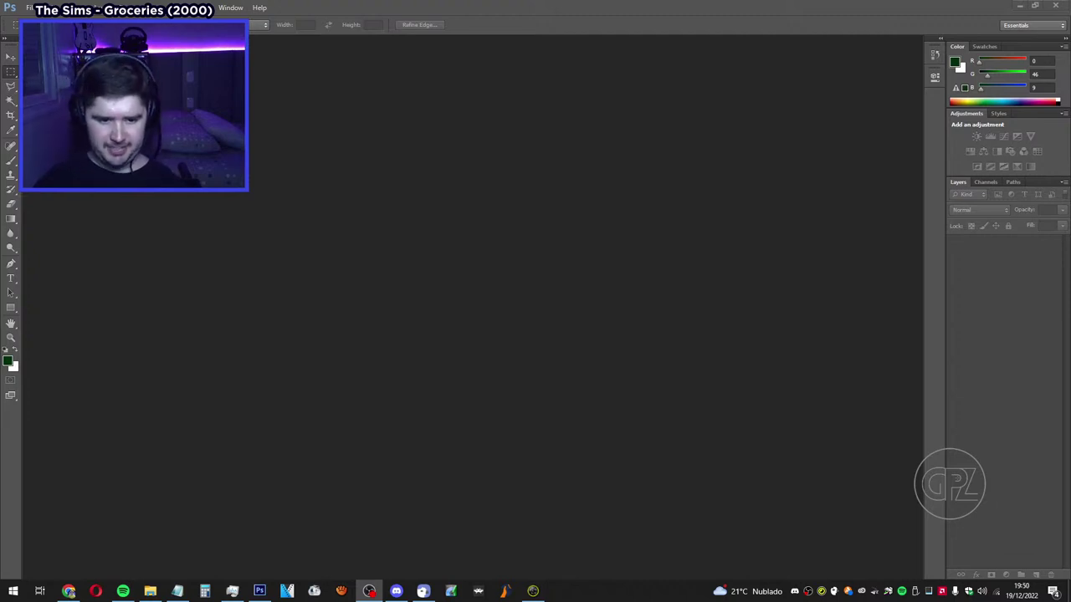
Bring the OBS Studio window and its live preview in front of Photoshop with Alt+Tab.
key(alt+Tab)
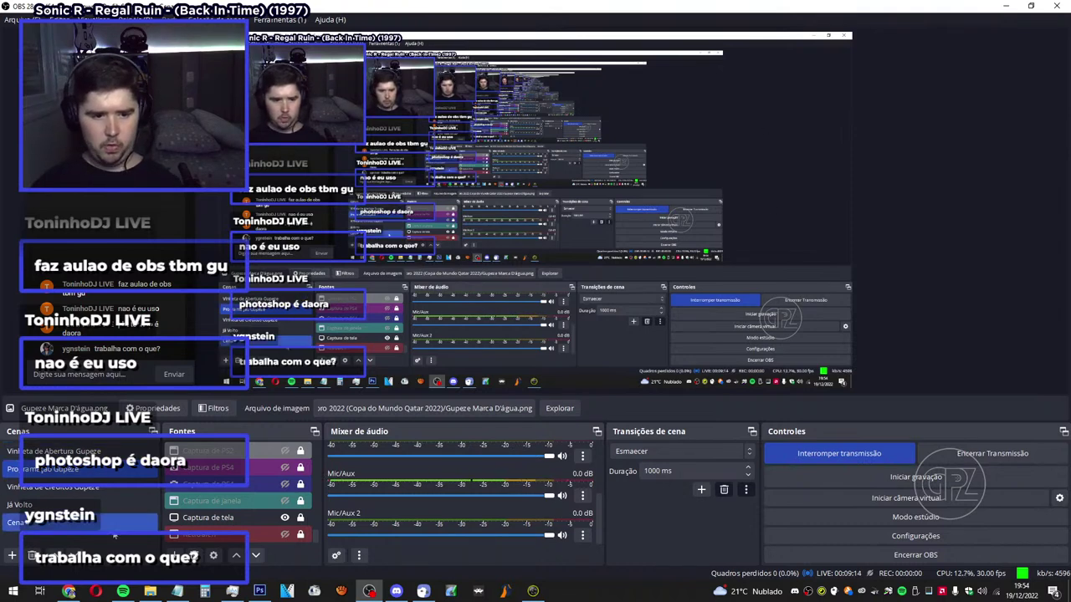
Bring the YouTube Studio live dashboard in Chrome to the front.
click(71, 591)
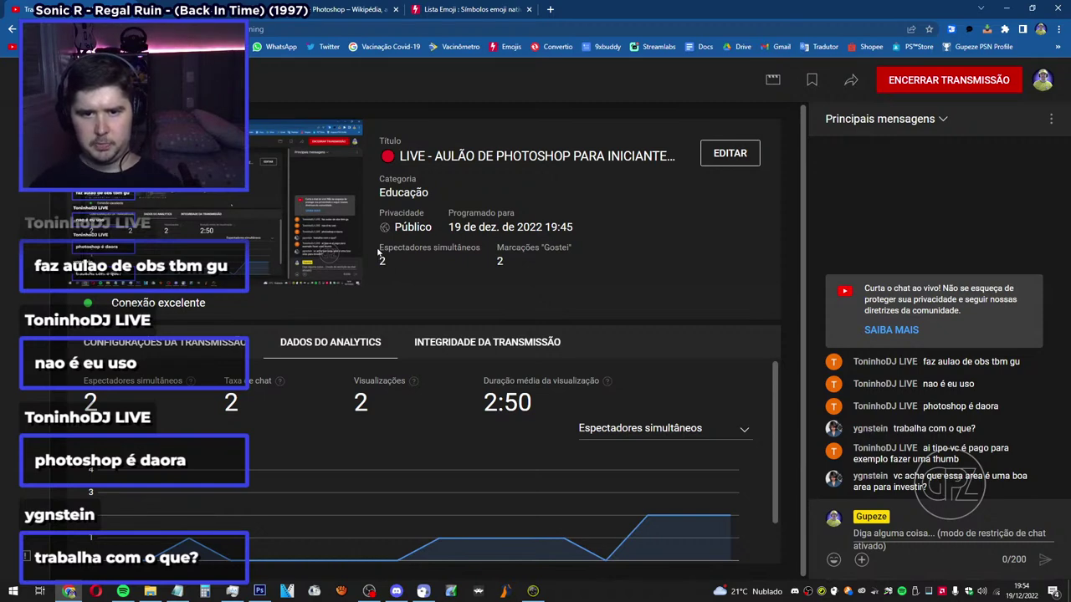
Highlight the concurrent viewers and likes counts to point them out.
drag(378, 250, 387, 264)
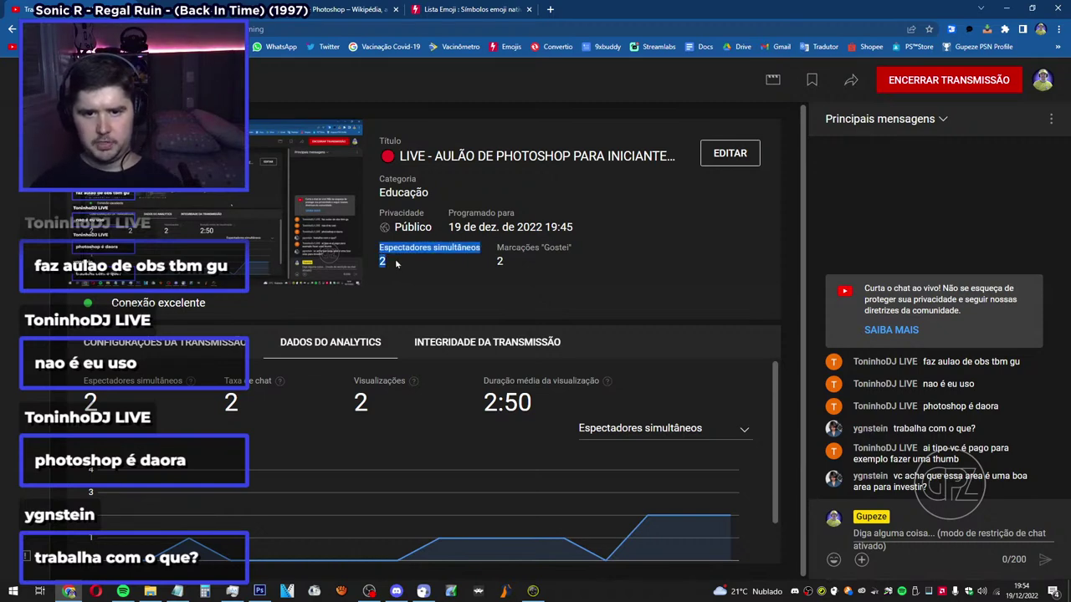
click(559, 281)
drag(500, 261, 496, 259)
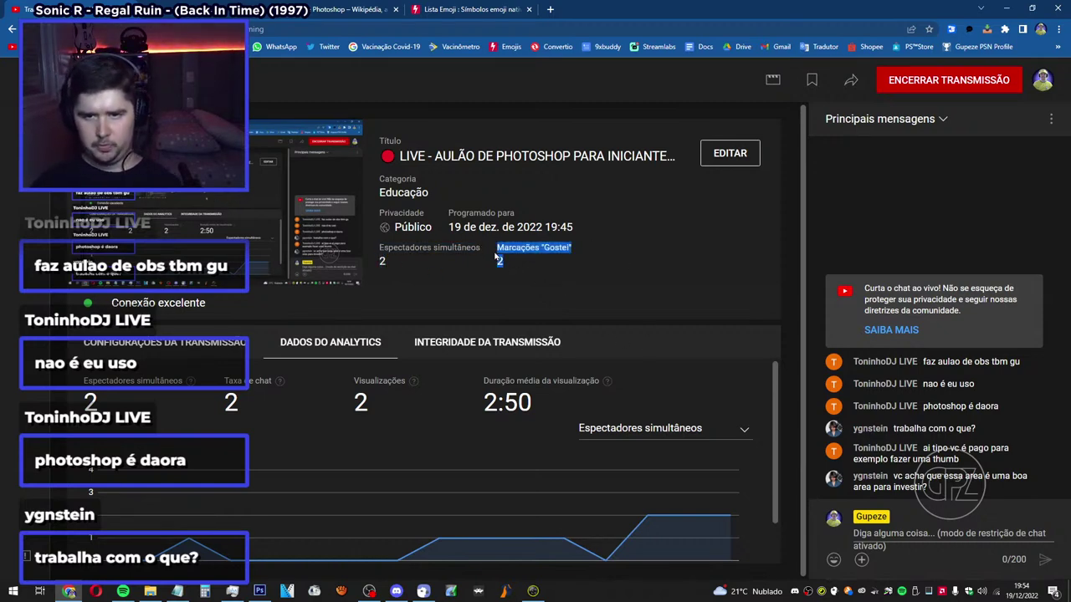
click(525, 269)
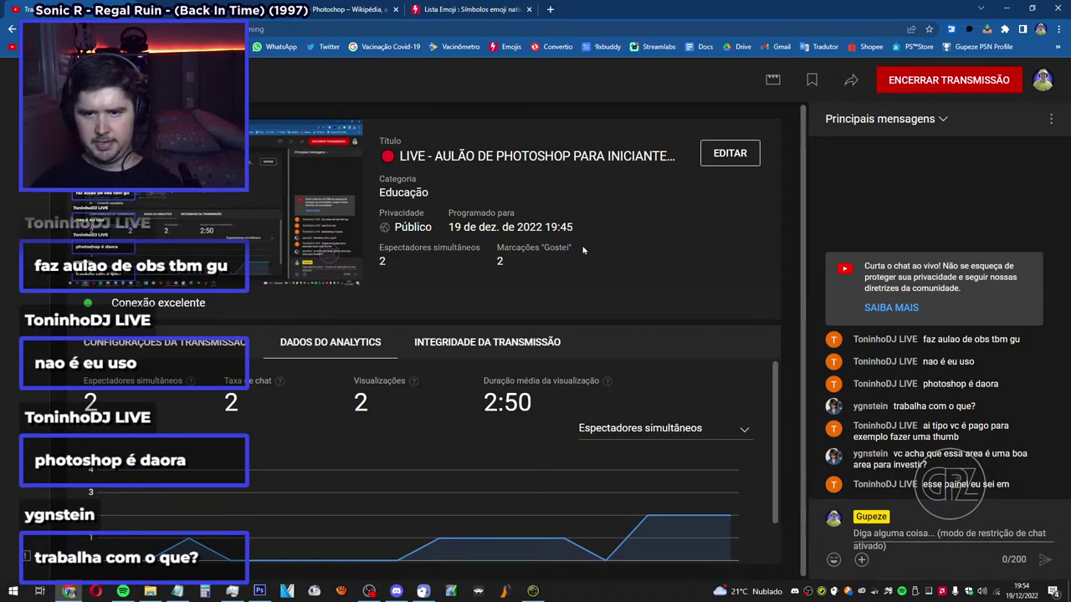
Point out the 19:45 scheduled start time, then show the Configurações da Transmissão settings.
drag(545, 227, 594, 234)
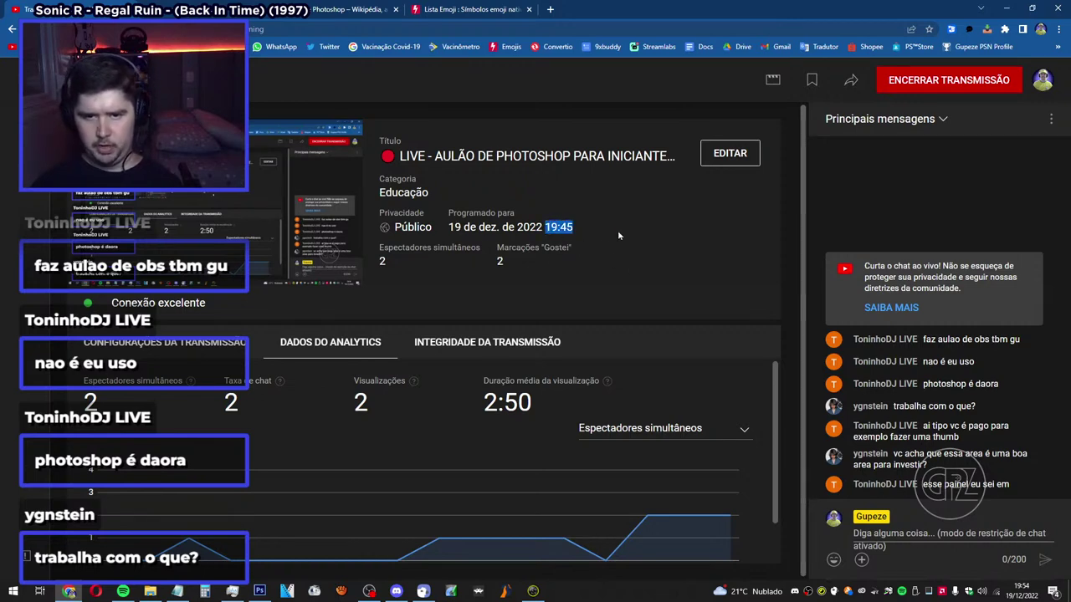
click(617, 230)
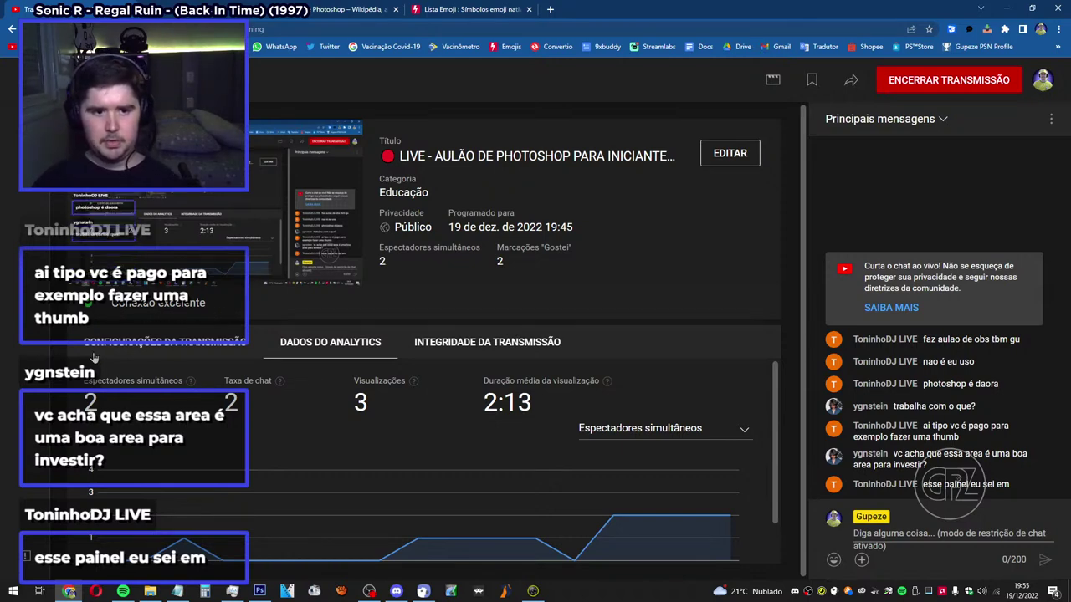
click(228, 350)
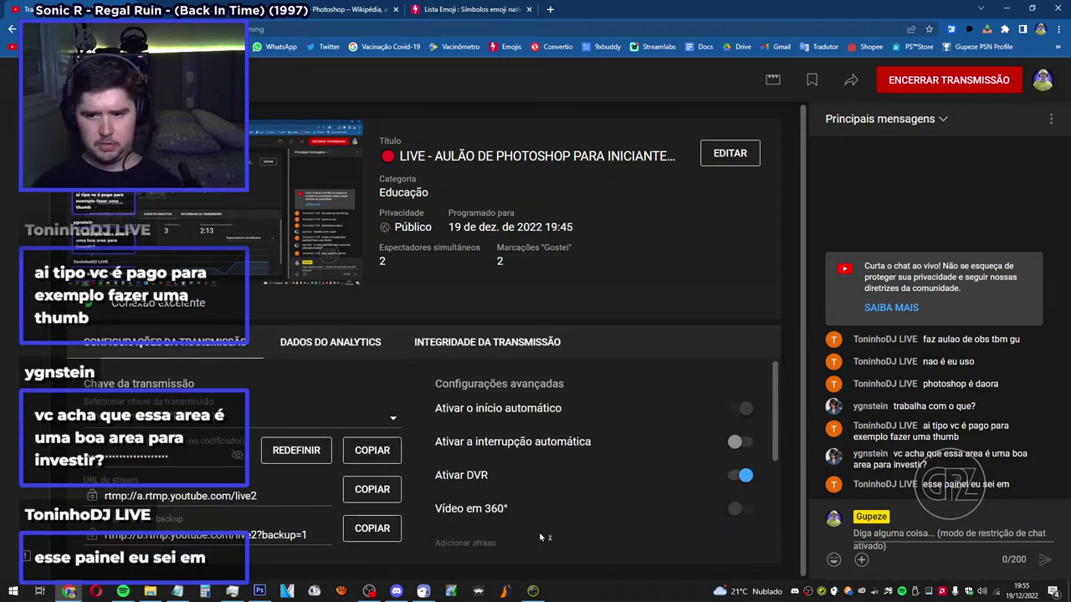
Show the Integridade da Transmissão panel reporting excellent stream integrity.
scroll(539, 531, down, 3)
scroll(534, 519, up, 2)
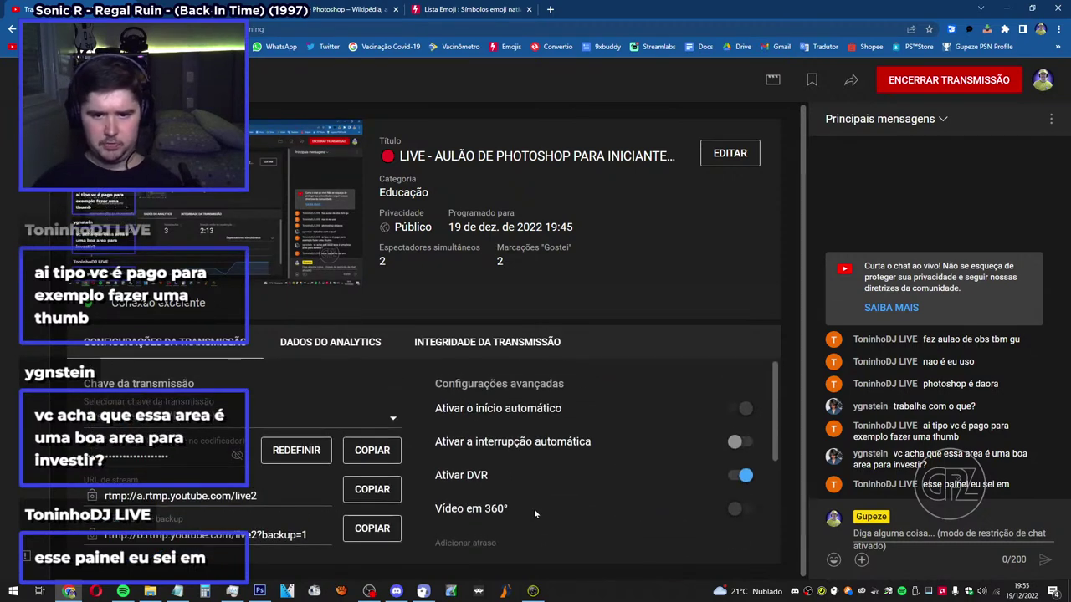
click(517, 351)
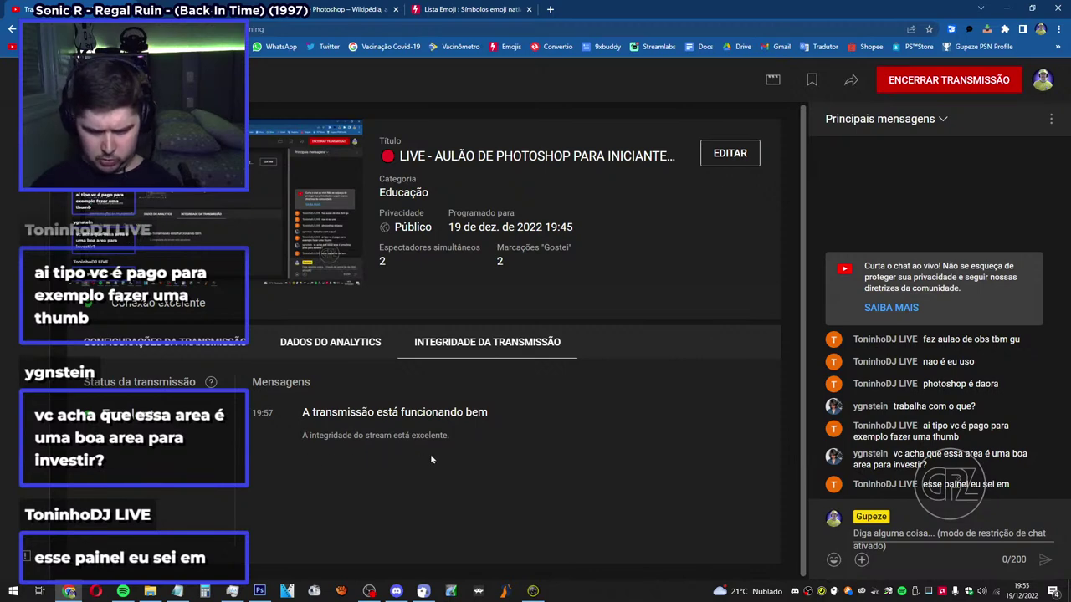
click(346, 354)
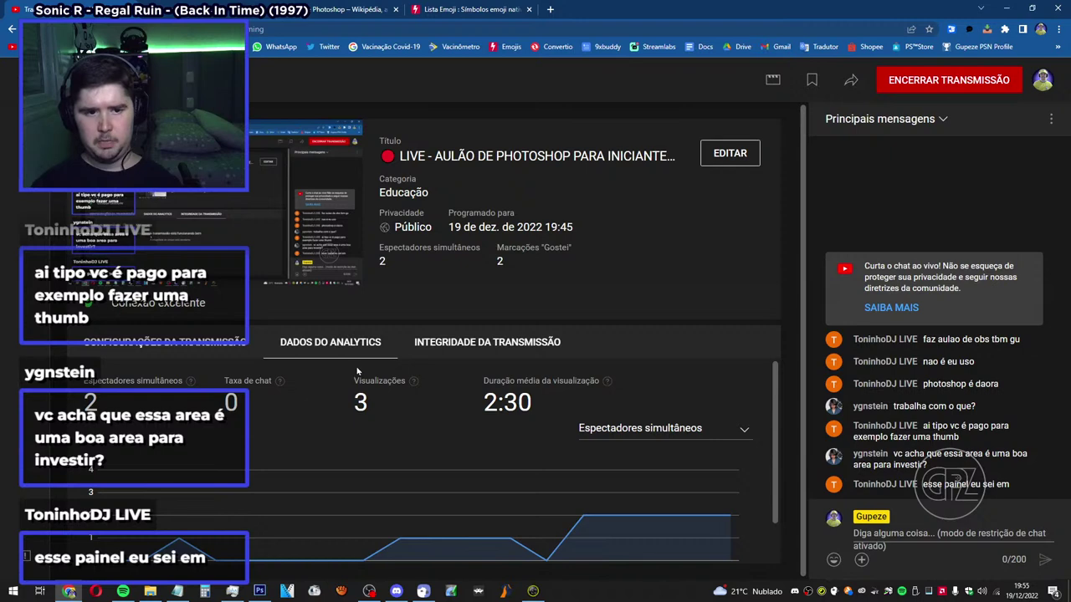
drag(104, 400, 261, 414)
click(261, 413)
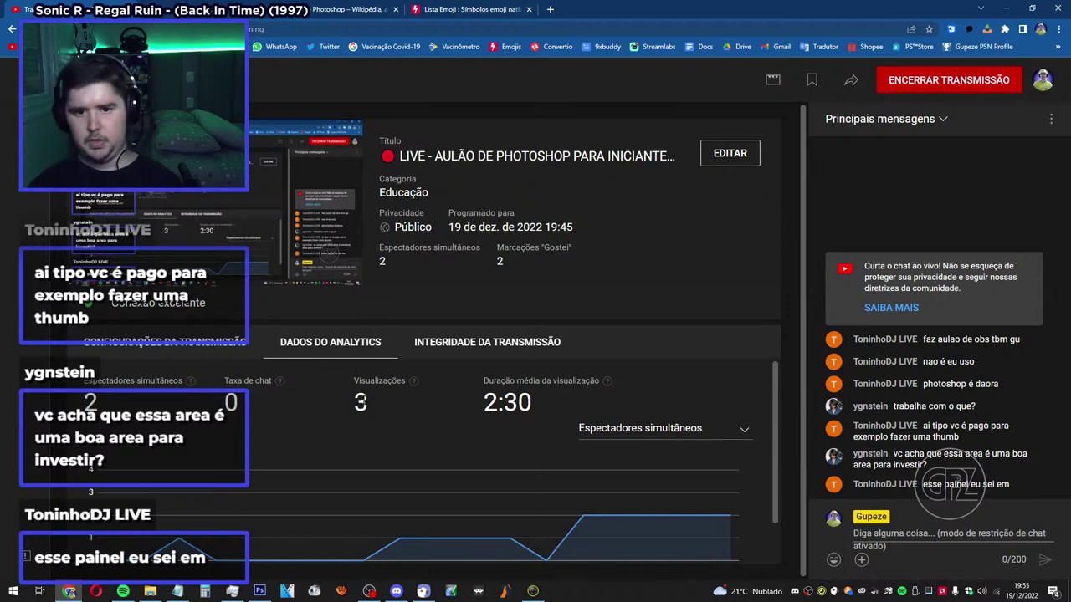
double_click(360, 403)
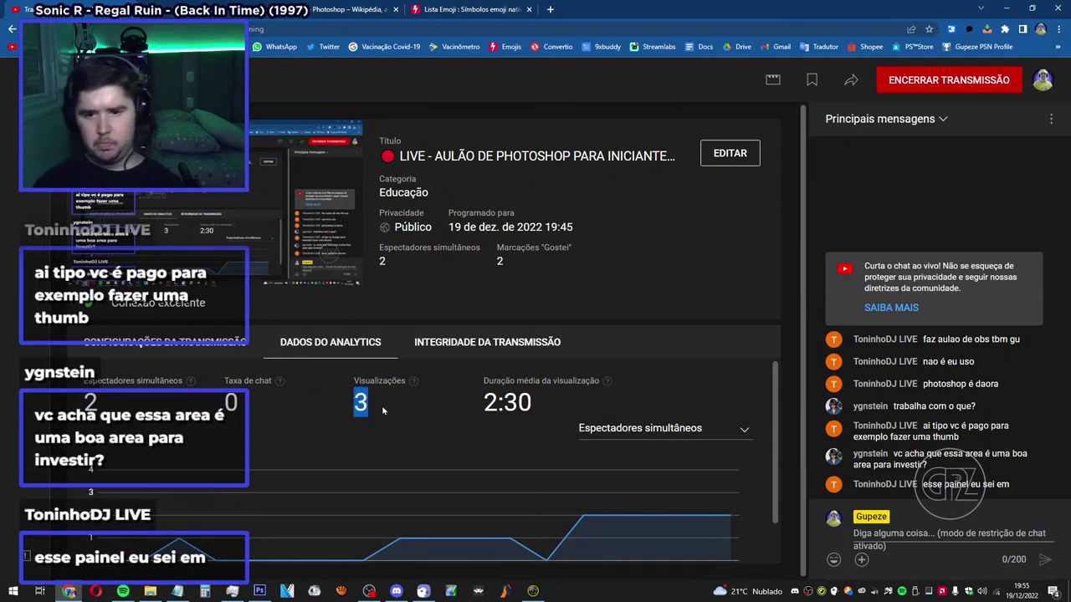
click(544, 417)
drag(544, 408, 466, 407)
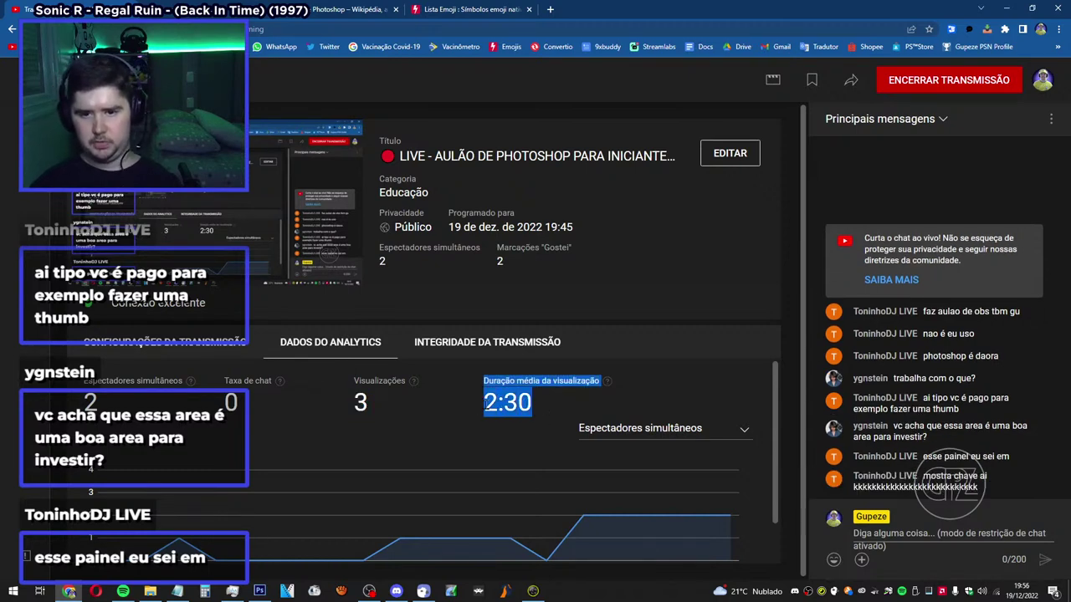
click(540, 406)
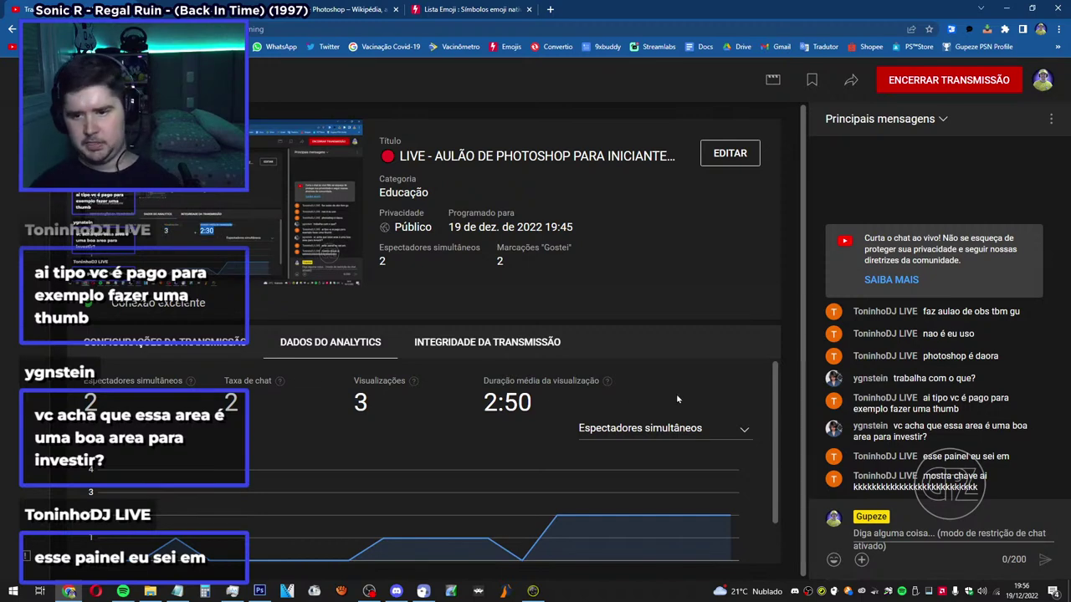
click(717, 432)
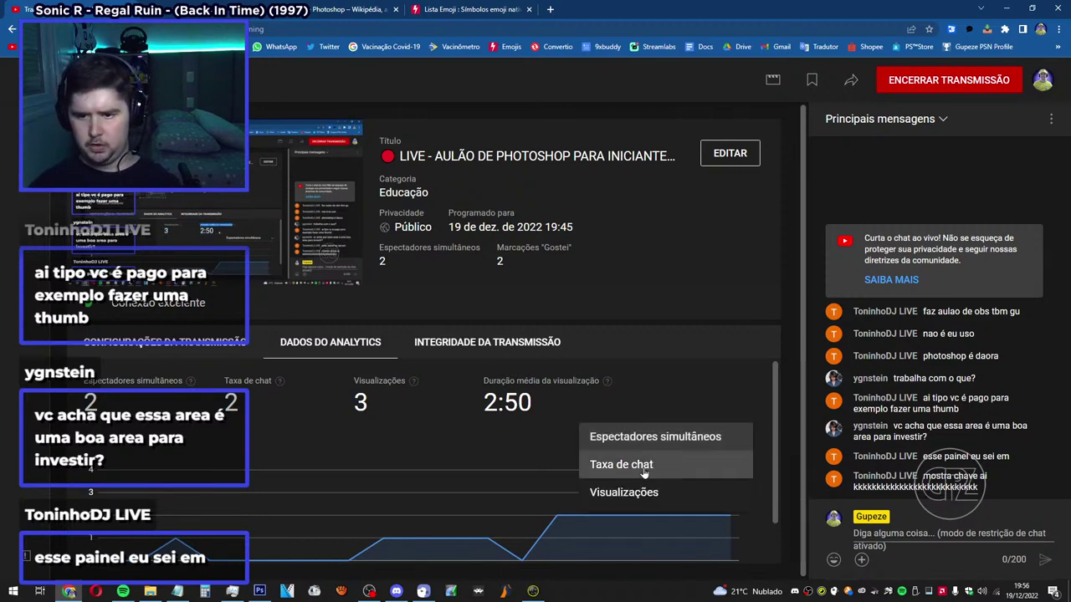
click(634, 412)
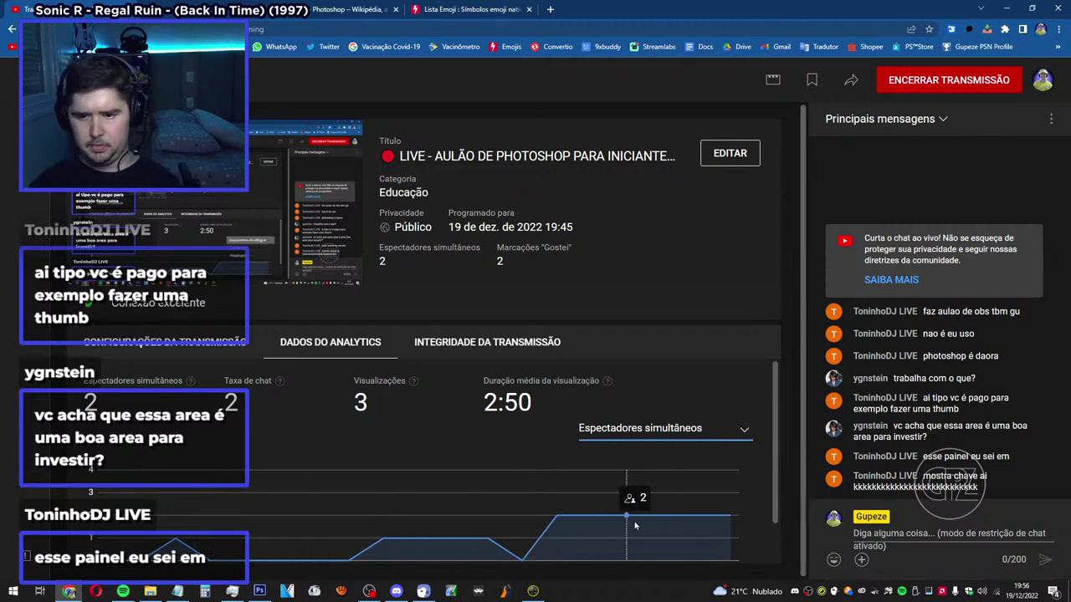
click(751, 436)
click(677, 465)
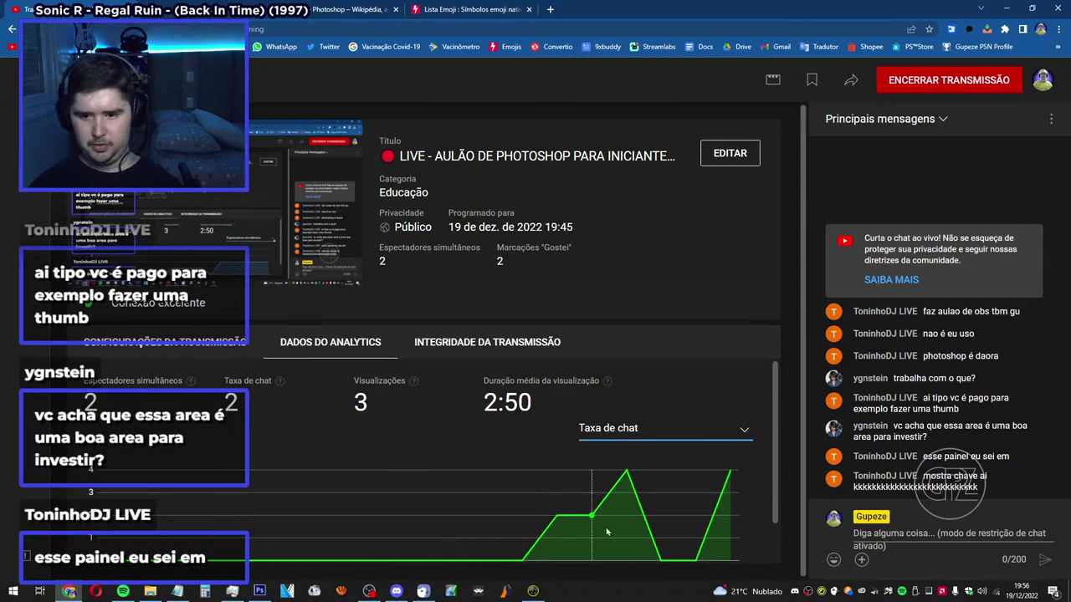
click(741, 434)
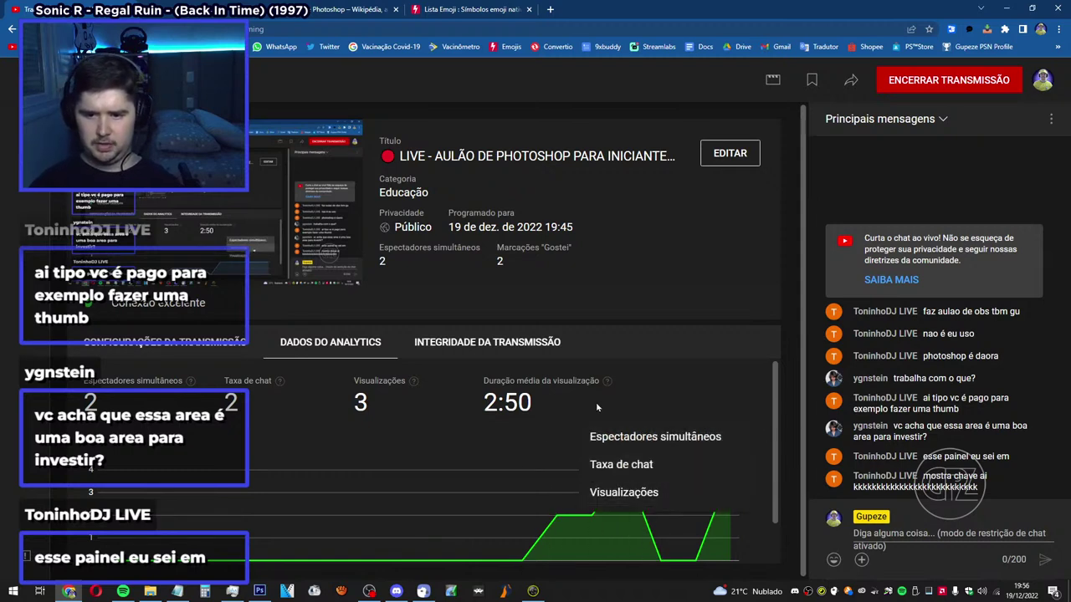
click(621, 464)
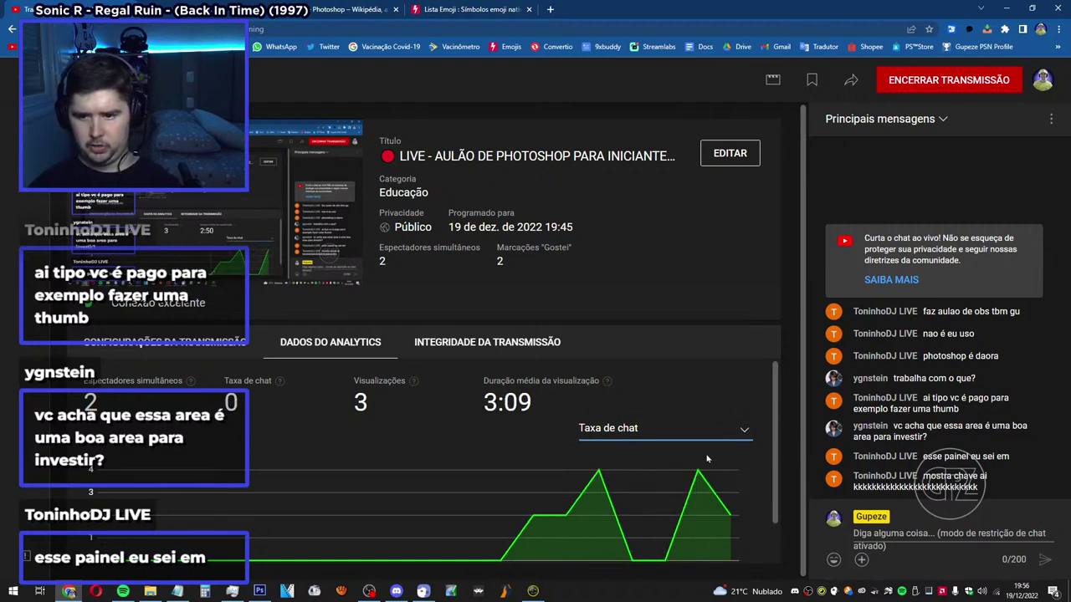
click(736, 432)
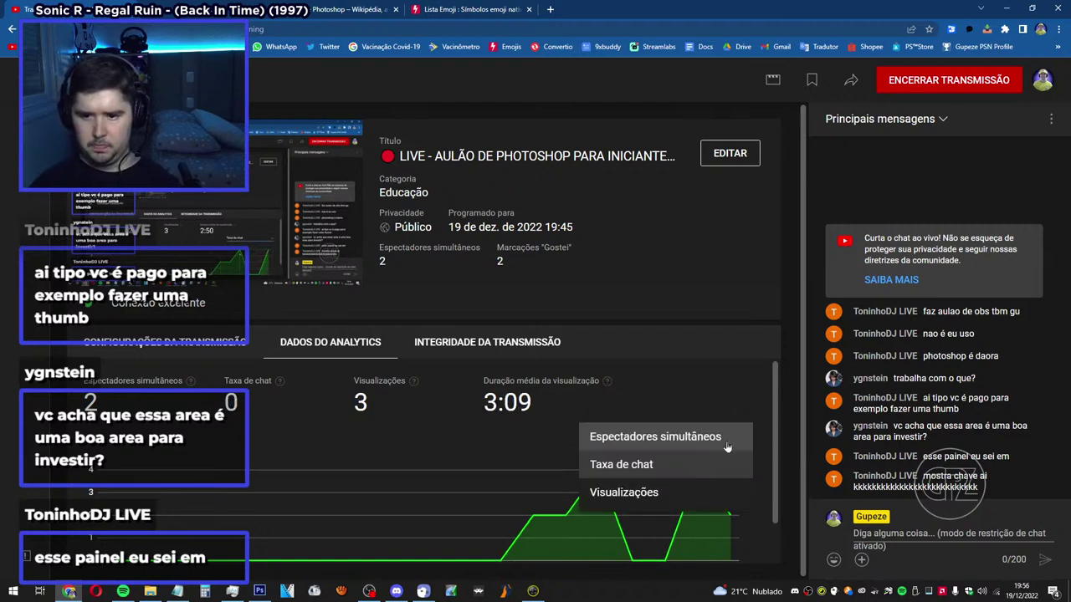
click(668, 495)
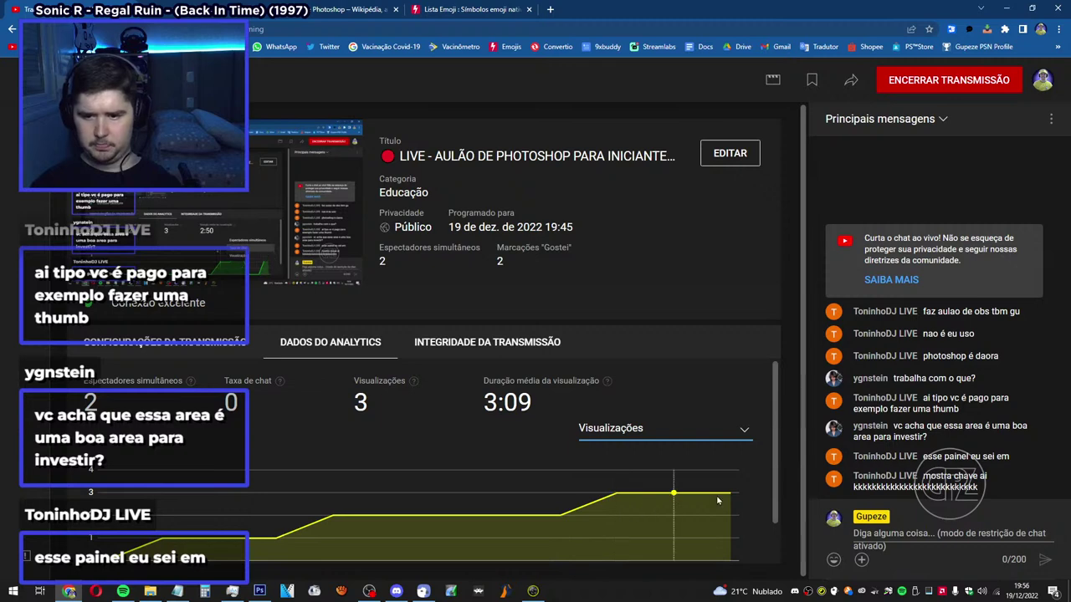
click(738, 433)
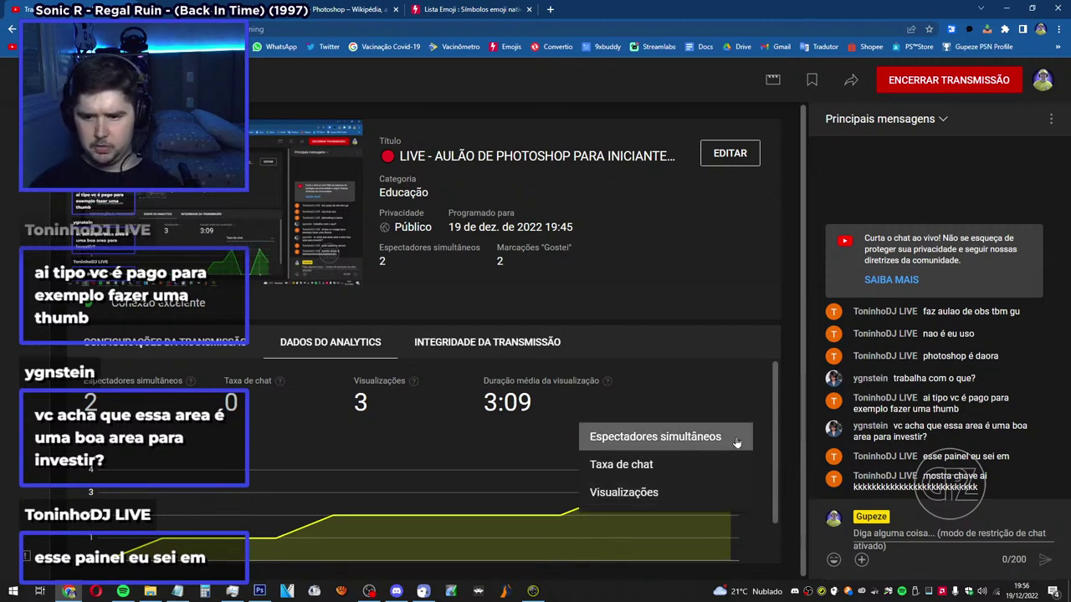
click(736, 440)
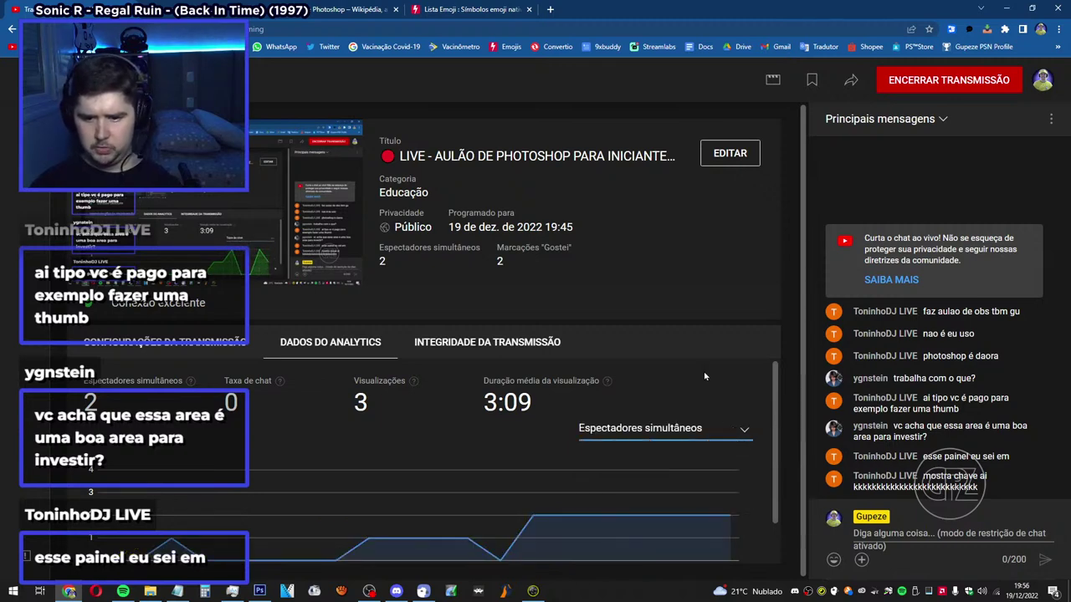
click(746, 438)
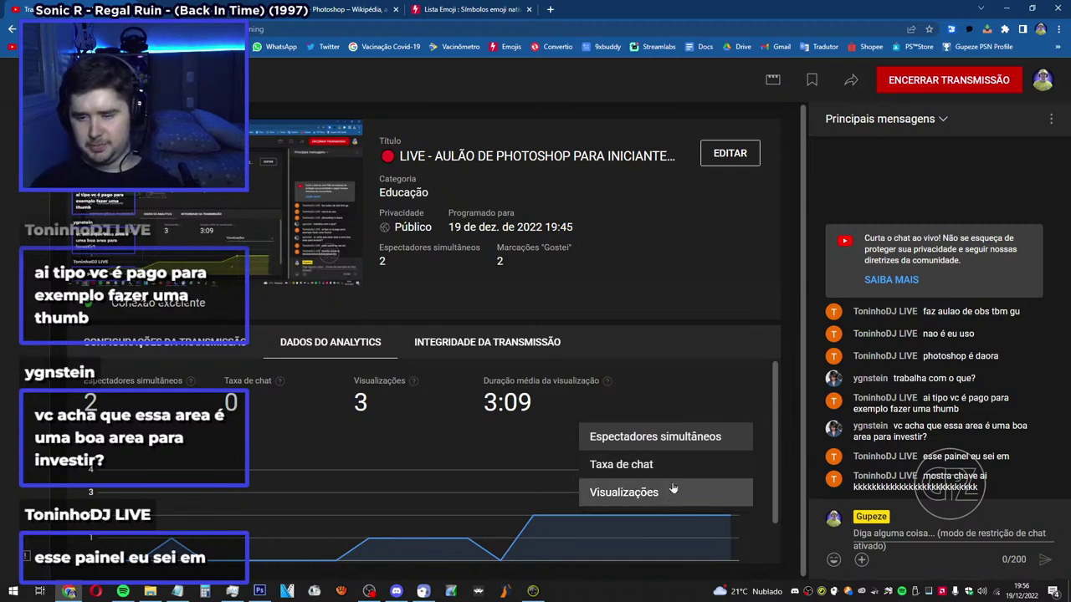
click(737, 438)
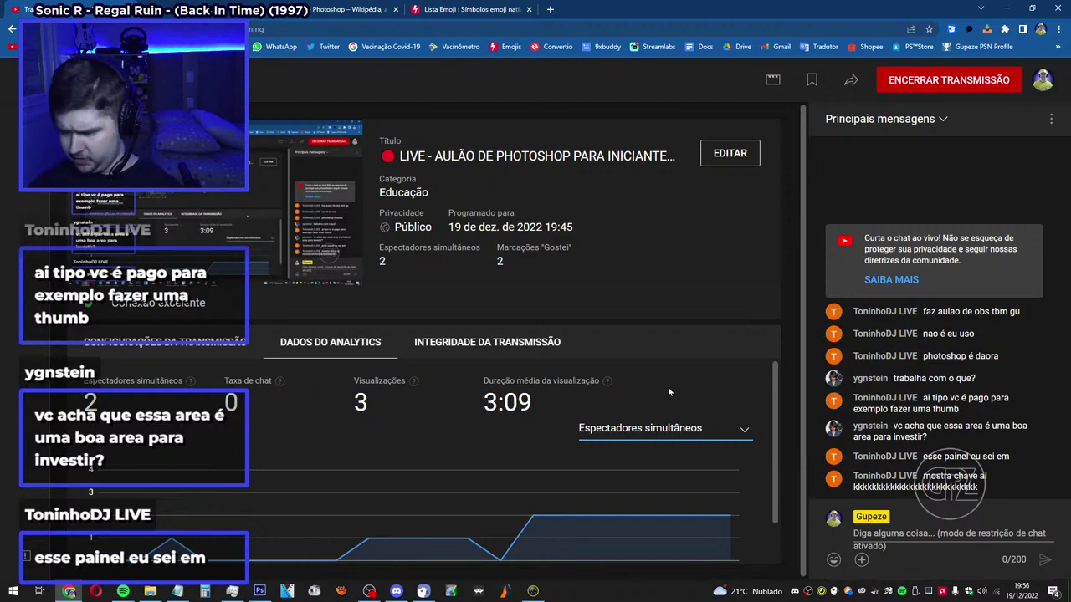
click(189, 351)
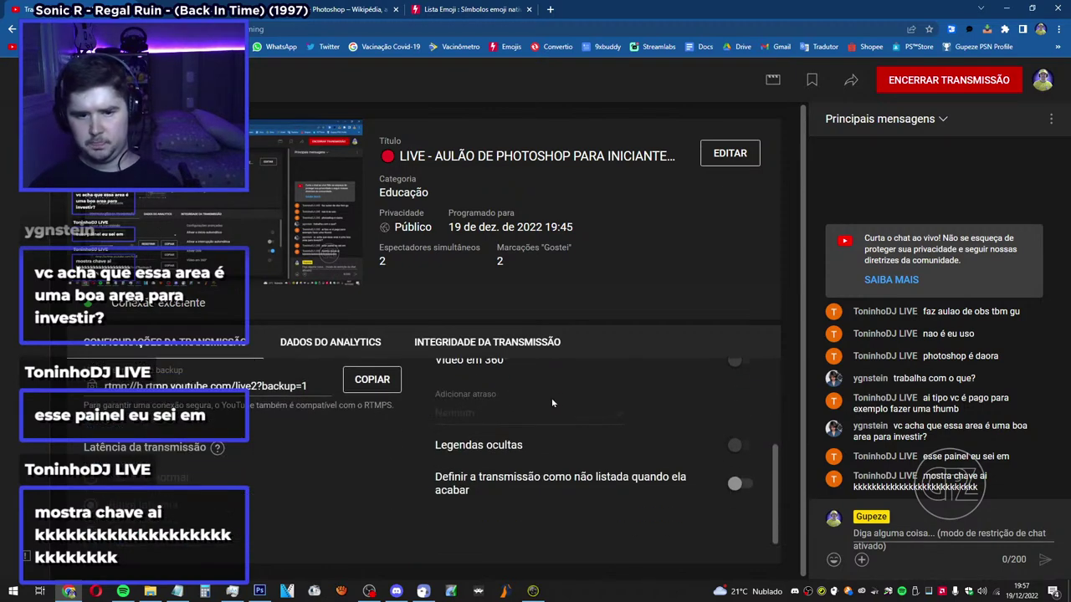
scroll(557, 404, down, 2)
scroll(556, 404, up, 2)
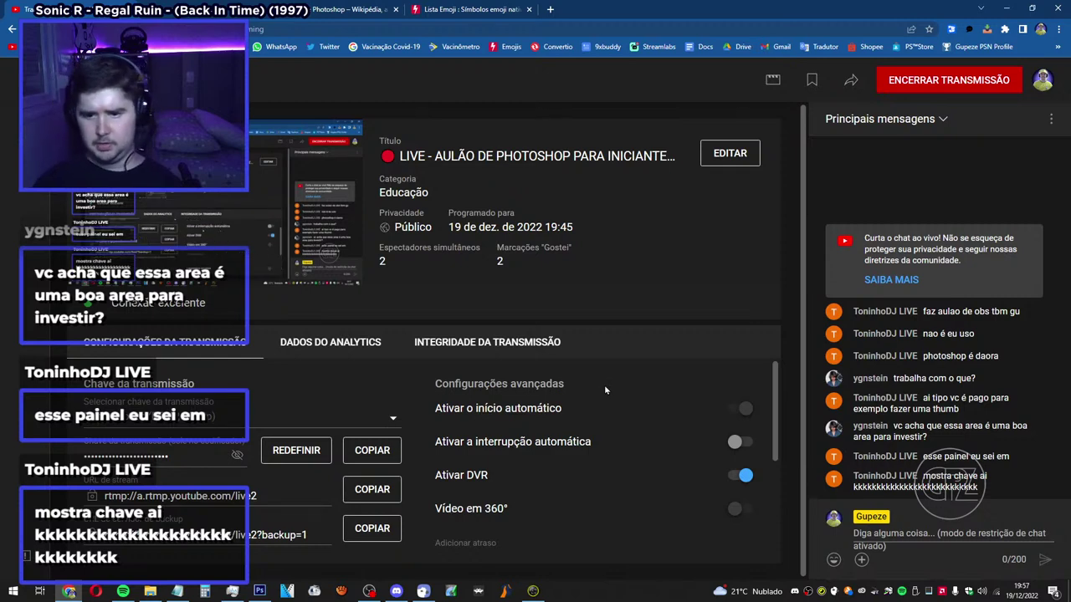
scroll(606, 390, down, 2)
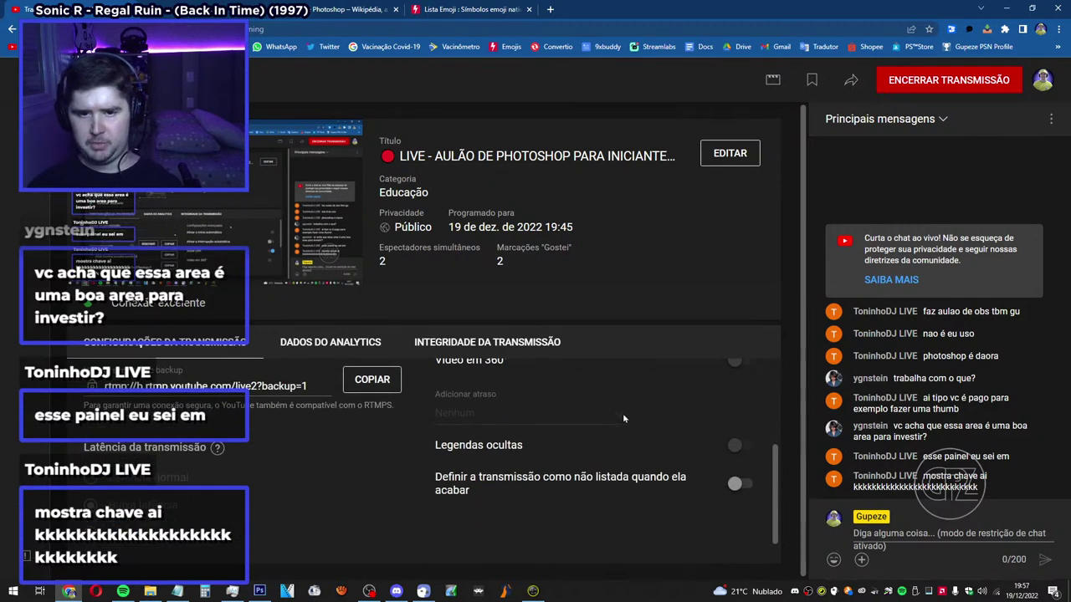
scroll(512, 412, up, 3)
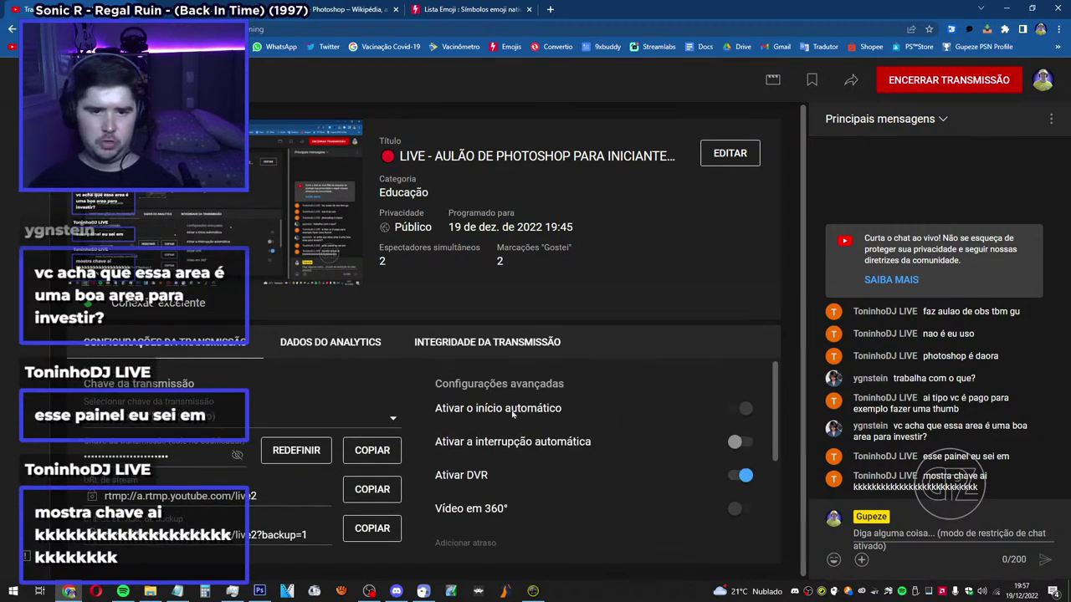
Check the stream analytics (3 views, 3:49 average watch time), then go to the Photoshop Wikipedia tab.
click(355, 357)
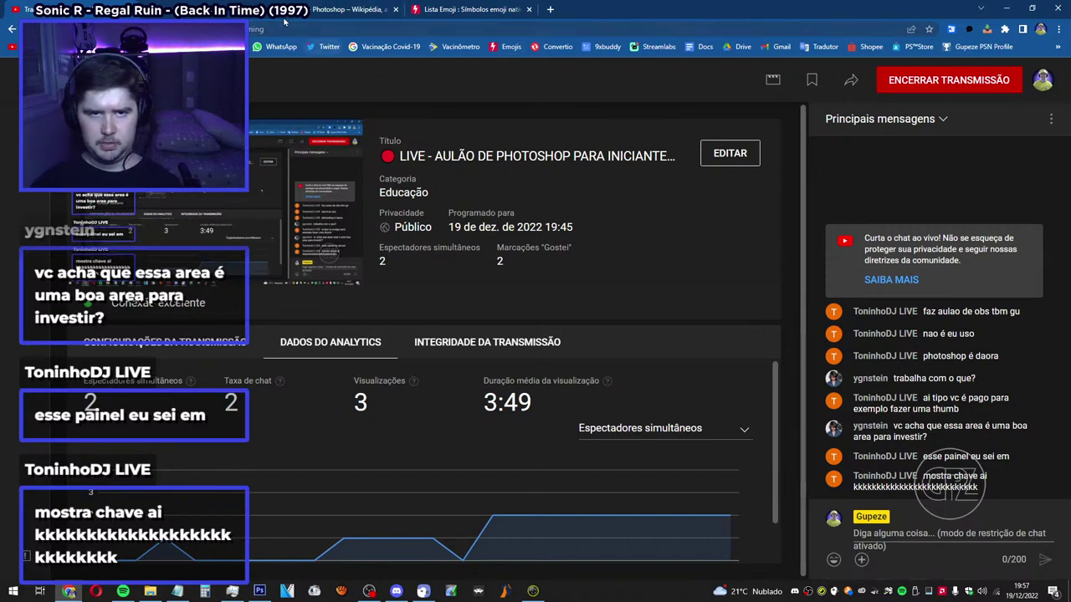
click(384, 7)
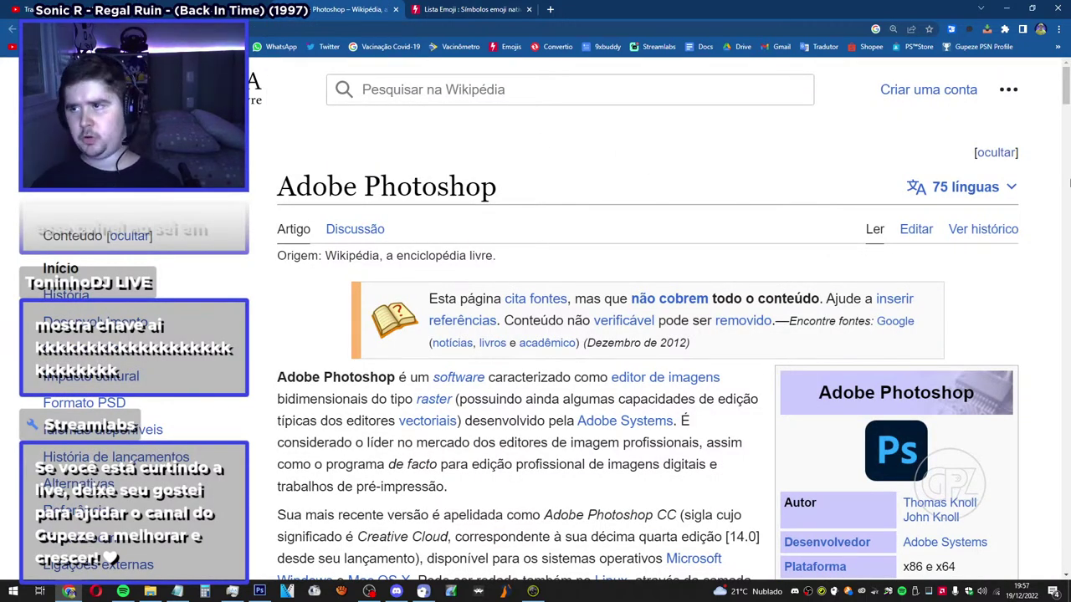
drag(1066, 94, 1066, 92)
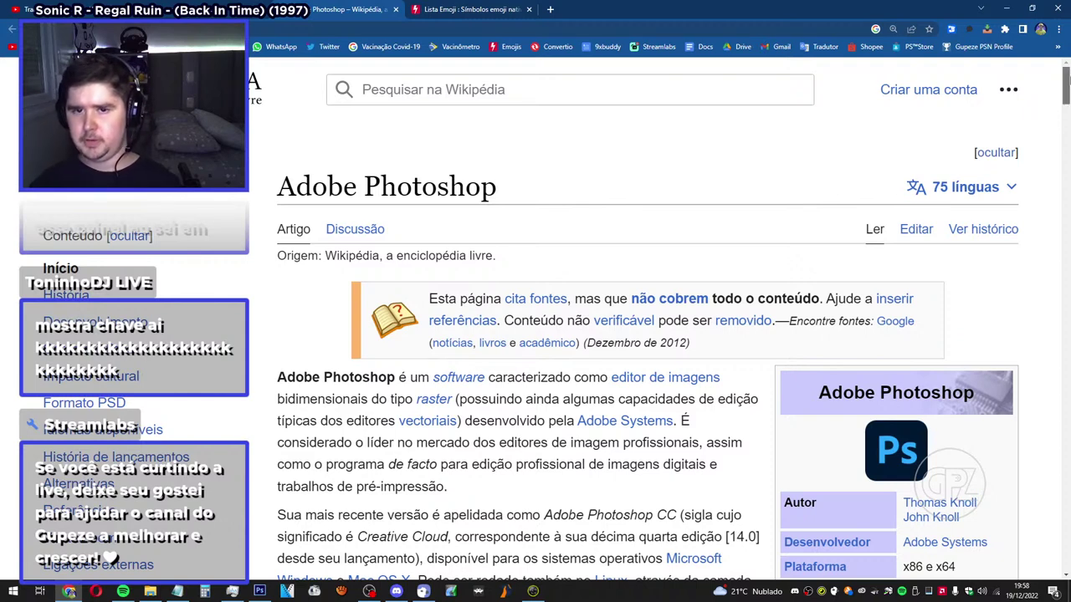
drag(1065, 84, 1065, 97)
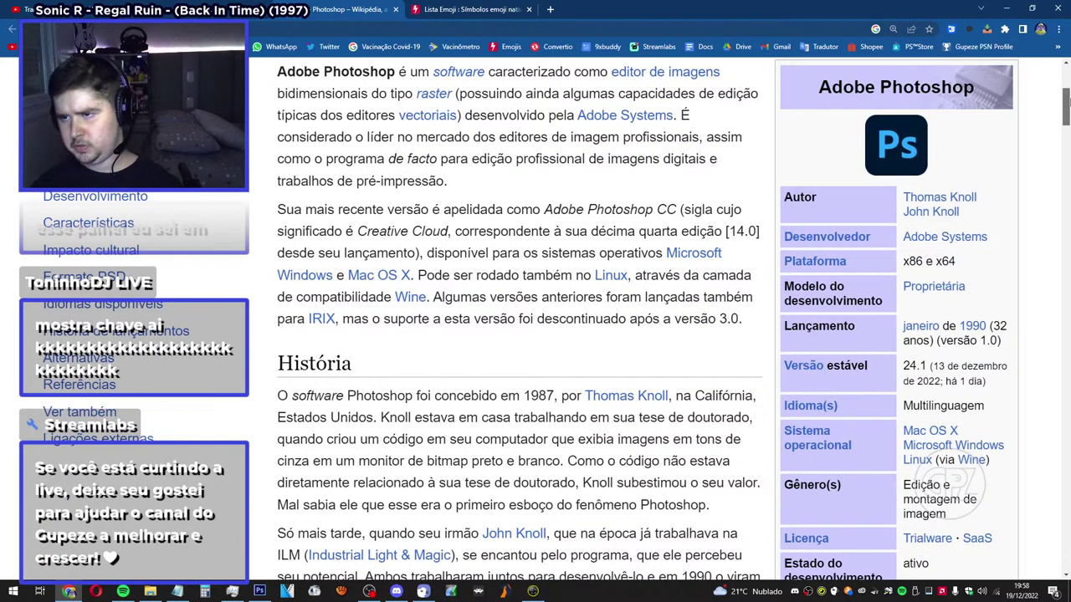
drag(1064, 99, 1065, 125)
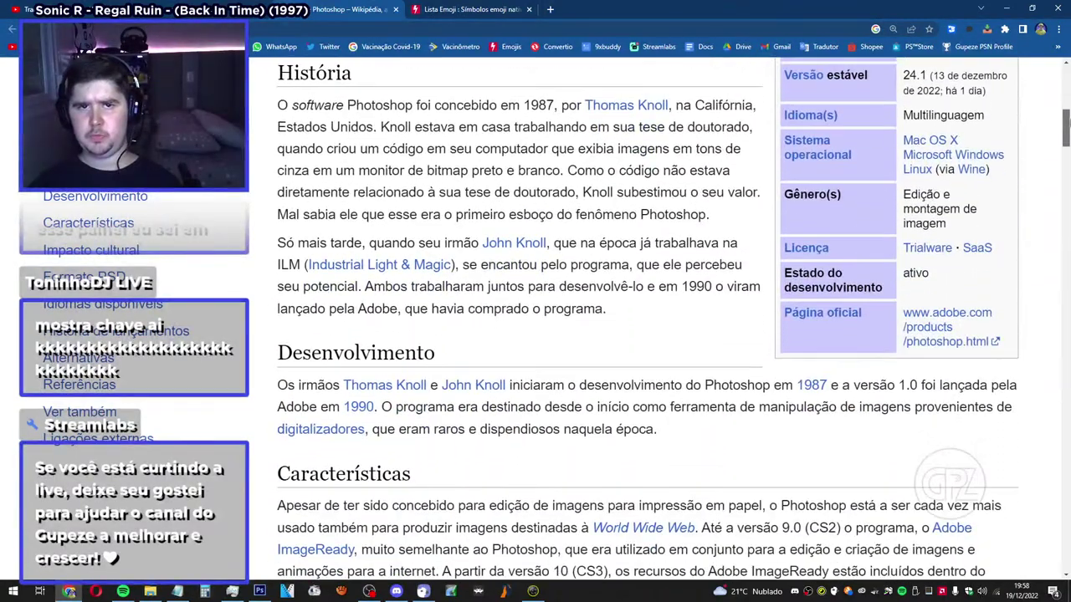
scroll(647, 315, down, 3)
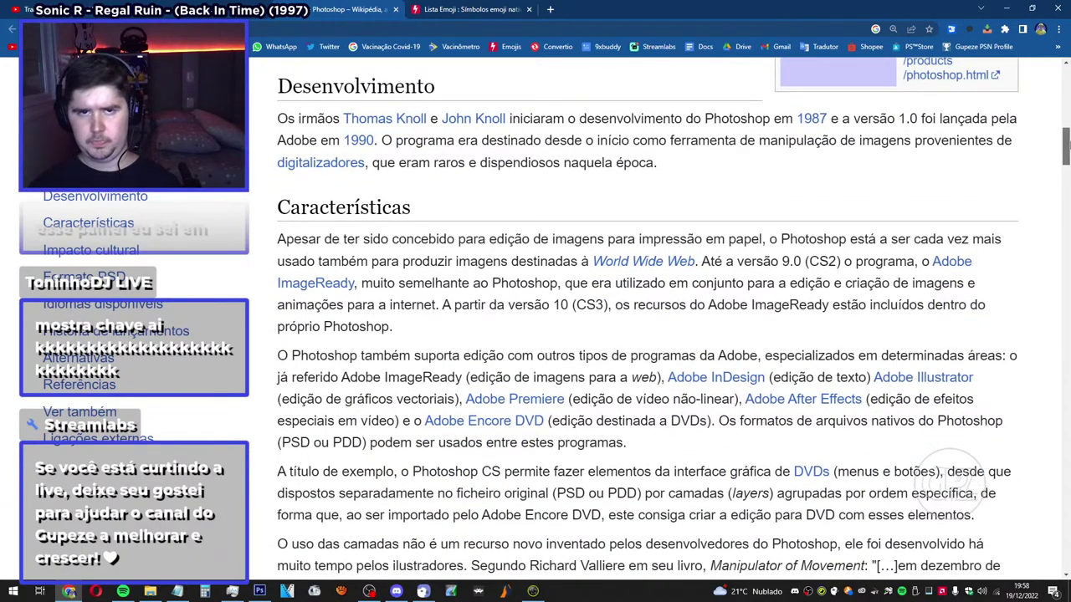
drag(1067, 144, 1067, 83)
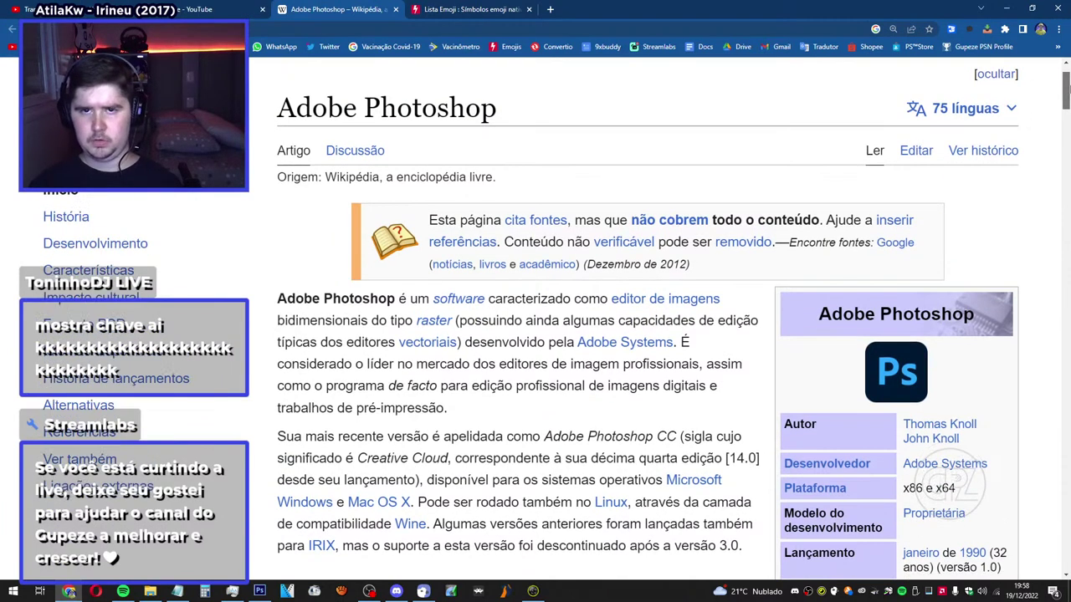
Scroll the Adobe Photoshop article until the História section on its 1987 origins is at the top.
scroll(1066, 100, up, 1)
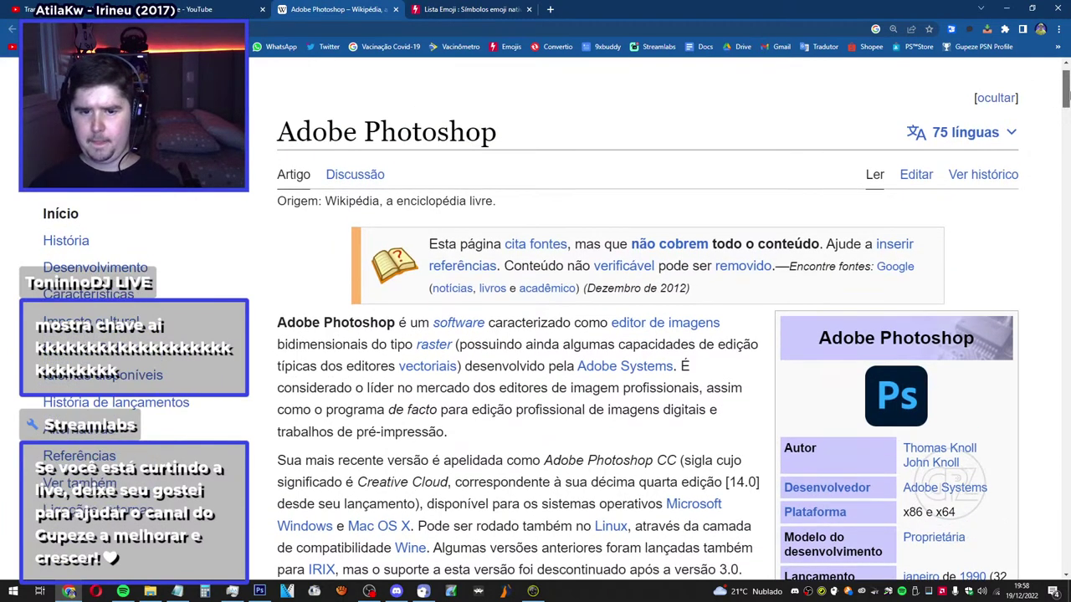
scroll(1067, 98, down, 2)
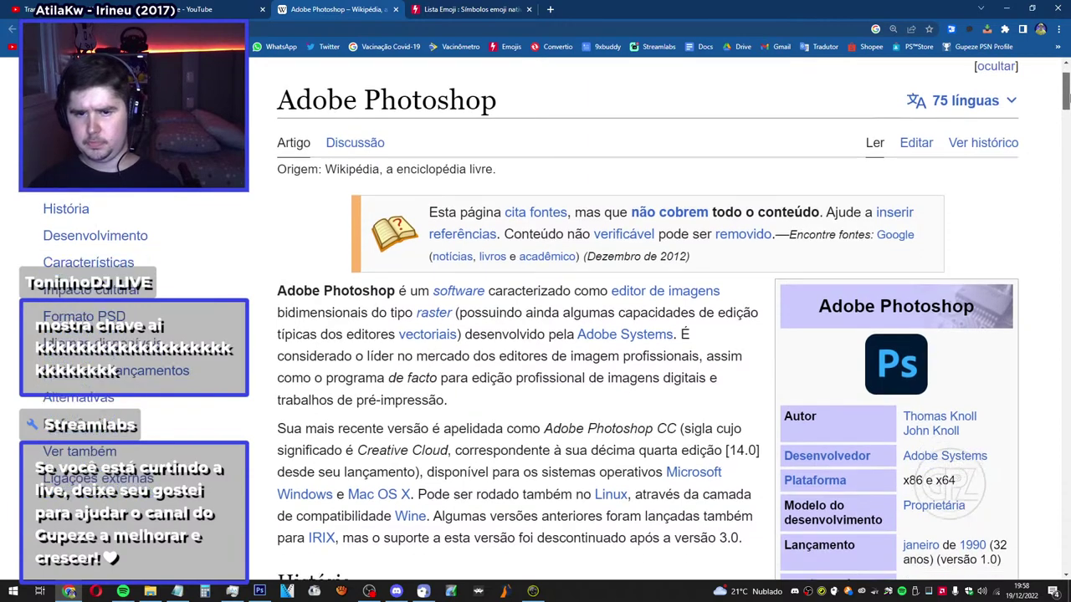
scroll(1067, 98, up, 2)
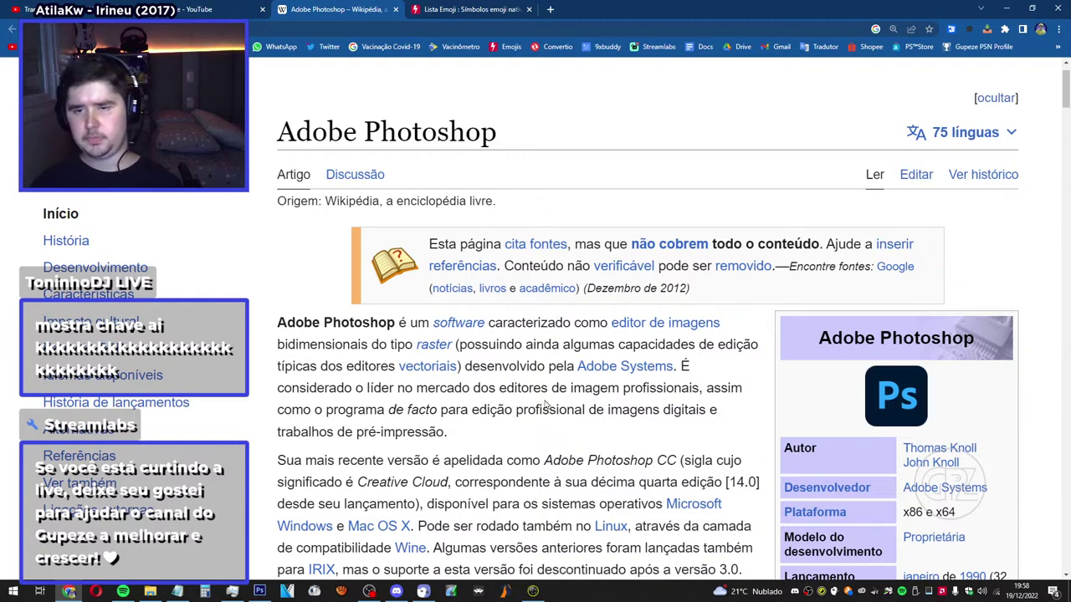
scroll(1059, 90, up, 1)
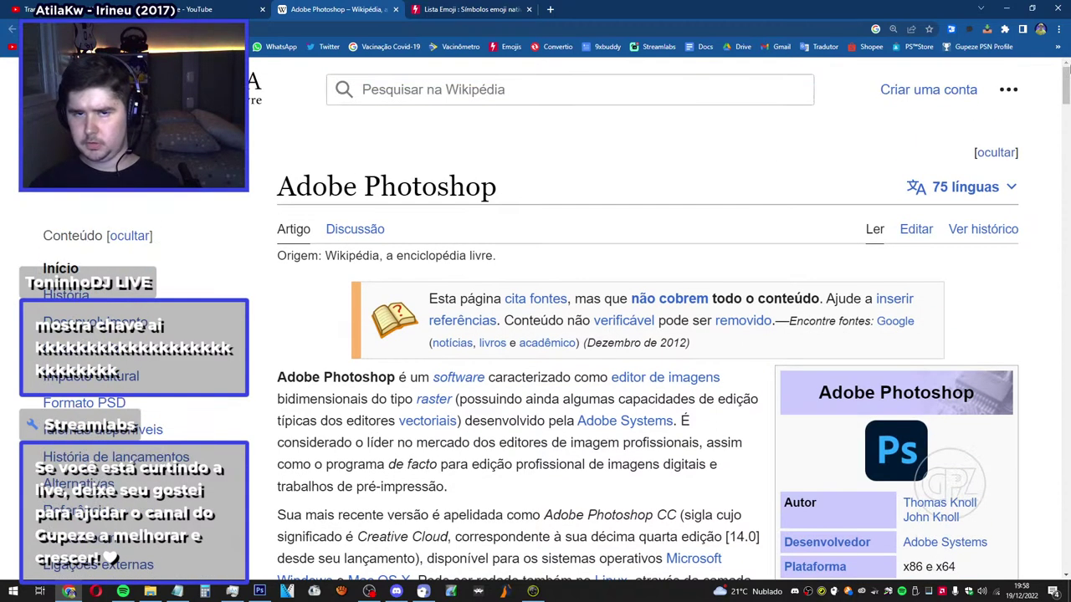
scroll(1059, 89, down, 2)
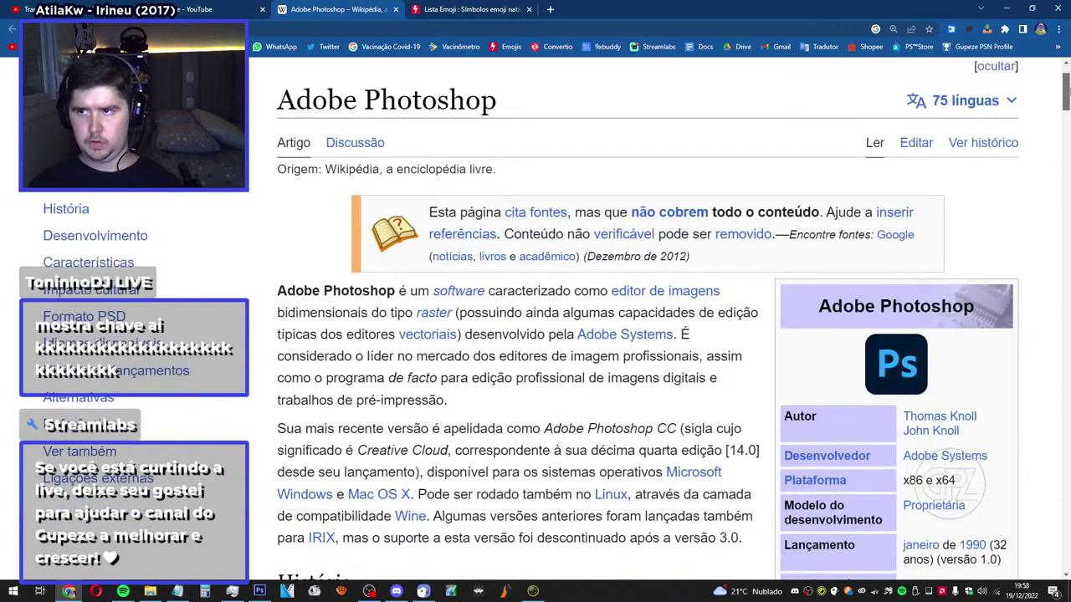
scroll(1060, 90, up, 1)
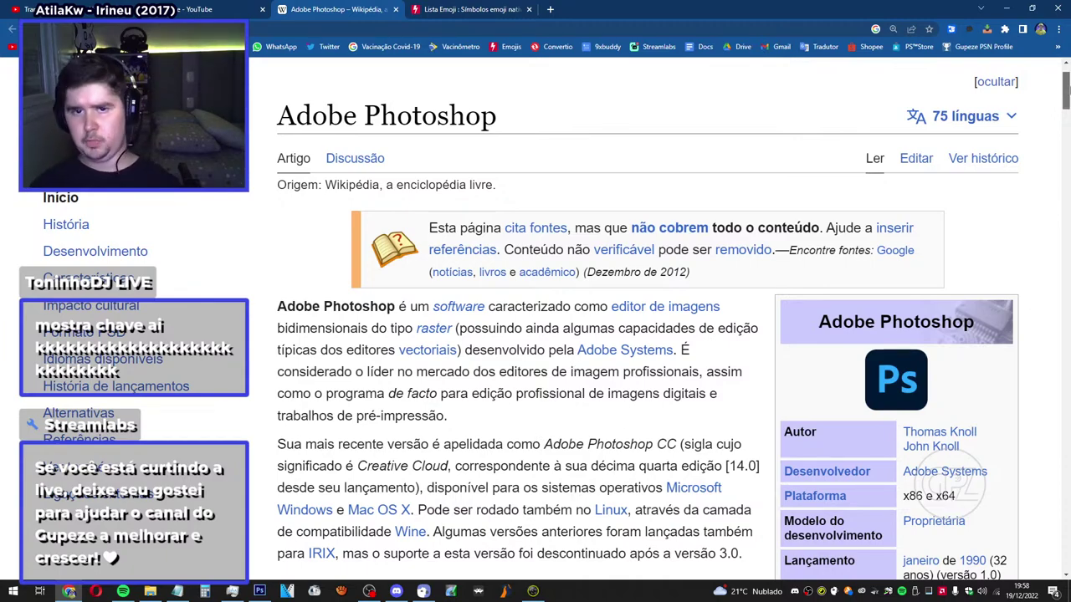
scroll(1062, 97, down, 3)
scroll(1064, 99, down, 4)
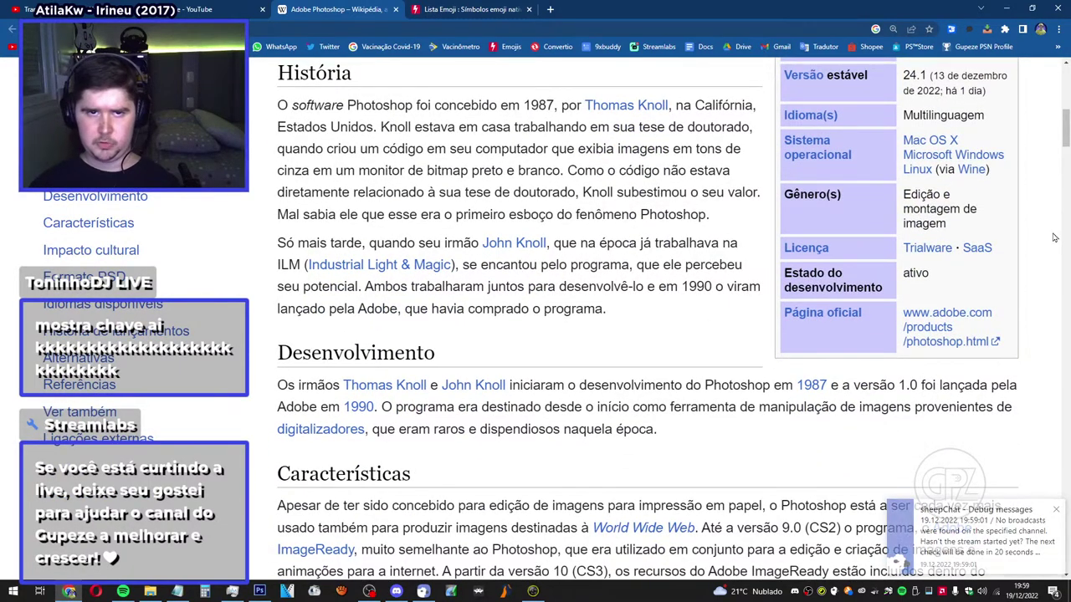
Scroll down to the História de lançamentos release table, then bring OBS Studio forward.
drag(1065, 126, 1068, 273)
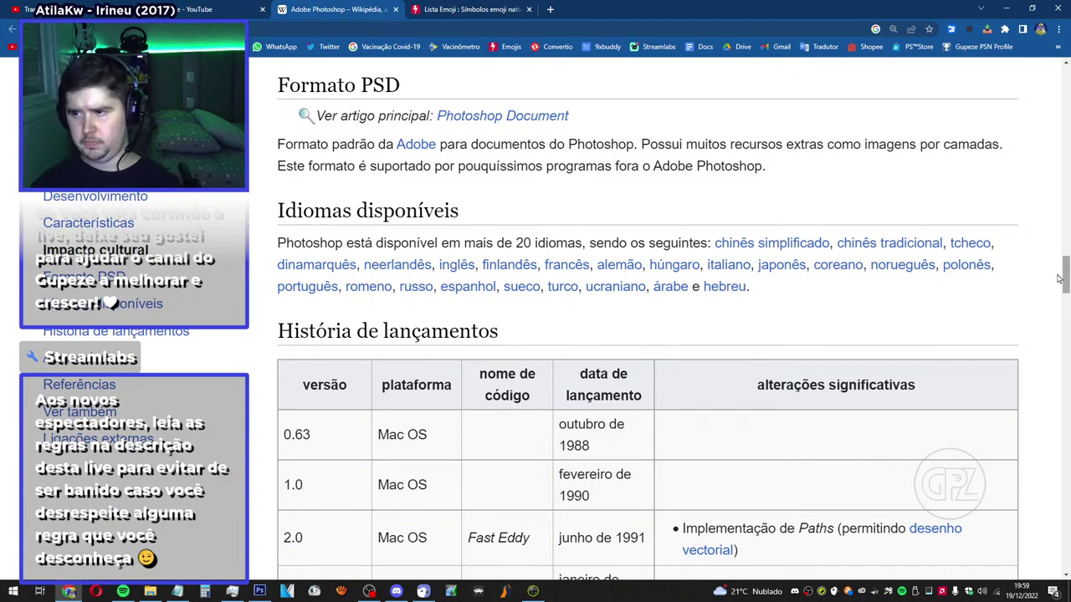
scroll(647, 318, down, 3)
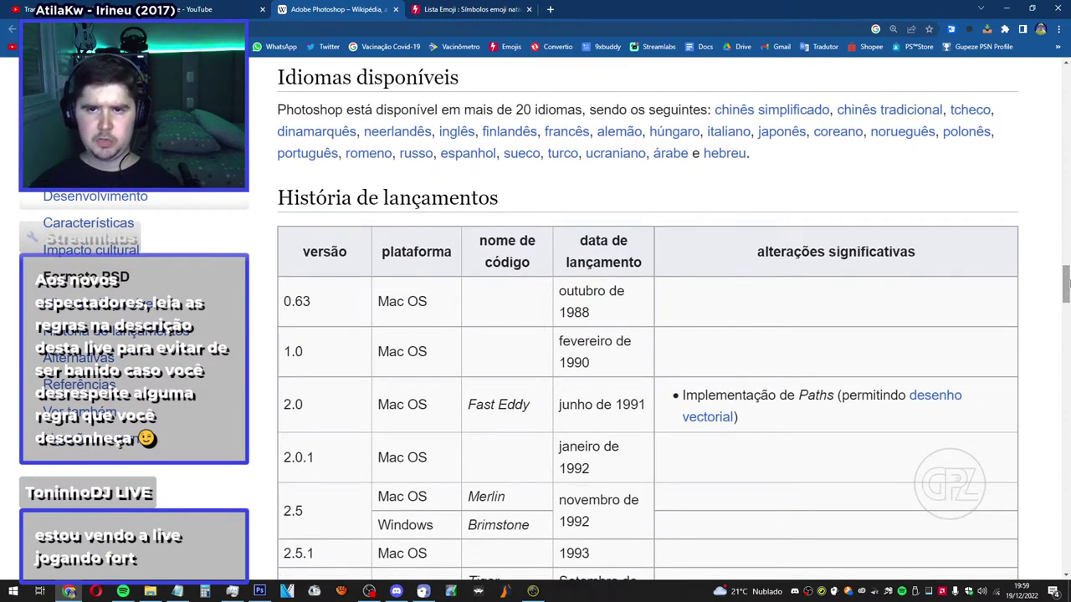
scroll(1066, 284, up, 1)
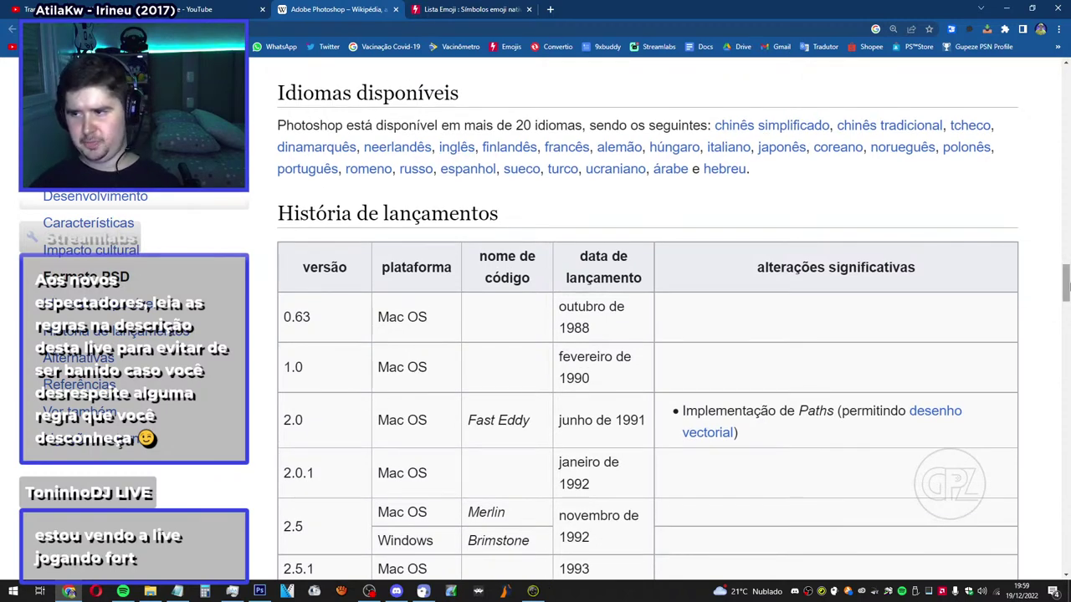
drag(1065, 283, 1065, 293)
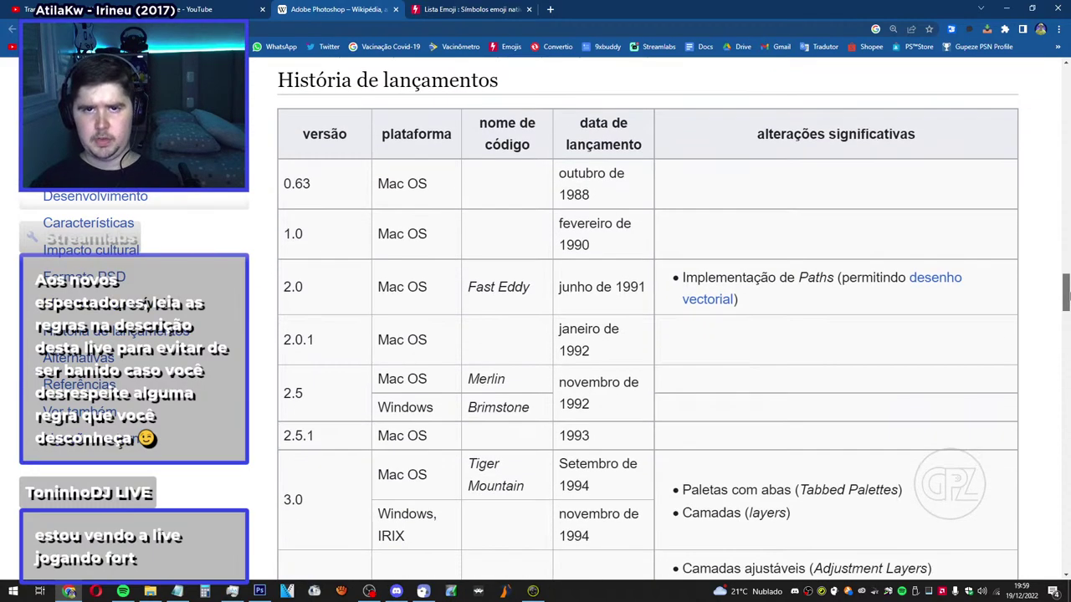
click(369, 591)
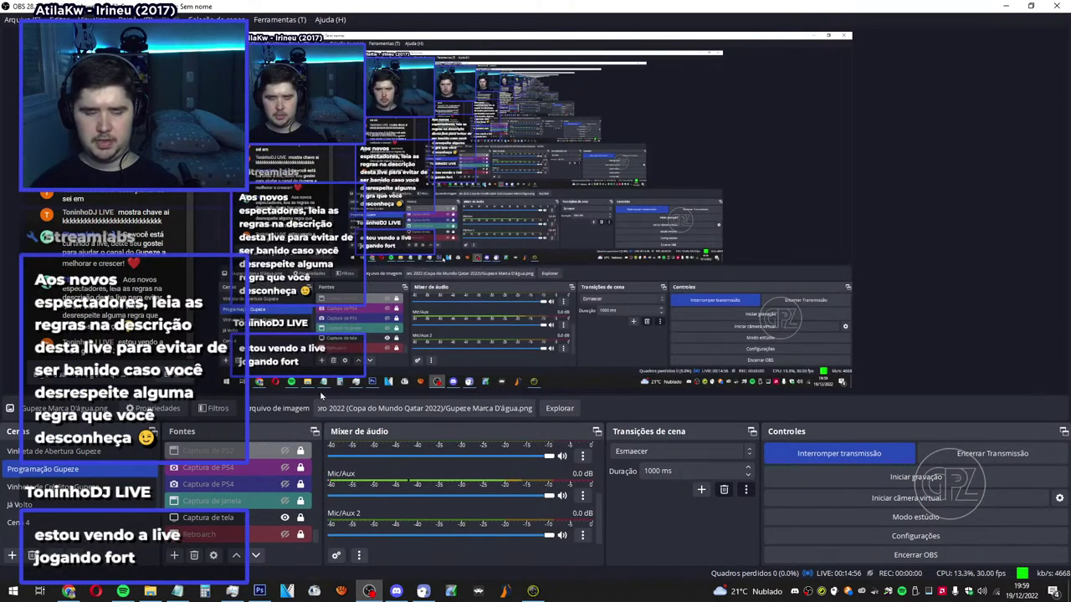
Return to the Wikipedia release-history table in Chrome.
click(63, 592)
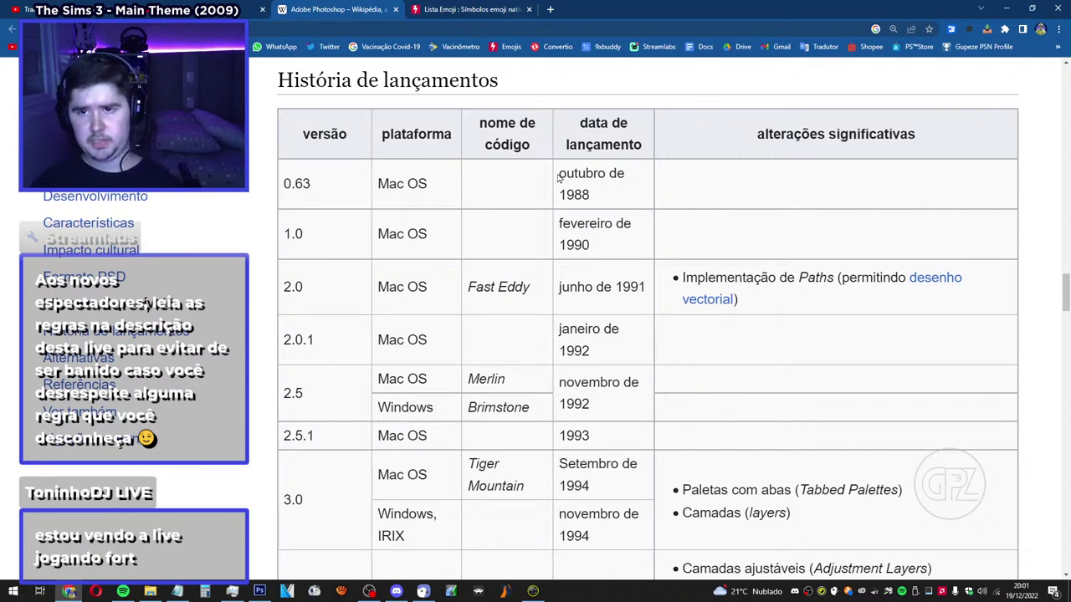
drag(558, 177, 592, 194)
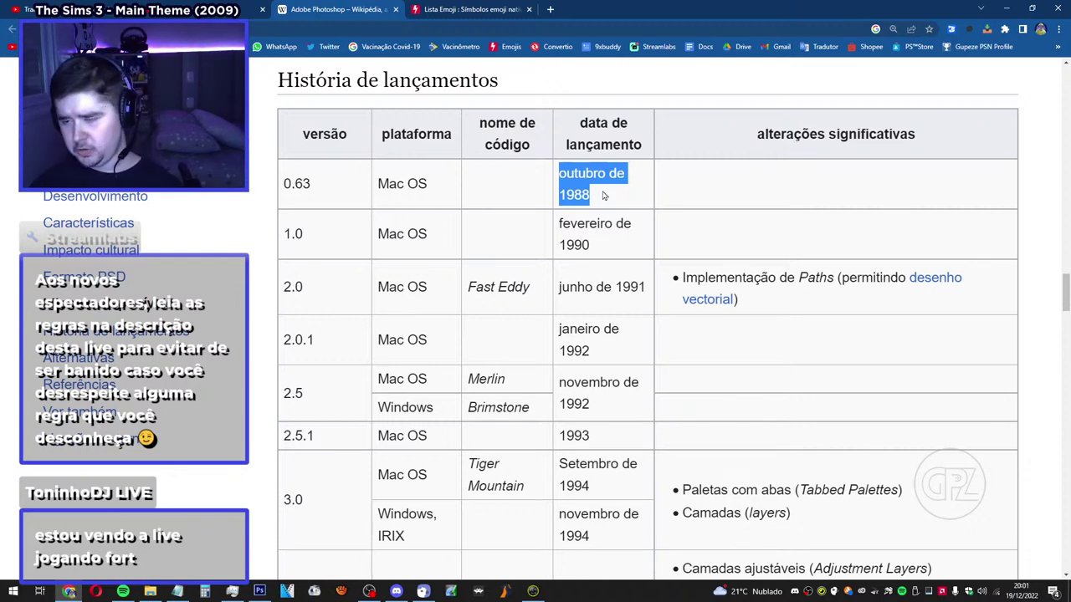
click(604, 195)
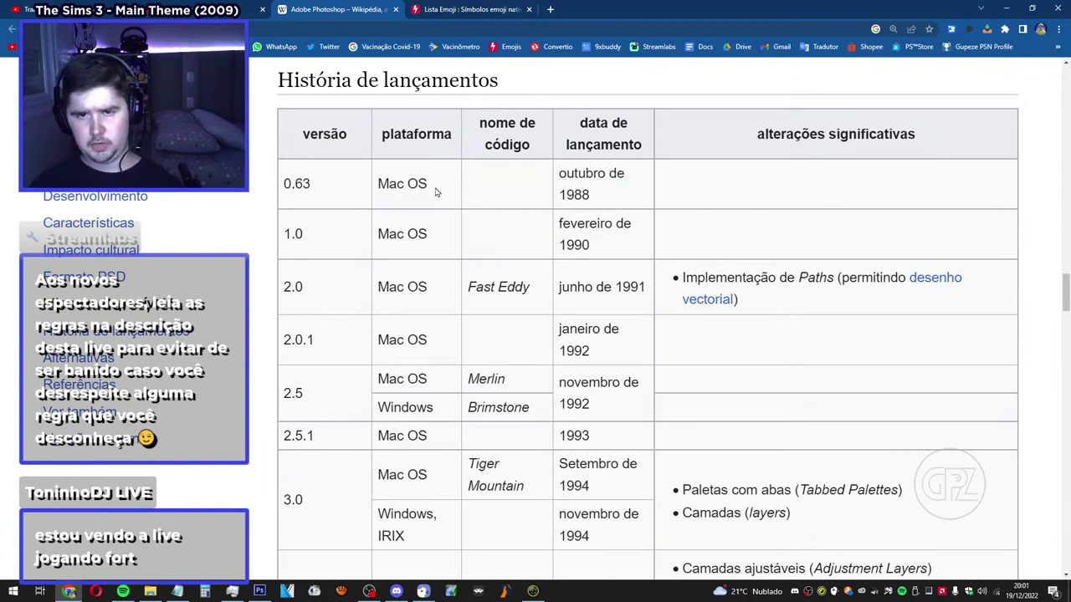
drag(429, 185, 376, 183)
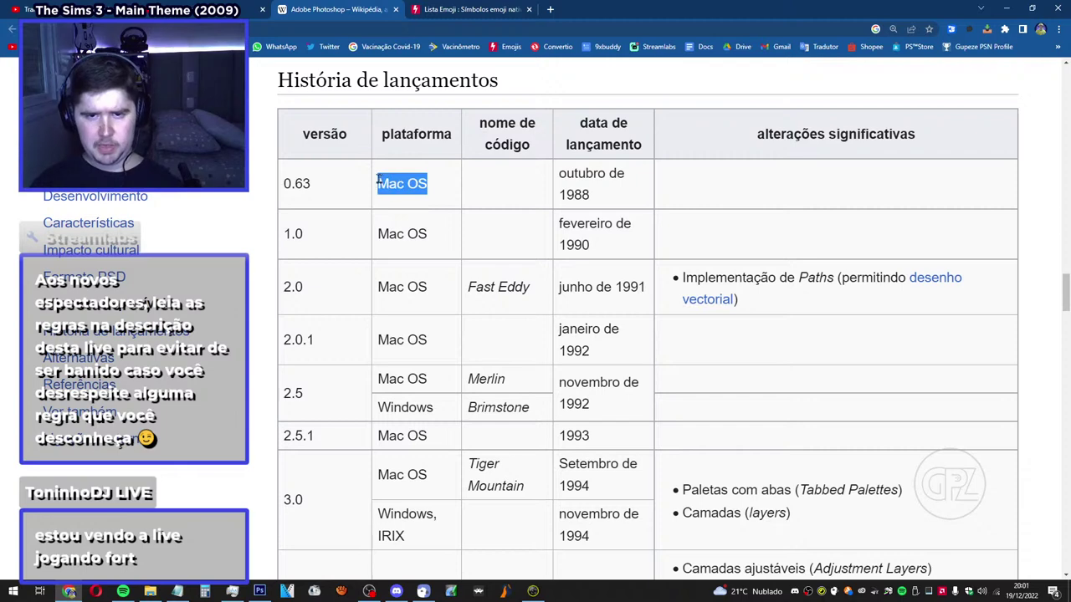
click(444, 194)
drag(346, 189, 279, 187)
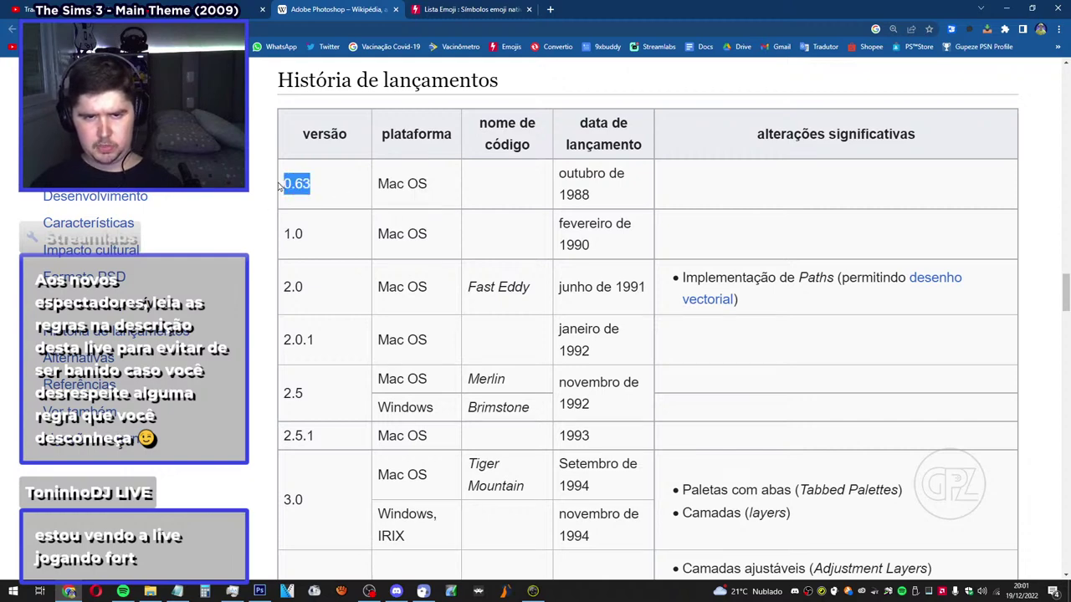
click(342, 197)
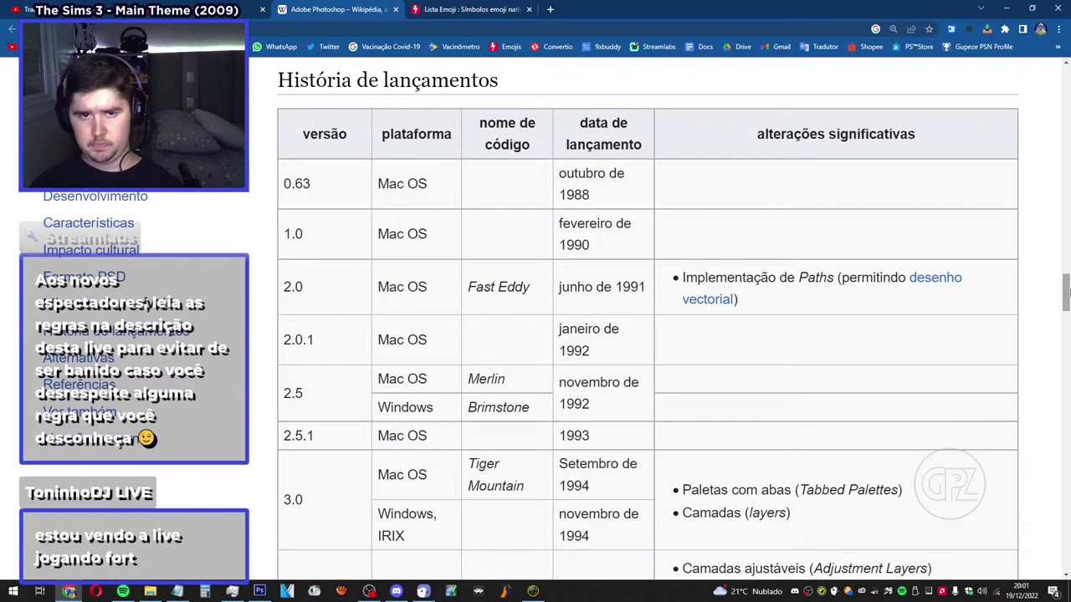
Scroll the release-history table from version 0.63 down to the CS2 (9.0) Space Monkey row.
scroll(648, 334, down, 2)
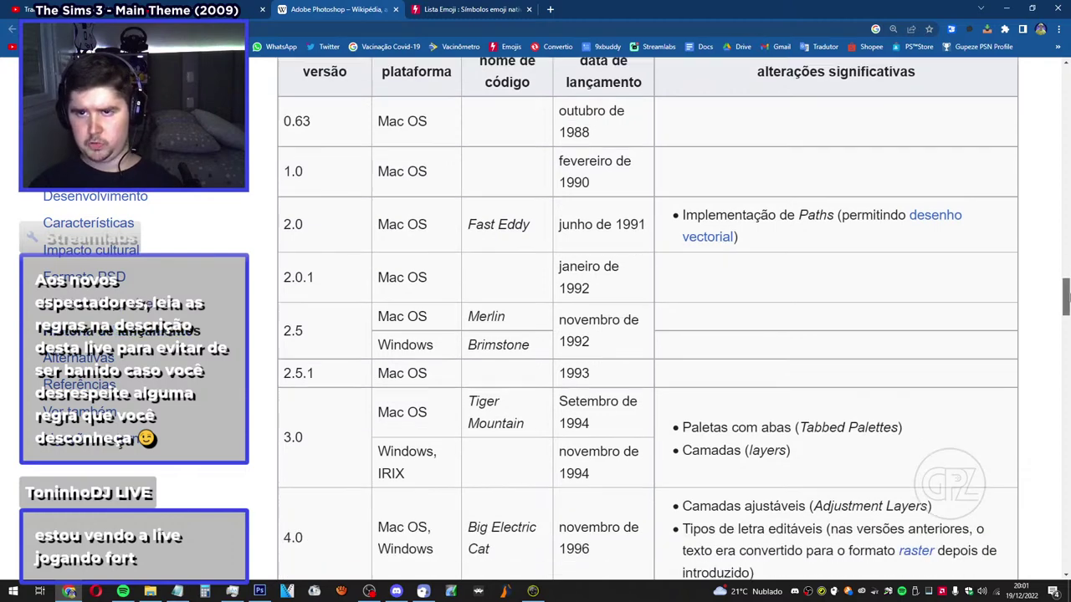
scroll(647, 335, down, 3)
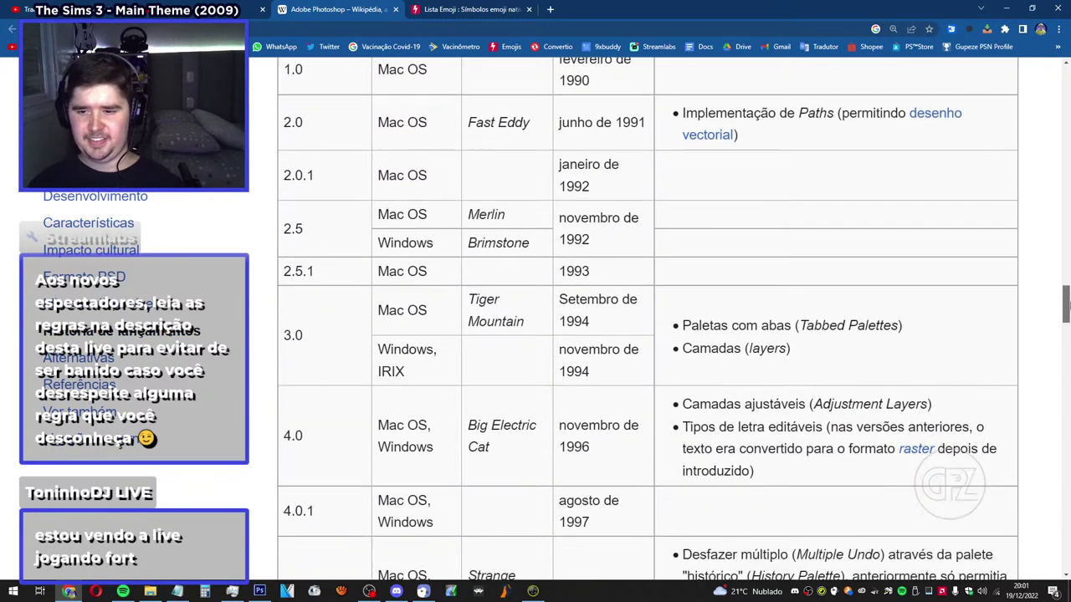
scroll(647, 334, down, 5)
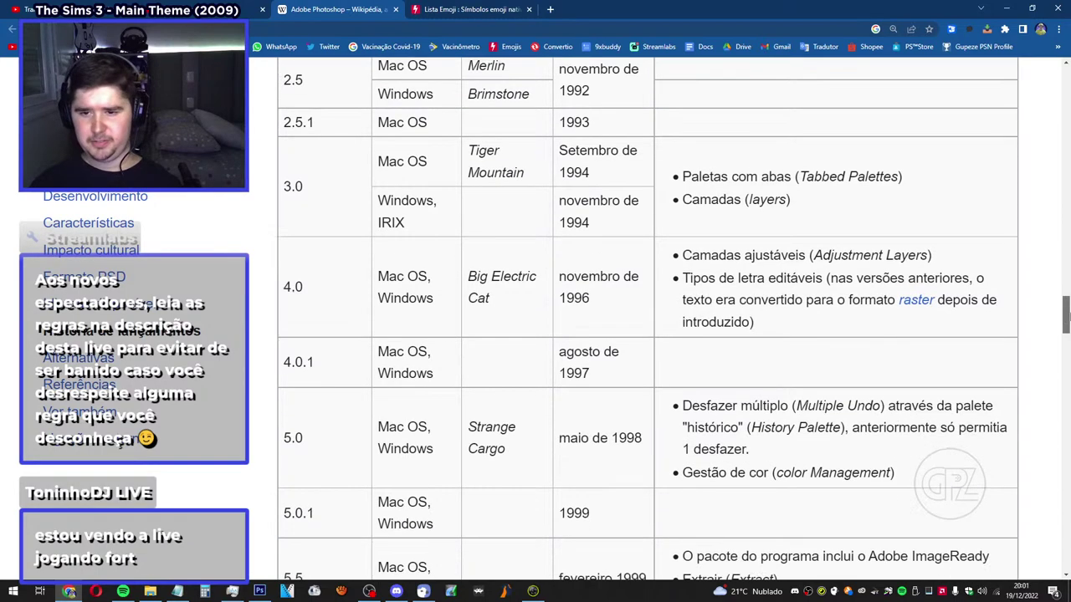
scroll(647, 334, down, 4)
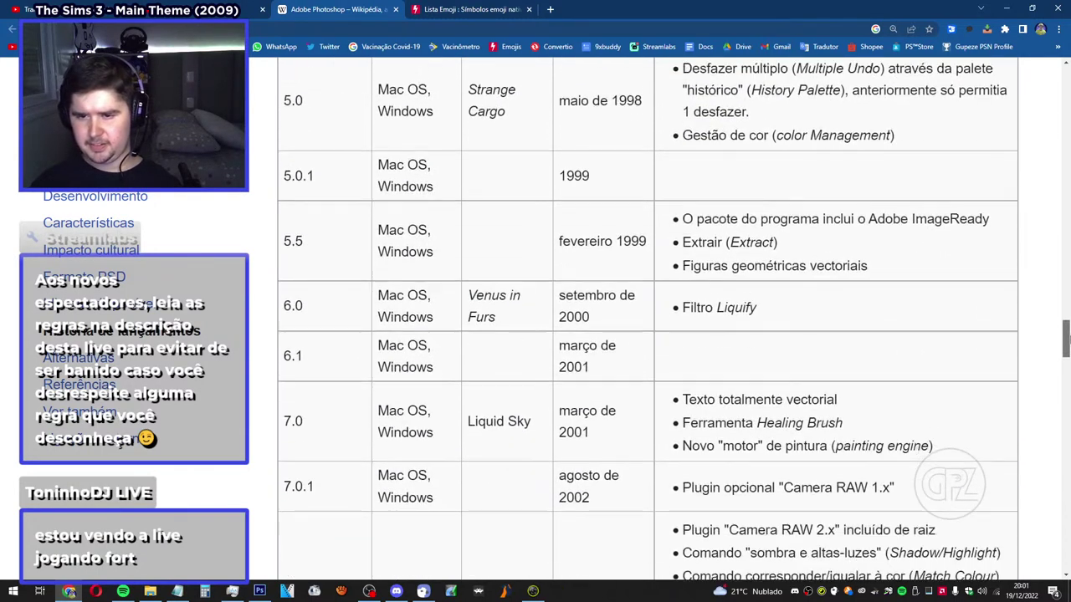
scroll(647, 334, down, 2)
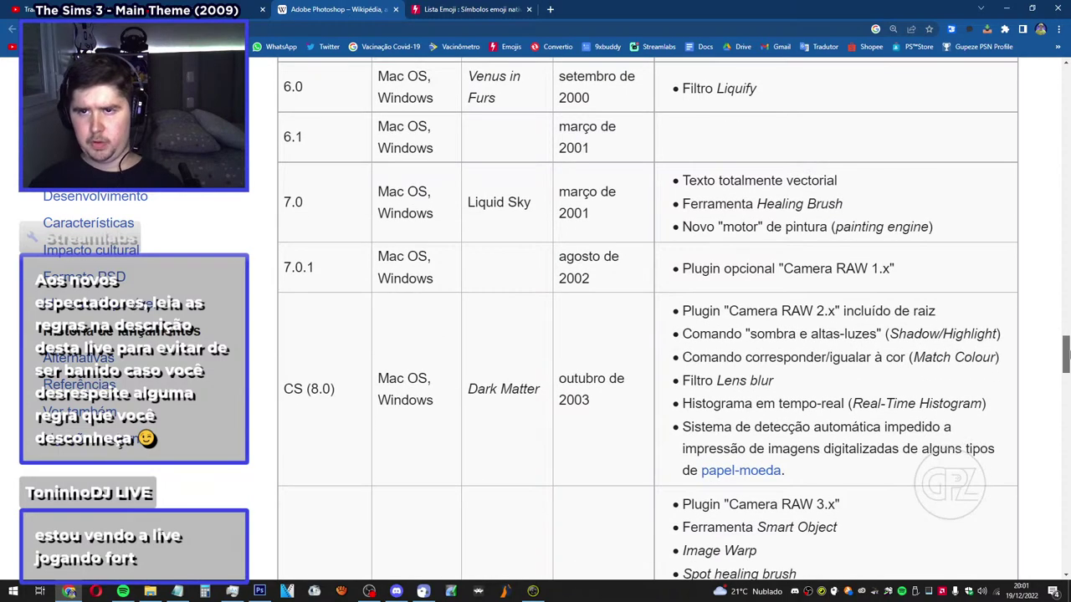
scroll(647, 335, down, 5)
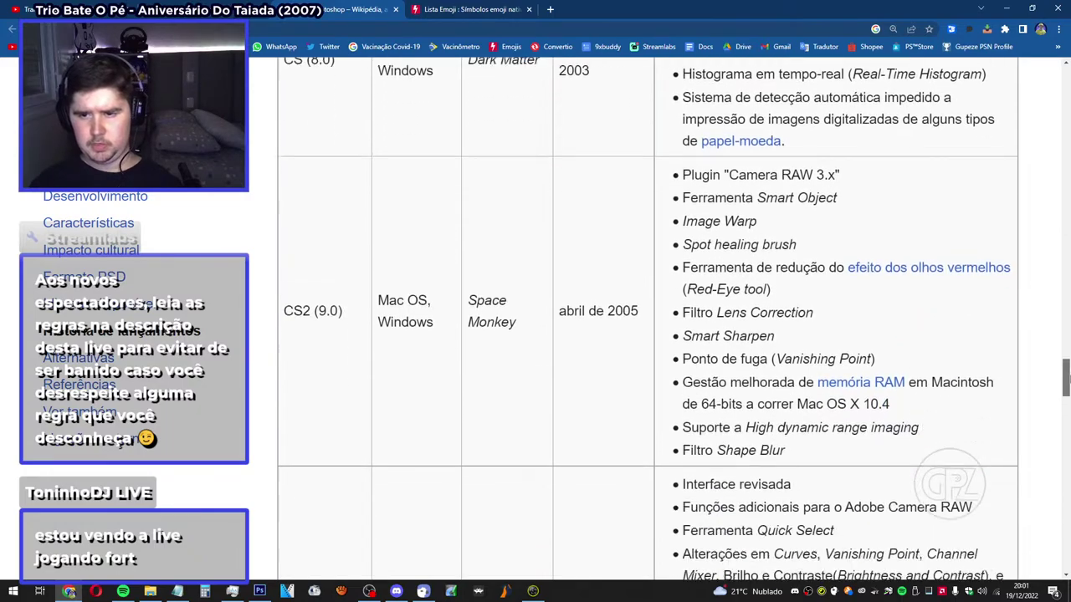
scroll(648, 335, up, 20)
scroll(648, 334, down, 8)
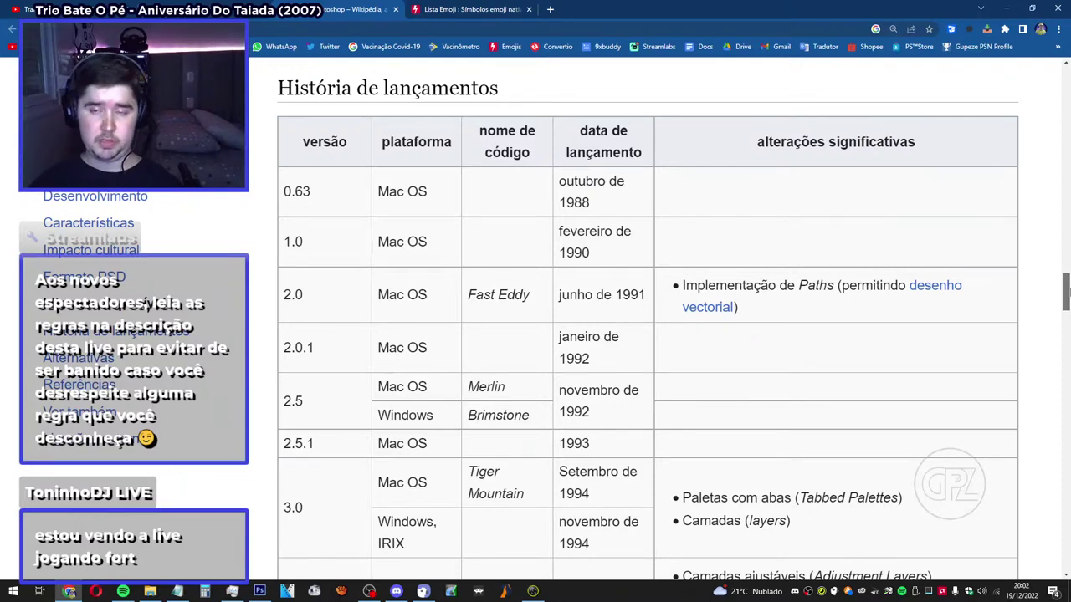
scroll(647, 319, down, 2)
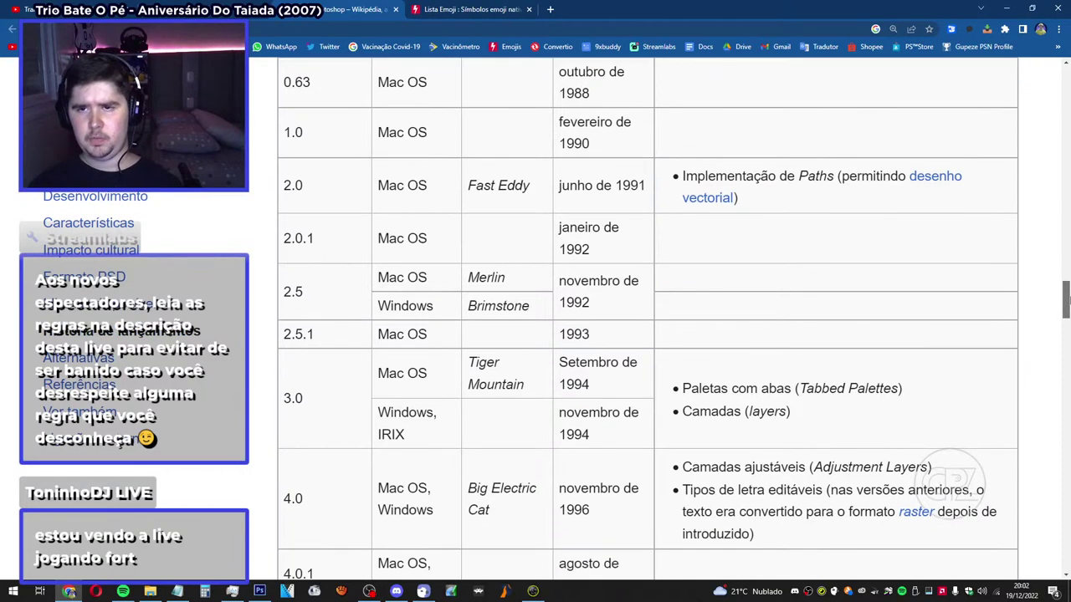
scroll(1066, 294, up, 1)
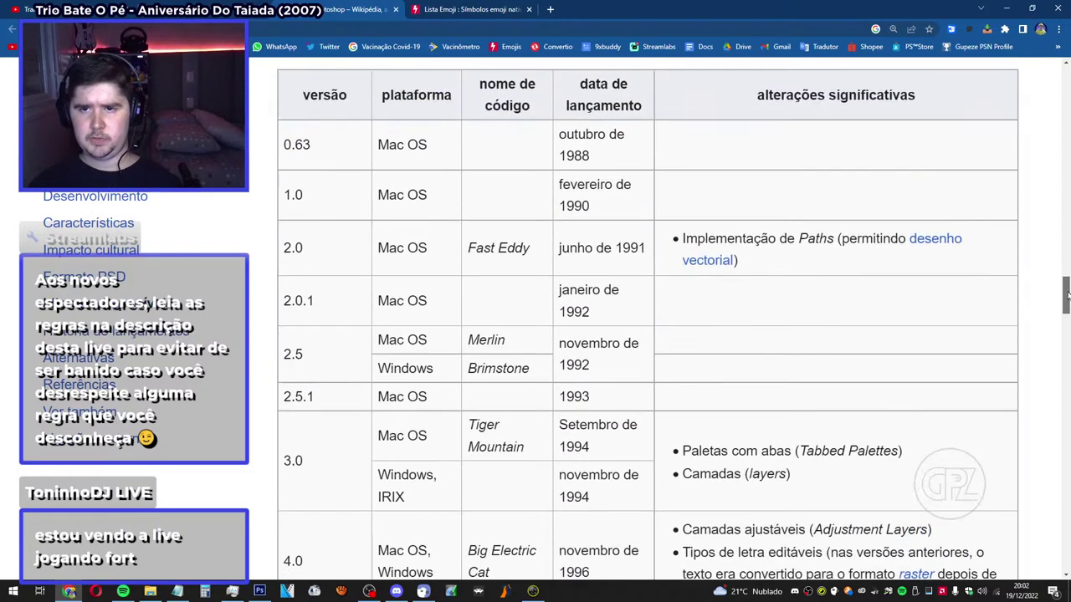
scroll(1067, 301, down, 1)
scroll(1067, 301, down, 2)
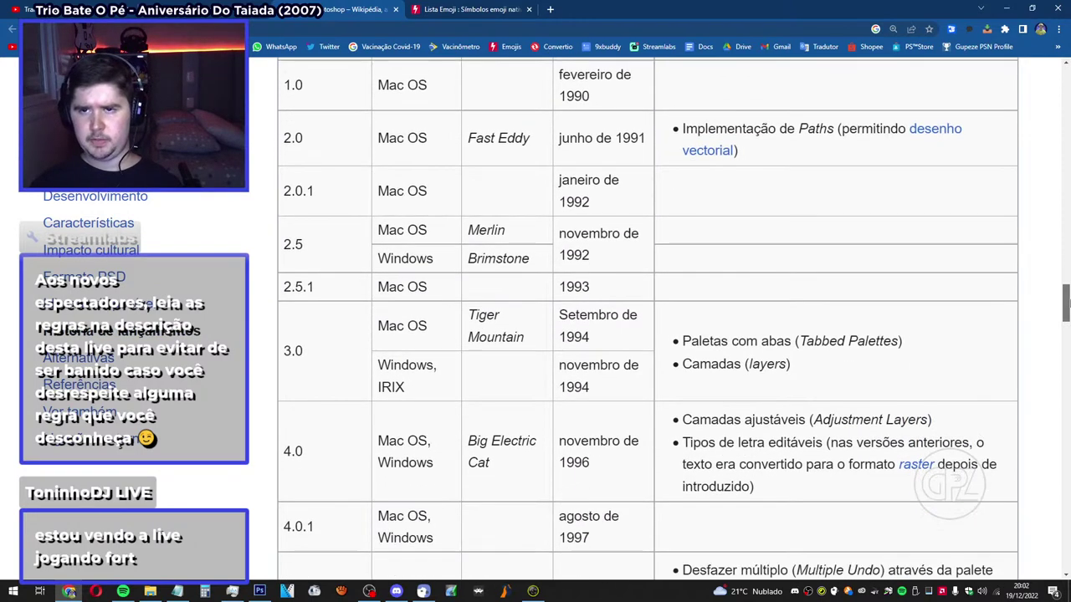
scroll(1065, 310, down, 1)
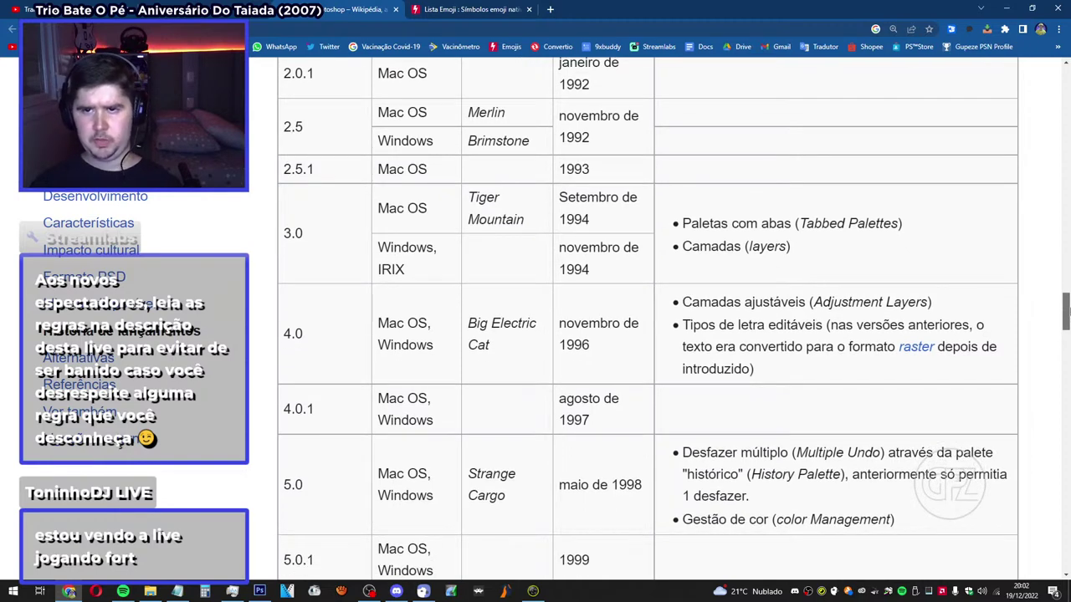
scroll(1066, 312, up, 1)
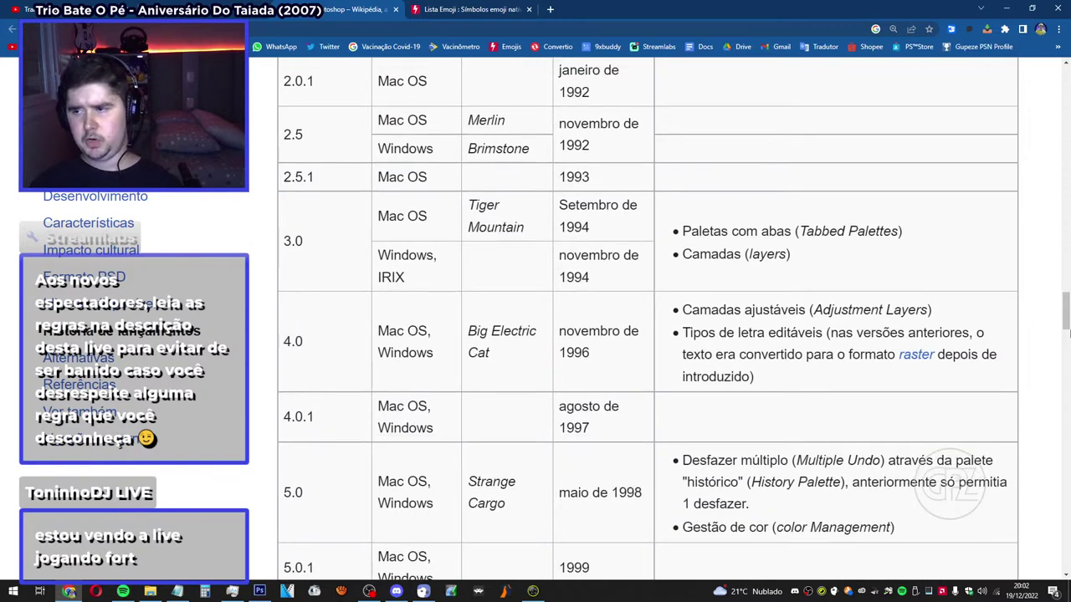
scroll(1066, 333, up, 1)
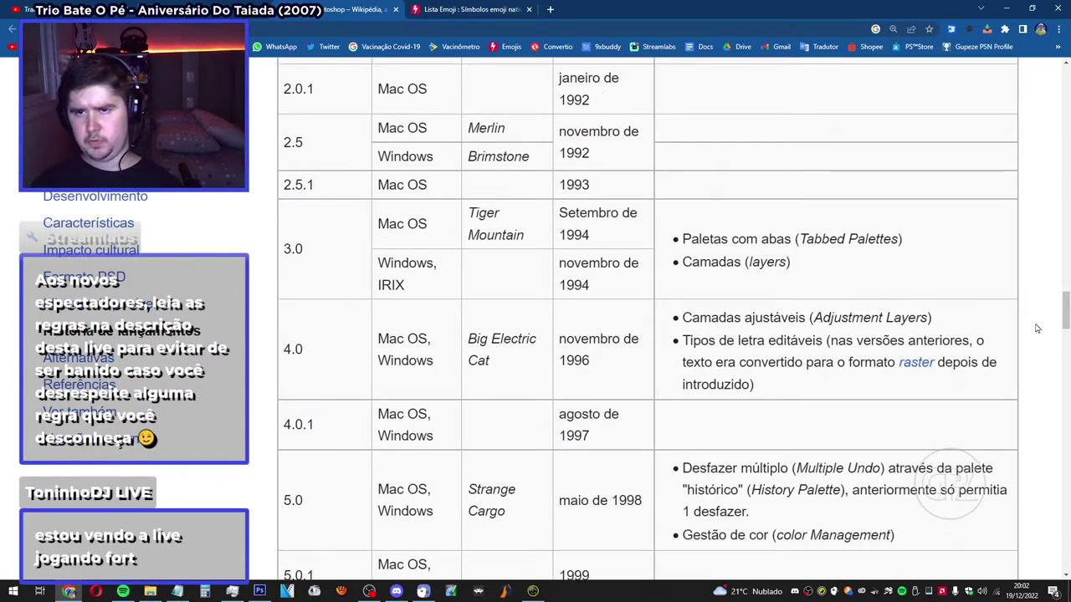
drag(1066, 311, 1066, 323)
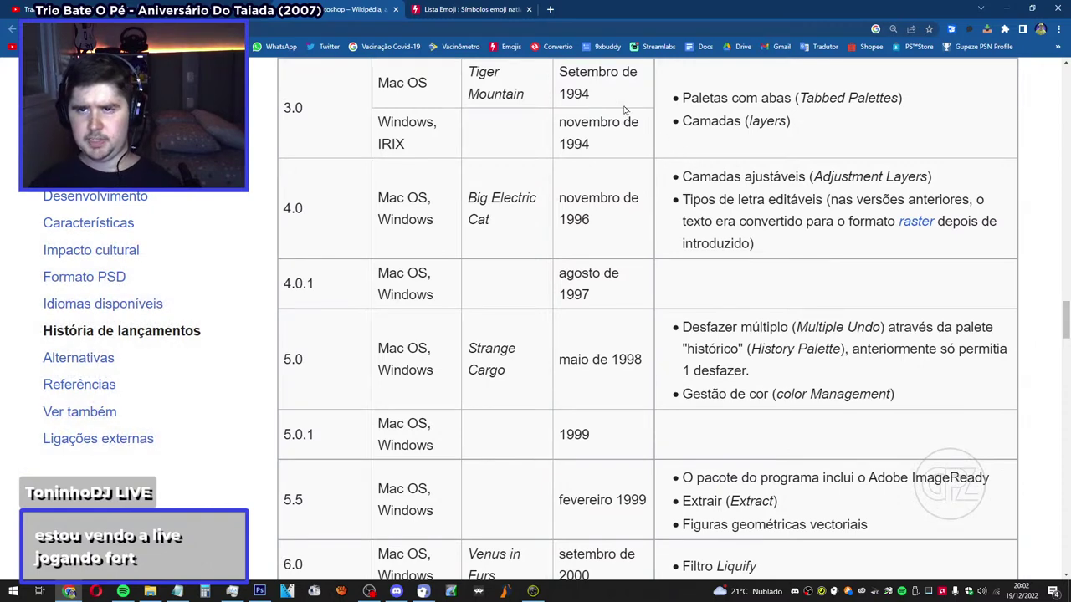
drag(1062, 336, 1067, 328)
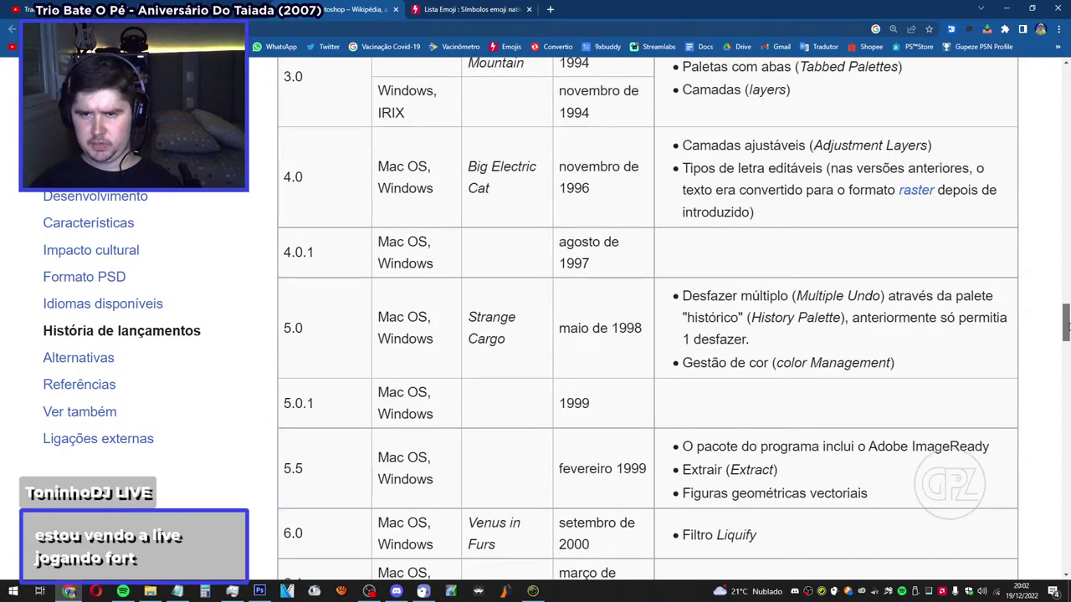
drag(1066, 328, 1066, 335)
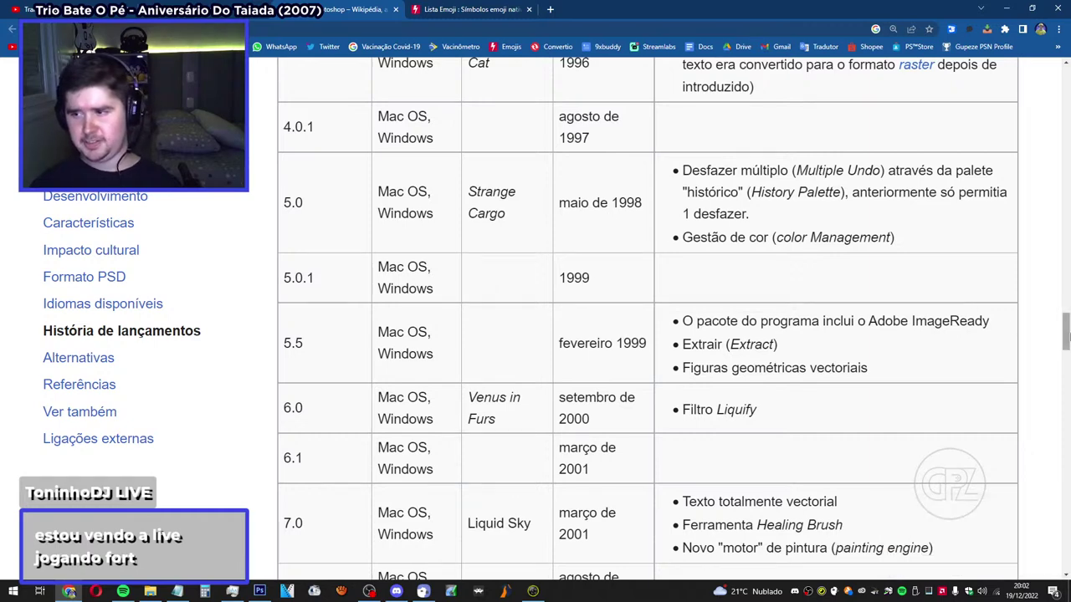
drag(1066, 333, 1066, 357)
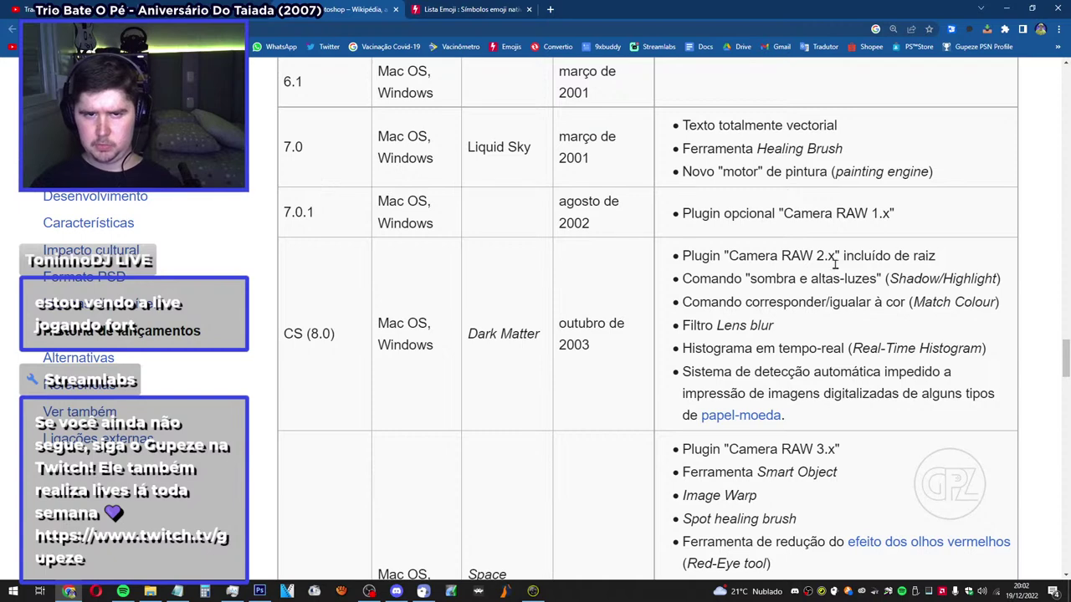
drag(1065, 360, 1068, 397)
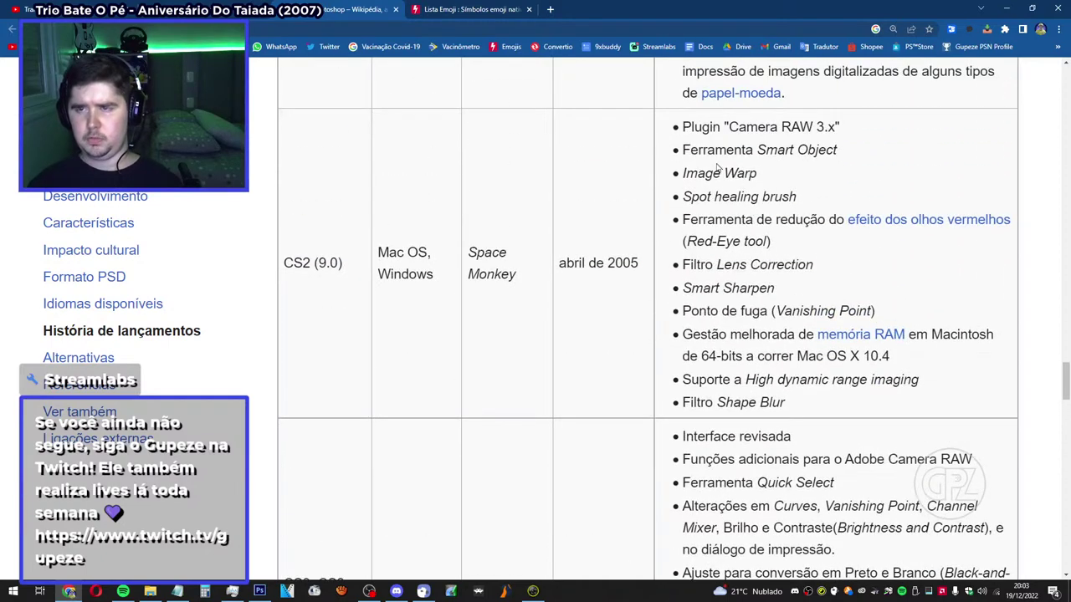
Scroll through the release-history table to the CS6 row.
scroll(718, 323, up, 4)
scroll(676, 390, down, 3)
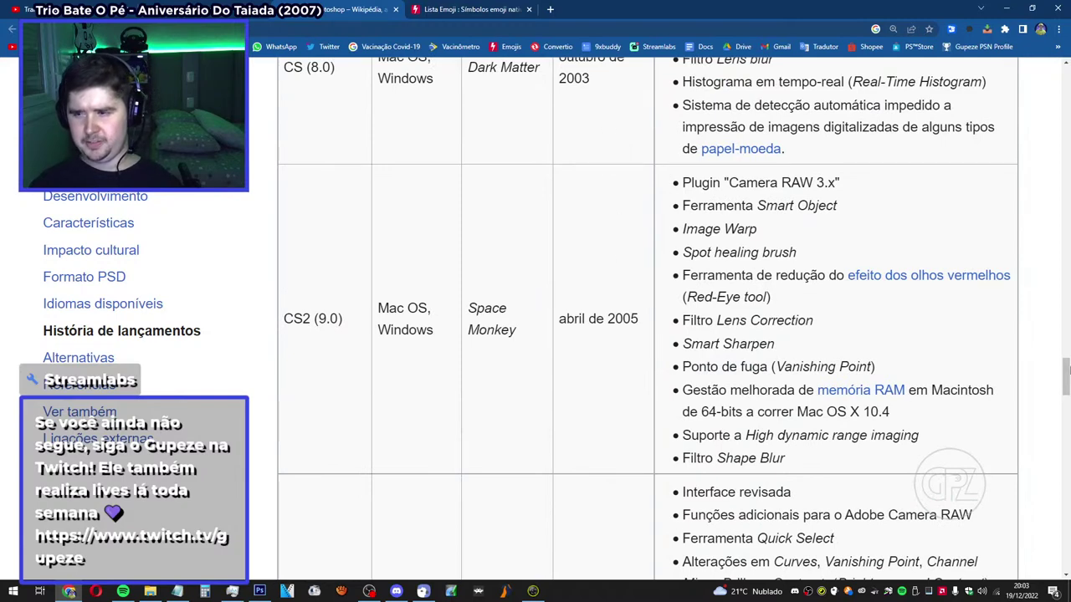
scroll(1067, 369, down, 1)
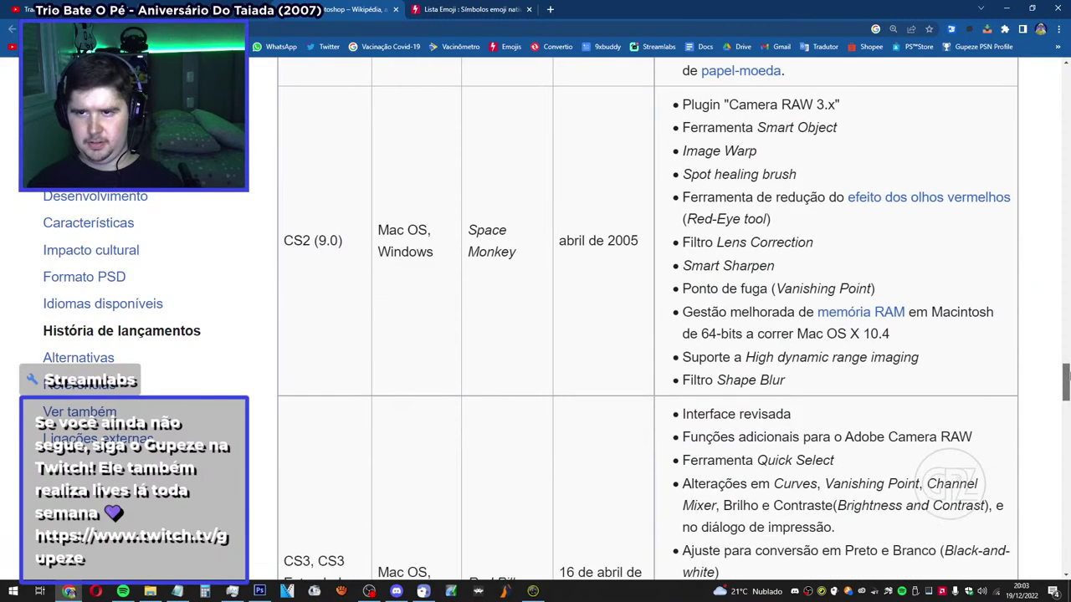
scroll(1067, 376, down, 2)
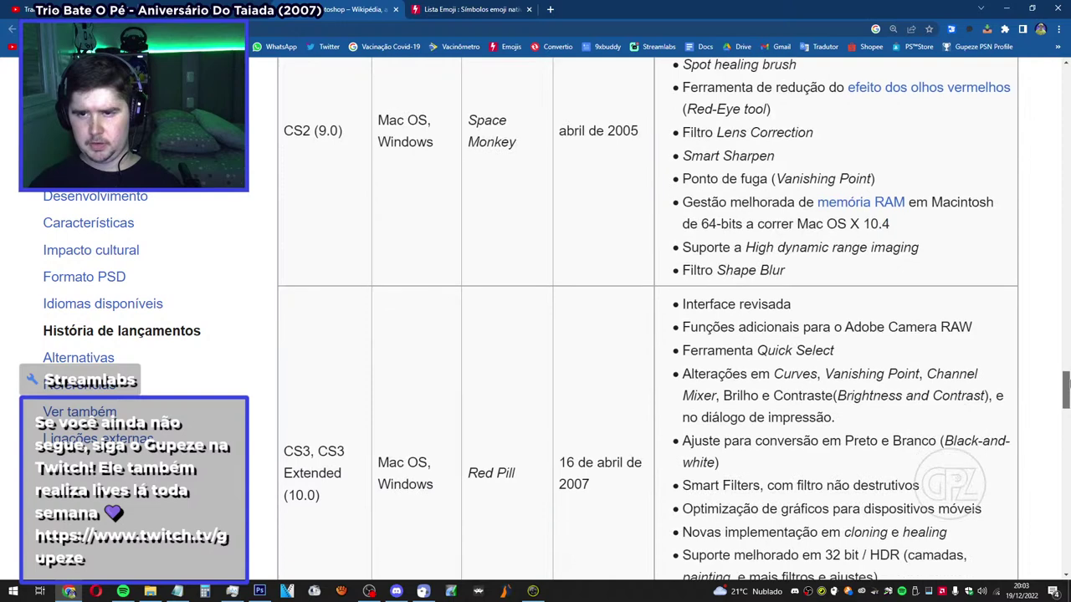
scroll(1067, 382, down, 2)
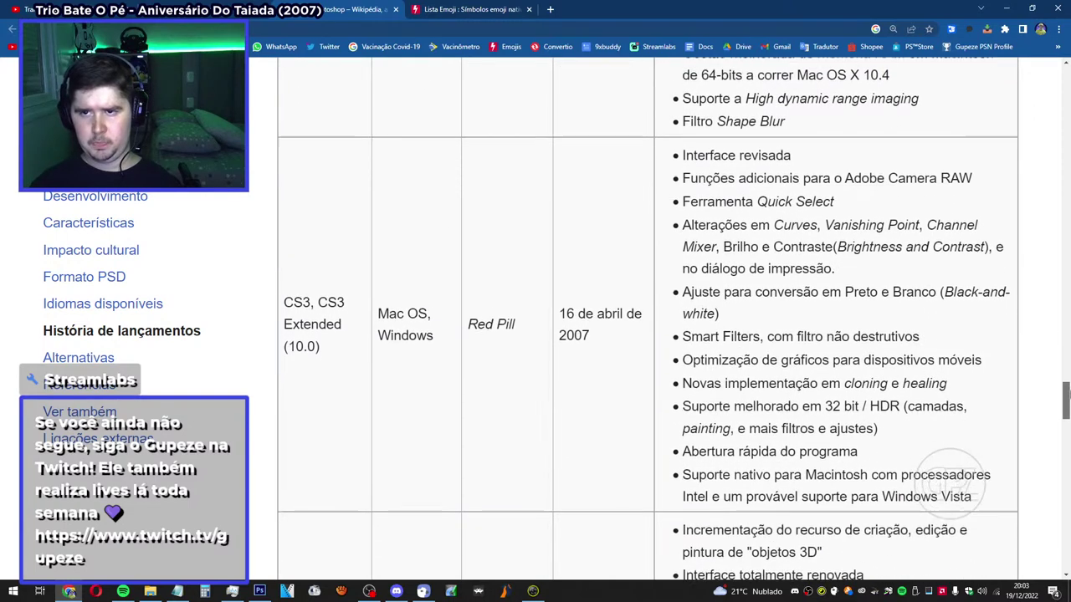
scroll(1066, 386, down, 1)
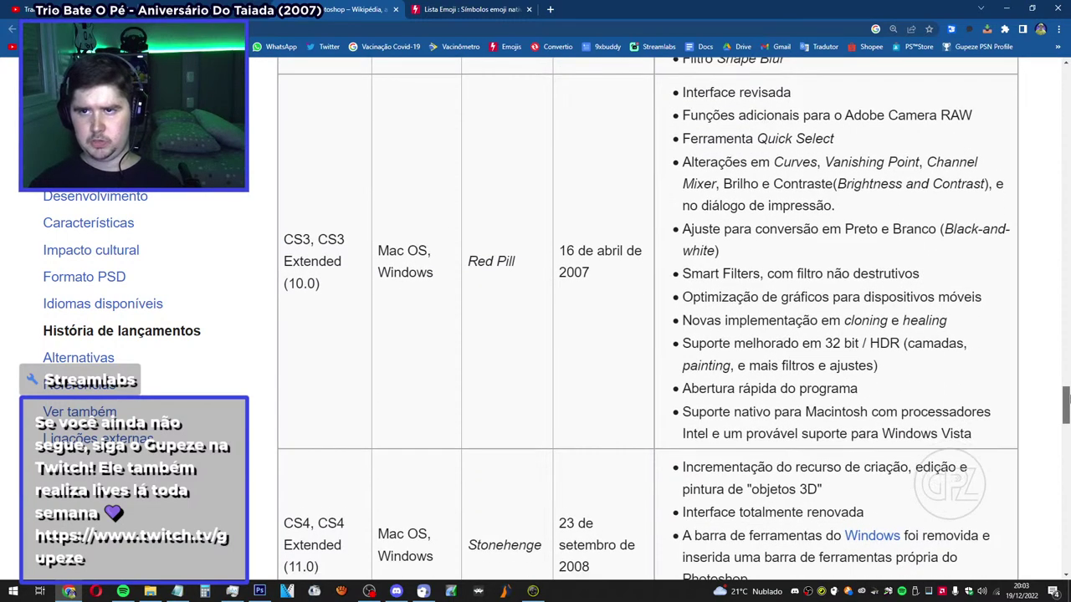
scroll(1066, 393, down, 1)
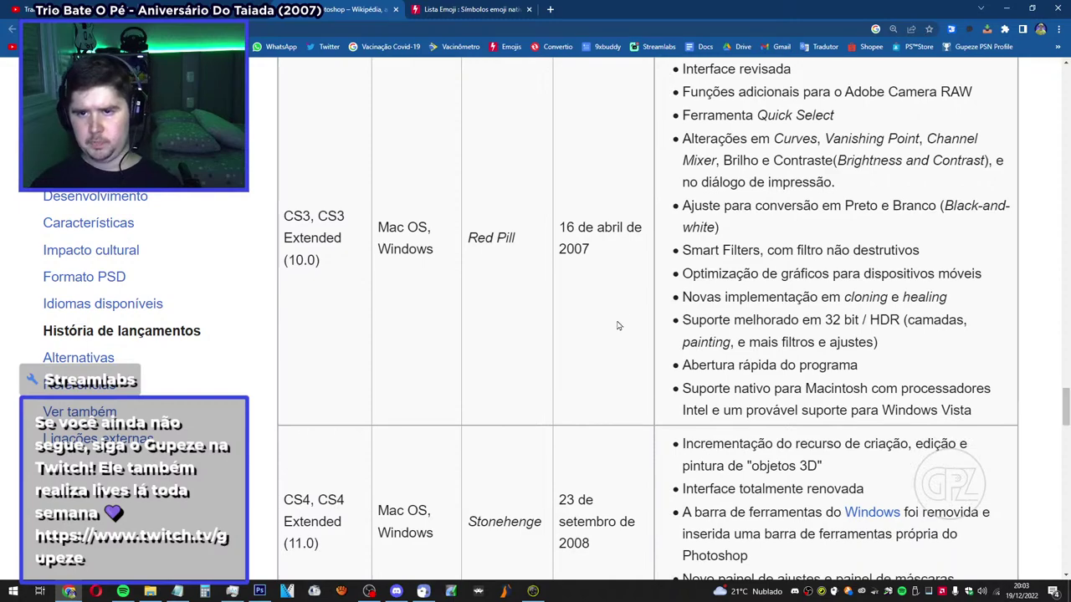
scroll(620, 326, up, 3)
scroll(648, 304, down, 4)
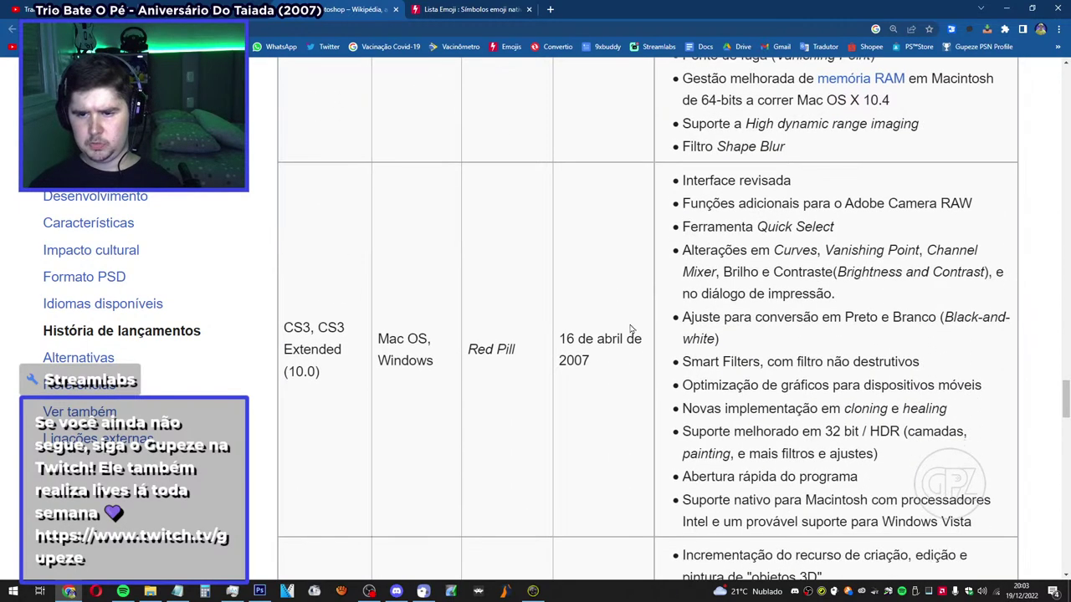
scroll(645, 362, down, 5)
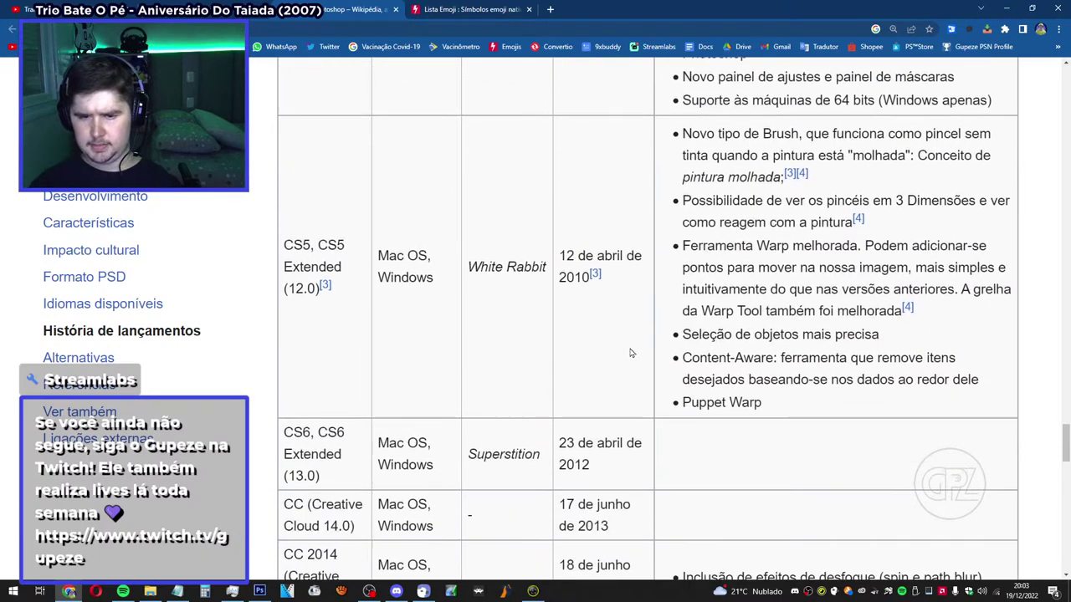
scroll(631, 352, down, 2)
Highlight the CS6 date 23 de abril de 2012, then scroll back to the 6.1–CS (8.0) rows.
drag(594, 360, 552, 341)
click(609, 360)
scroll(278, 261, down, 2)
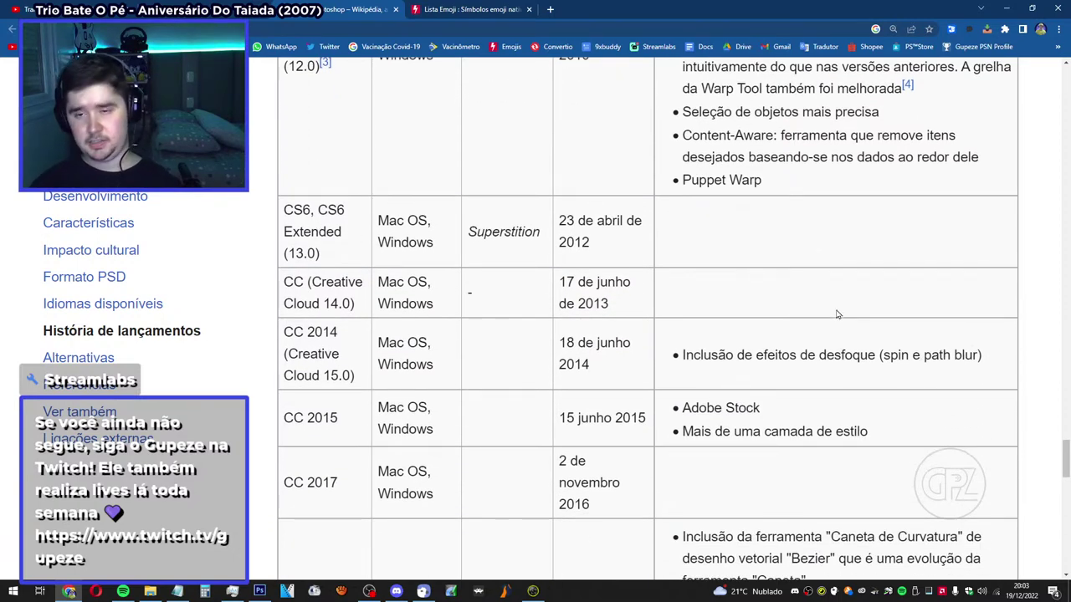
scroll(835, 314, down, 2)
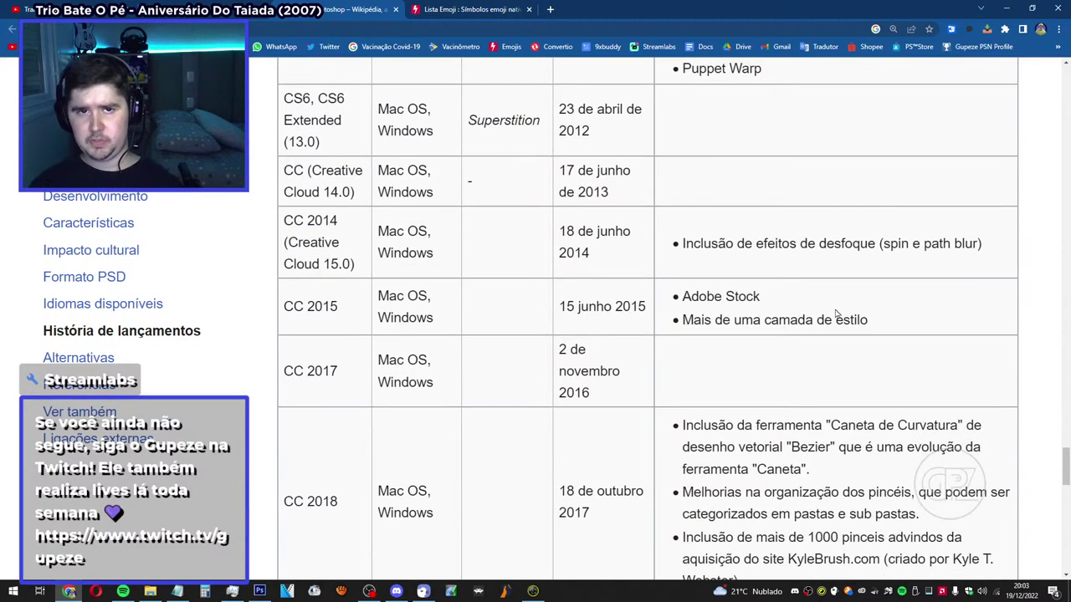
scroll(949, 391, up, 1)
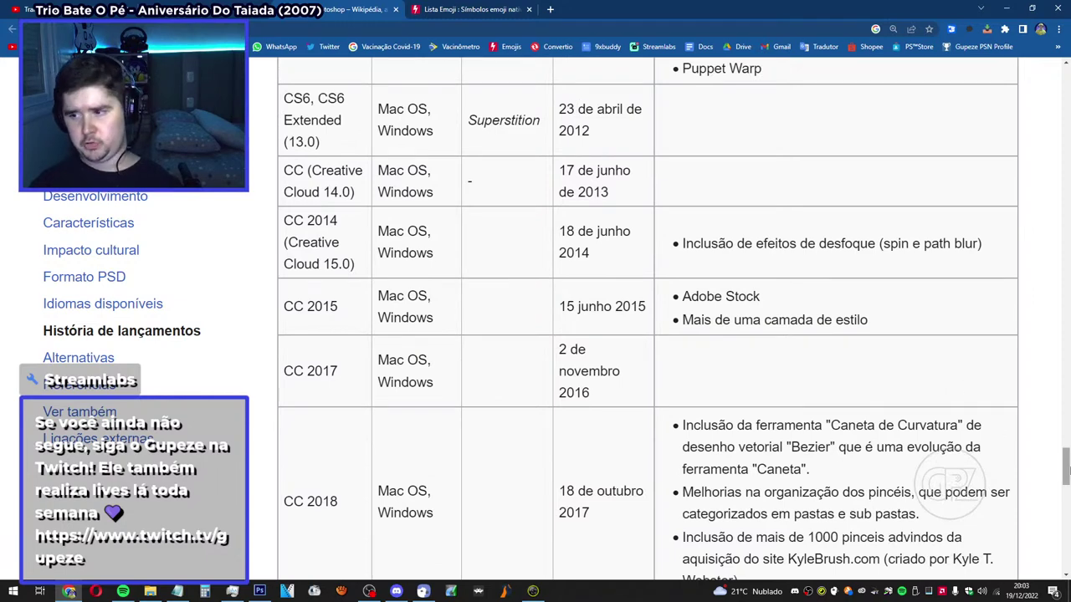
drag(1066, 468, 1066, 470)
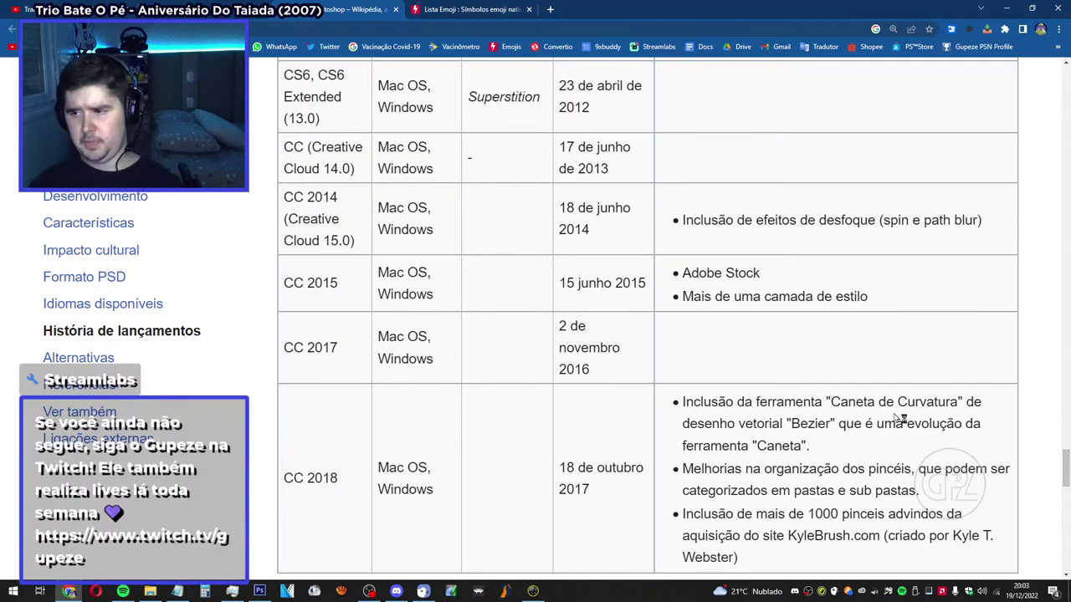
scroll(405, 336, up, 6)
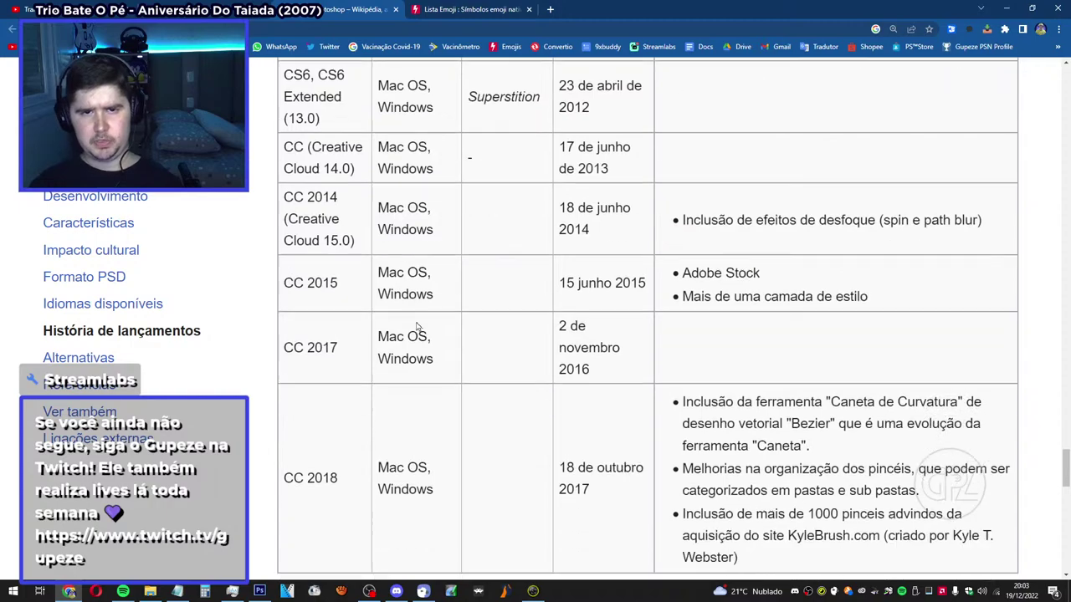
scroll(421, 299, up, 20)
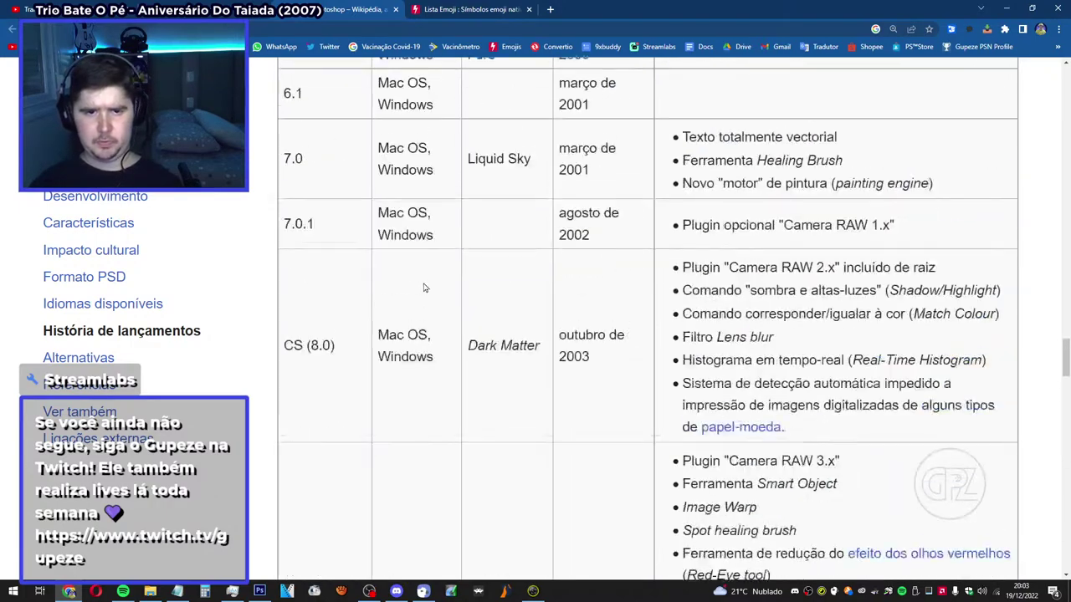
Highlight the version 7.0.1 entry in the release table, then clear the highlight.
scroll(425, 287, up, 3)
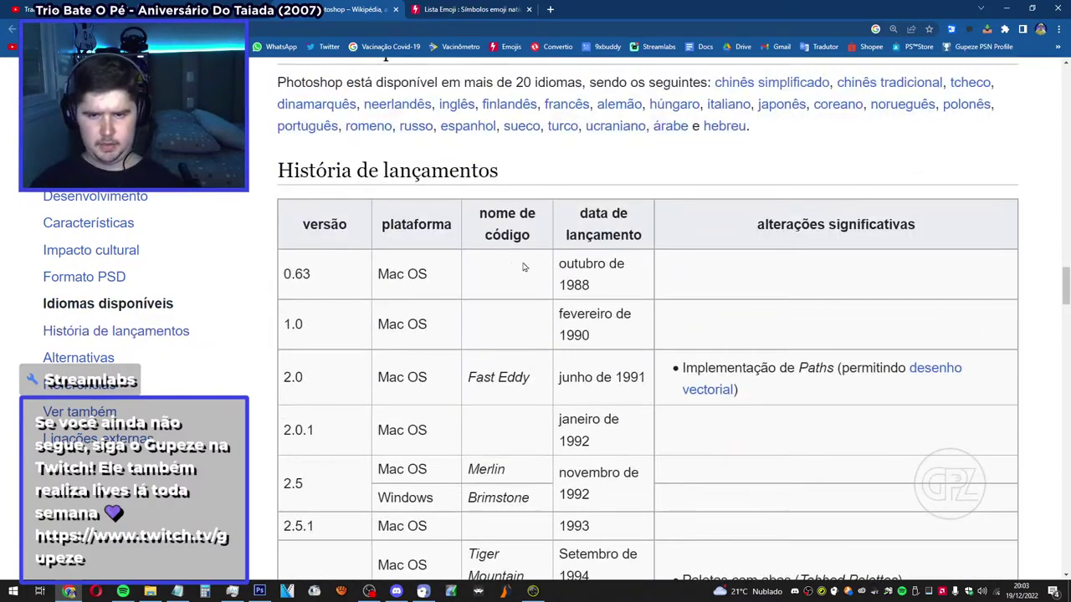
scroll(595, 282, down, 15)
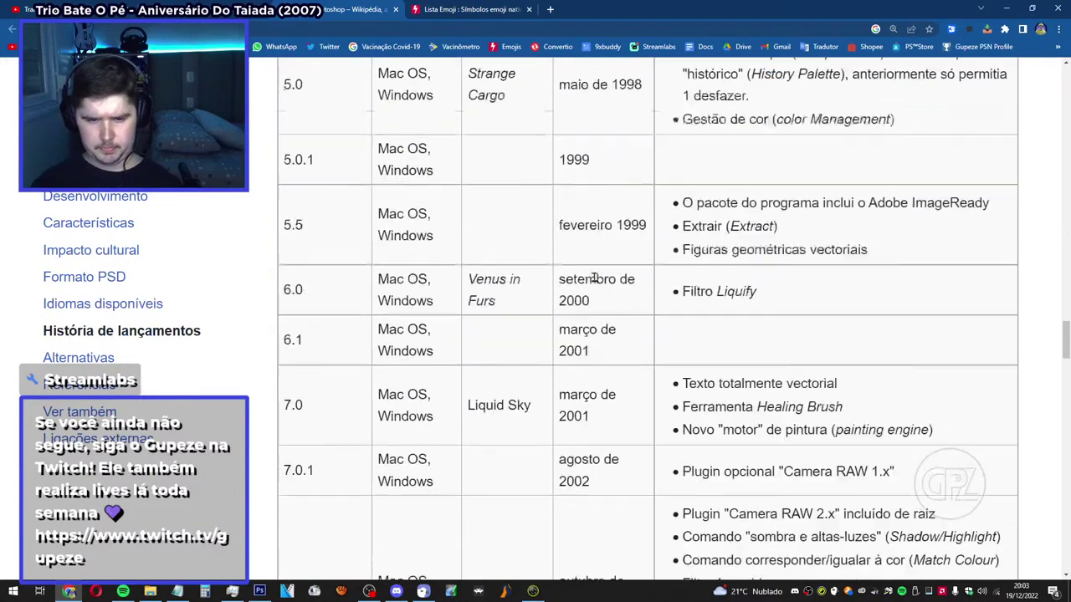
scroll(594, 277, up, 2)
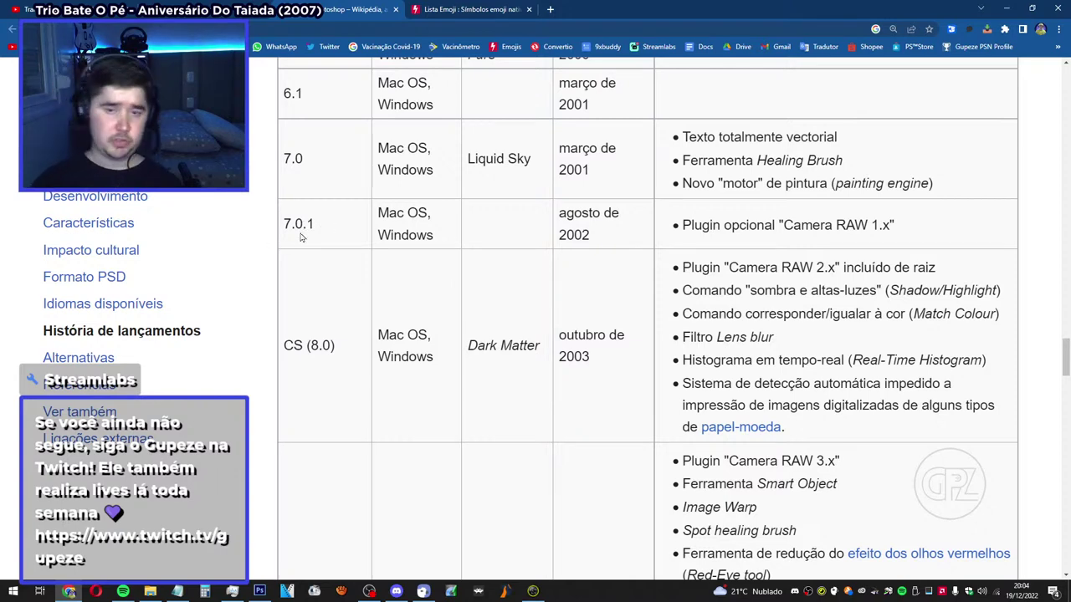
drag(283, 224, 320, 225)
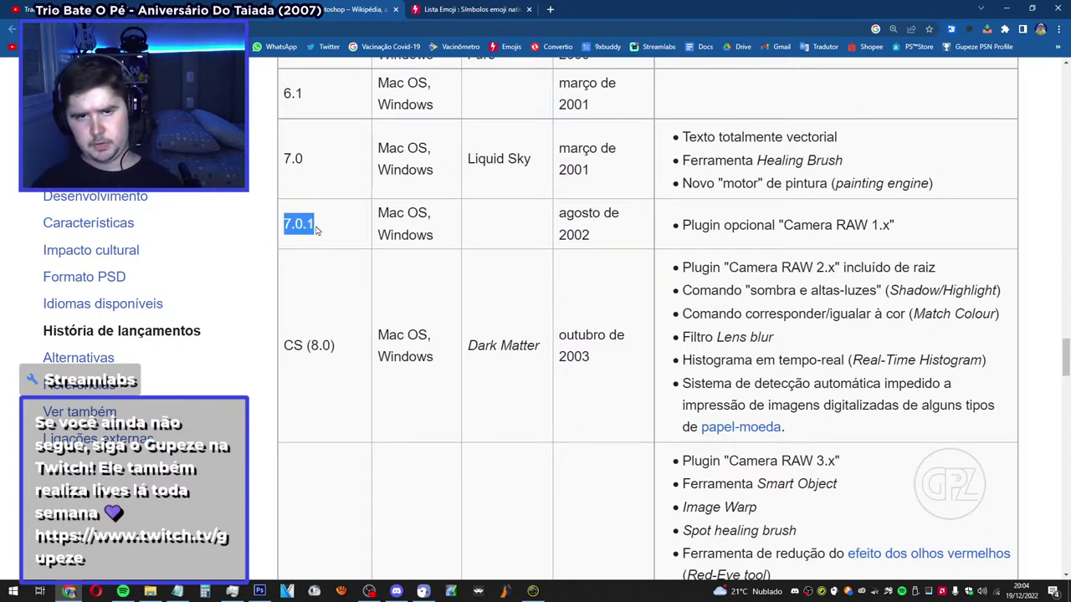
click(323, 228)
scroll(325, 231, up, 3)
scroll(325, 231, up, 8)
scroll(322, 229, down, 1)
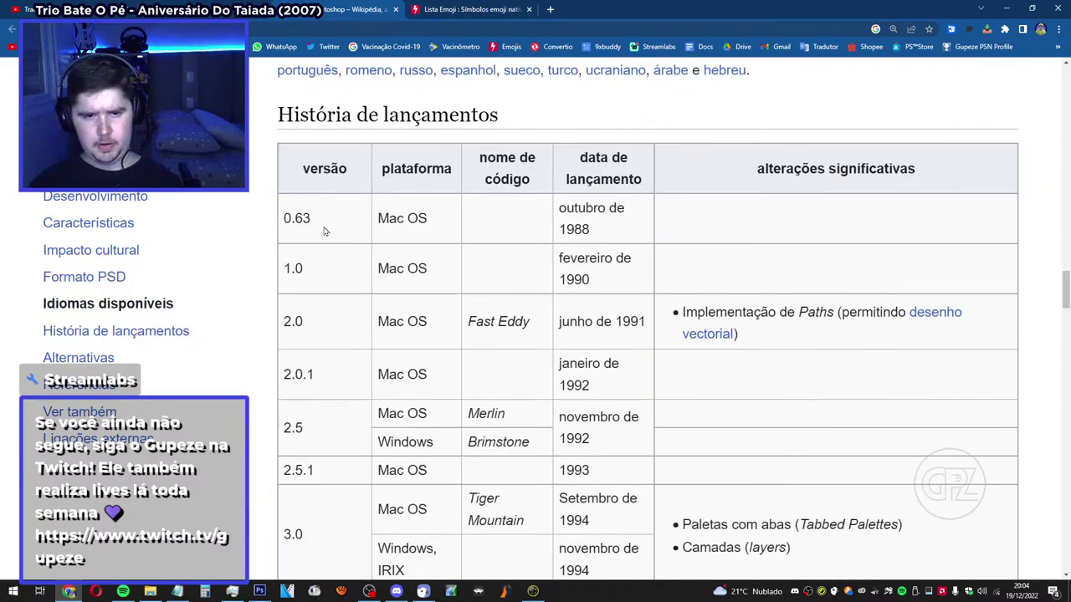
scroll(377, 372, down, 10)
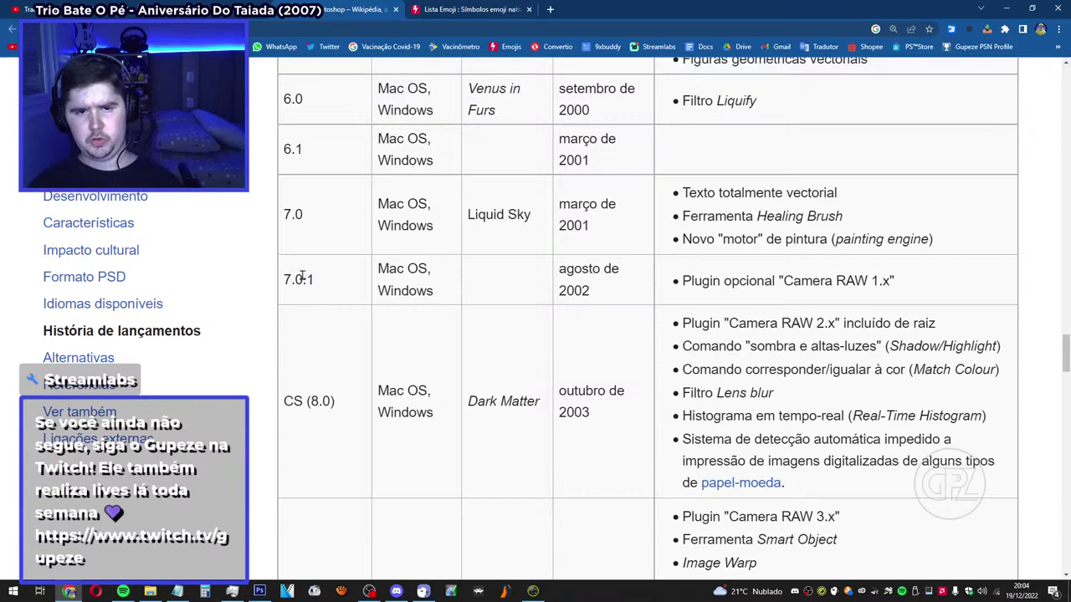
double_click(301, 280)
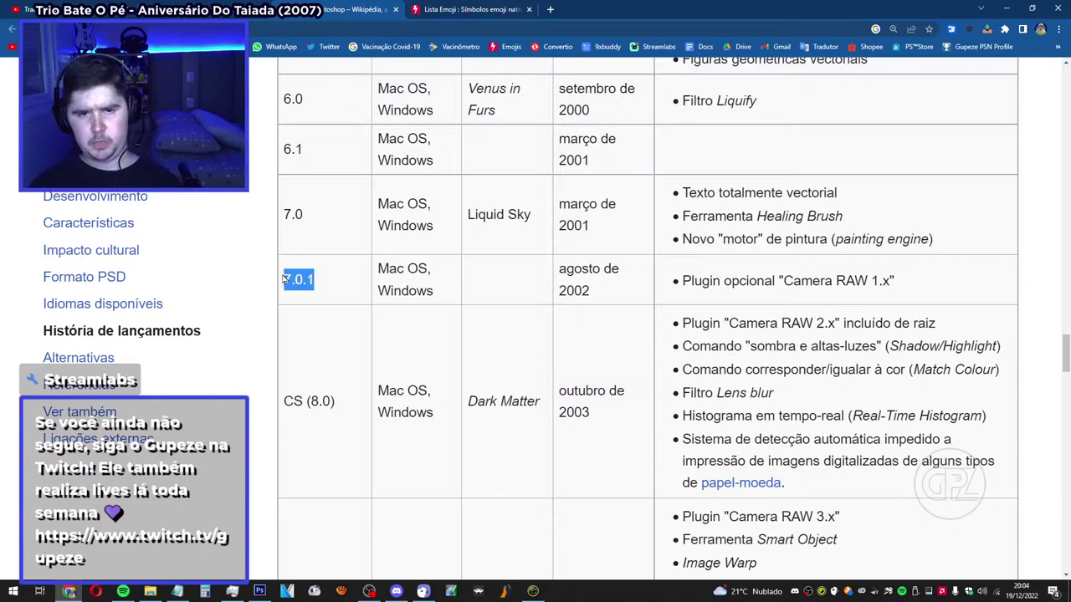
click(331, 288)
Scroll the table down to the CS4 (11.0, Stonehenge) and CS5 (12.0, White Rabbit) rows.
scroll(376, 326, down, 2)
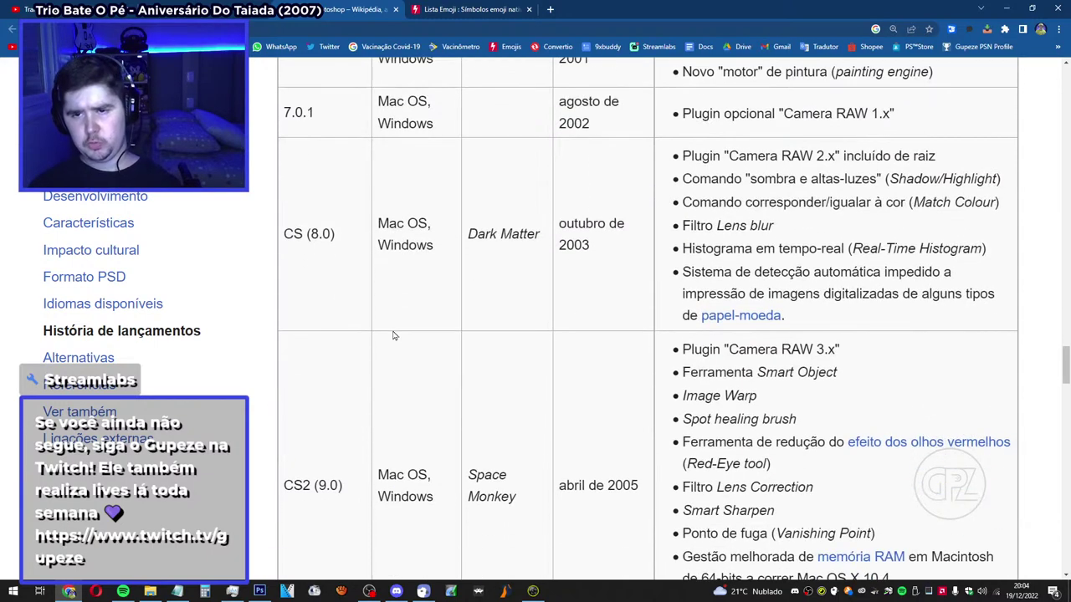
scroll(394, 335, down, 1)
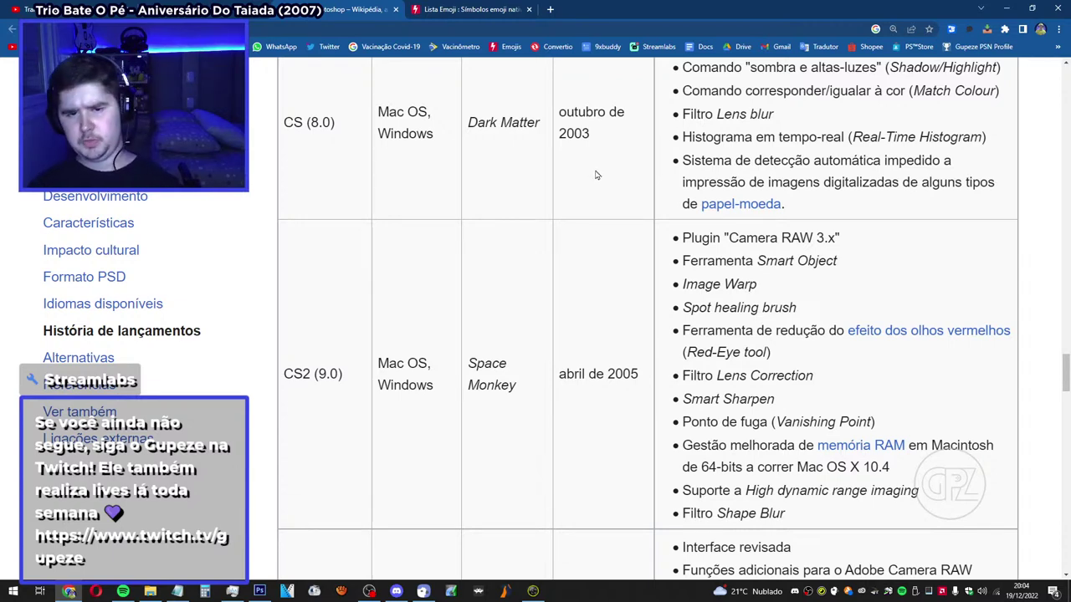
scroll(594, 173, down, 2)
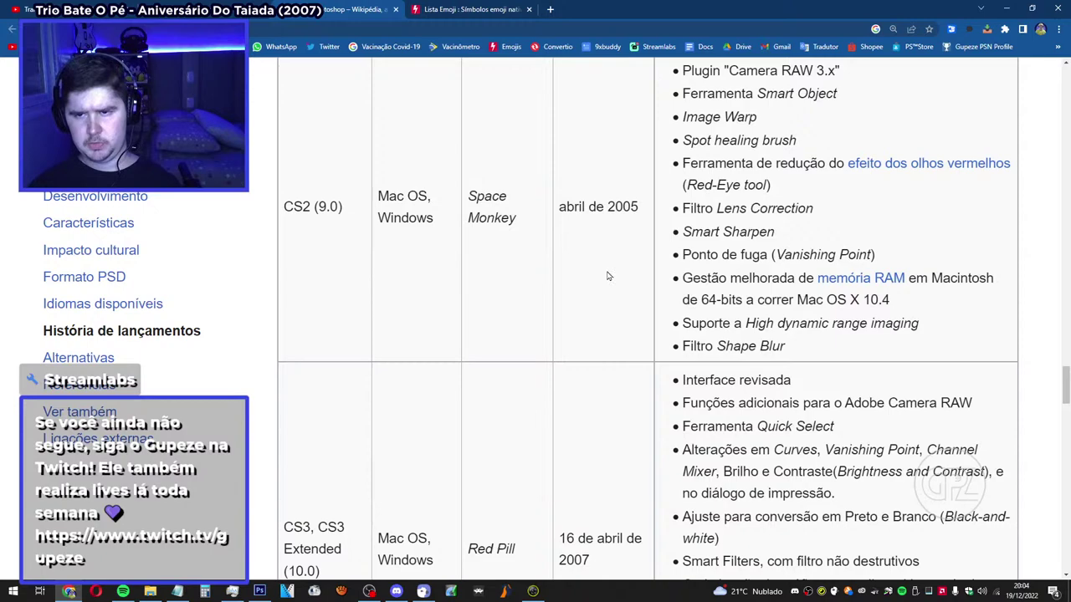
scroll(609, 276, down, 4)
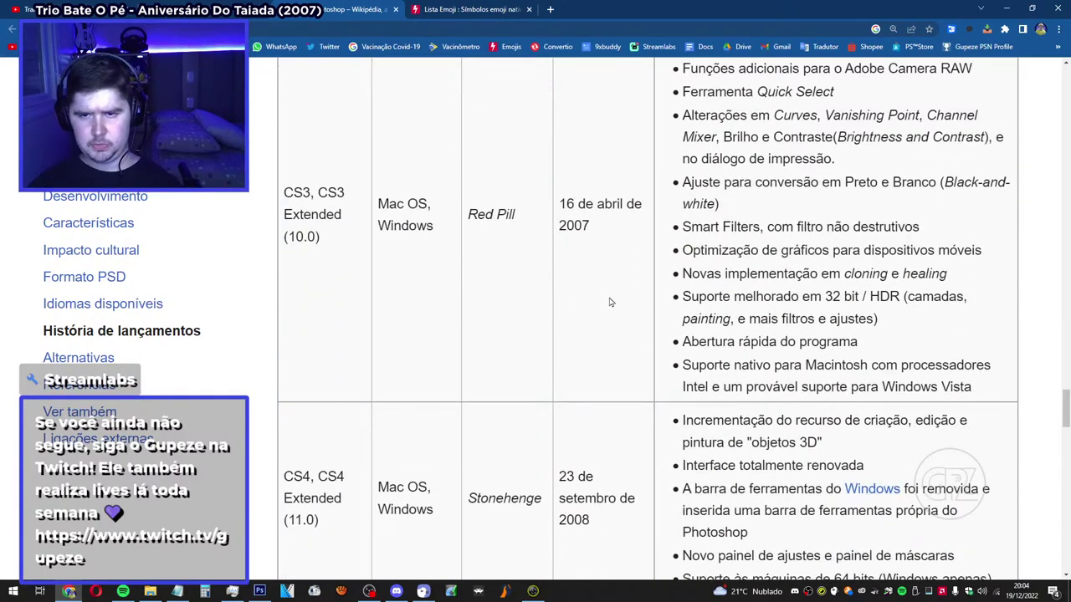
scroll(610, 302, down, 3)
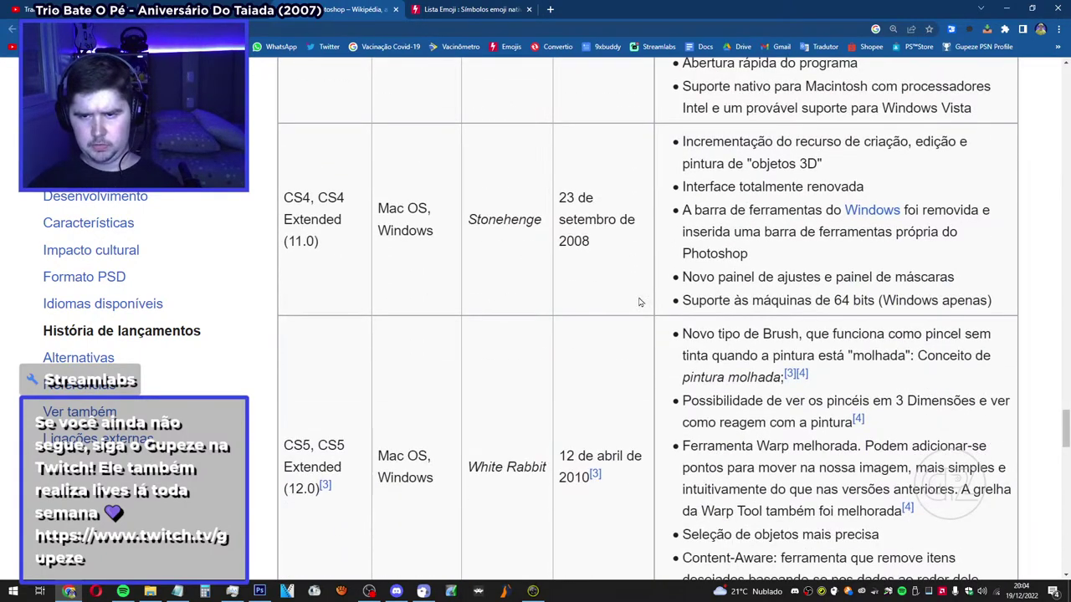
Scroll the release table further down to the CS6 (13.0, Superstition), CC and CC 2014 rows.
scroll(640, 302, down, 2)
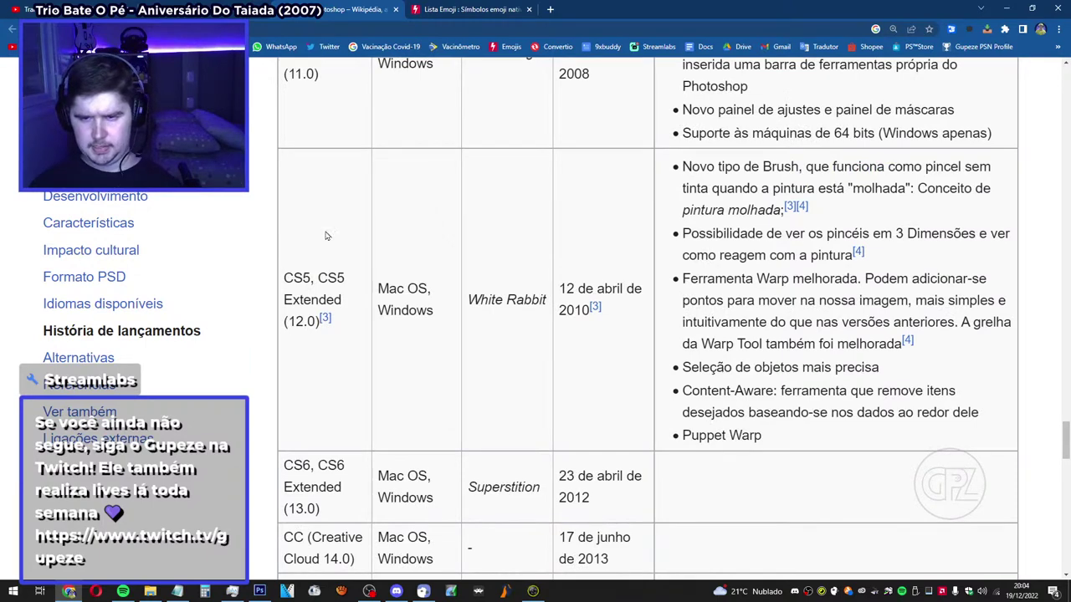
scroll(639, 238, down, 1)
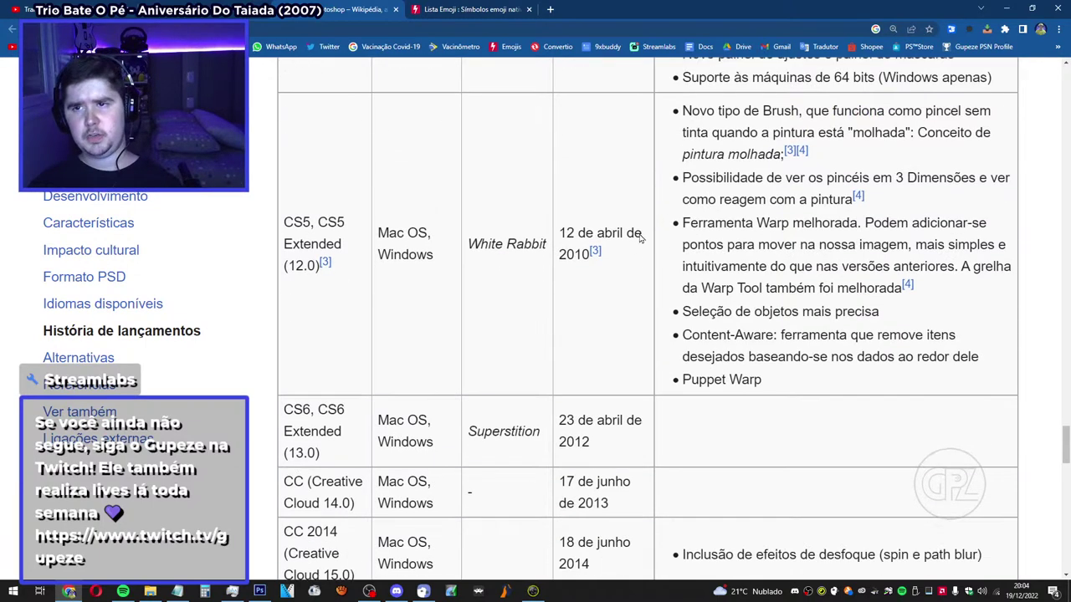
scroll(463, 301, up, 1)
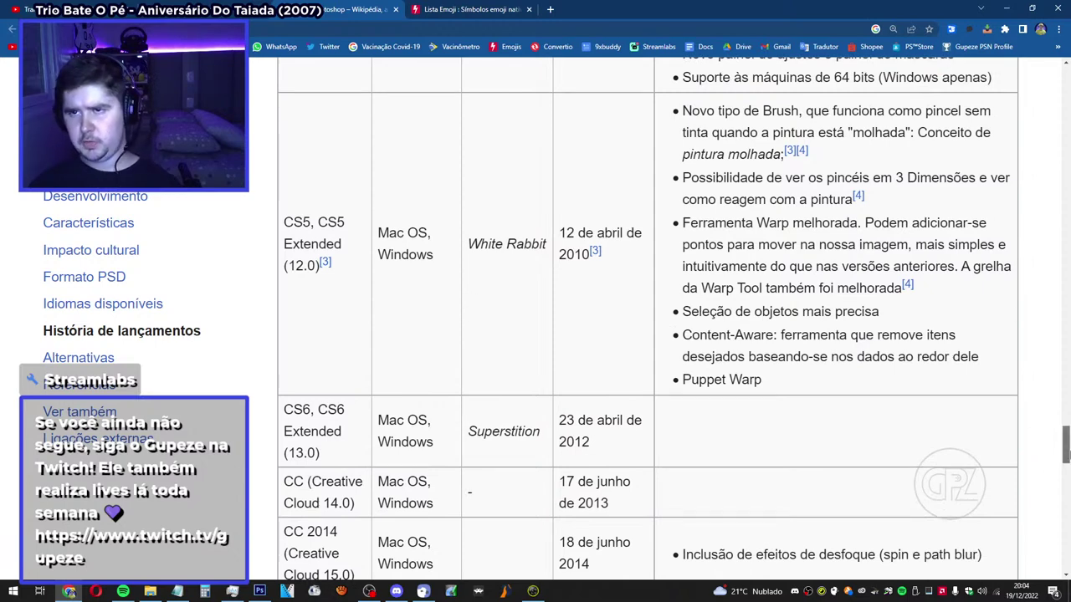
drag(1066, 455, 1065, 459)
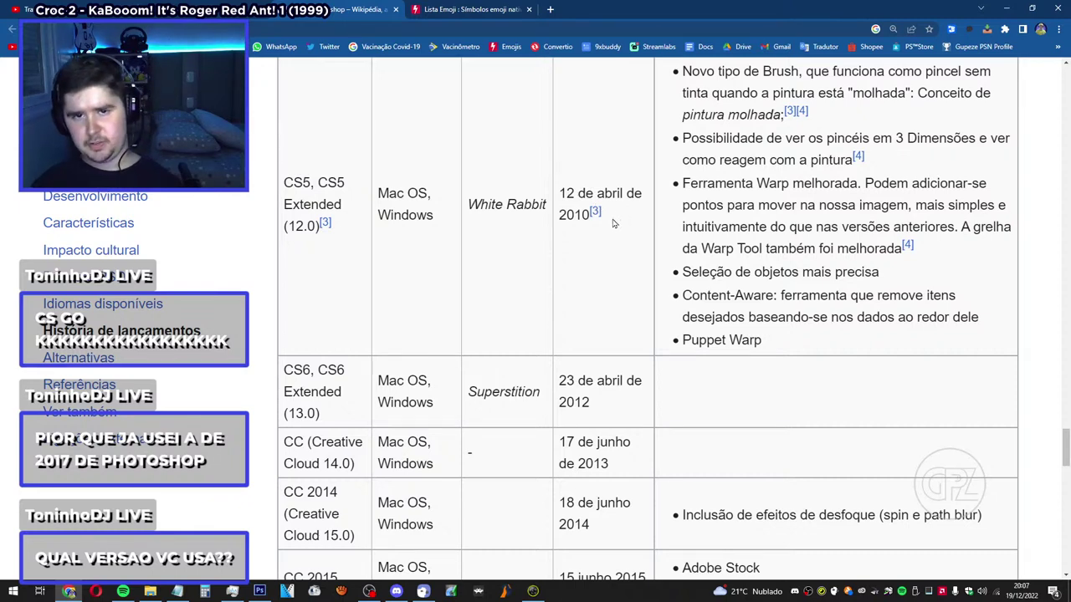
Keep the release table positioned at the CS5 Extended (12.0, White Rabbit) row while reading it.
scroll(587, 315, up, 1)
scroll(589, 316, down, 1)
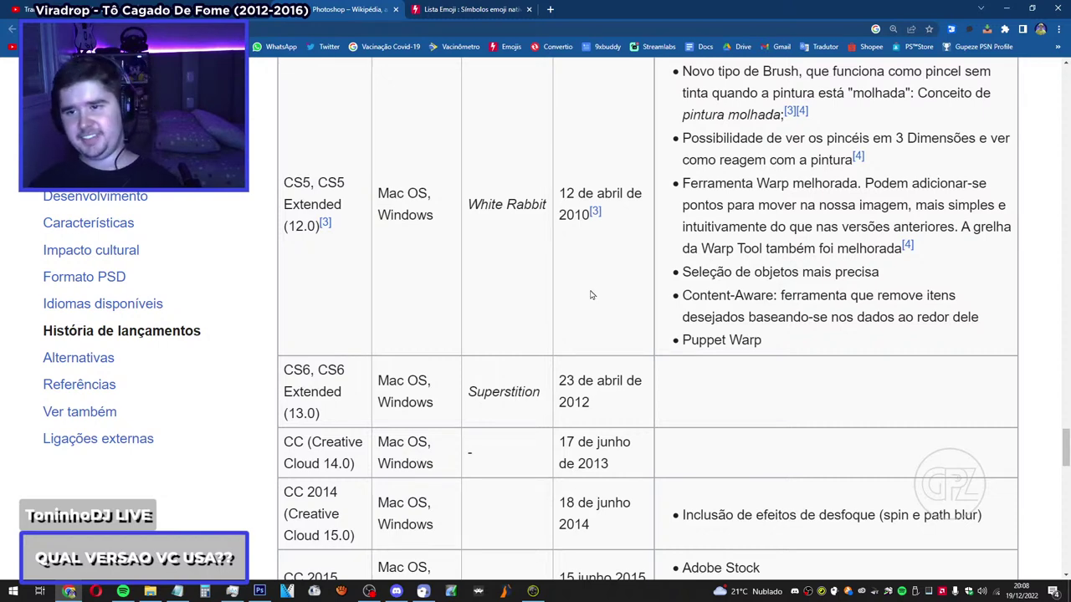
scroll(590, 292, up, 1)
scroll(590, 291, down, 1)
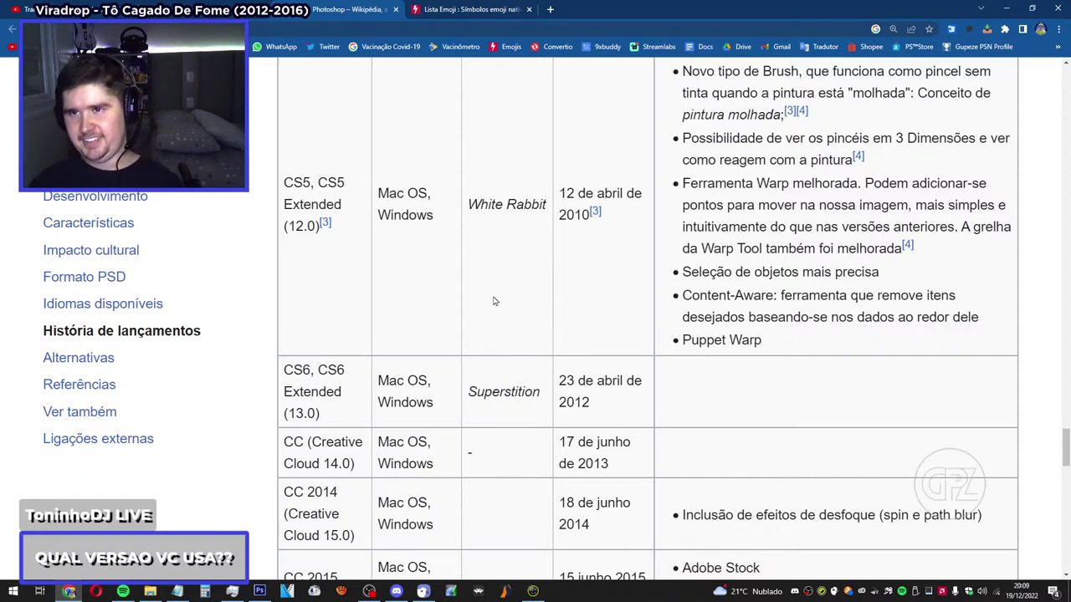
scroll(494, 302, up, 1)
scroll(494, 301, down, 1)
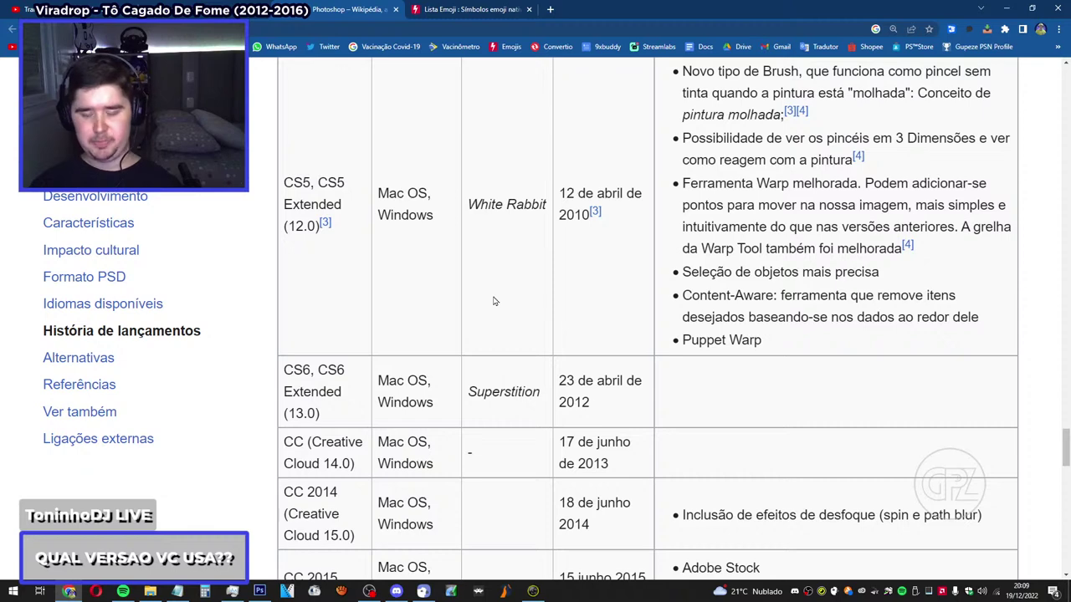
scroll(494, 301, up, 1)
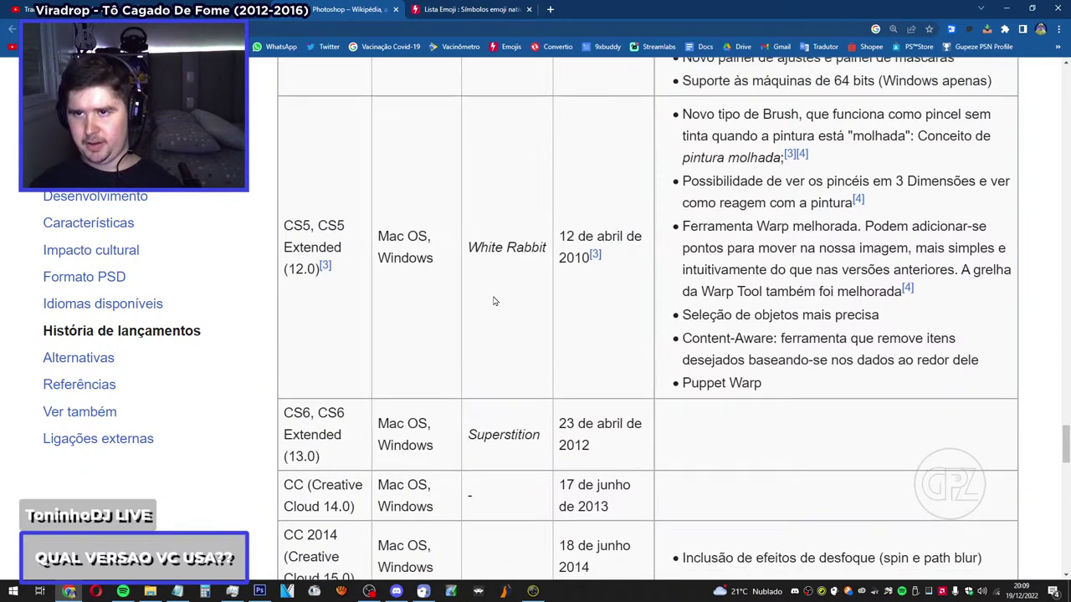
scroll(494, 301, down, 1)
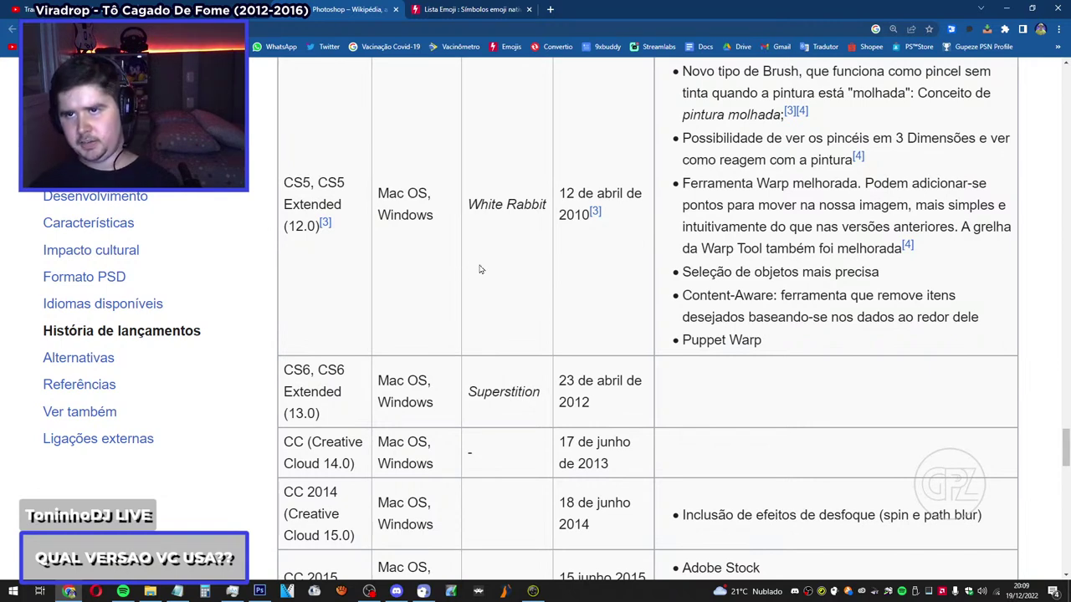
scroll(530, 263, up, 1)
scroll(530, 262, down, 1)
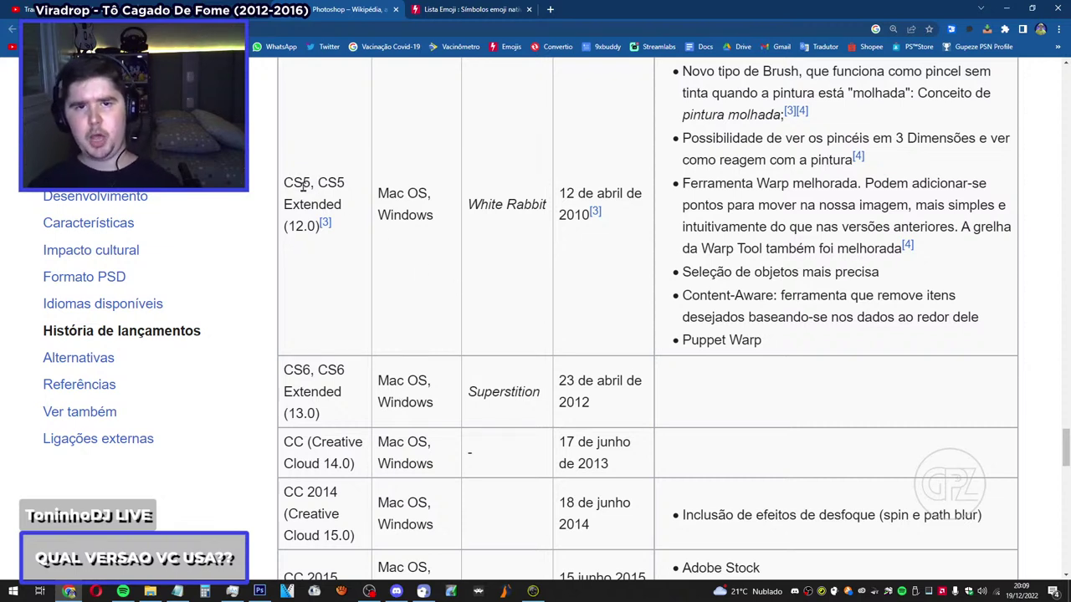
Highlight and clear the CS5 / CS5 Extended version name, then continue down the table.
drag(283, 183, 337, 237)
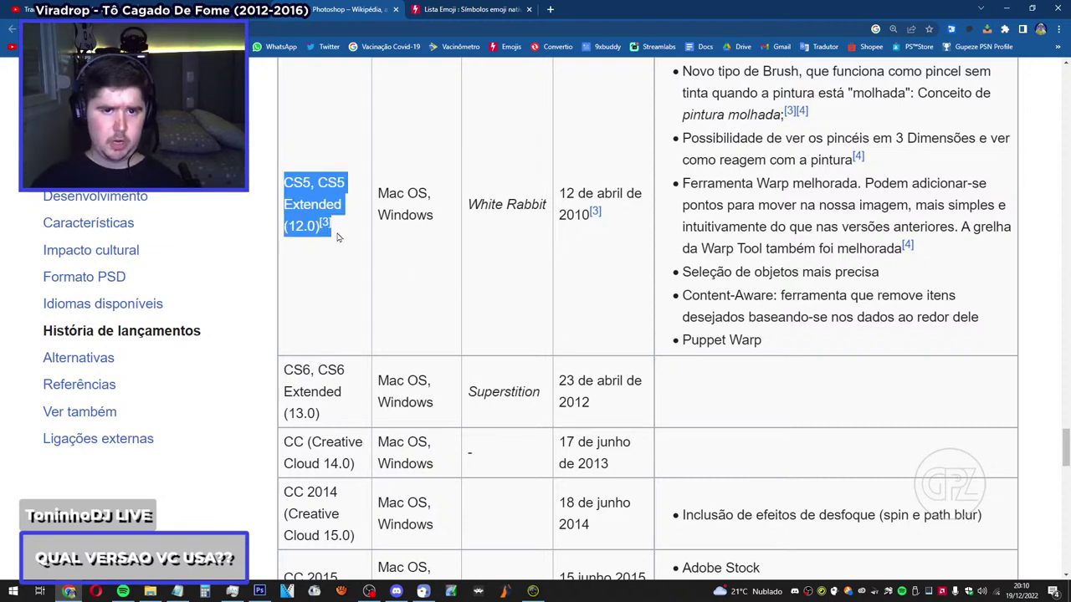
click(337, 235)
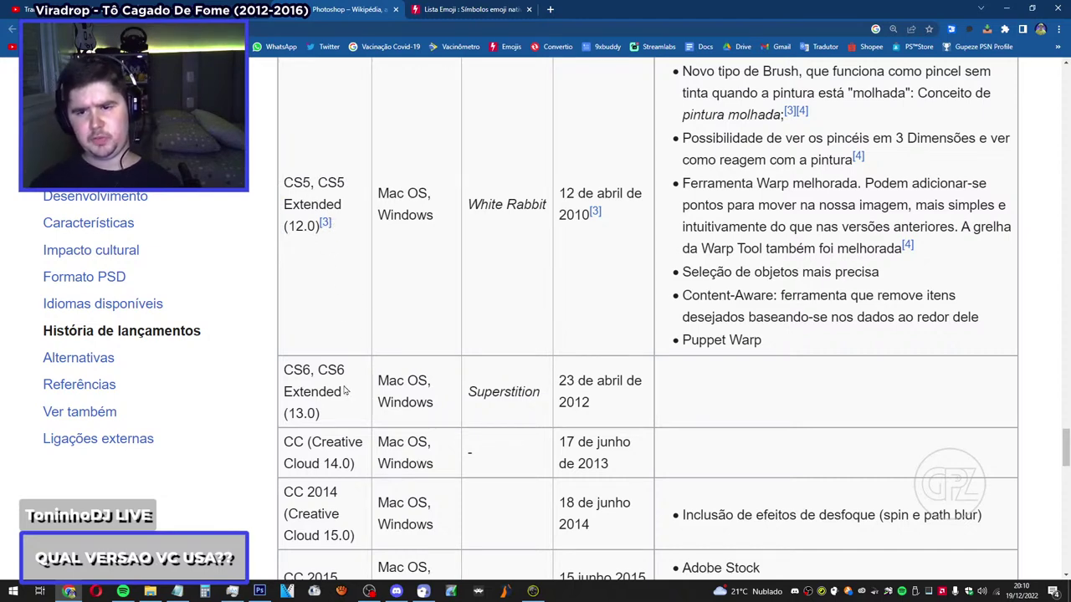
scroll(822, 361, up, 3)
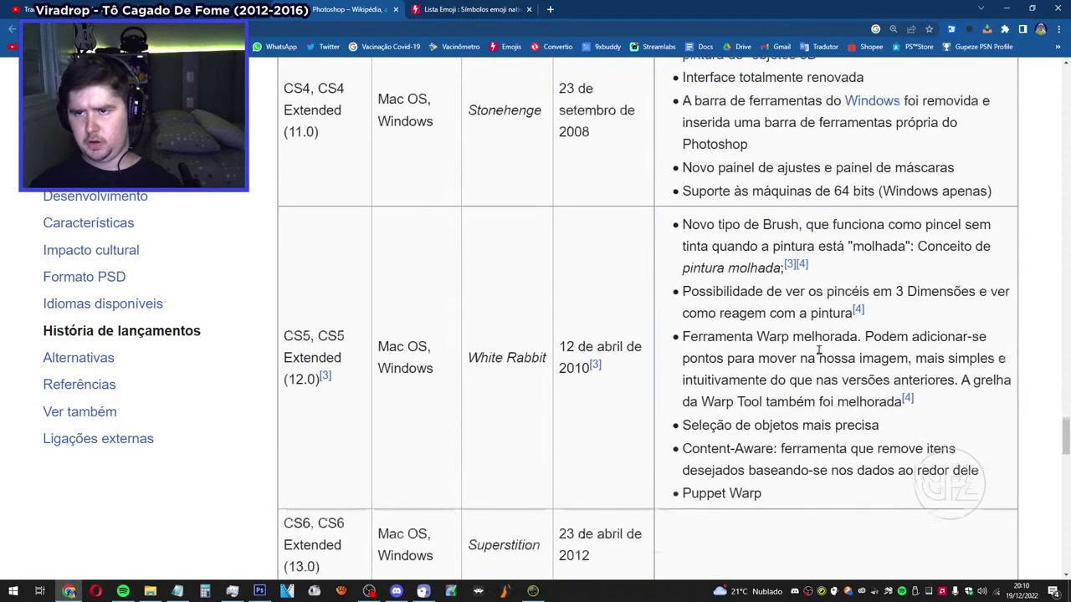
scroll(778, 318, down, 3)
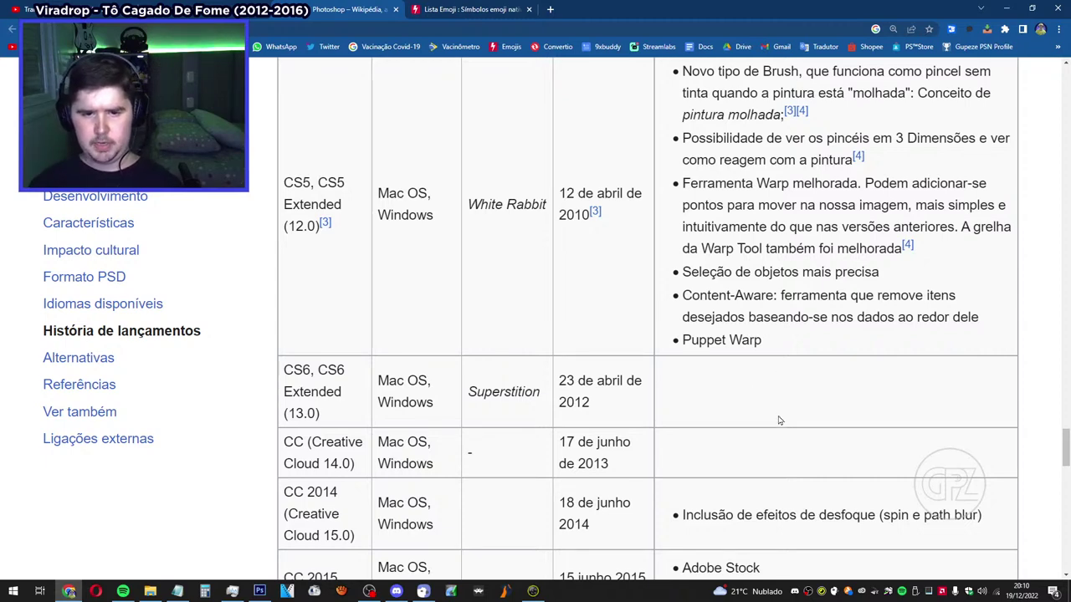
scroll(779, 421, down, 1)
scroll(779, 421, down, 2)
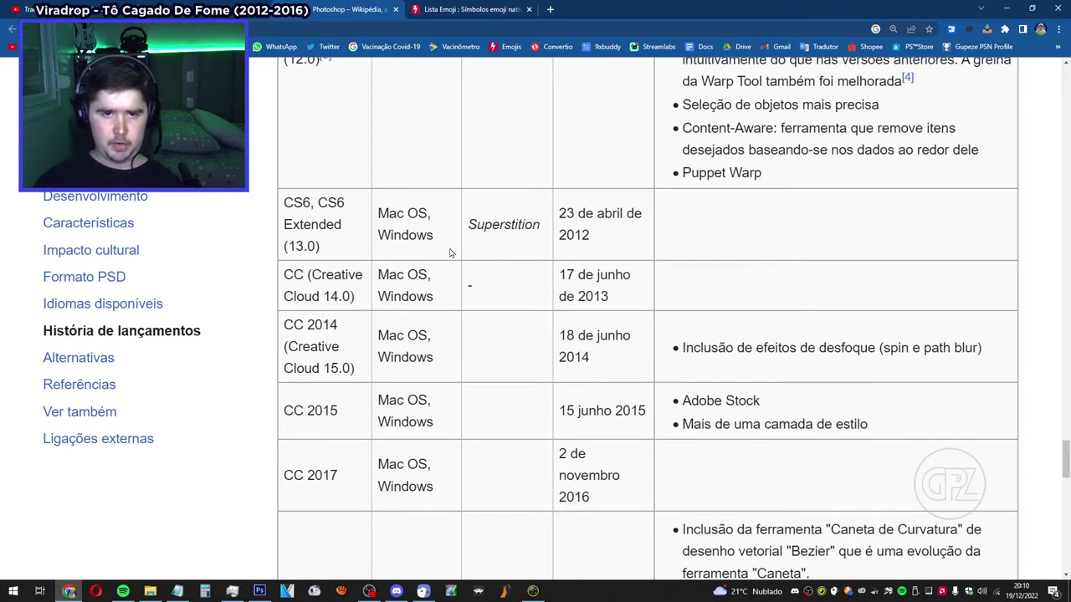
scroll(575, 289, down, 2)
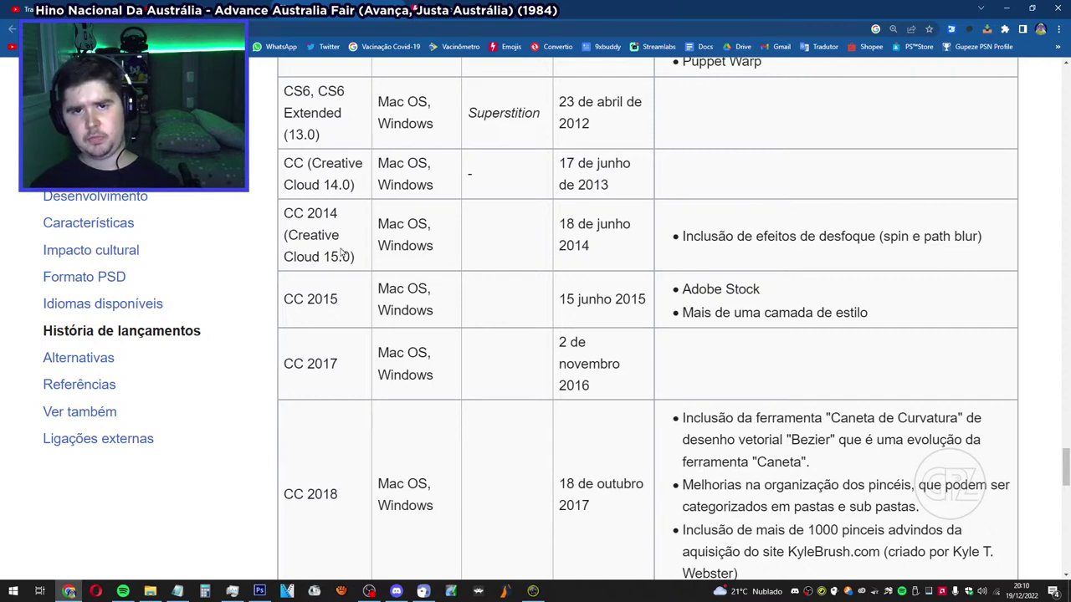
Read down to the CC 2018 row (18 de outubro 2017) adding the Caneta de Curvatura tool.
scroll(340, 253, down, 1)
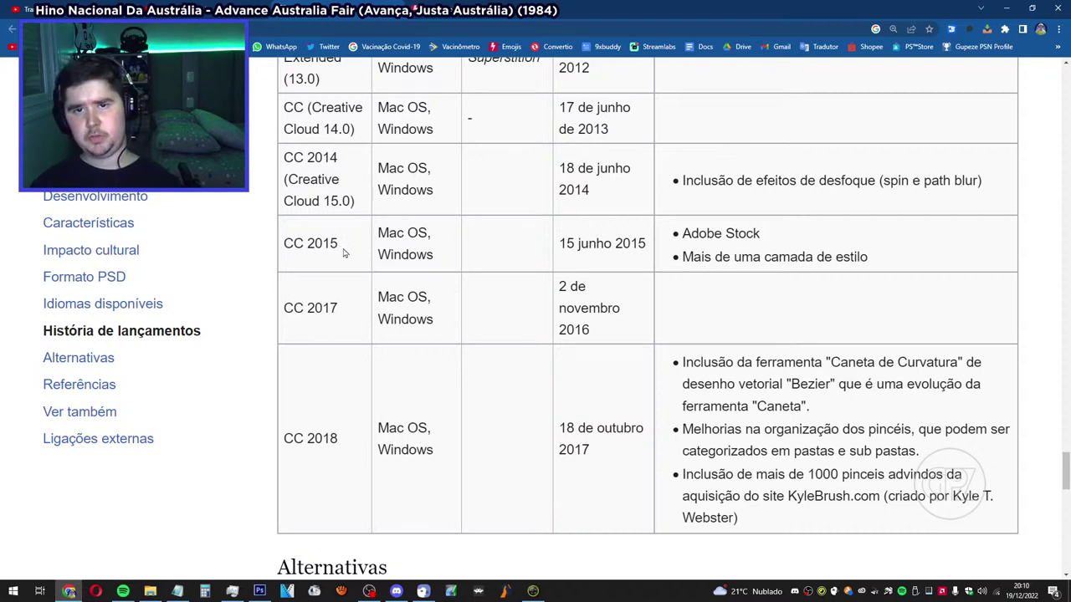
scroll(433, 226, up, 1)
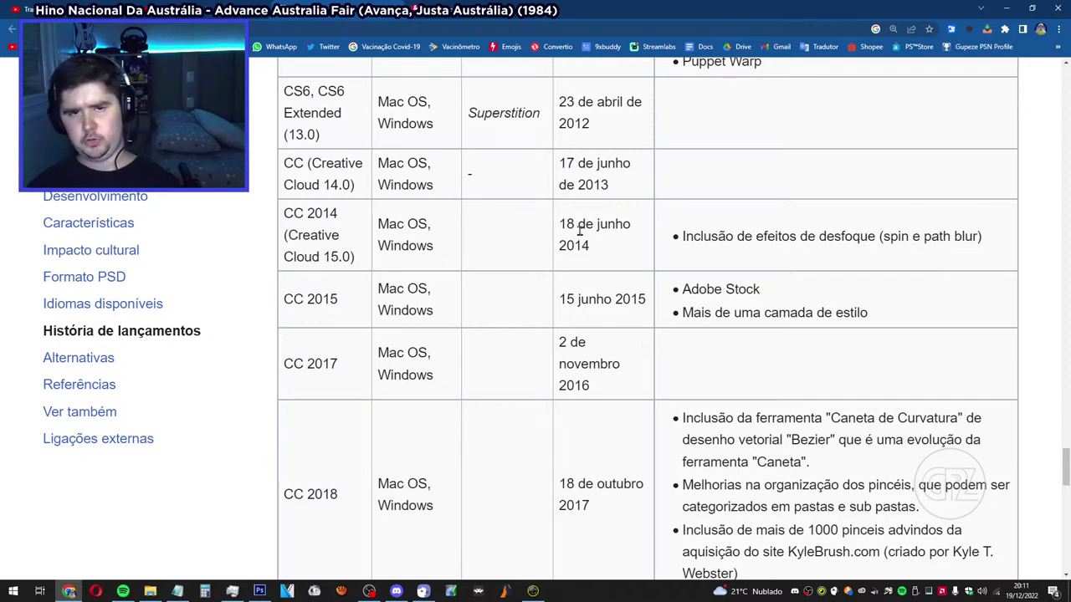
scroll(579, 232, down, 1)
scroll(517, 248, up, 1)
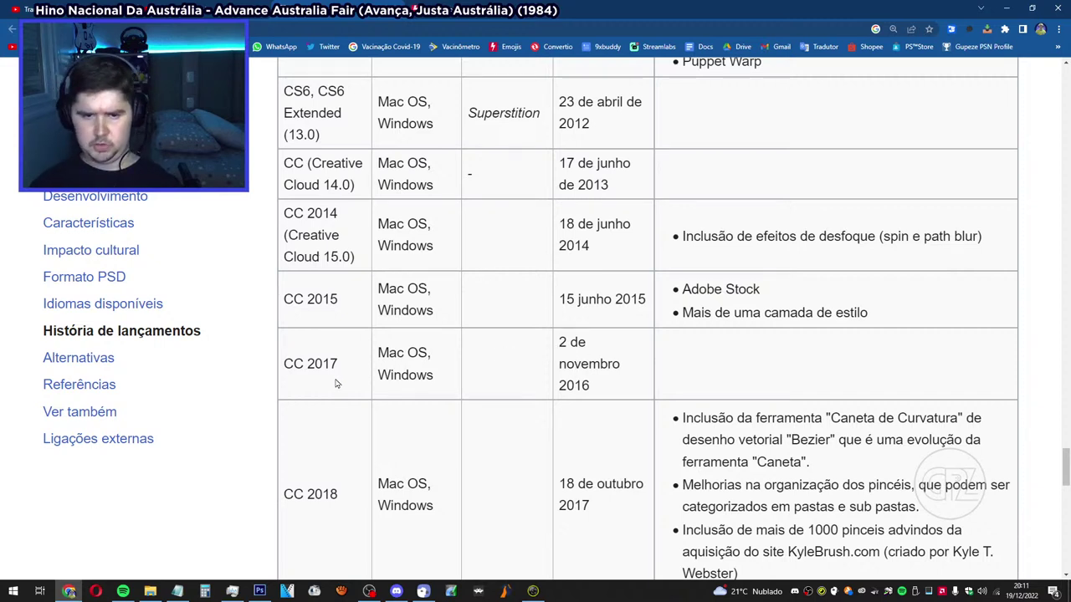
scroll(498, 418, down, 1)
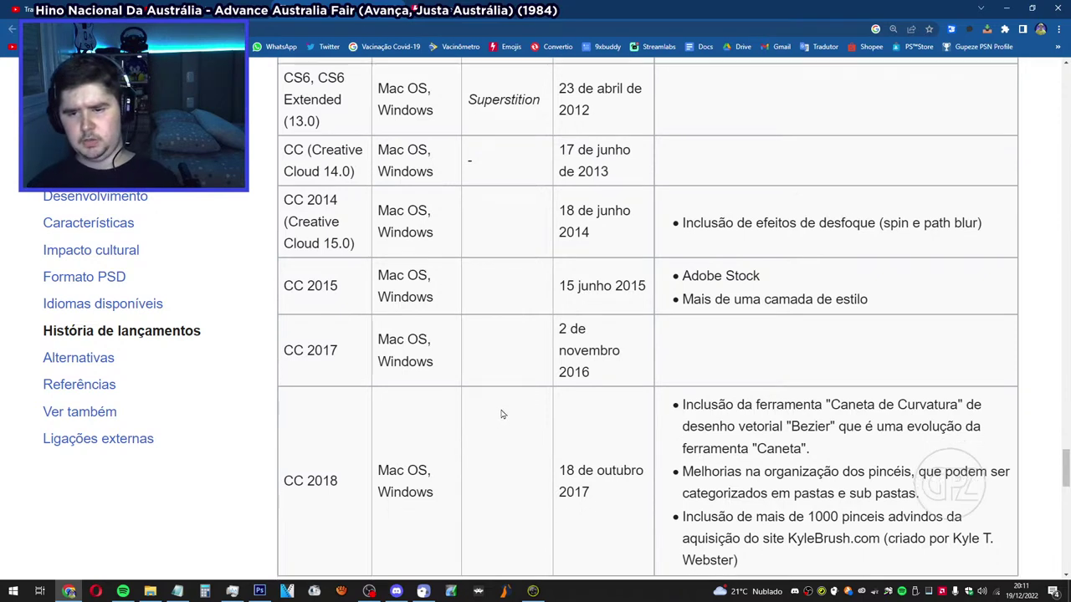
scroll(506, 418, up, 1)
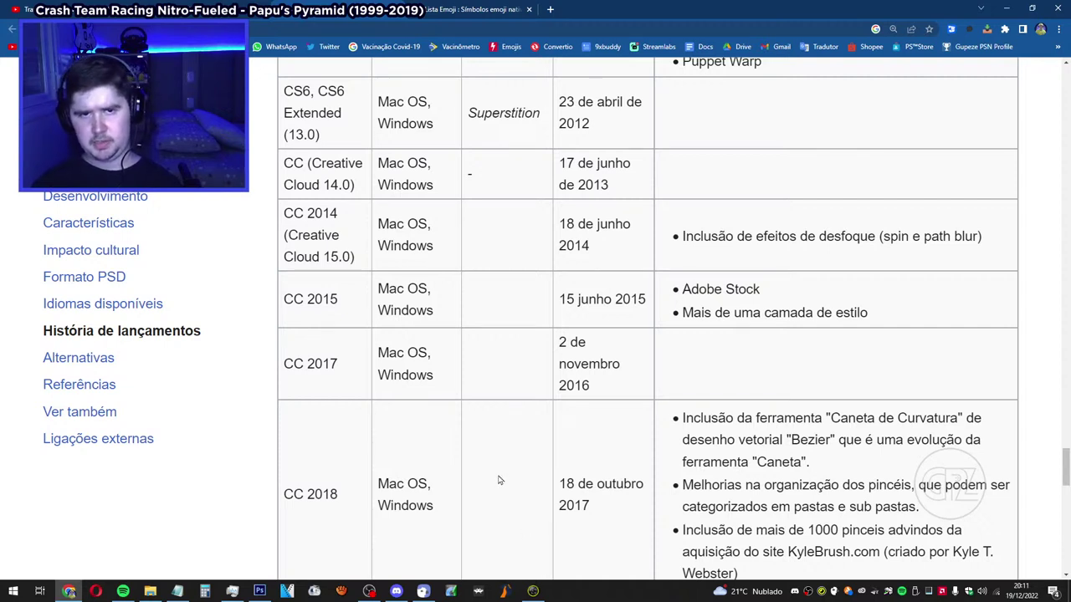
scroll(406, 481, down, 1)
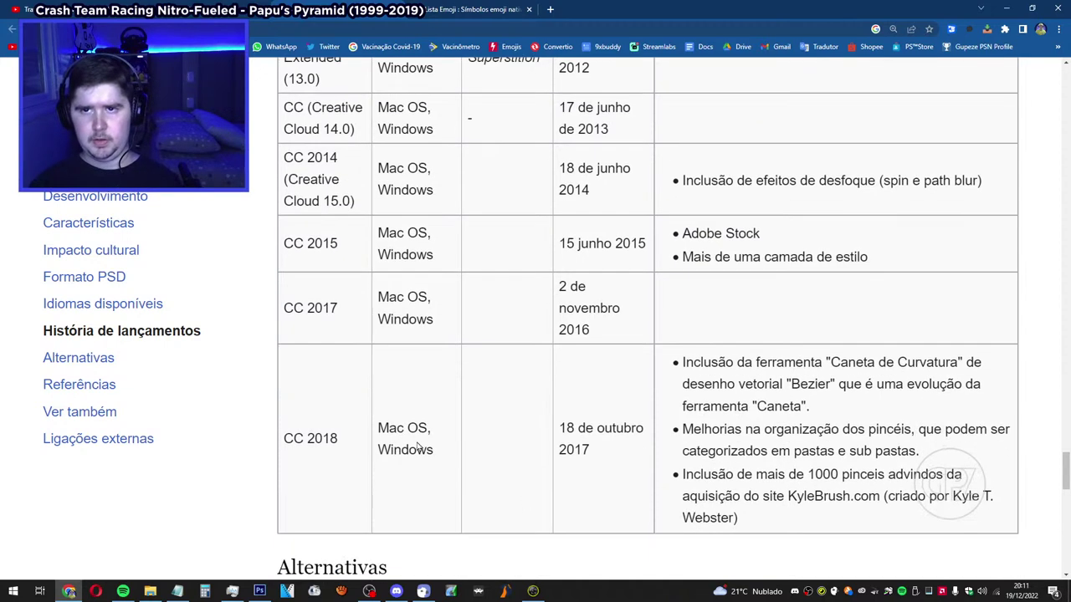
scroll(418, 447, up, 1)
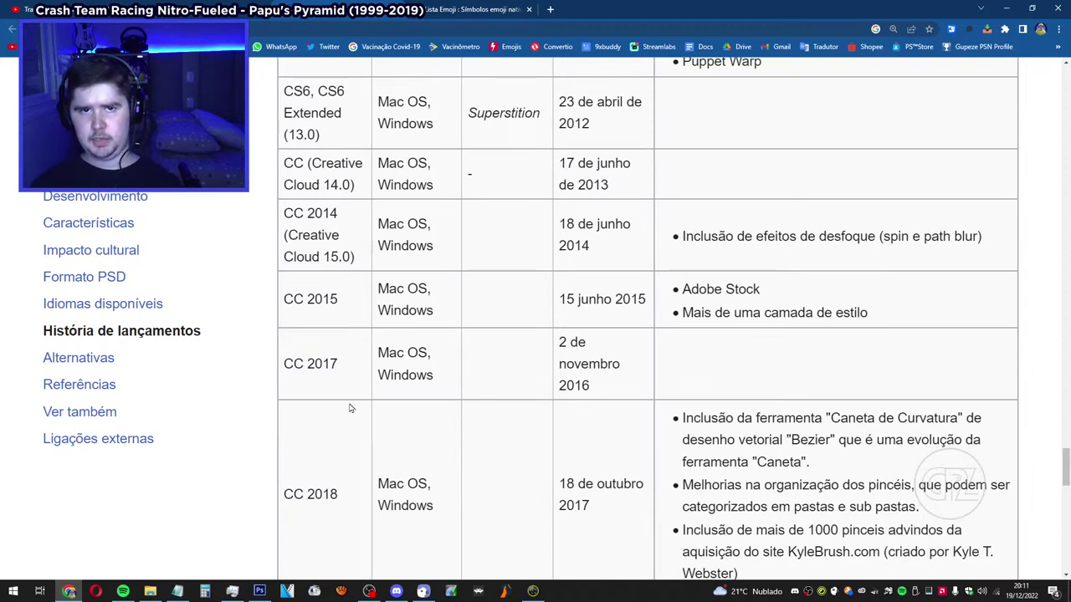
drag(287, 92, 352, 94)
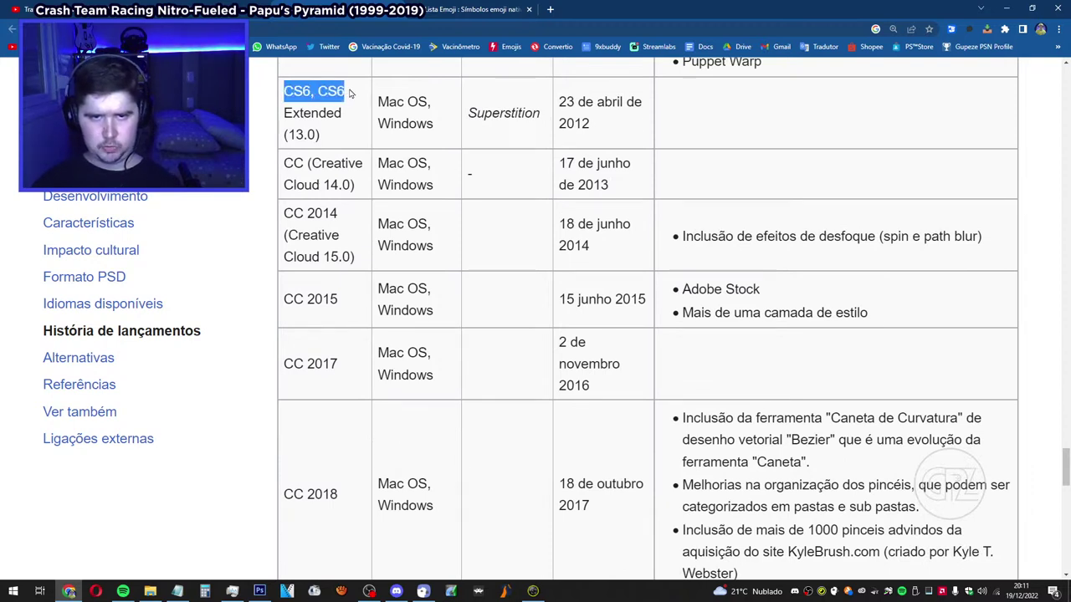
click(352, 94)
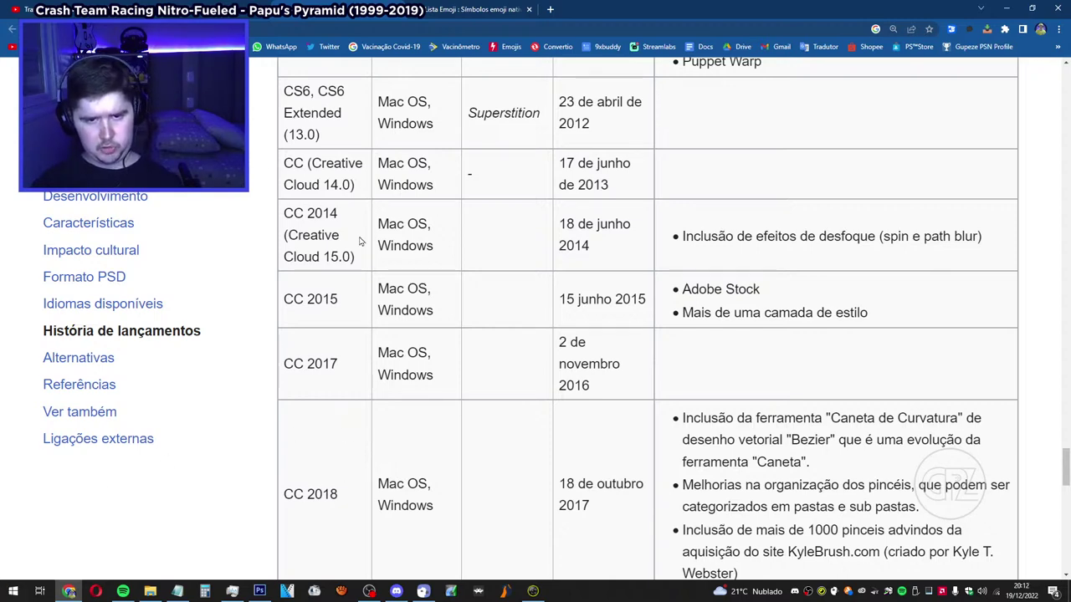
click(13, 591)
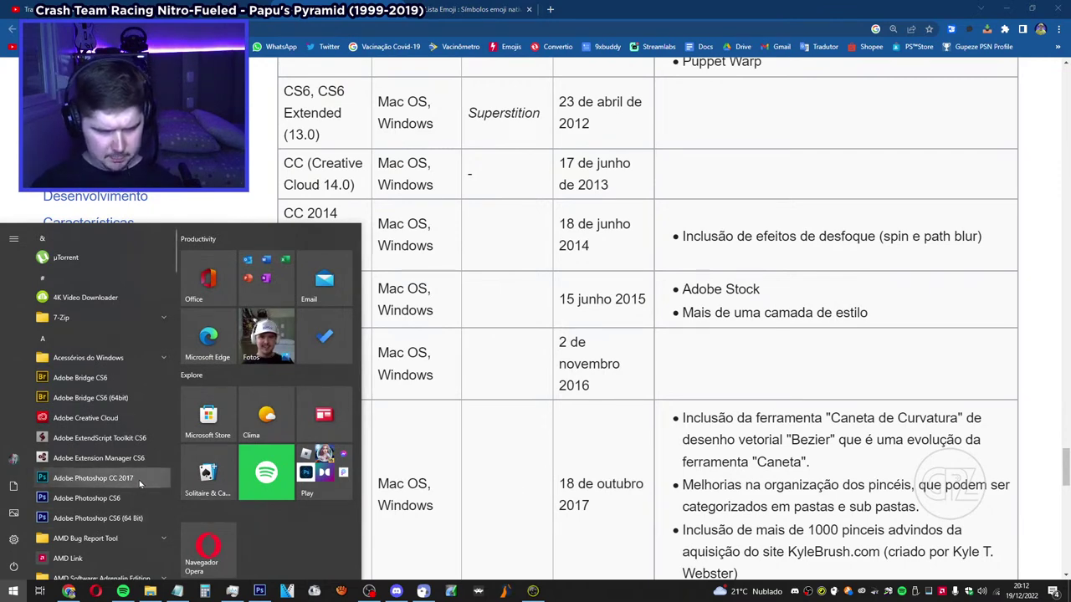
click(469, 426)
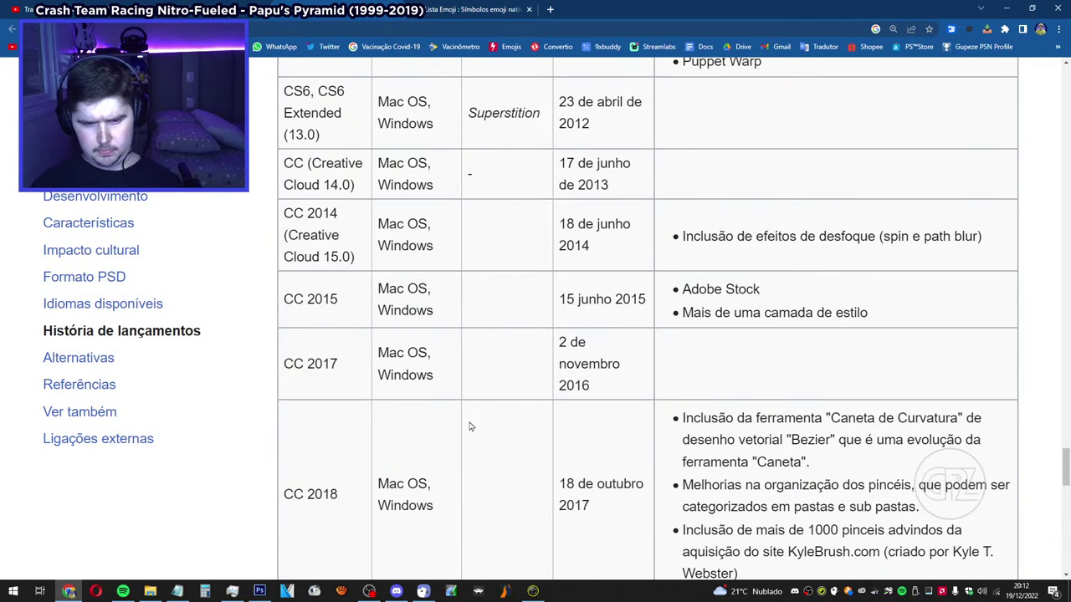
click(14, 591)
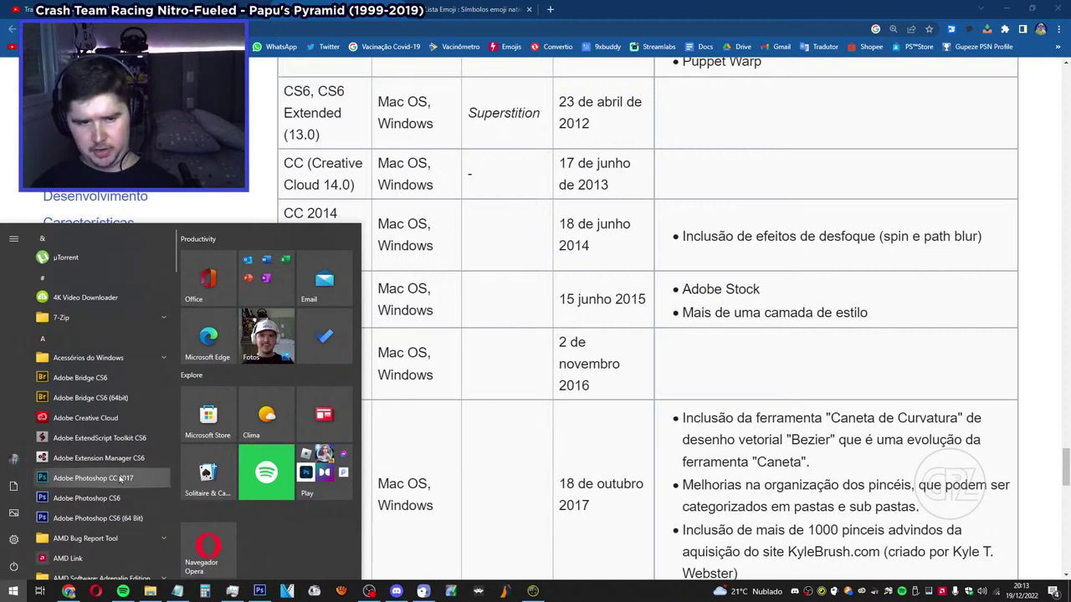
click(525, 447)
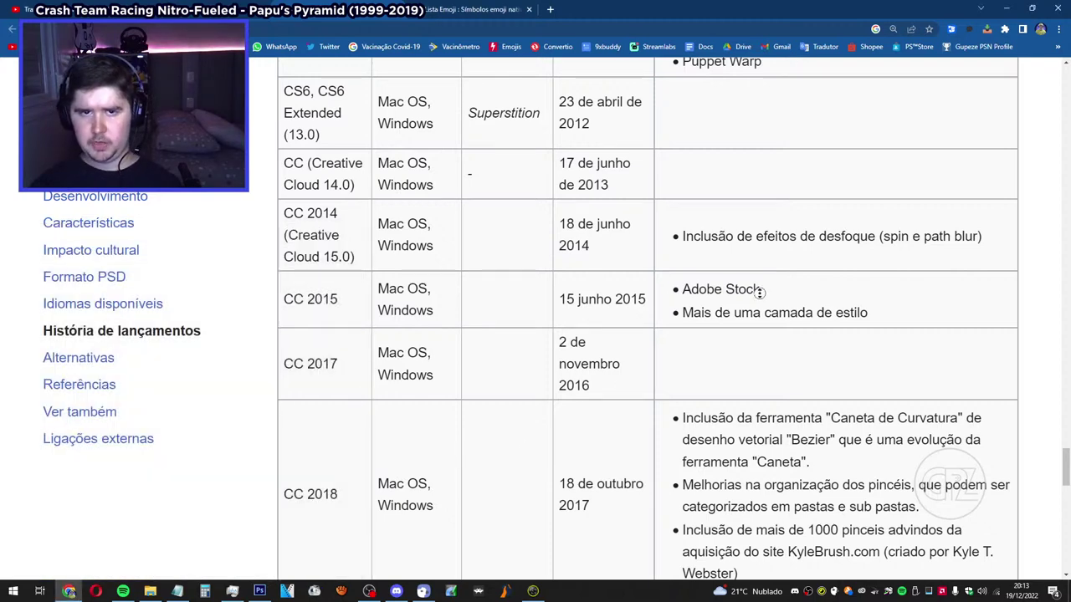
Highlight the CS6 version name in the release table again, then clear the highlight.
scroll(762, 309, down, 1)
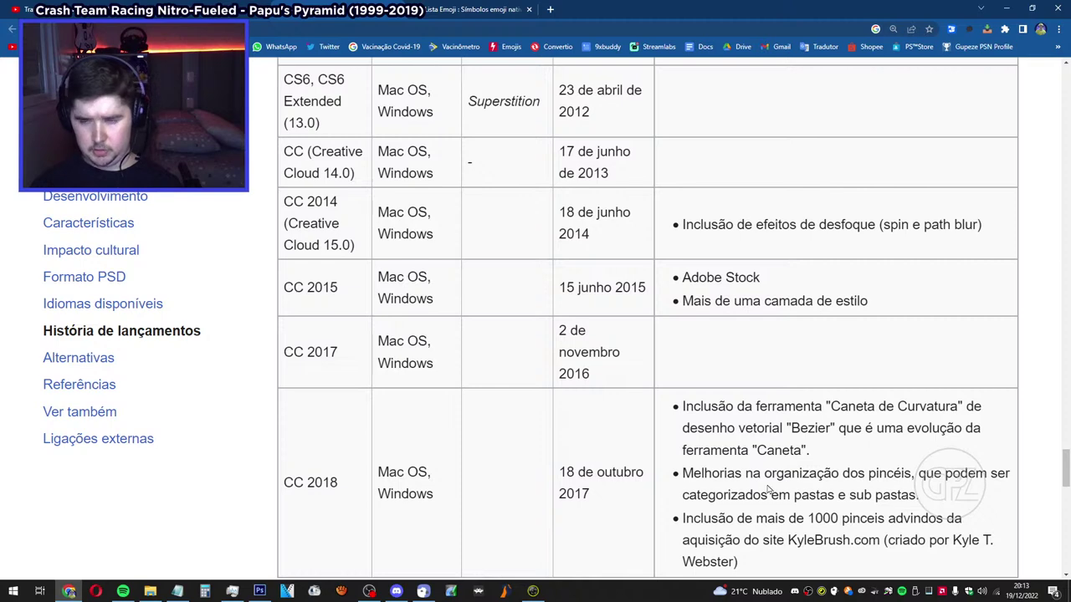
scroll(813, 344, down, 1)
scroll(813, 342, up, 1)
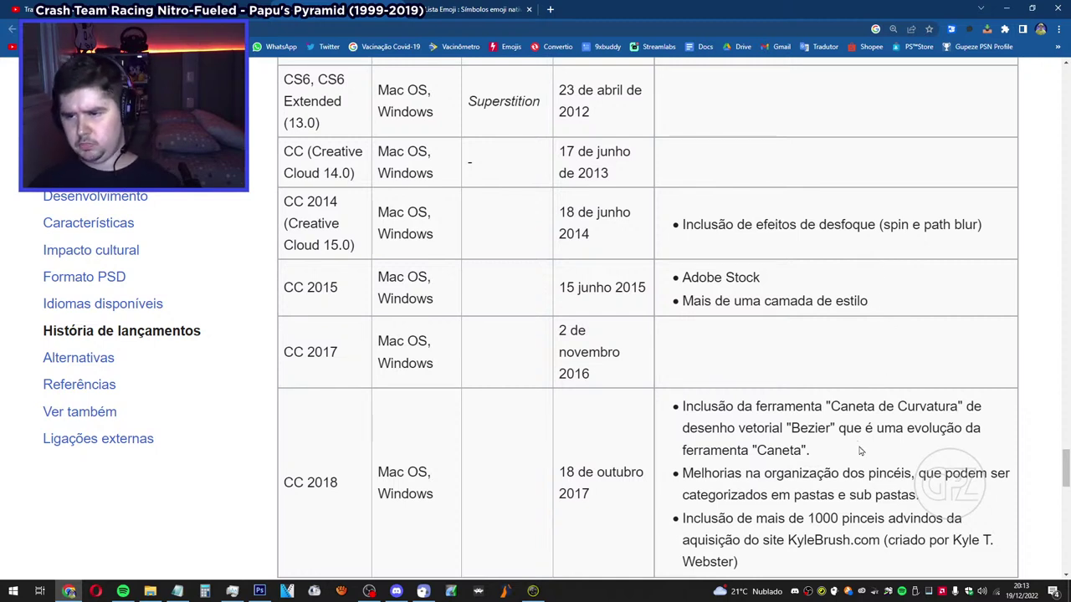
scroll(942, 477, down, 1)
scroll(942, 476, up, 1)
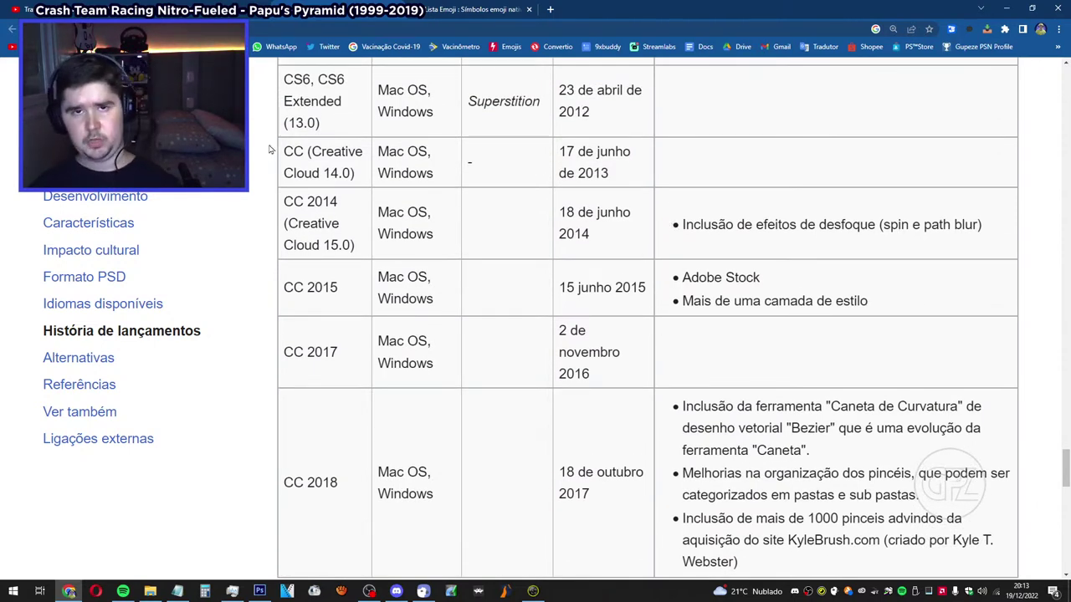
drag(284, 84, 358, 90)
click(339, 78)
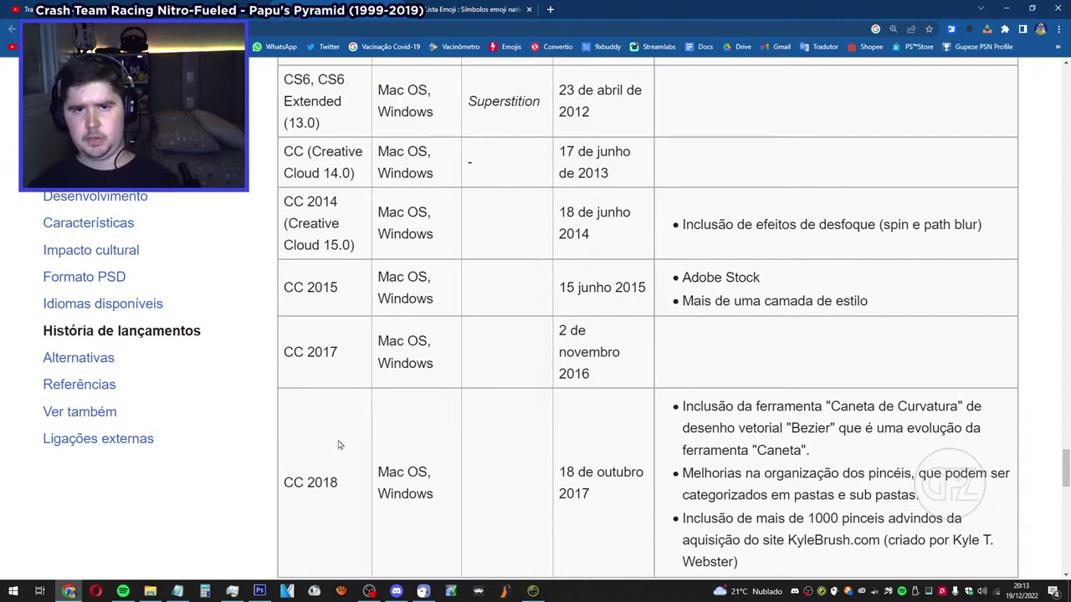
Scroll down through the Referências section to the page footer.
scroll(540, 430, up, 7)
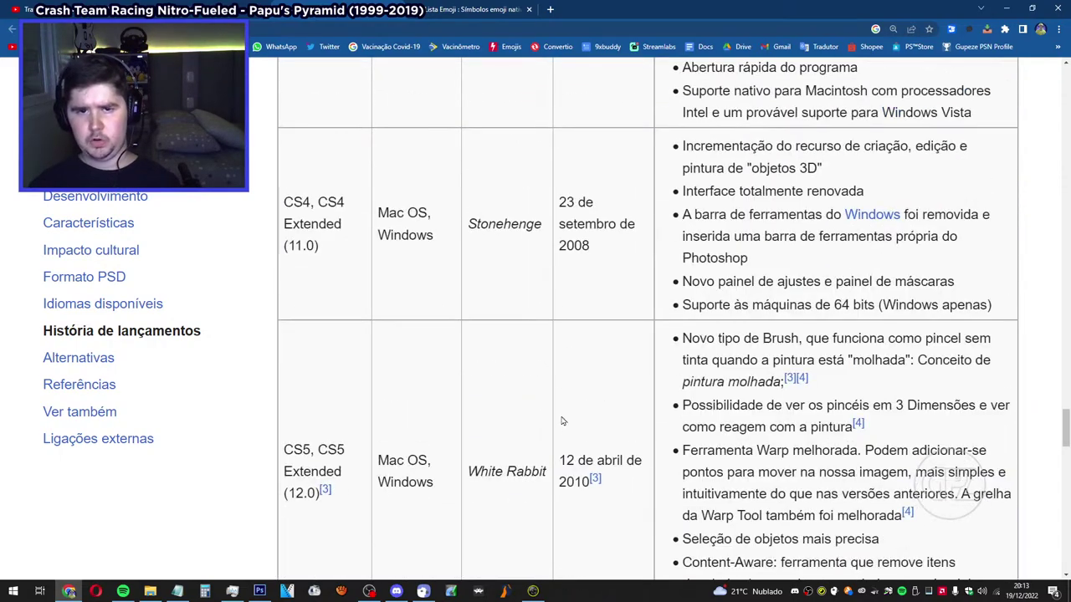
scroll(566, 424, down, 5)
scroll(565, 424, down, 2)
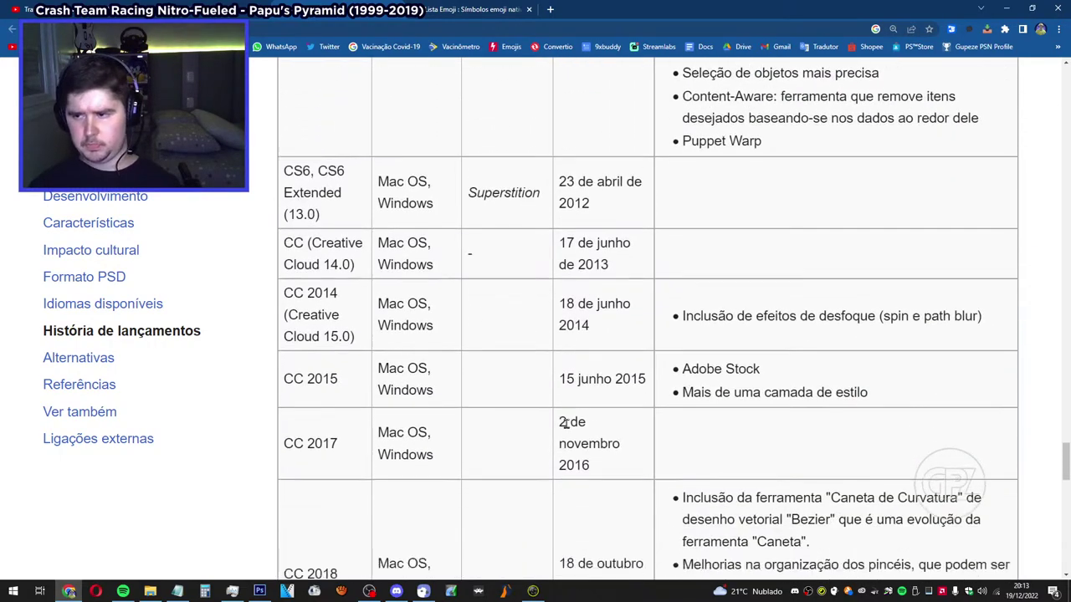
scroll(566, 429, down, 5)
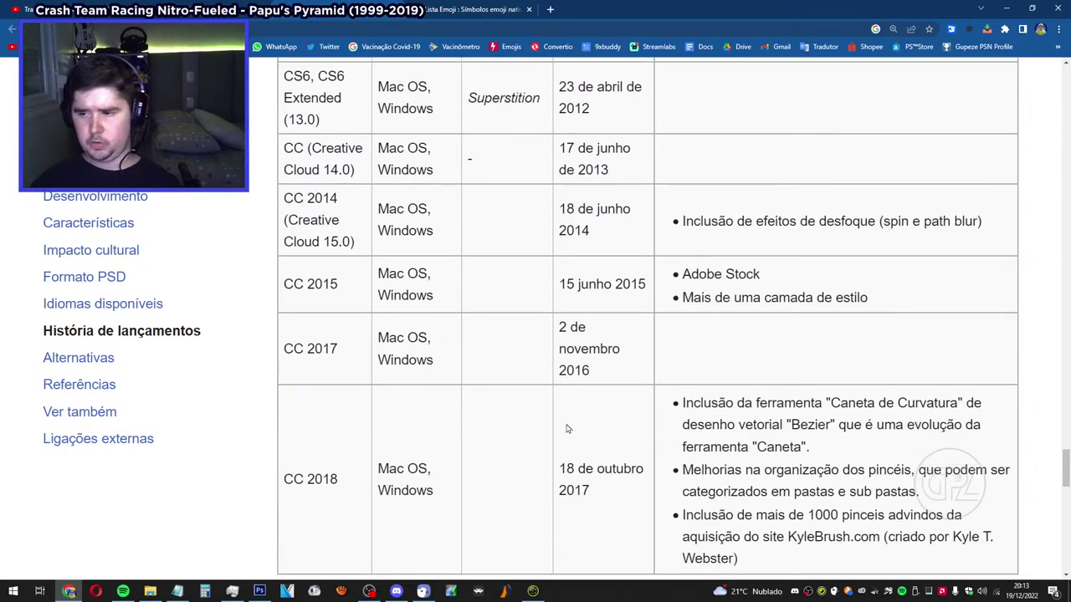
scroll(566, 429, down, 1)
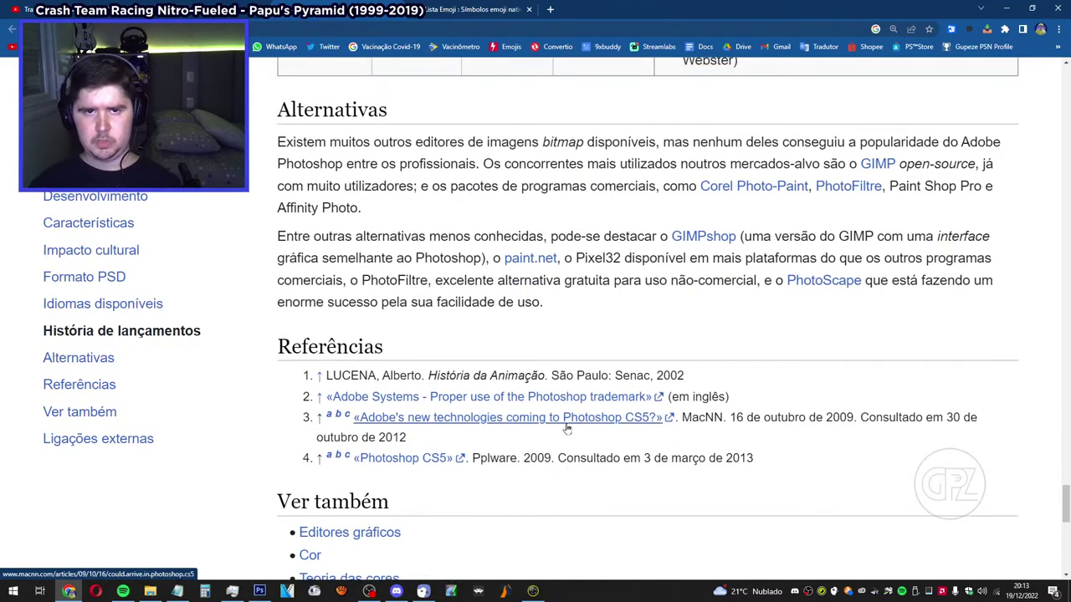
scroll(595, 428, down, 1)
scroll(596, 428, up, 1)
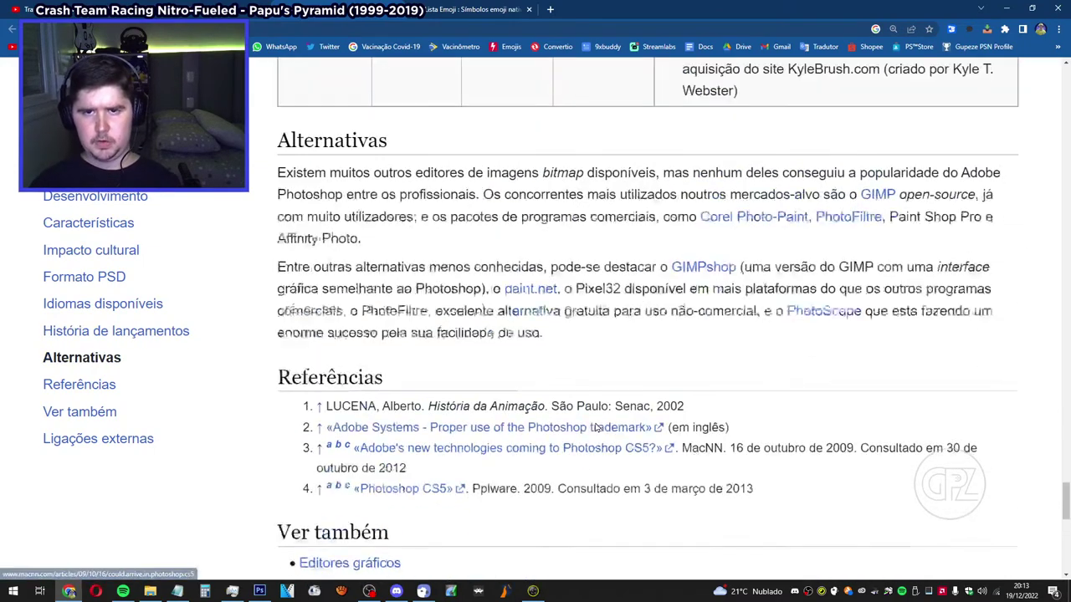
scroll(565, 476, down, 2)
scroll(567, 475, up, 1)
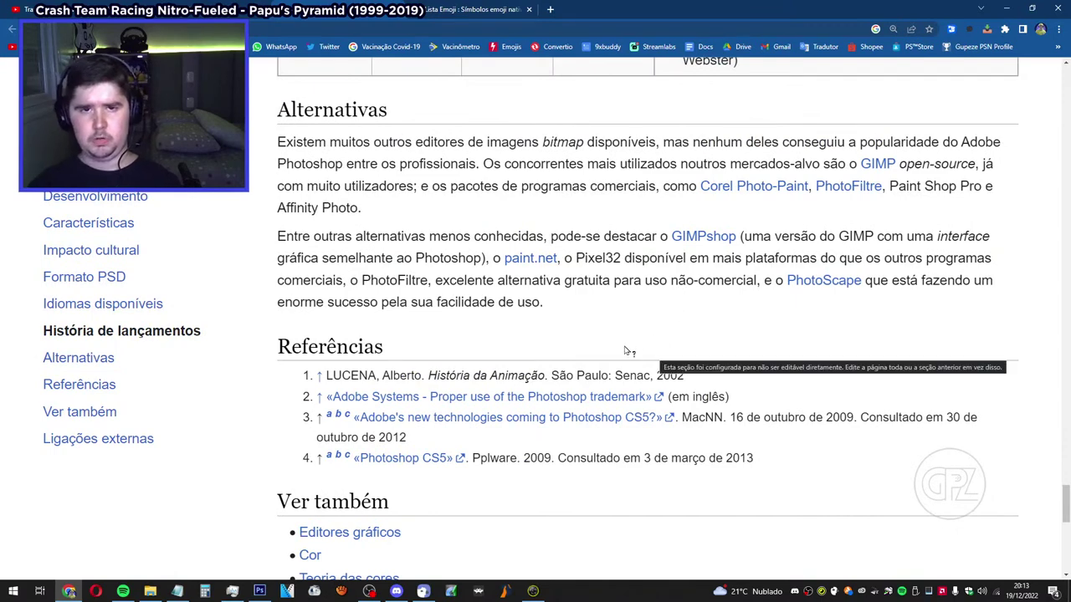
scroll(879, 378, down, 2)
scroll(878, 378, down, 2)
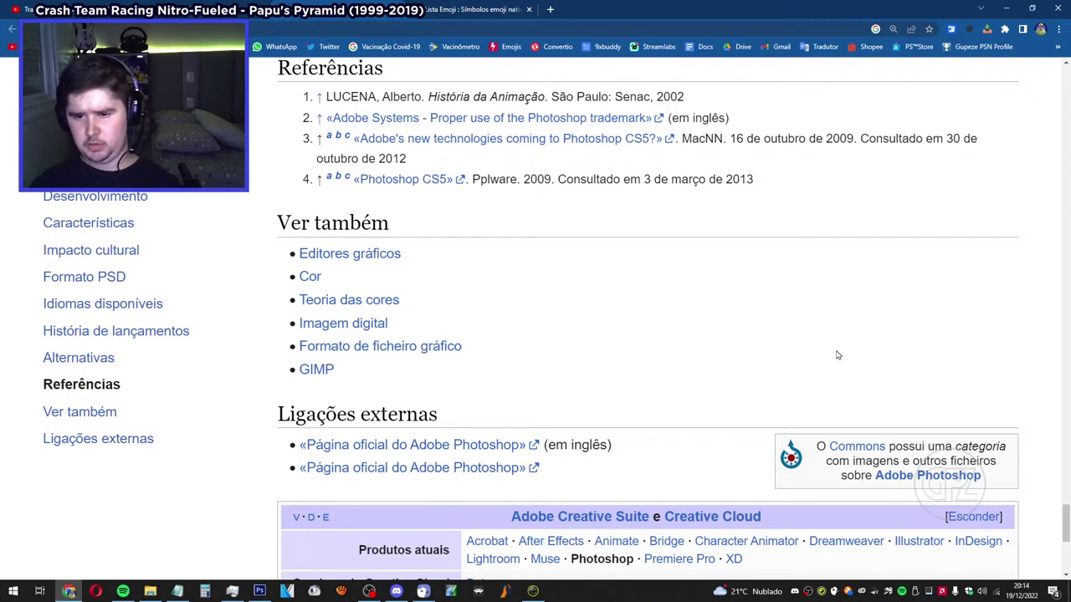
scroll(837, 355, up, 1)
scroll(837, 356, down, 1)
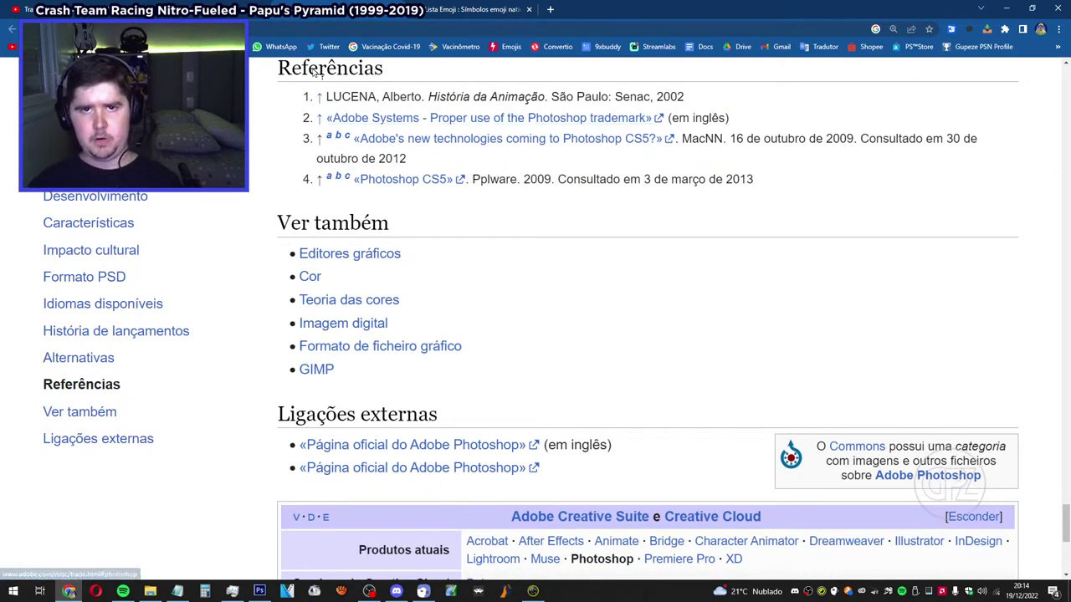
scroll(494, 167, down, 3)
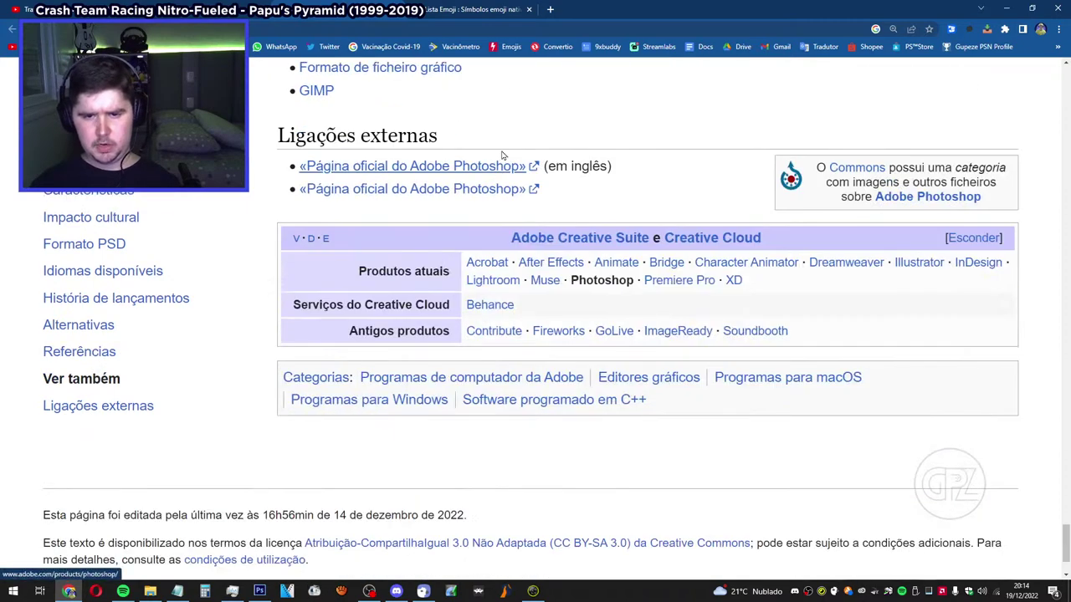
scroll(642, 284, down, 2)
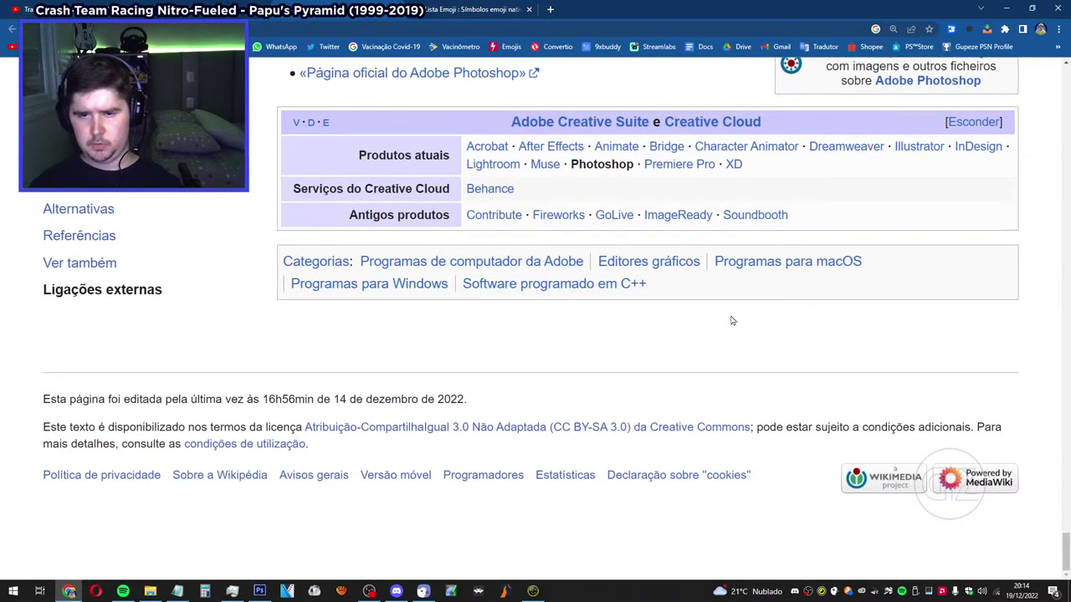
Scroll back up to the História de lançamentos table showing CS6 through CC 2018.
scroll(730, 321, up, 15)
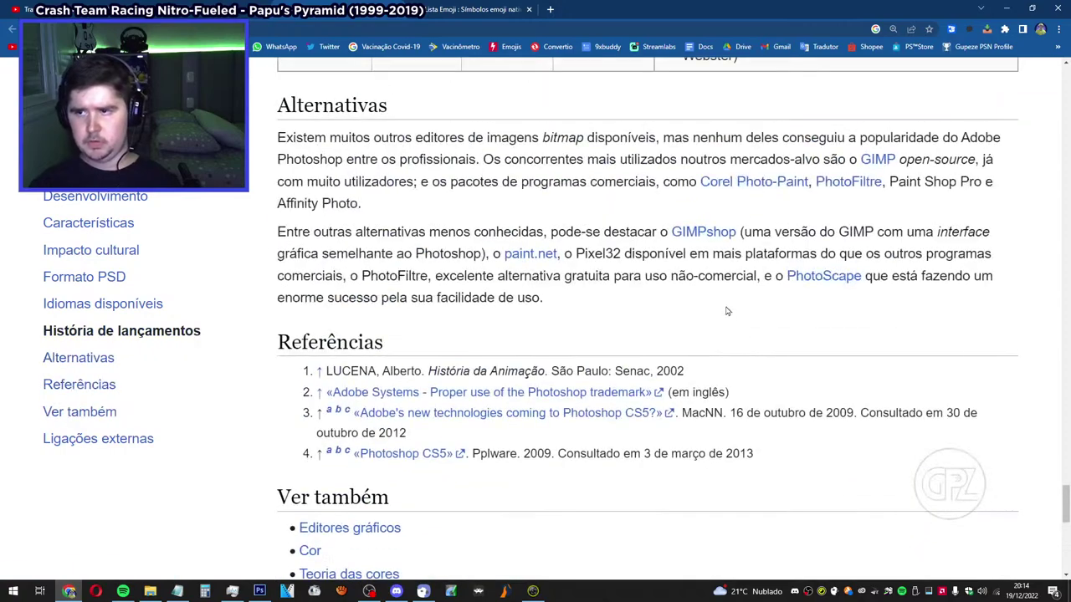
scroll(728, 303, up, 4)
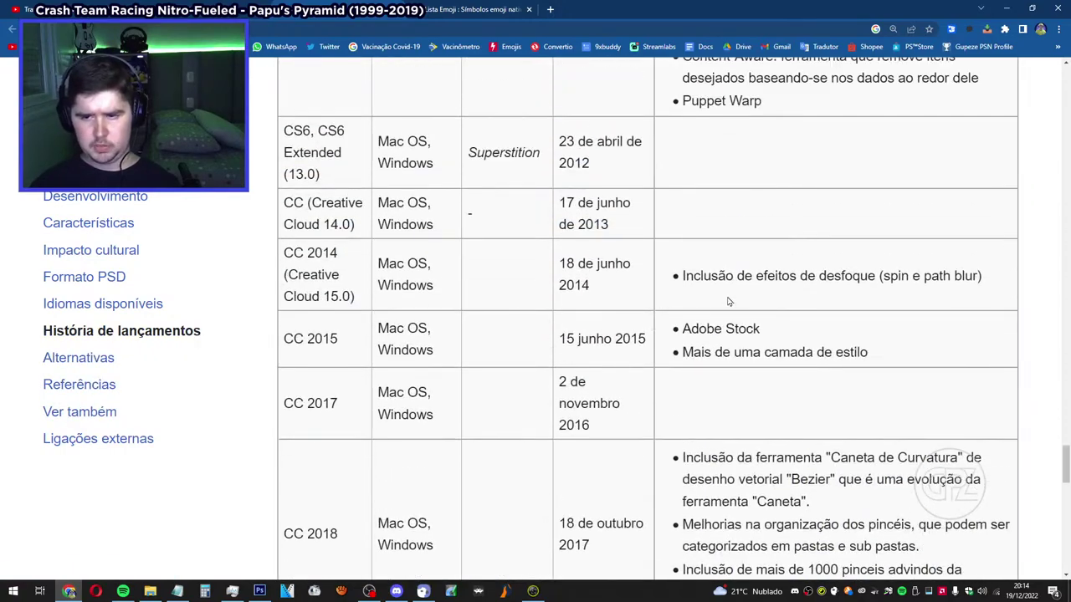
scroll(727, 303, up, 2)
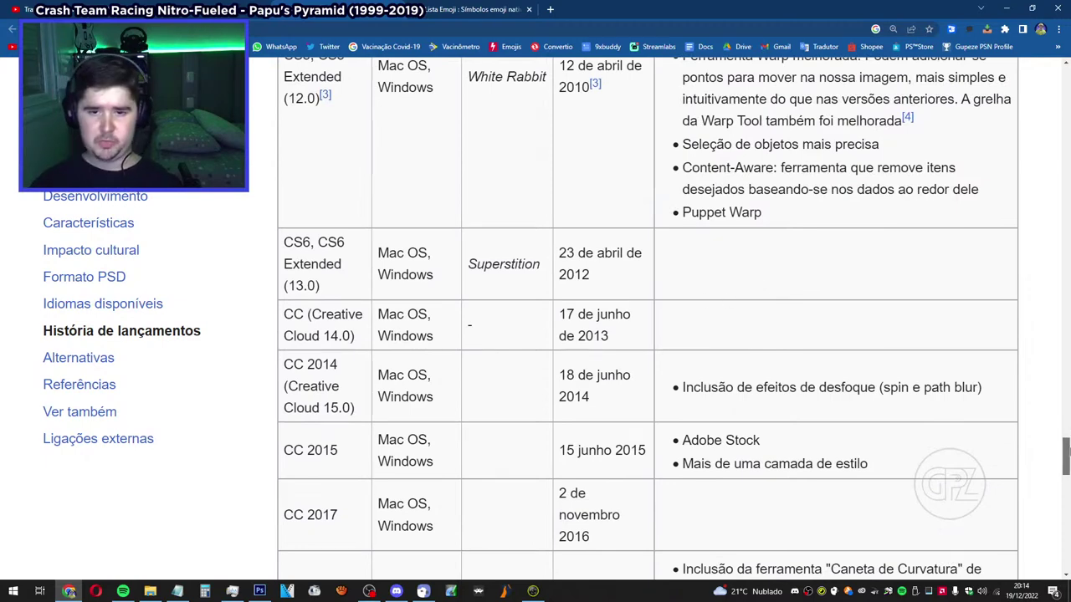
drag(1066, 453, 1066, 464)
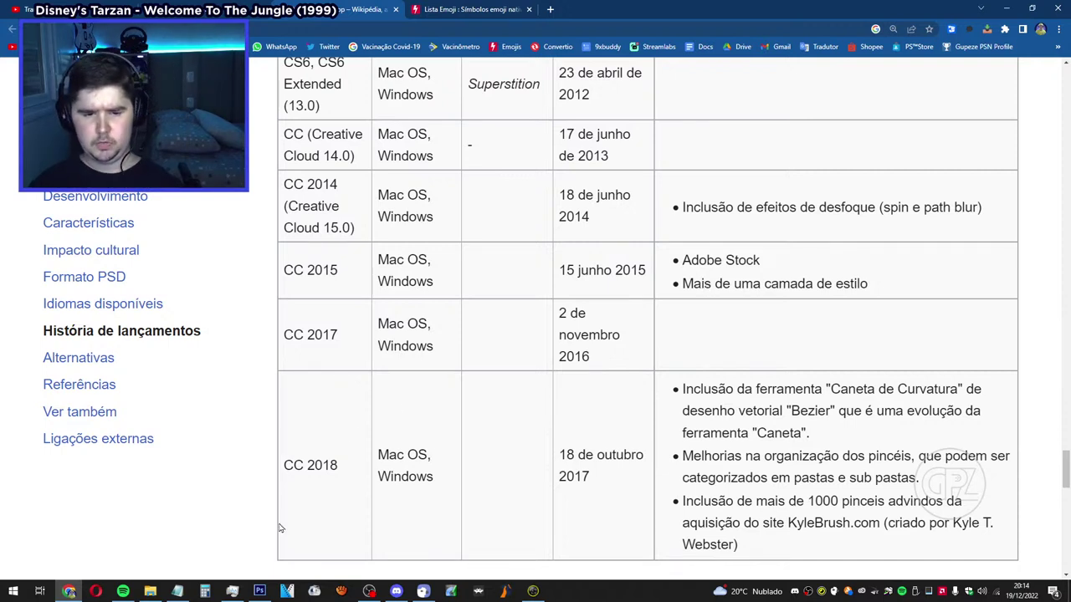
Bring Photoshop forward, highlight the '- Varinha Mágica' line in the Notepad lesson notes, then minimize Notepad.
click(259, 591)
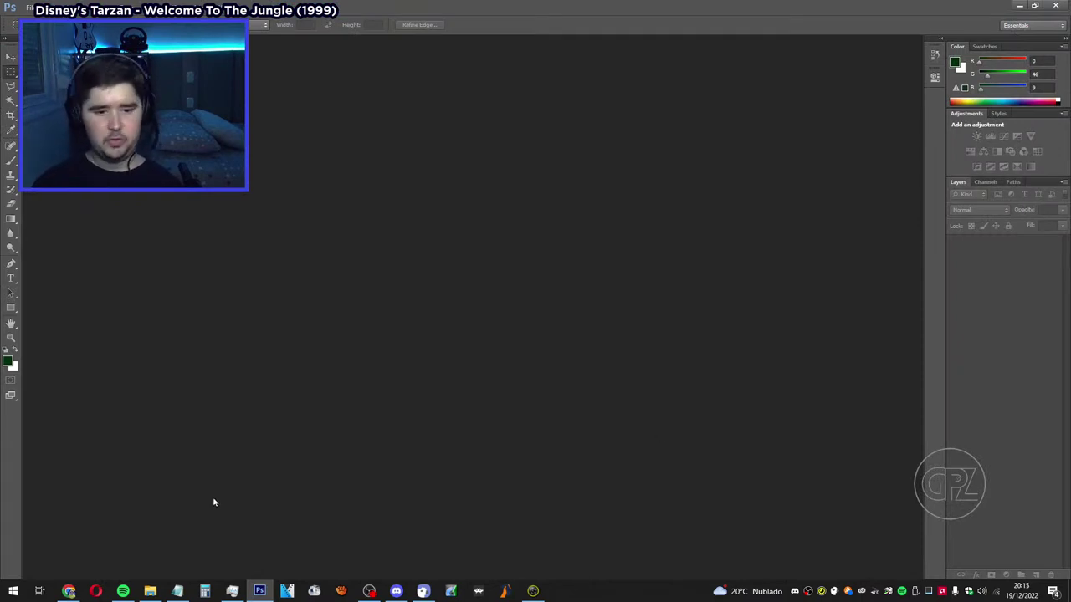
click(177, 590)
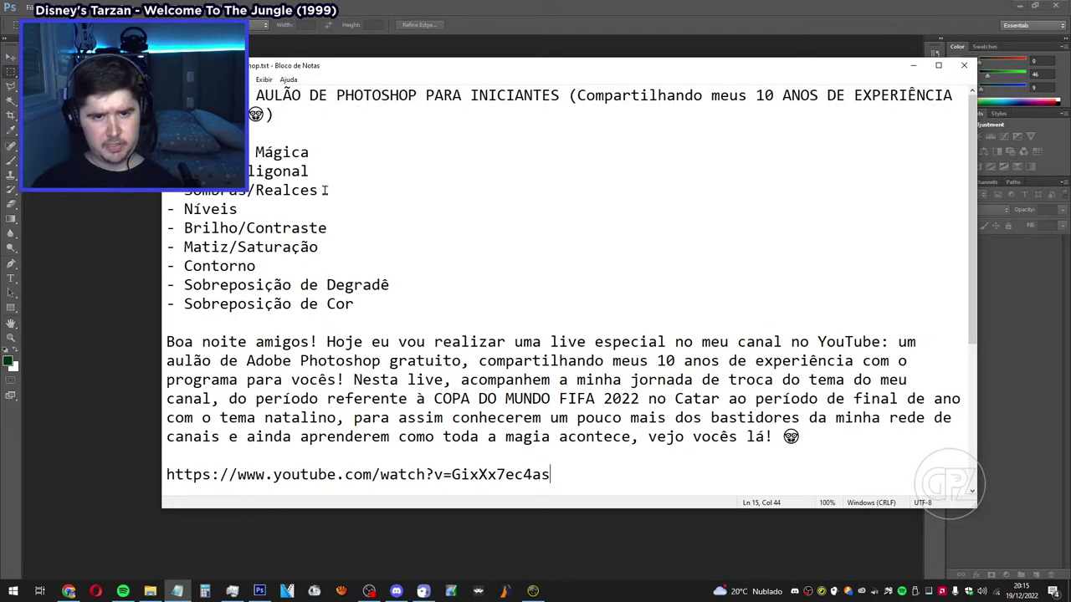
drag(318, 152, 167, 153)
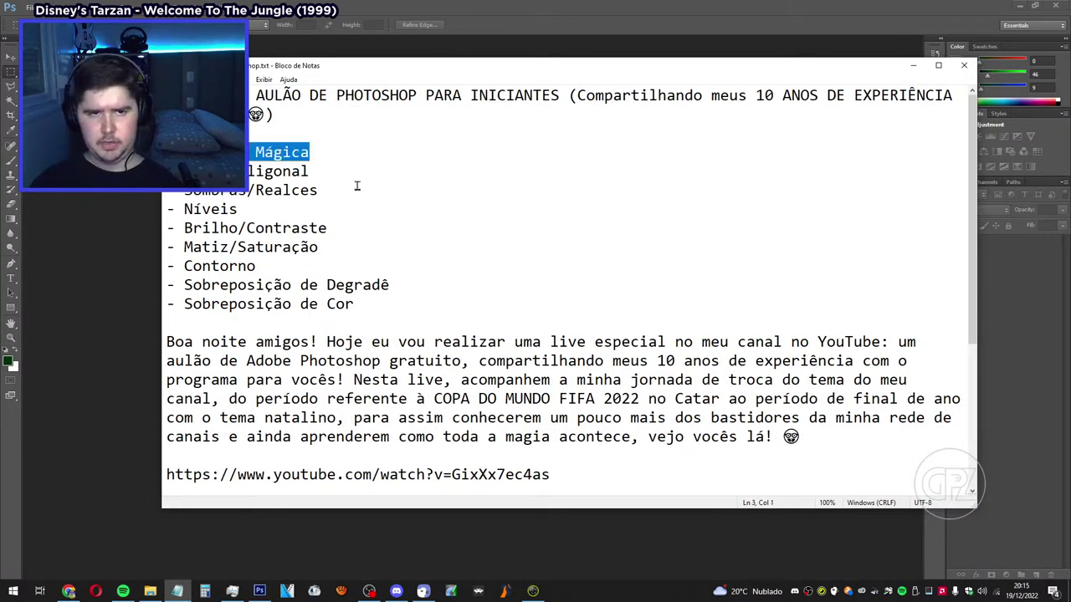
click(913, 67)
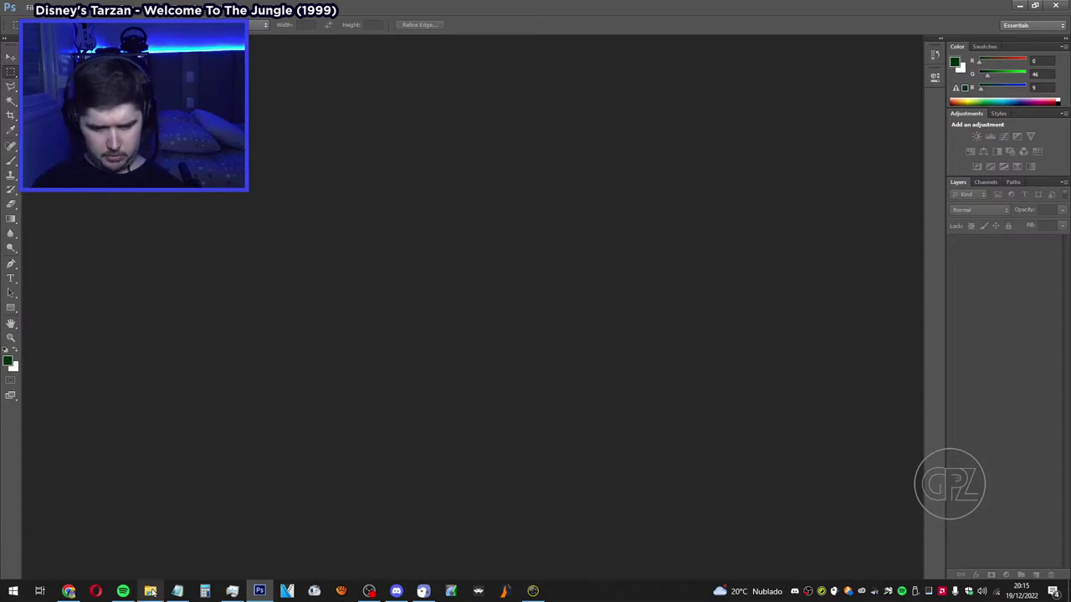
Open the Copa do Mundo Qatar 2022 folder in File Explorer, copy its path, and return to Photoshop.
mouse_move(152, 592)
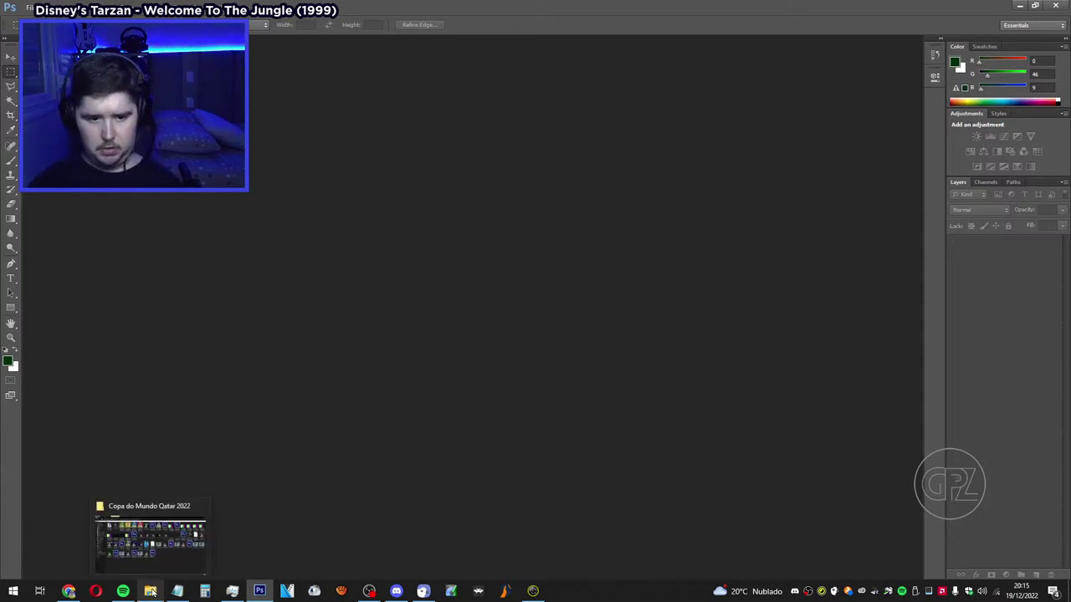
click(153, 592)
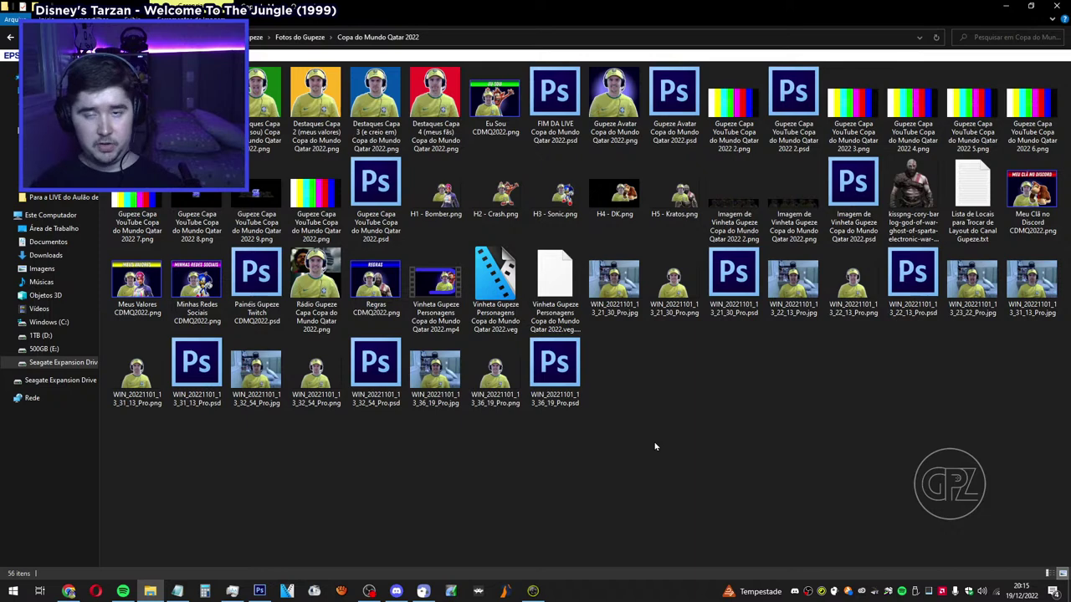
click(437, 36)
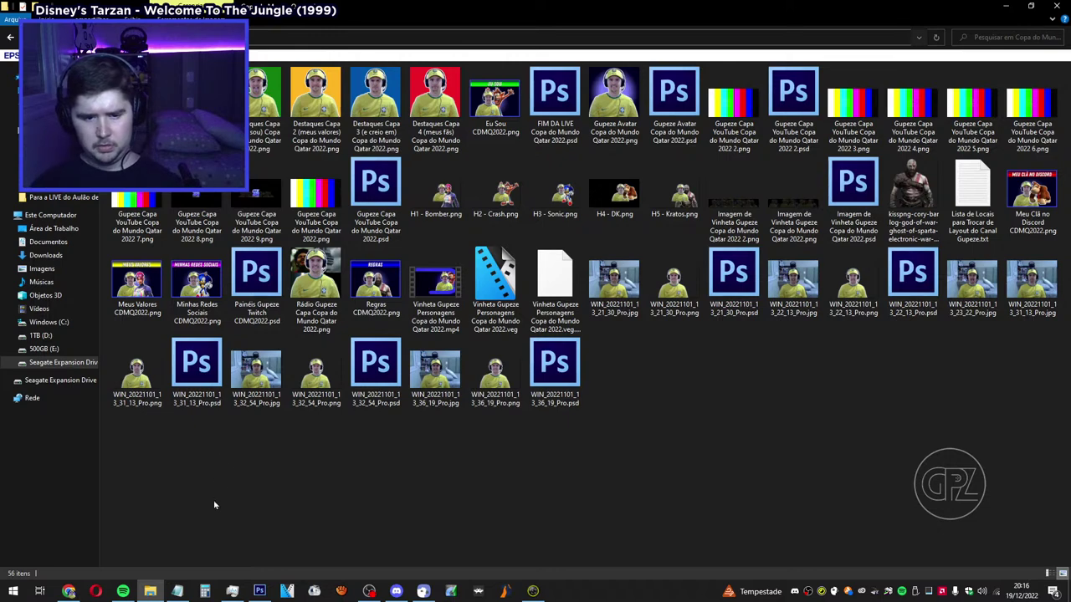
click(259, 590)
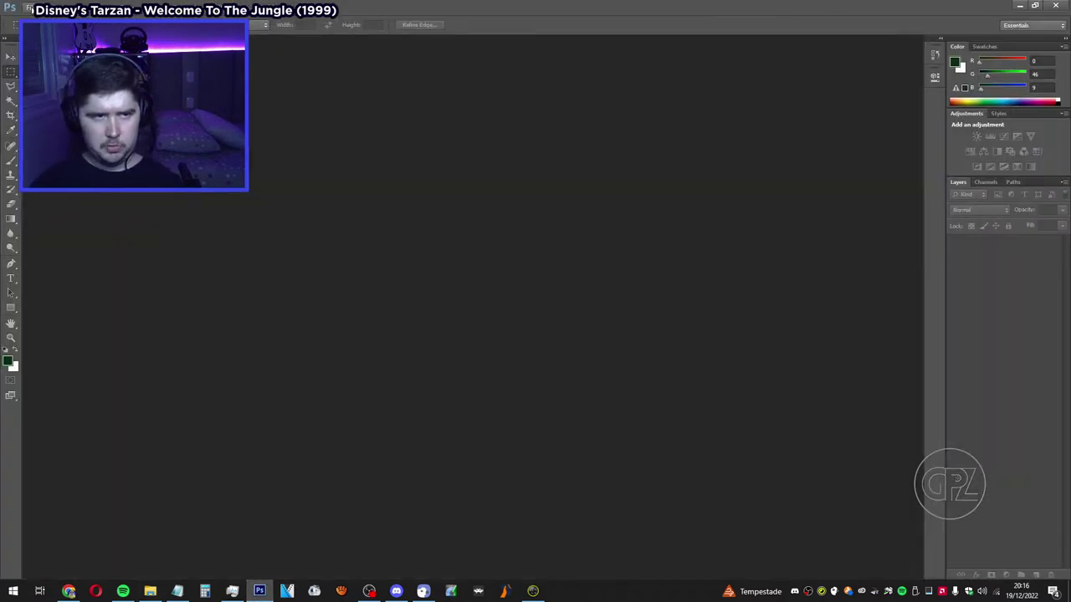
In the Open dialog, go to the pasted Copa do Mundo Qatar 2022 path and select Destaques Capa 1 (Eu sou).
click(31, 10)
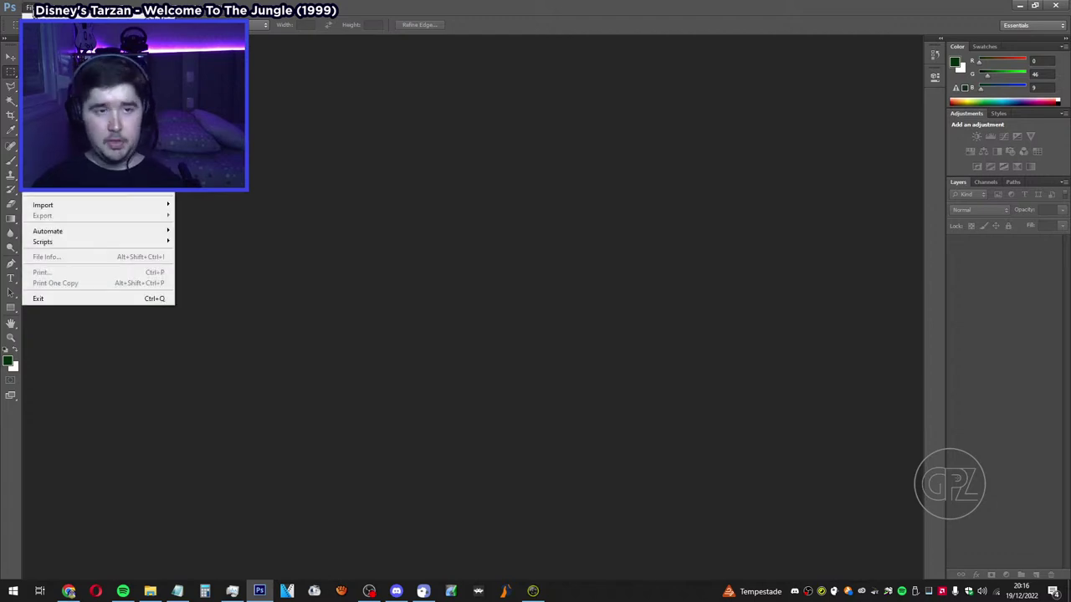
click(270, 98)
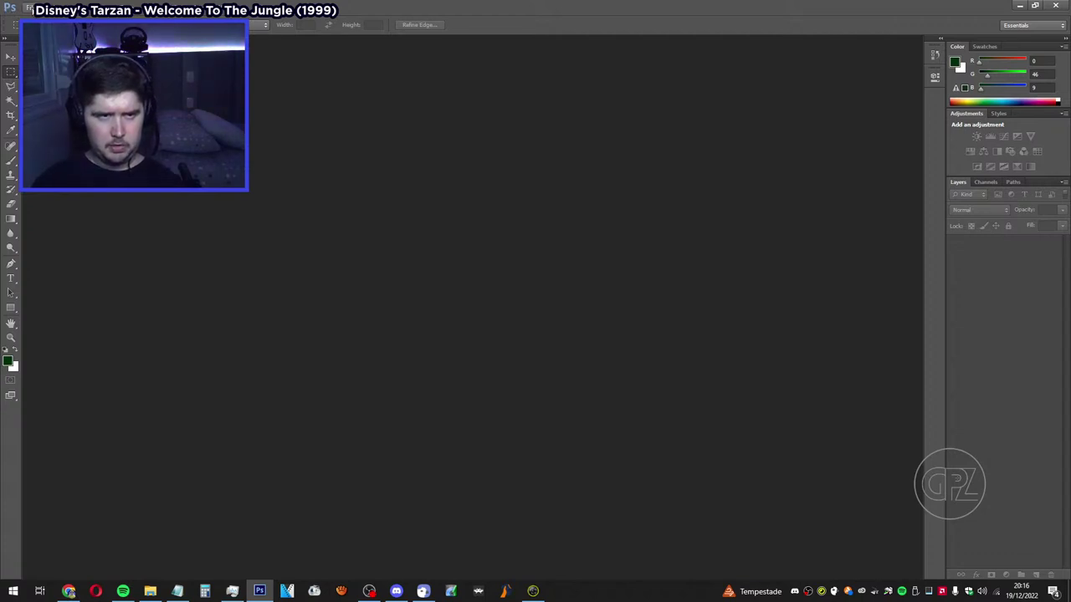
key(alt+f)
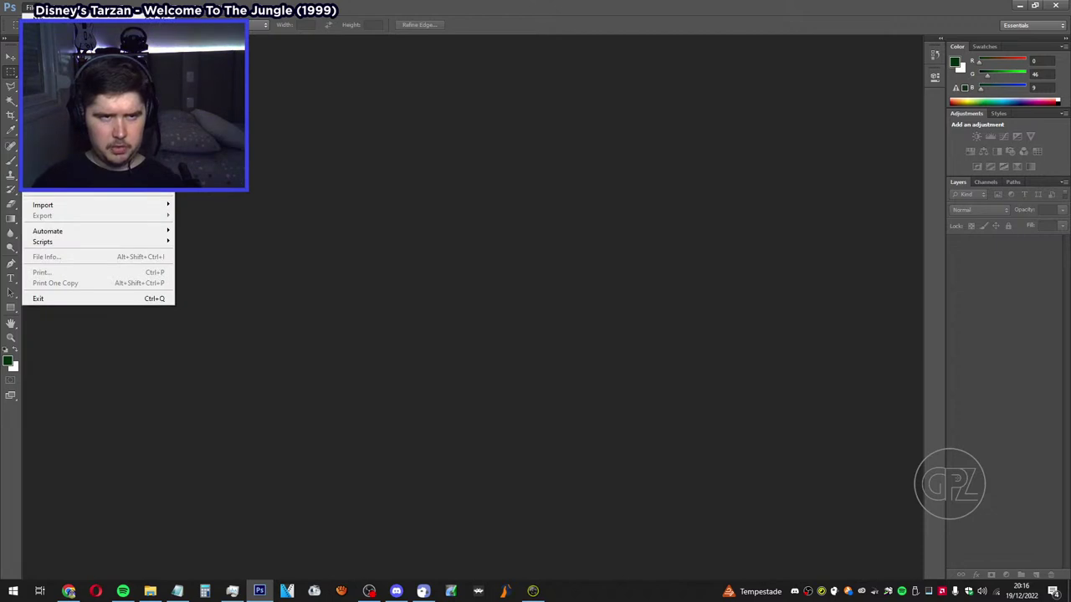
key(o)
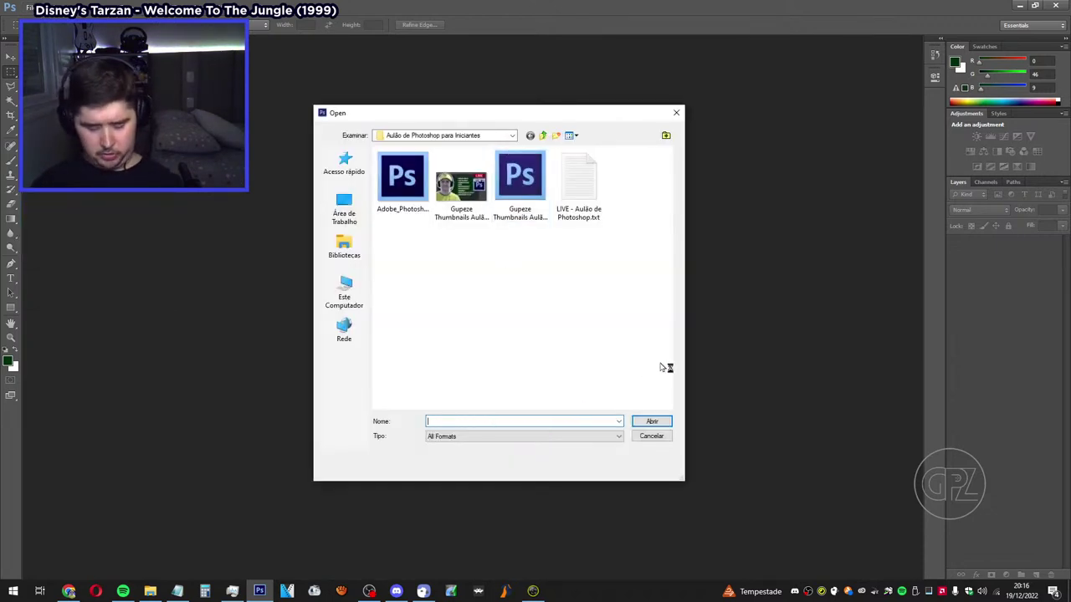
text(F:\Gupeze\Fotos do Gupeze\Copa do Mundo Qatar 2022)
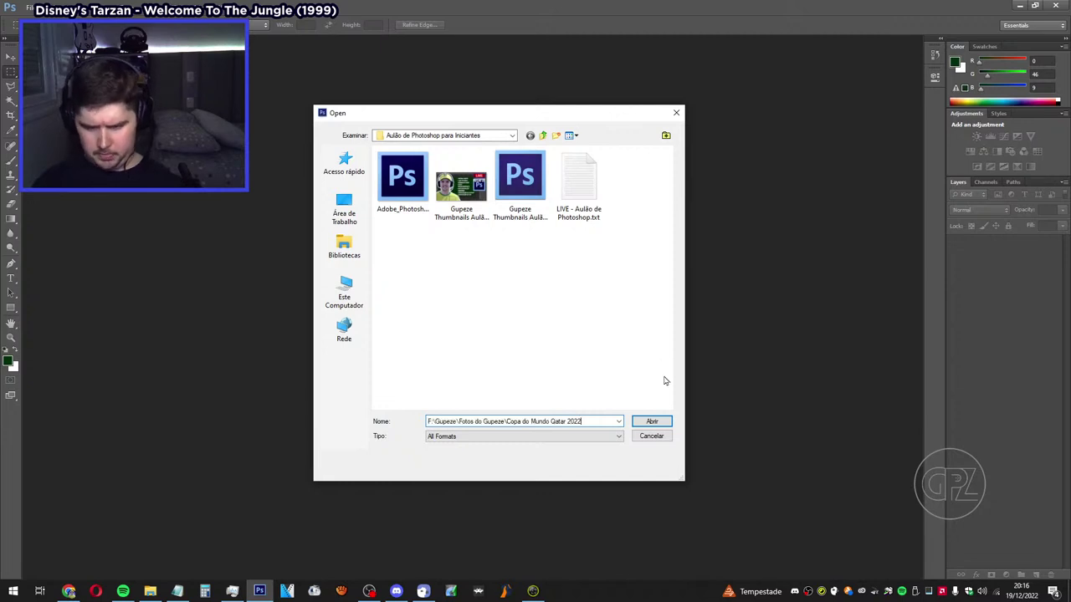
click(651, 421)
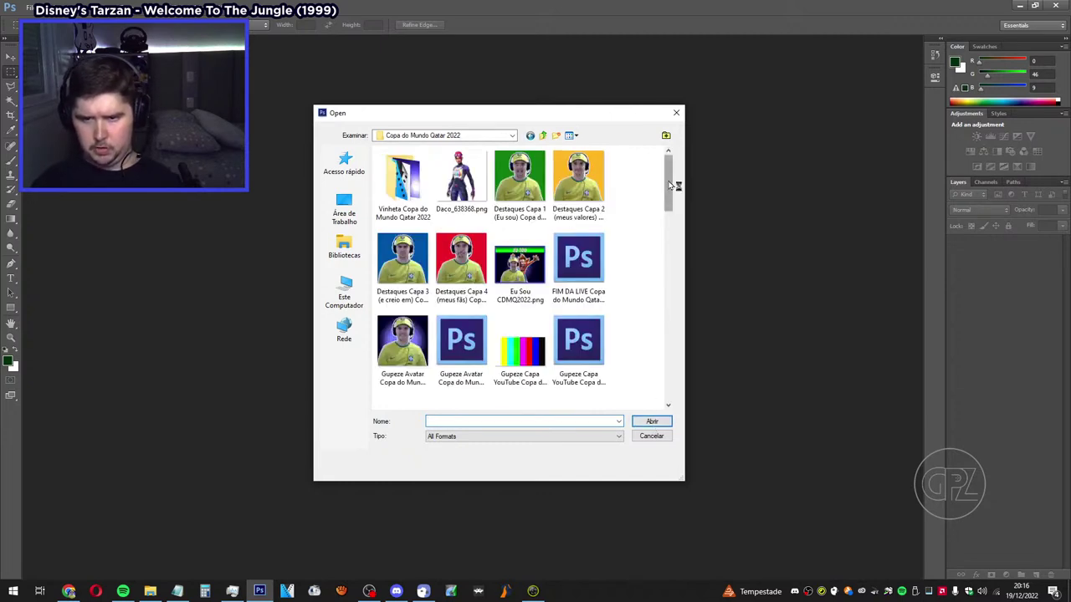
mouse_move(670, 186)
mouse_down()
mouse_move(675, 387)
mouse_move(669, 171)
mouse_up()
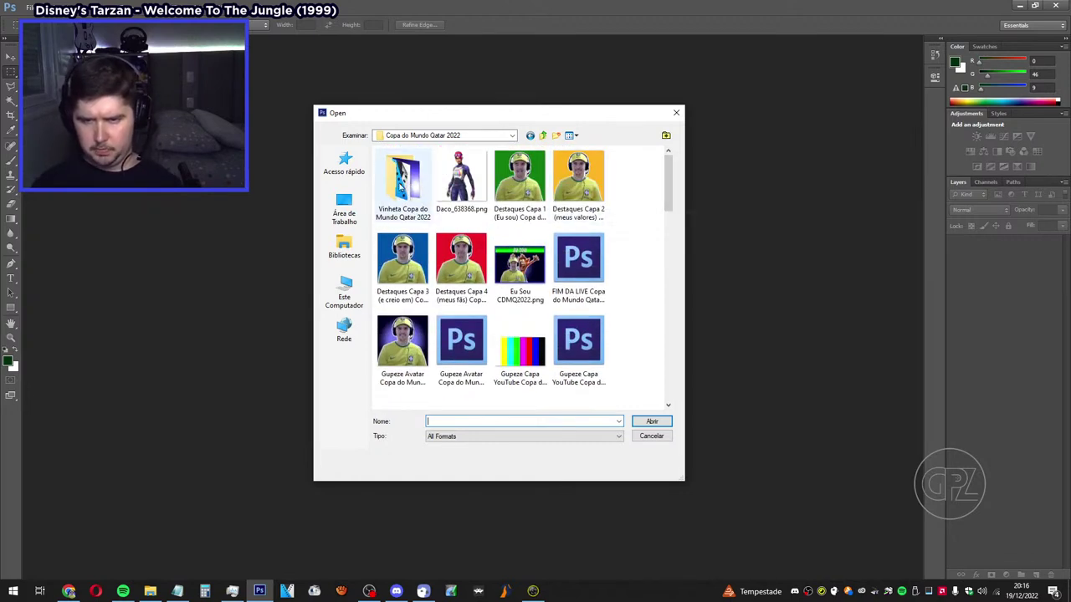
click(538, 176)
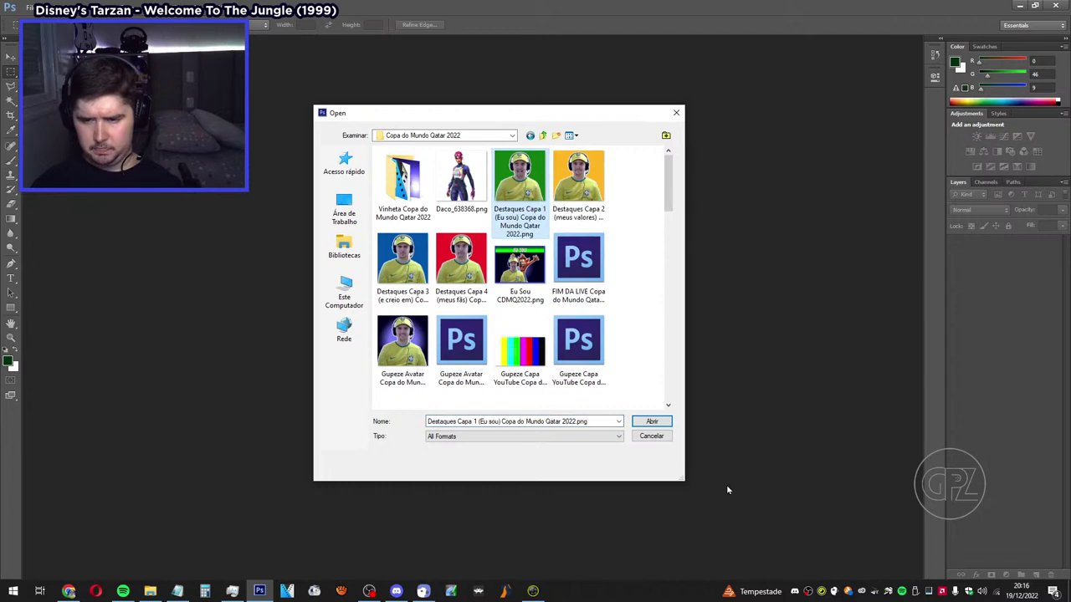
Open the Destaques Capa 1 Brasil-jersey image and switch to the Magic Wand Tool.
click(655, 422)
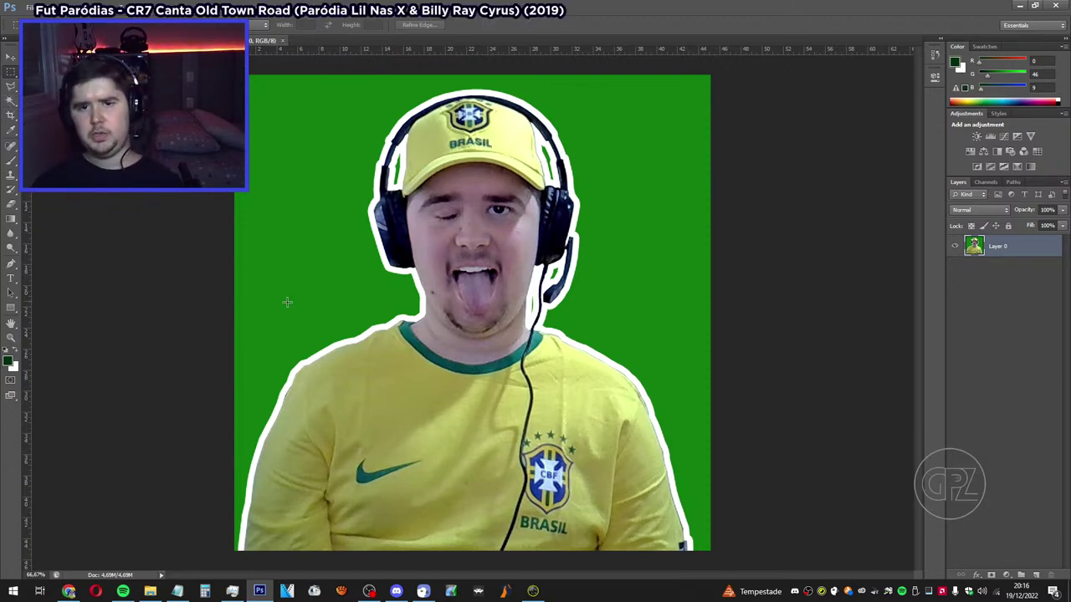
click(15, 101)
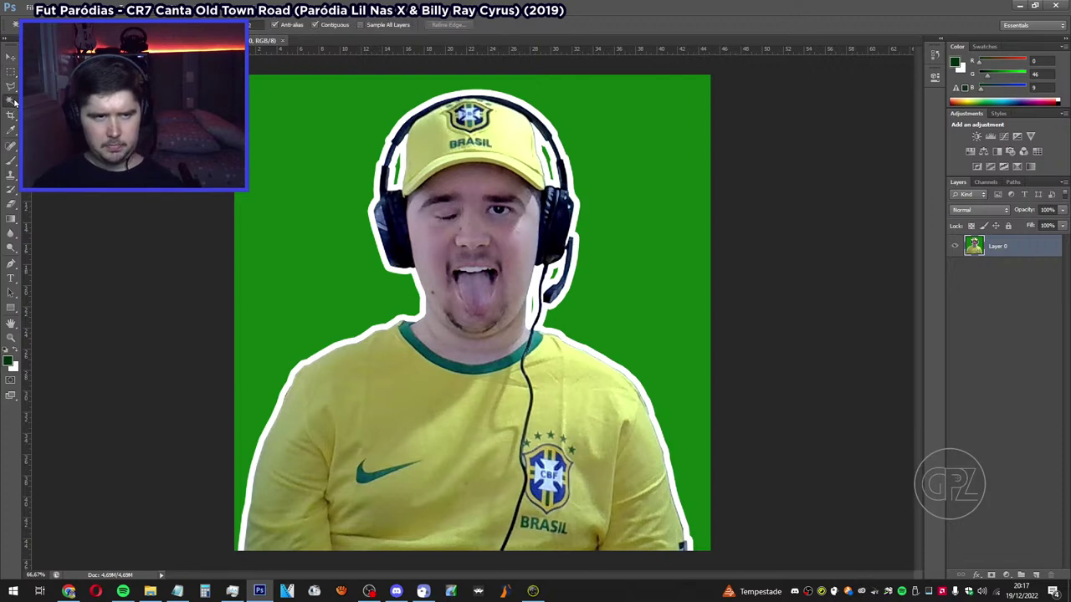
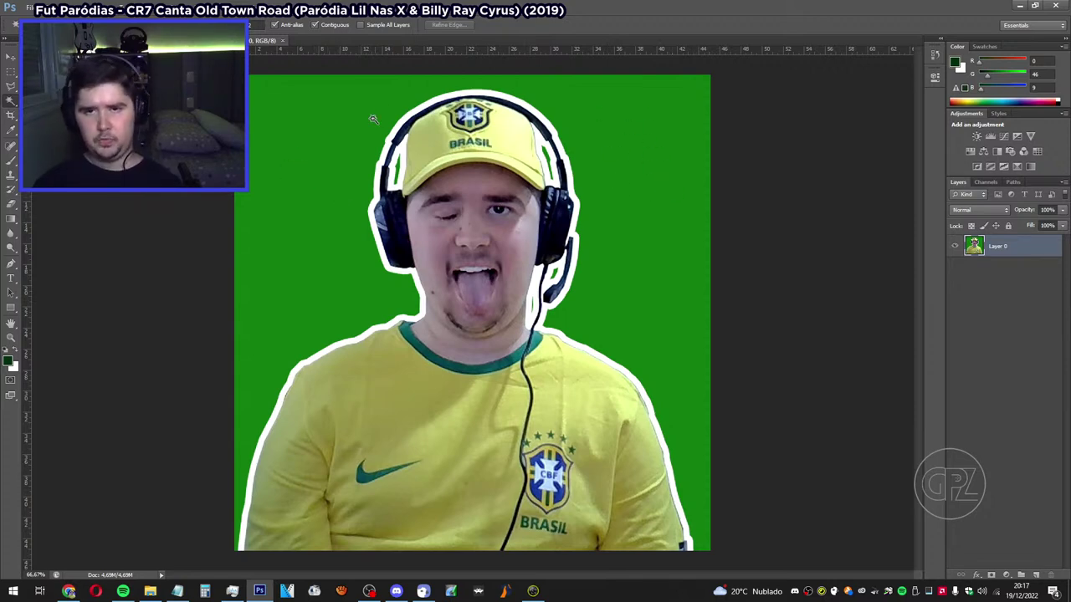
Delete the green backdrop around the man to transparency with the Magic Wand and deselect.
click(306, 167)
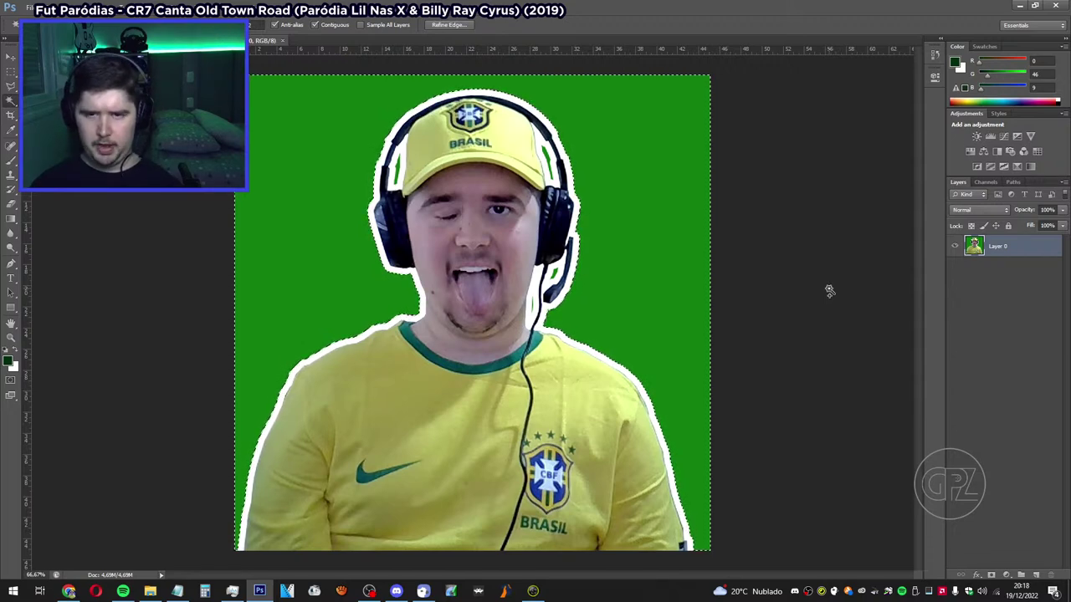
key(Delete)
key(ctrl+d)
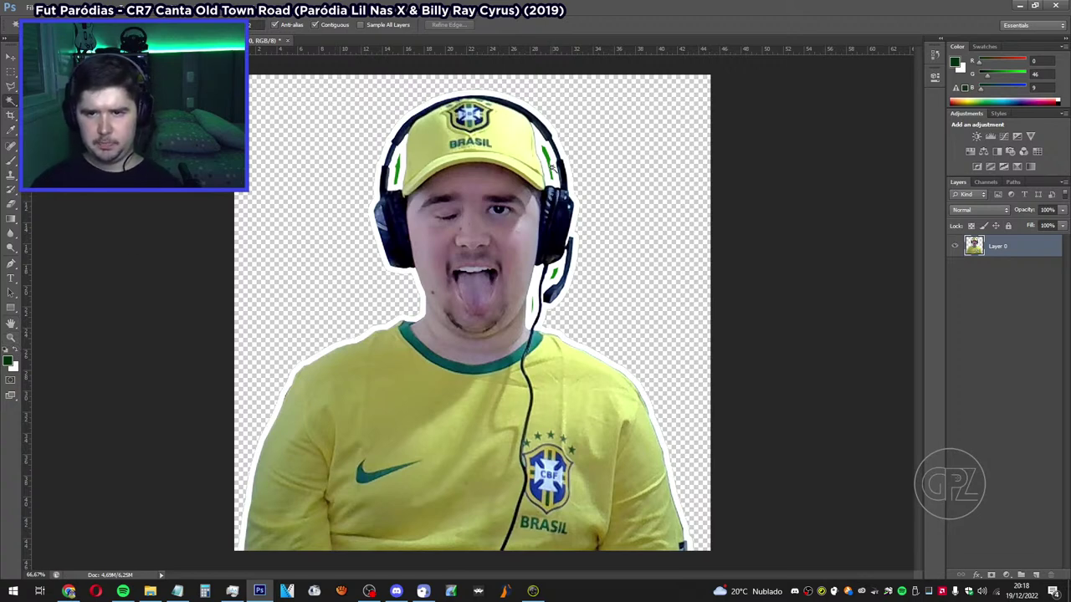
click(10, 338)
Zoom in on the cap and erase the leftover green stripe on the headphone band.
click(473, 163)
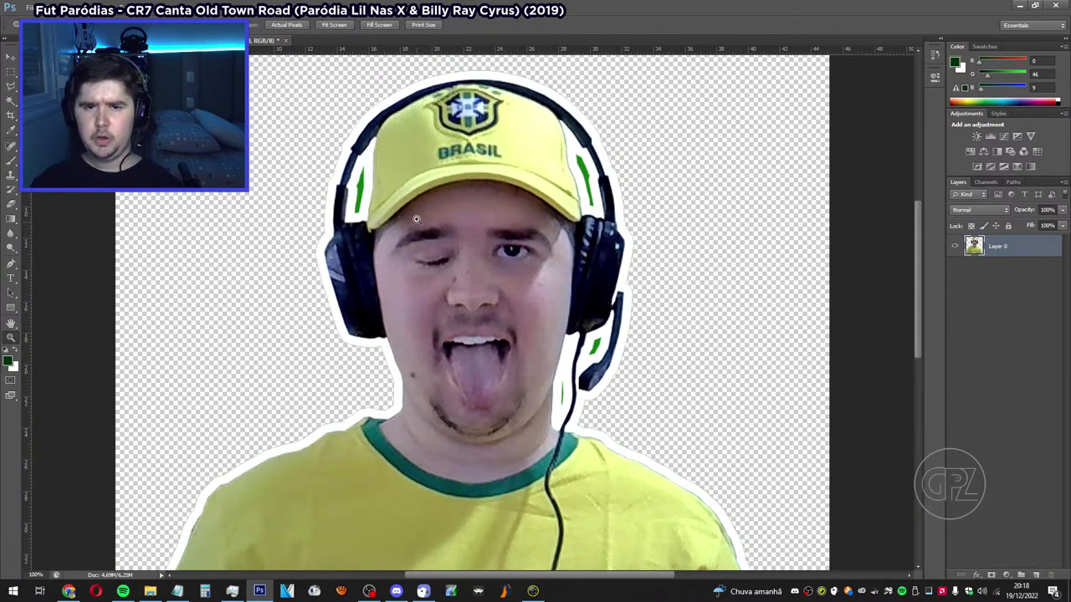
click(4, 102)
click(360, 190)
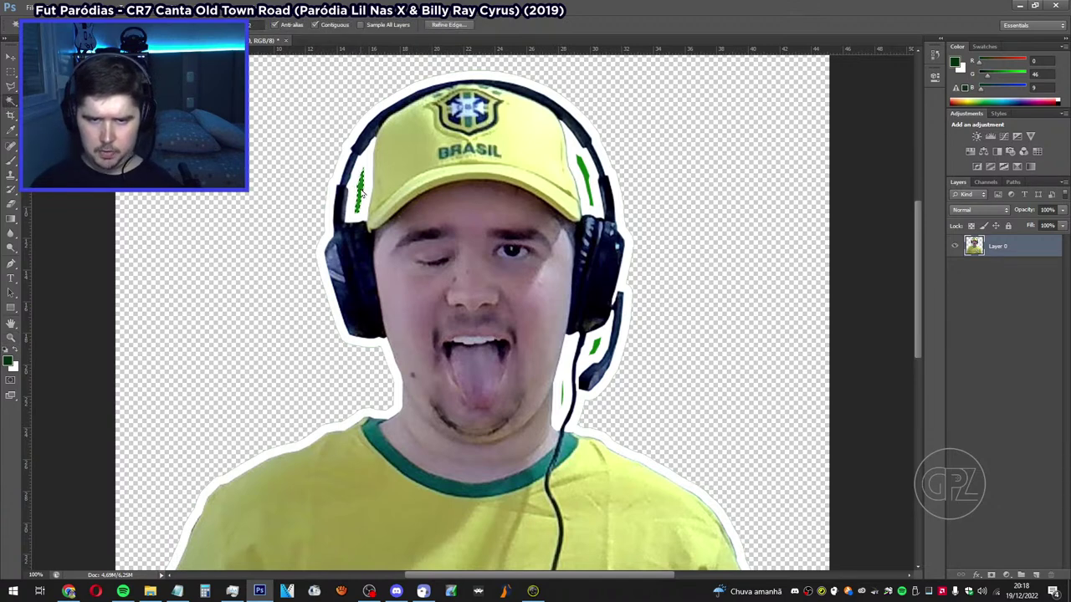
key(Delete)
key(ctrl+d)
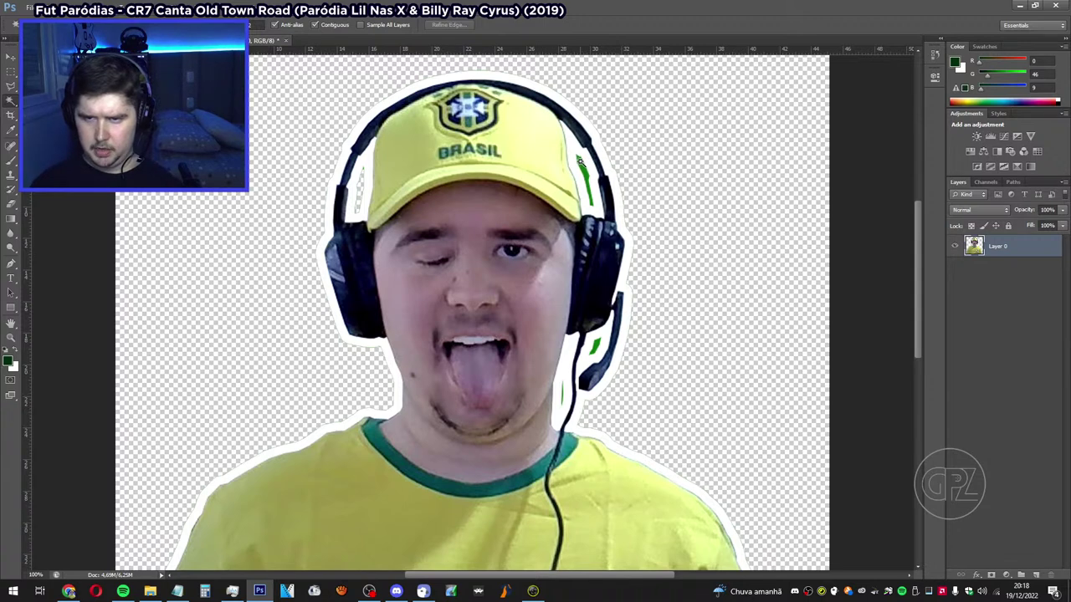
Erase the green specks on the cap's side and the microphone, then zoom closer on the headset.
click(579, 160)
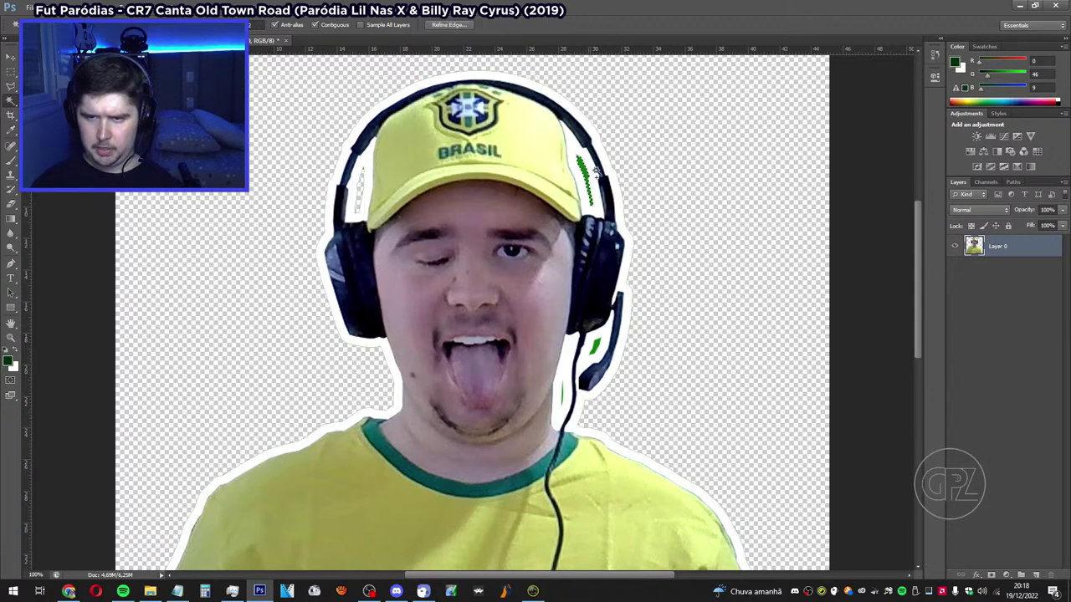
key(Delete)
key(ctrl+d)
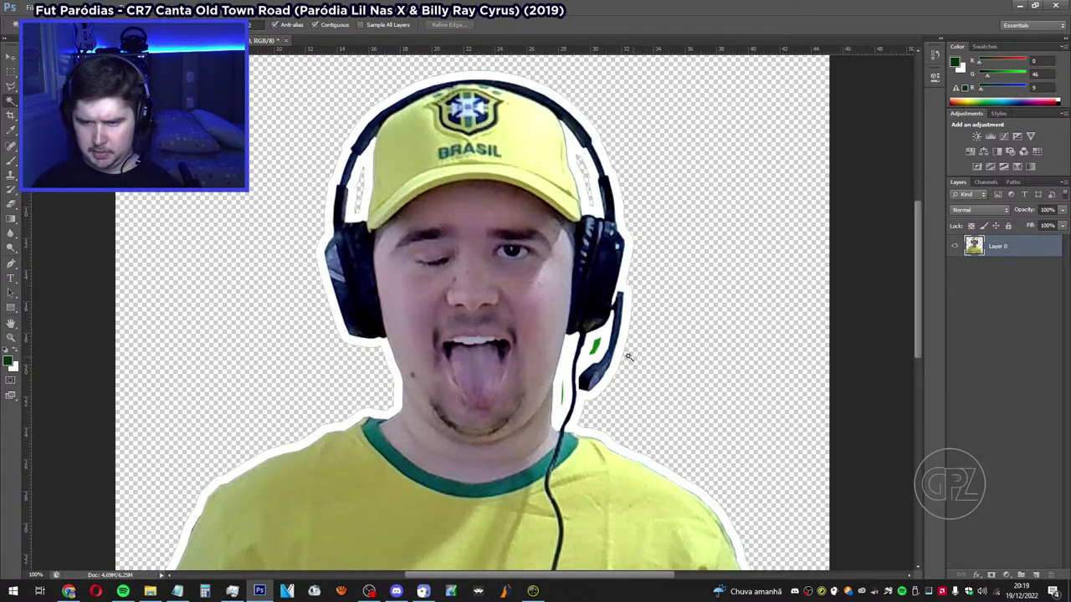
click(594, 346)
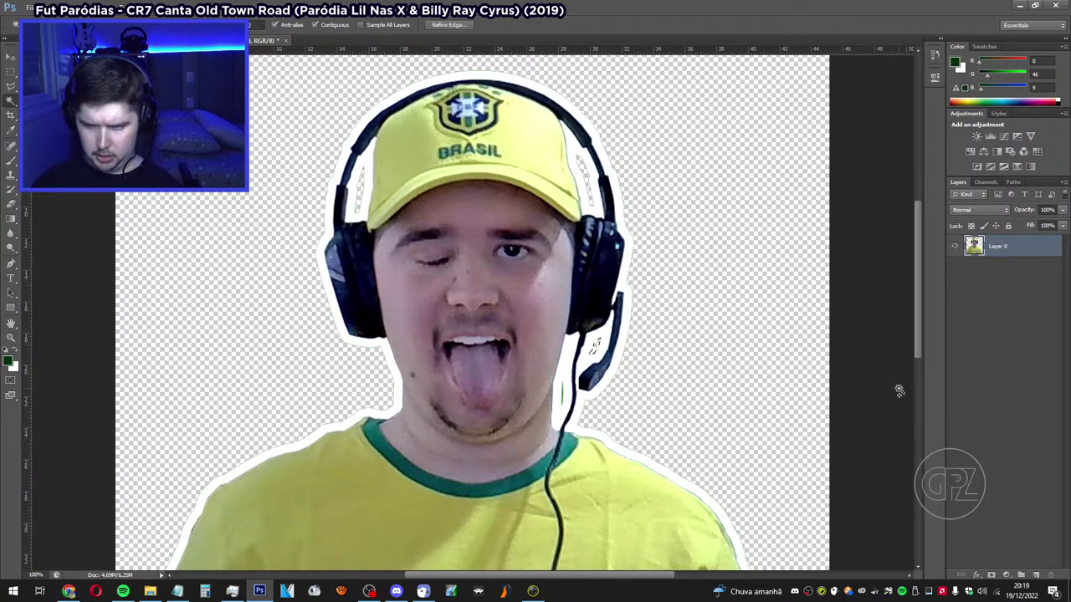
key(Delete)
key(ctrl+d)
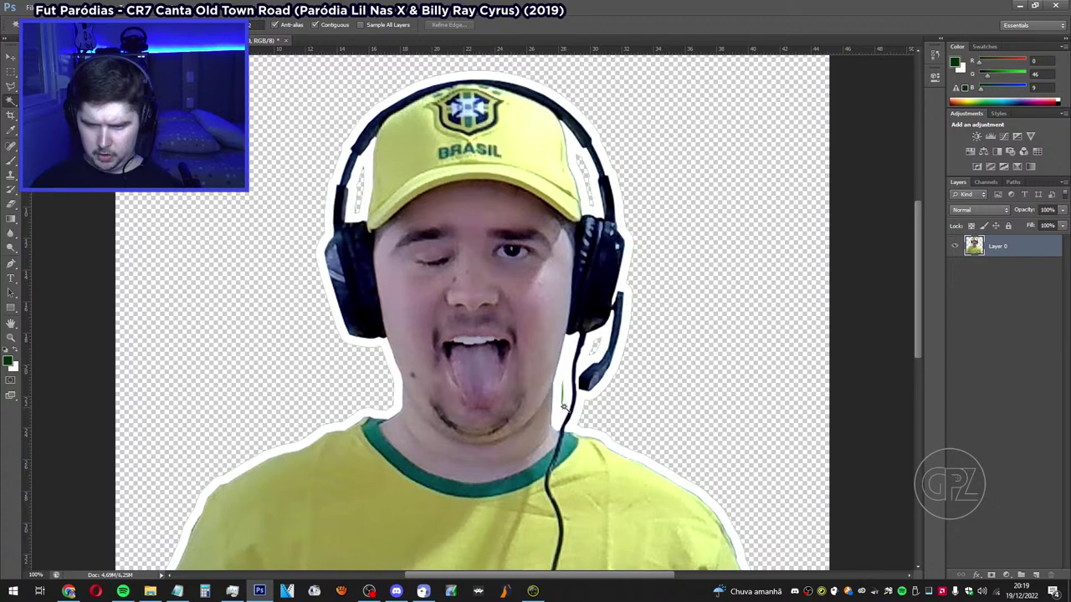
click(11, 337)
click(239, 339)
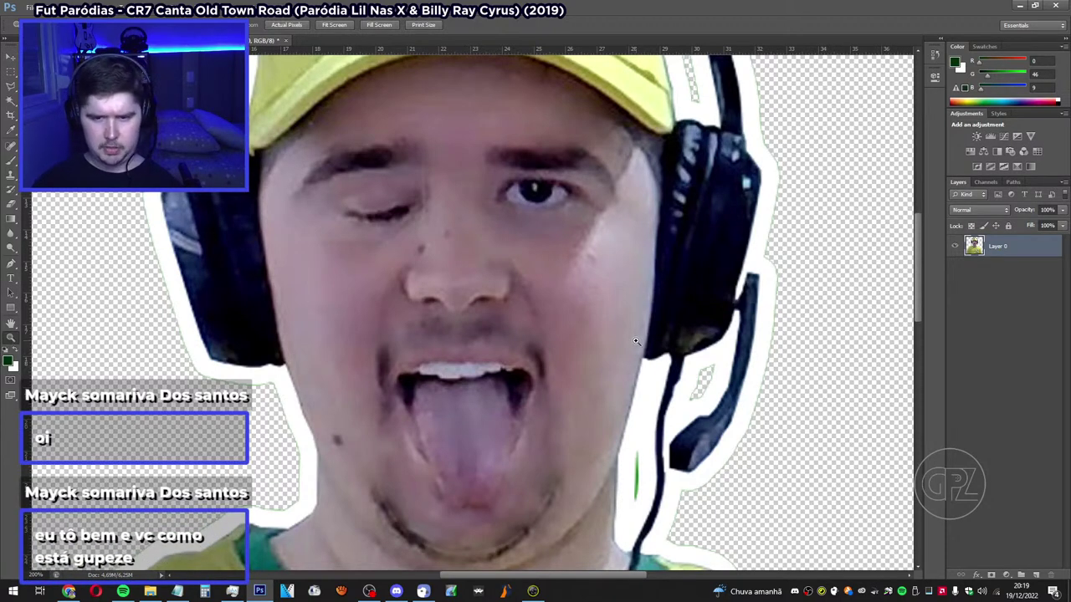
scroll(636, 341, down, 2)
key(w)
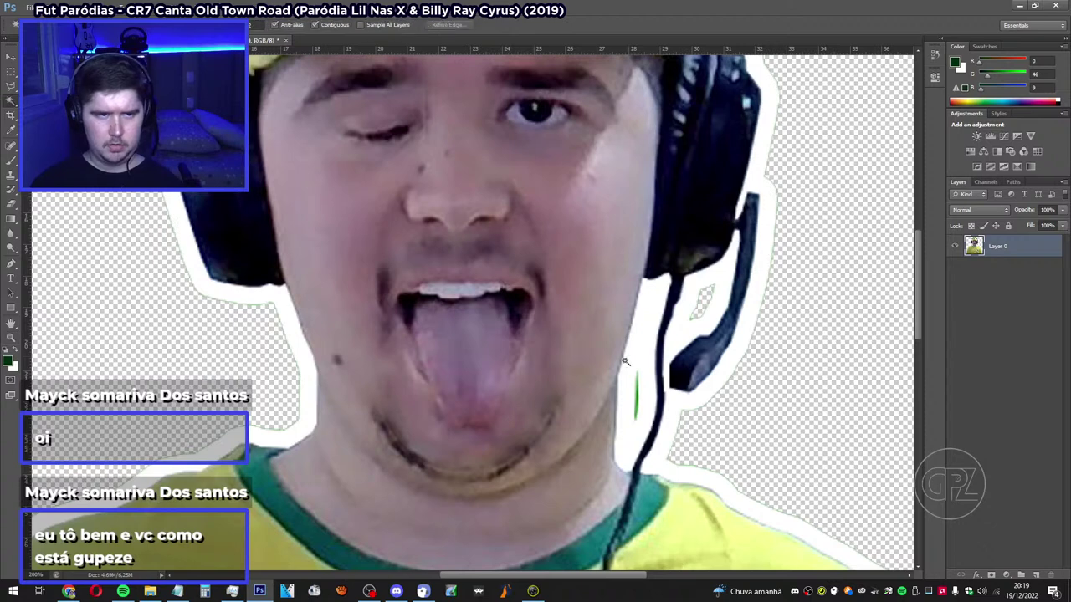
click(10, 338)
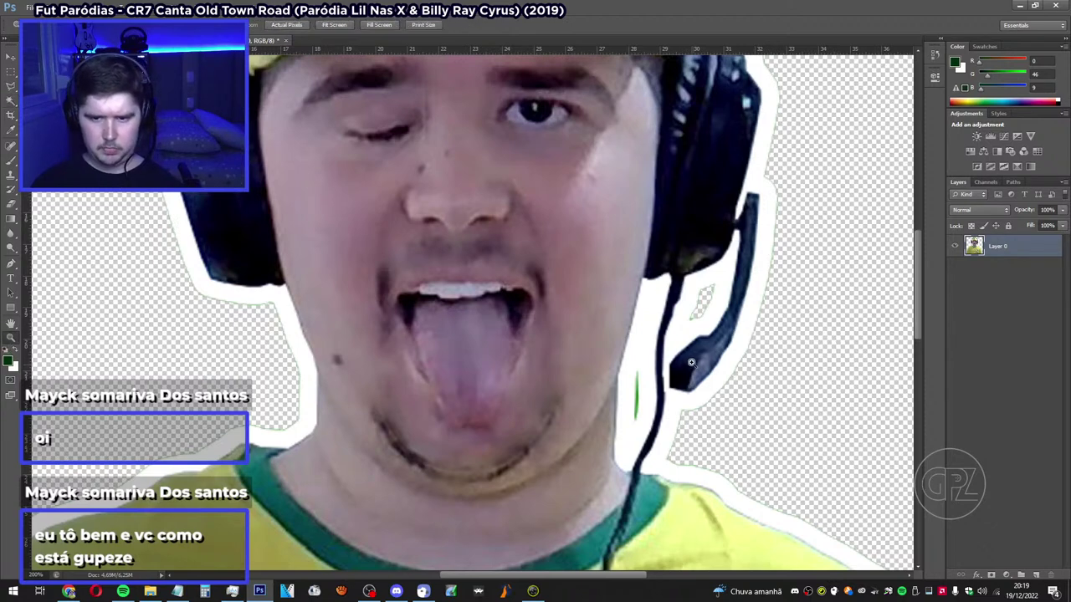
click(10, 100)
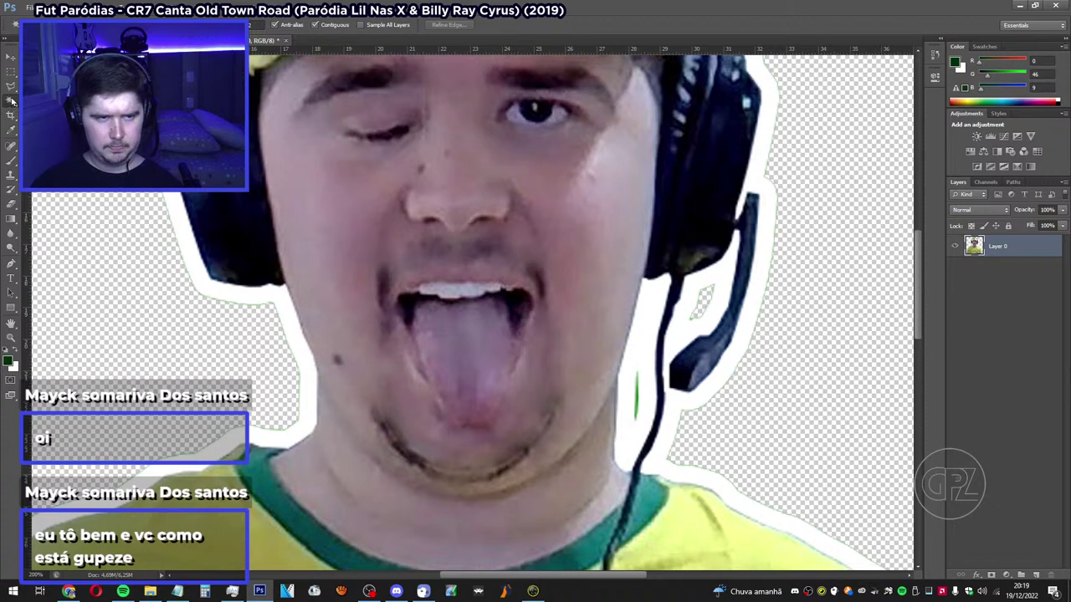
click(636, 404)
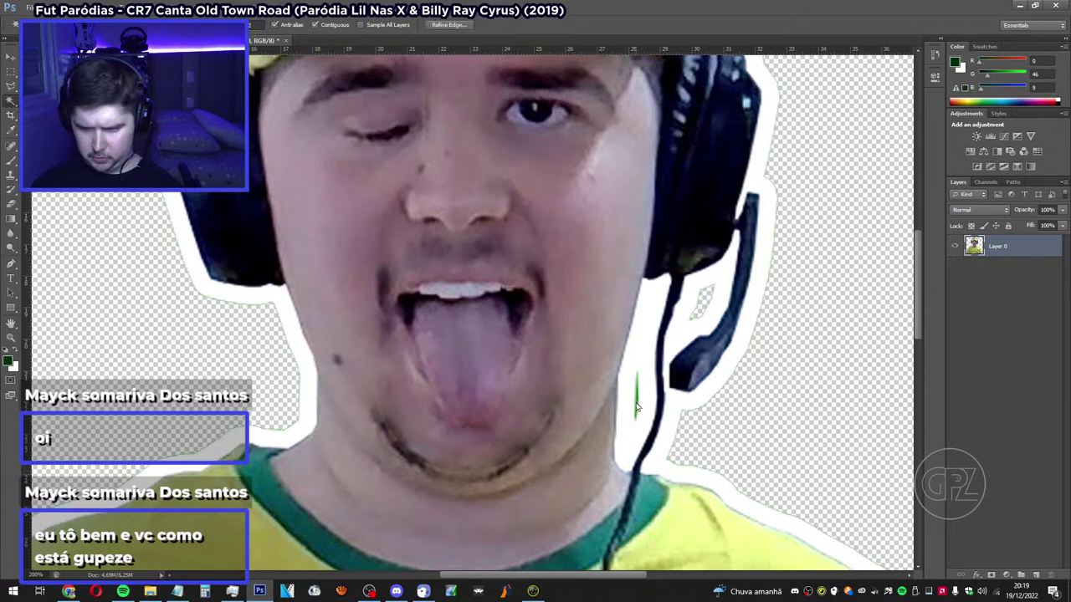
click(10, 337)
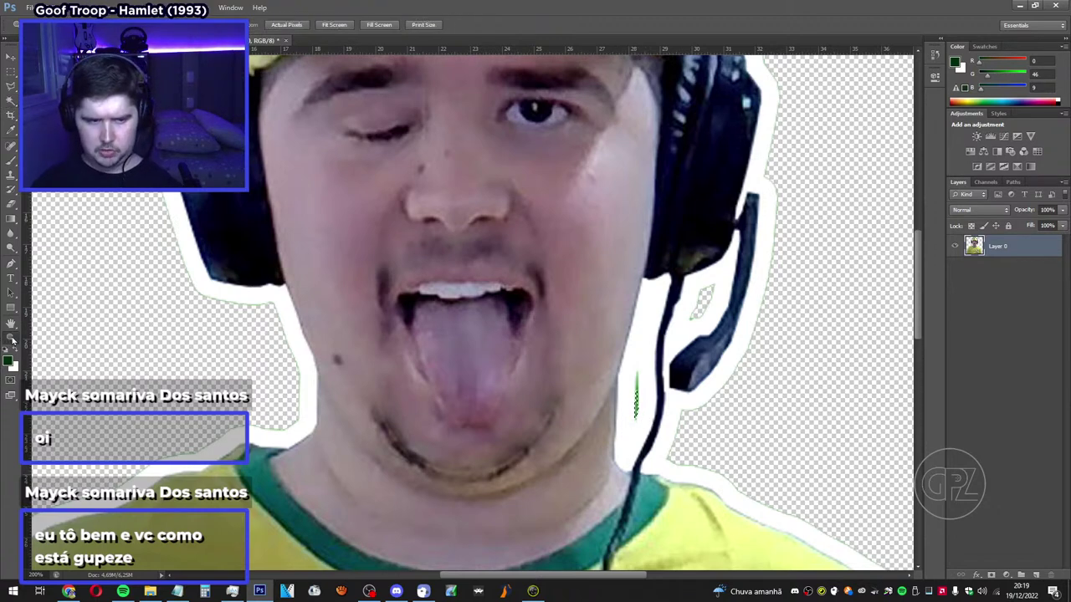
click(737, 410)
click(11, 102)
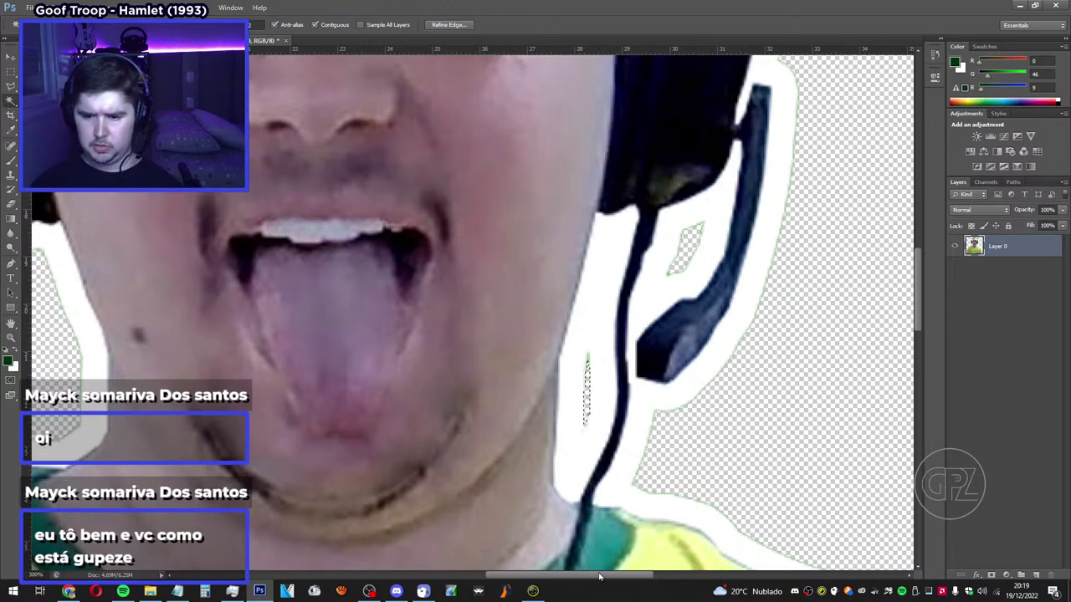
scroll(599, 560, right, 10)
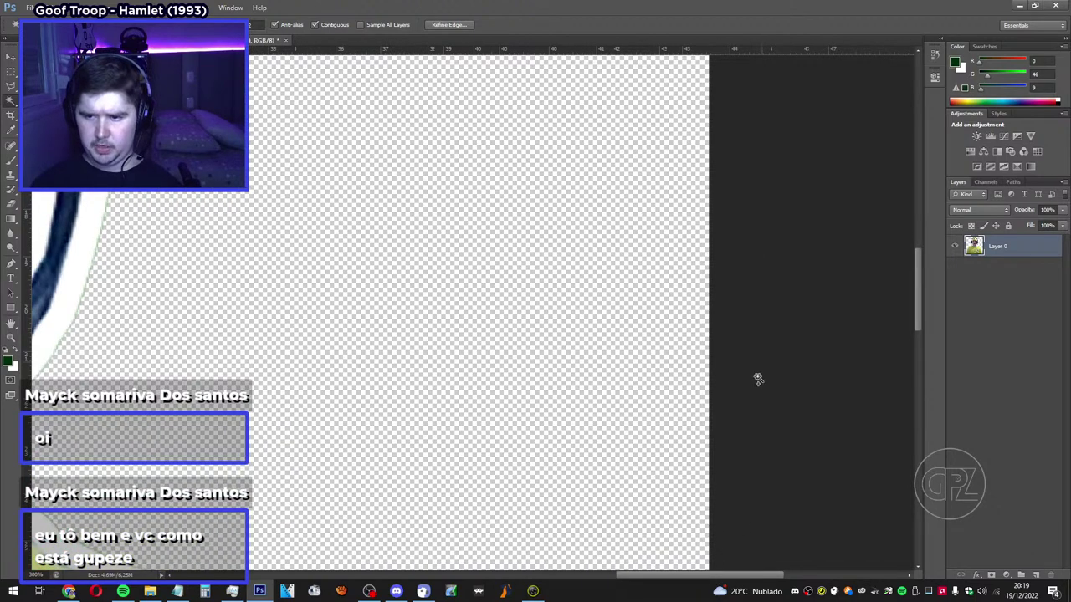
drag(705, 577, 599, 582)
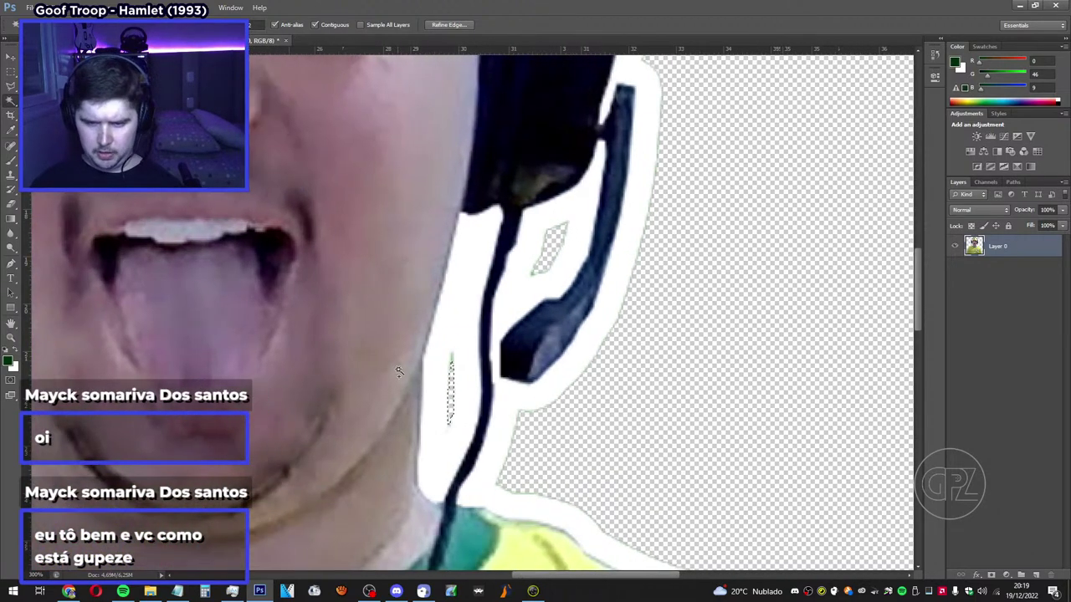
right_click(640, 315)
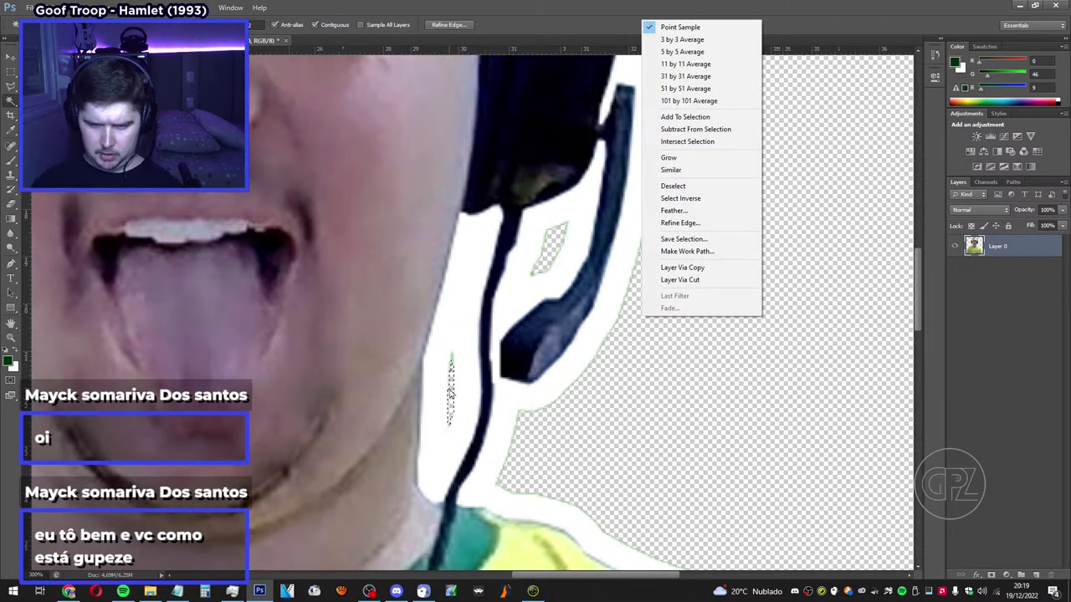
right_click(449, 390)
right_click(687, 271)
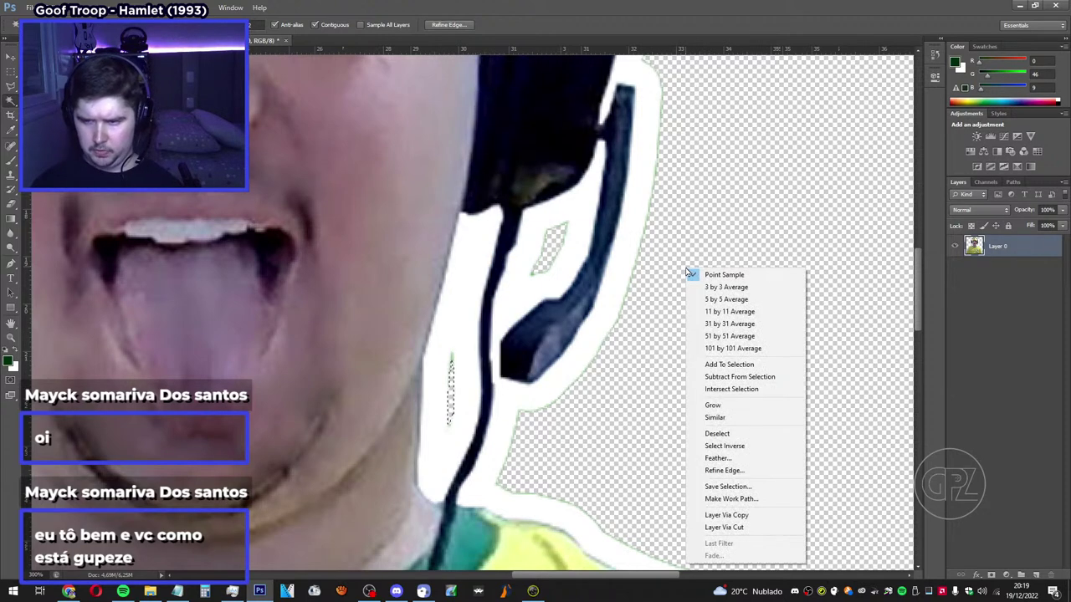
click(736, 435)
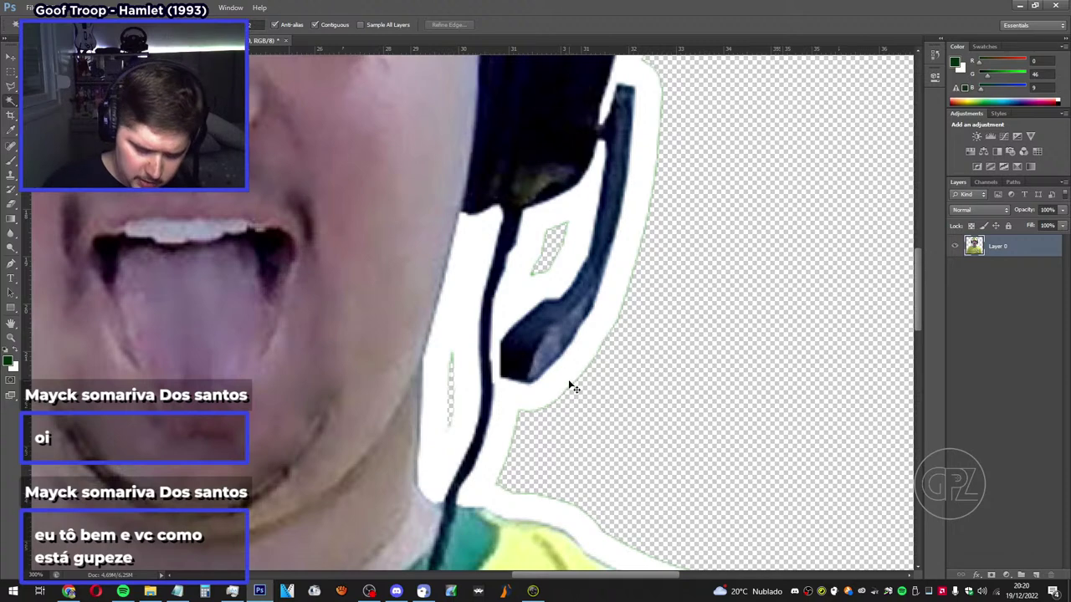
key(ctrl+minus)
key(ctrl+minus)
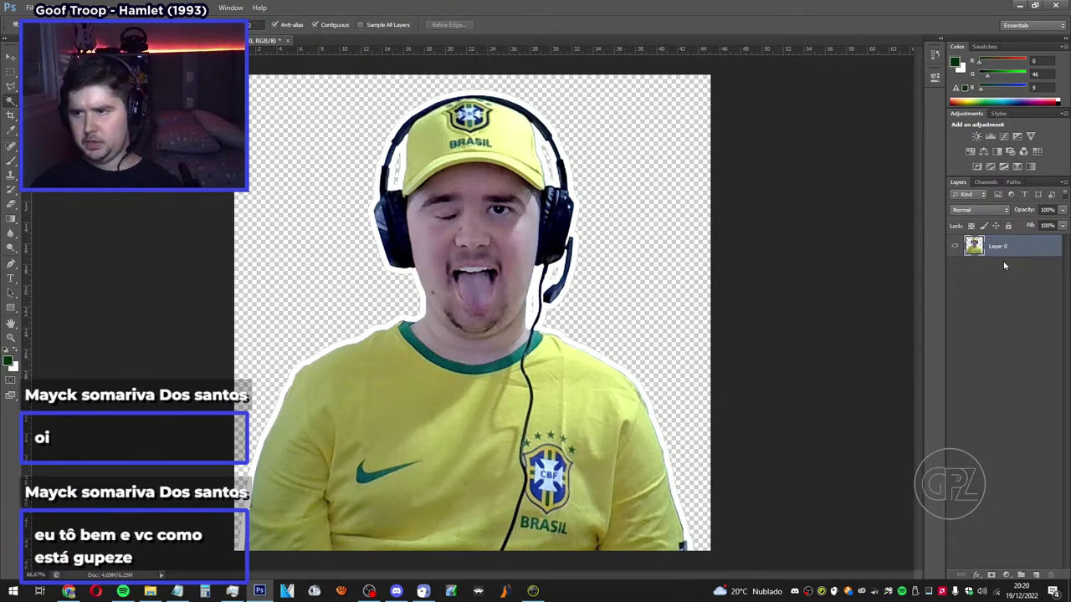
click(1036, 575)
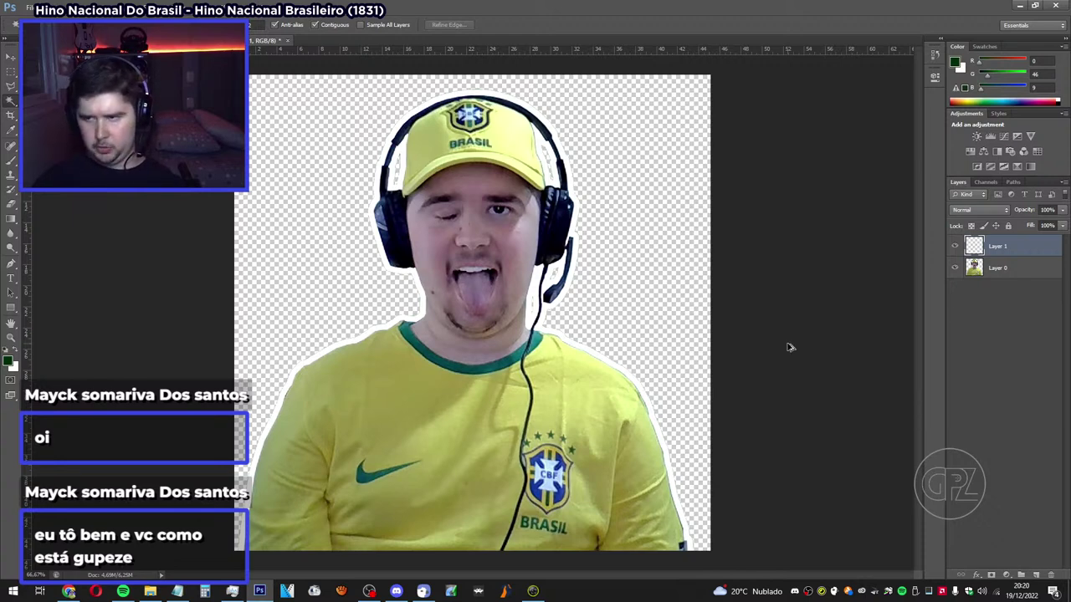
key(Delete)
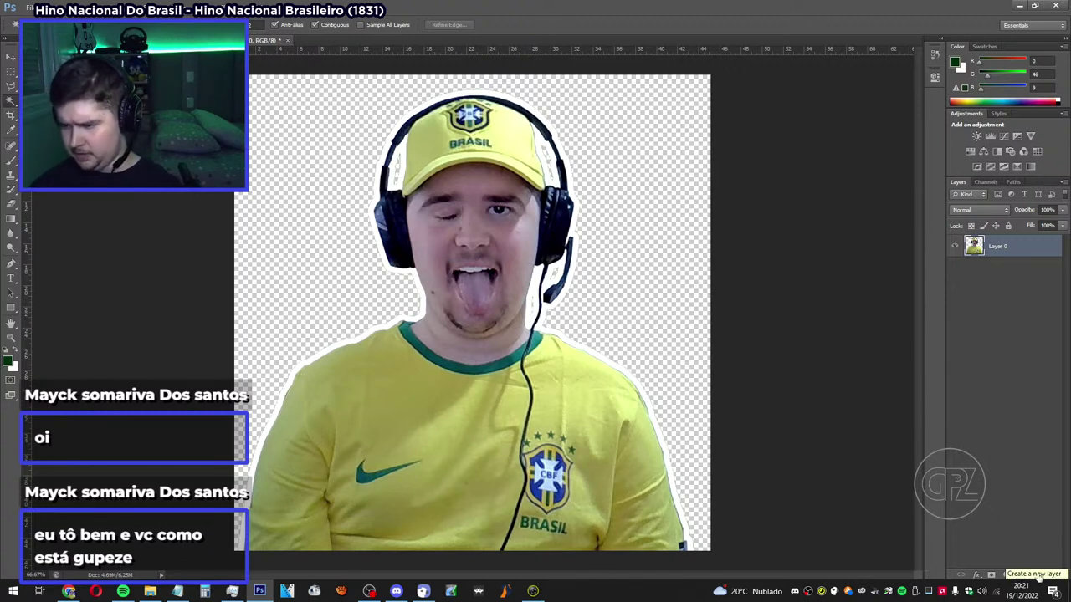
Add a new Layer 1 below Layer 0 and paint it solid dark green.
click(1036, 577)
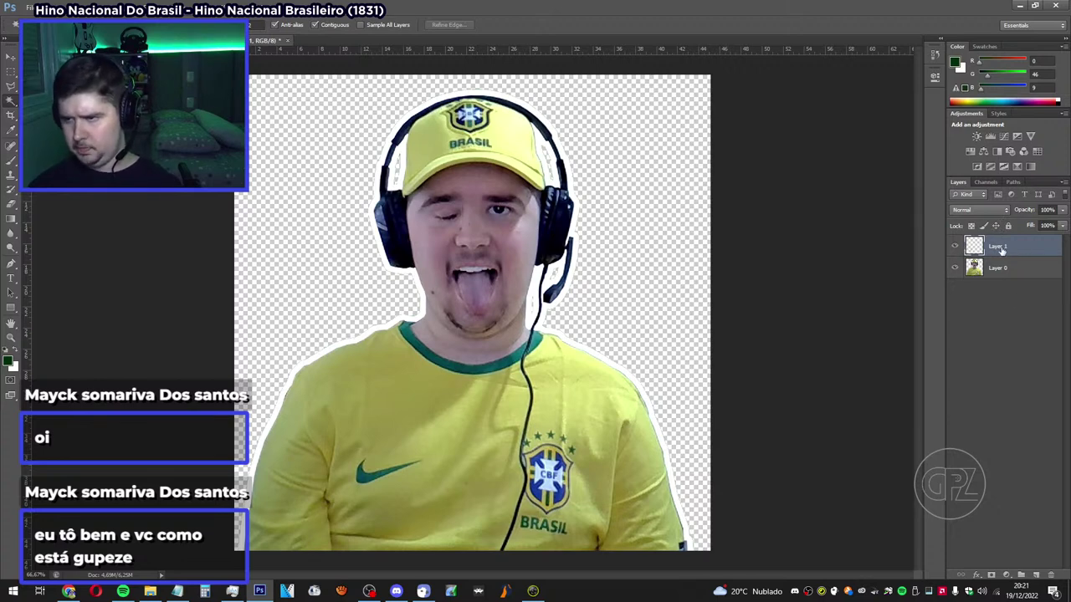
drag(1006, 249, 1011, 283)
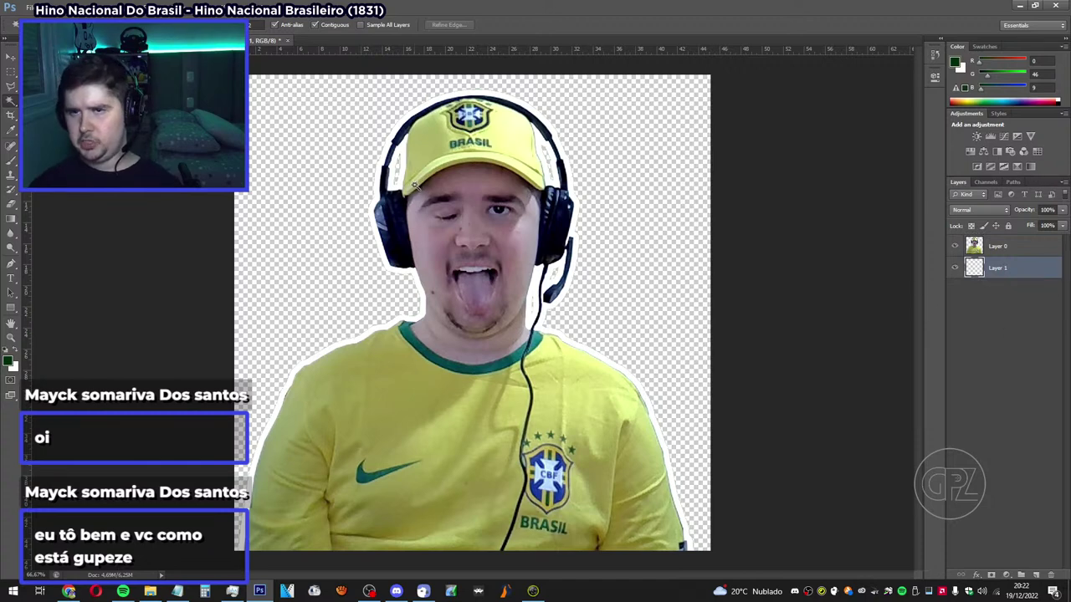
click(8, 163)
drag(494, 285, 468, 335)
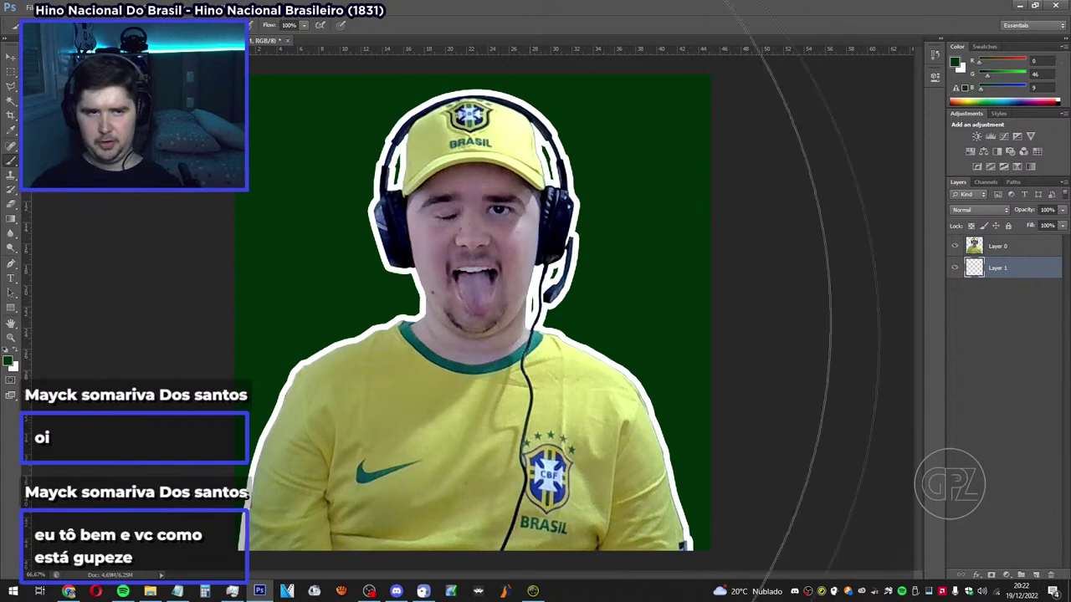
Delete the green Layer 1, leaving the cut-out on transparency.
click(11, 101)
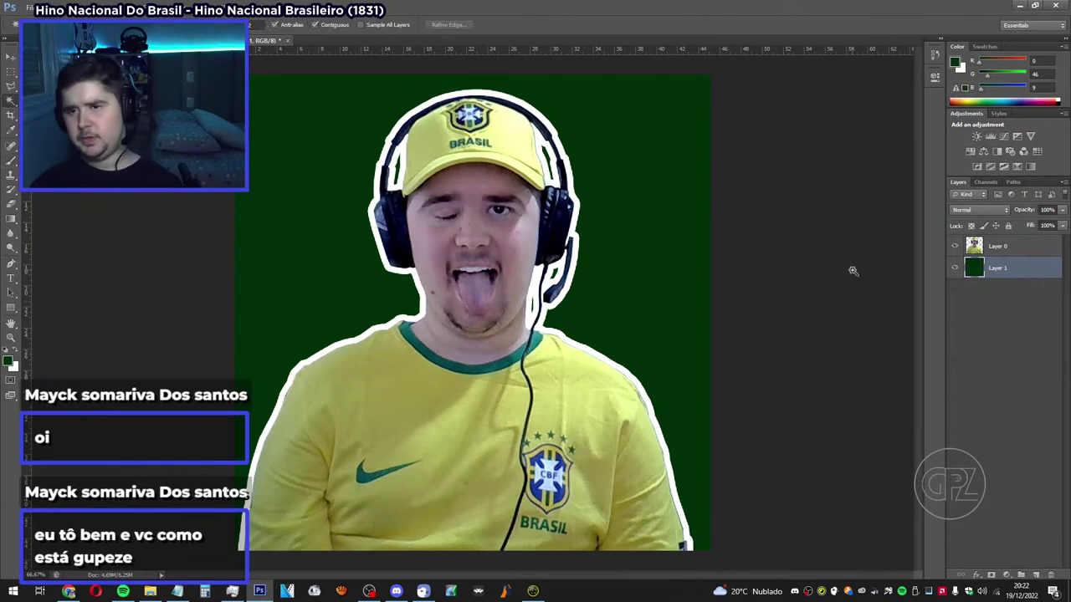
click(987, 248)
click(1030, 269)
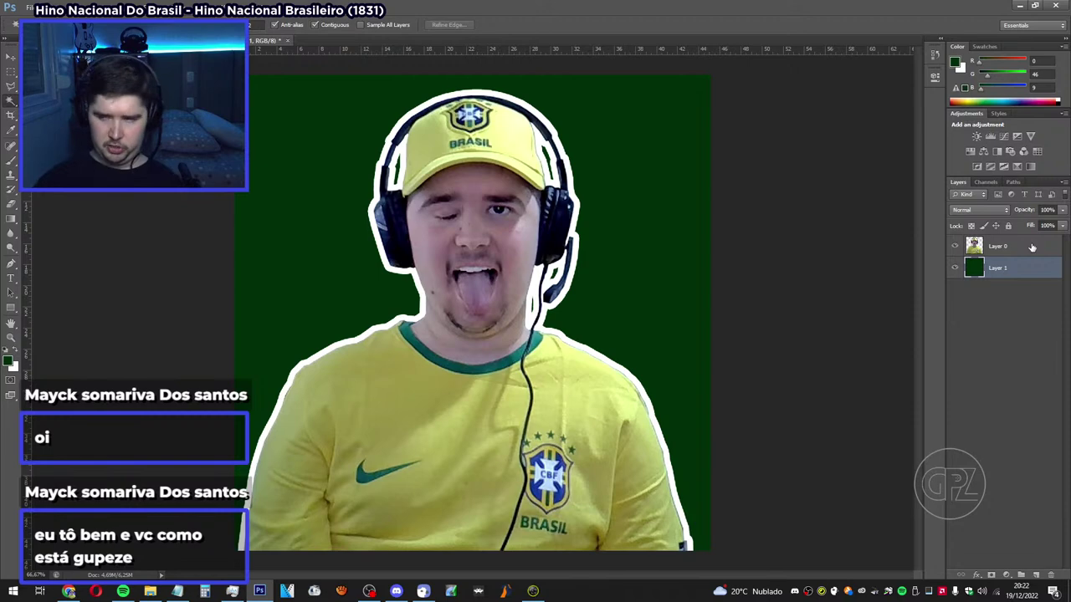
click(1016, 251)
click(1011, 275)
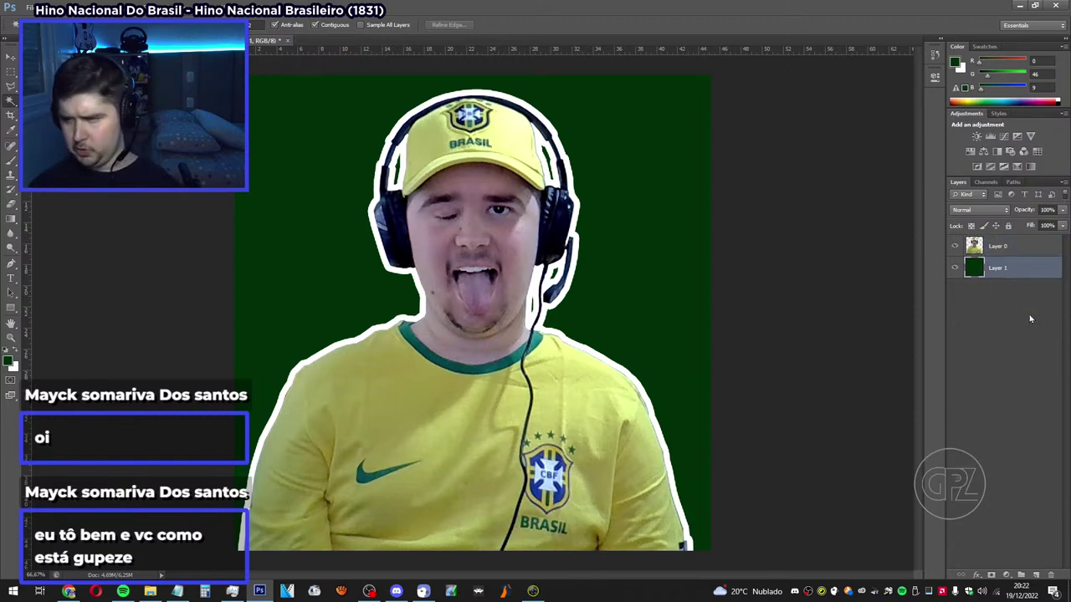
key(Delete)
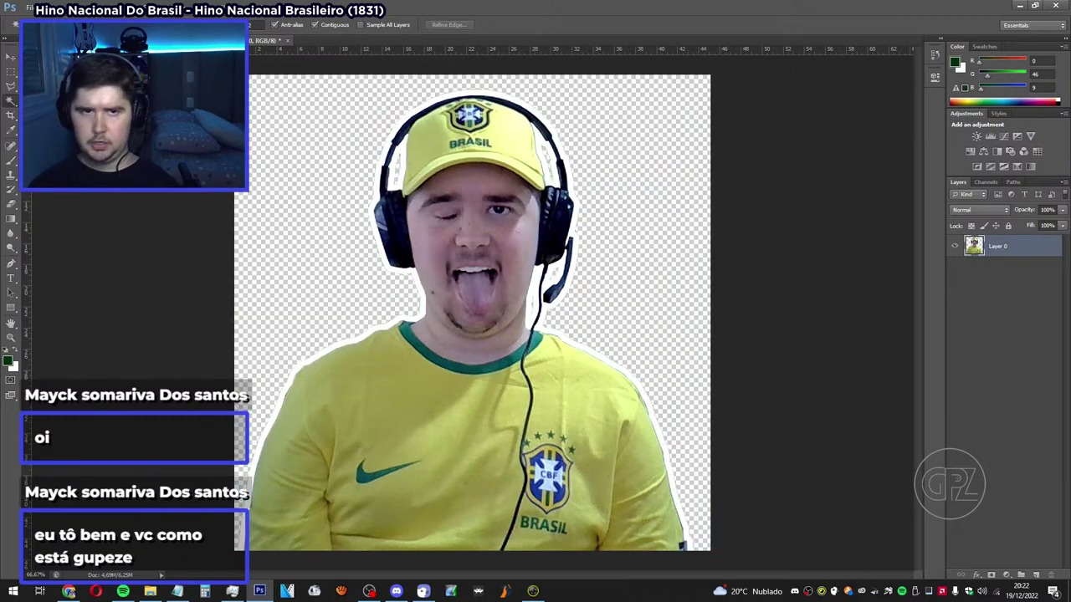
Close the cut-out photo document without saving changes.
click(287, 41)
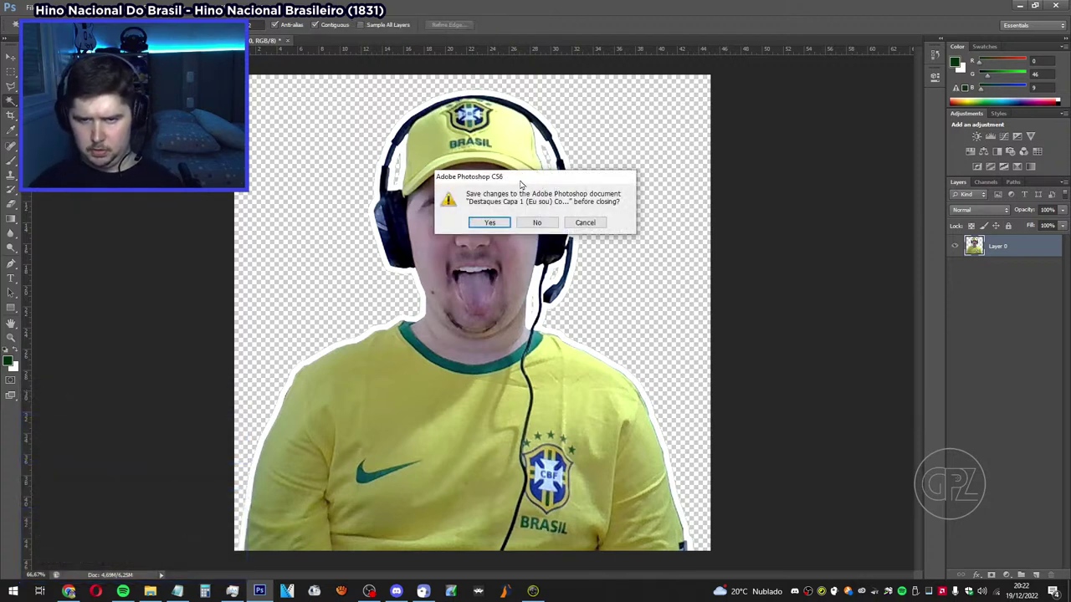
drag(520, 183, 525, 195)
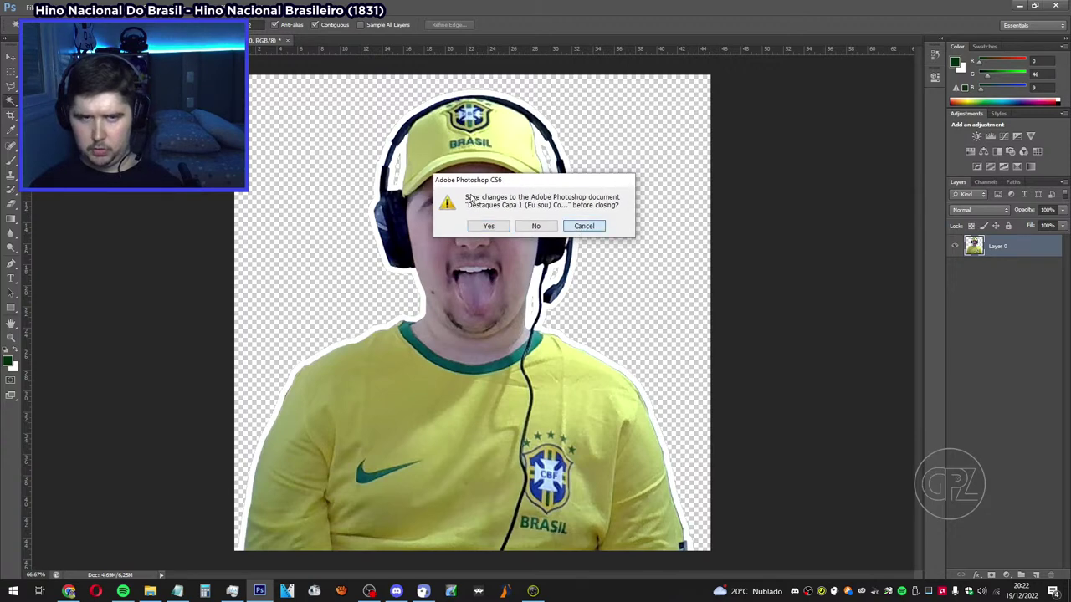
click(588, 233)
click(287, 42)
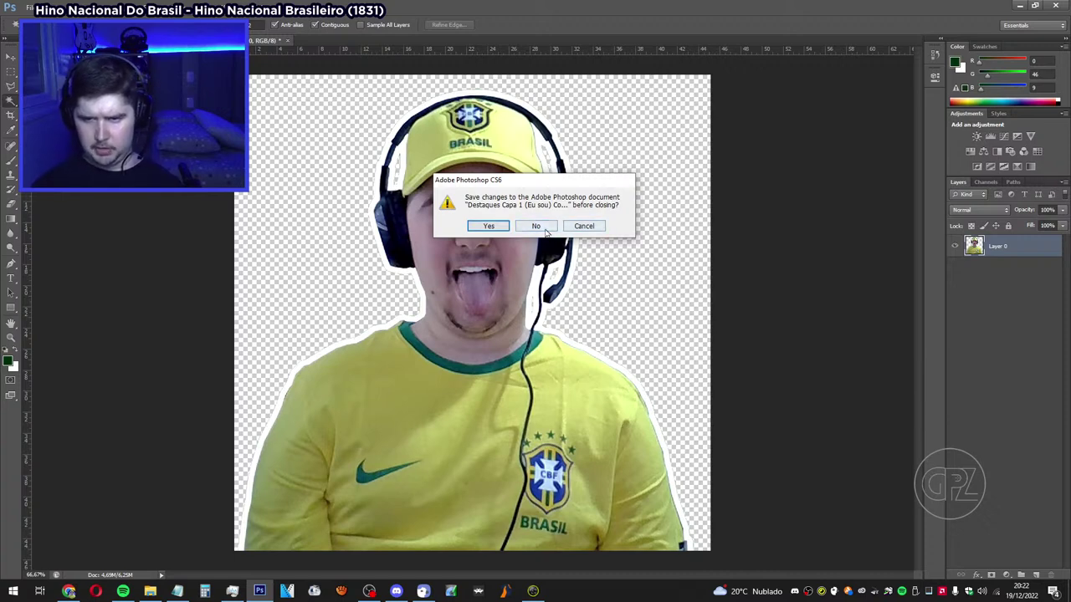
click(545, 232)
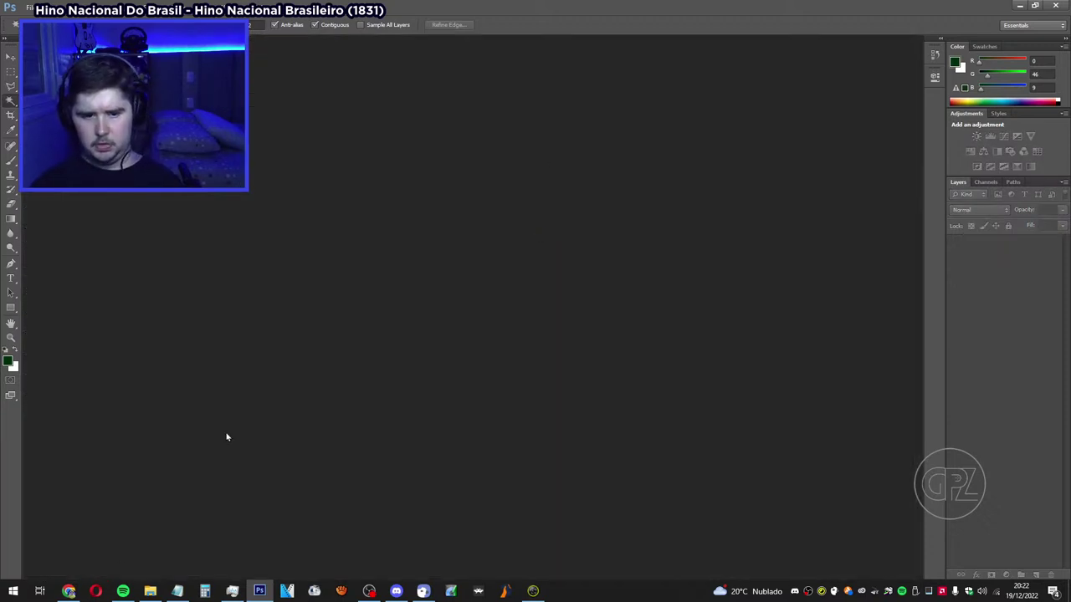
click(149, 590)
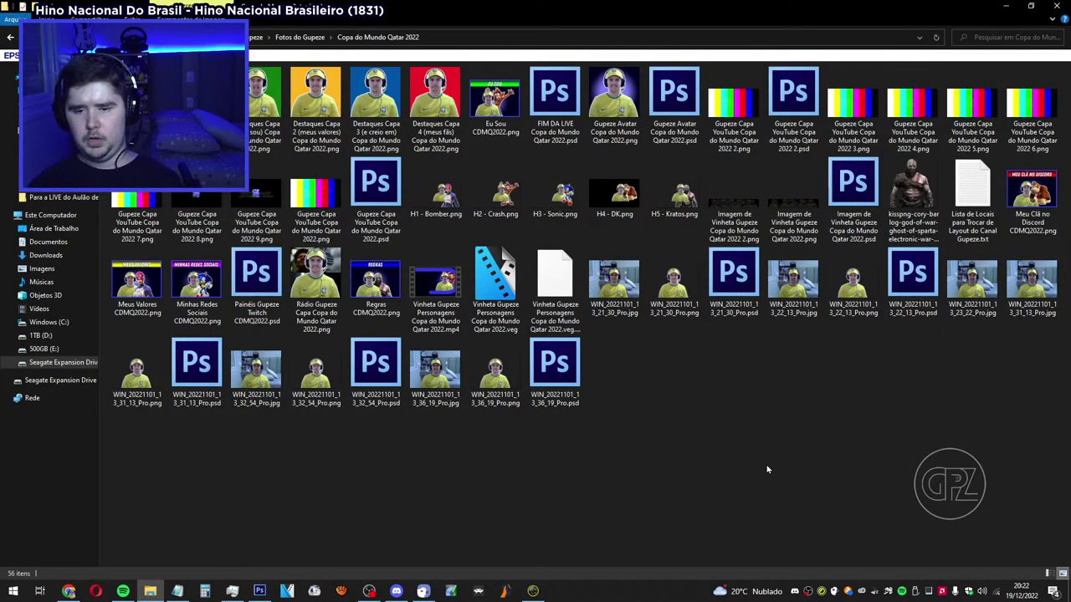
key(alt+Tab)
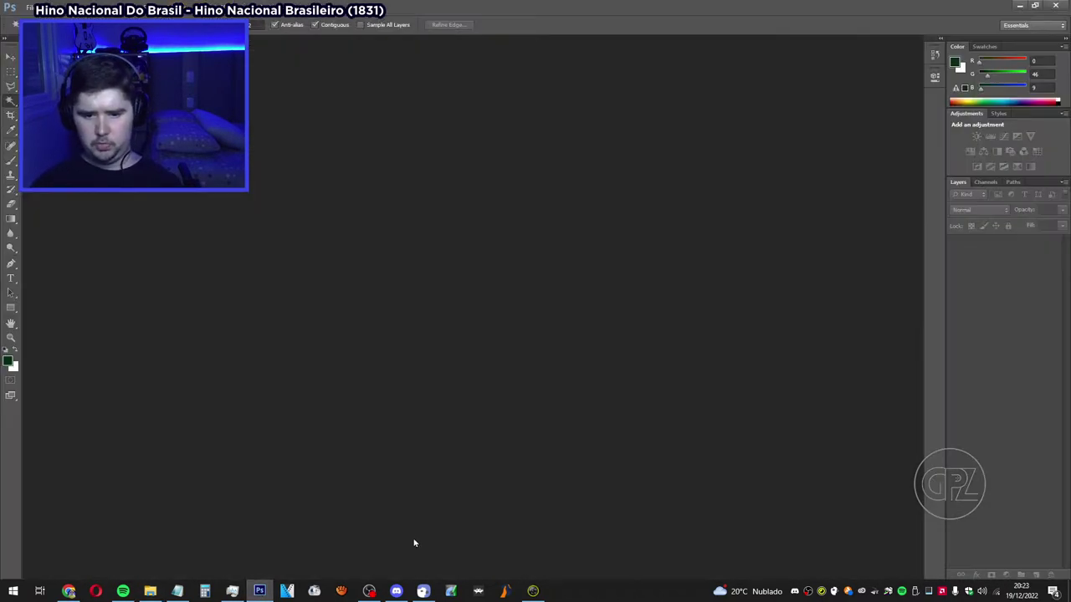
click(177, 590)
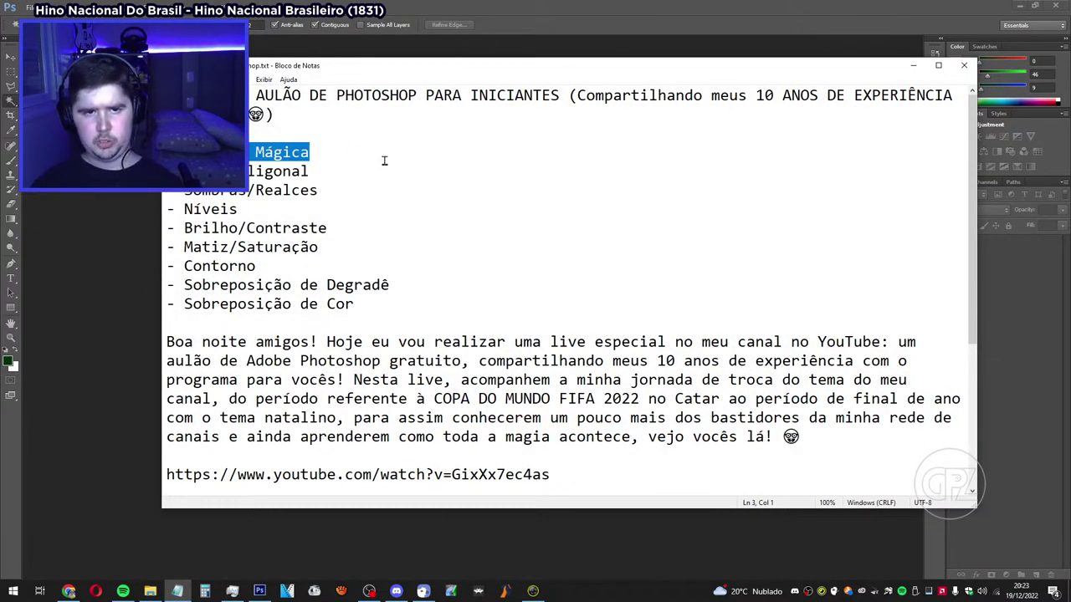
click(332, 170)
key(shift+Left)
key(shift+Left)
key(shift+Left)
key(shift+Left)
key(shift+Left)
key(shift+Left)
key(shift+Left)
key(shift+Left)
key(shift+Left)
key(shift+Left)
key(shift+Left)
key(shift+Left)
key(shift+Left)
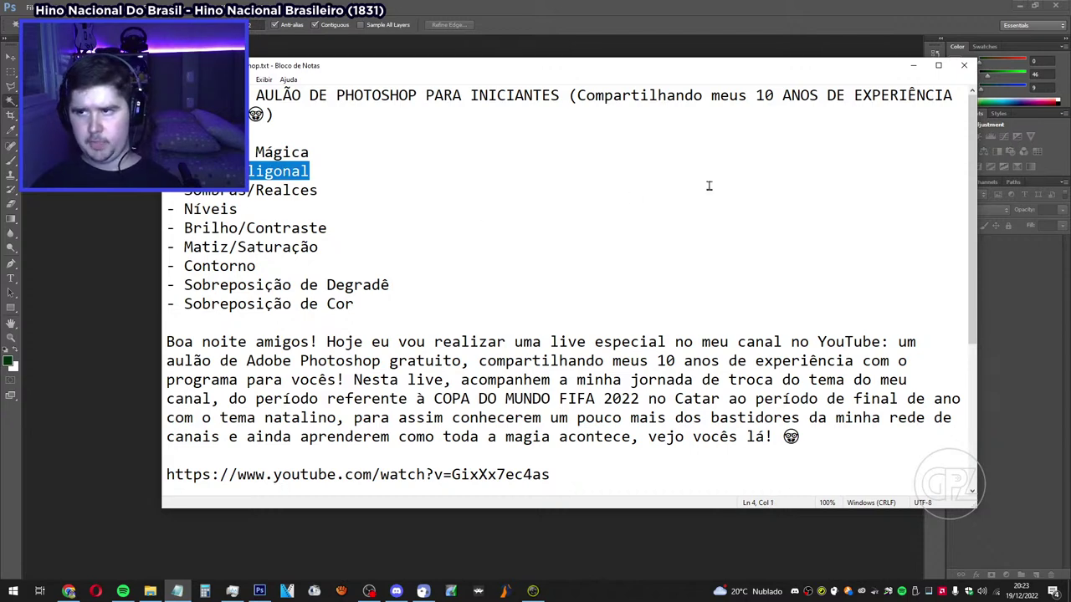
Hide the Notepad checklist and bring up File Explorer's Copa do Mundo Qatar 2022 folder.
click(915, 66)
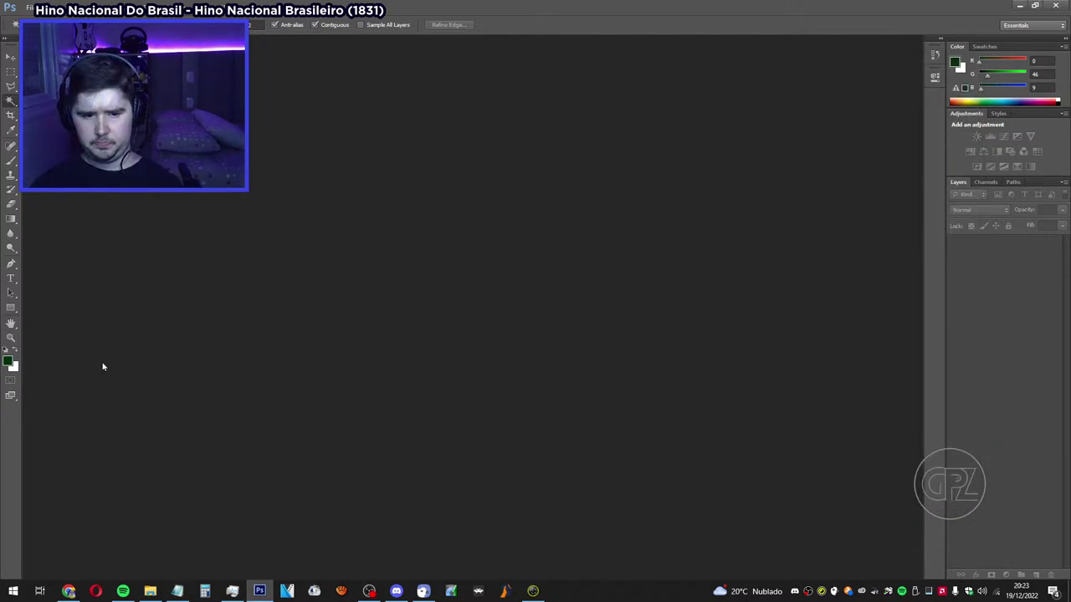
key(alt+Tab)
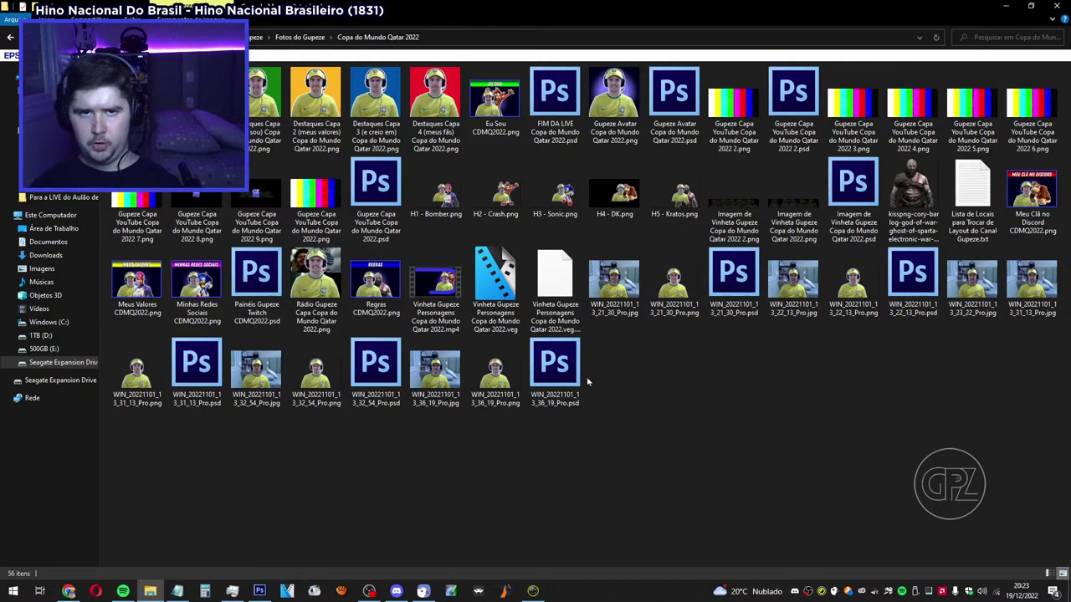
Go up from Copa do Mundo Qatar 2022 to the parent Fotos do Gupeze folder.
click(323, 46)
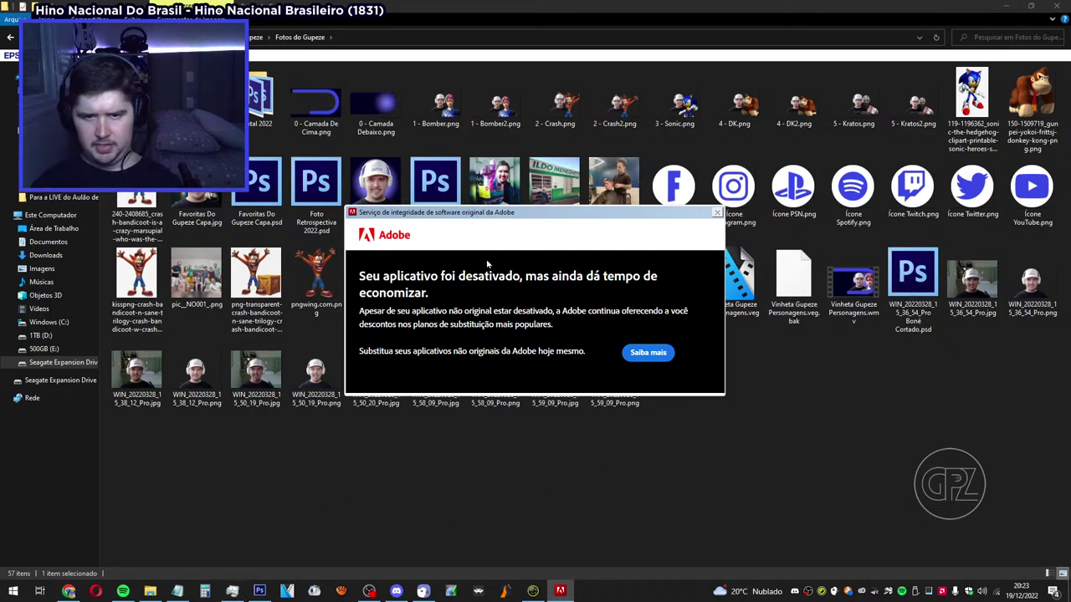
End the Adobe software-integrity popup's task in Task Manager and return to Photoshop.
click(233, 590)
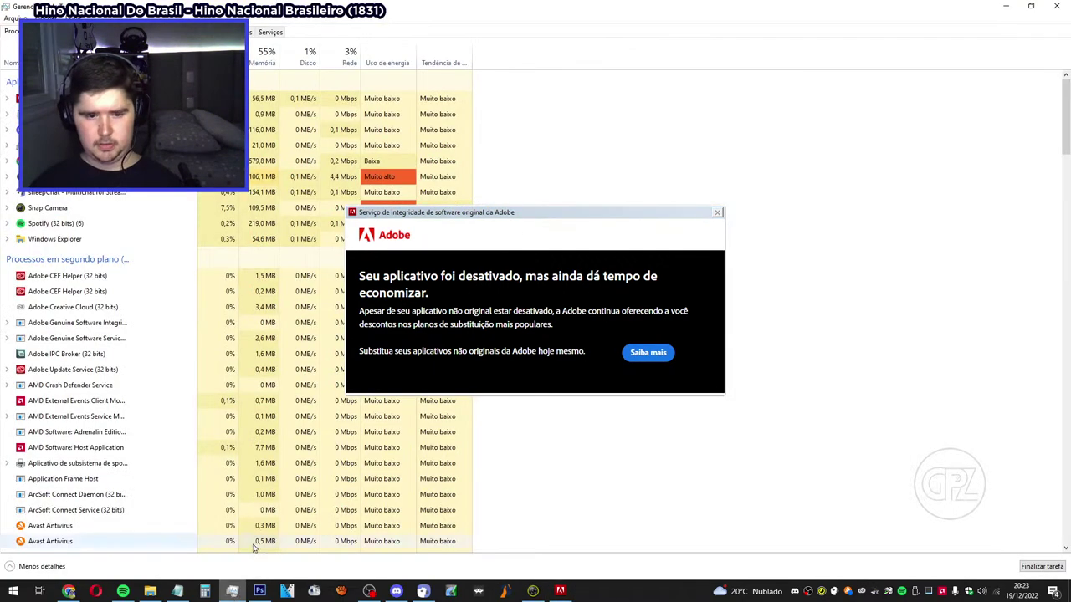
click(260, 590)
click(718, 213)
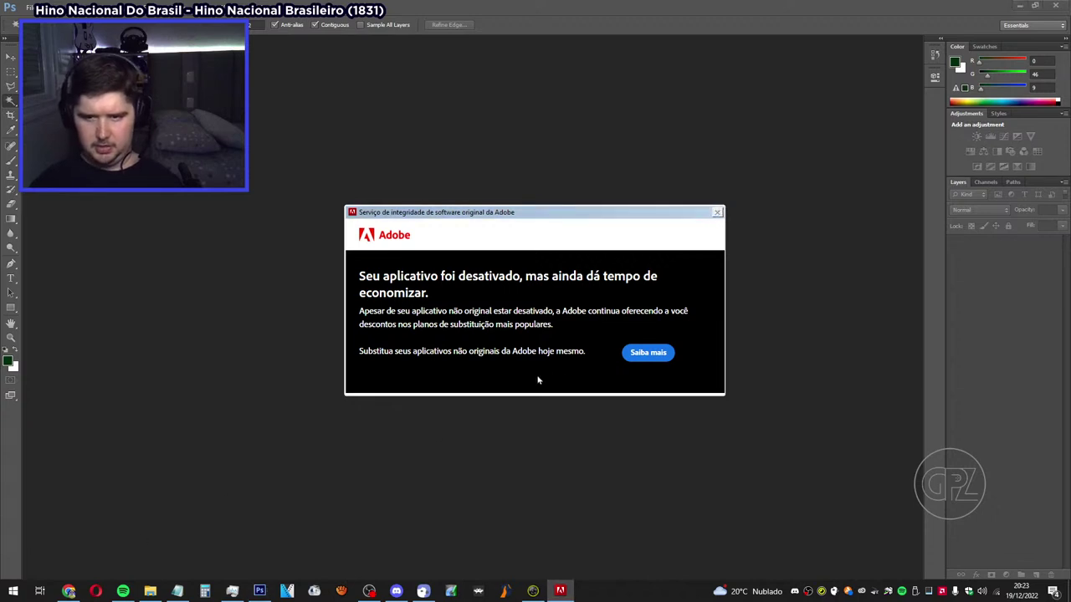
click(234, 587)
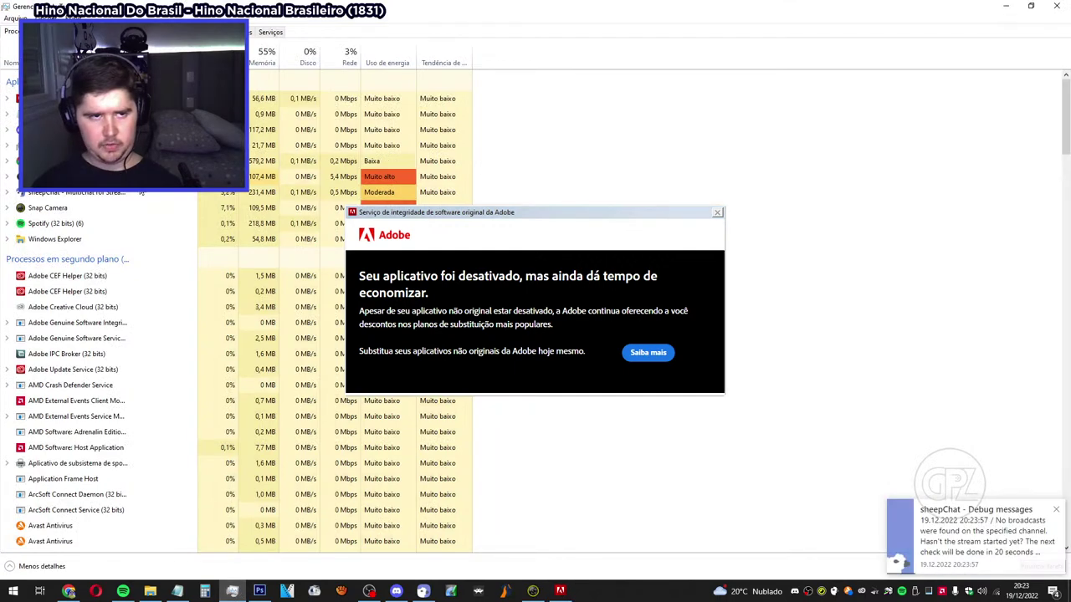
right_click(131, 99)
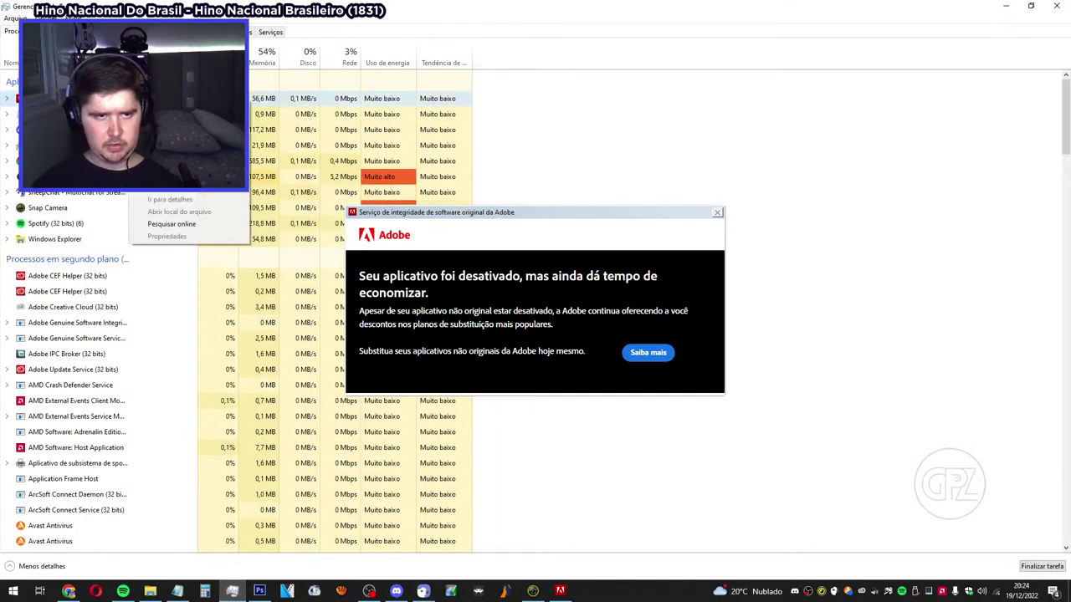
click(180, 146)
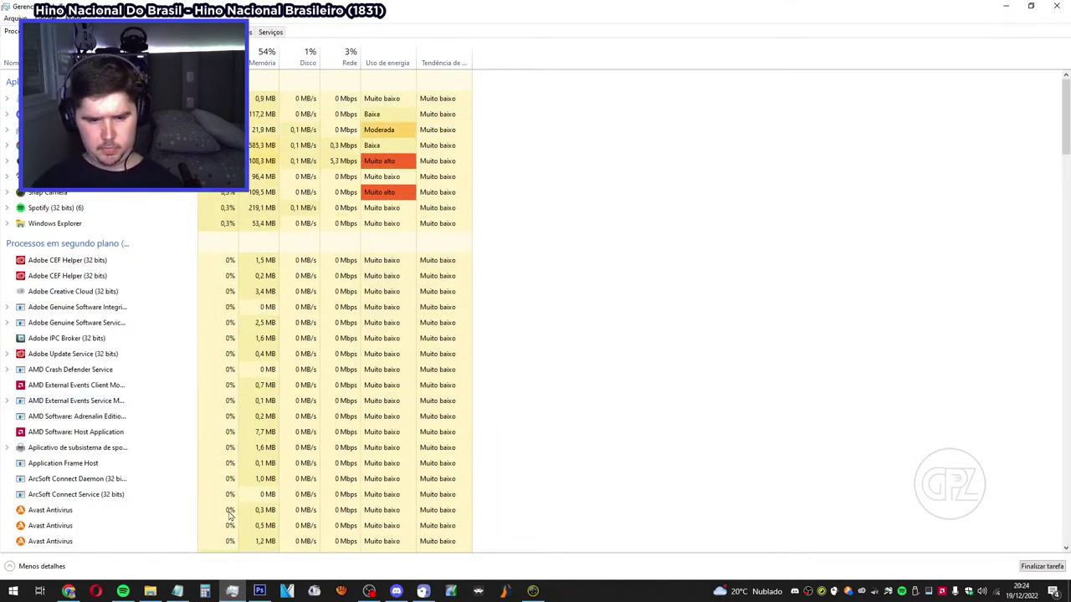
click(258, 592)
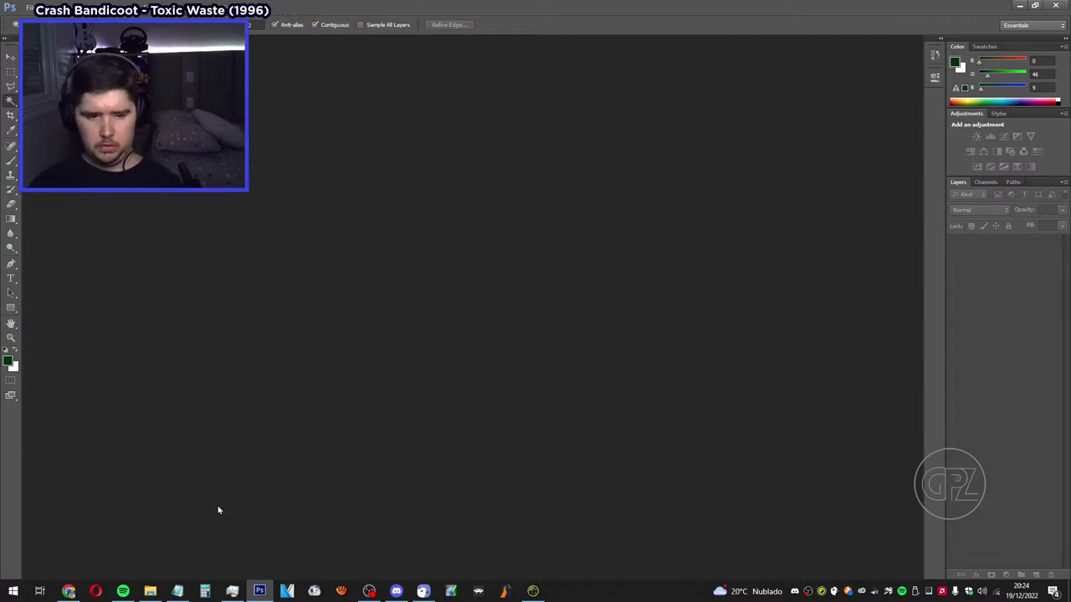
Open the Natal 2022 folder inside Fotos do Gupeze in File Explorer.
click(150, 592)
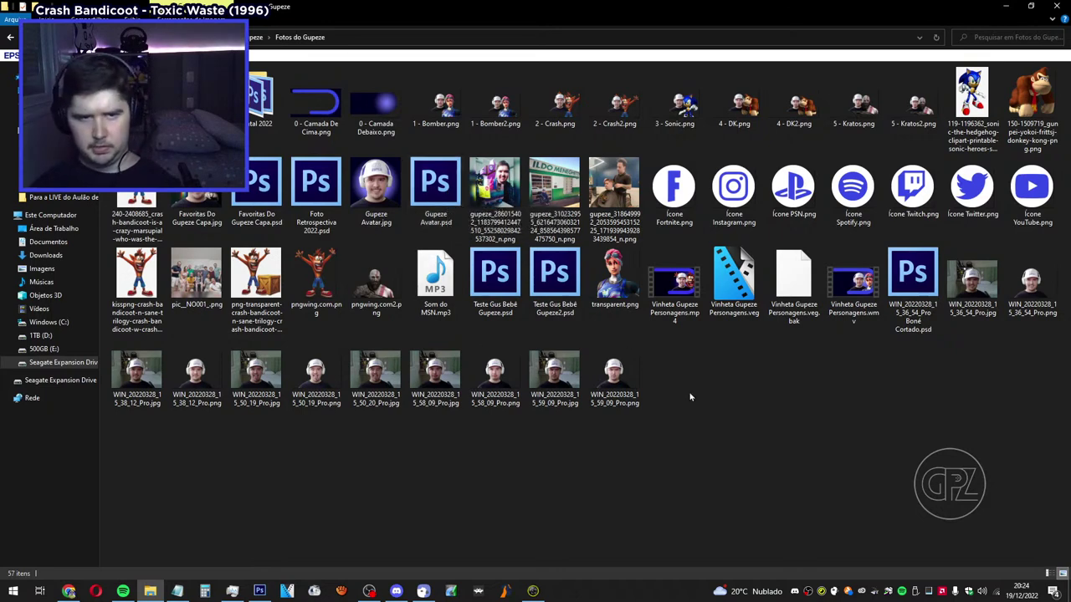
double_click(279, 129)
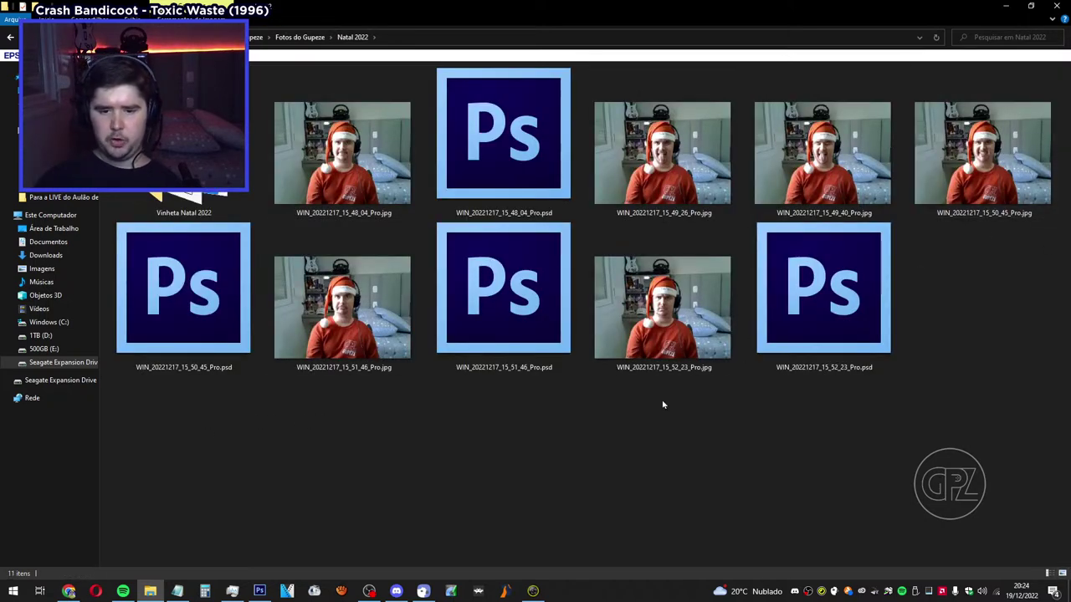
key(super)
text(ca)
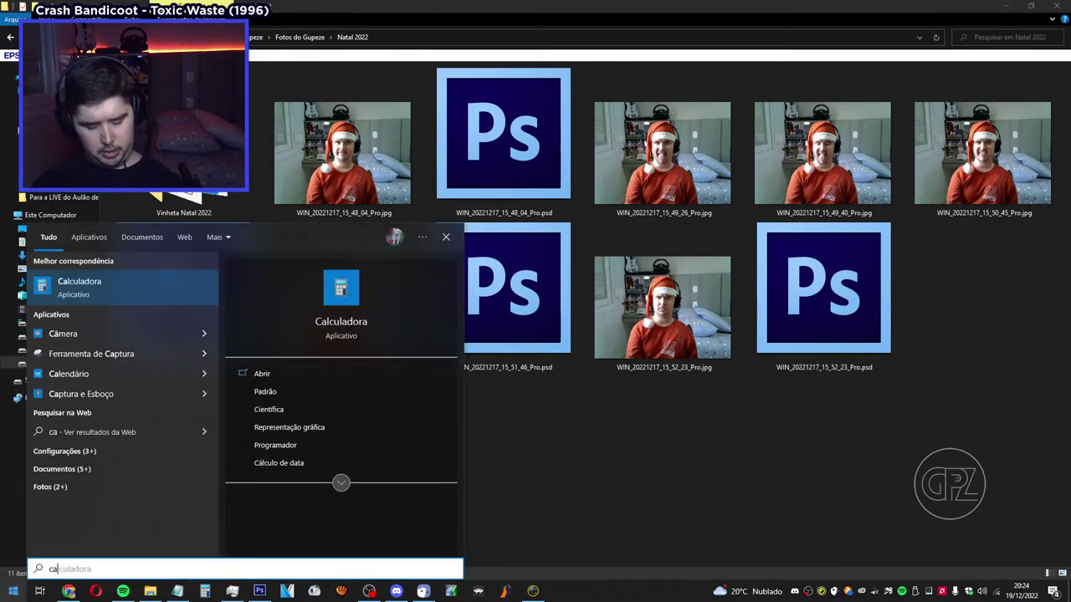
text(mera)
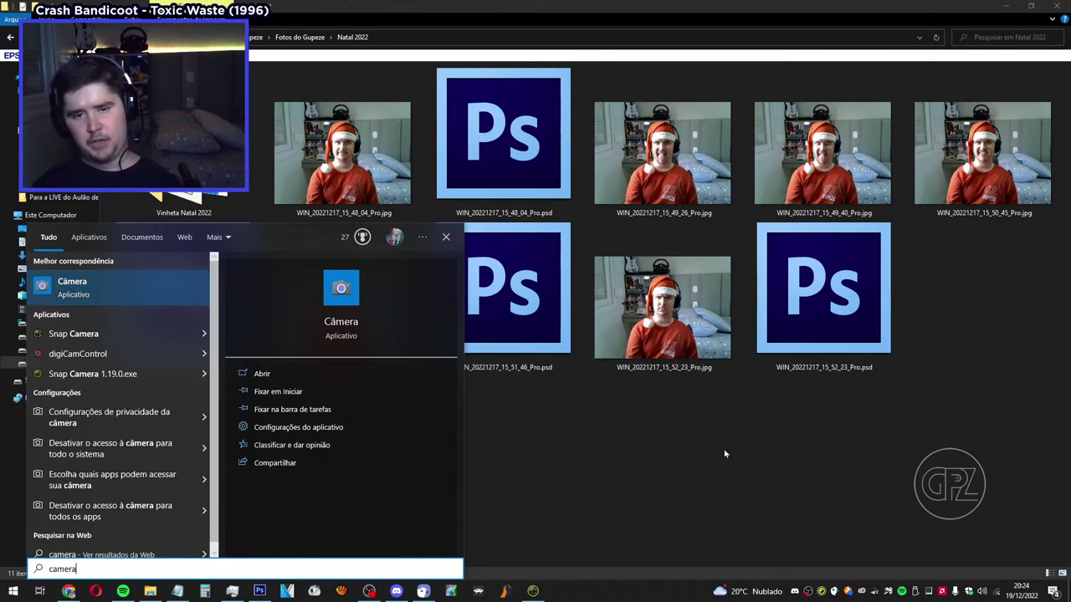
click(602, 458)
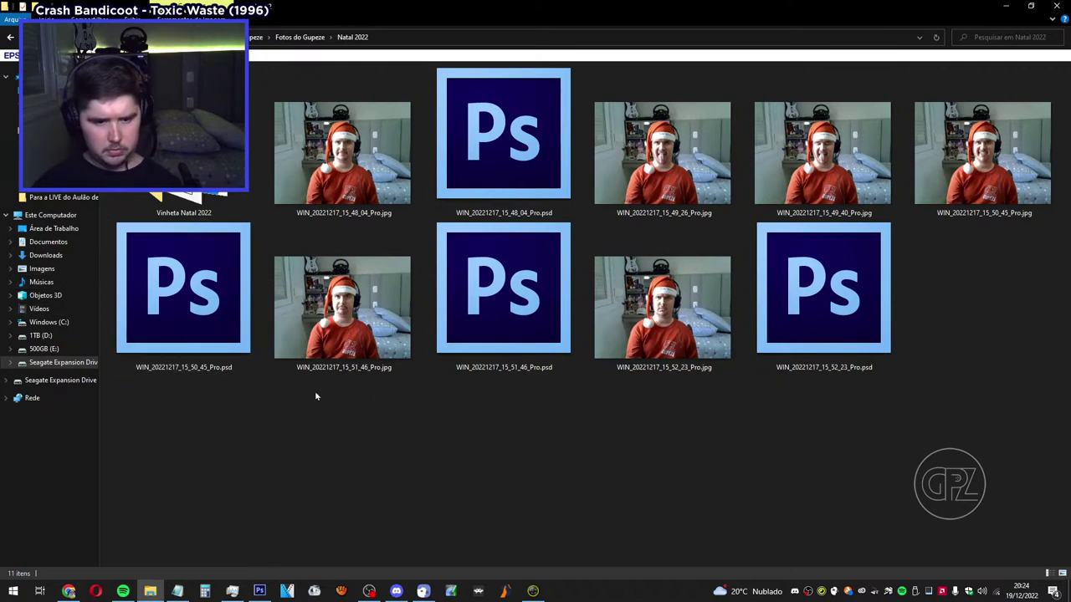
click(259, 591)
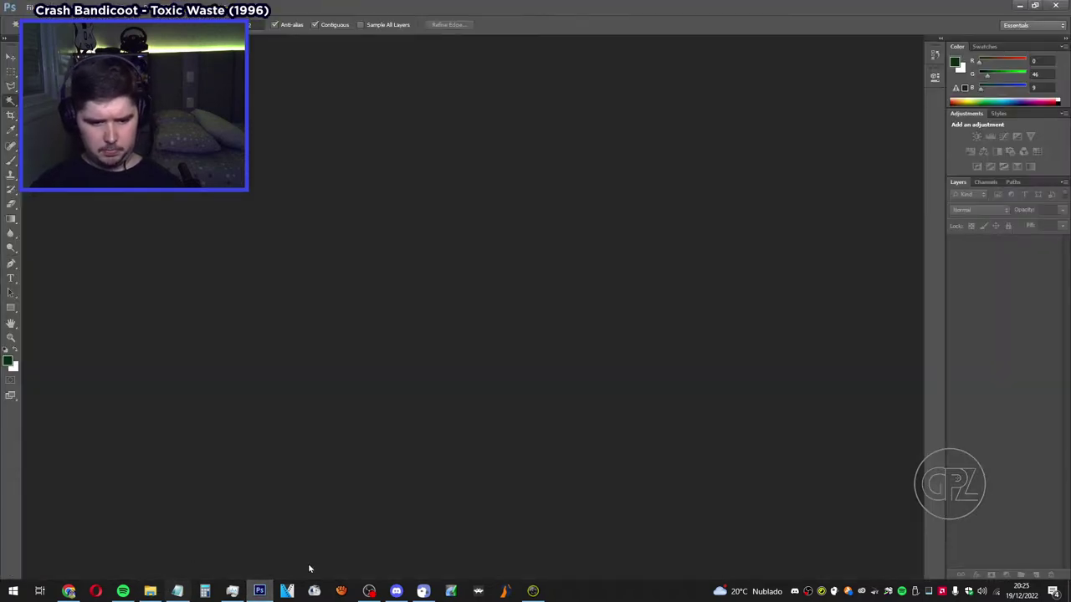
click(369, 592)
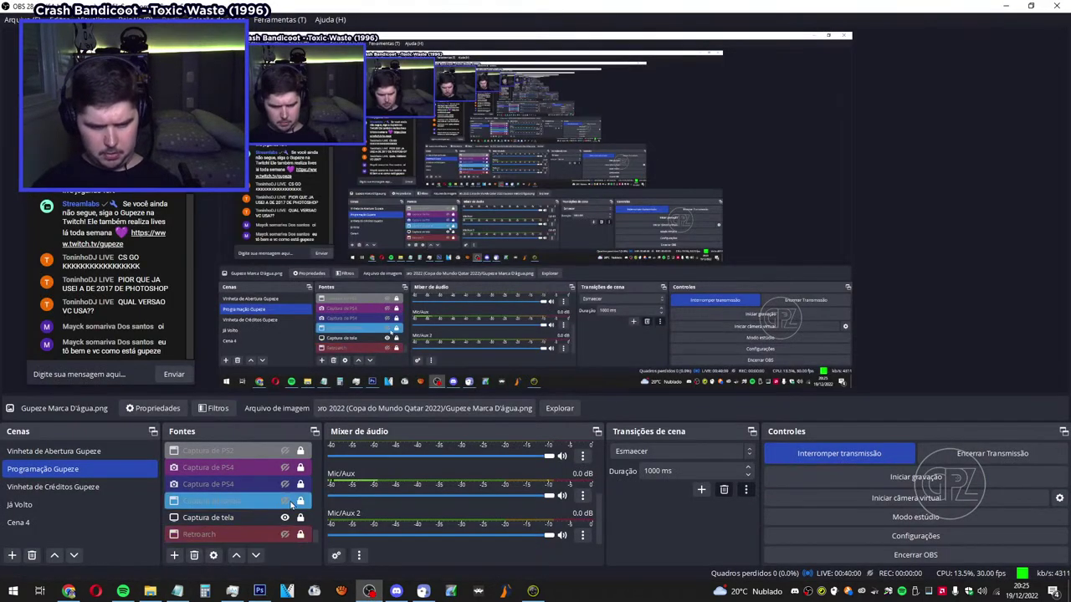
click(259, 591)
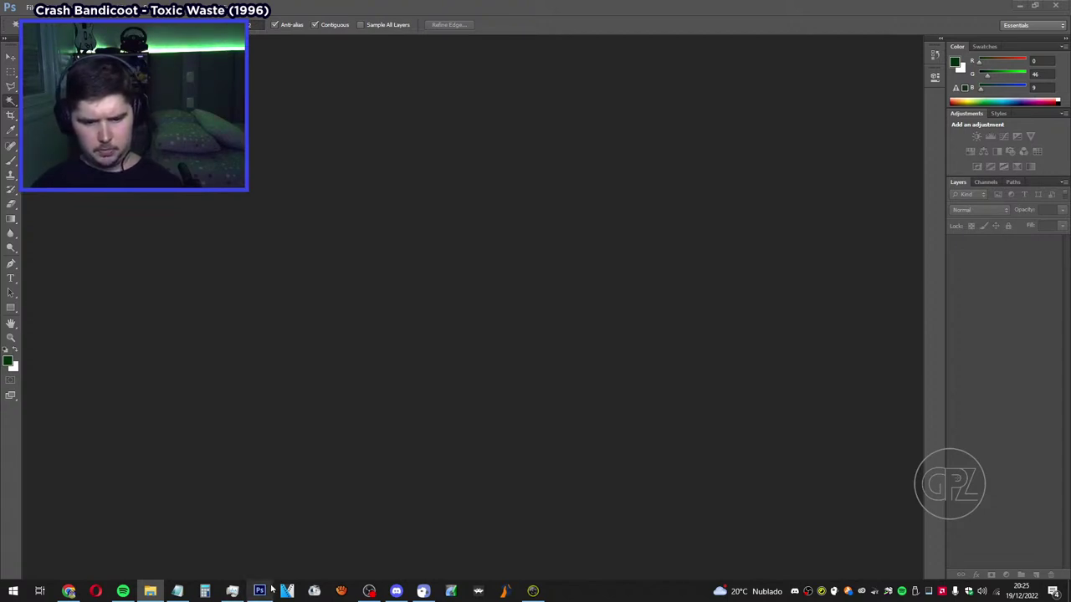
click(375, 593)
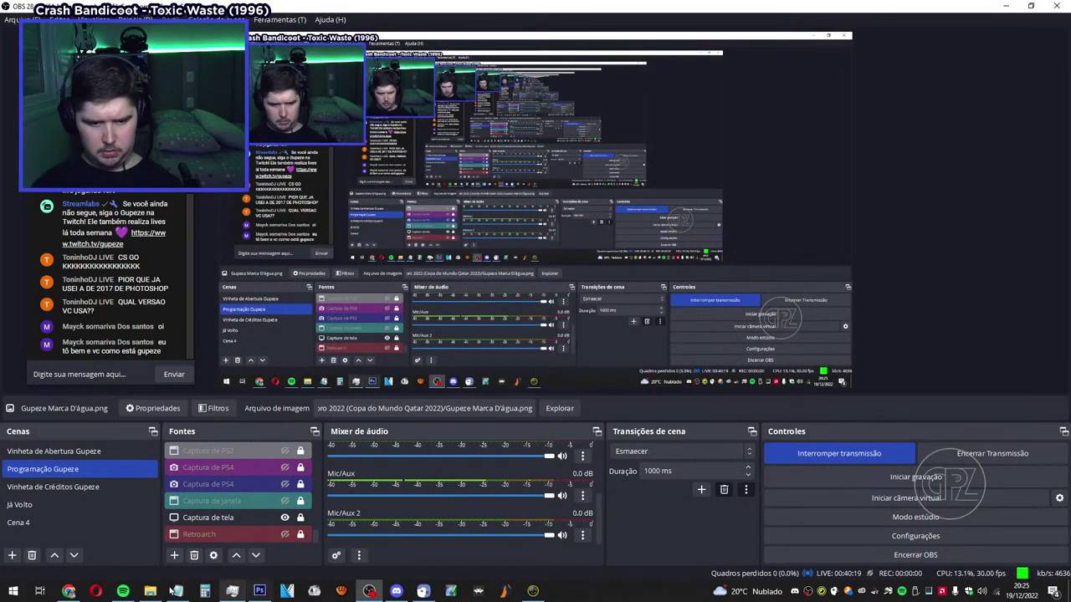
click(150, 592)
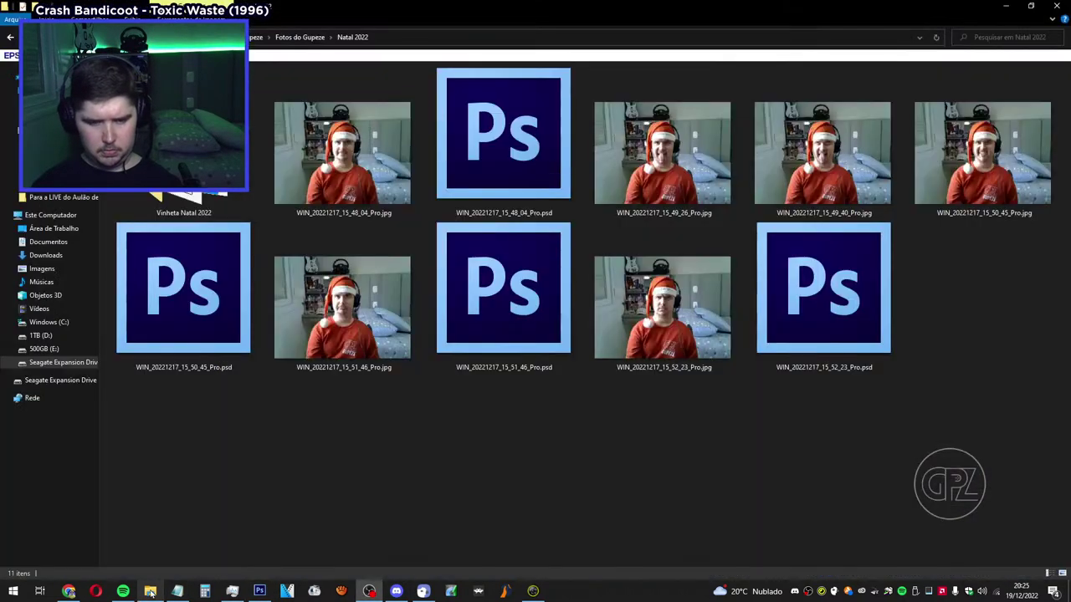
Browse the Imagens da Câmera photos, then go back to the Natal 2022 folder.
click(57, 271)
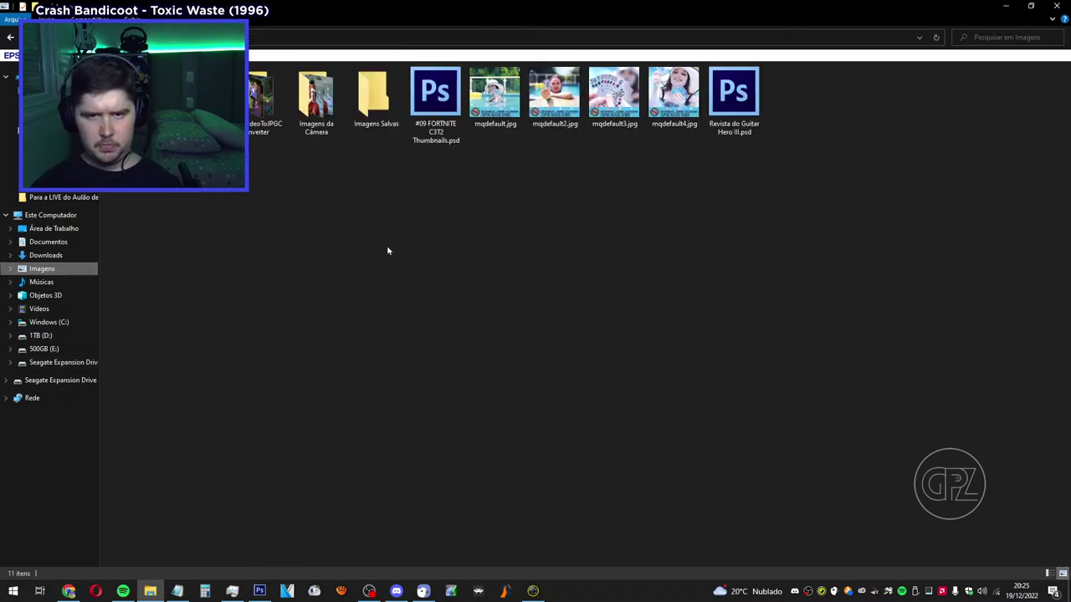
double_click(322, 117)
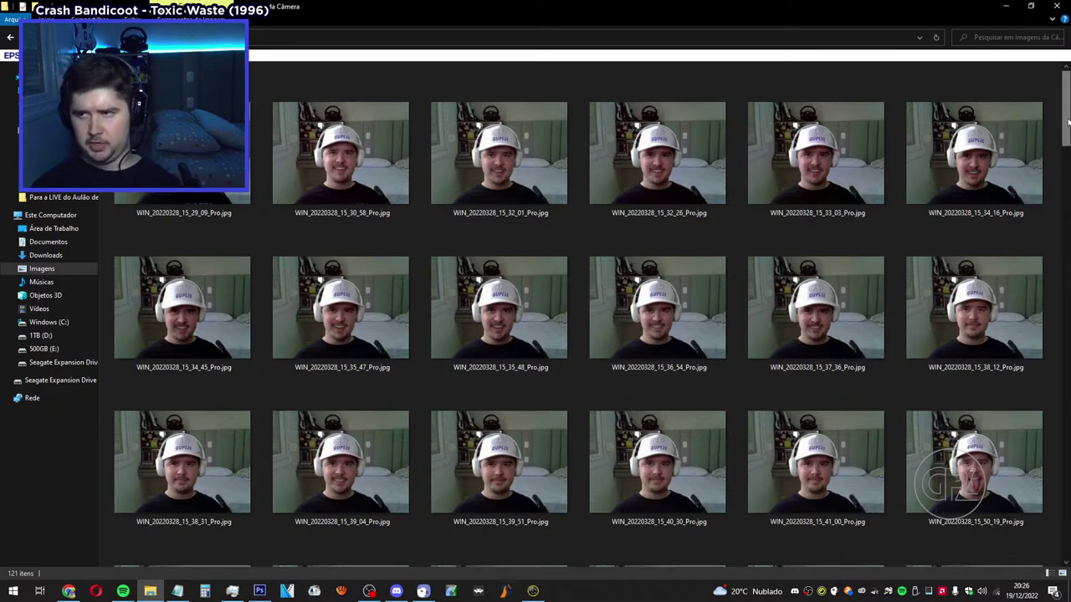
scroll(1064, 117, down, 2)
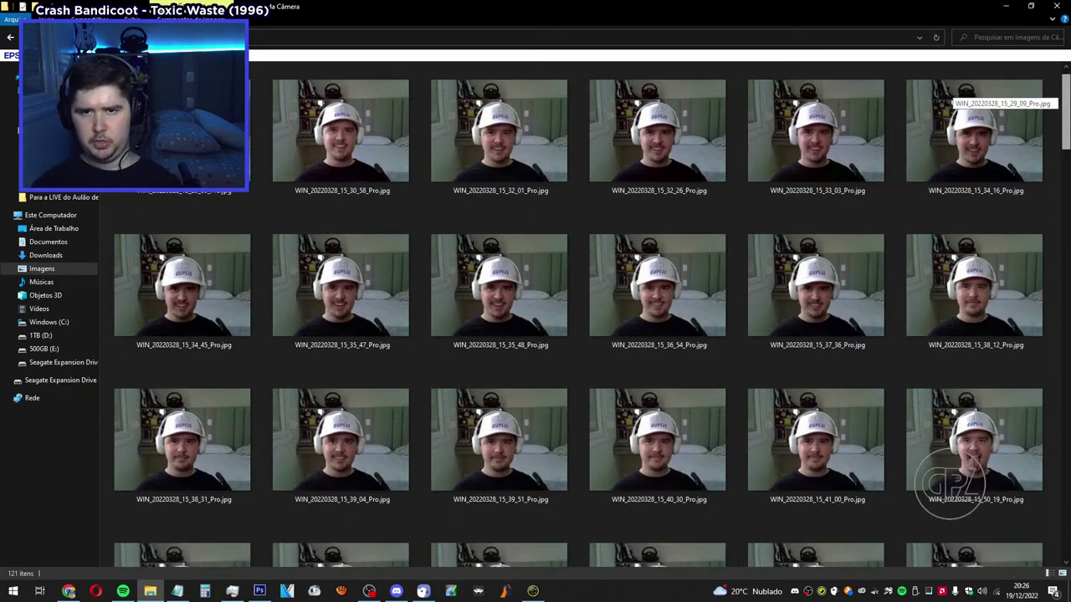
scroll(1064, 118, down, 3)
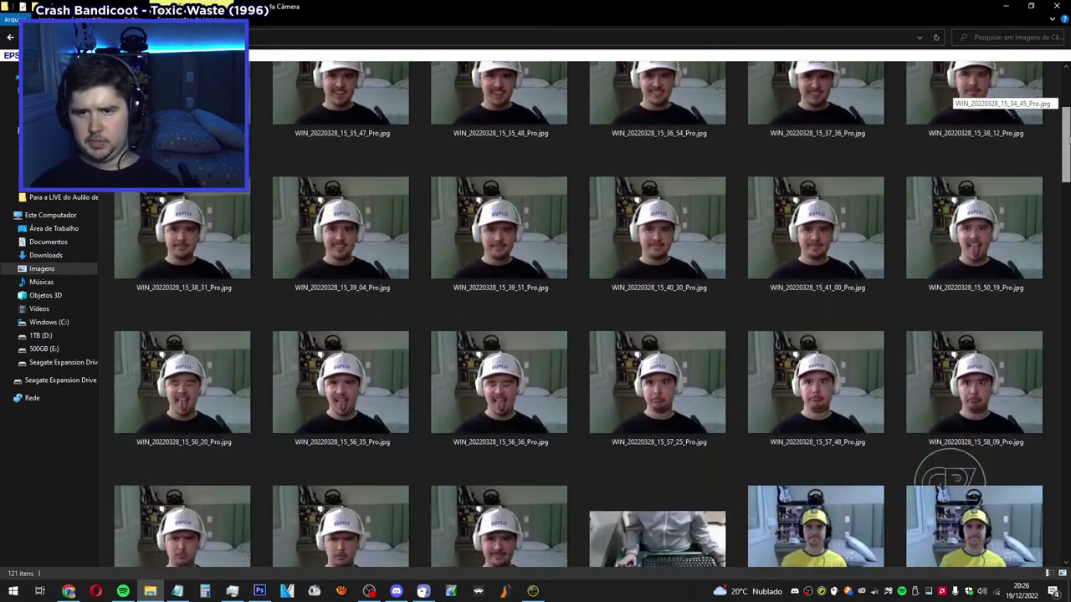
scroll(1064, 117, down, 1)
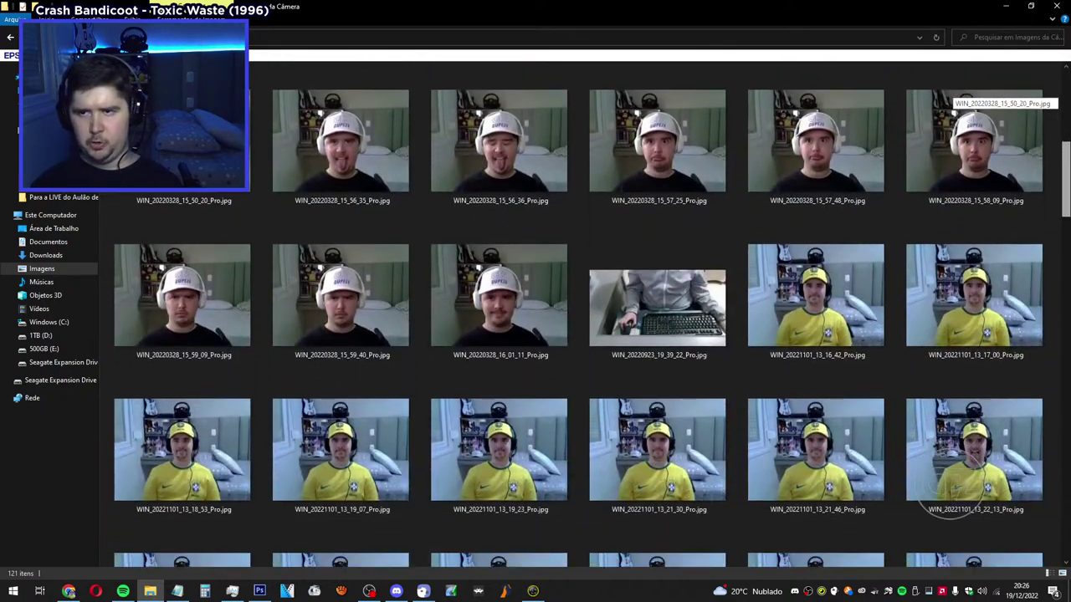
scroll(1064, 117, up, 1)
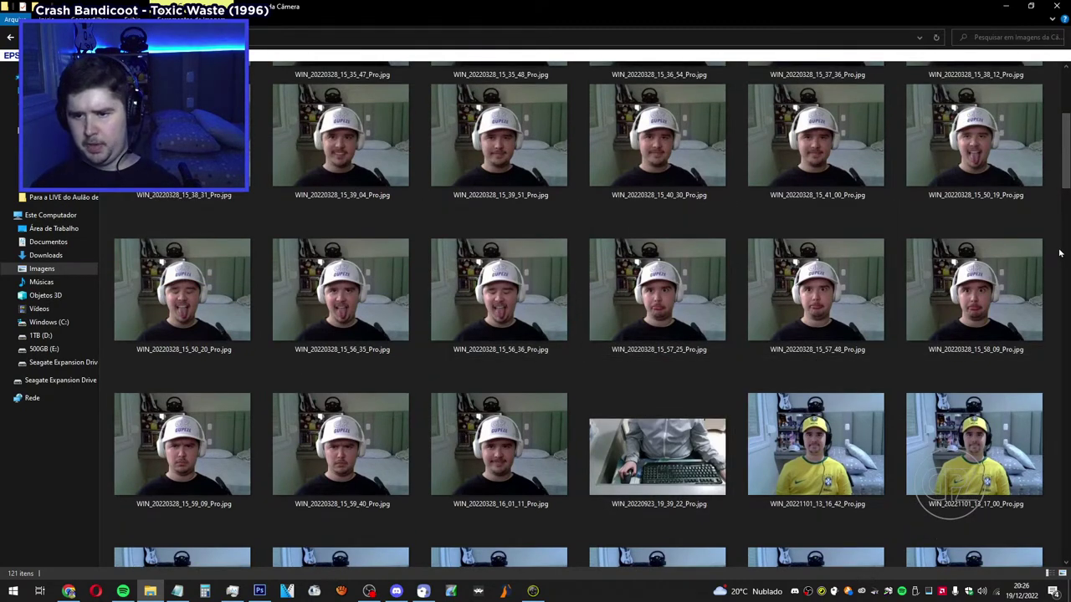
scroll(962, 159, up, 1)
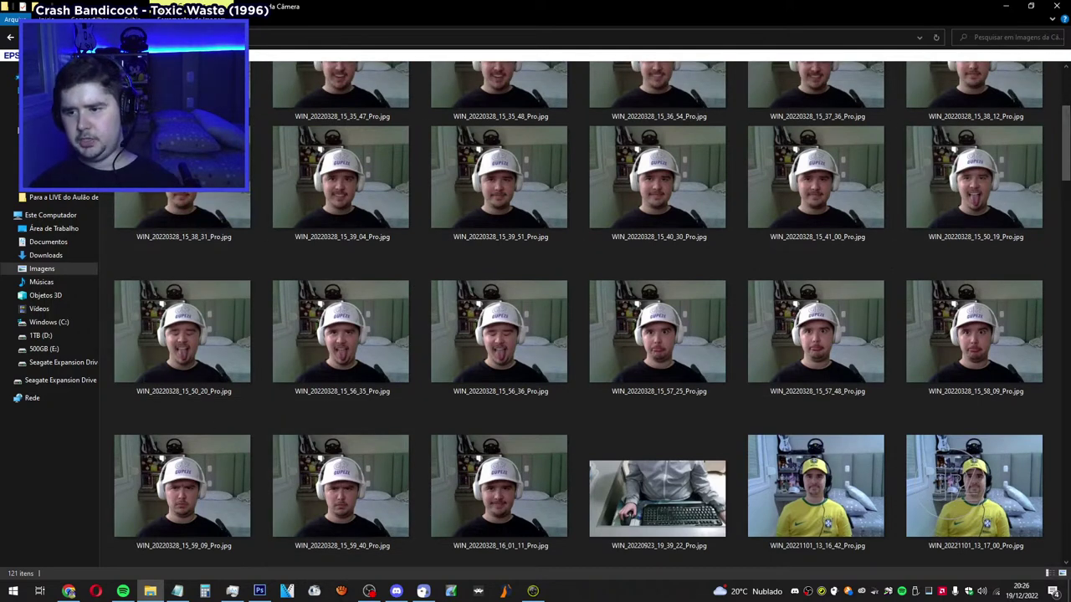
click(11, 38)
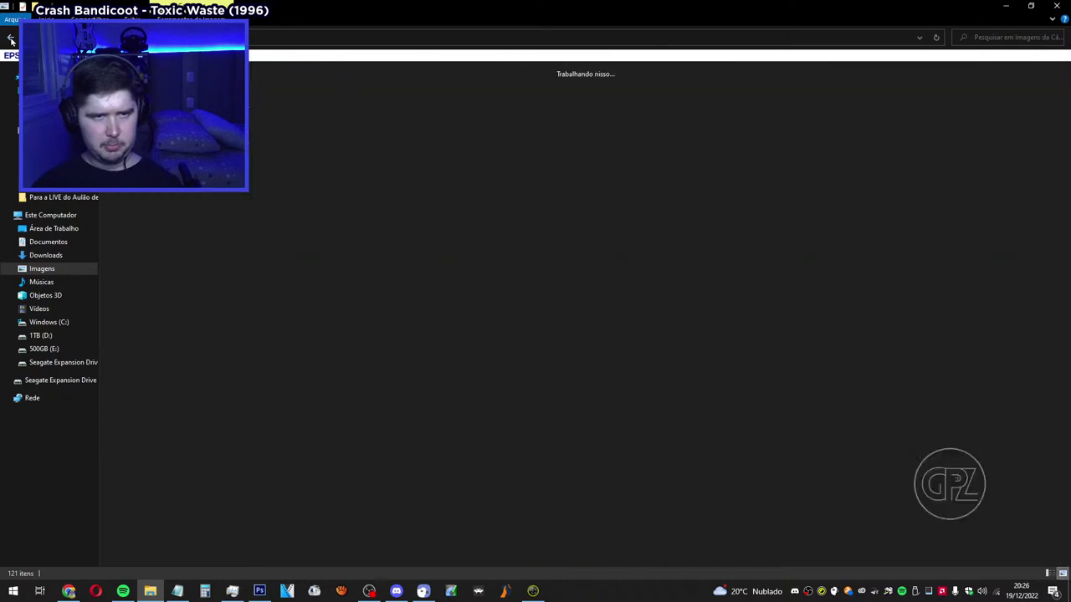
click(11, 38)
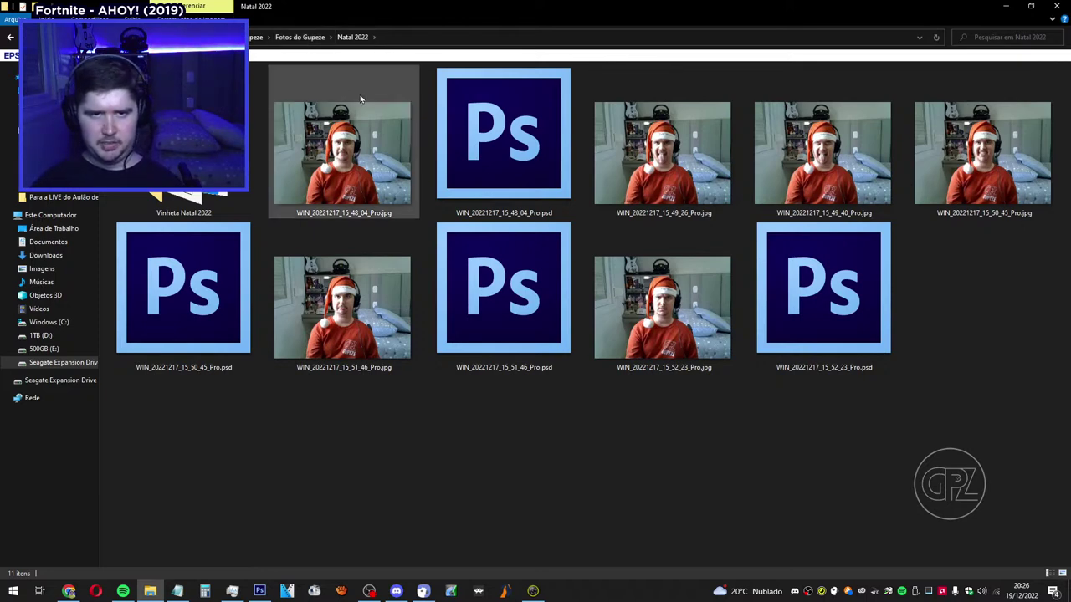
Open the Halloween 2022 folder from Fotos do Gupeze and view it as large icons.
click(301, 37)
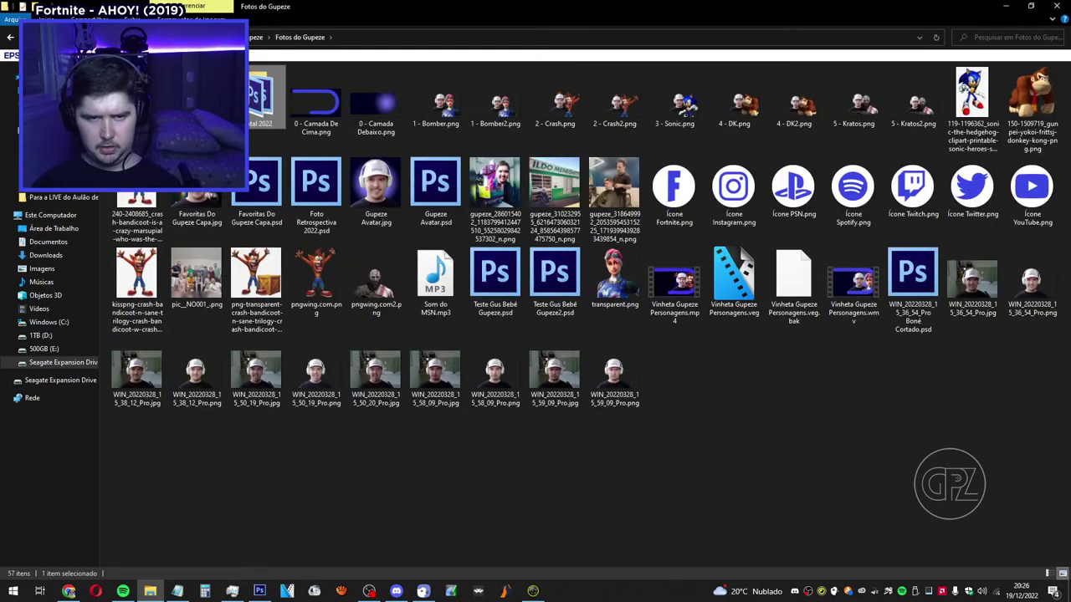
key(Left)
key(Return)
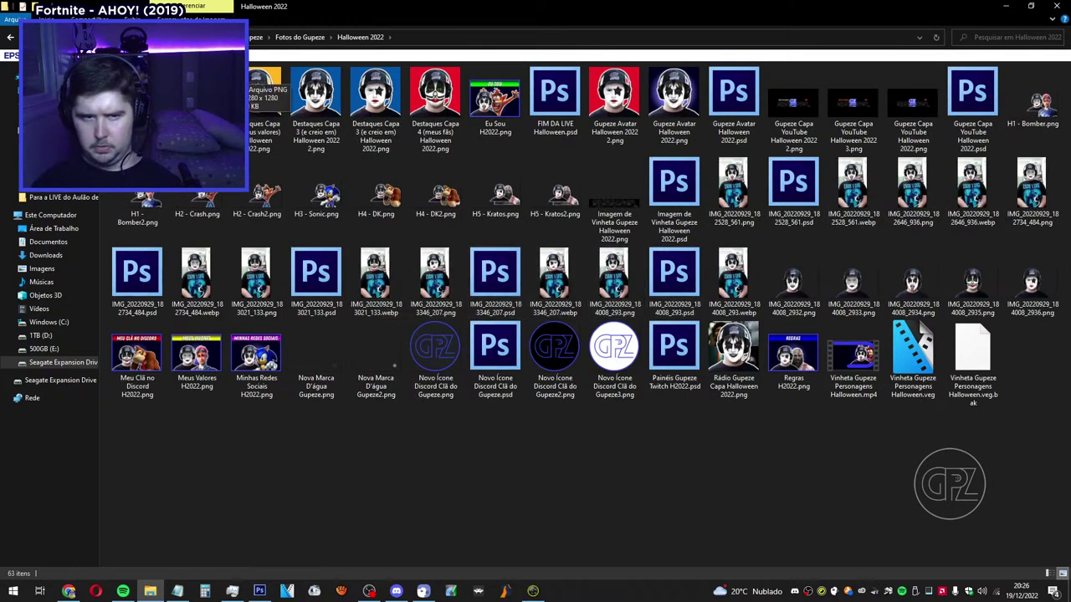
click(130, 18)
click(230, 36)
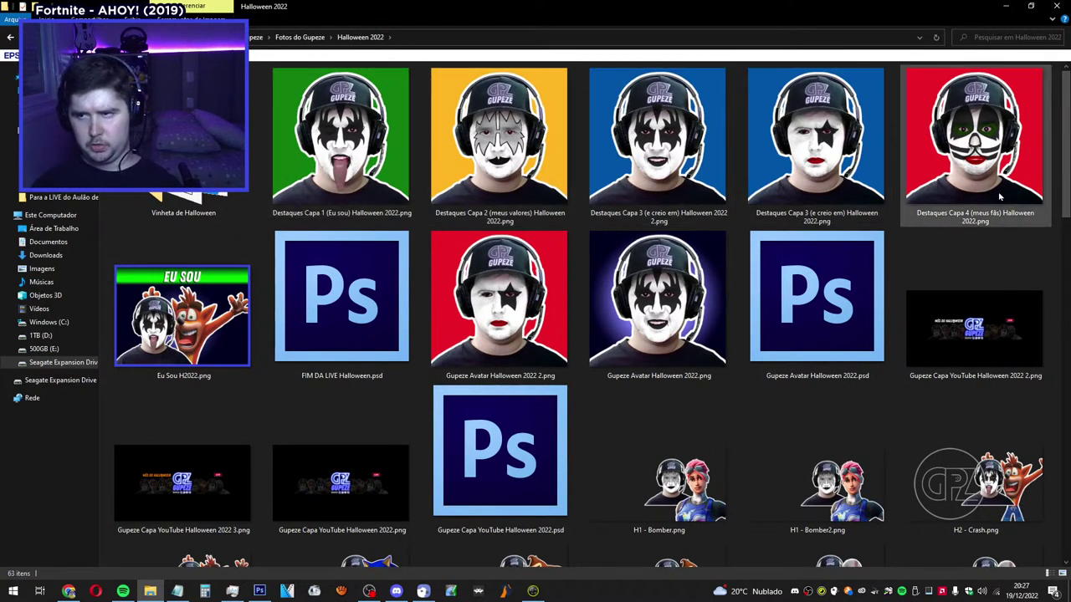
Scroll through the Halloween 2022 images, then return to Fotos do Gupeze.
scroll(585, 180, down, 1)
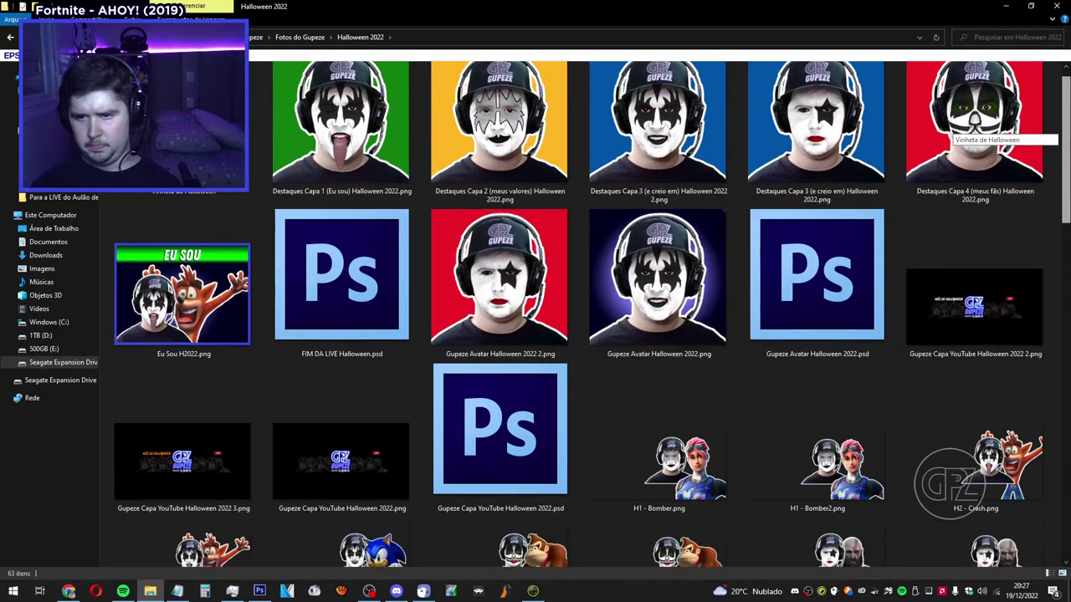
scroll(586, 180, up, 1)
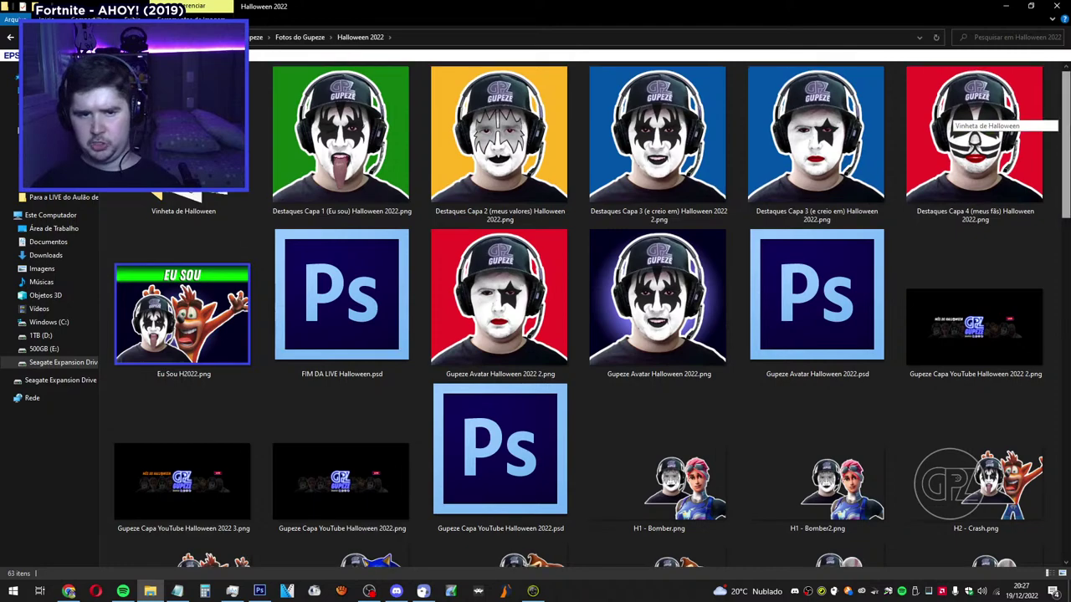
scroll(586, 315, down, 3)
scroll(585, 315, down, 5)
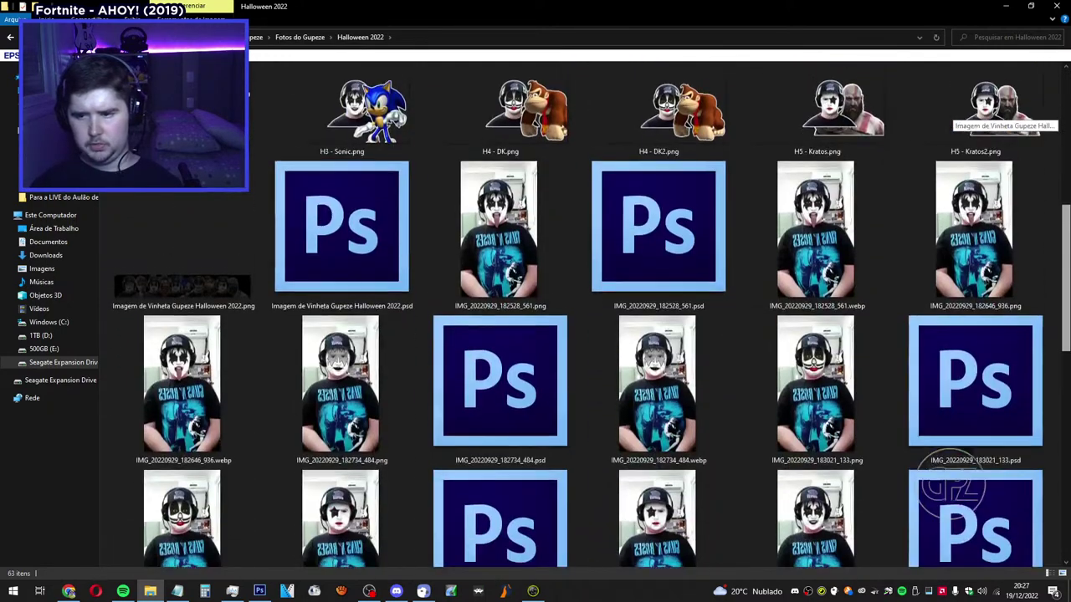
scroll(585, 315, down, 1)
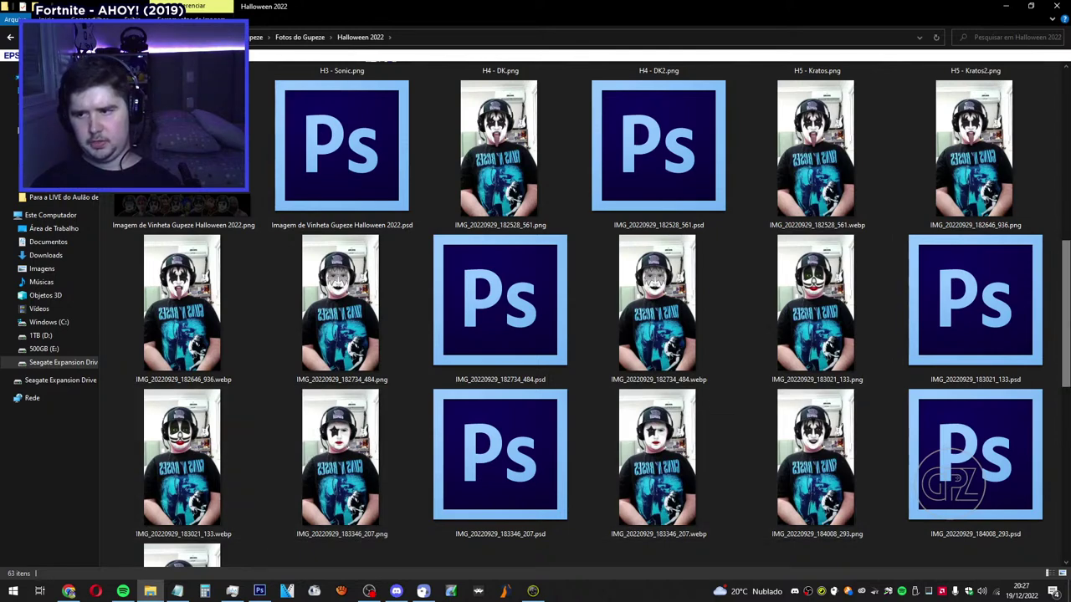
scroll(953, 316, down, 3)
scroll(952, 314, down, 1)
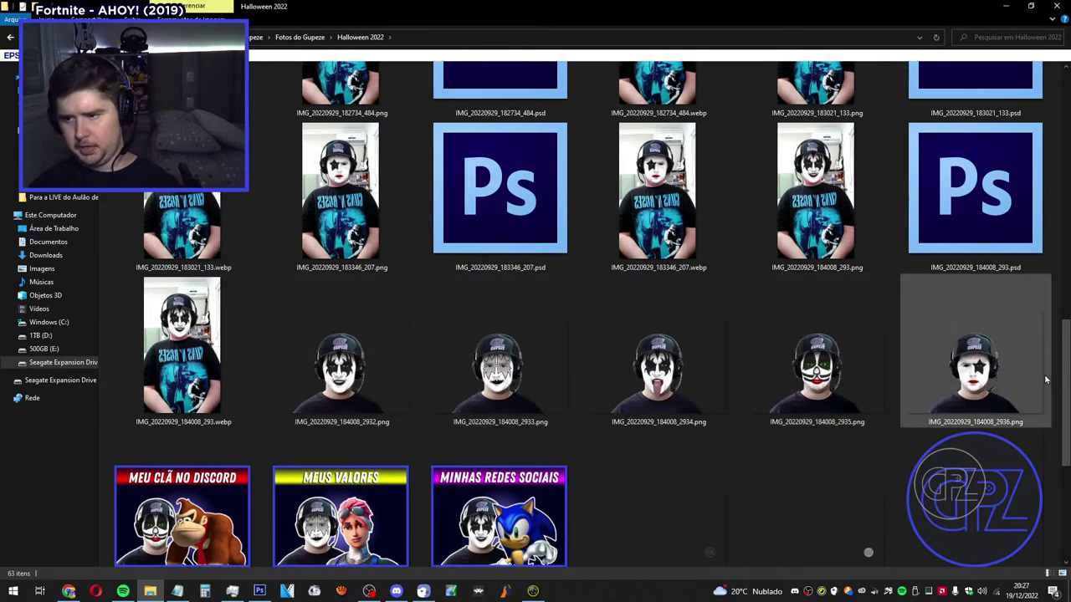
scroll(953, 374, down, 2)
scroll(954, 374, down, 1)
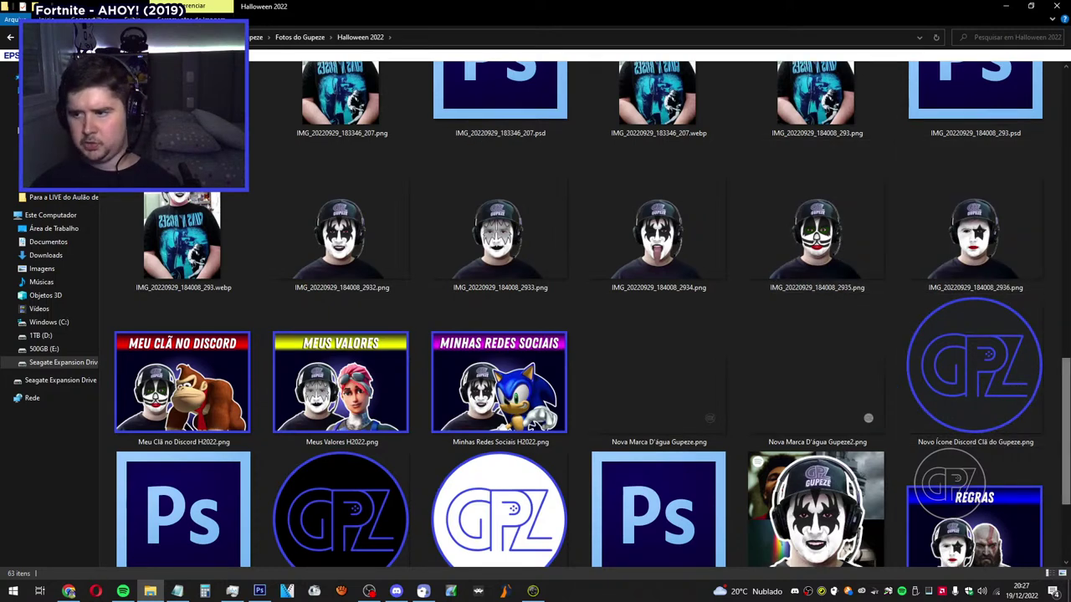
scroll(954, 409, down, 3)
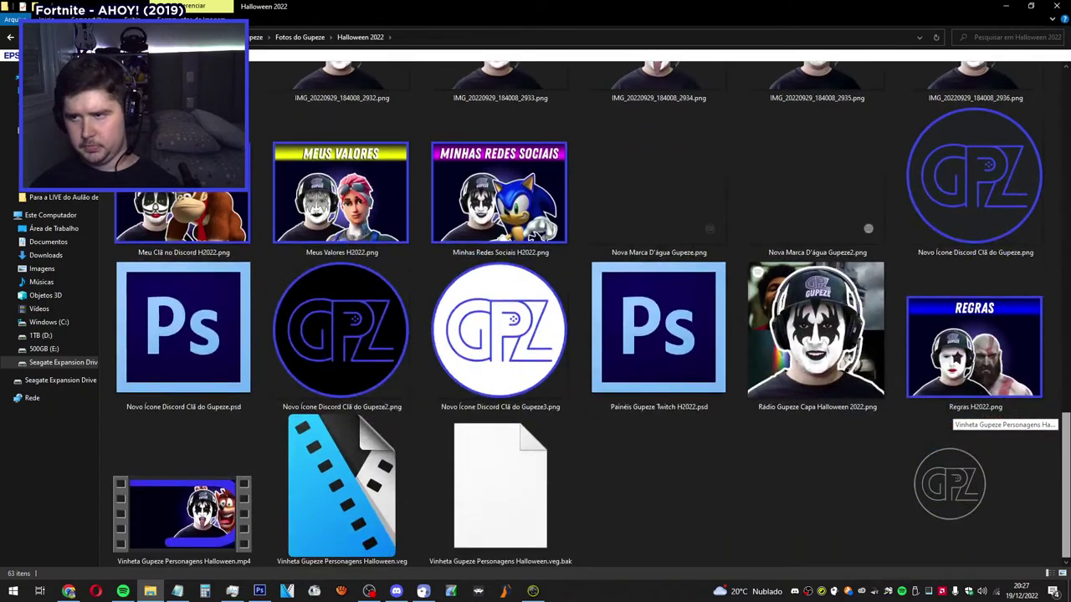
scroll(953, 414, up, 10)
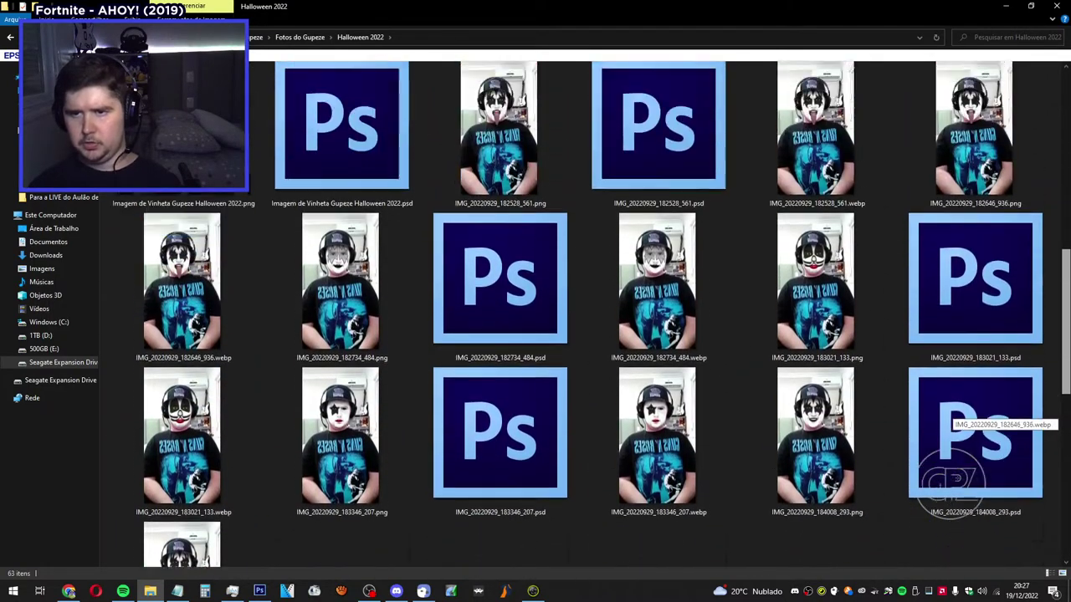
scroll(954, 414, up, 8)
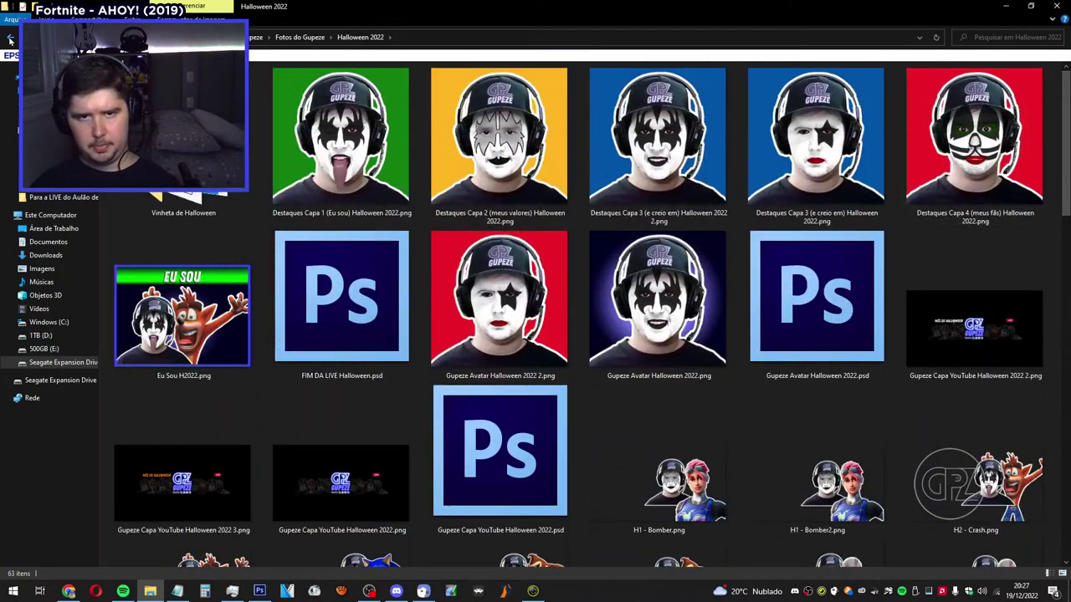
click(10, 40)
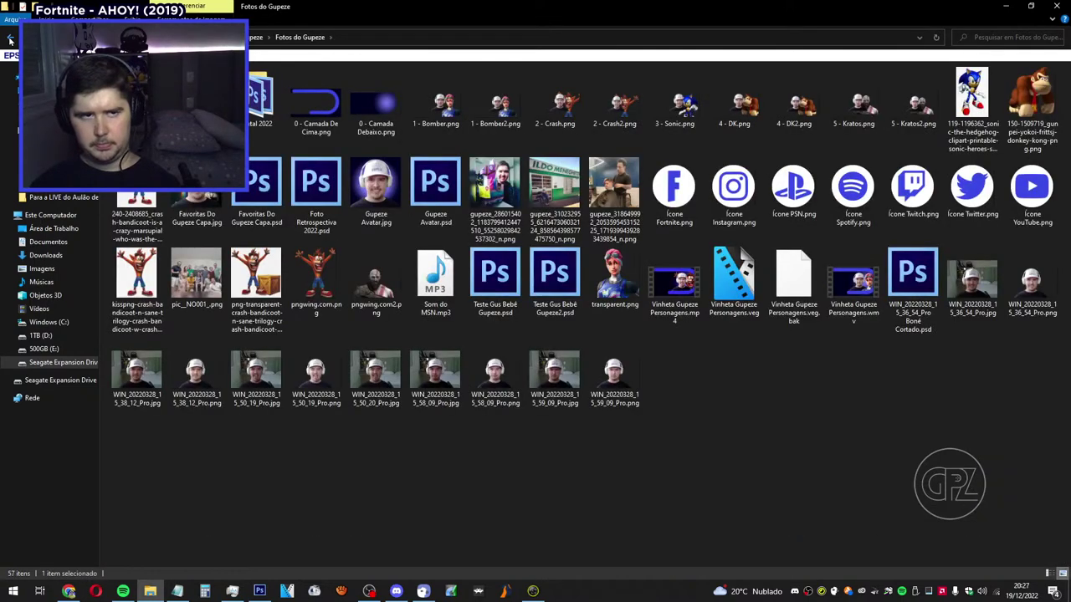
Open Imagens > Imagens da Câmera and scroll through its webcam photos.
click(10, 40)
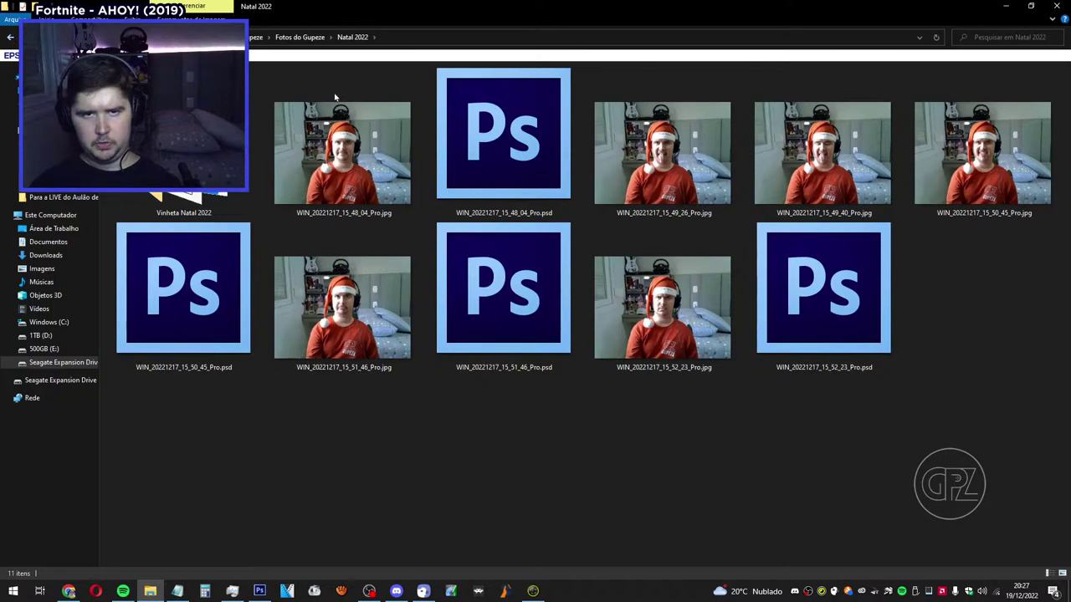
click(56, 267)
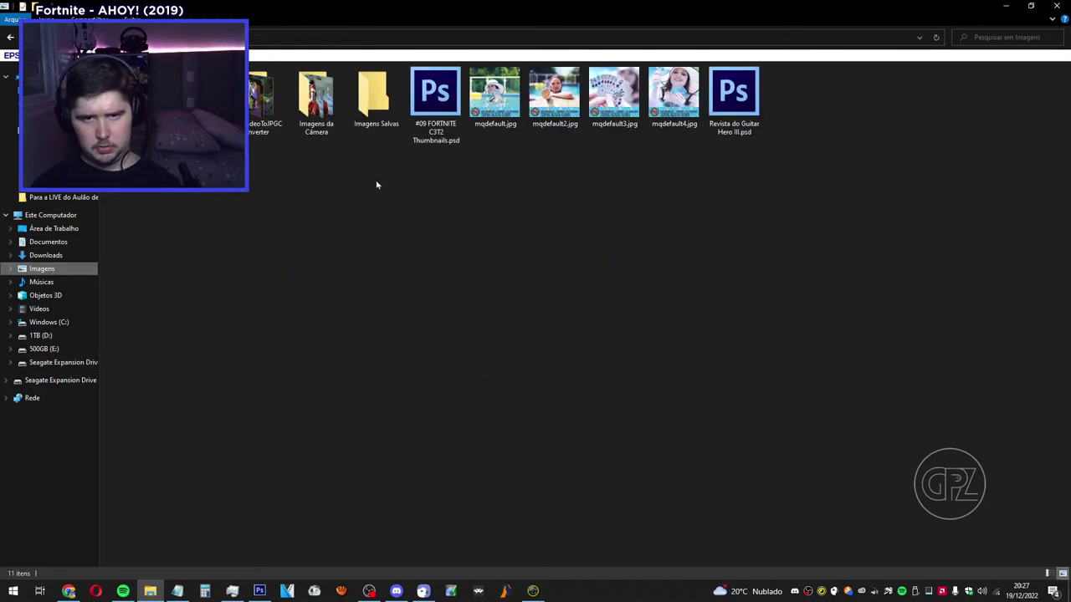
click(305, 110)
double_click(305, 109)
scroll(952, 109, down, 5)
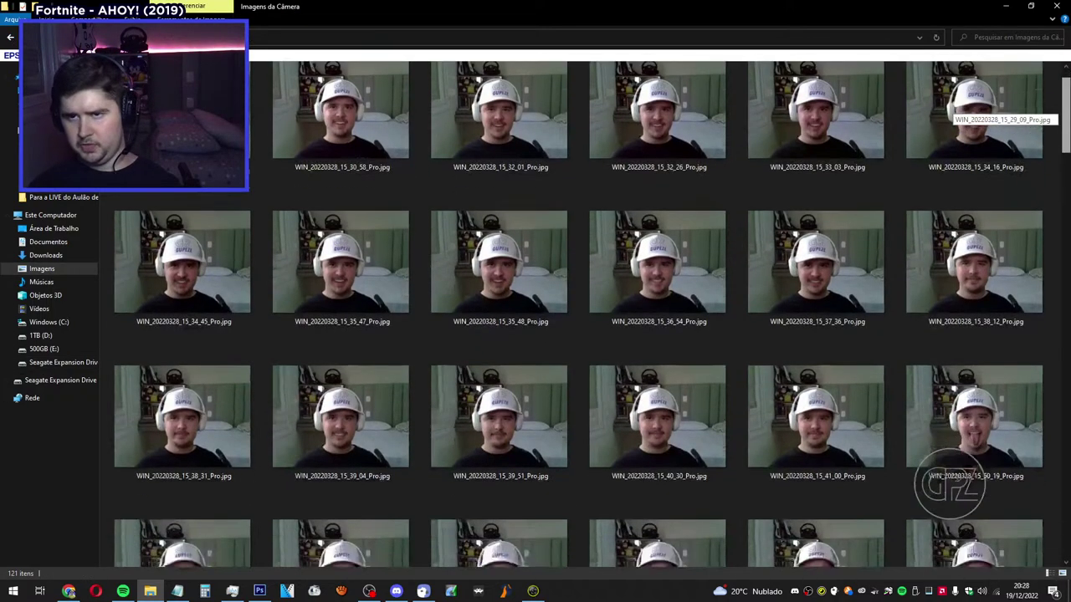
scroll(952, 107, down, 5)
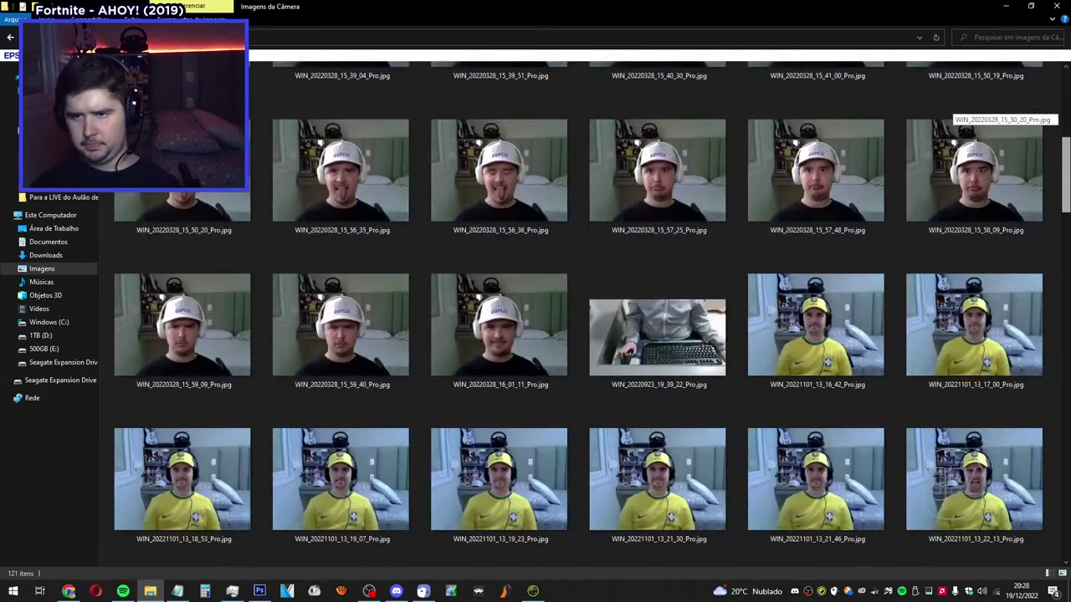
scroll(952, 109, up, 5)
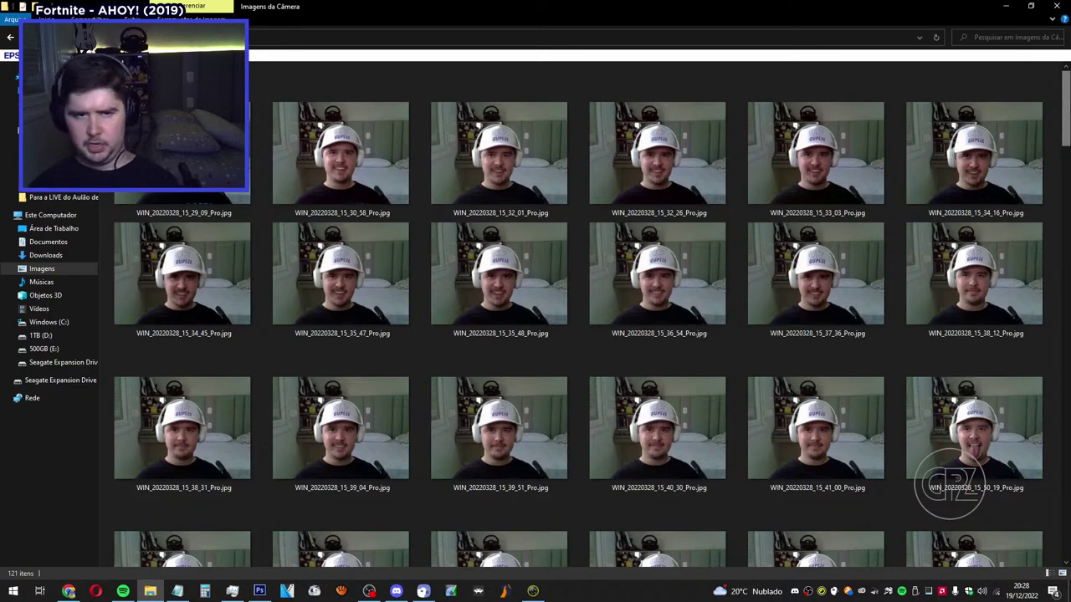
scroll(952, 94, down, 5)
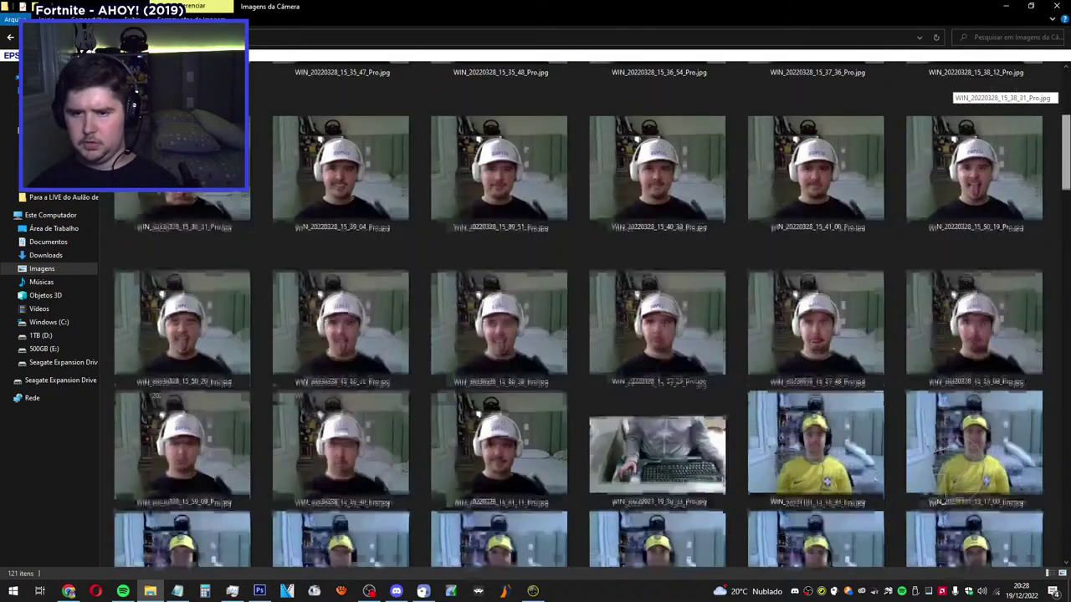
scroll(952, 90, down, 2)
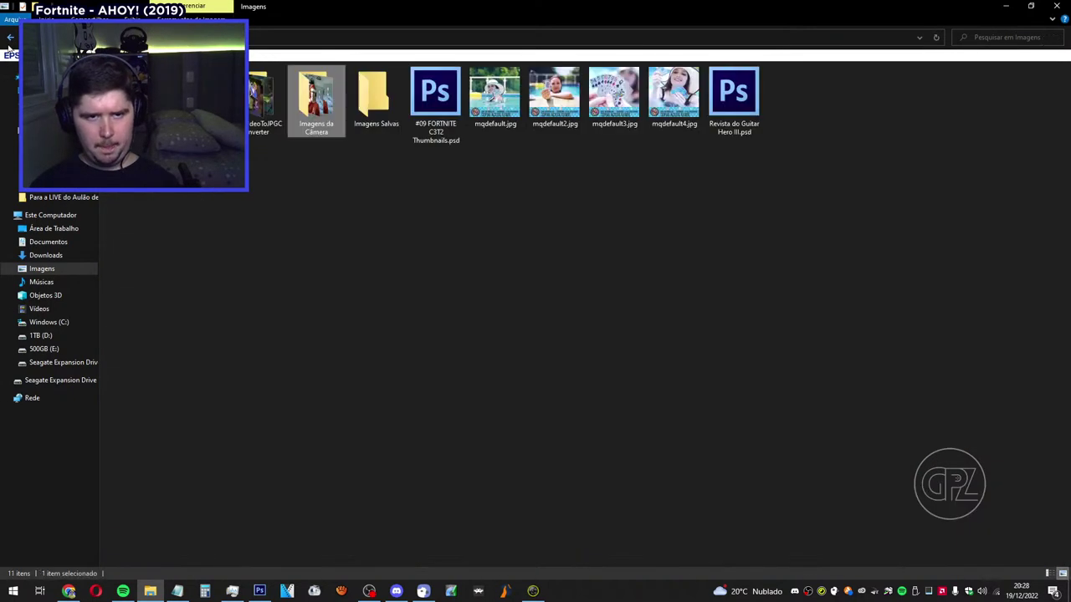
Open the Halloween 2022 folder and select 'Destaques Capa 3 (e creio em) Halloween 2022 2.png'.
click(10, 37)
click(289, 37)
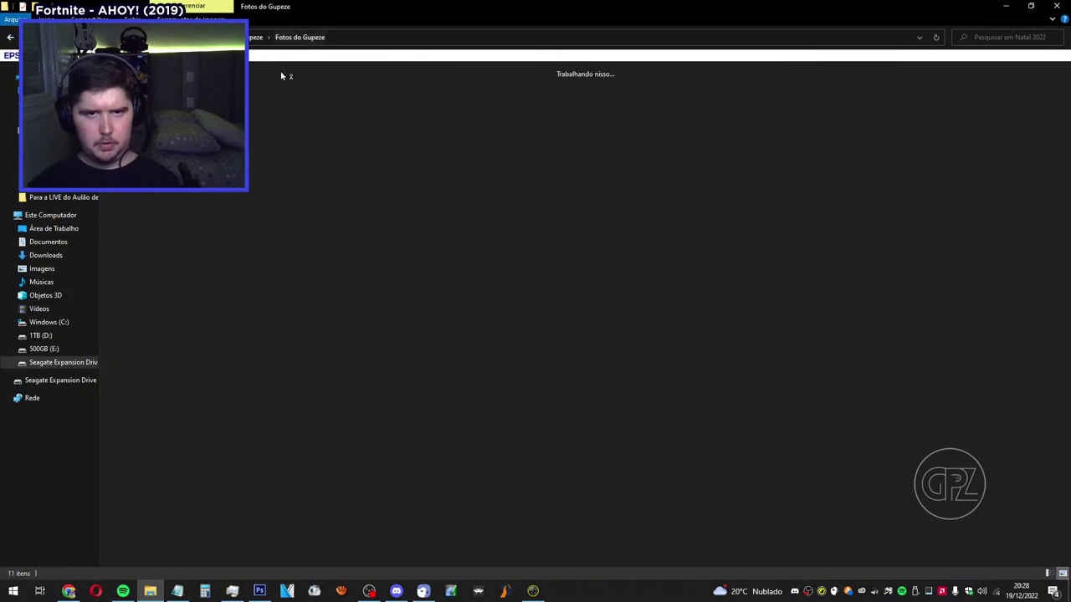
double_click(197, 96)
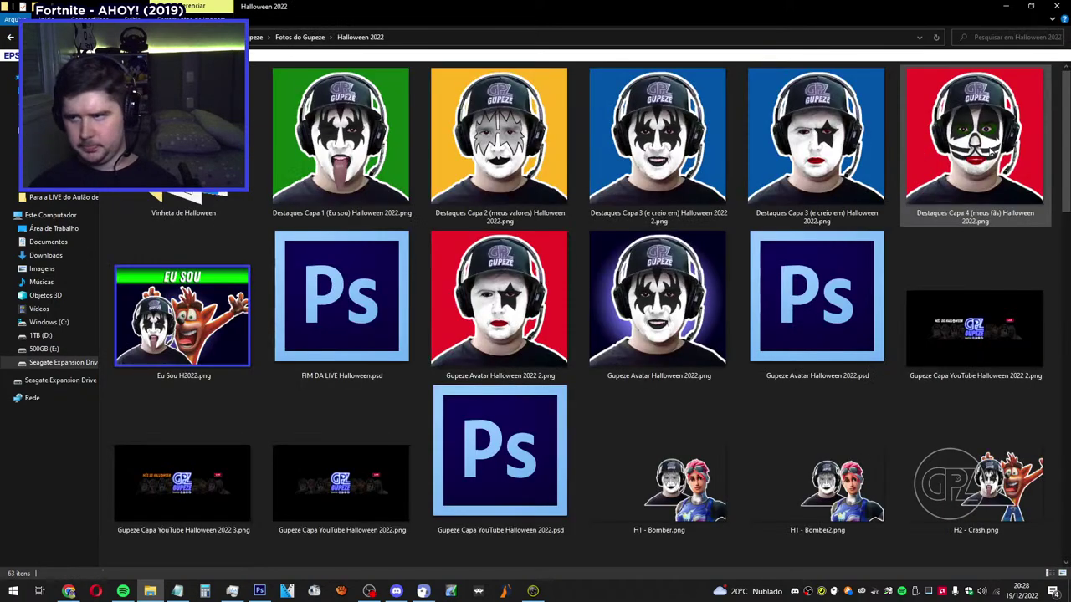
scroll(585, 335, down, 5)
scroll(586, 334, up, 5)
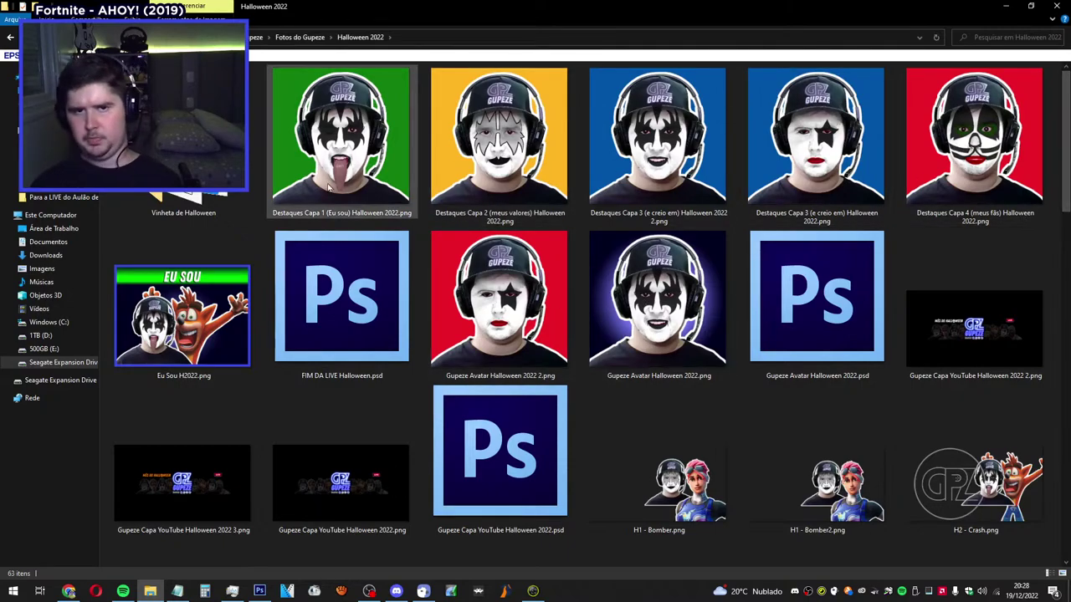
scroll(950, 102, down, 5)
scroll(951, 108, up, 5)
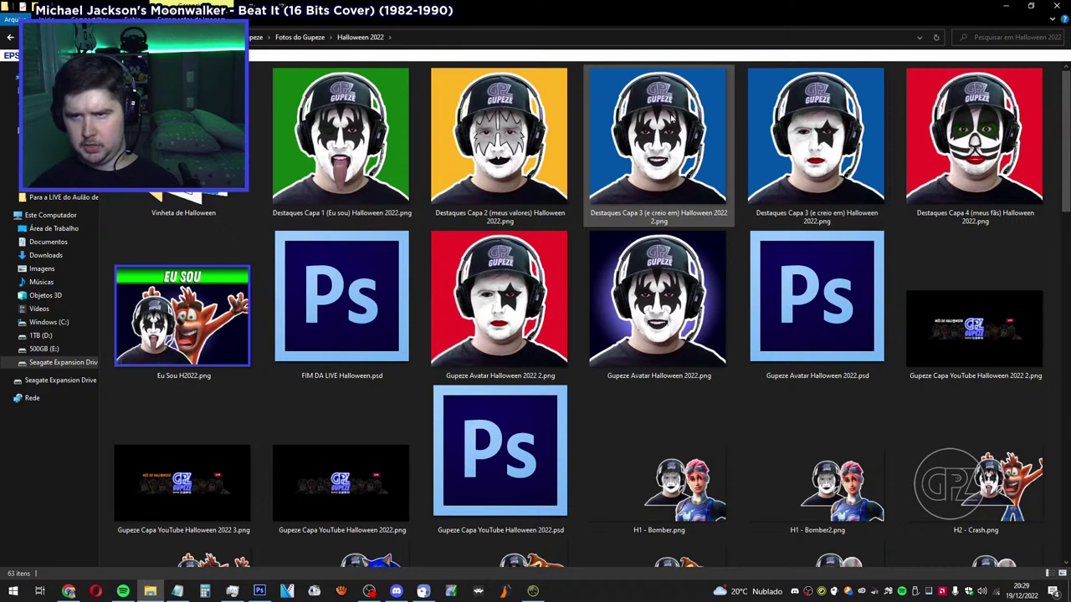
click(669, 118)
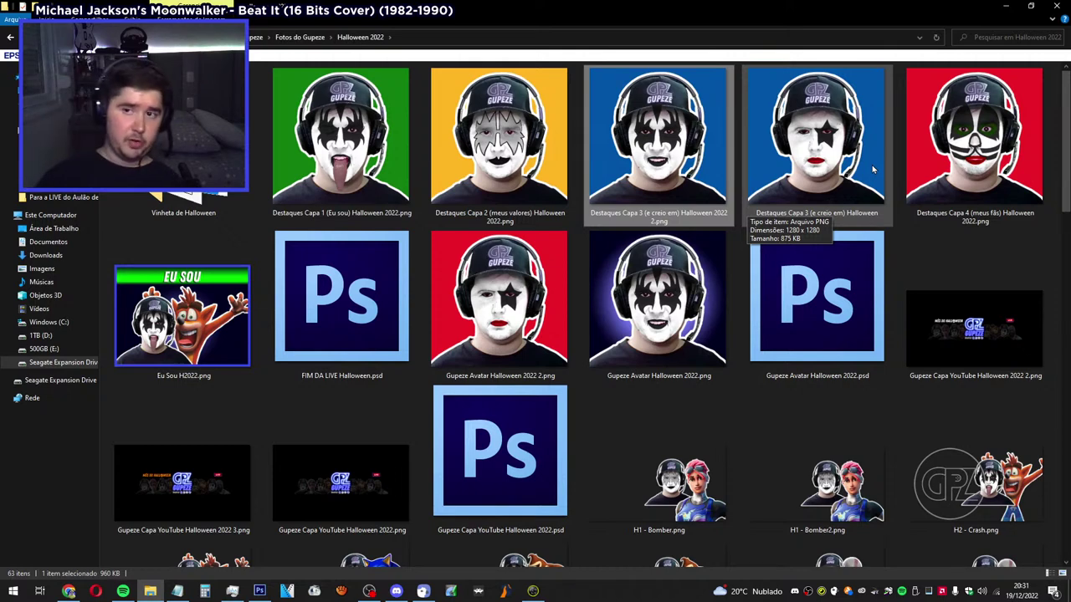
View the blue Destaques Capa 3 portrait in Photos, zoomed and panned onto the GPZ Gupeze cap.
double_click(666, 109)
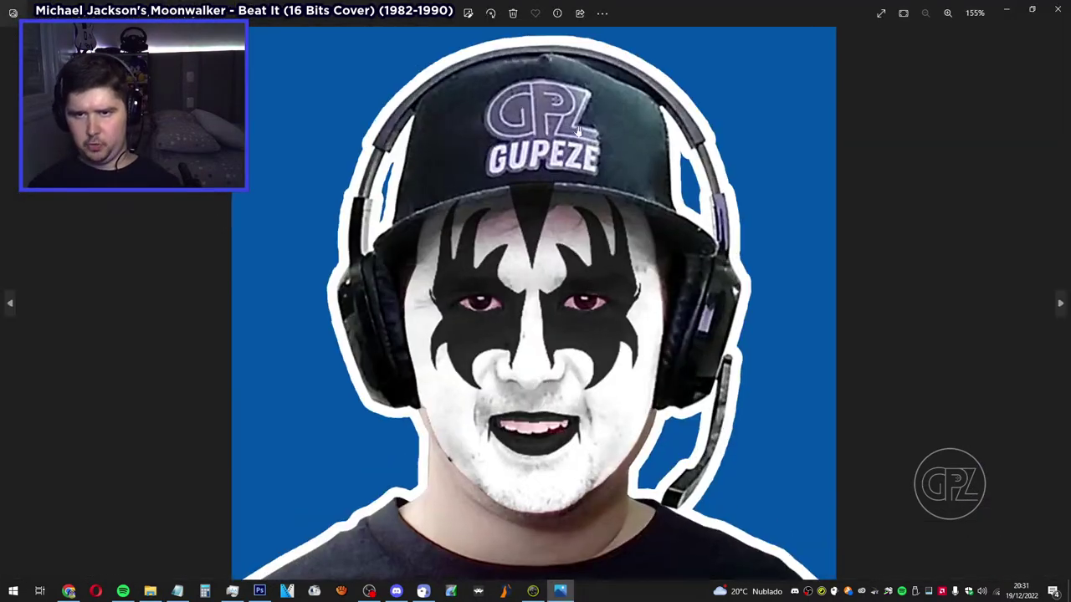
scroll(578, 131, up, 2)
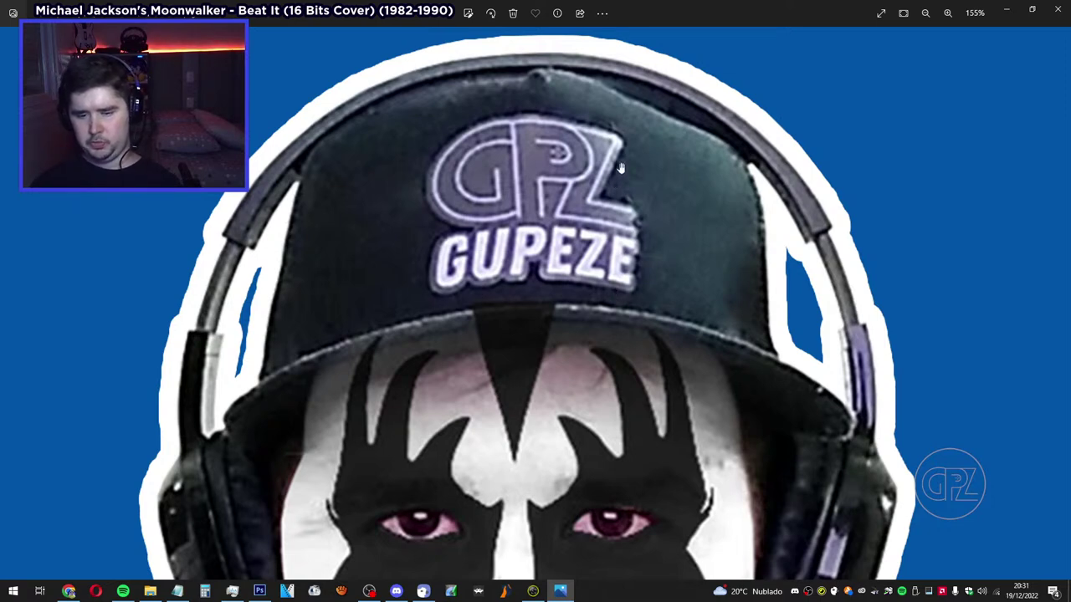
key(Right)
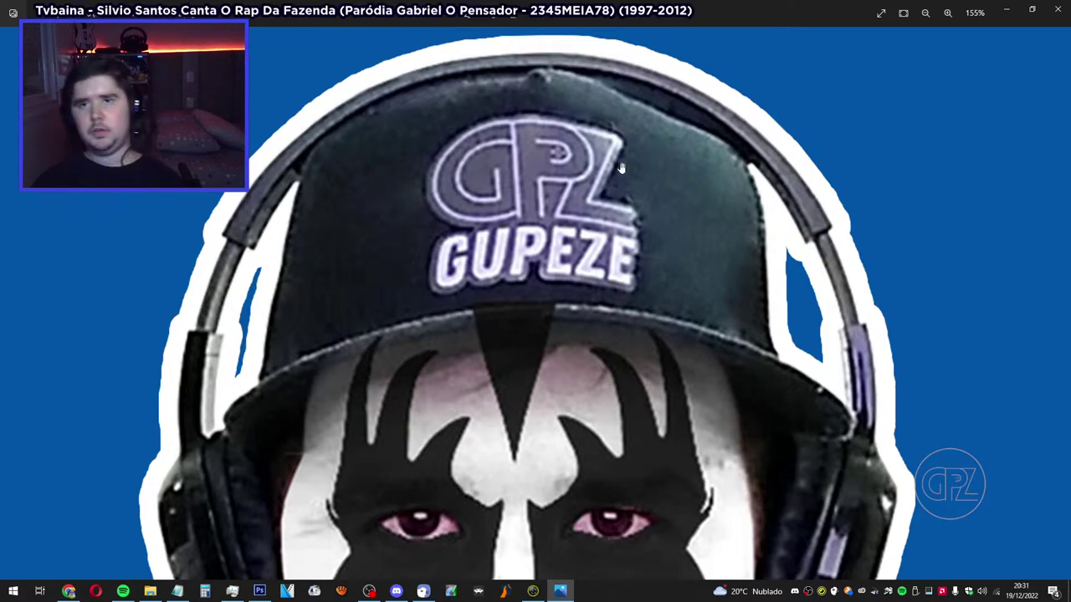
drag(621, 168, 621, 185)
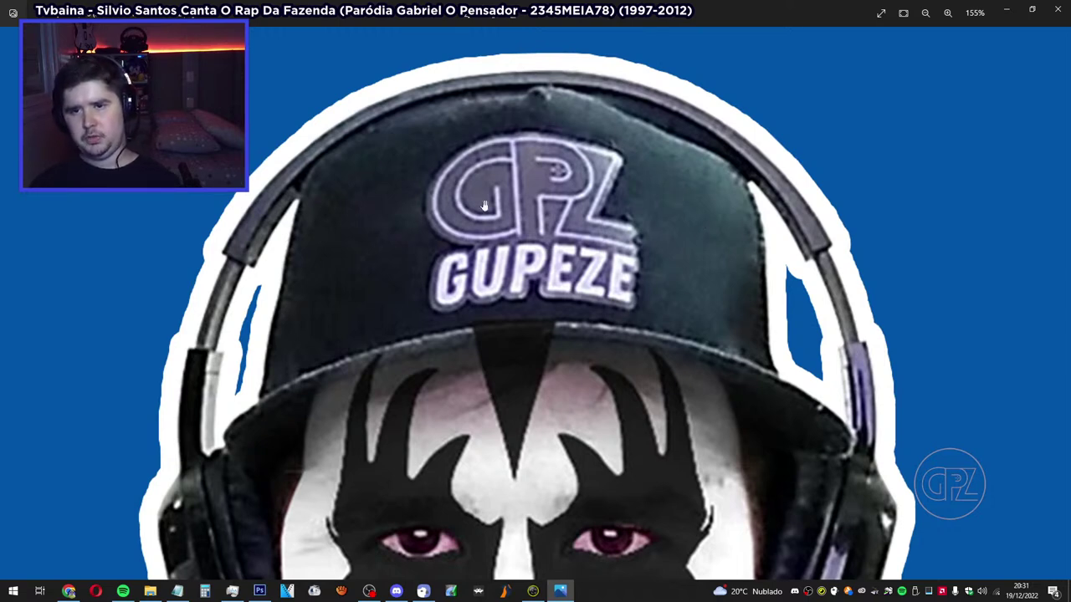
mouse_move(714, 248)
mouse_down()
mouse_move(716, 263)
mouse_move(720, 237)
mouse_up()
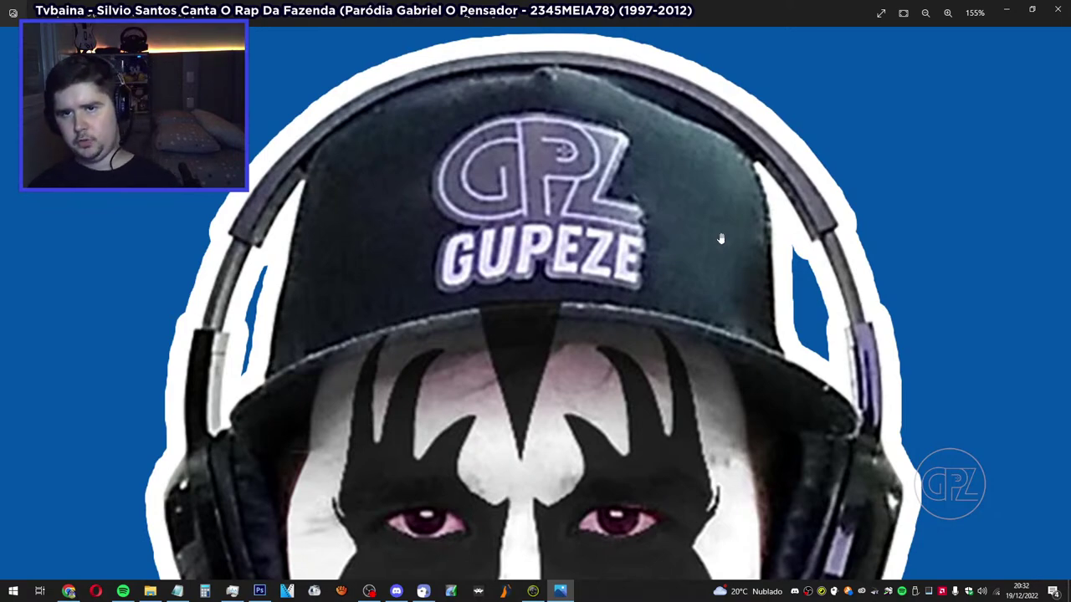
Close the photo viewer, pause Spotify, and switch to the YouTube Studio live-stream page.
key(Escape)
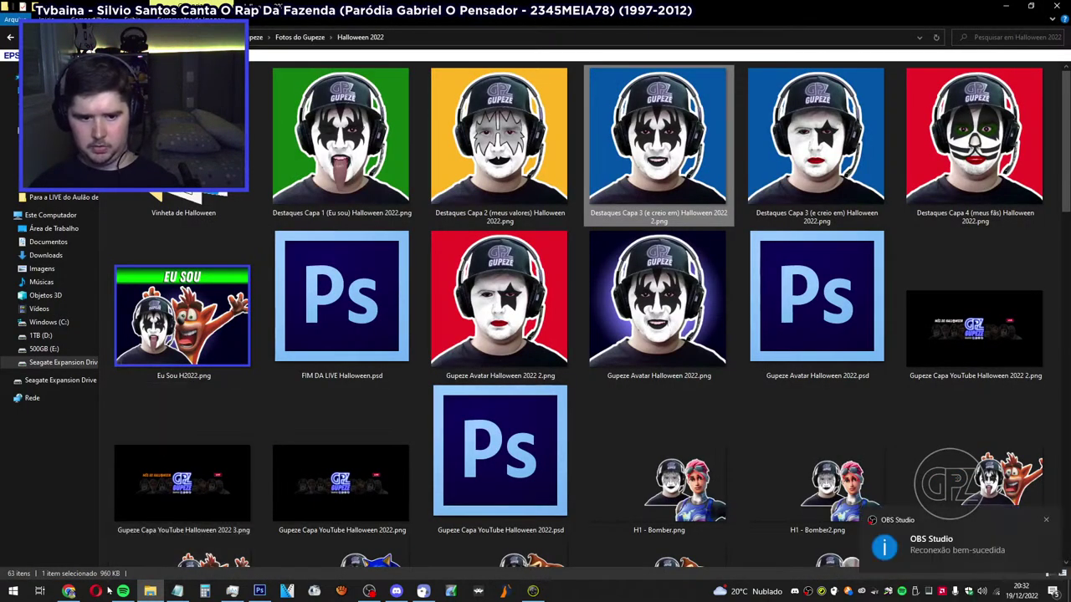
click(123, 591)
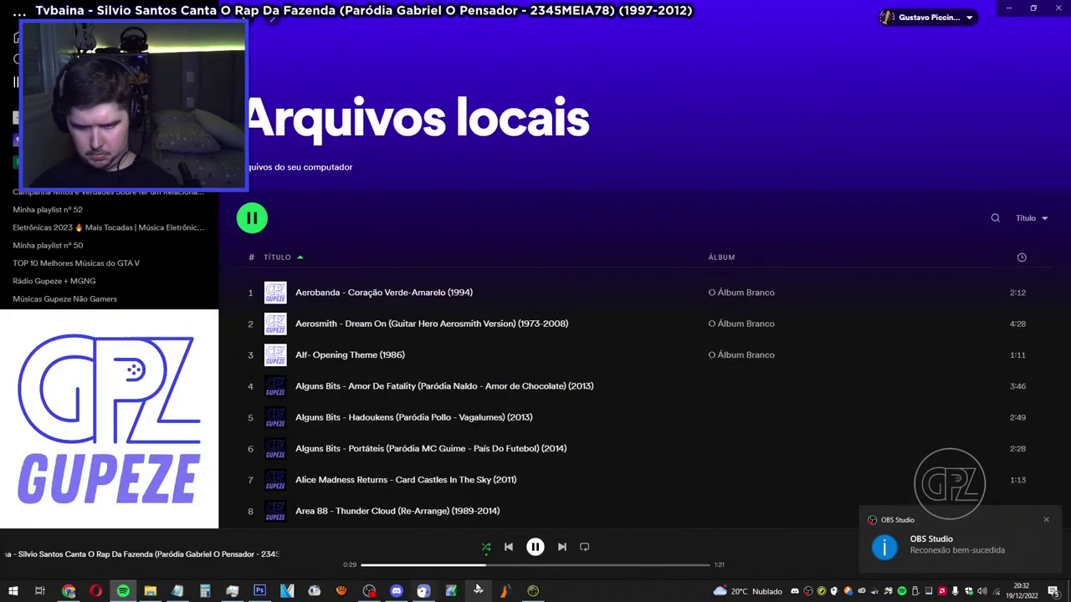
click(536, 547)
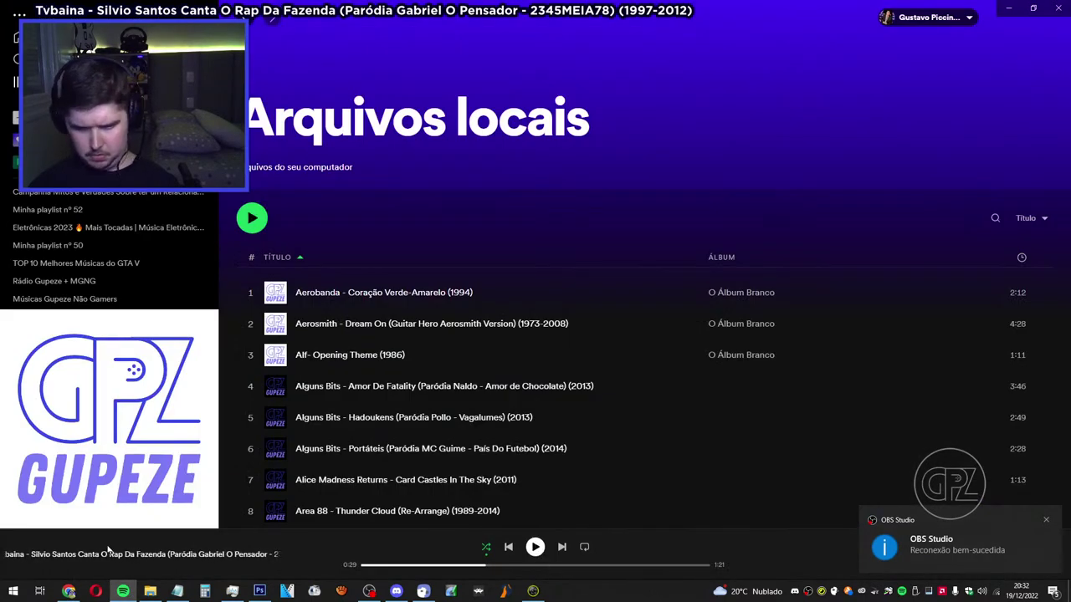
click(68, 591)
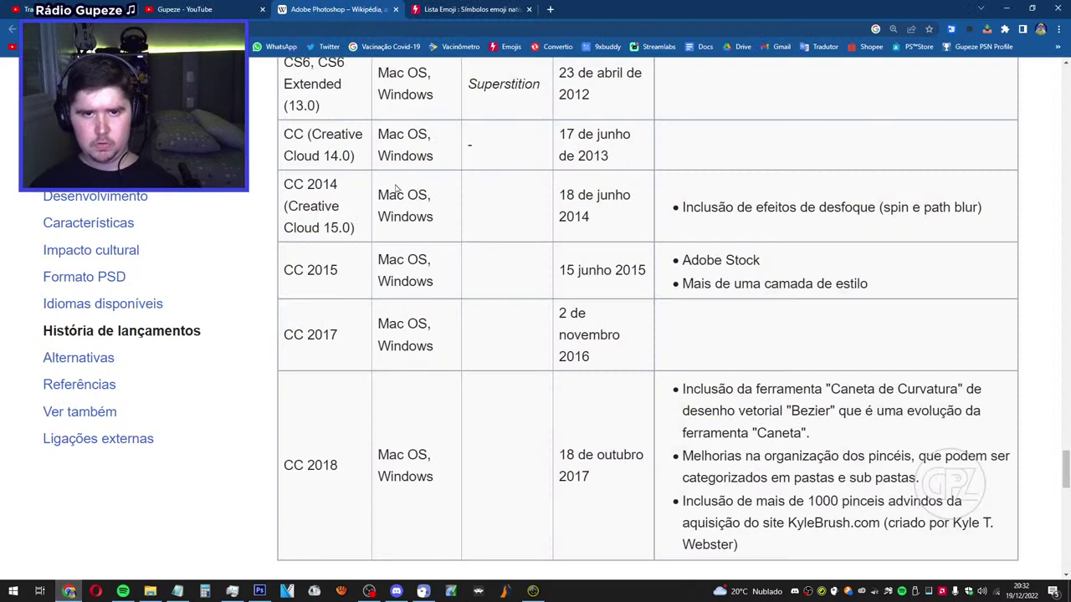
click(12, 8)
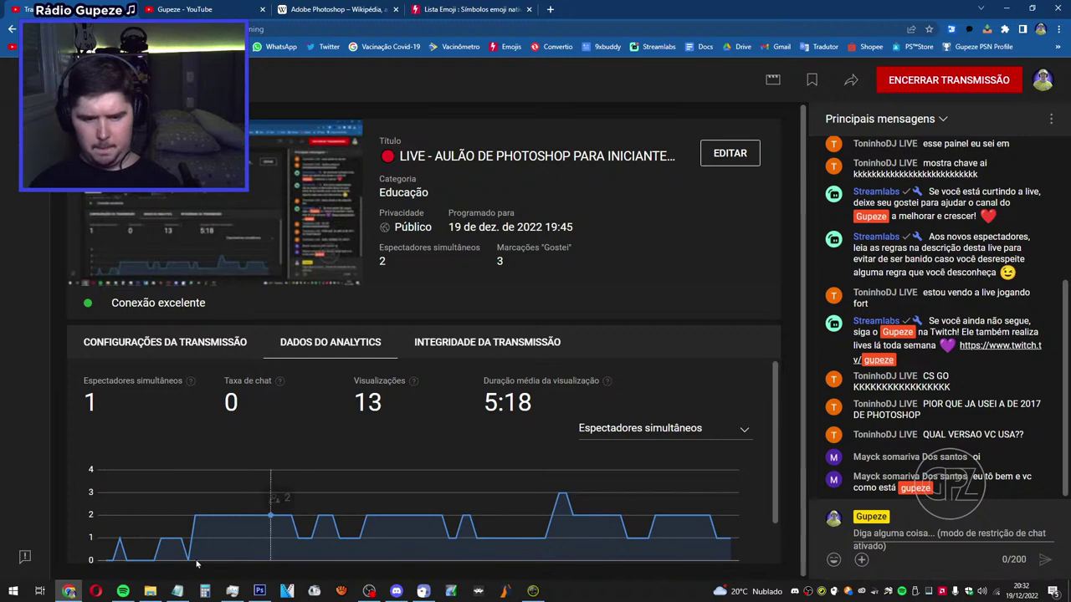
click(123, 591)
click(65, 591)
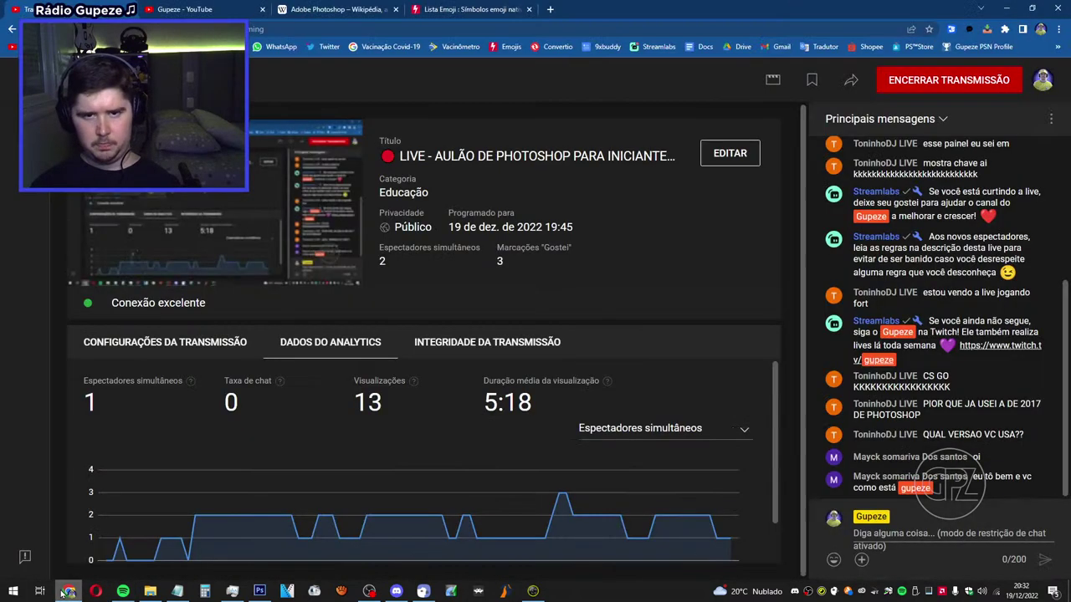
Check the stream health and viewer analytics in the YouTube Studio control room.
click(472, 351)
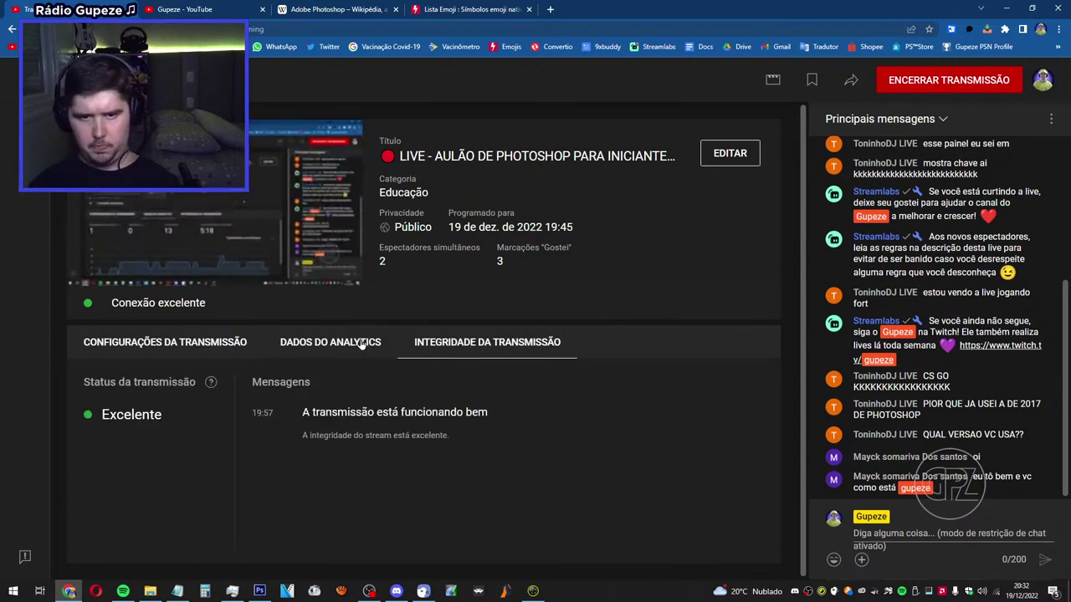
click(362, 343)
click(215, 6)
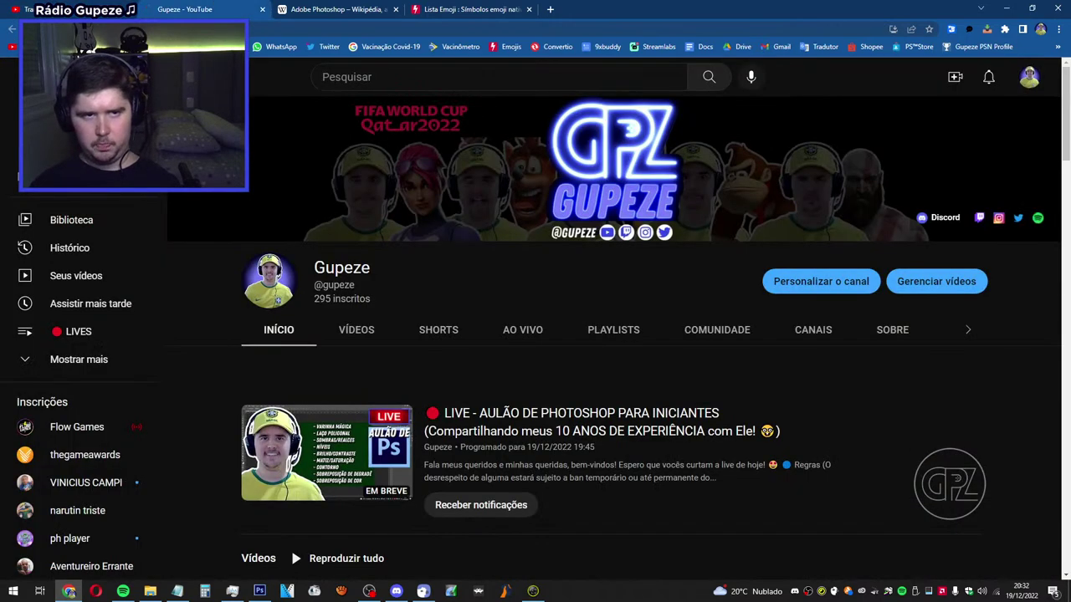
key(ctrl+shift+Tab)
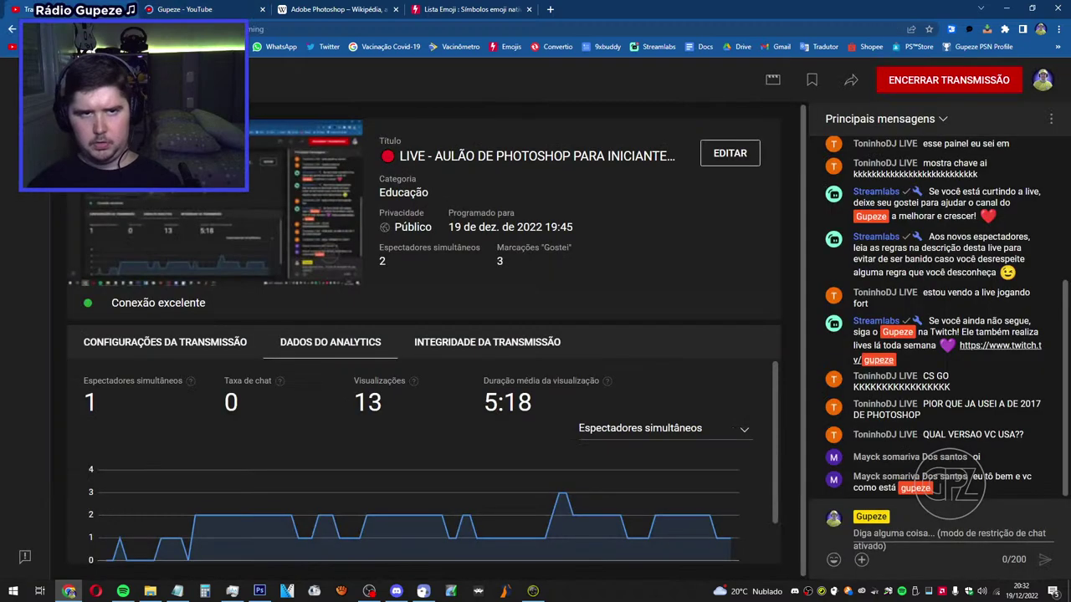
Open the live video from the Gupeze channel page in a new tab, unmute it, then close it.
click(215, 7)
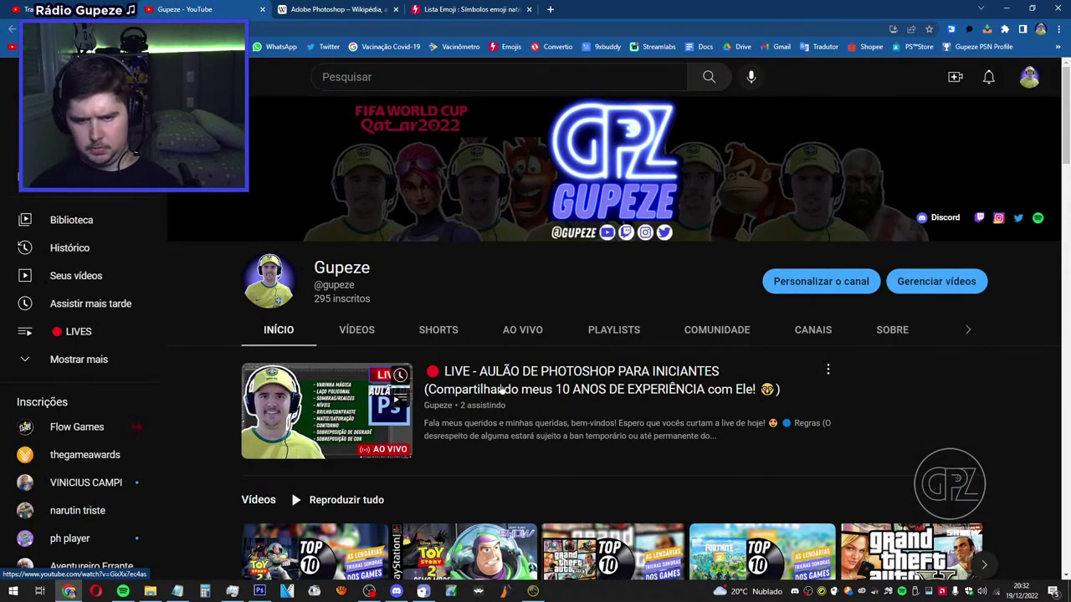
middle_click(502, 391)
click(339, 7)
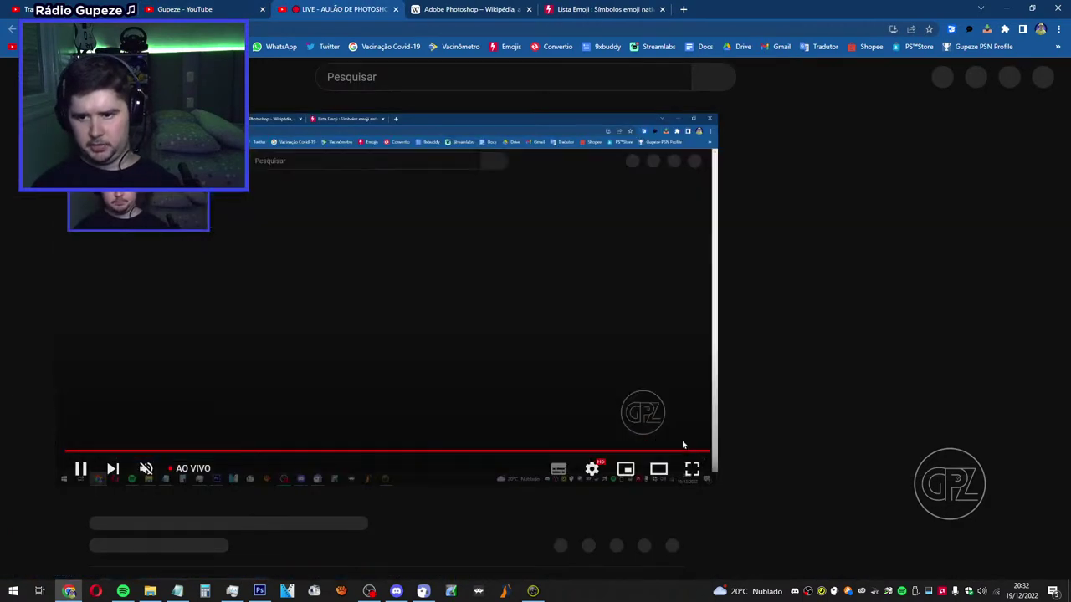
click(160, 472)
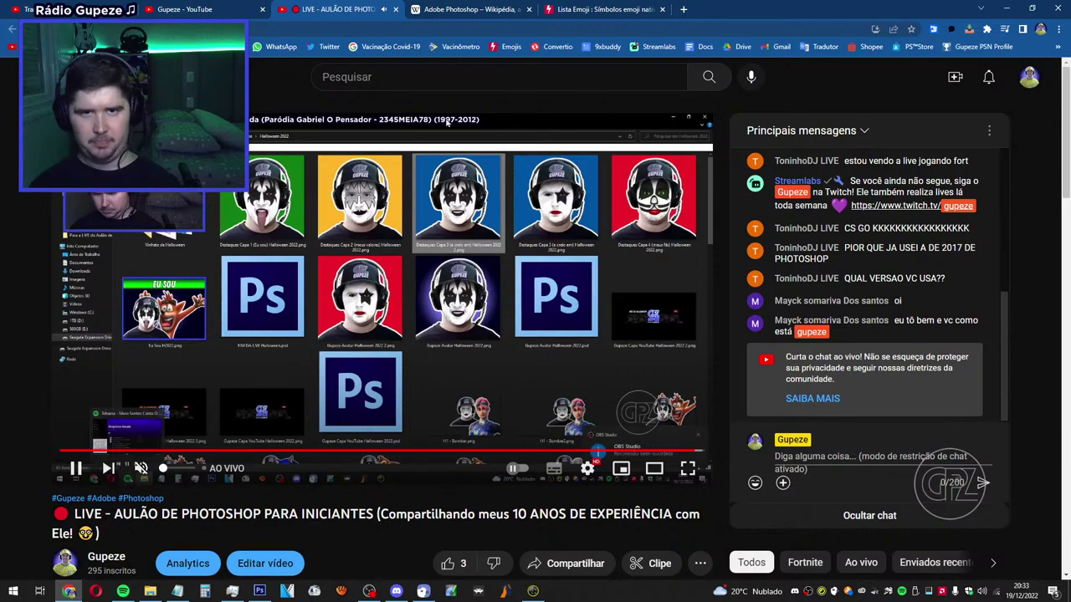
key(ctrl+w)
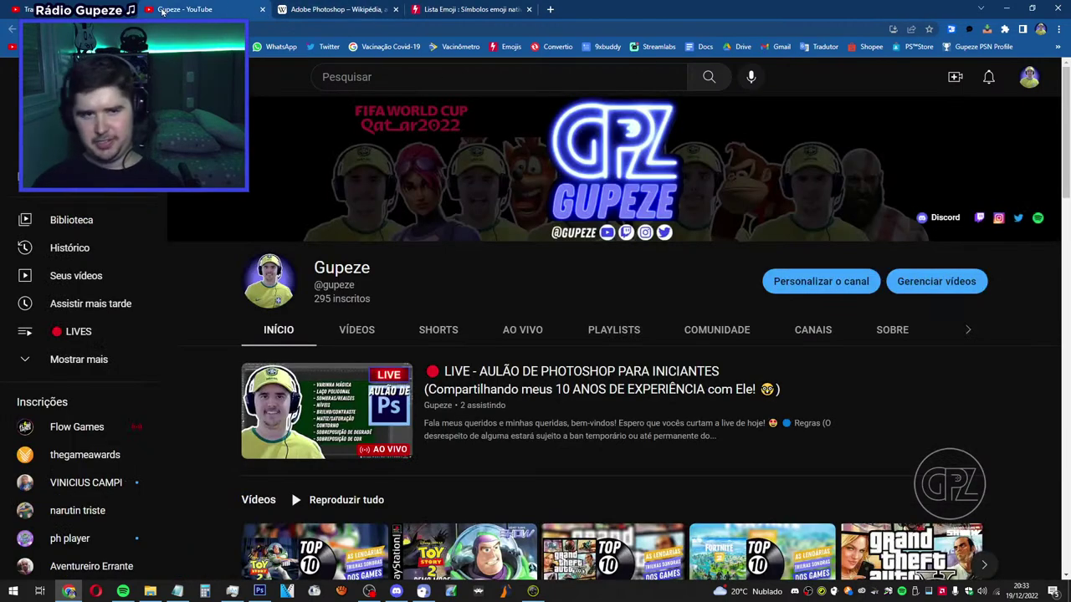
click(100, 10)
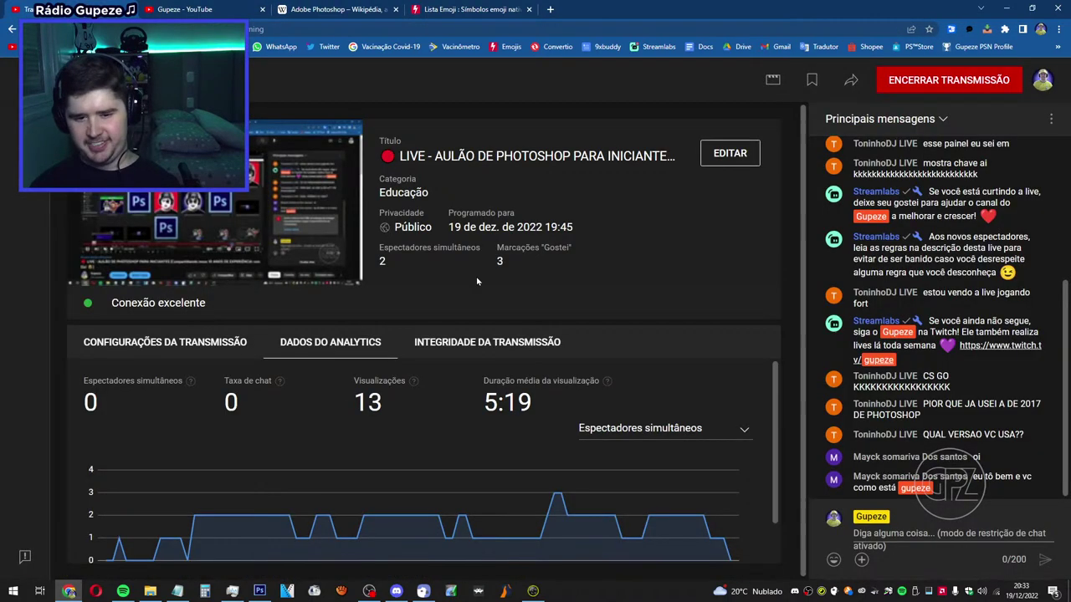
click(150, 591)
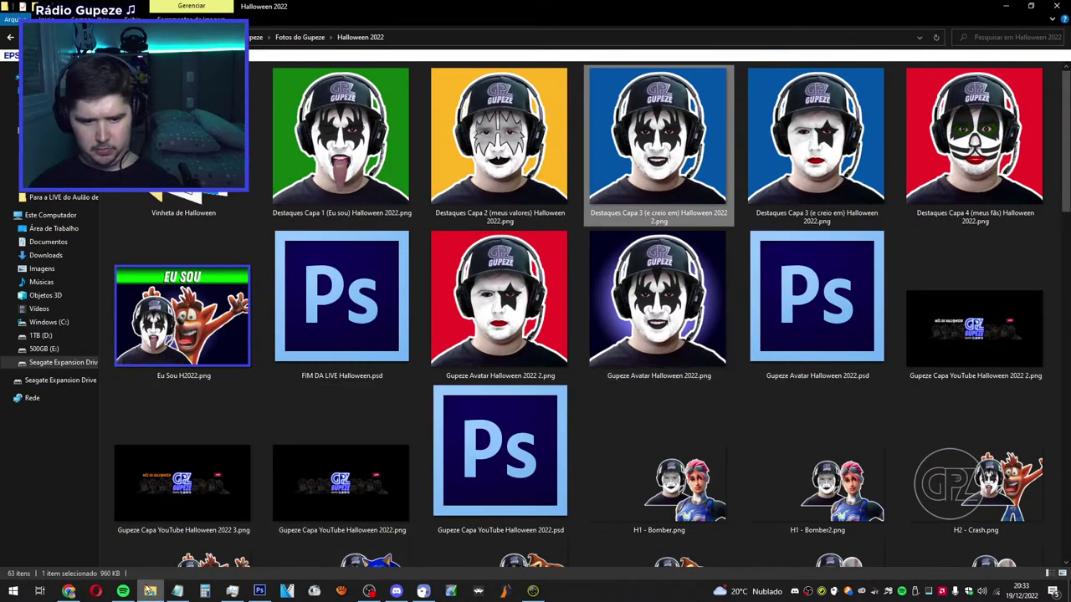
Resume Spotify playback and briefly reopen, then close, the blue Destaques Capa 3 portrait.
click(123, 591)
click(535, 547)
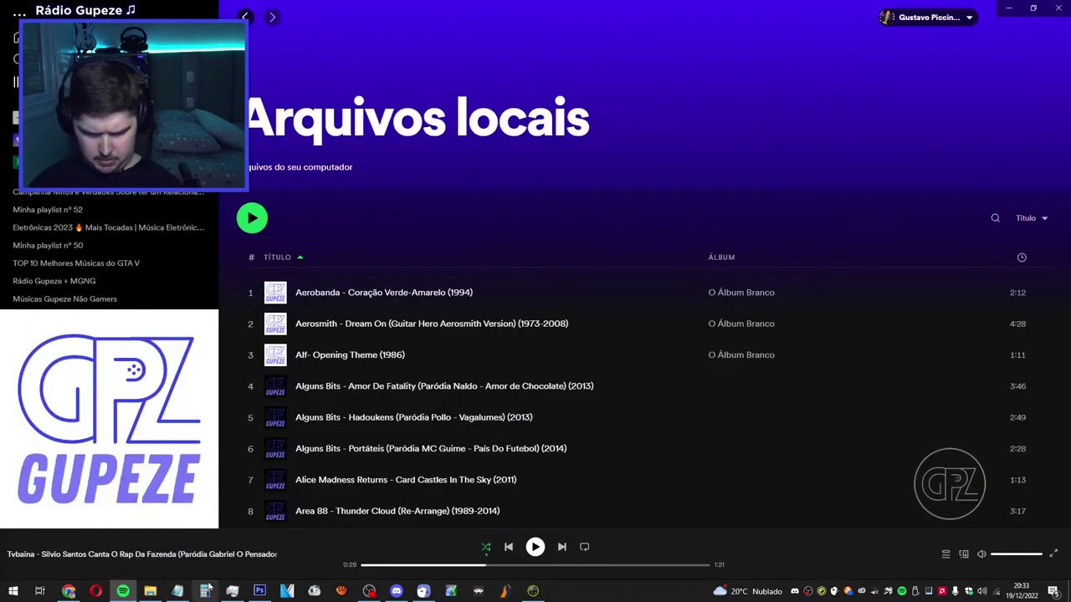
click(150, 590)
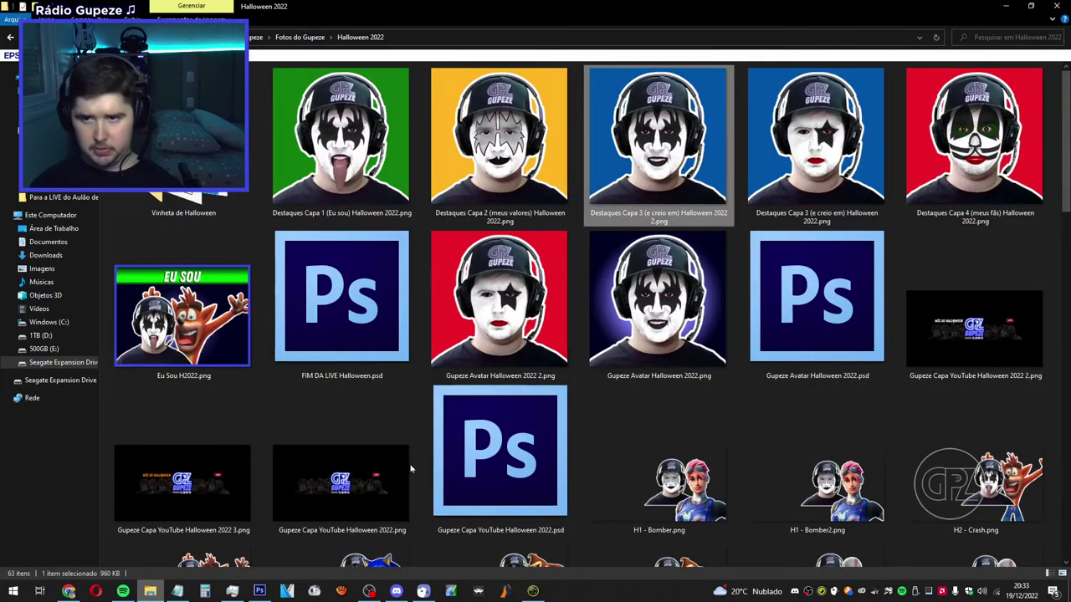
double_click(688, 177)
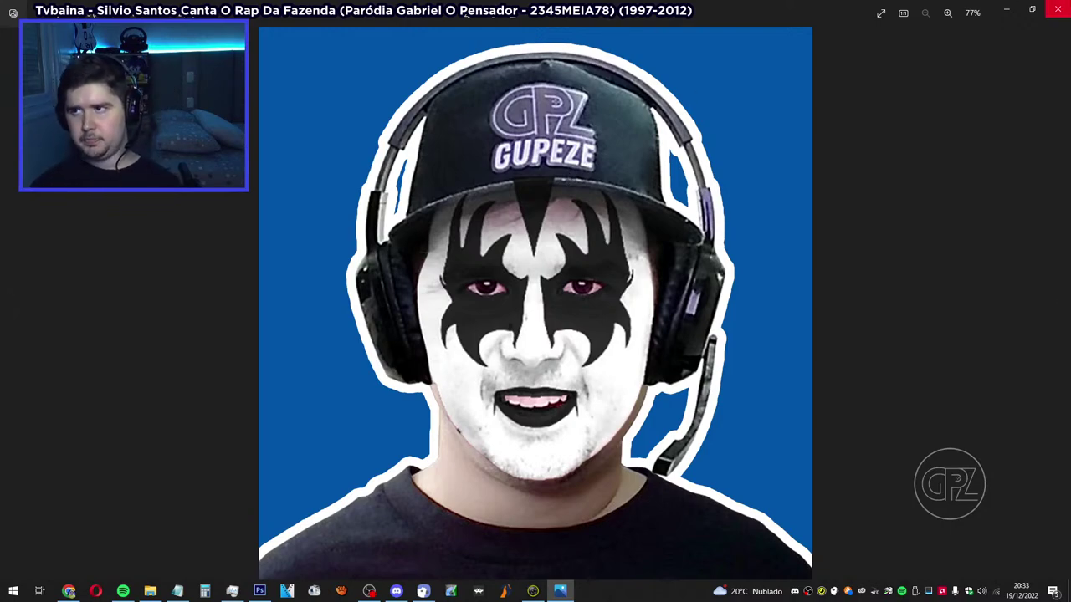
click(1058, 8)
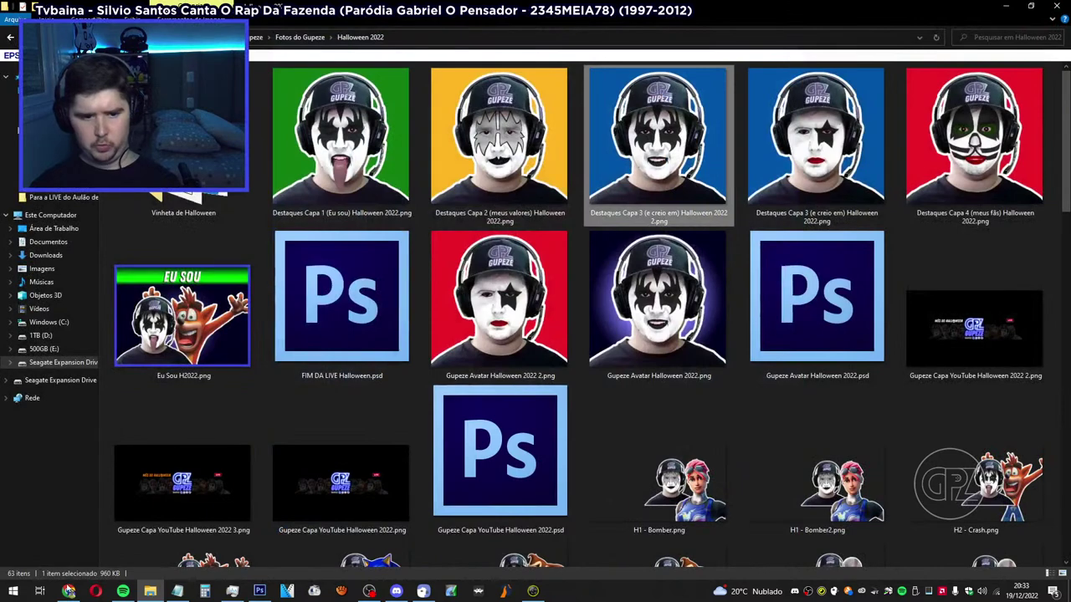
click(69, 590)
Search Google for 'dimona' in a new tab and open camisadimona.com.br from the results.
key(ctrl+t)
text(di)
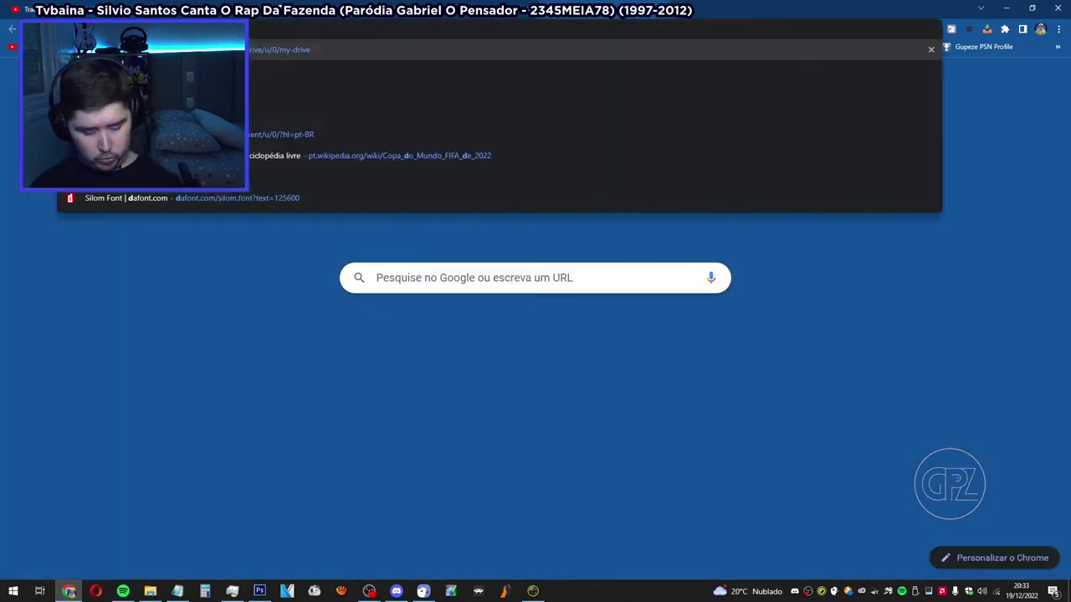
text(mona)
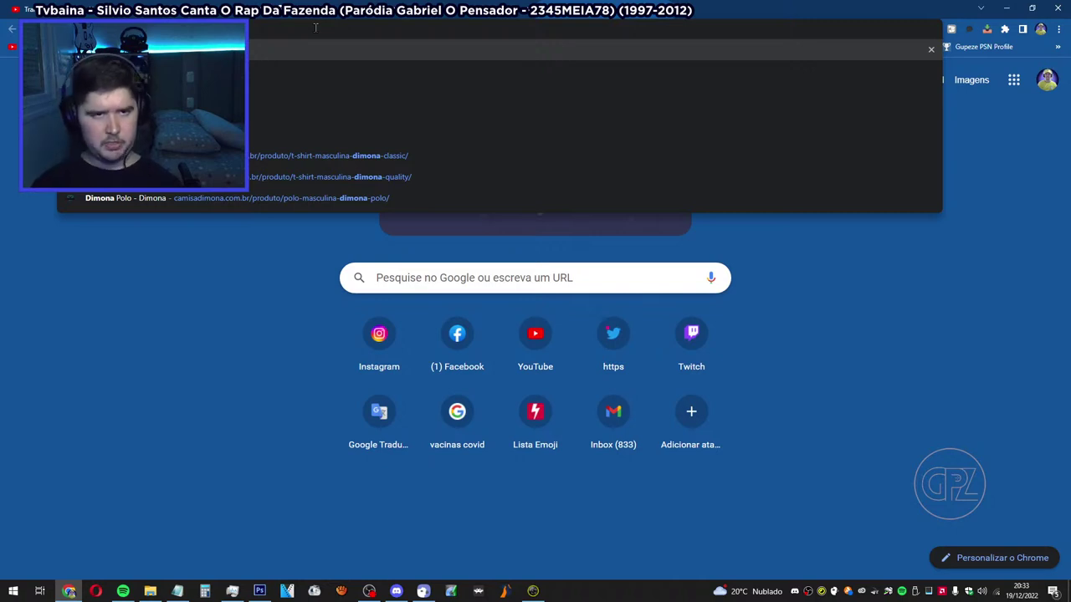
key(Return)
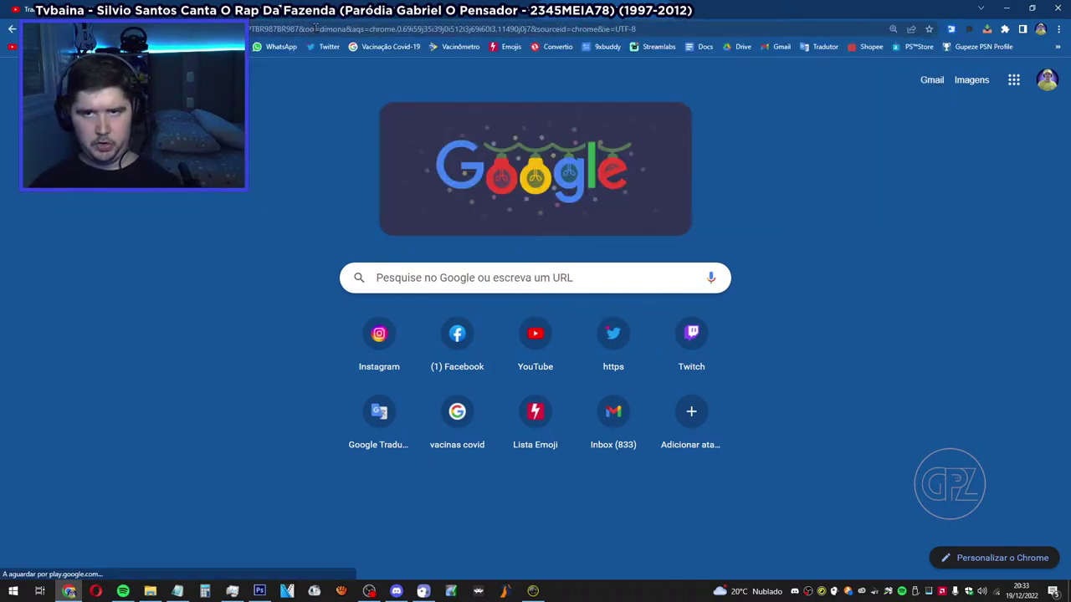
scroll(863, 355, down, 2)
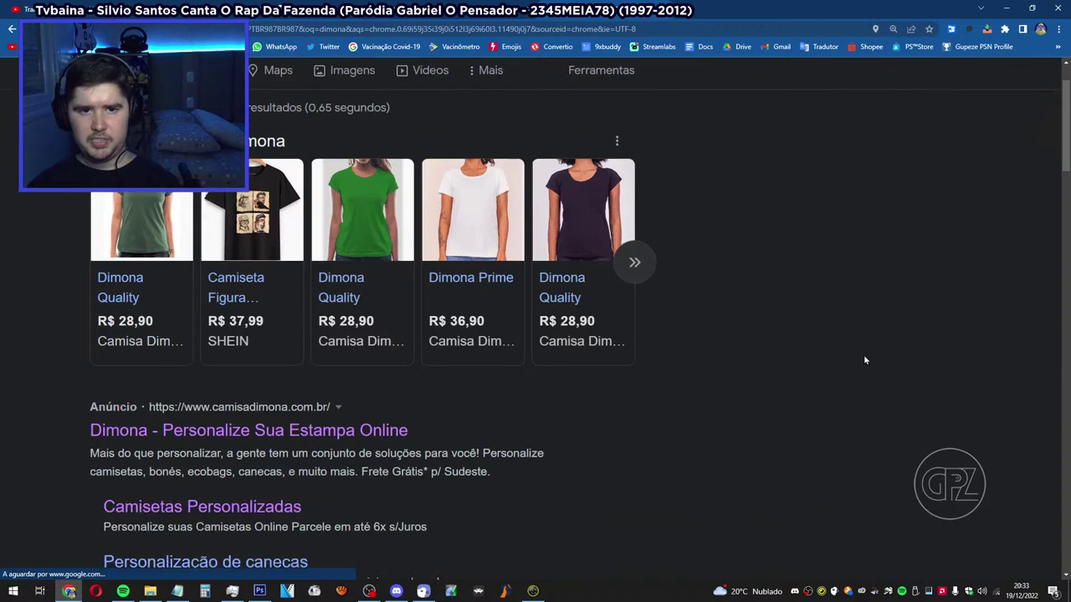
scroll(866, 359, up, 1)
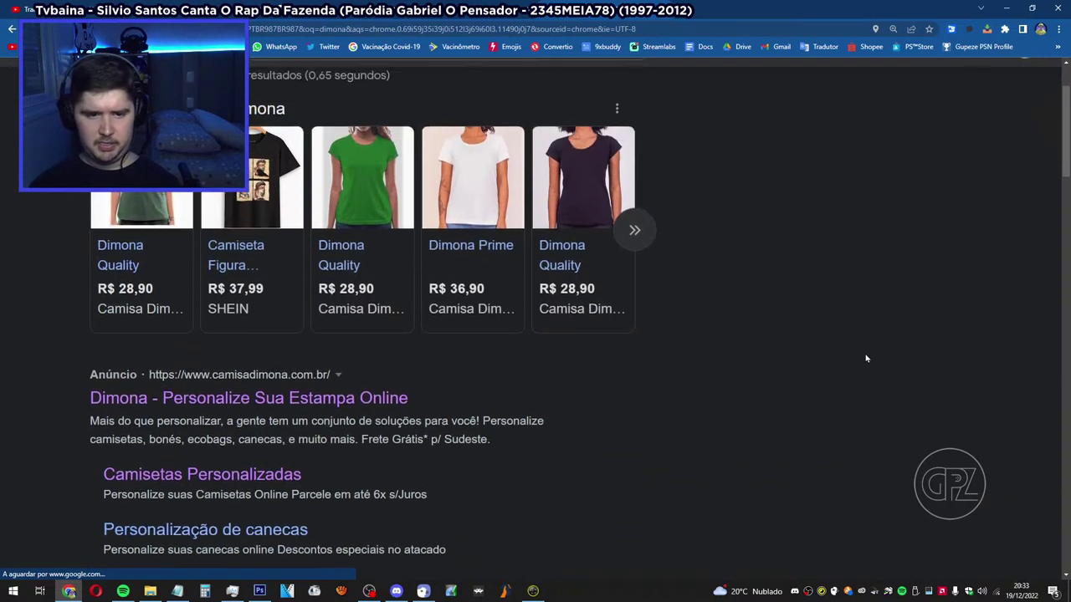
click(390, 405)
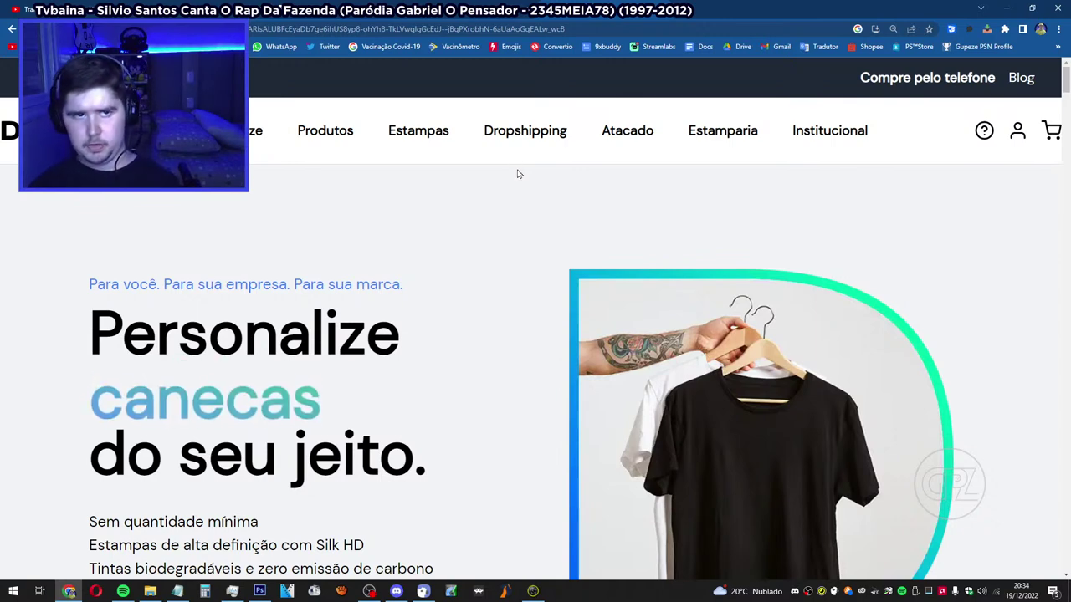
scroll(522, 173, down, 1)
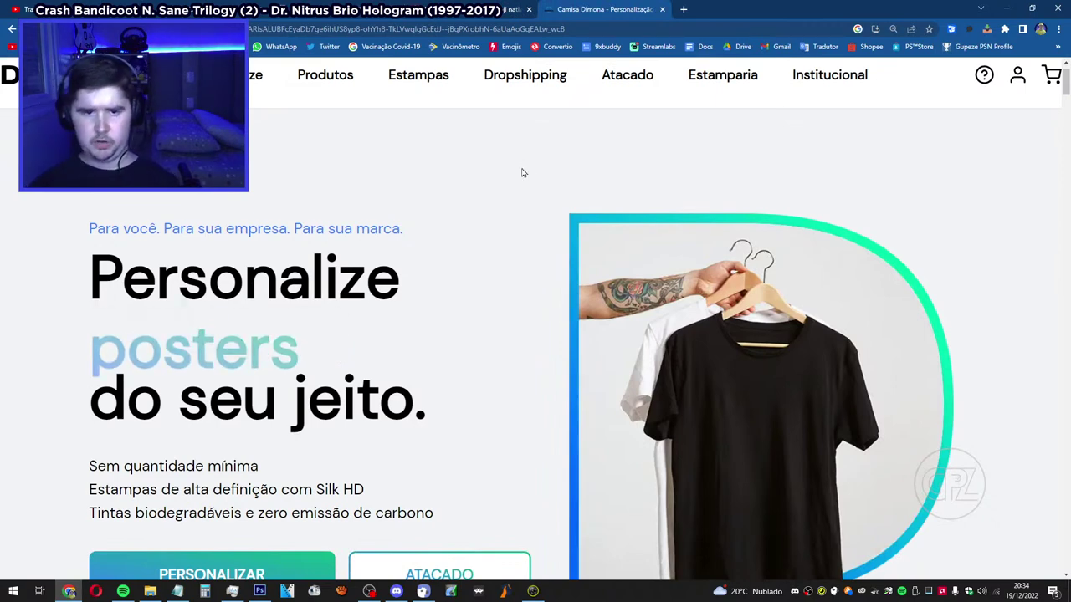
scroll(522, 173, up, 1)
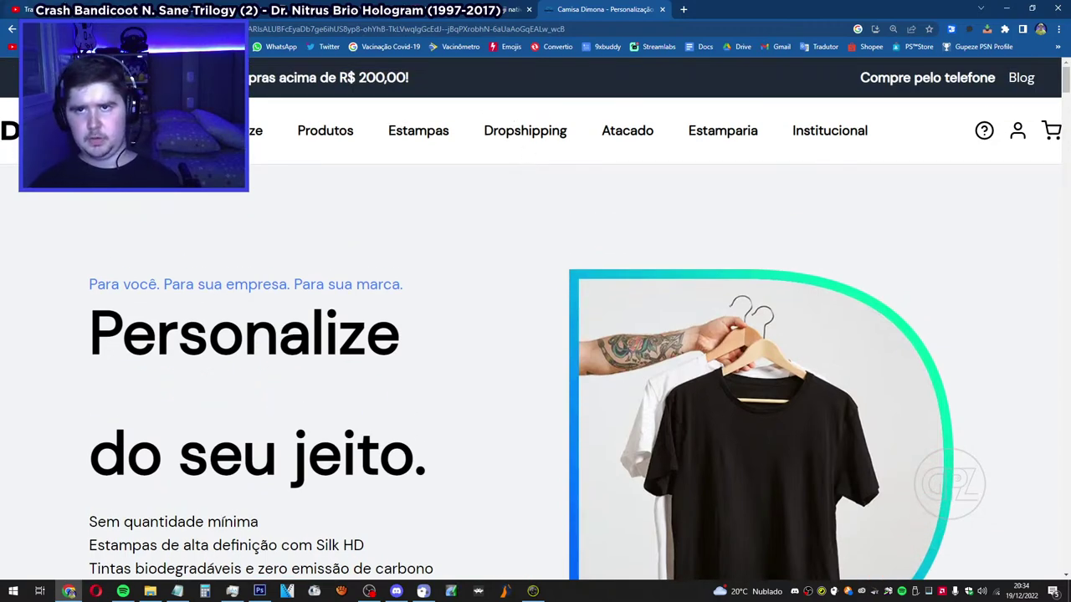
Switch to the first tab, the YouTube Studio live dashboard showing viewer stats and chat.
click(25, 9)
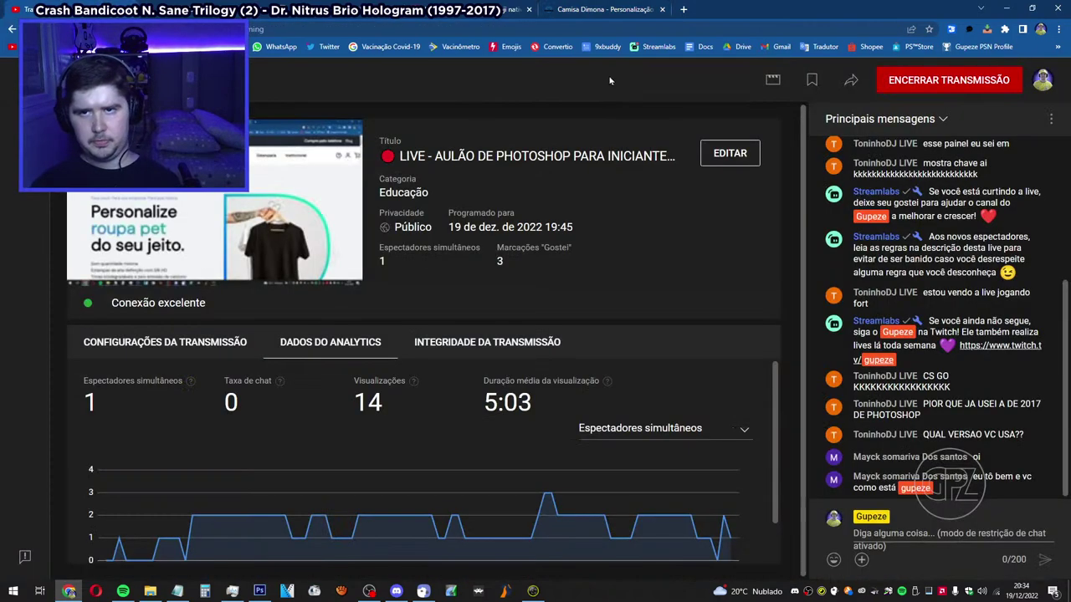
click(611, 8)
key(ctrl+1)
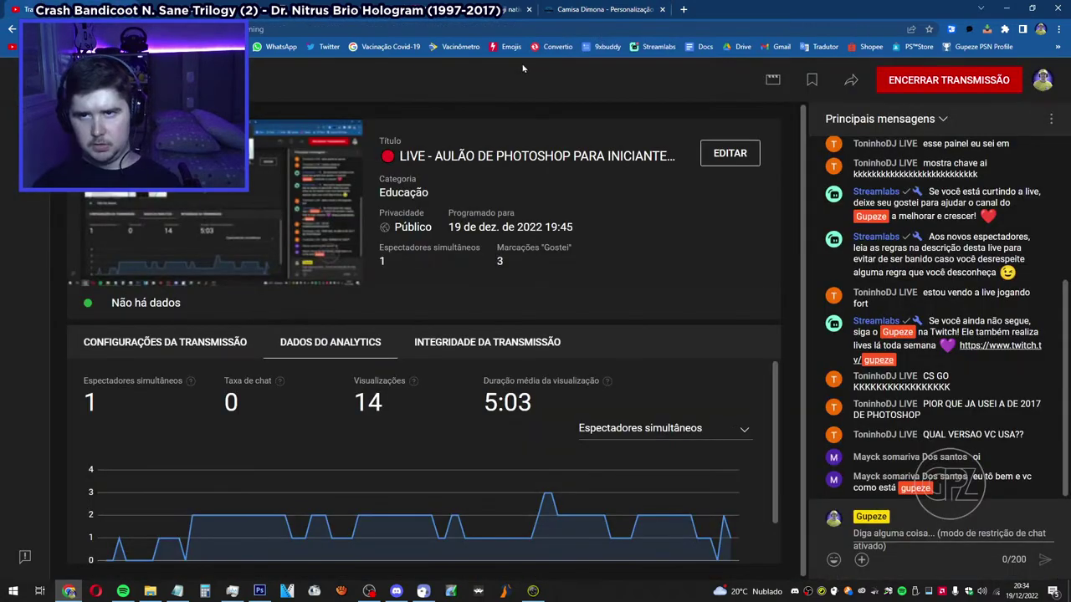
Open Imagens > Imagens da Câmera and select the WIN_20221101_13_16_42 Brazil-shirt photo.
click(149, 592)
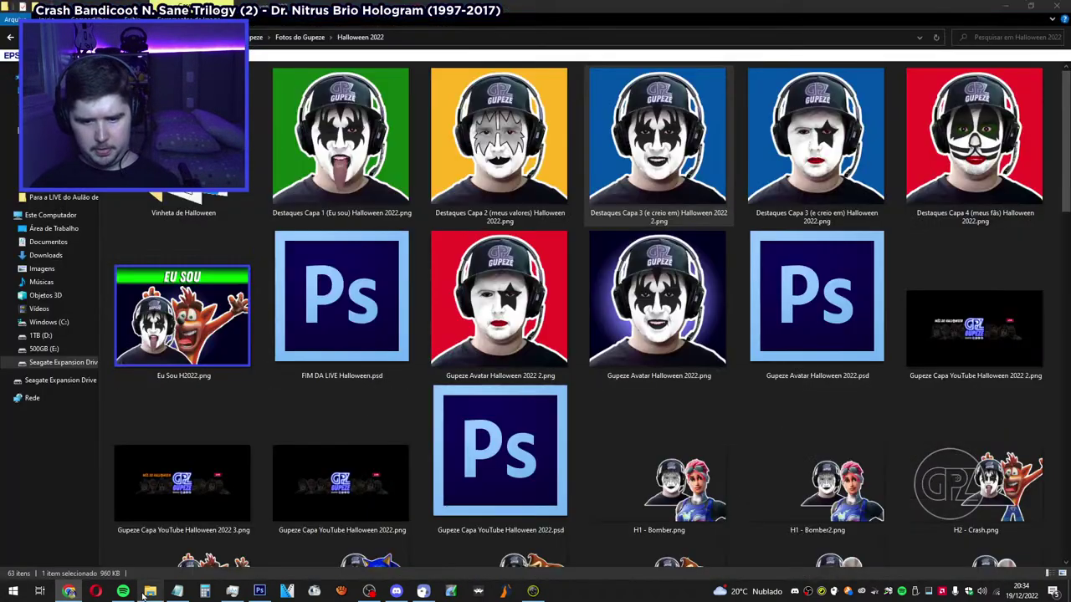
click(10, 37)
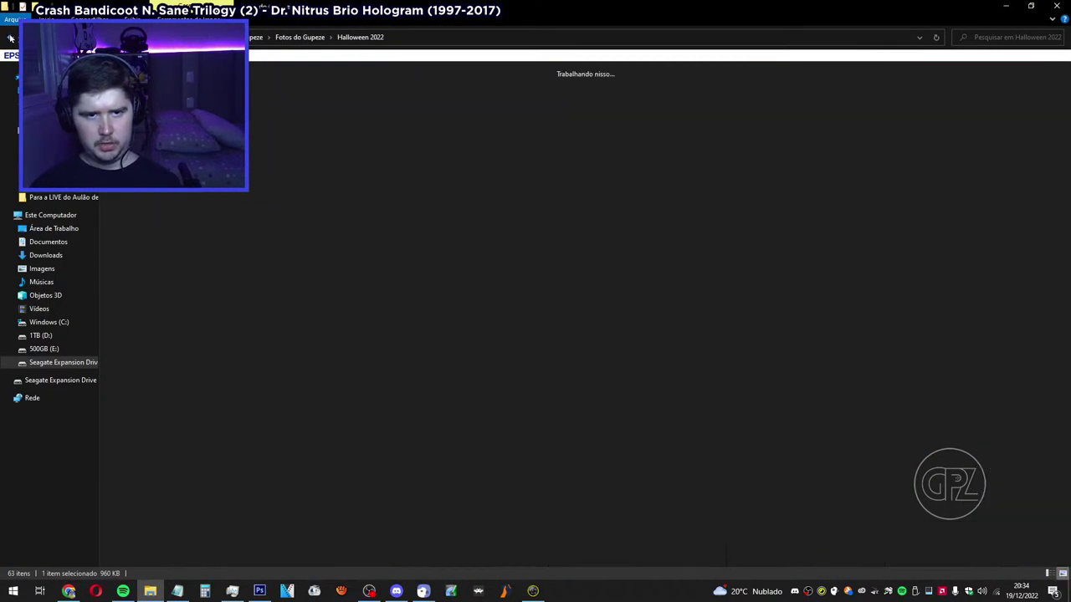
click(75, 268)
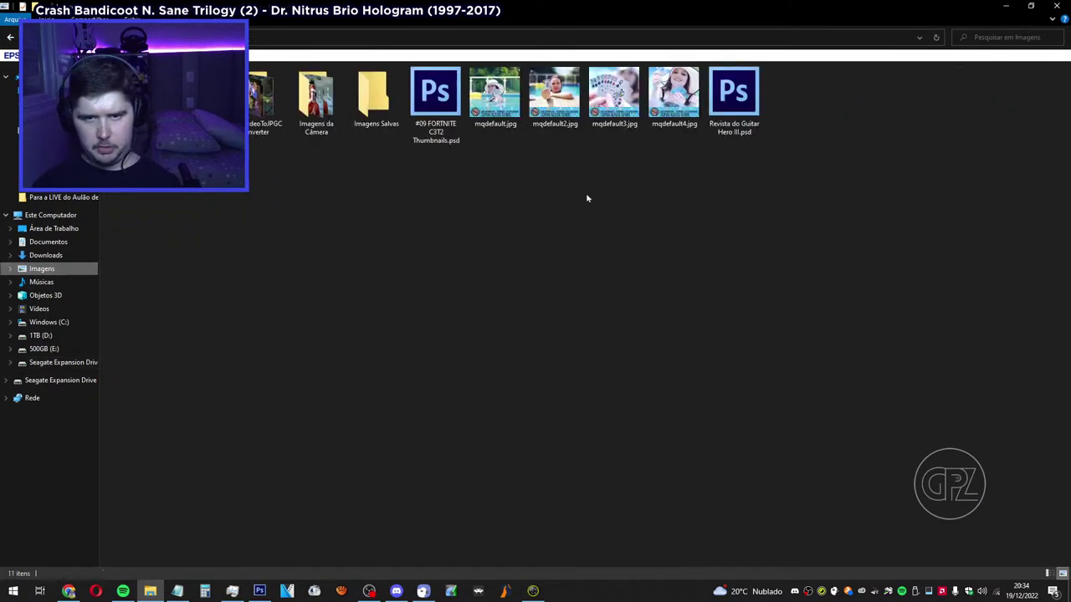
double_click(328, 117)
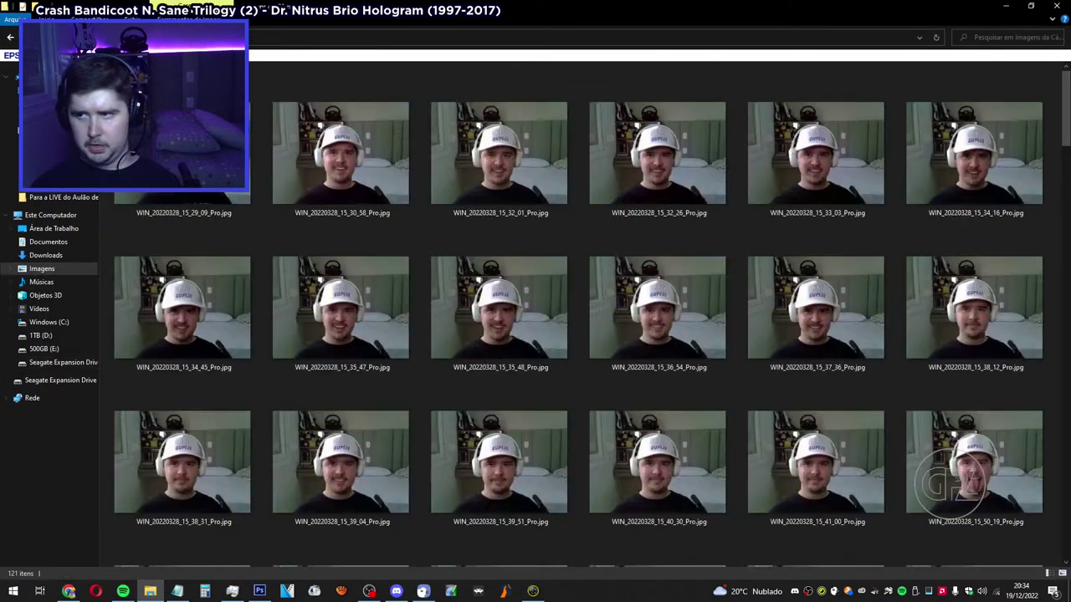
scroll(962, 100, down, 6)
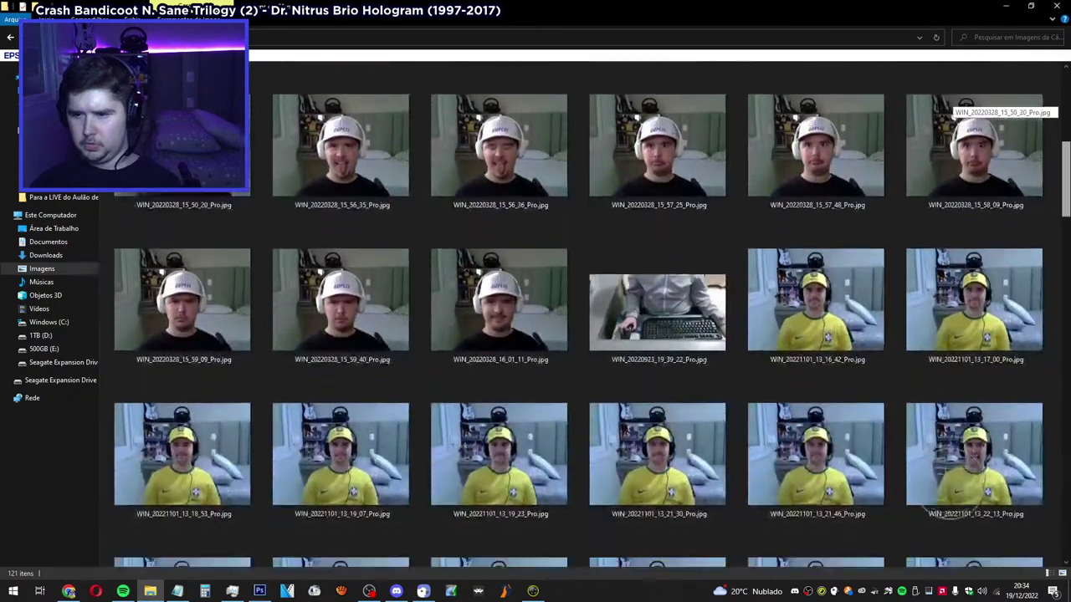
scroll(953, 481, down, 1)
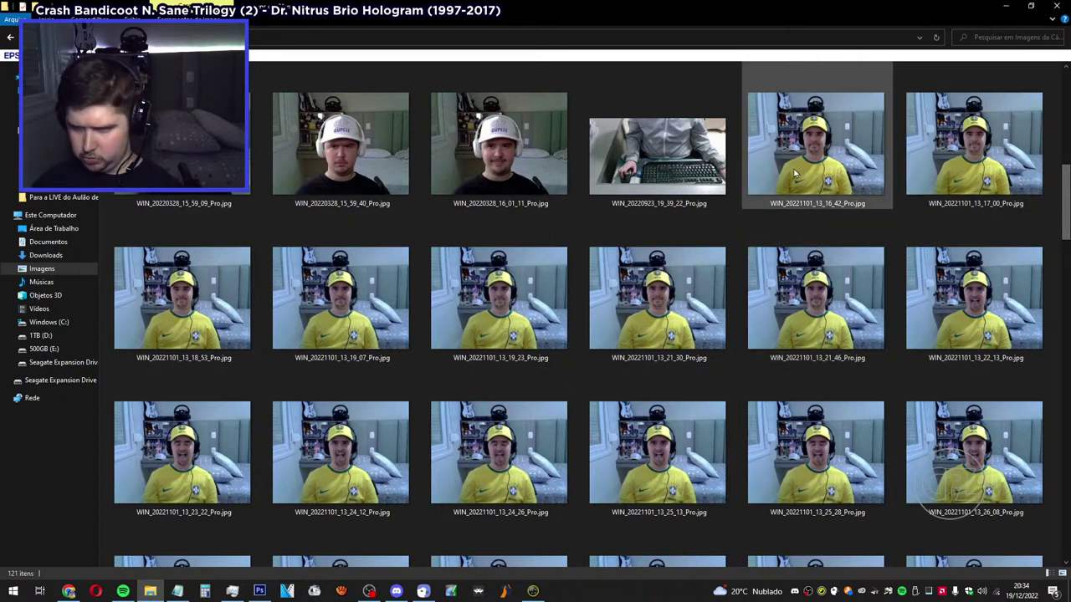
click(862, 180)
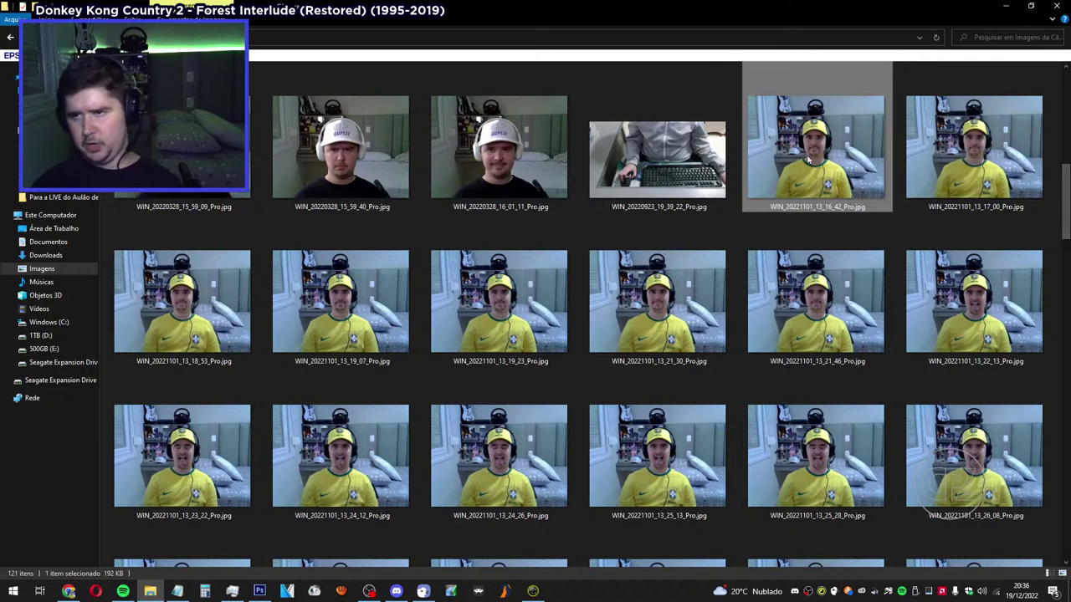
click(972, 168)
click(884, 170)
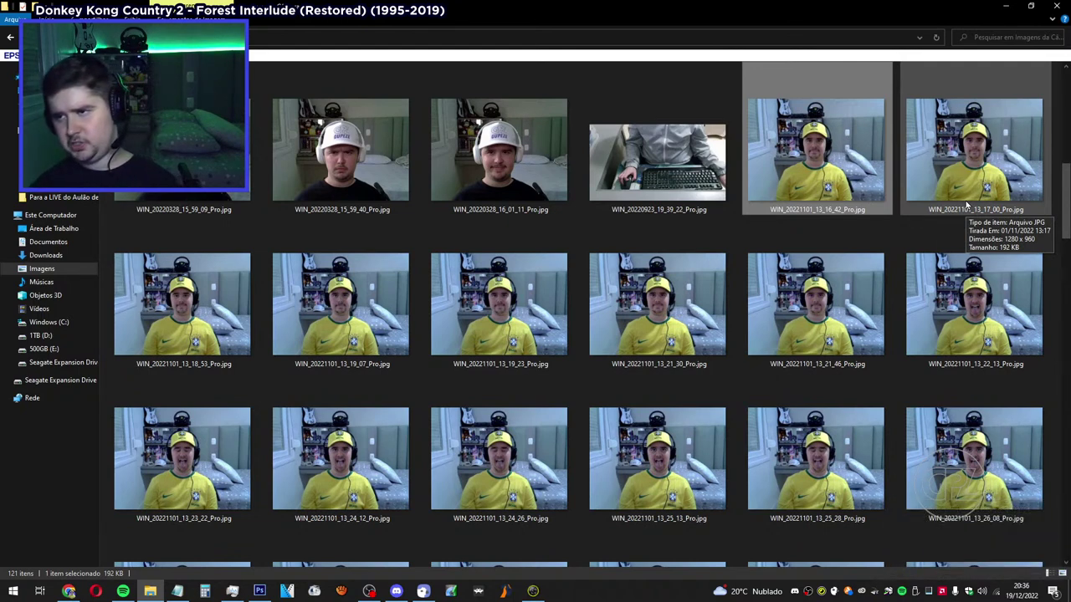
click(898, 215)
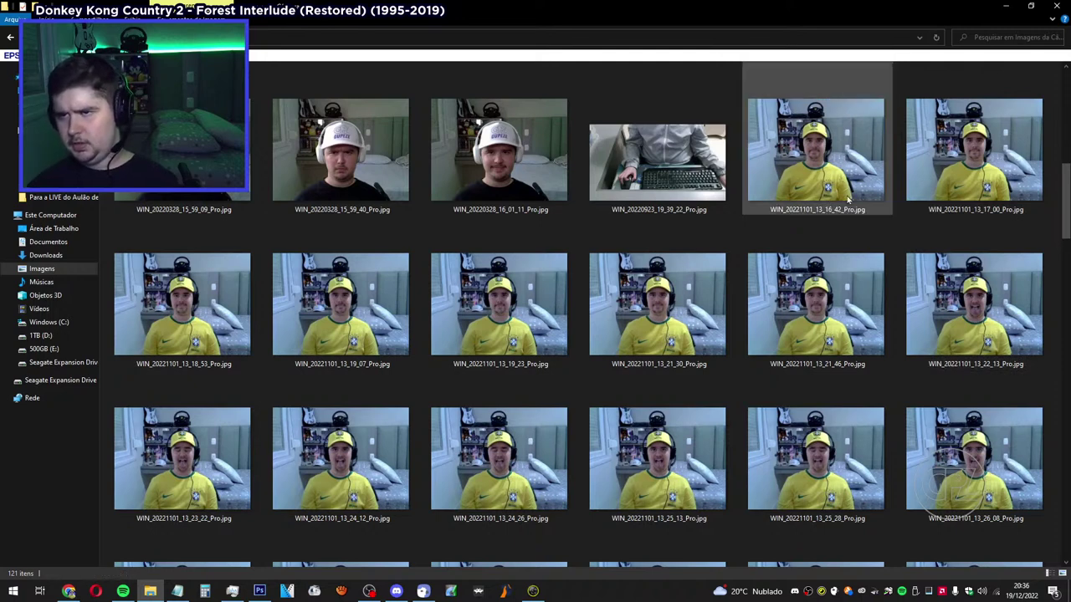
click(883, 191)
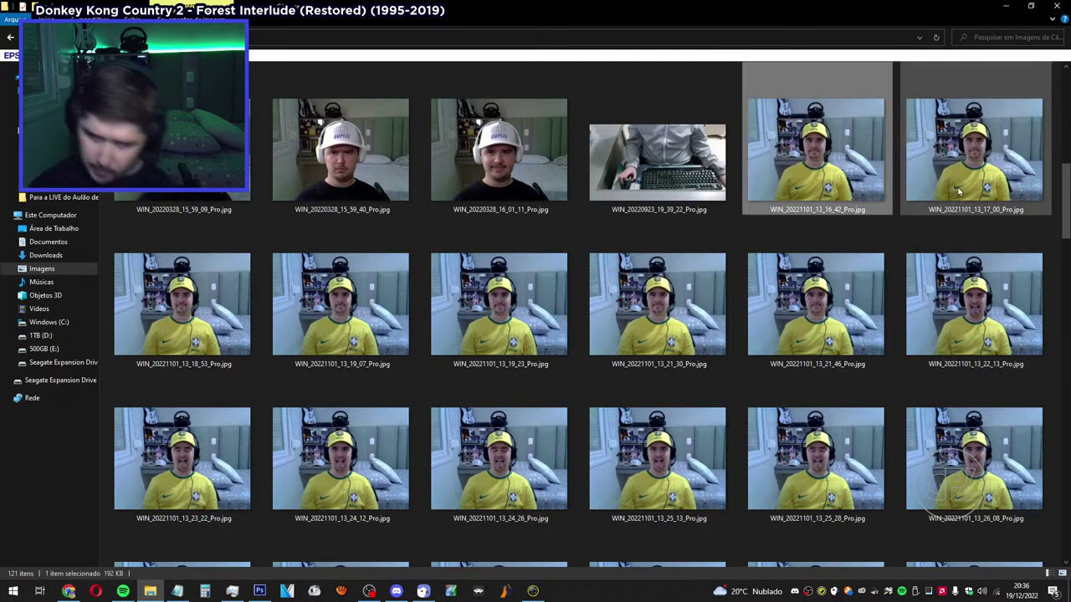
mouse_move(959, 191)
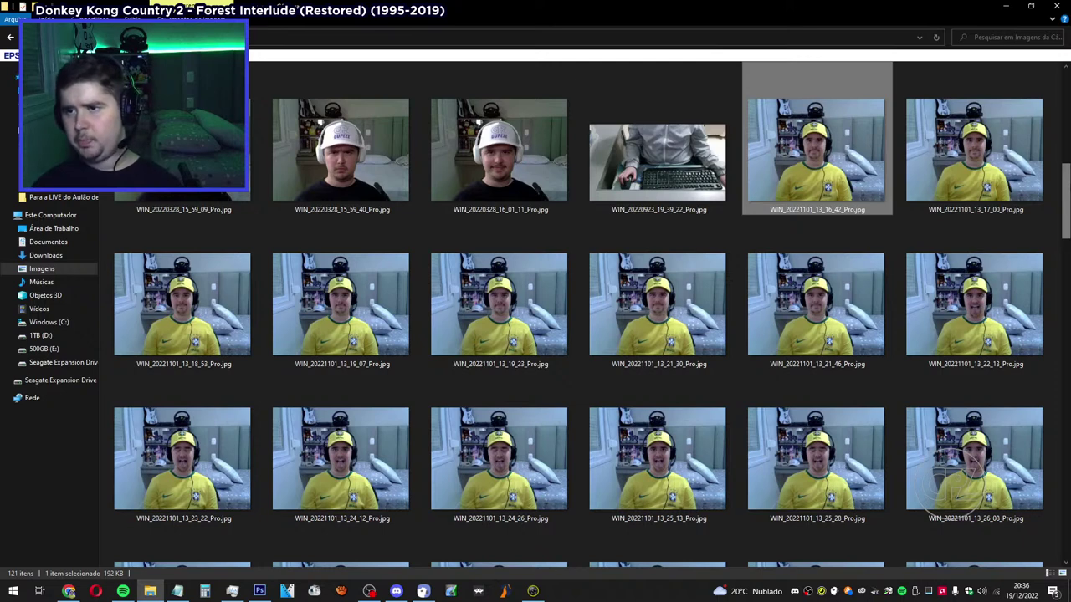
click(900, 209)
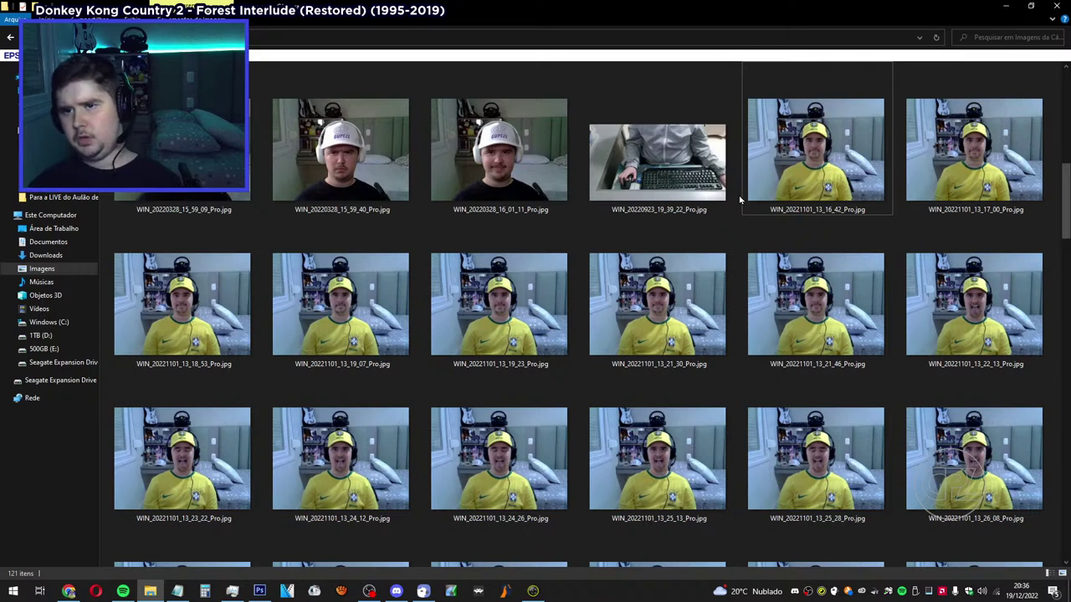
mouse_move(870, 163)
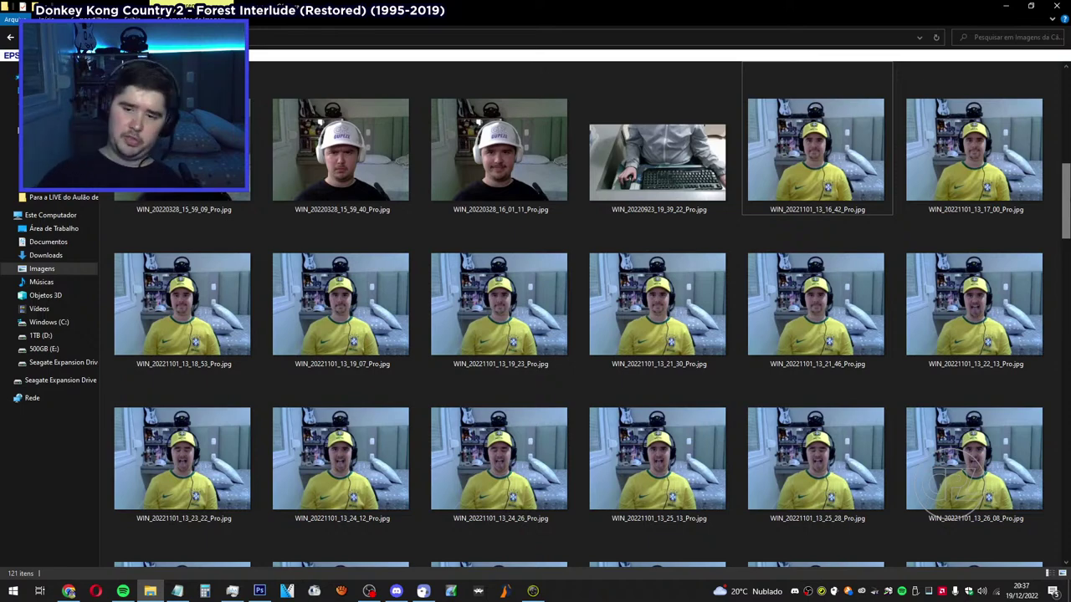
scroll(954, 199, up, 1)
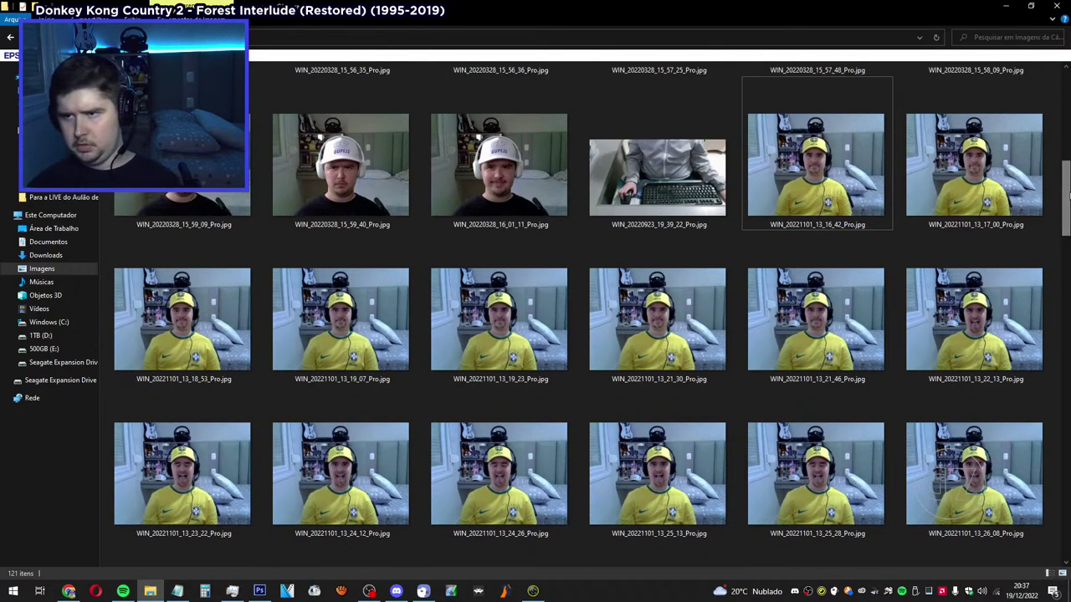
scroll(962, 483, down, 1)
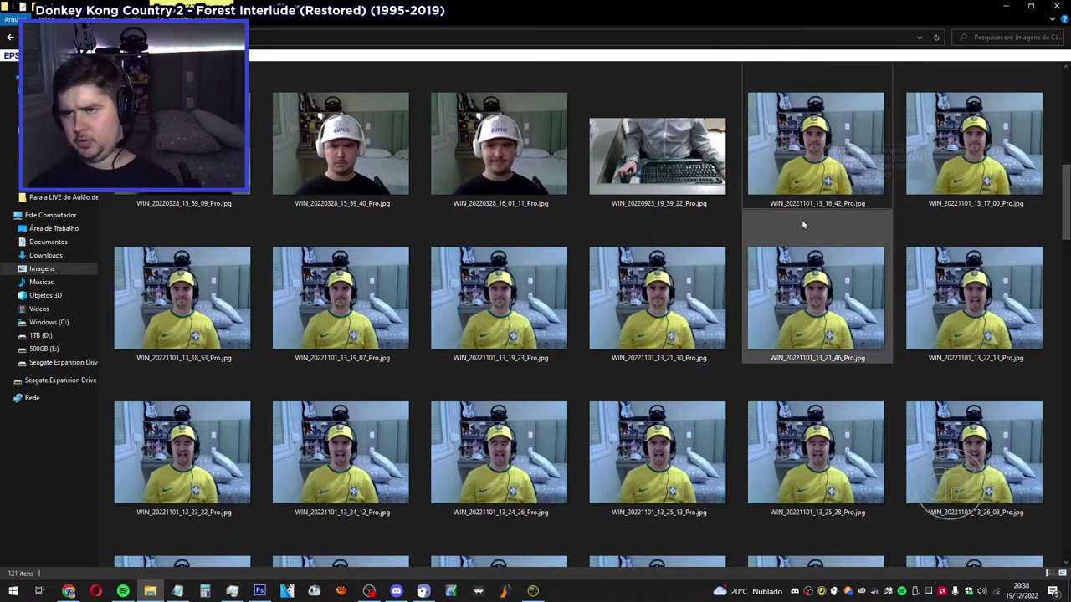
click(486, 193)
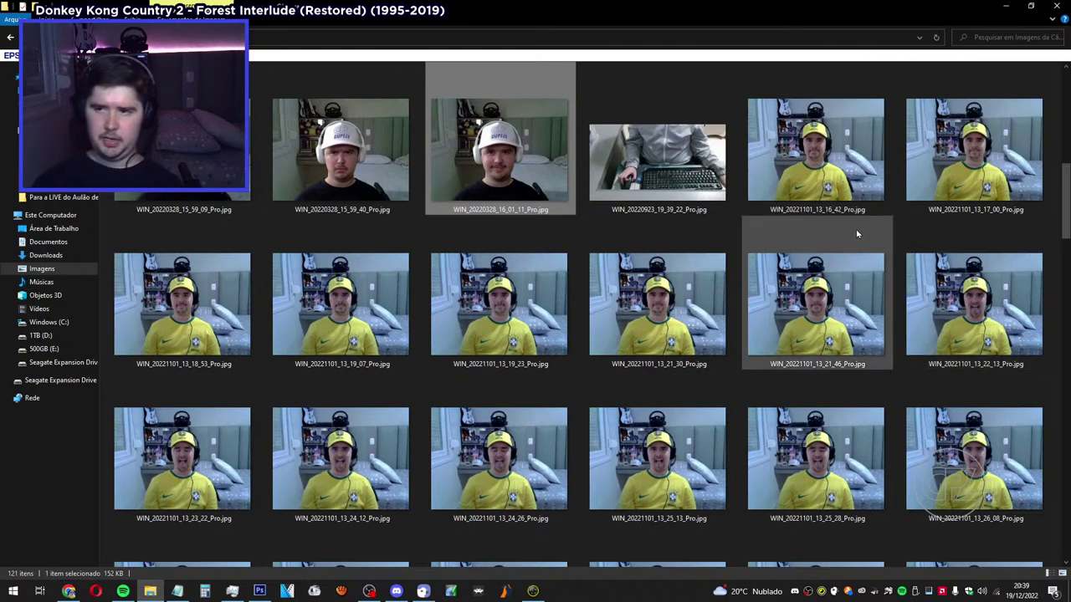
click(832, 159)
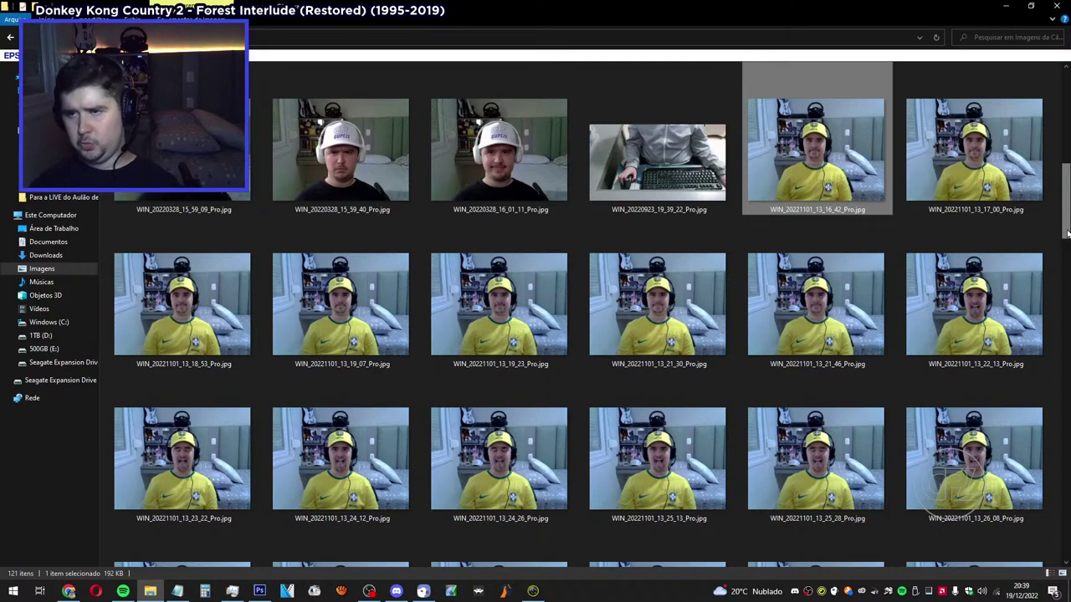
View the yellow BRASIL-cap webcam photo in Photos, zoomed in and panned toward the shirt.
double_click(847, 194)
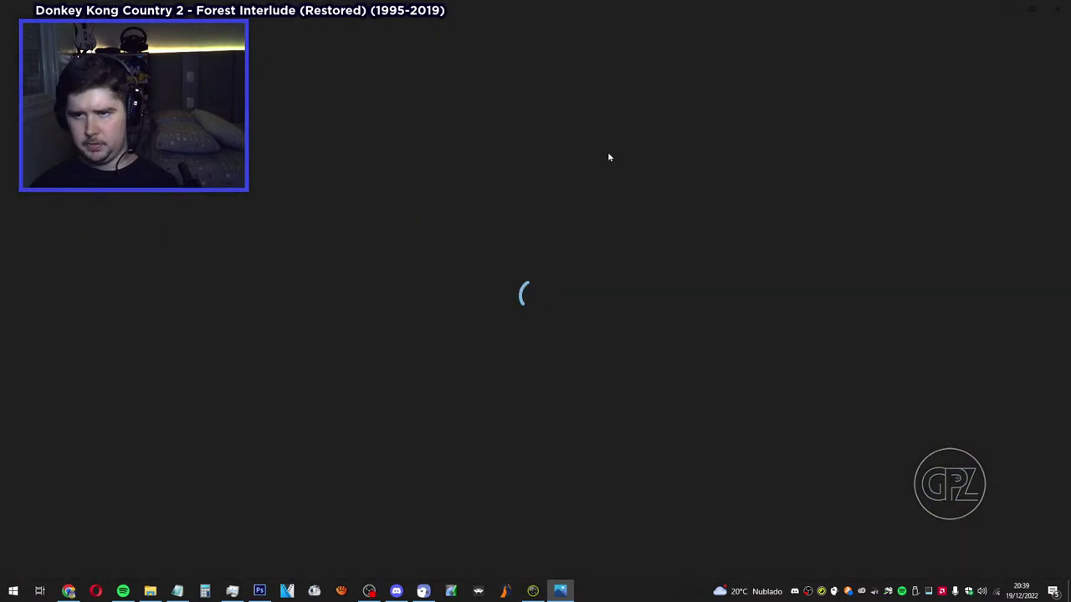
scroll(528, 237, up, 3)
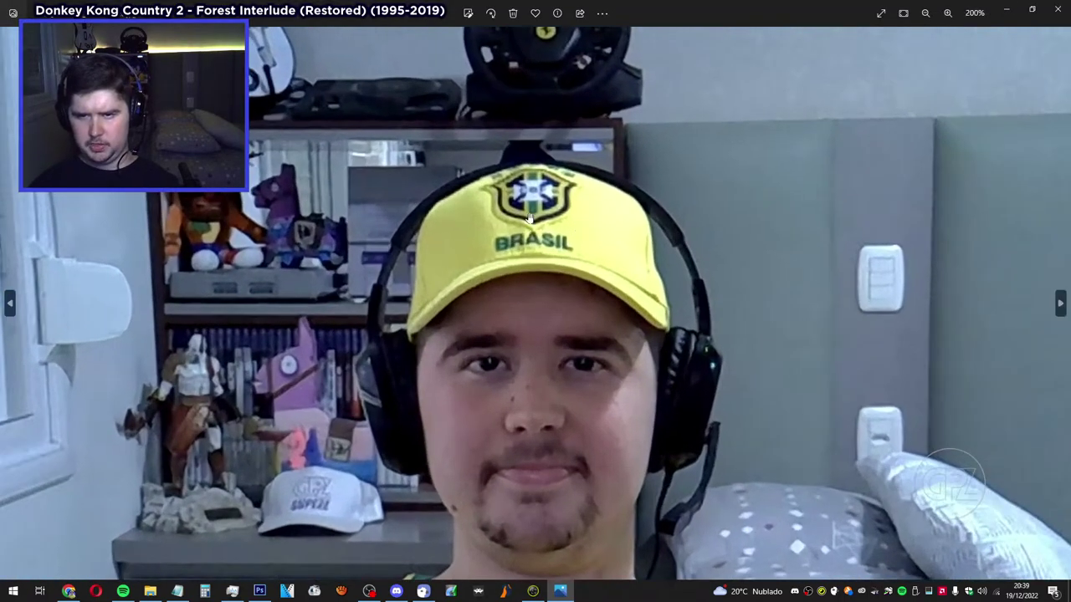
drag(532, 223, 525, 191)
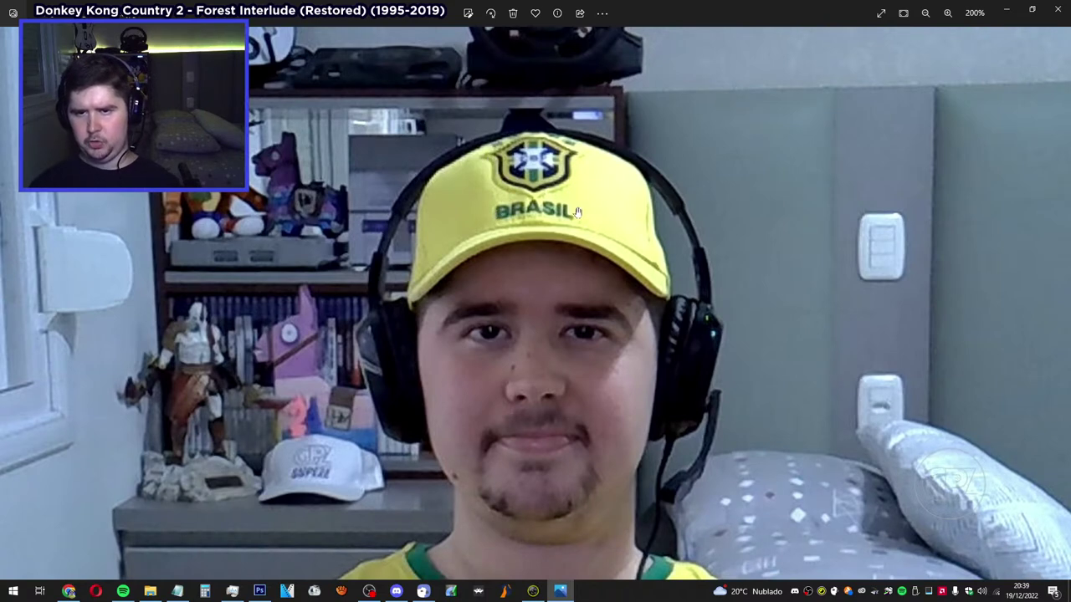
drag(638, 275, 675, 232)
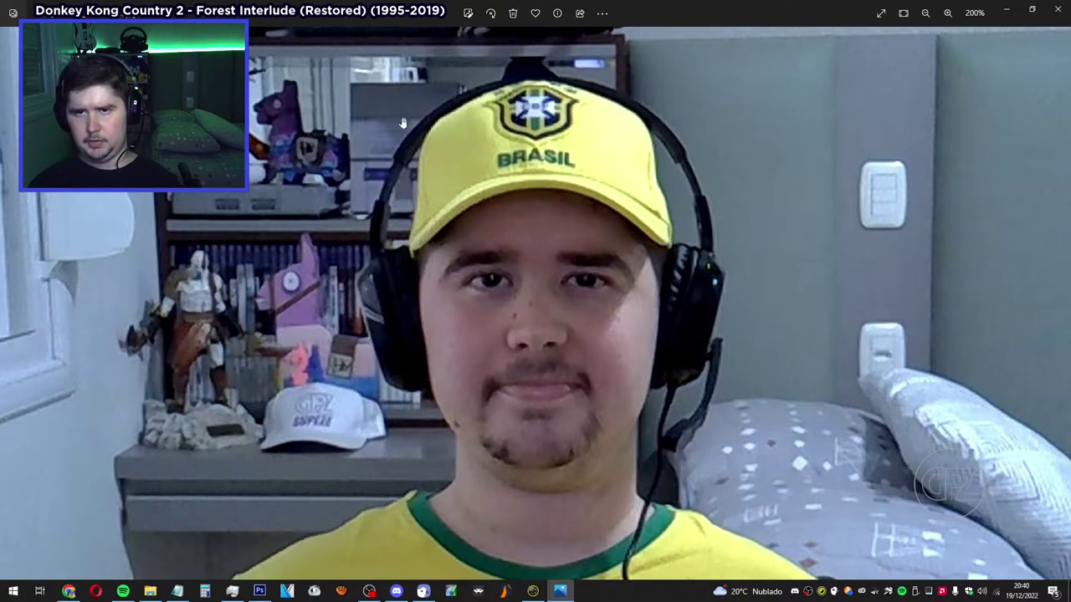
Open the white-cap webcam photo instead and zoom in to inspect it.
click(1058, 9)
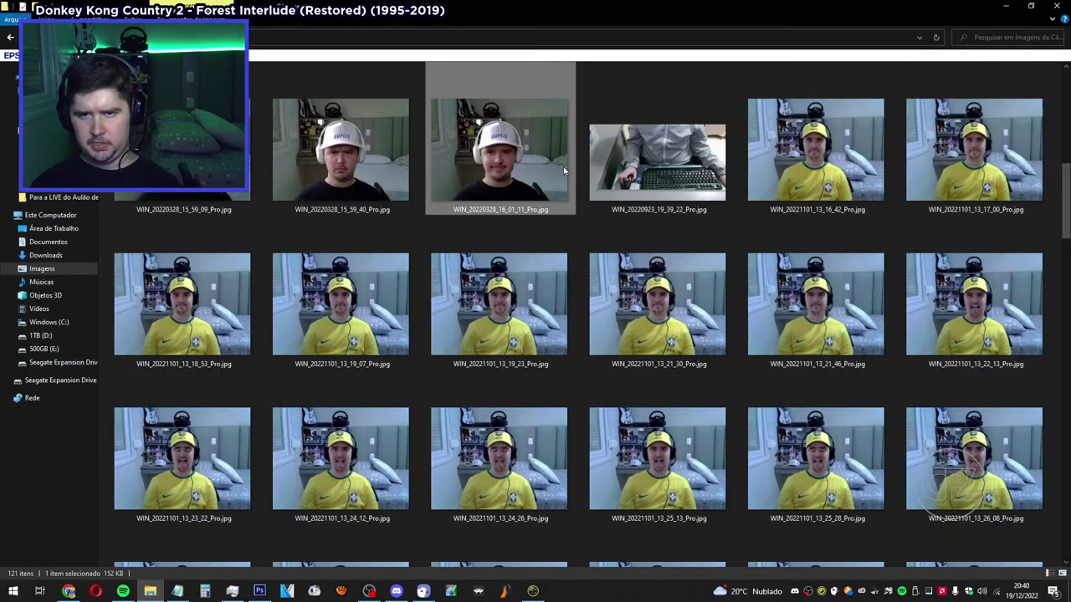
double_click(529, 204)
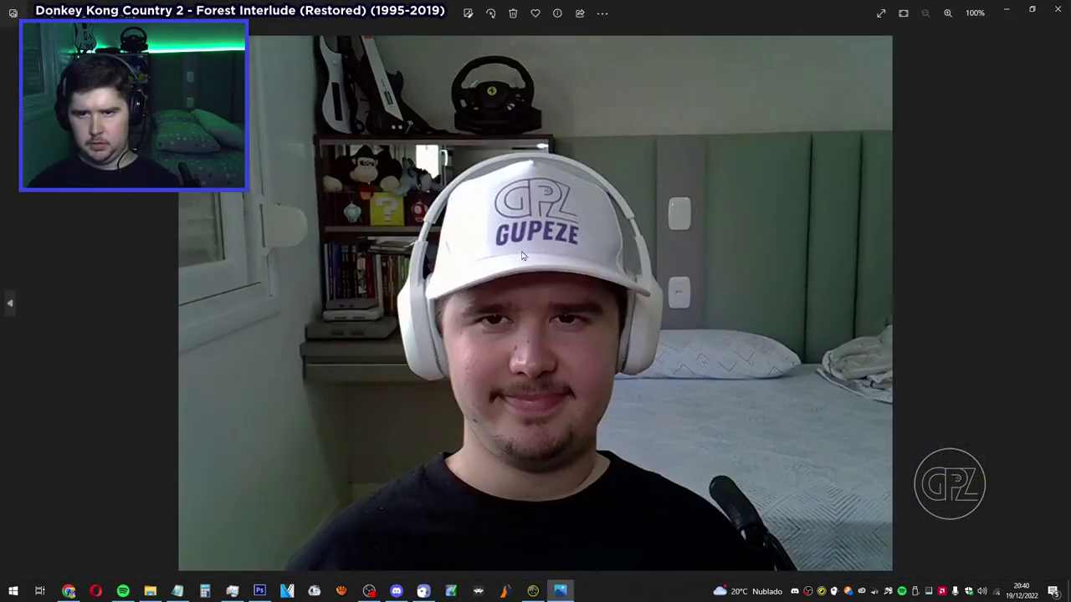
scroll(529, 204, up, 2)
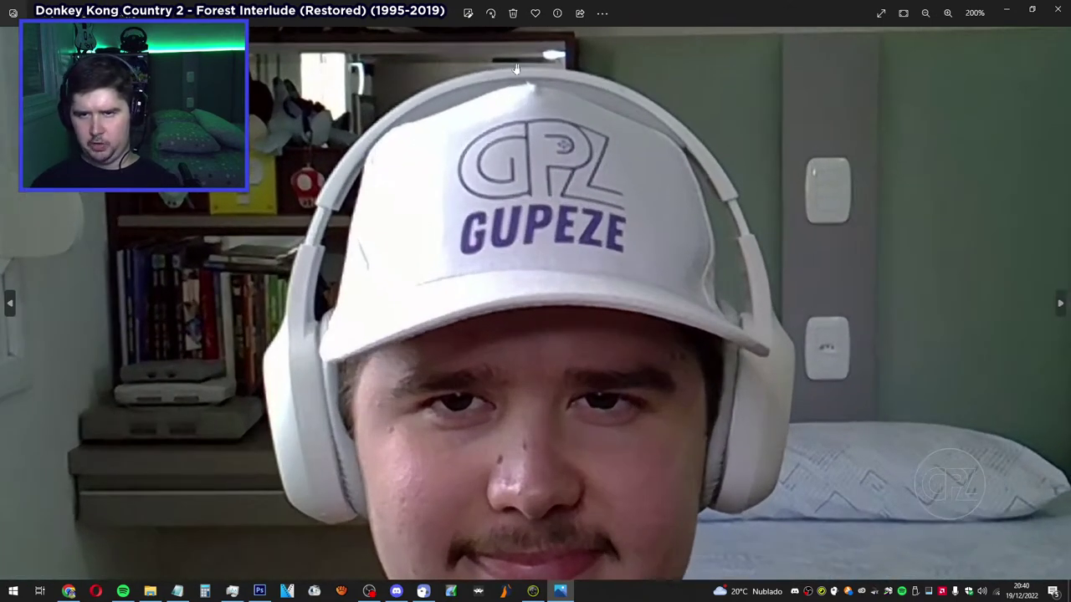
drag(622, 304, 622, 282)
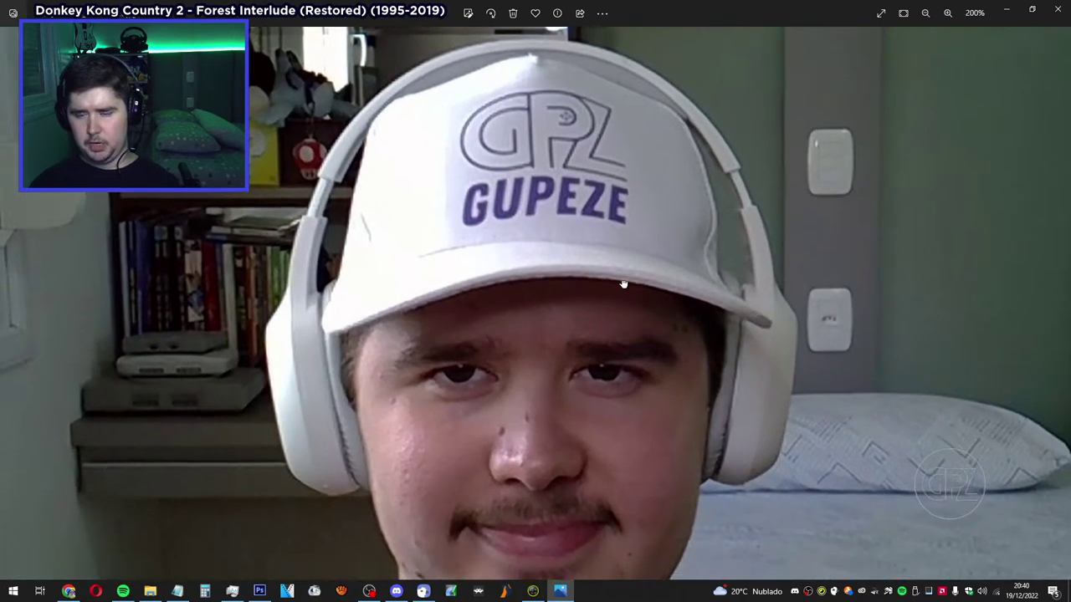
drag(546, 191, 547, 202)
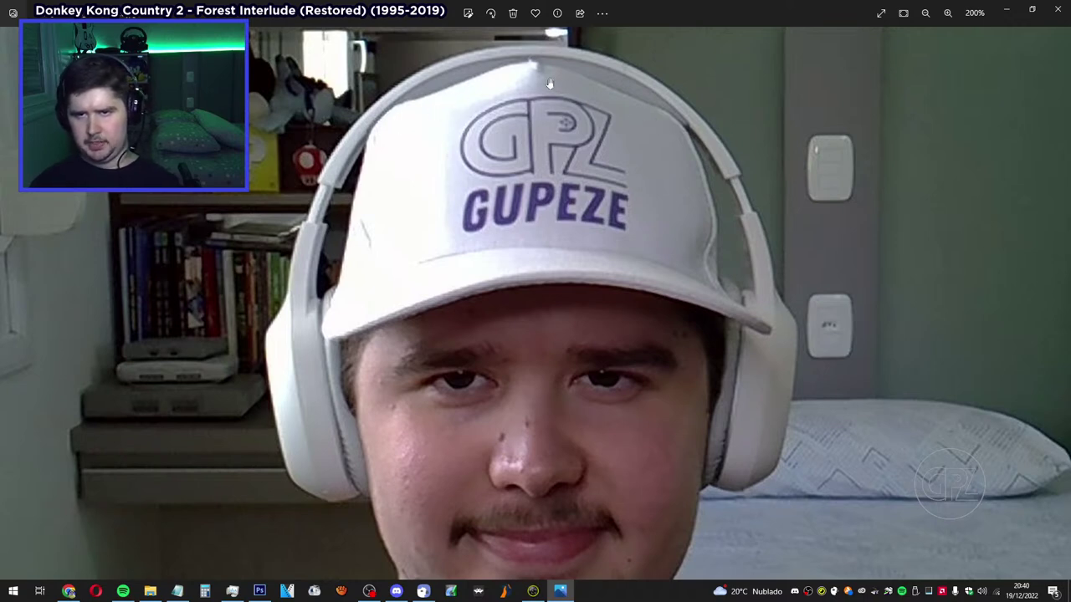
scroll(559, 187, down, 1)
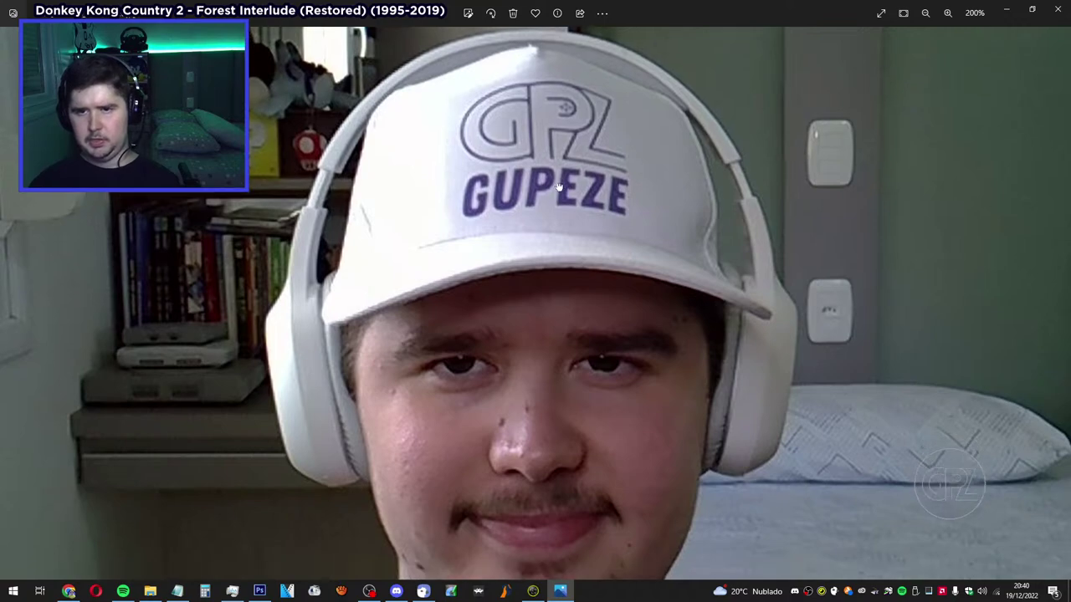
Advance to the next webcam photo and zoom and pan across it.
key(Right)
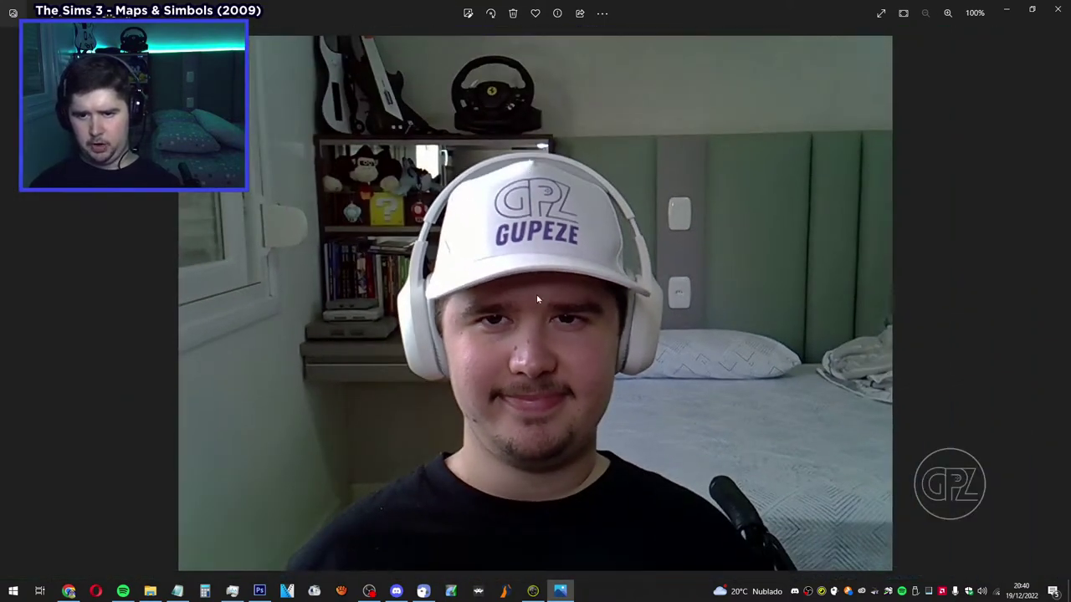
scroll(538, 299, up, 1)
drag(536, 292, 549, 328)
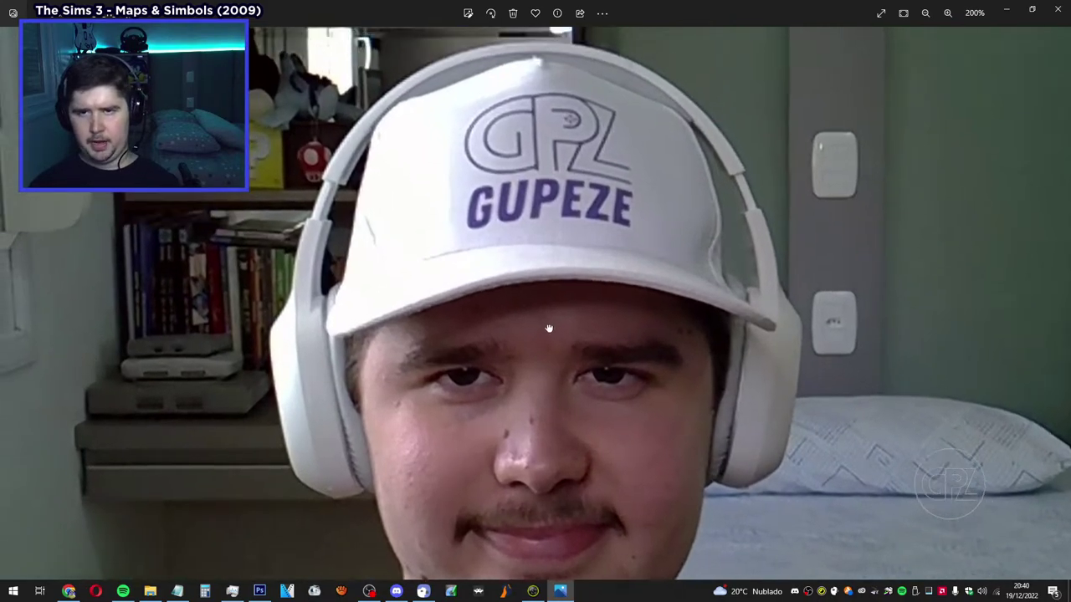
scroll(548, 328, down, 1)
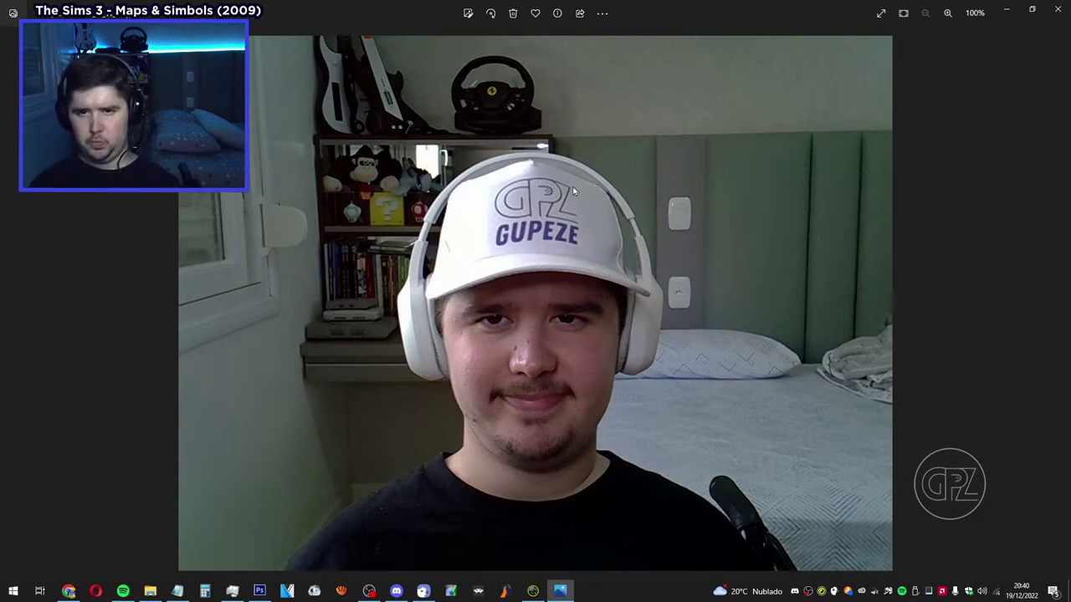
Zoom into the photo to inspect the shelf above, then close the viewer.
scroll(543, 181, up, 3)
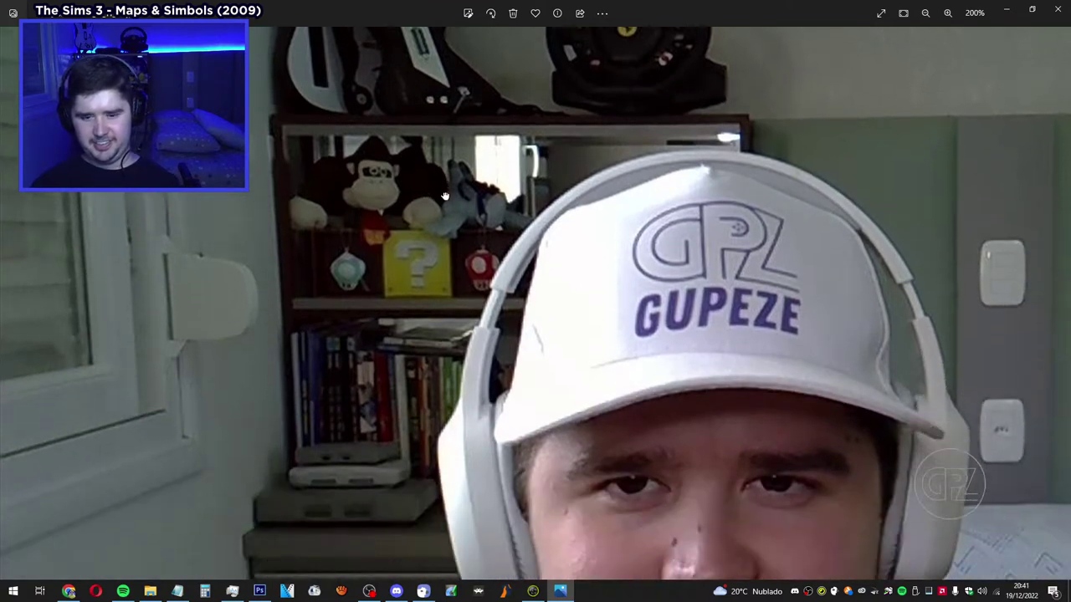
drag(483, 394, 493, 319)
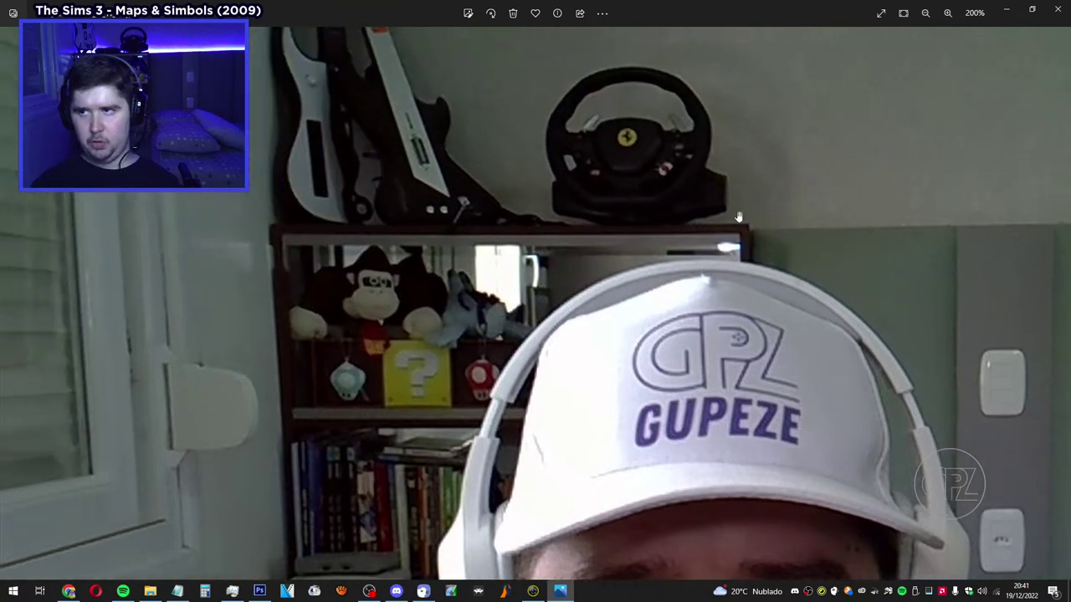
key(Escape)
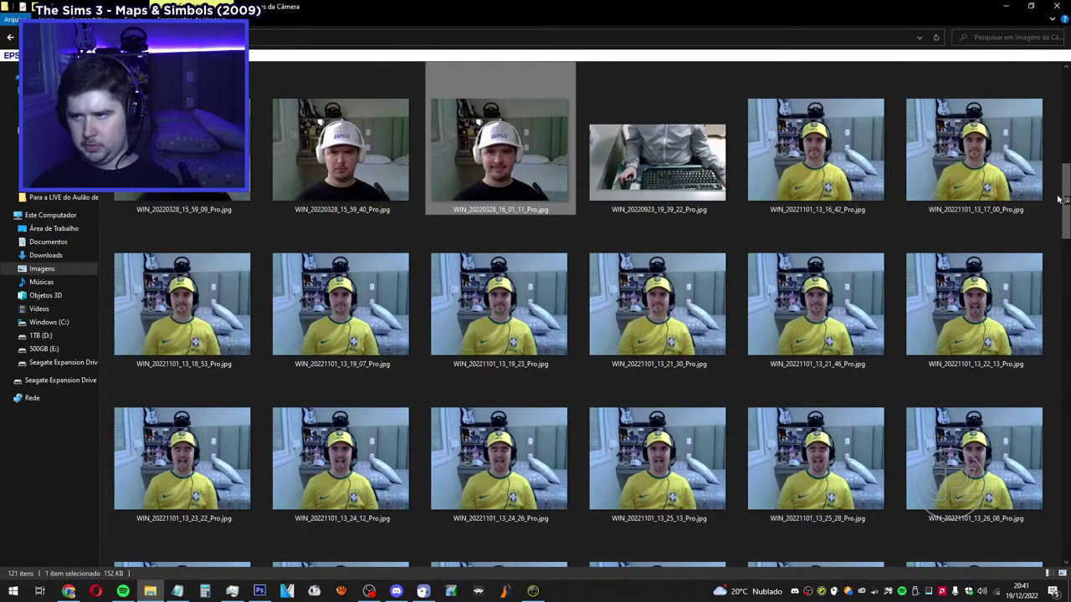
scroll(1063, 201, down, 2)
Scroll down the camera photos and select WIN_20221217_15_26_01_Pro.jpg.
scroll(1062, 200, down, 4)
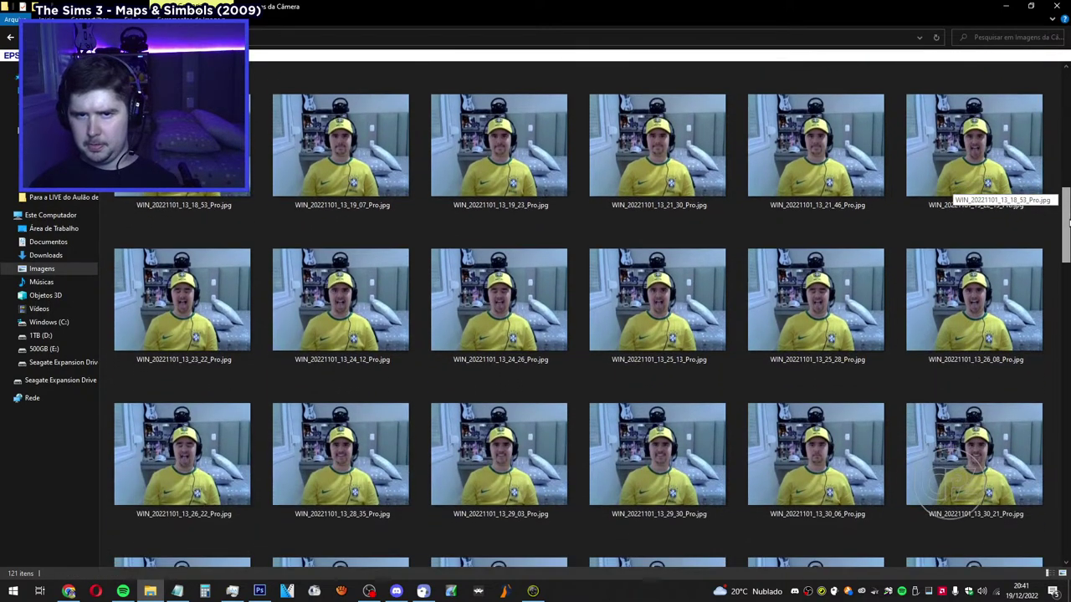
scroll(1069, 222, down, 1)
drag(1068, 237, 1068, 286)
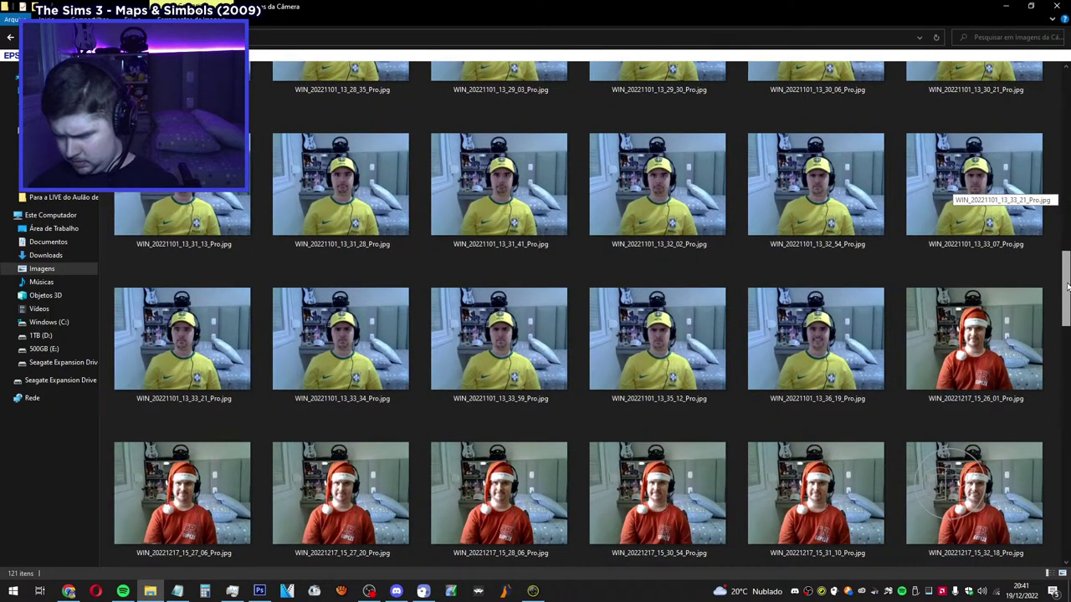
click(969, 405)
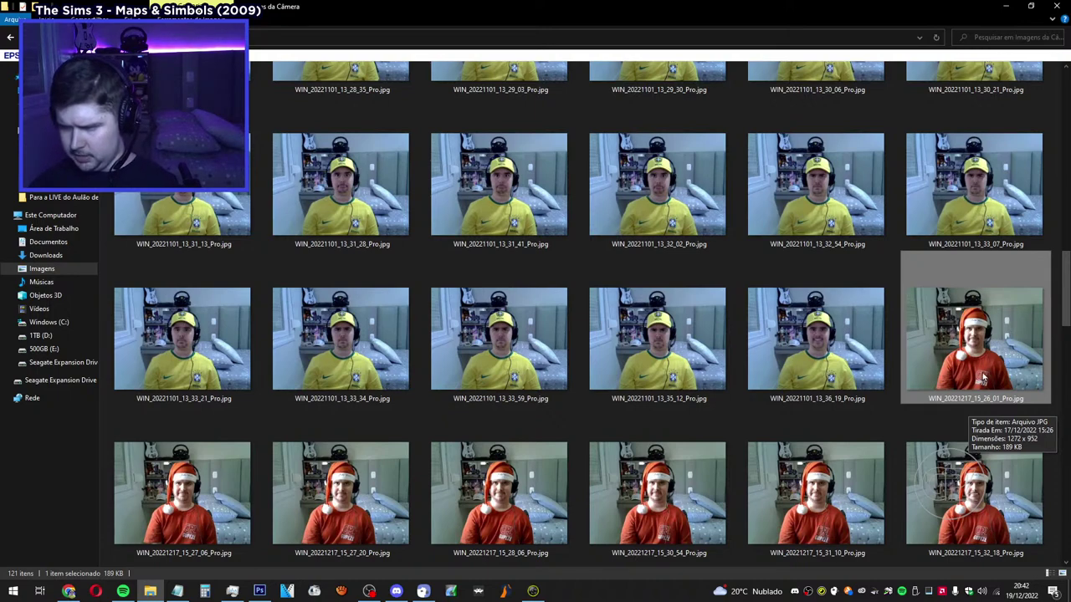
Browse through the remaining Imagens da Câmera photos down to the last shots.
scroll(1040, 326, down, 2)
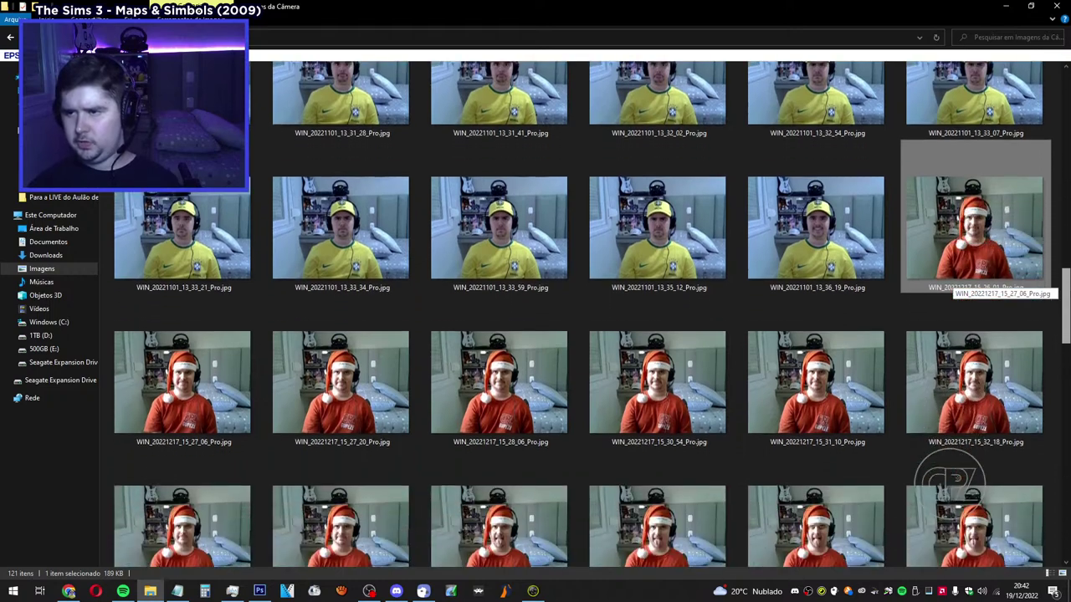
scroll(962, 276, down, 1)
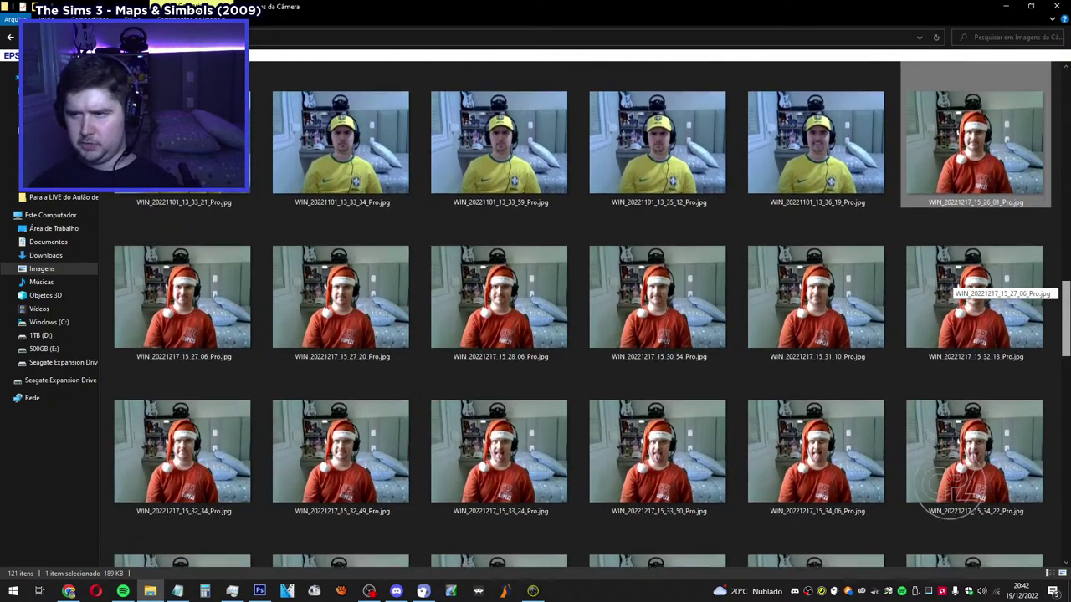
scroll(962, 276, down, 1)
scroll(949, 485, down, 3)
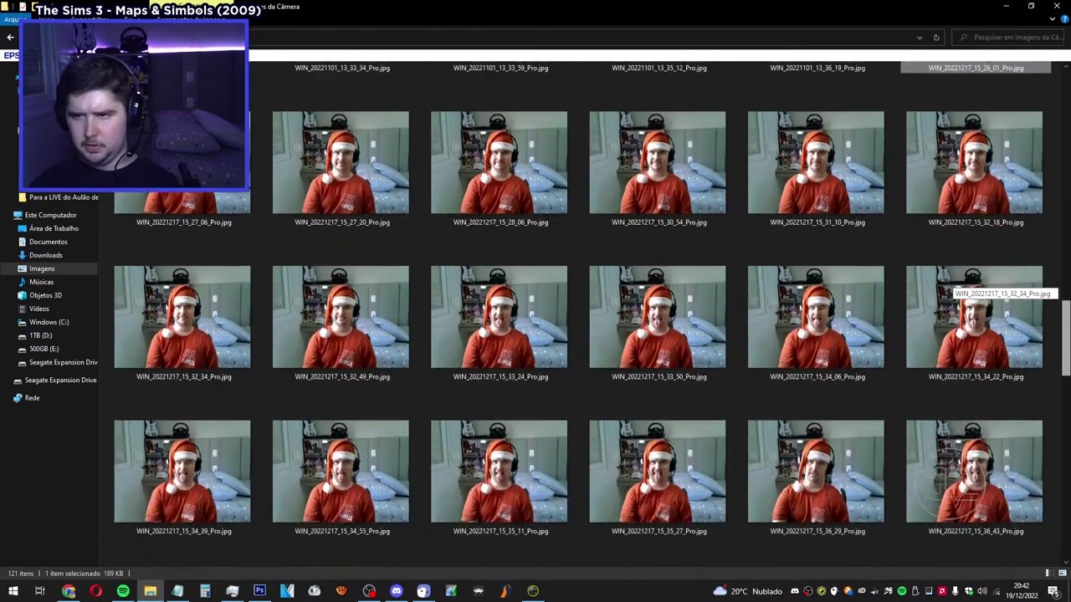
scroll(950, 485, down, 2)
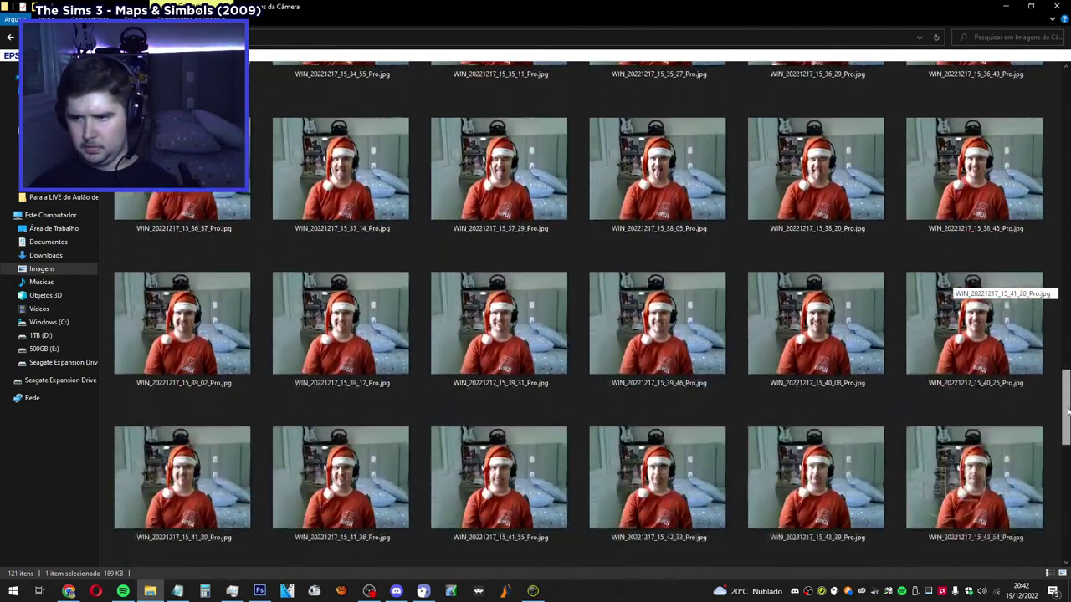
drag(1068, 410, 1068, 519)
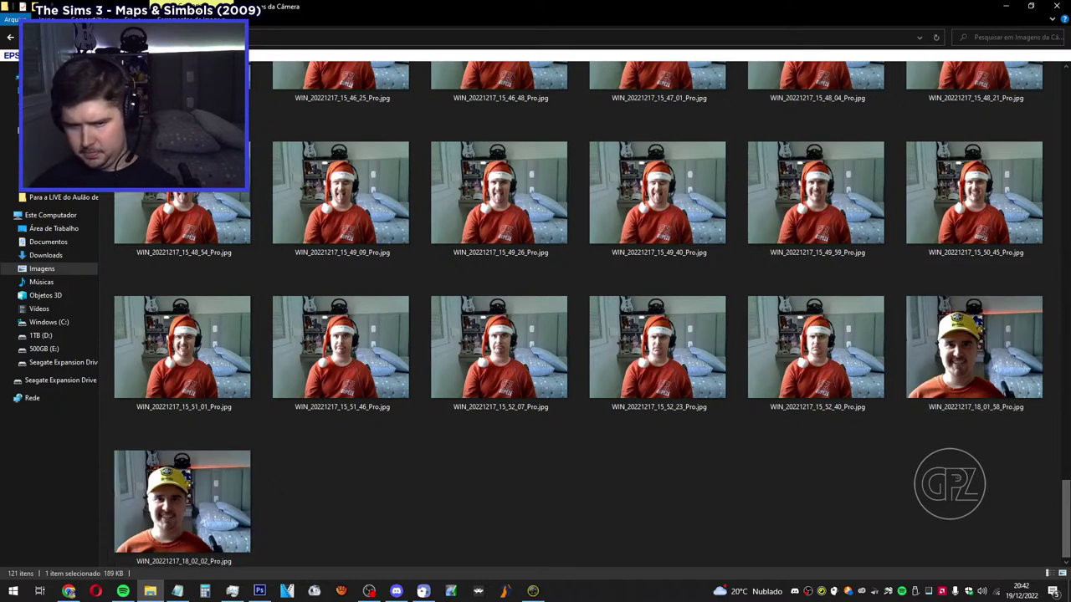
scroll(970, 493, up, 1)
scroll(971, 493, down, 1)
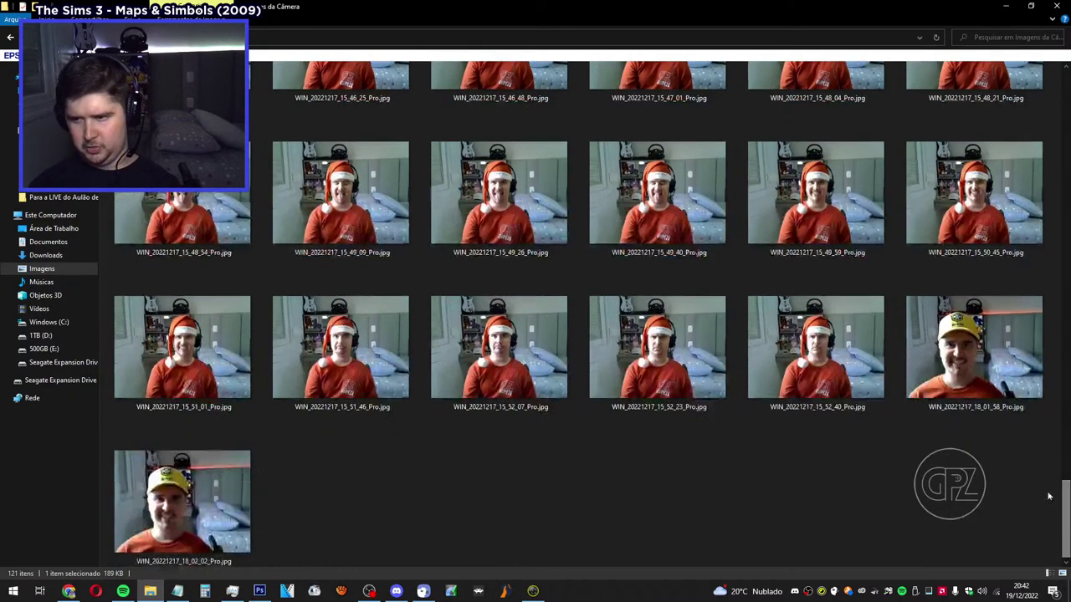
scroll(970, 502, up, 1)
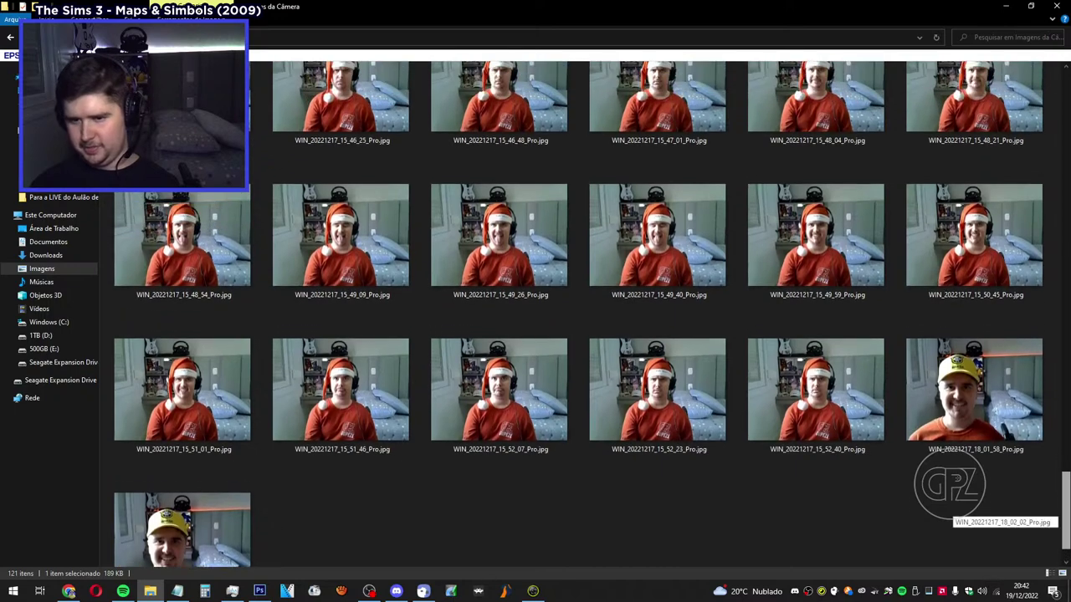
scroll(970, 502, up, 2)
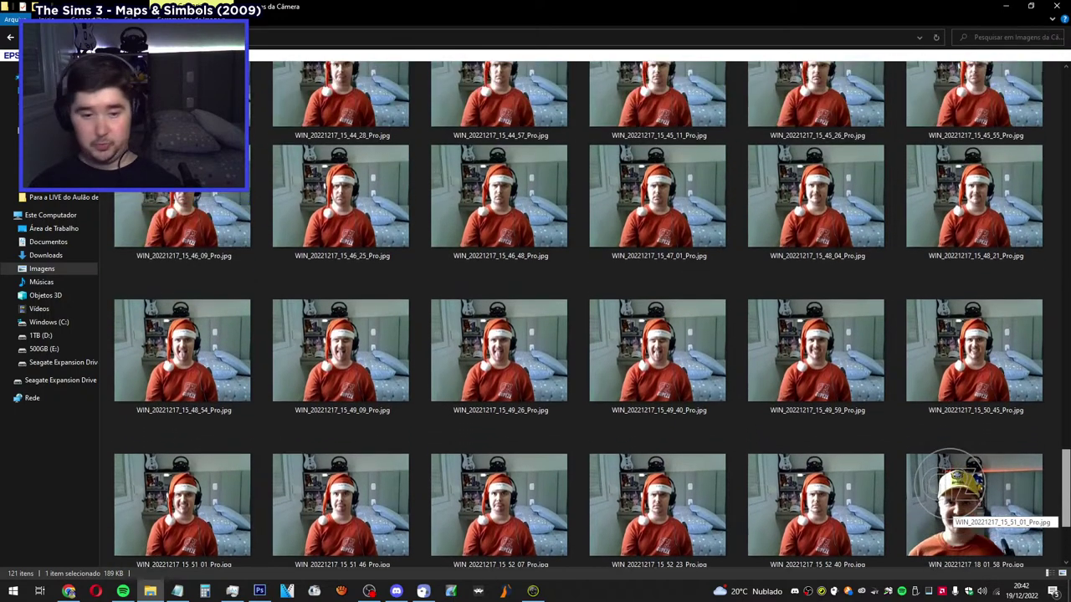
scroll(1003, 515, down, 3)
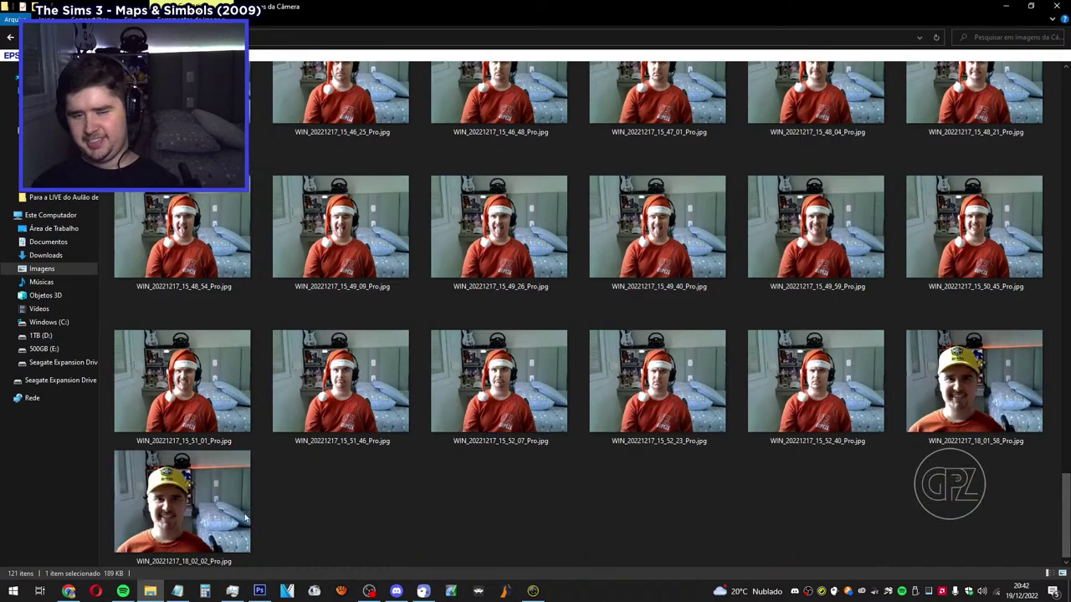
scroll(1026, 518, up, 2)
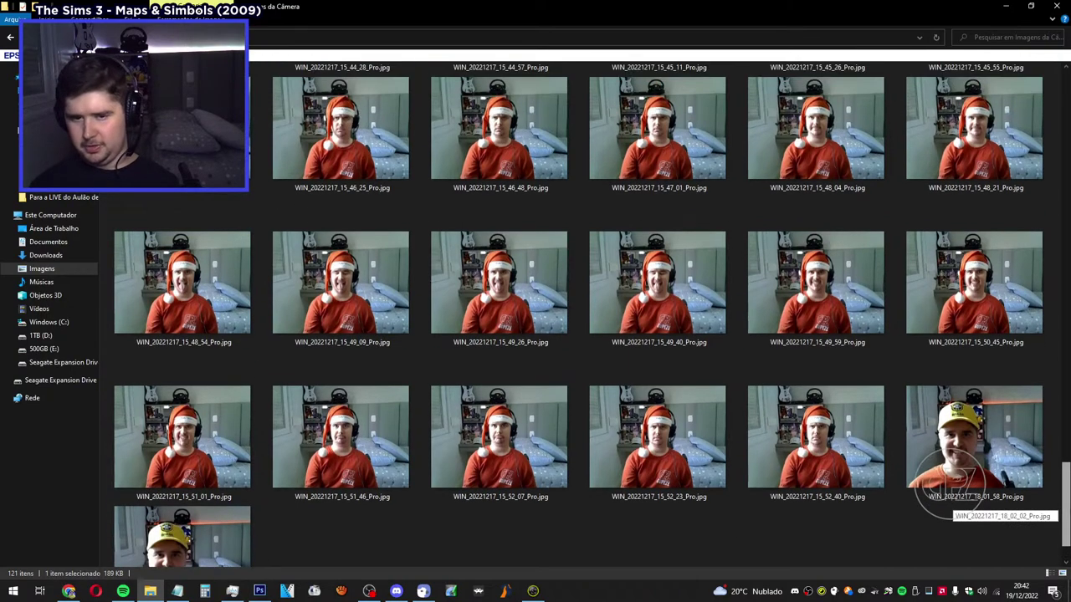
scroll(954, 512, up, 10)
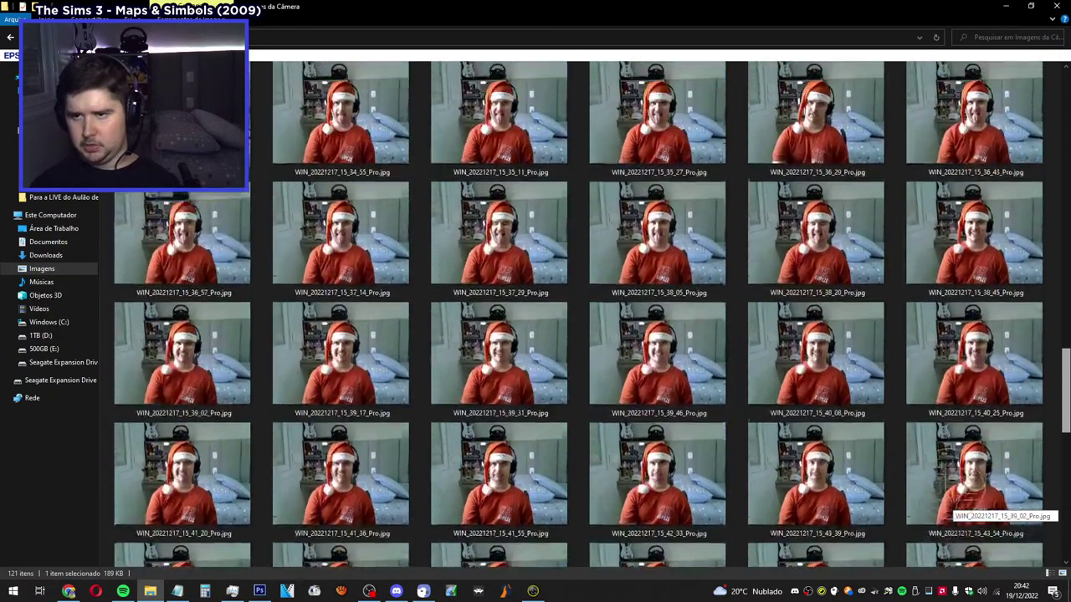
scroll(954, 493, up, 20)
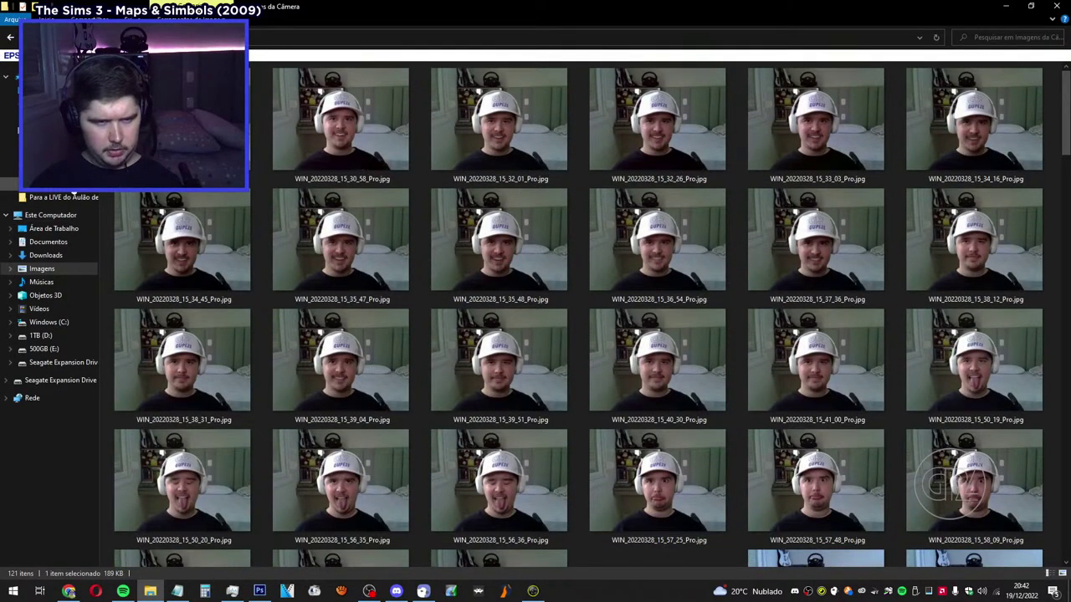
Go back up through Imagens to the Fotos do Gupeze folder.
click(11, 39)
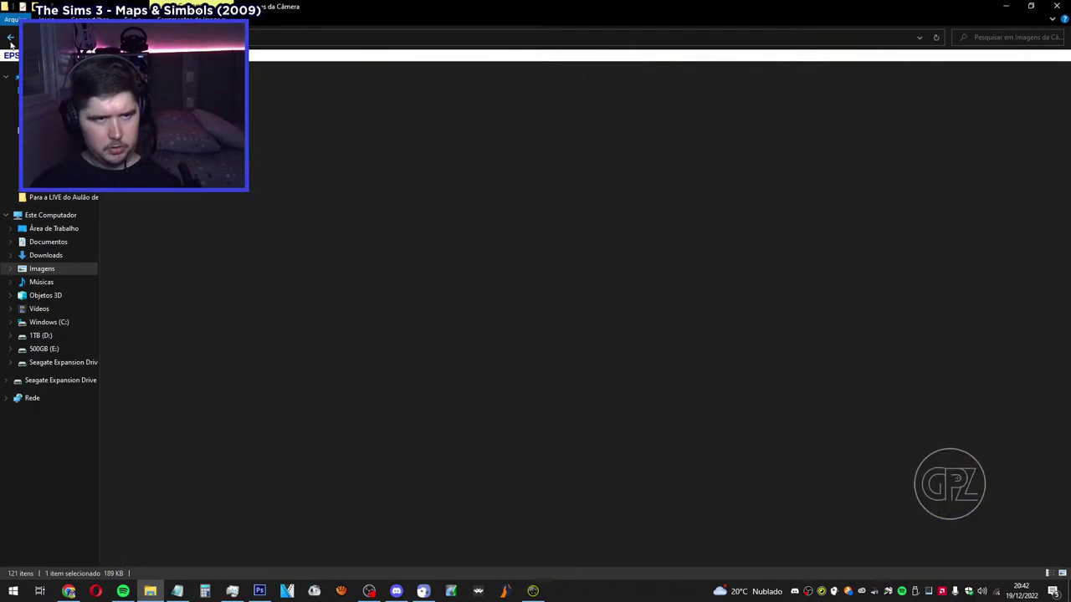
click(10, 39)
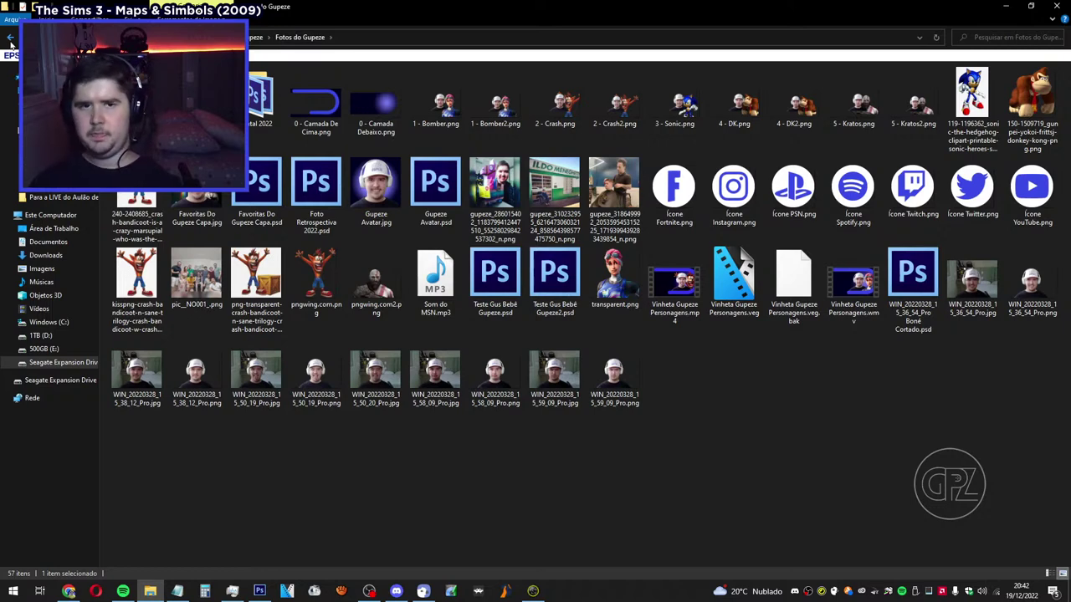
right_click(197, 94)
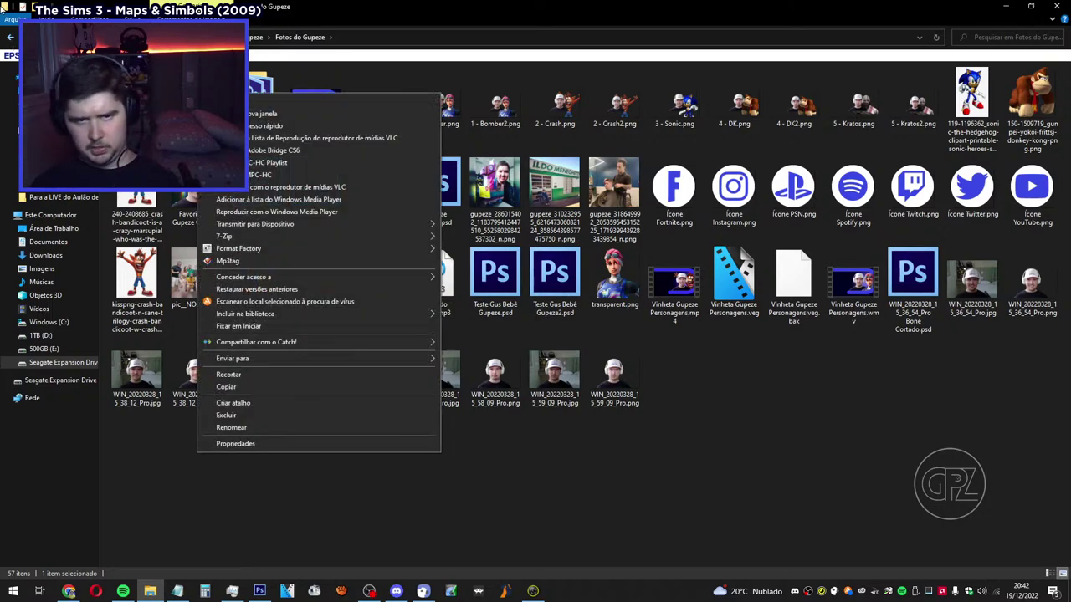
click(586, 279)
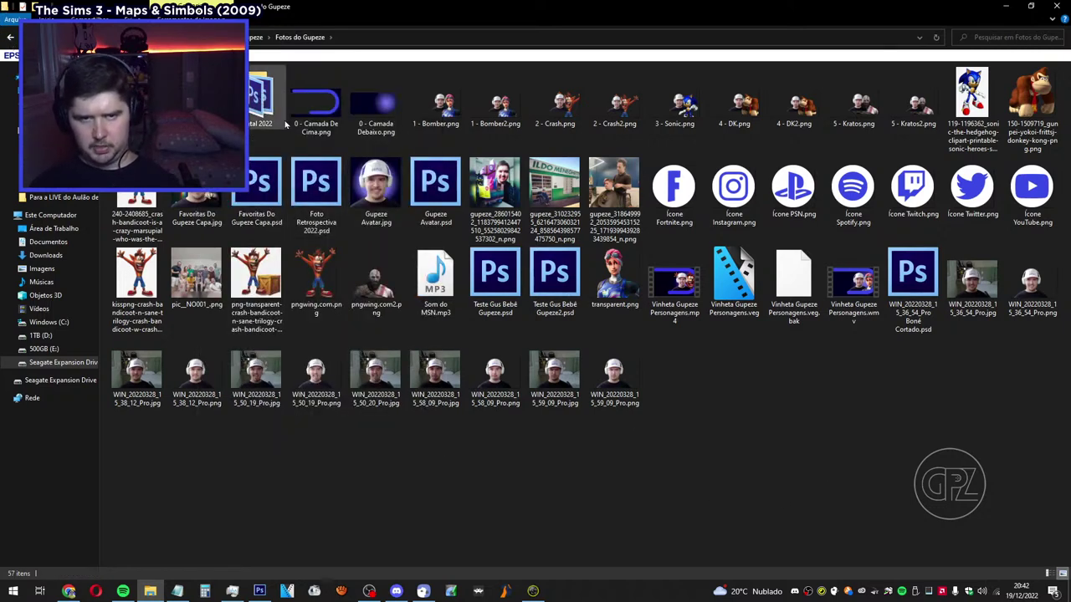
Open Natal 2022, select all 11 files, then clear the selection.
click(278, 124)
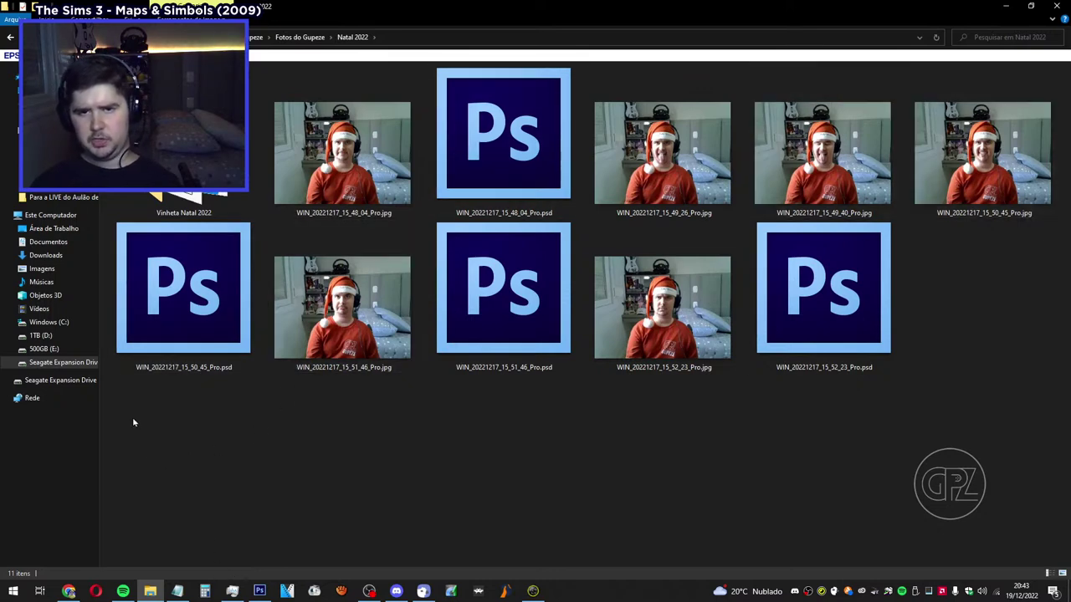
drag(133, 421, 1069, 177)
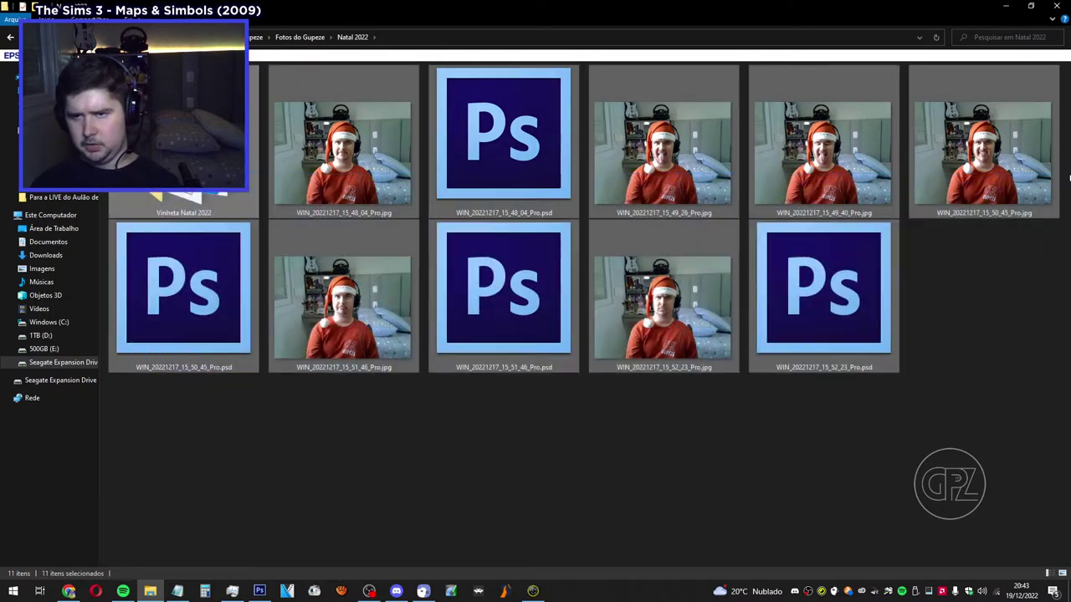
click(948, 431)
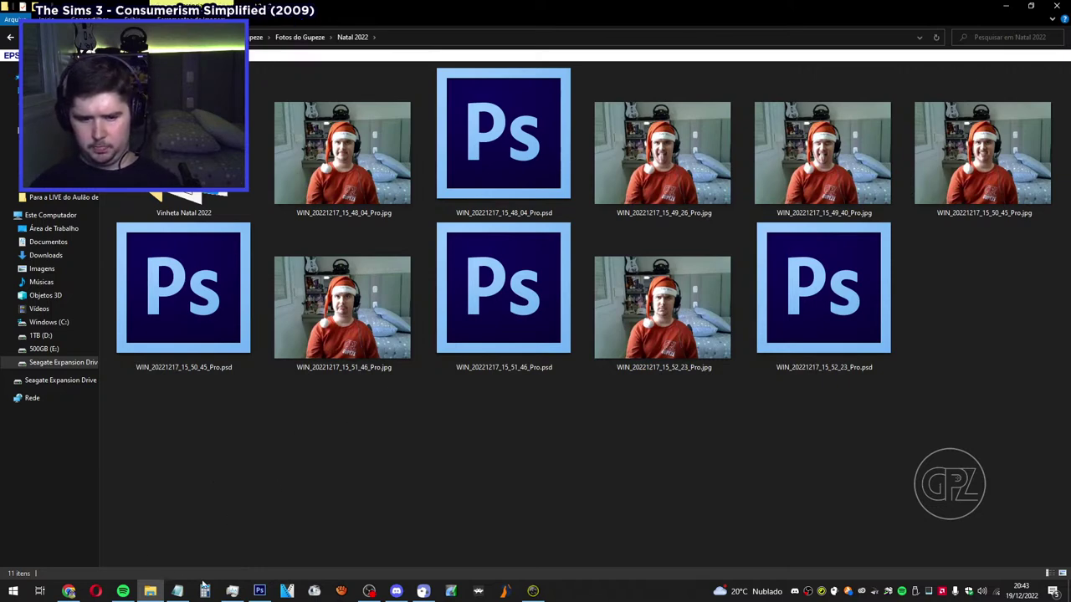
Switch to Photoshop and bring up the Open dialog with Ctrl+O.
click(260, 591)
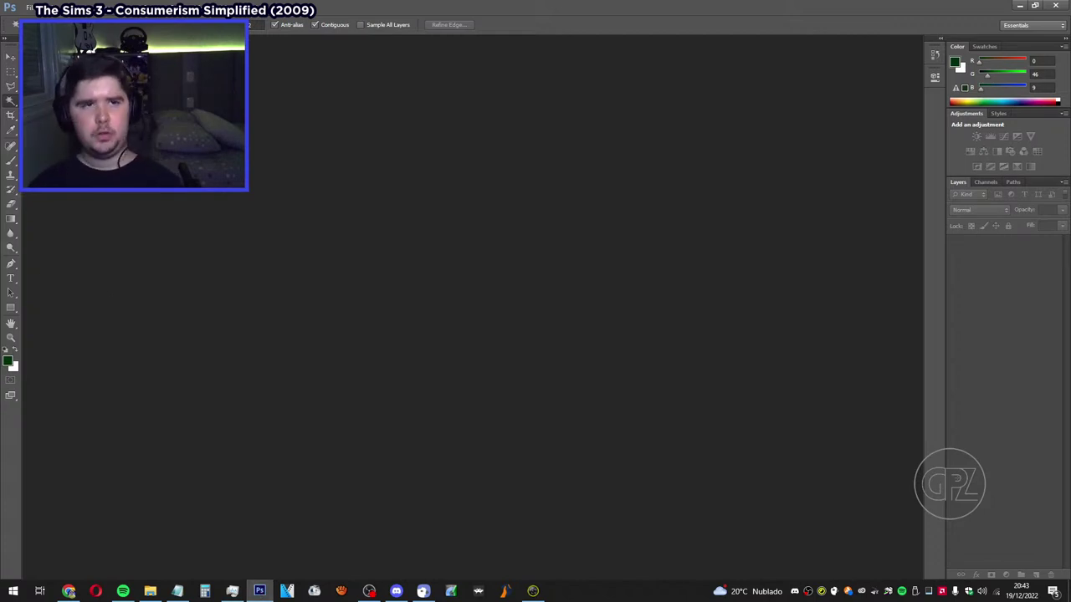
click(31, 7)
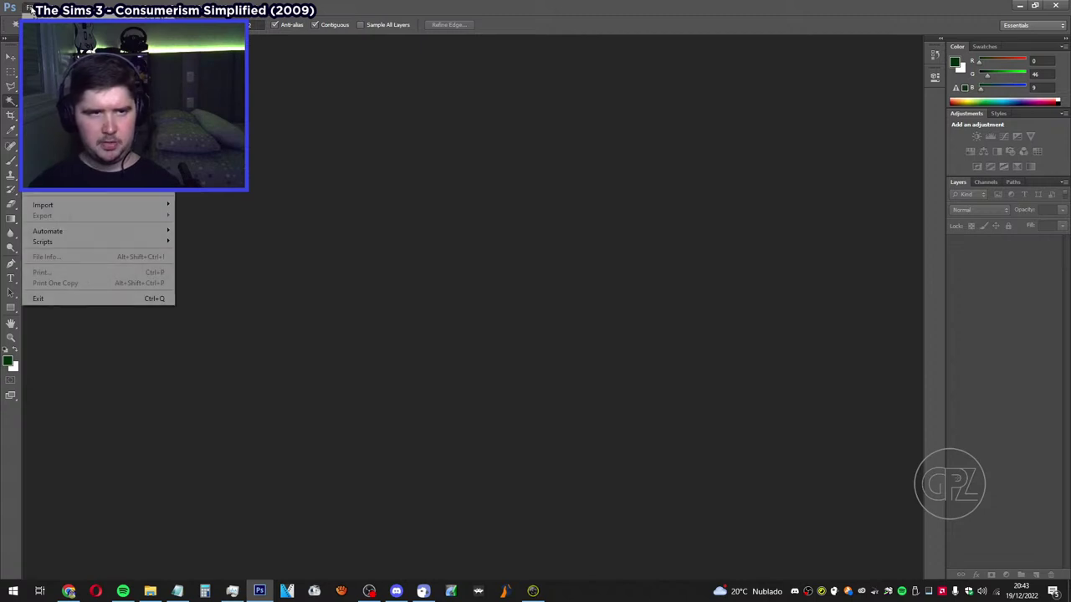
click(398, 205)
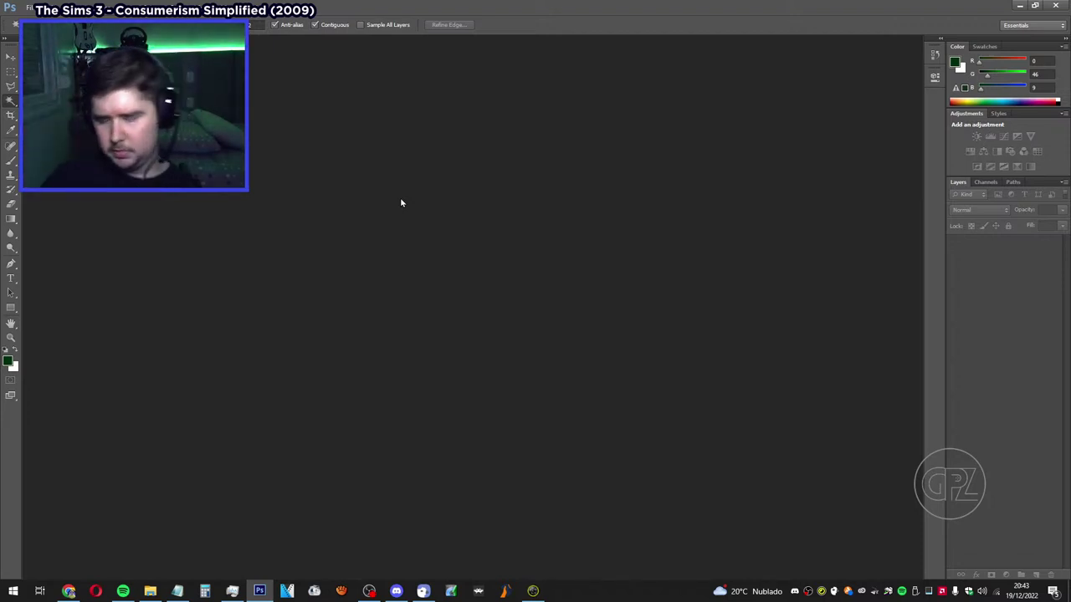
click(31, 8)
key(ctrl+o)
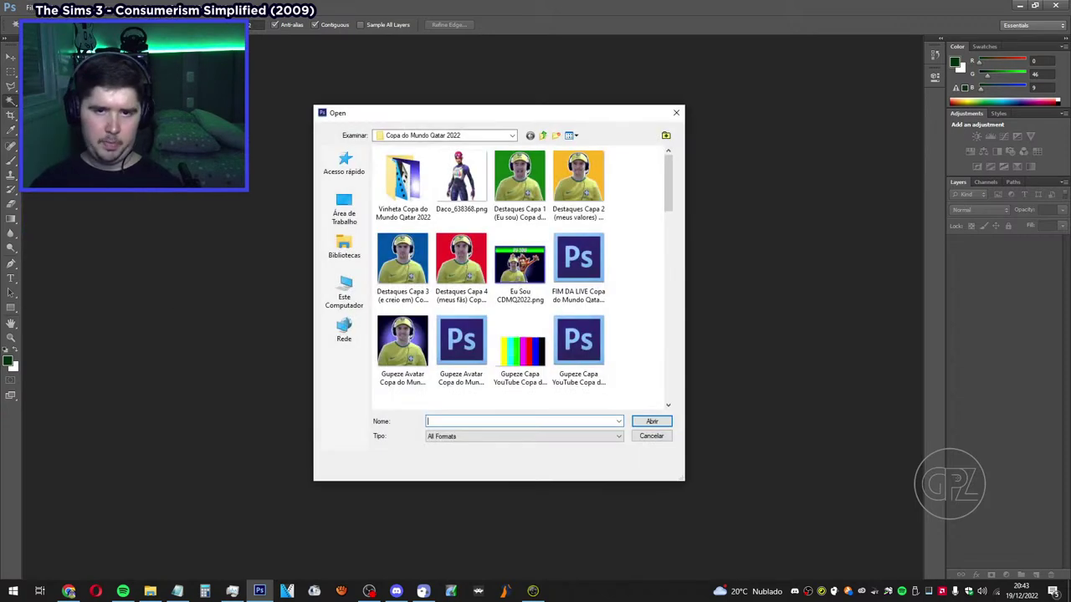
Open WIN_20221217_15_49_26_Pro.jpg and WIN_20221217_15_49_40_Pro.jpg from the Natal 2022 folder.
click(542, 136)
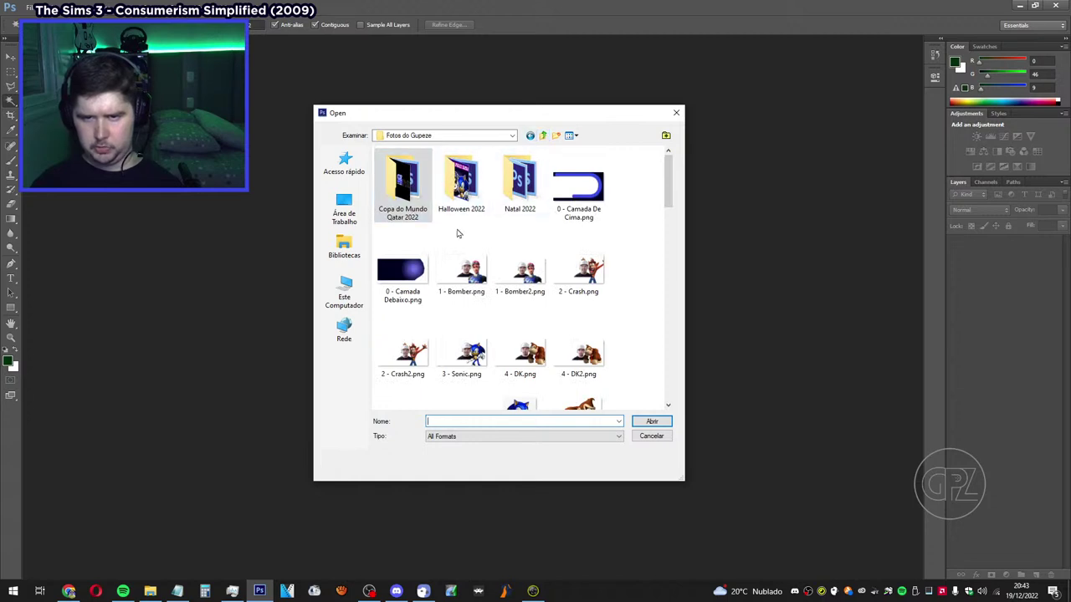
double_click(534, 202)
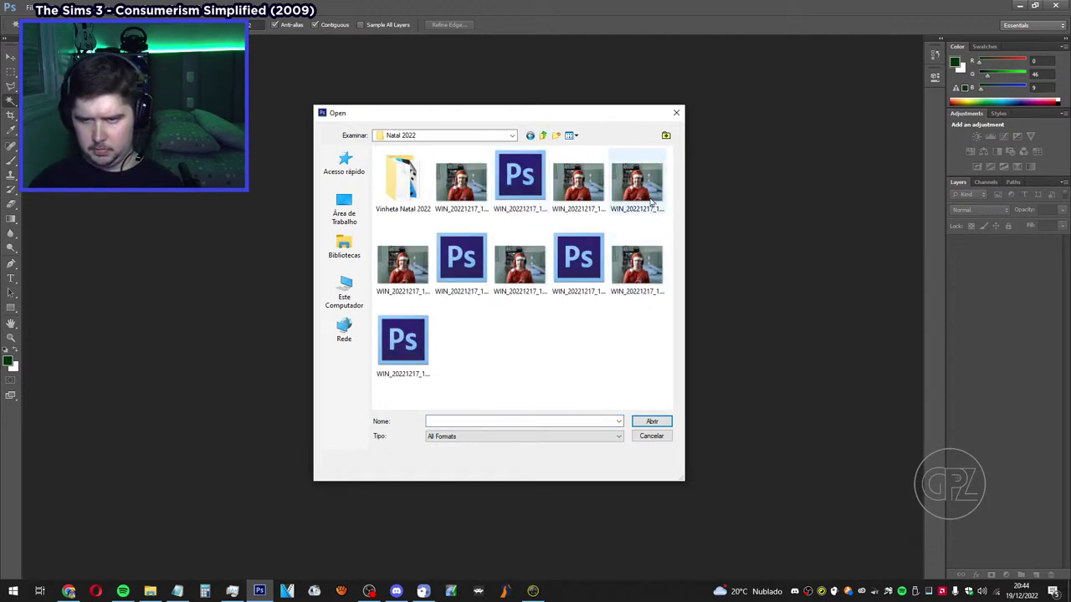
click(650, 197)
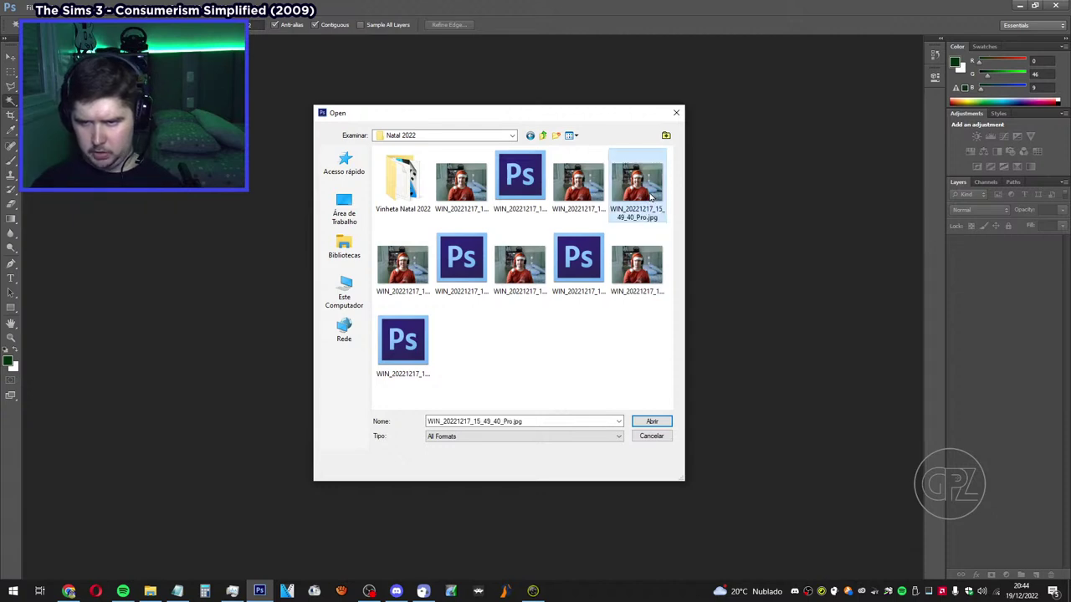
click(598, 198)
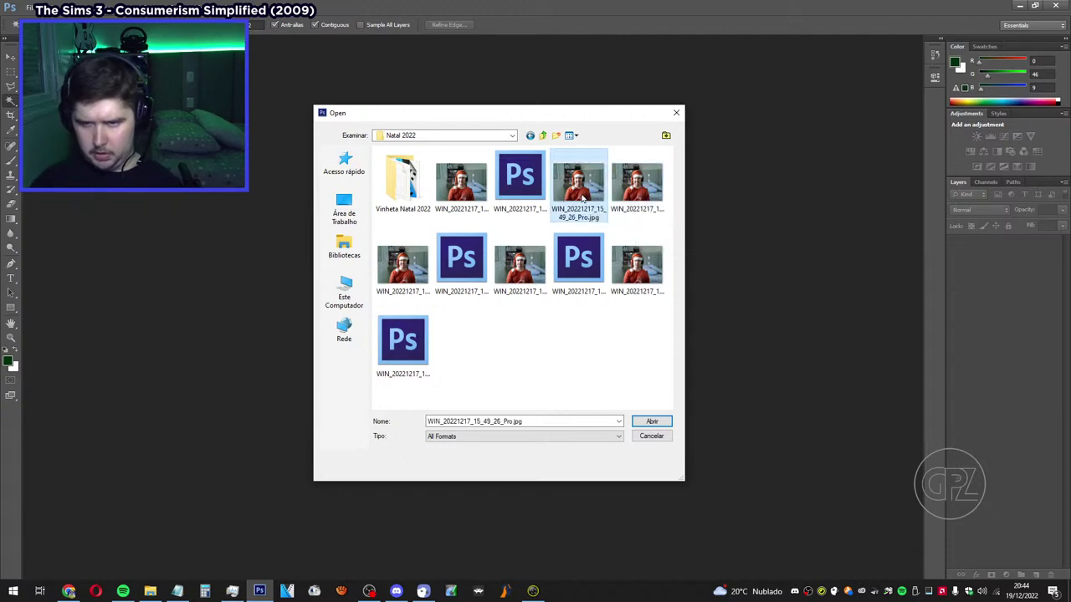
click(635, 199)
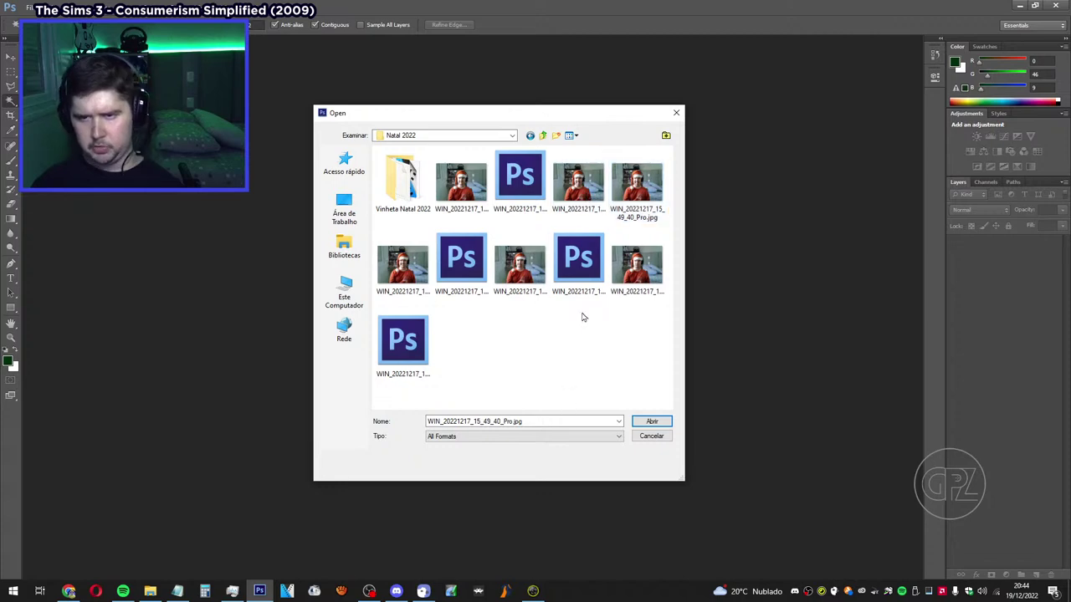
ctrl+click(655, 190)
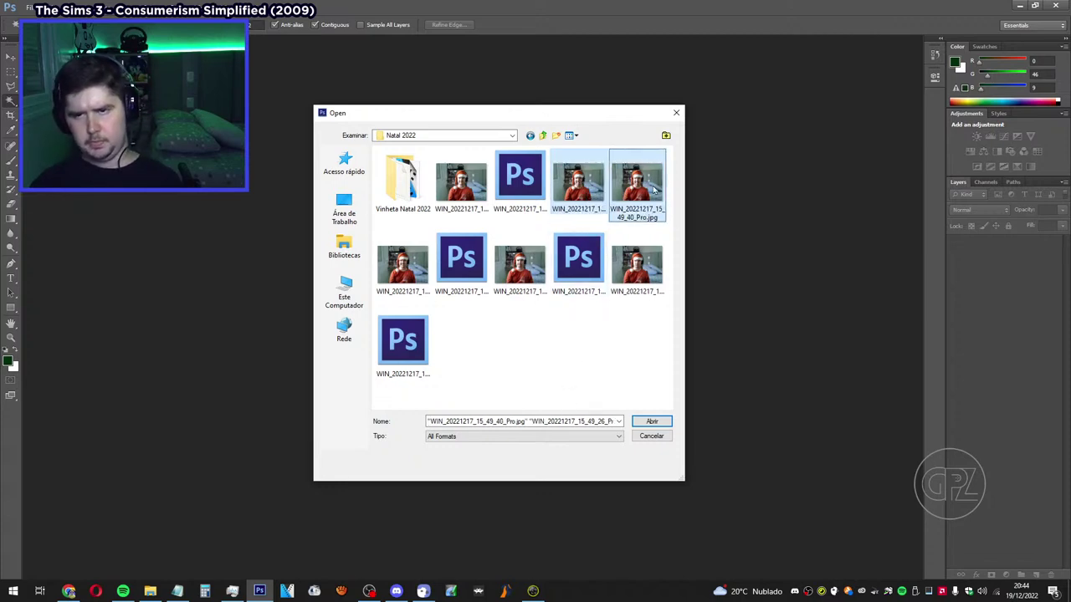
click(652, 422)
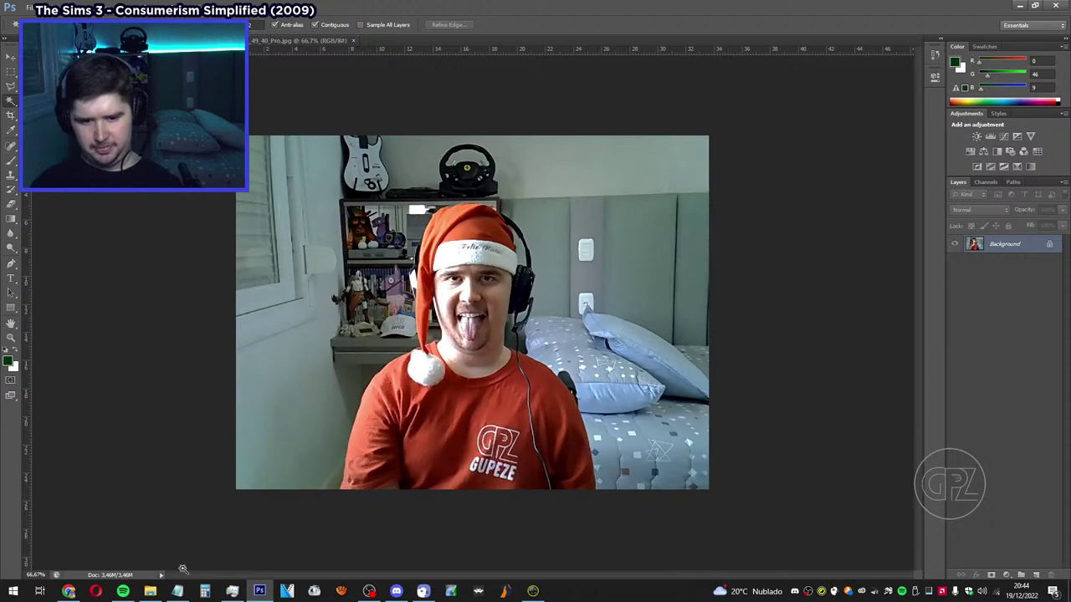
In Explorer, go up to Fotos do Gupeze and open H2 - Crash.png from Copa do Mundo Qatar 2022.
mouse_move(153, 595)
click(150, 534)
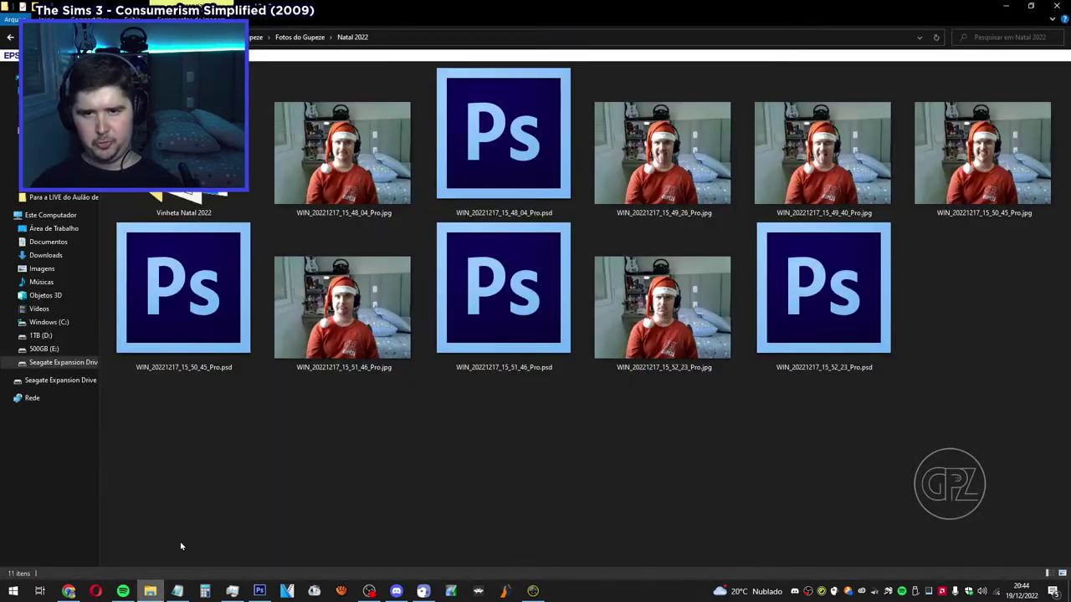
click(305, 38)
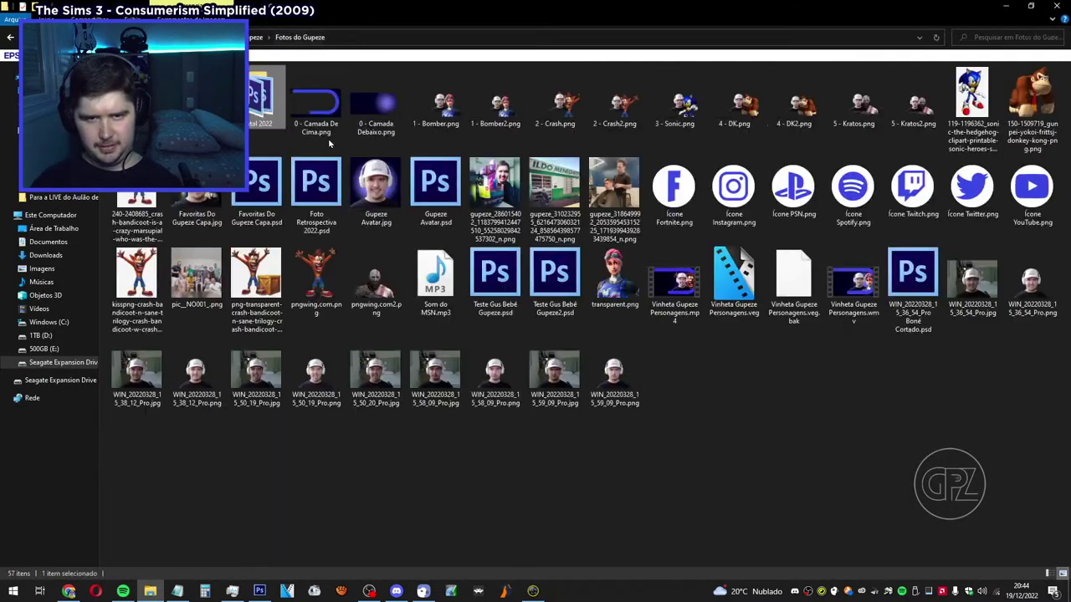
double_click(196, 100)
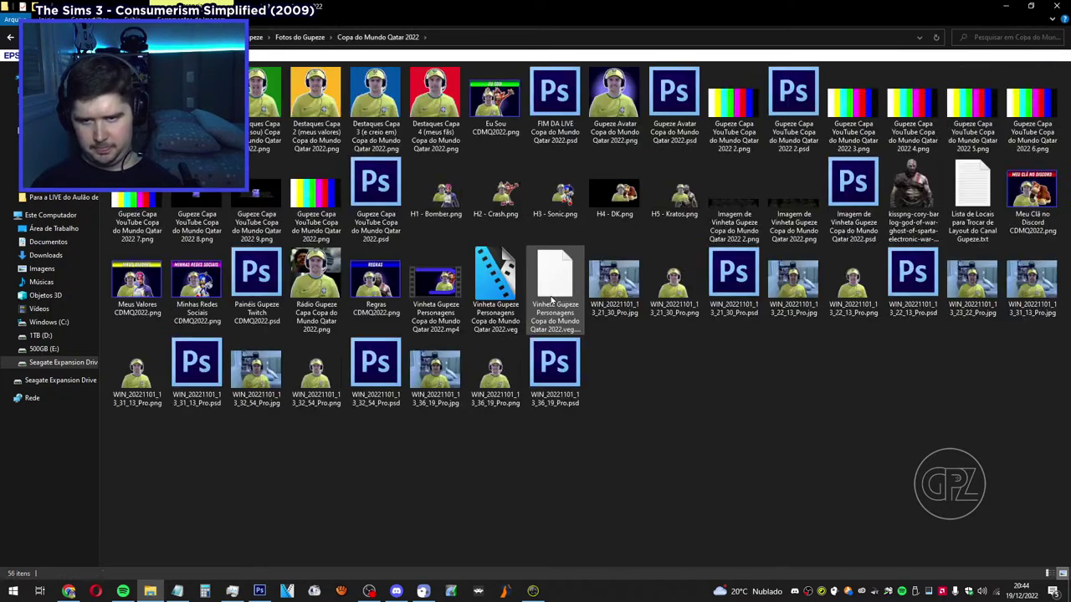
click(607, 196)
click(505, 198)
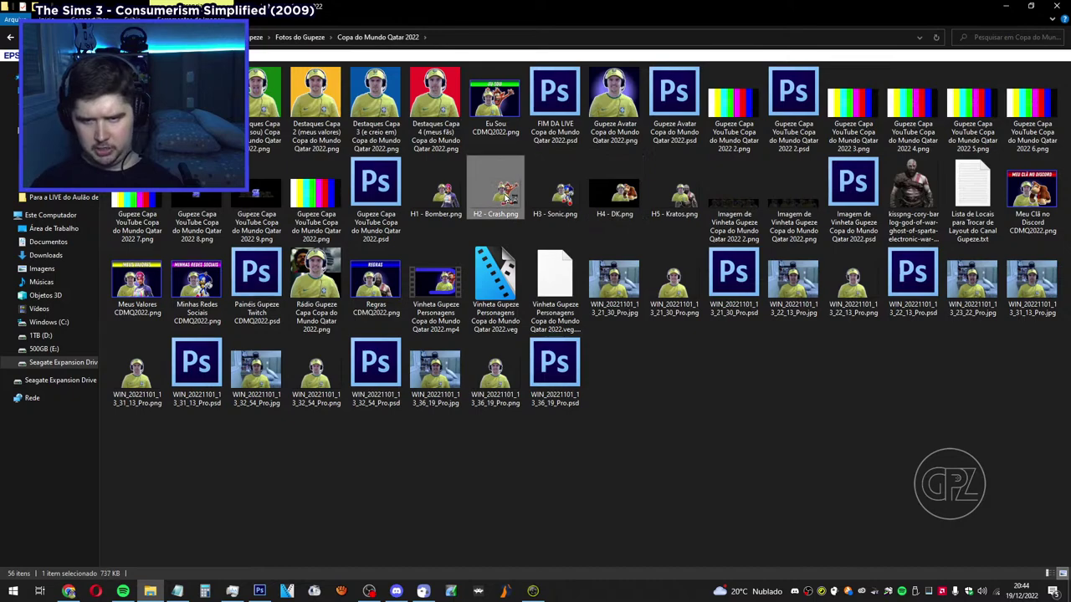
double_click(506, 197)
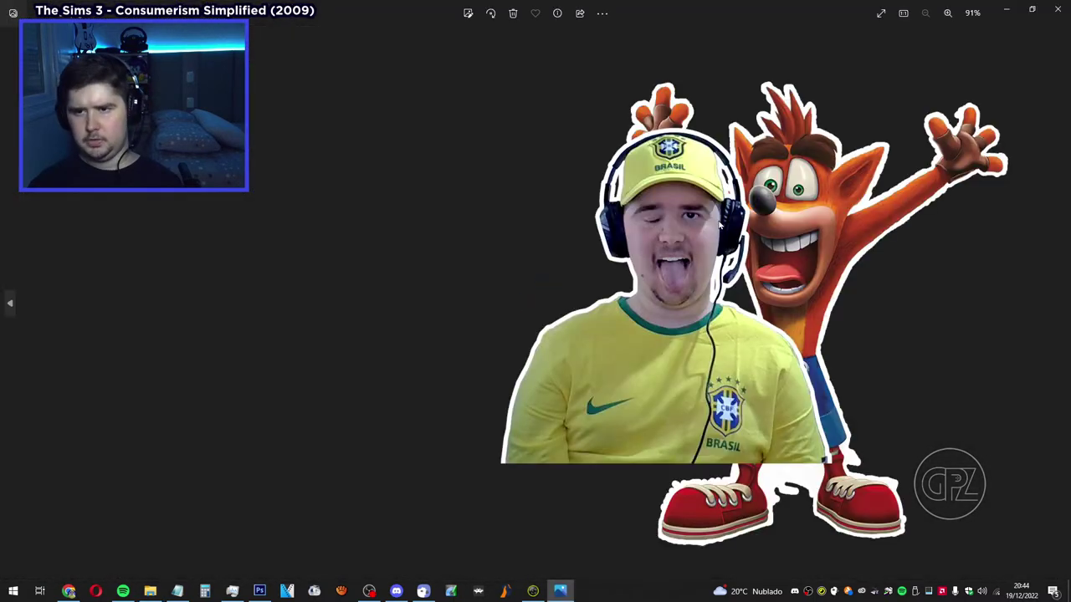
Zoom H2 - Crash.png to 183% and pan to frame the faces.
scroll(855, 232, up, 3)
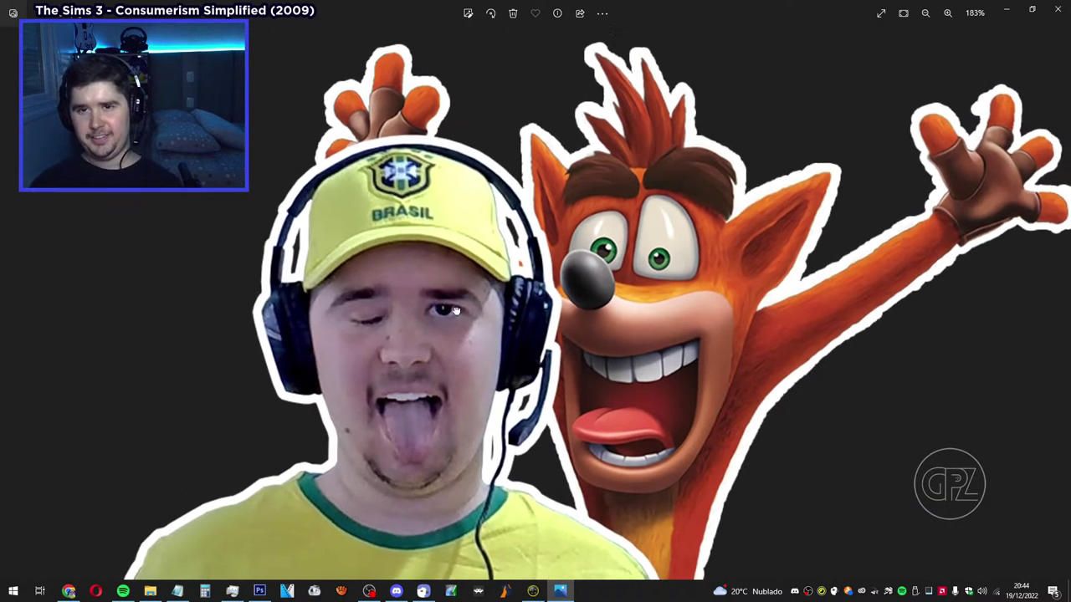
drag(475, 286, 427, 312)
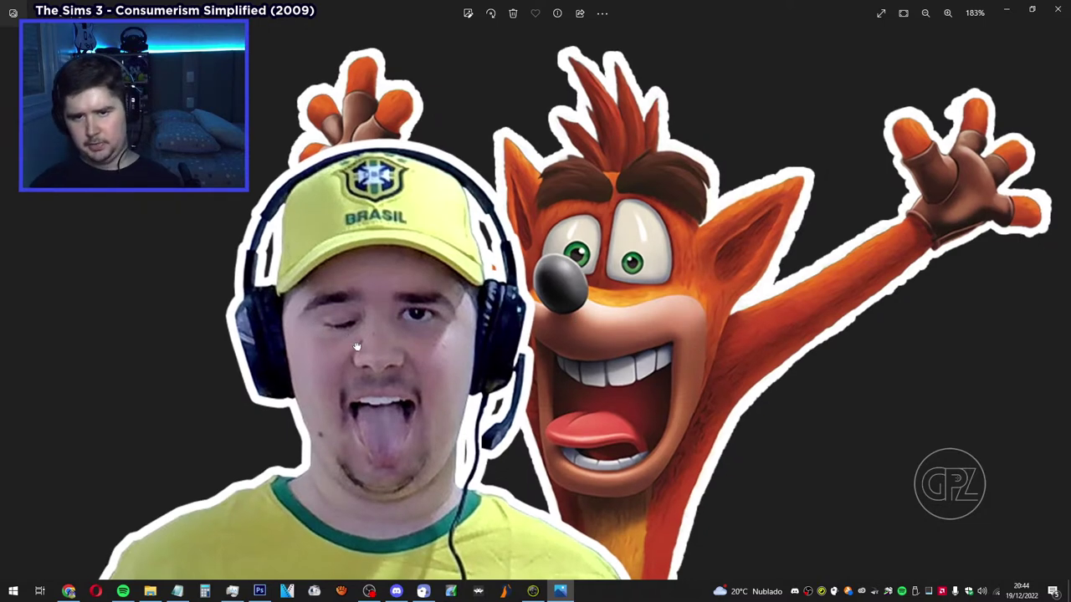
drag(346, 337, 340, 340)
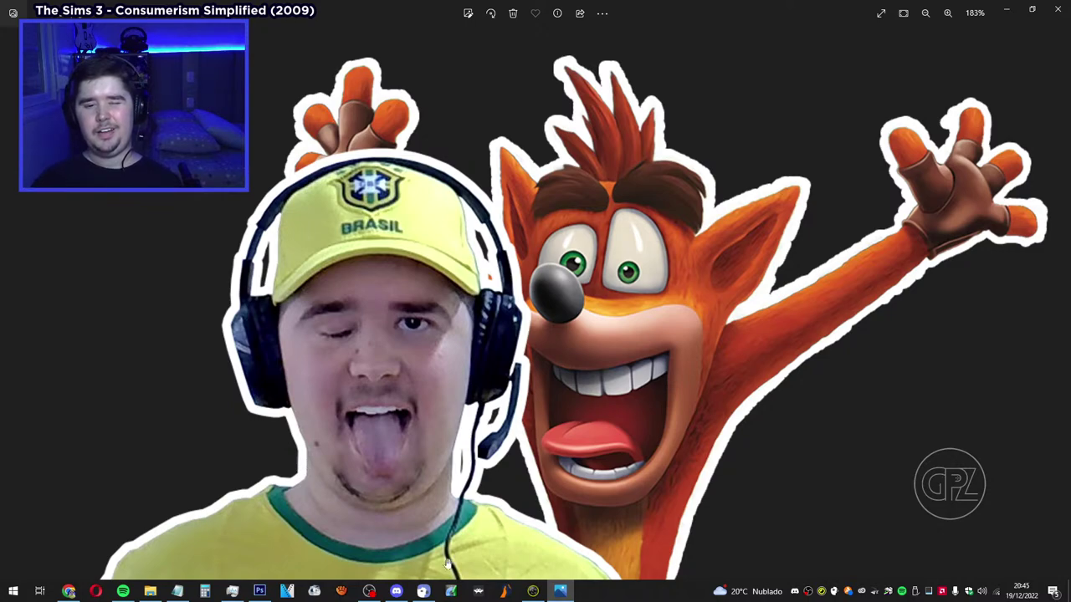
Switch to OBS Studio and back, then pan the enlarged photo to show the jersey.
click(370, 592)
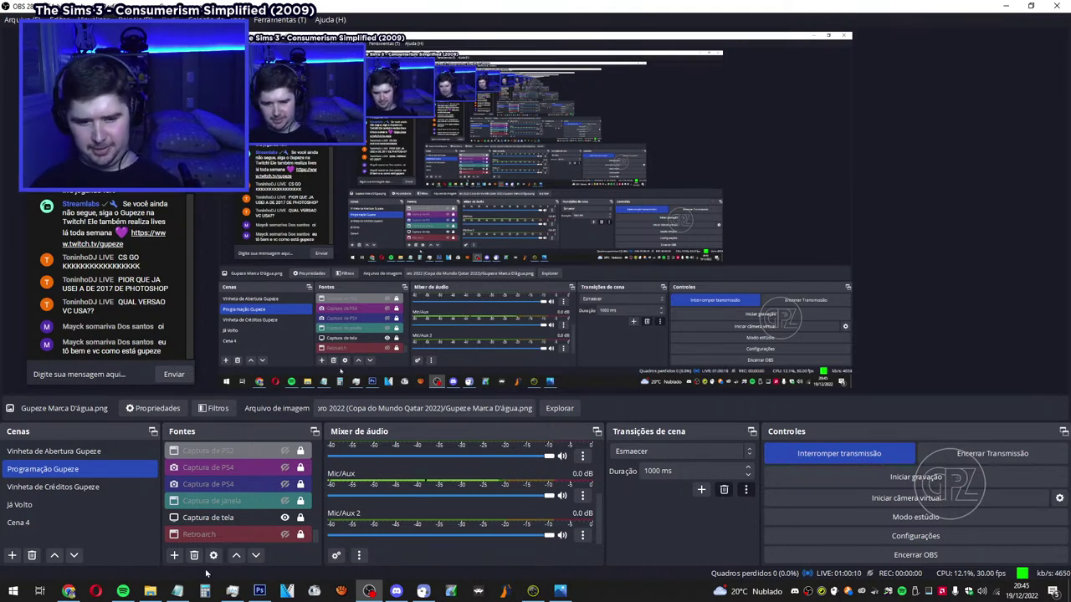
key(alt+Tab)
click(559, 592)
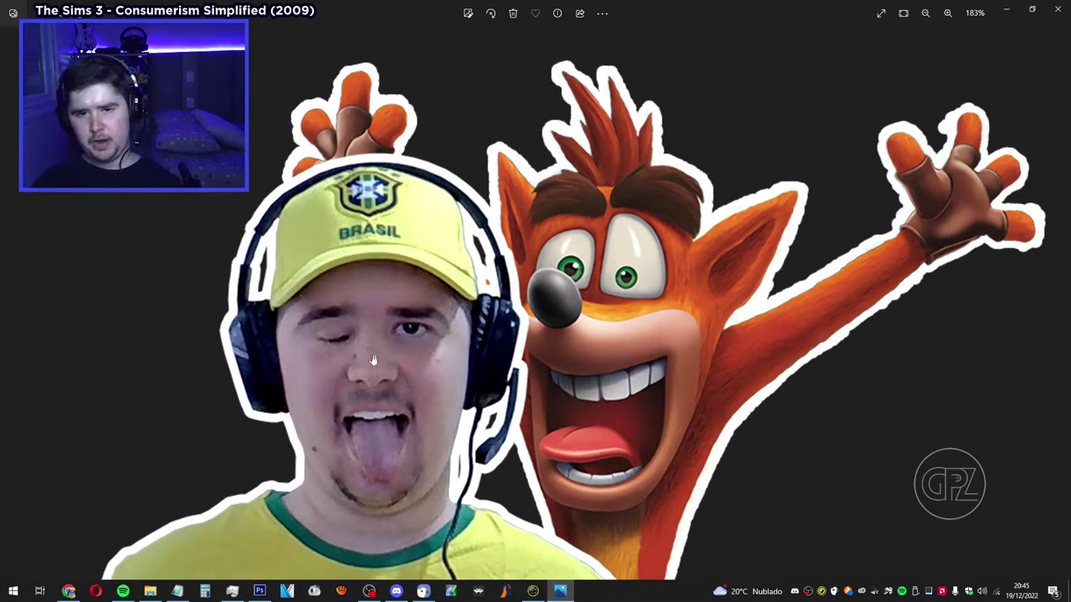
mouse_move(358, 367)
mouse_down()
mouse_move(421, 350)
mouse_move(399, 304)
mouse_move(358, 347)
mouse_up()
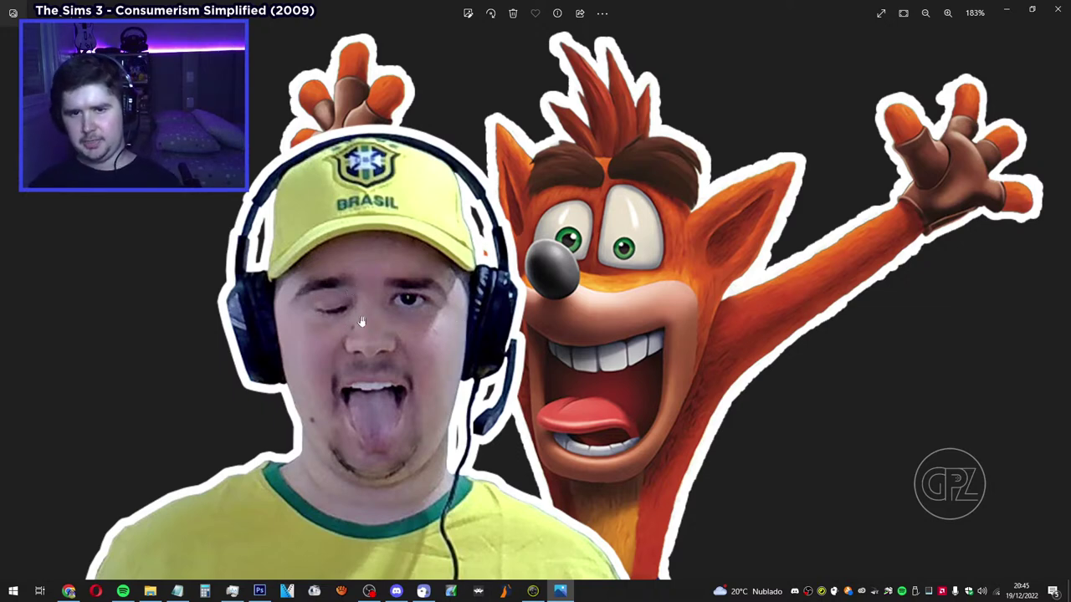
drag(363, 313, 363, 88)
Close the Crash photo viewer and navigate back into the Natal 2022 folder.
key(ctrl+0)
click(1057, 10)
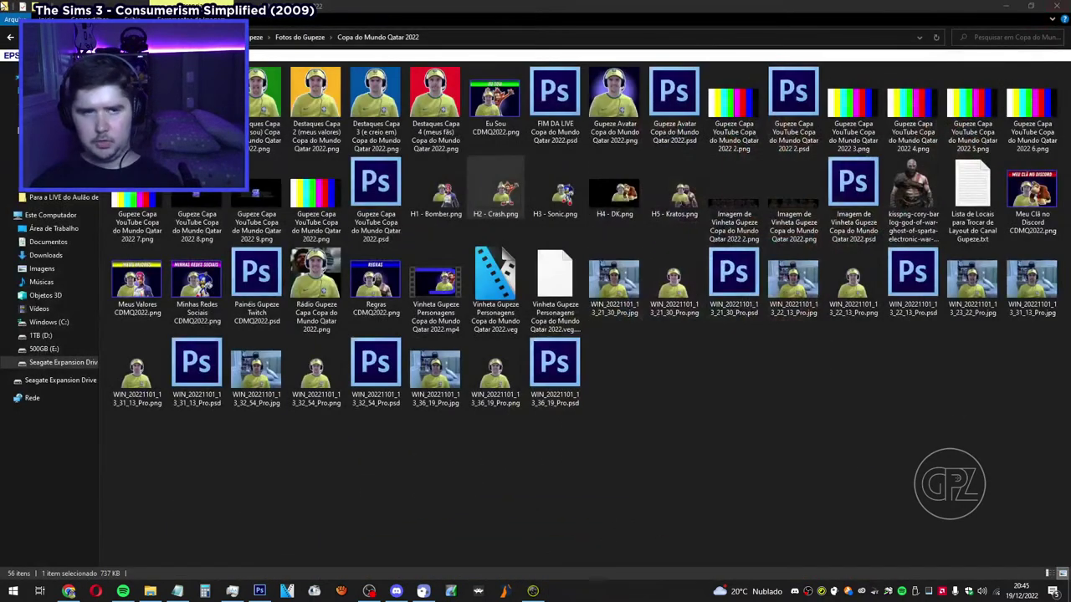
click(11, 38)
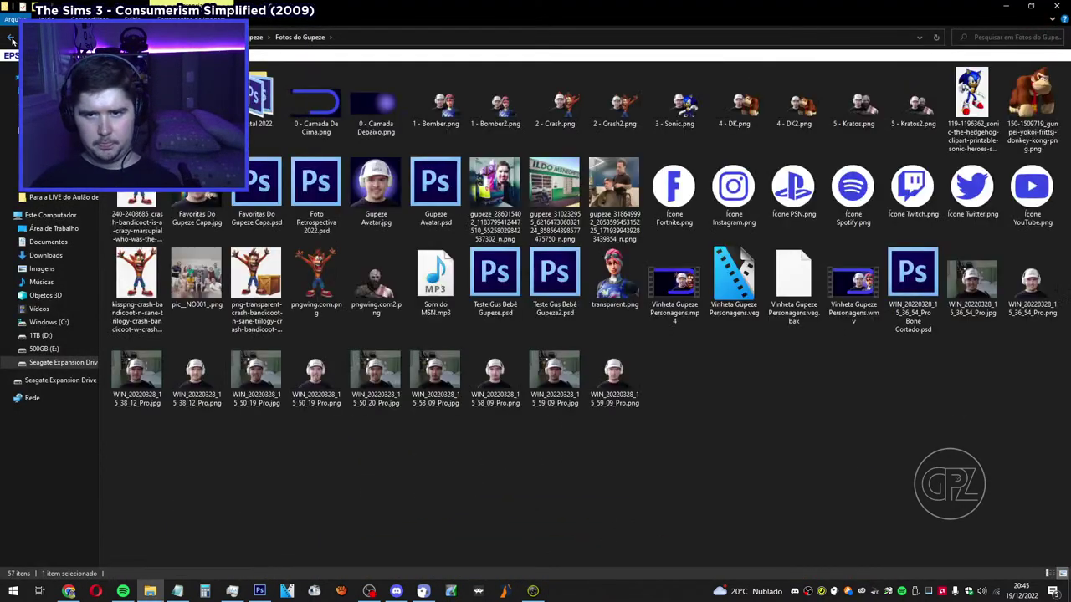
click(11, 38)
click(11, 38)
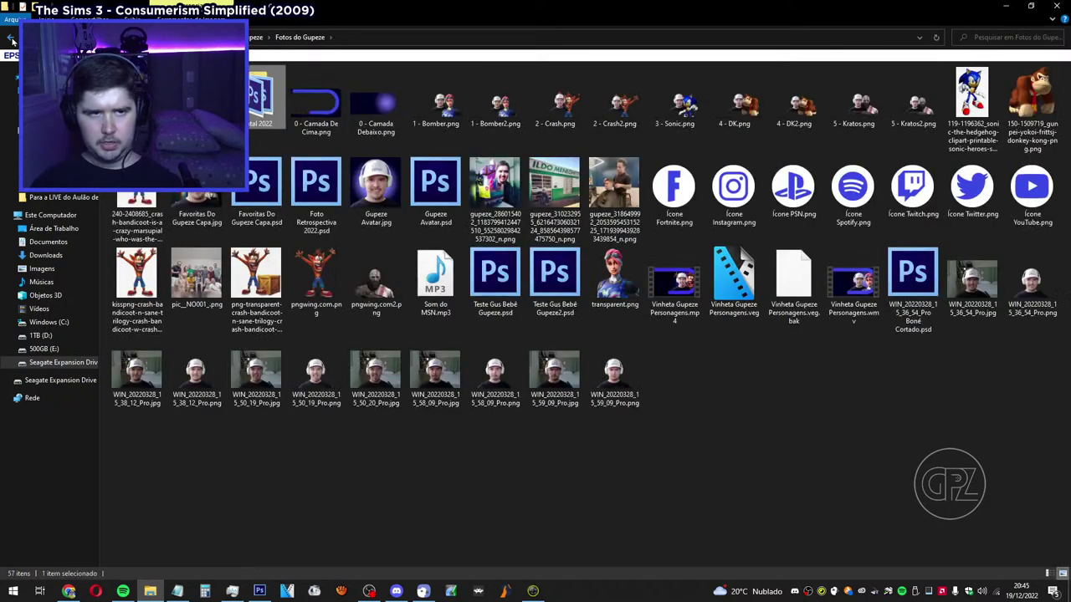
key(alt+Right)
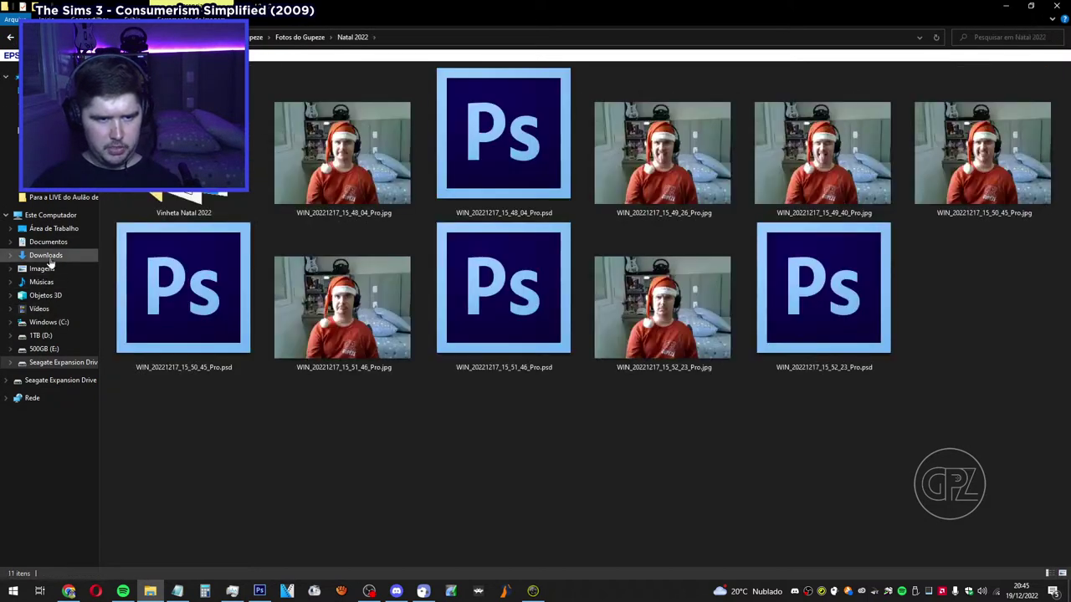
Open Imagens da Câmera and preview a yellow-shirt photo, then close it.
click(46, 269)
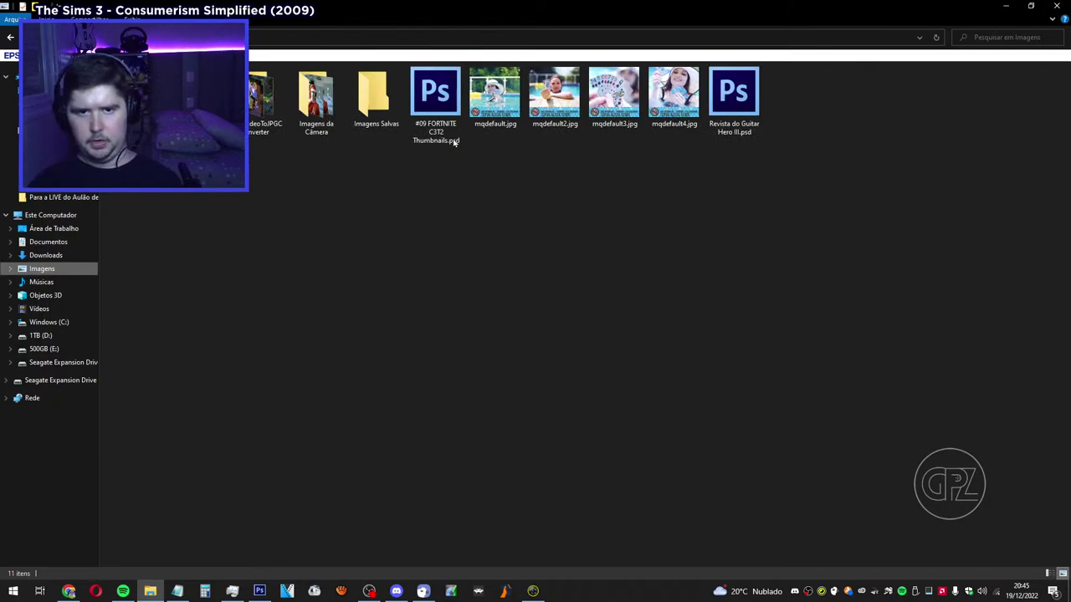
double_click(316, 99)
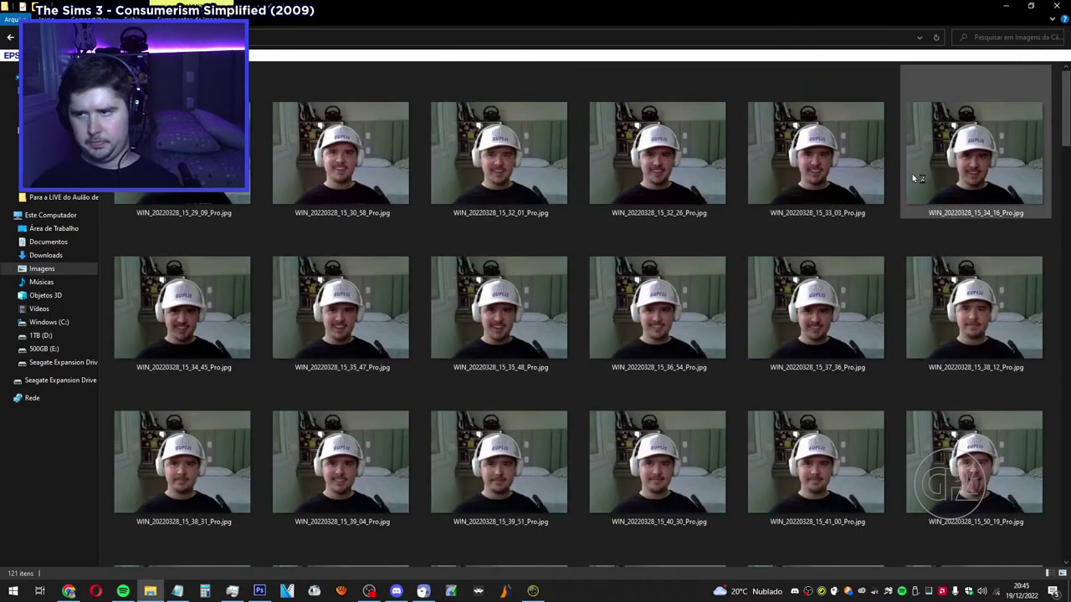
scroll(837, 193, down, 10)
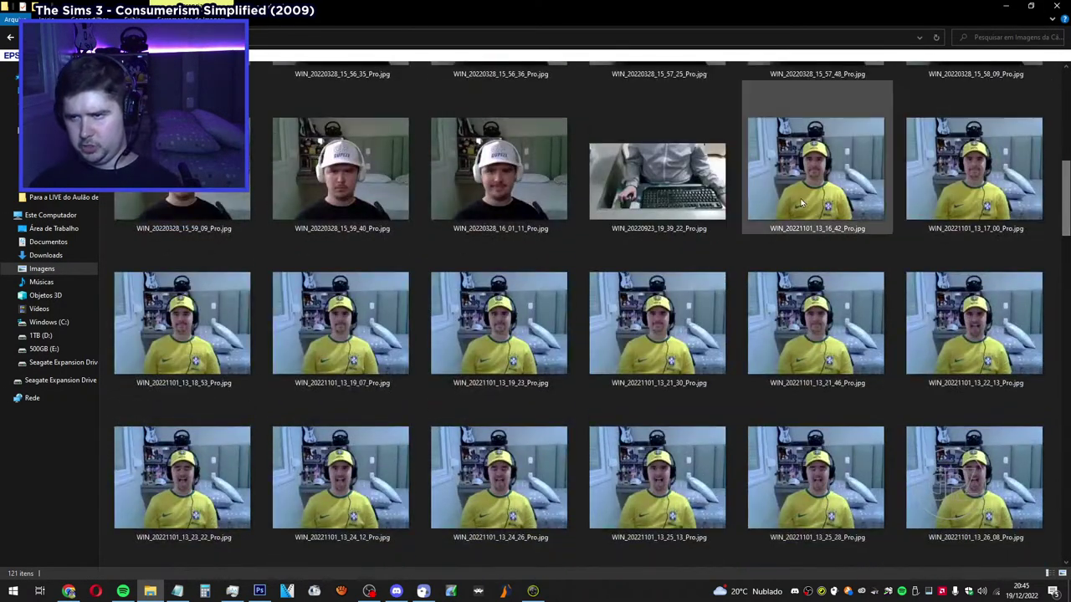
double_click(801, 203)
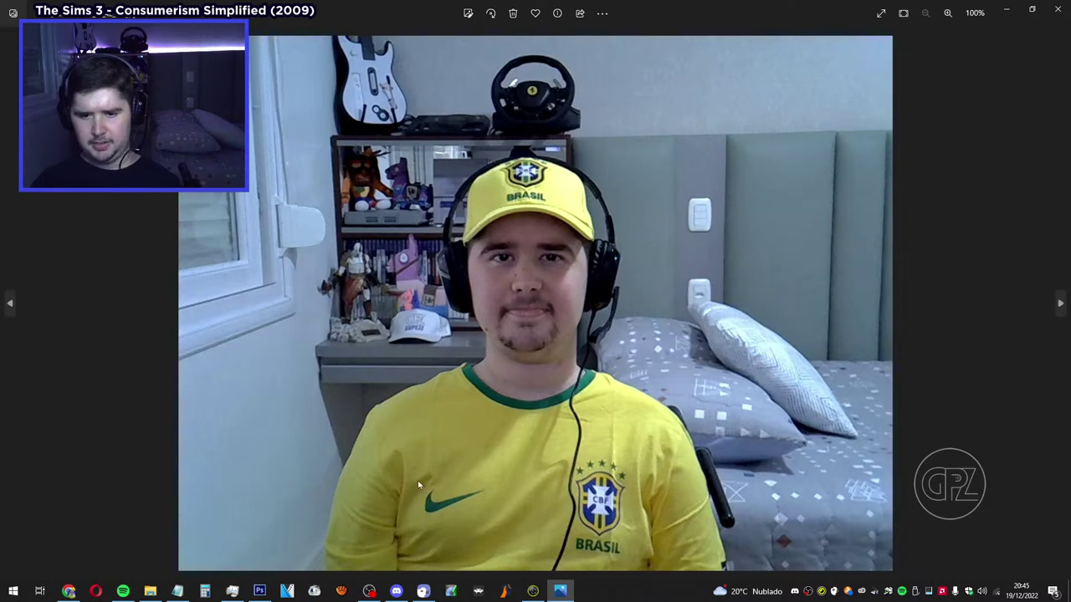
click(1054, 10)
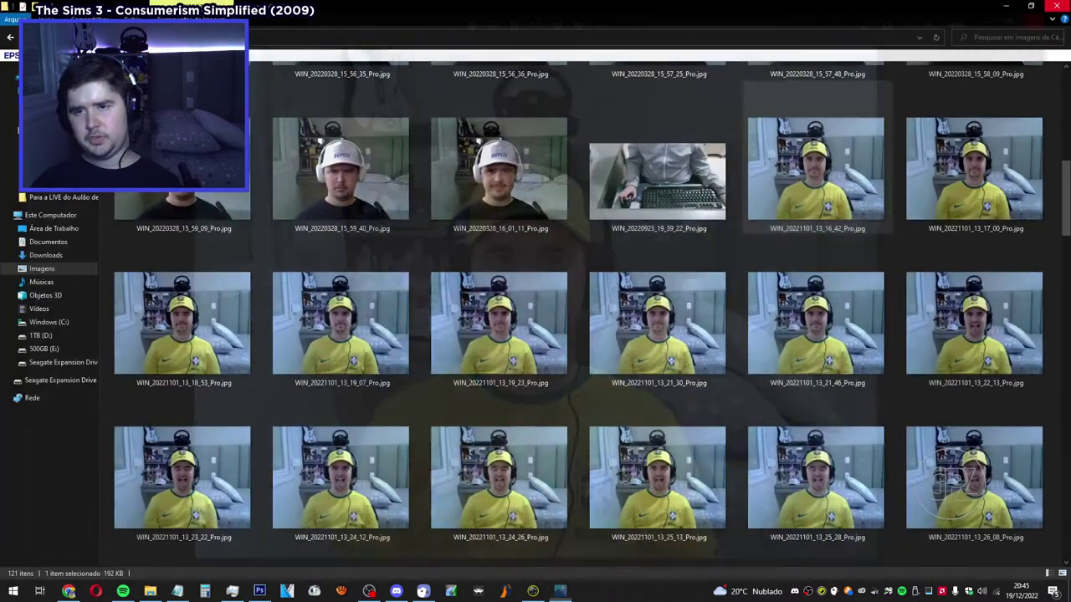
Scroll through the camera photos, then return to the Natal 2022 folder.
scroll(866, 276, up, 3)
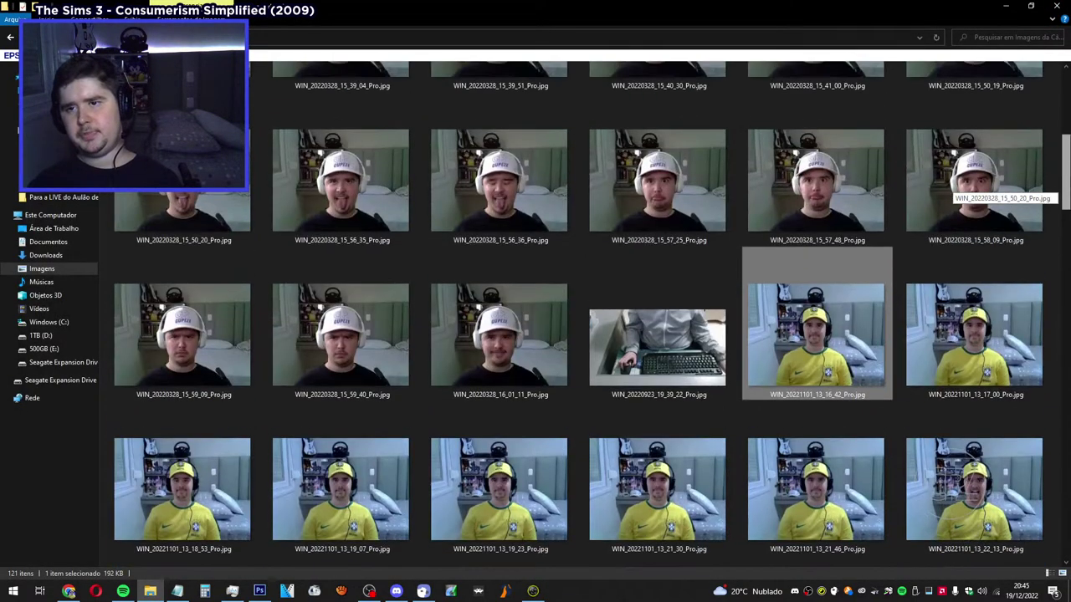
scroll(820, 335, up, 3)
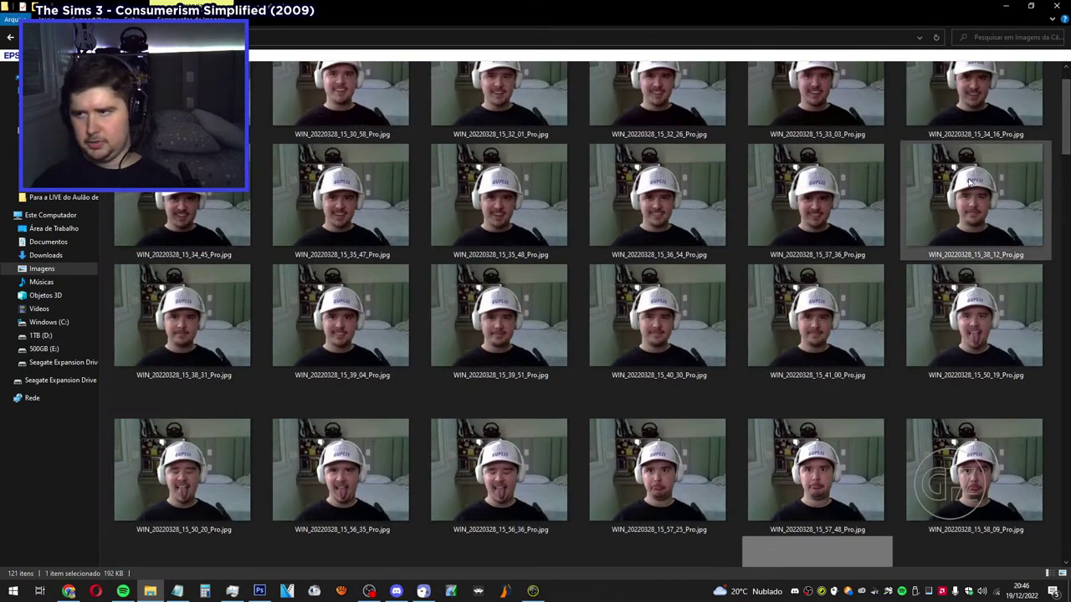
scroll(954, 96, up, 1)
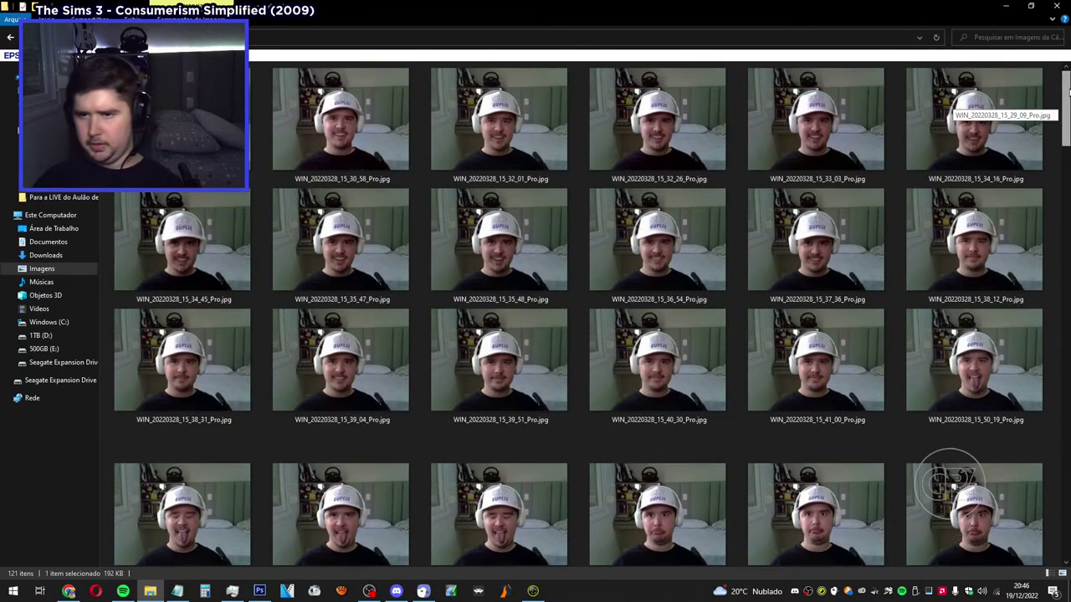
scroll(949, 481, down, 10)
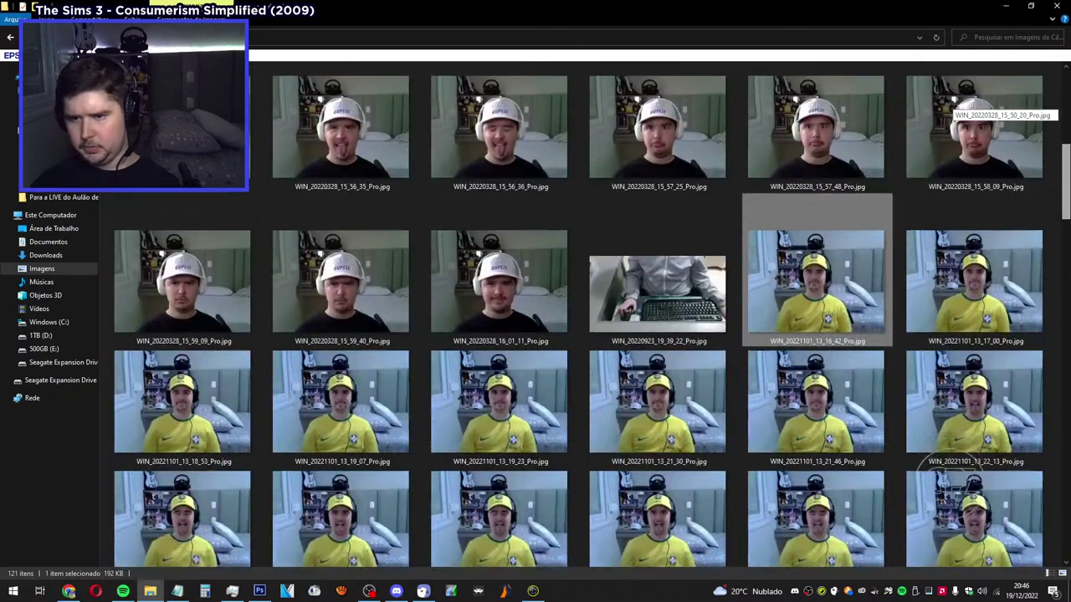
scroll(953, 96, down, 8)
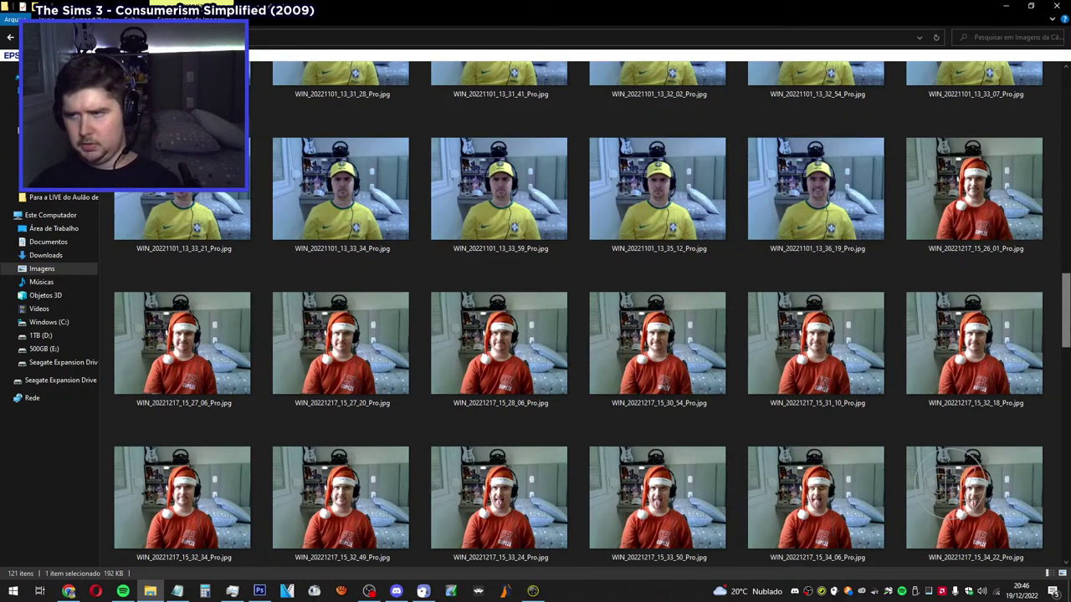
scroll(953, 314, up, 5)
scroll(962, 322, up, 3)
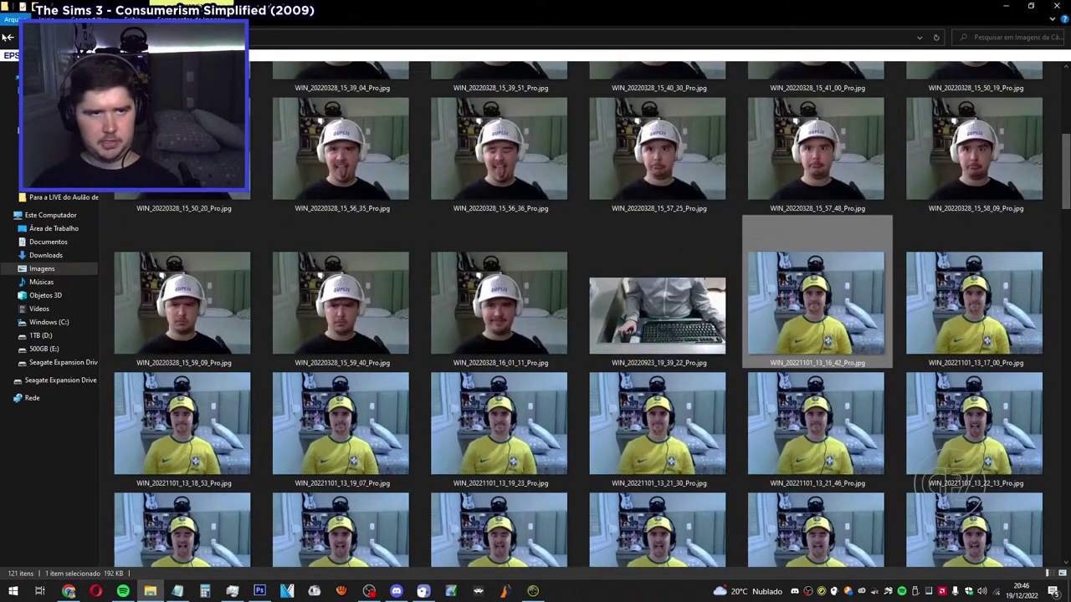
click(10, 38)
click(9, 39)
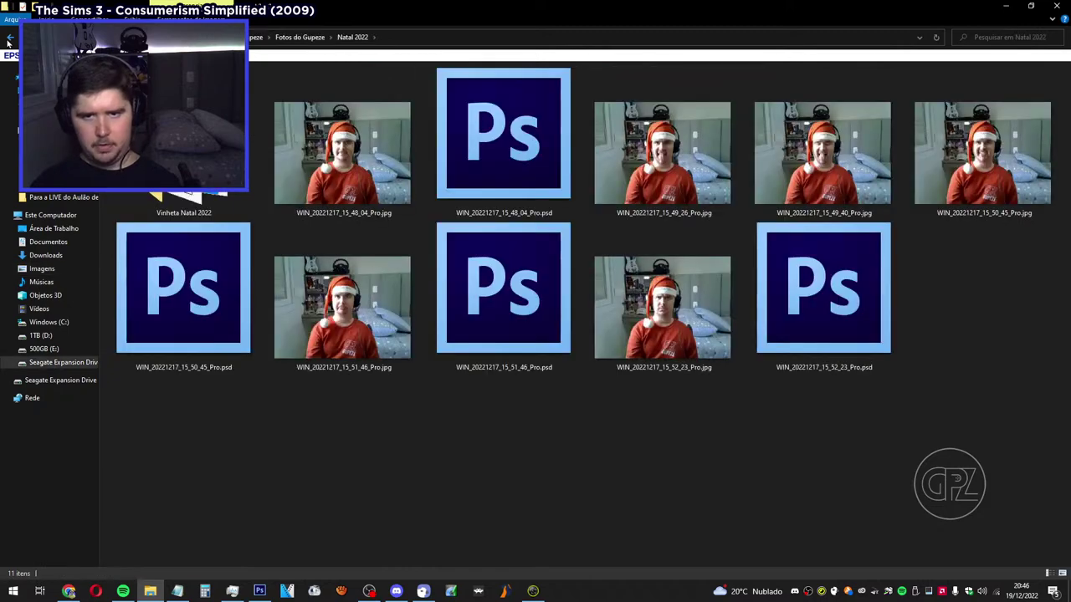
double_click(342, 153)
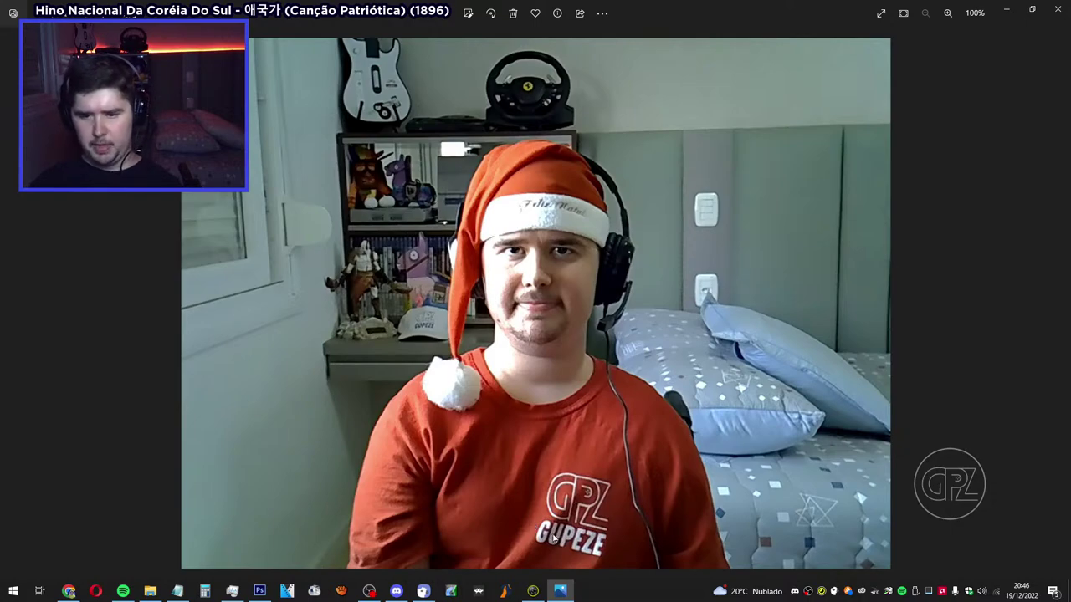
scroll(554, 538, up, 3)
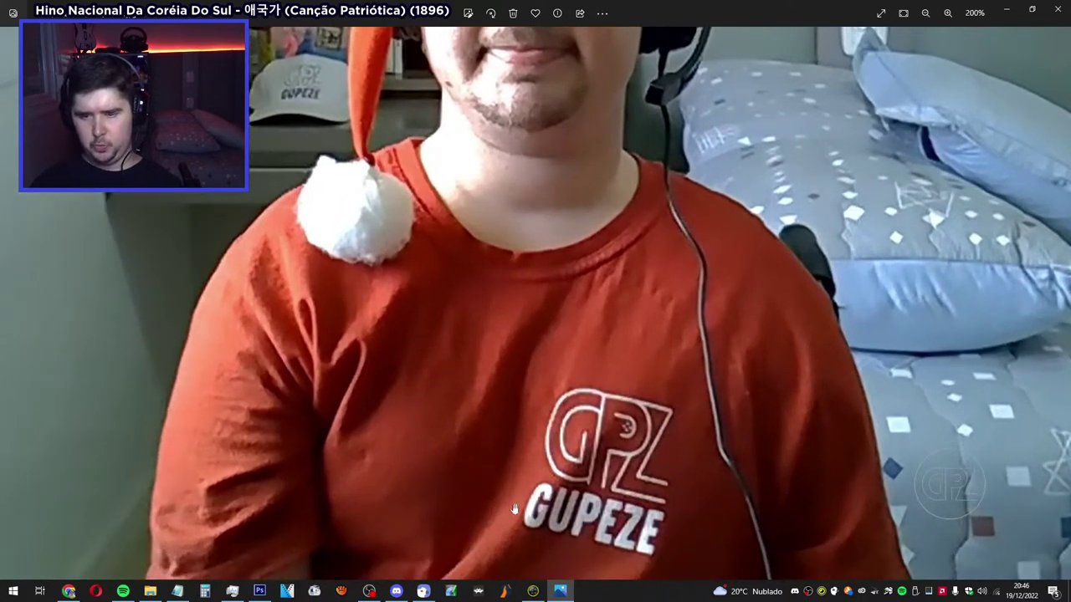
drag(618, 341, 622, 316)
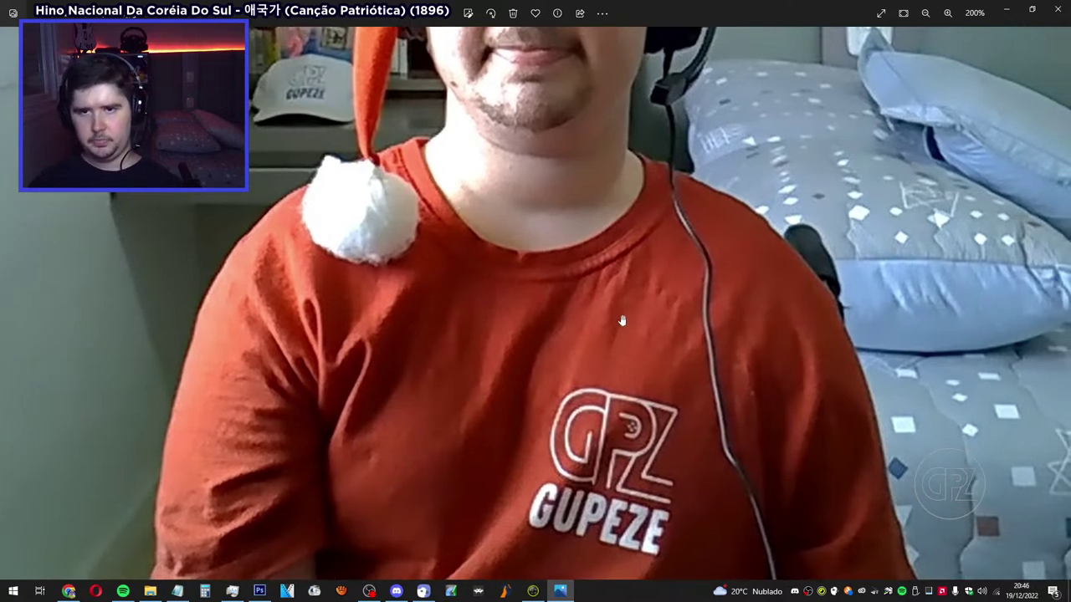
scroll(622, 321, down, 3)
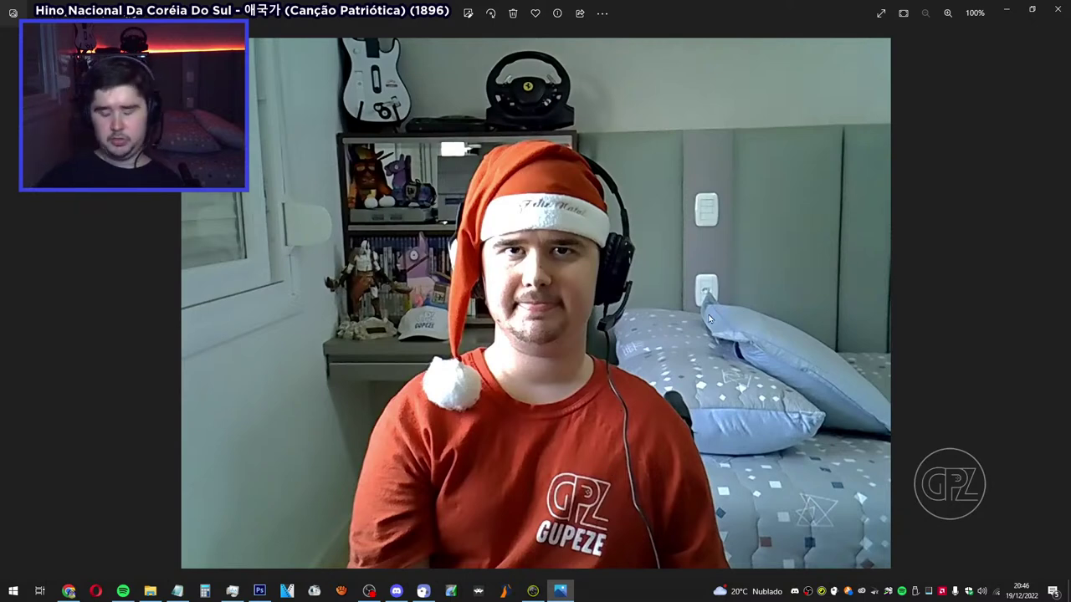
scroll(528, 525, up, 3)
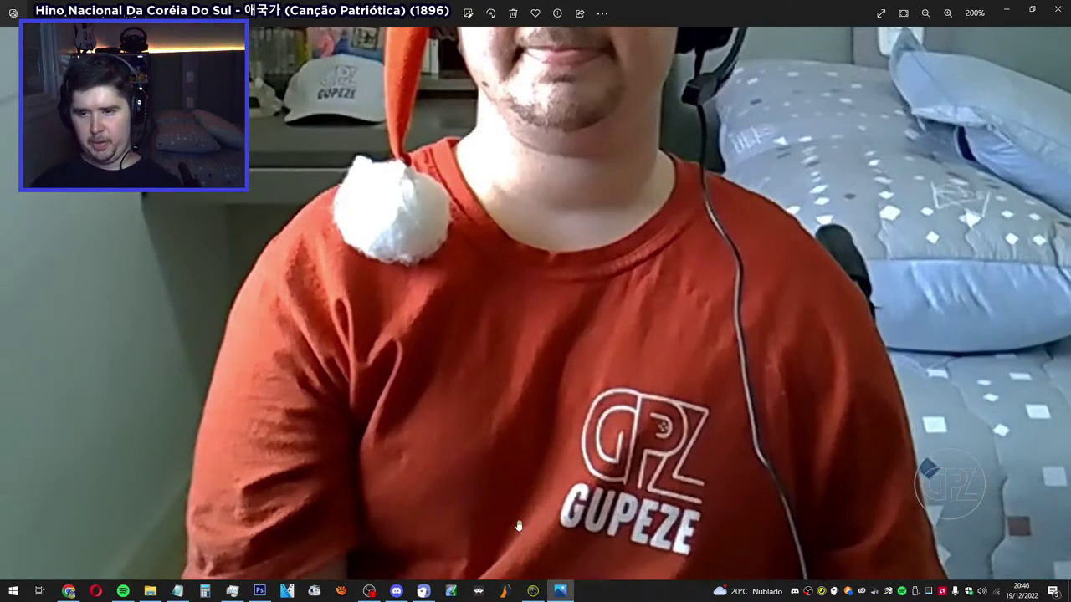
drag(490, 535, 681, 560)
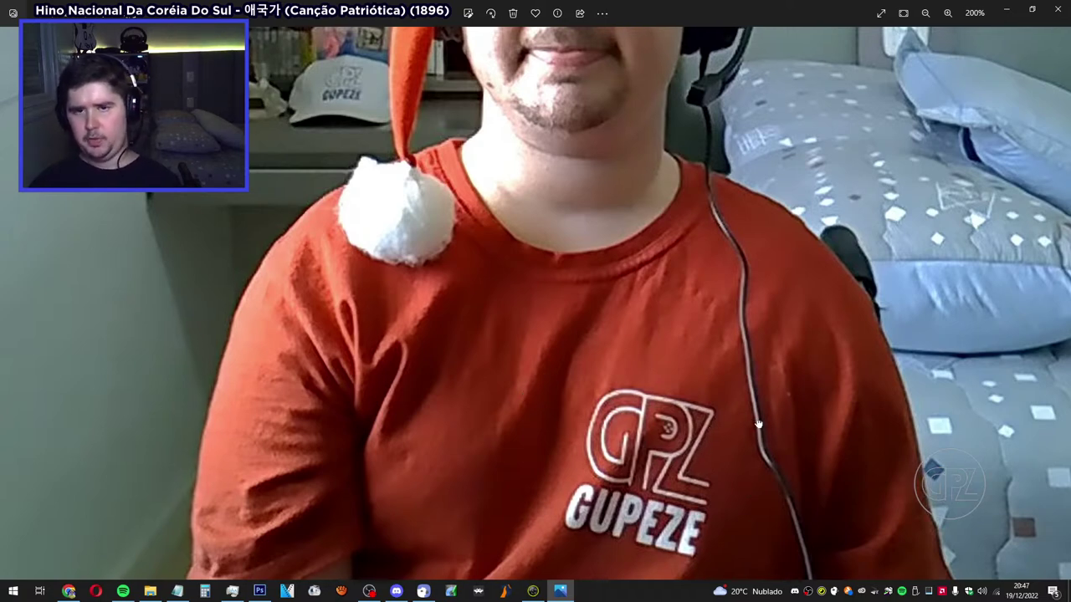
scroll(788, 368, up, 3)
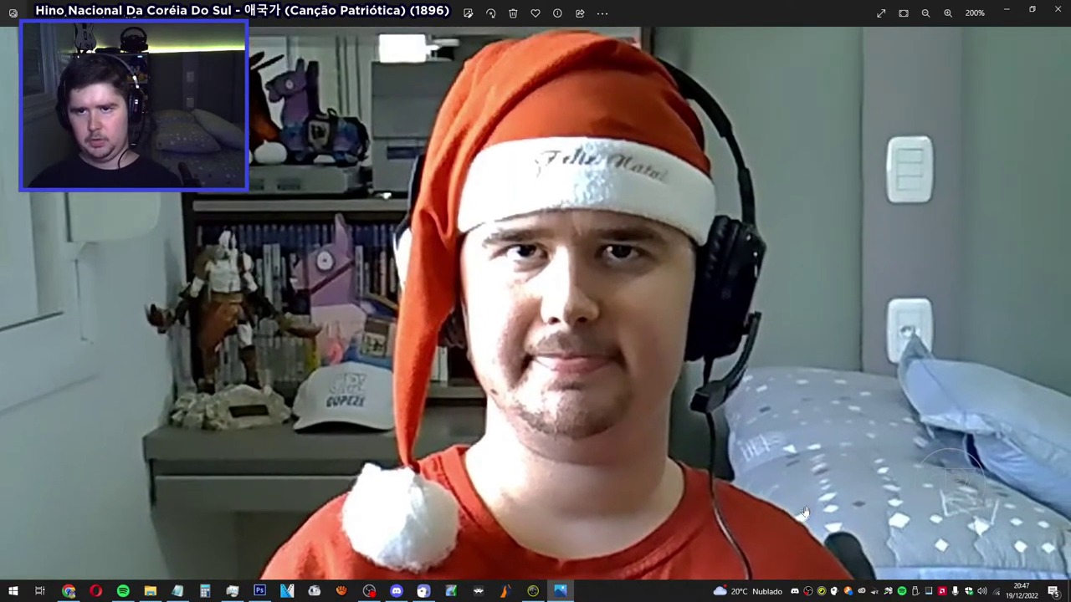
scroll(804, 495, down, 2)
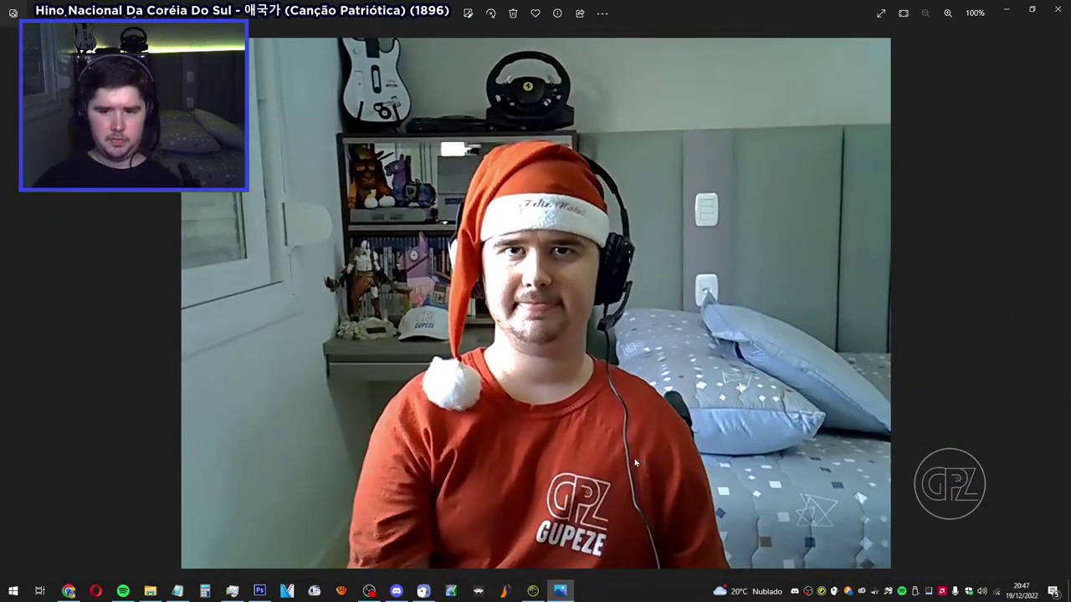
scroll(620, 251, up, 2)
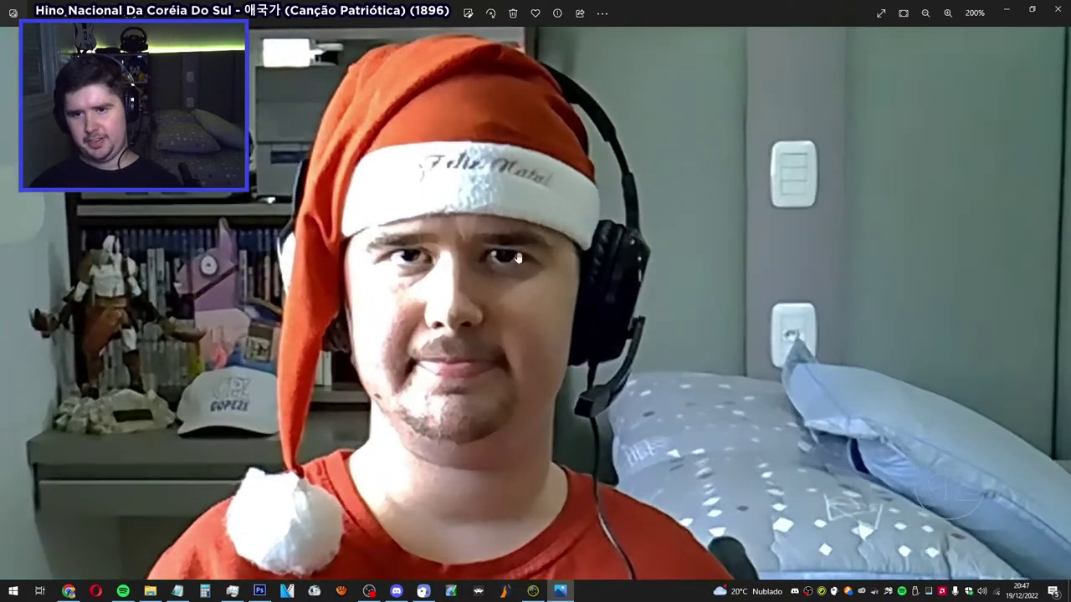
scroll(730, 340, down, 2)
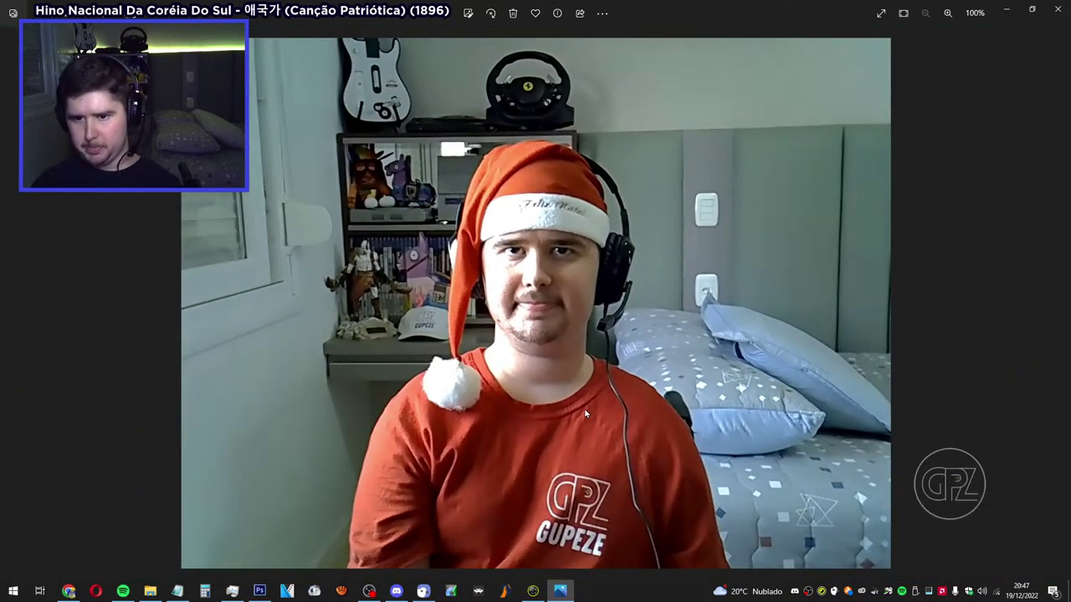
scroll(481, 374, up, 3)
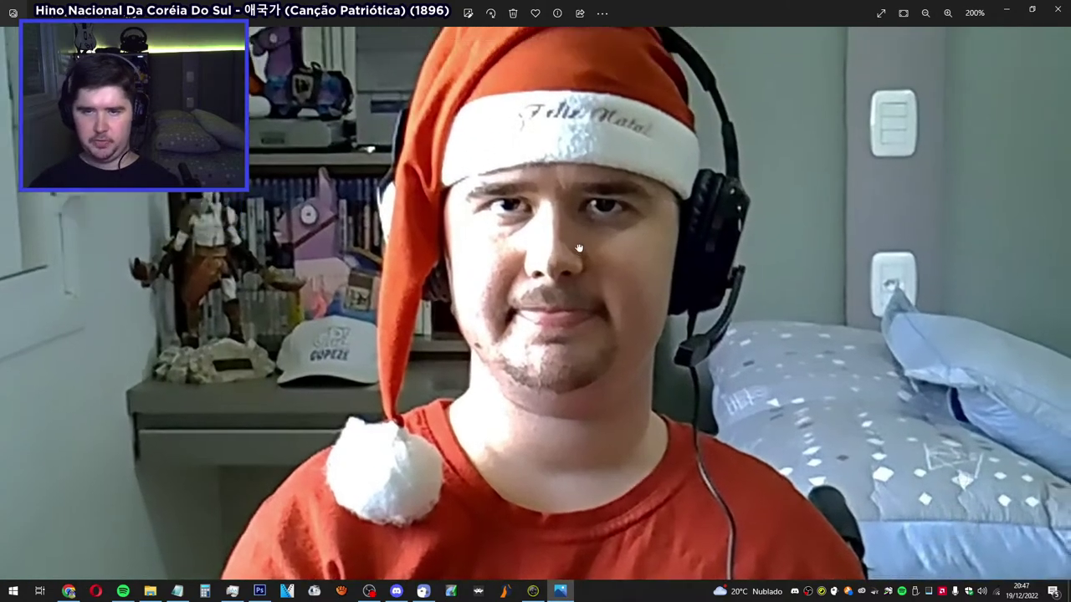
scroll(557, 391, down, 3)
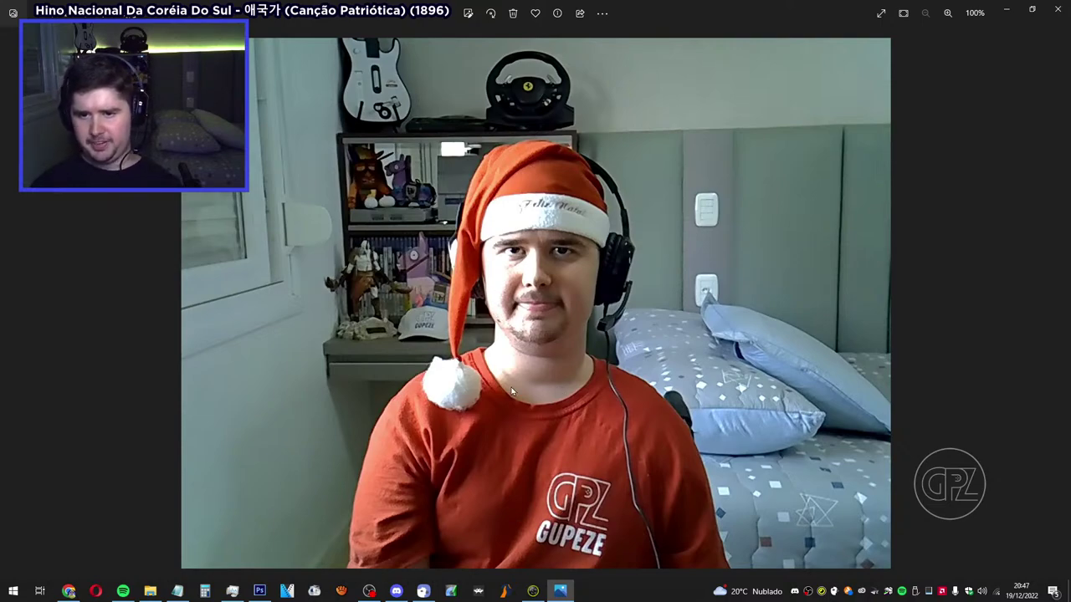
scroll(547, 334, up, 3)
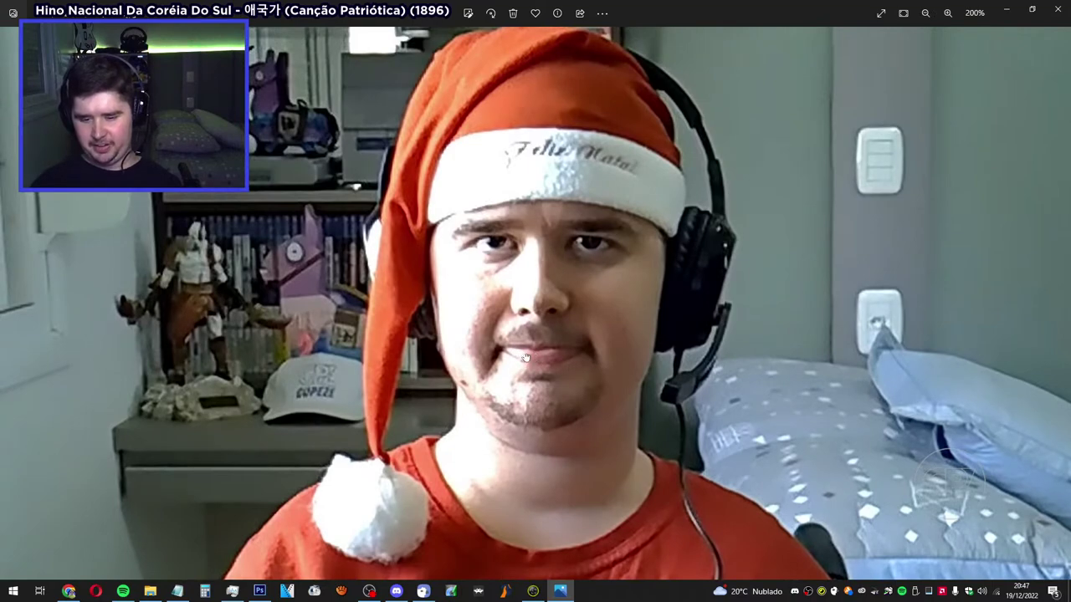
scroll(524, 352, down, 3)
key(Escape)
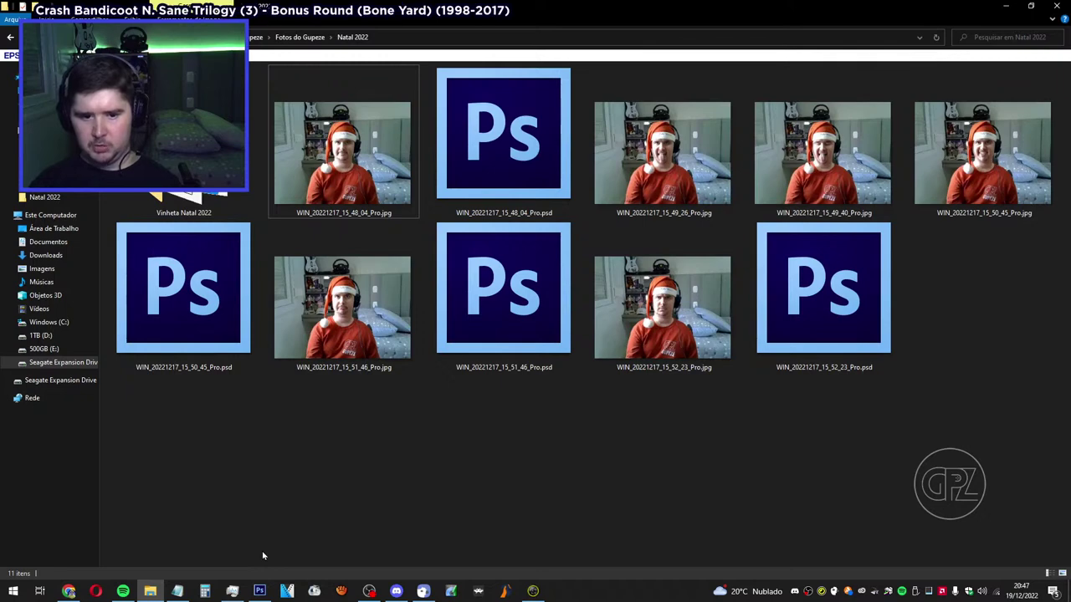
Bring Photoshop CS6 forward, showing WIN_20221217_15_49_40_Pro.jpg.
click(260, 590)
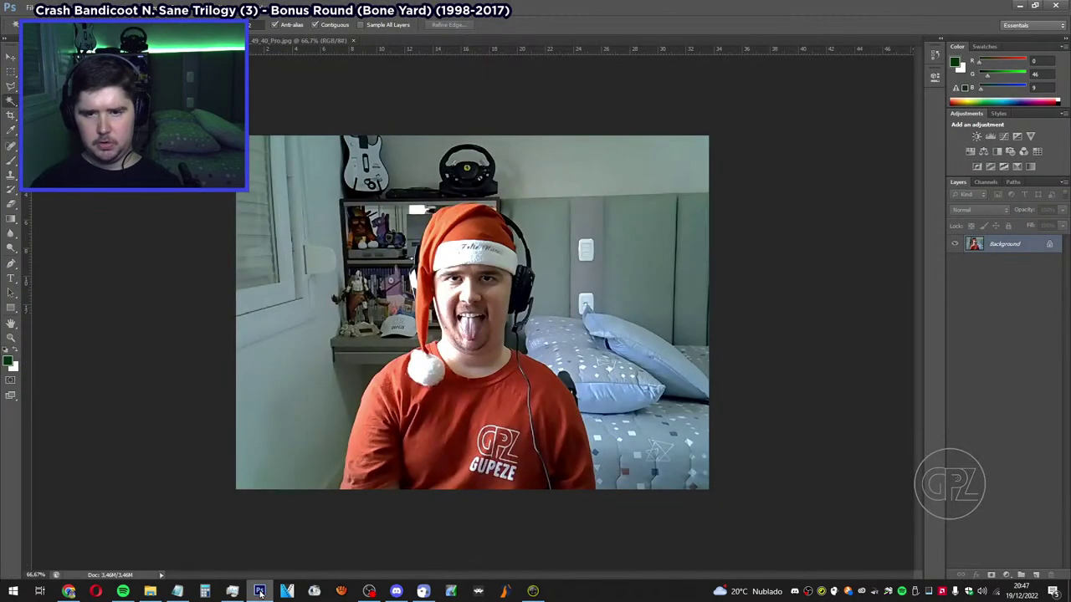
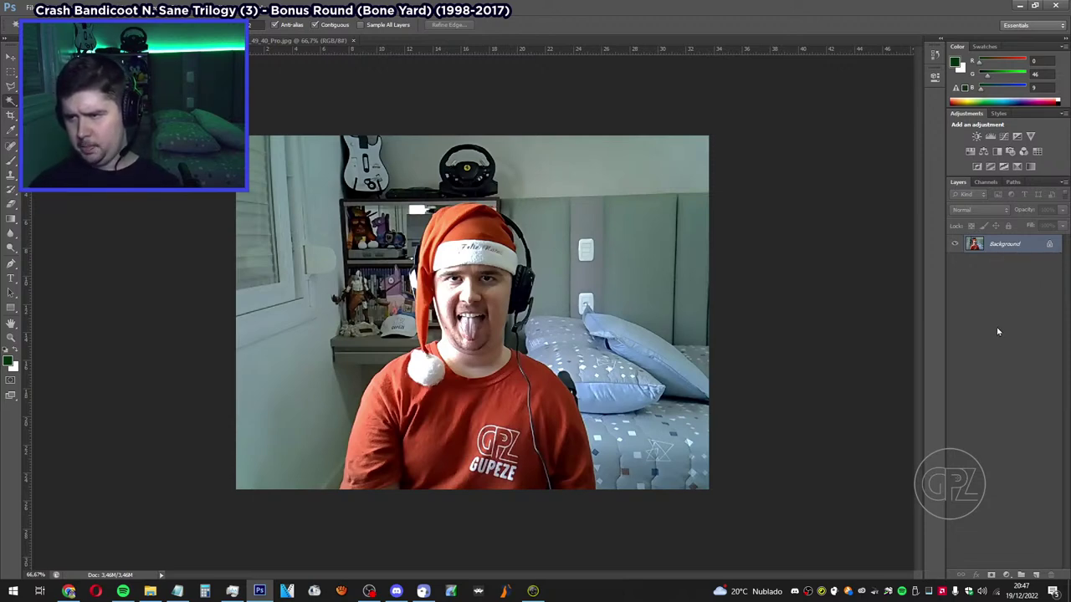
Convert the Background into Layer 0 several times, undoing each conversion to keep it locked.
double_click(1043, 246)
key(Escape)
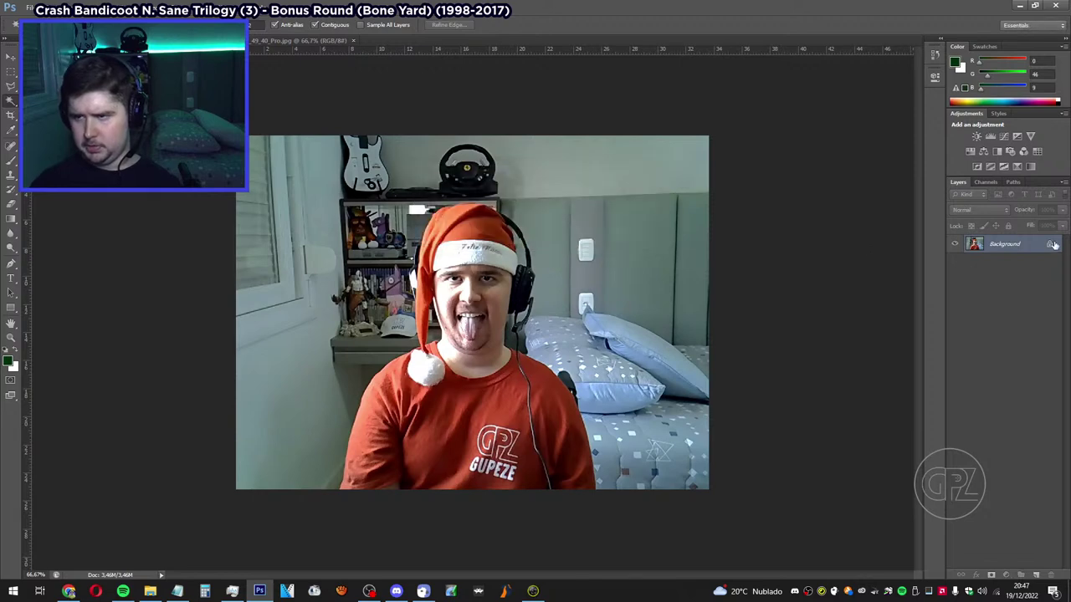
double_click(1053, 244)
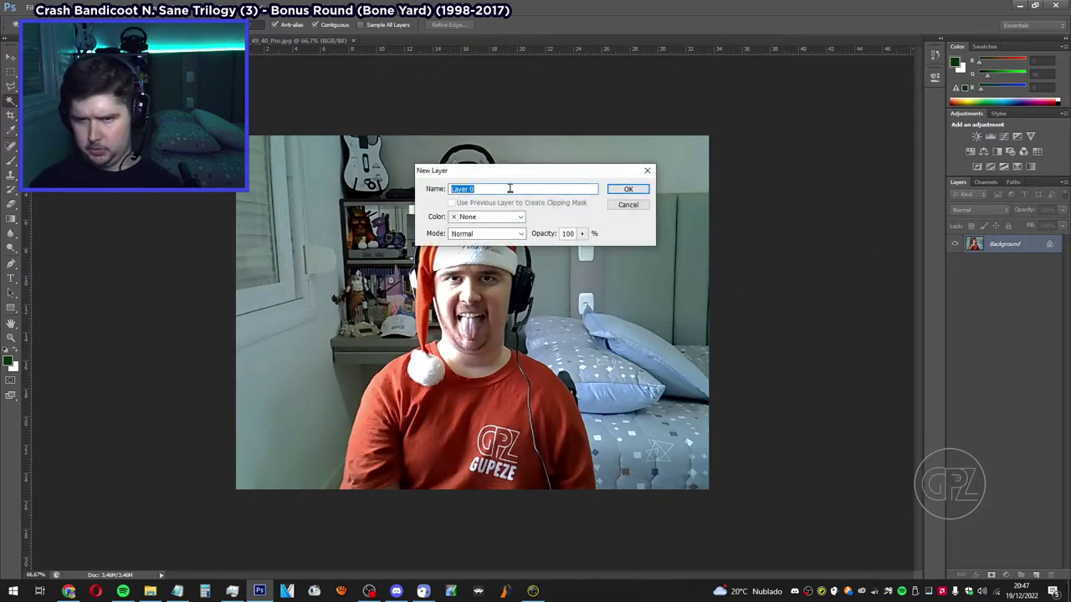
click(628, 189)
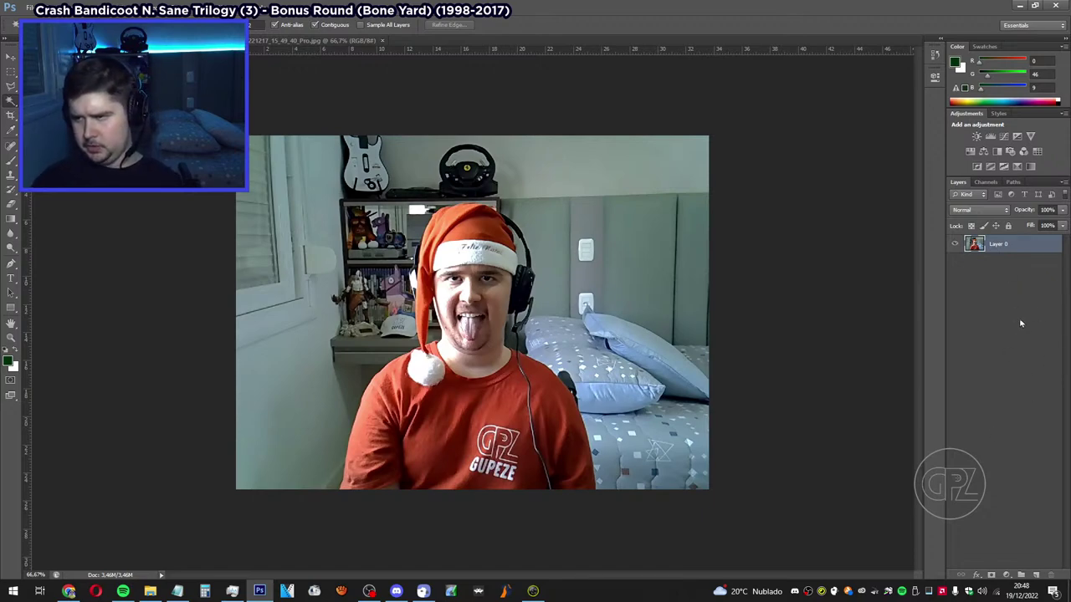
key(ctrl+z)
double_click(1033, 244)
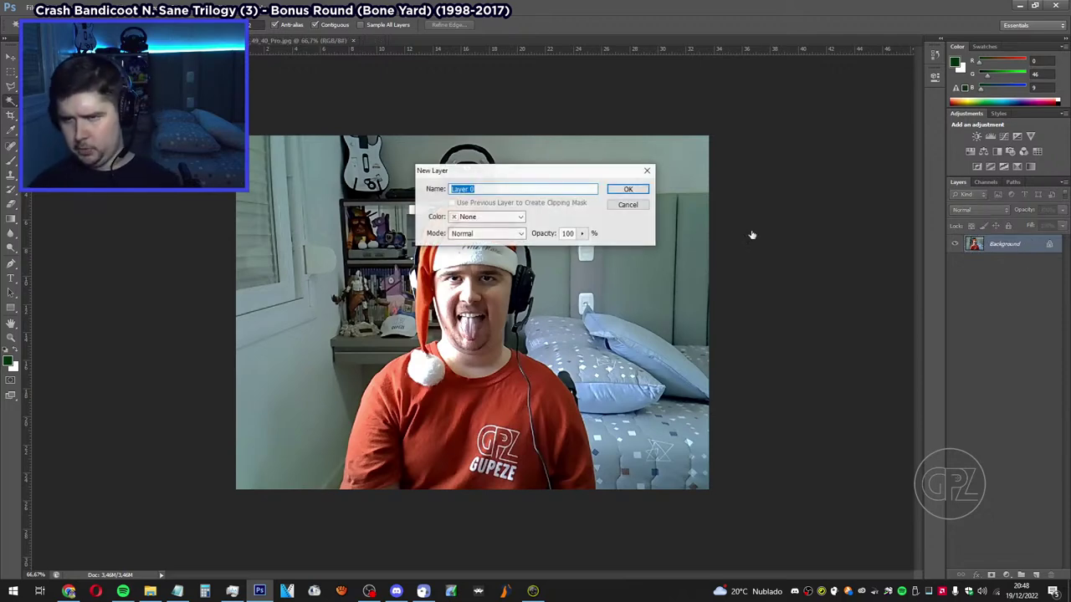
click(511, 187)
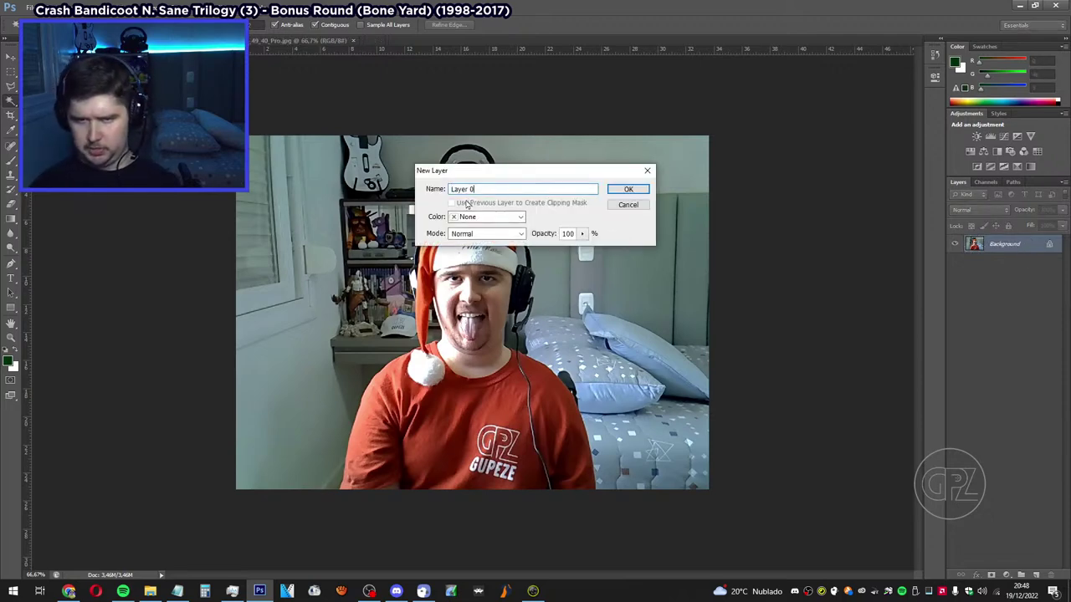
click(628, 189)
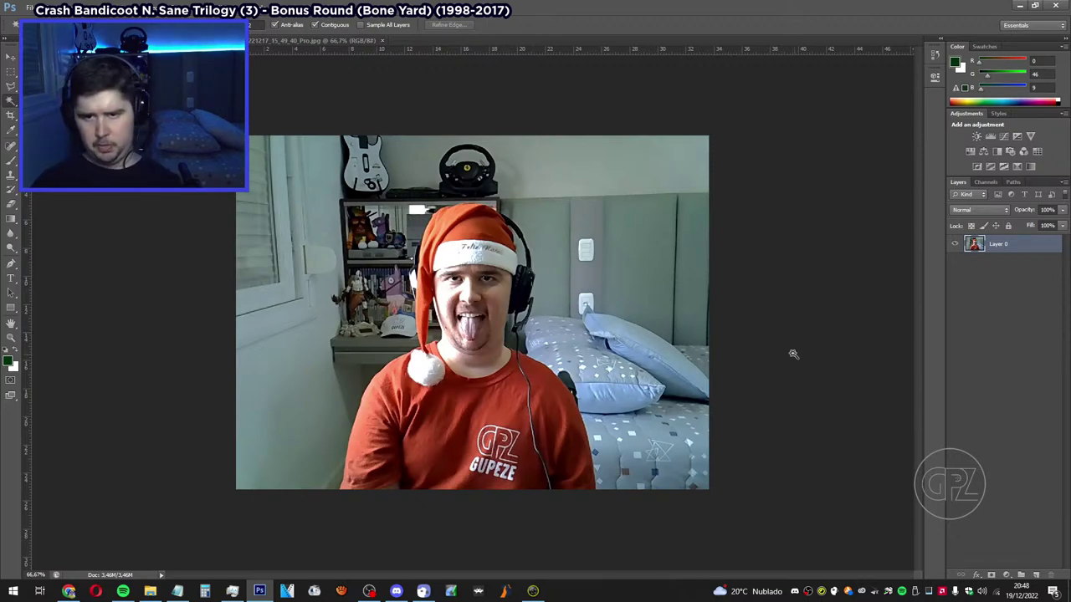
key(ctrl+z)
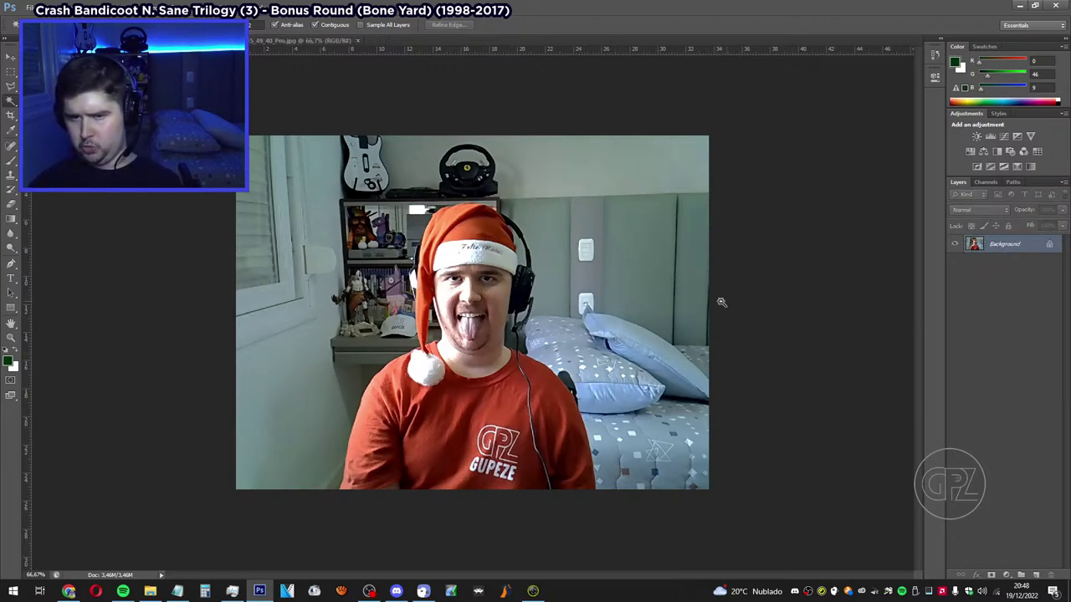
double_click(1031, 247)
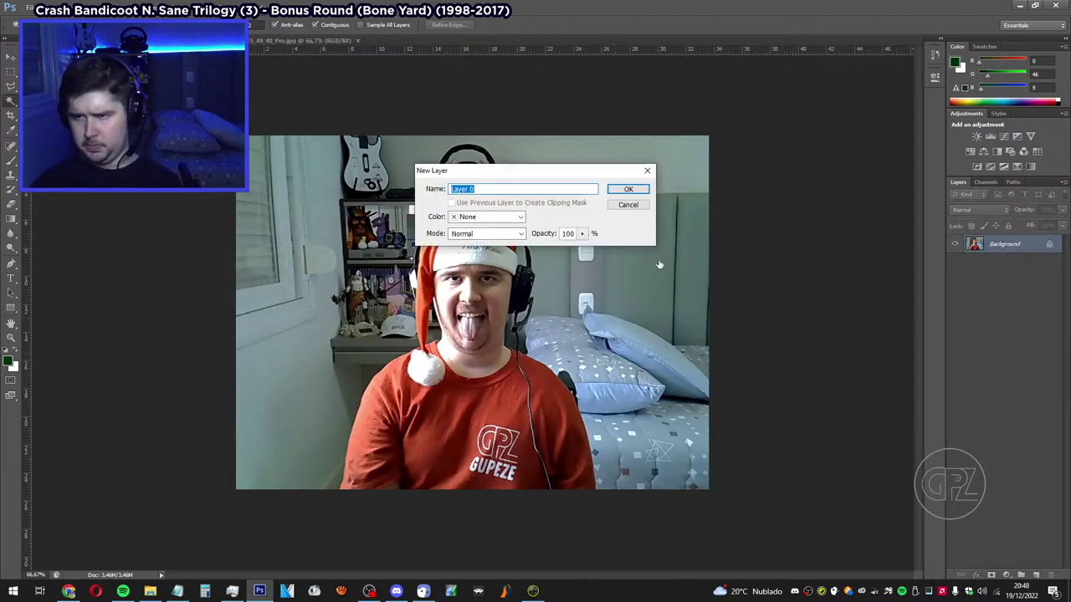
click(629, 191)
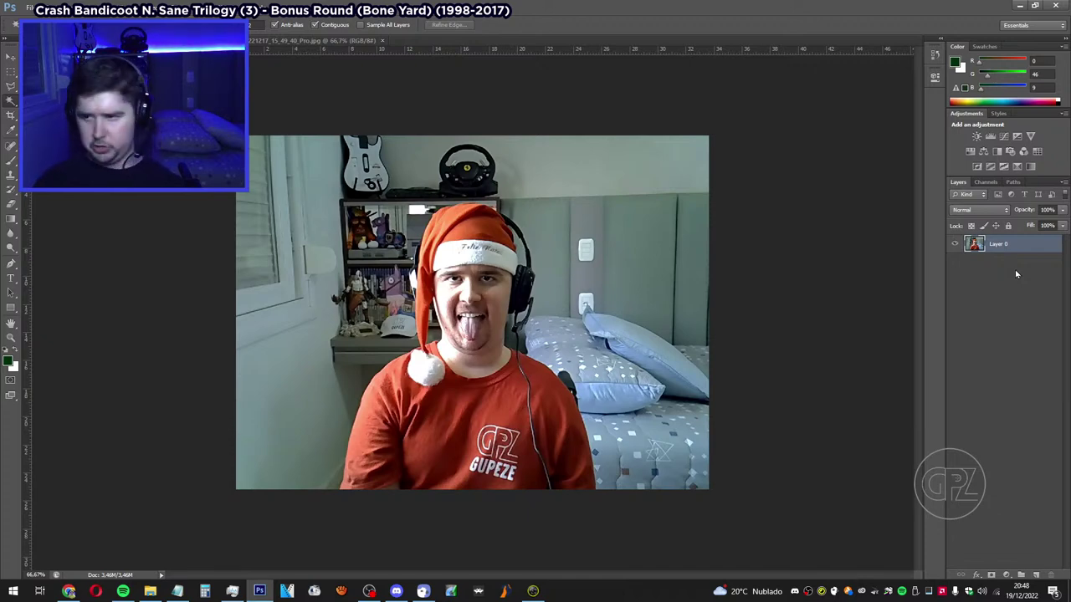
key(ctrl+z)
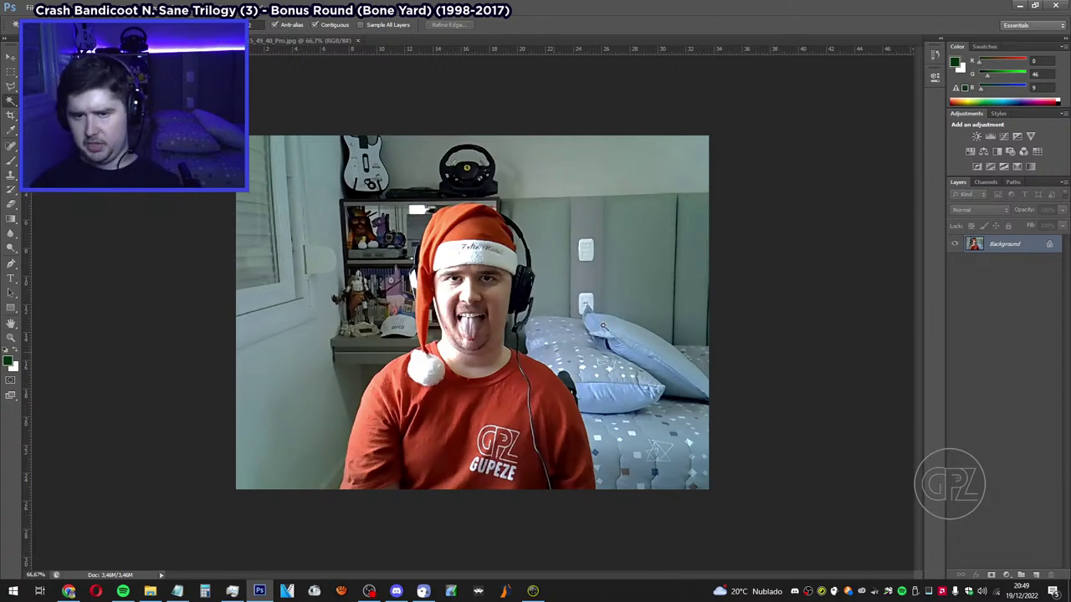
Try moving the locked photo with the Move tool, dismissing each locked-layer error.
click(12, 57)
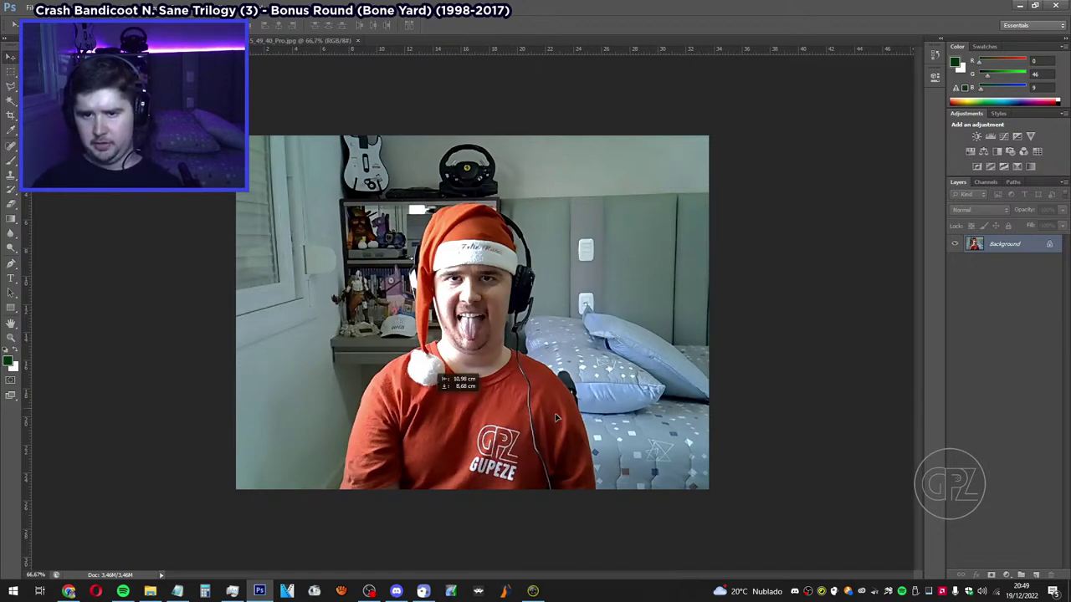
click(274, 425)
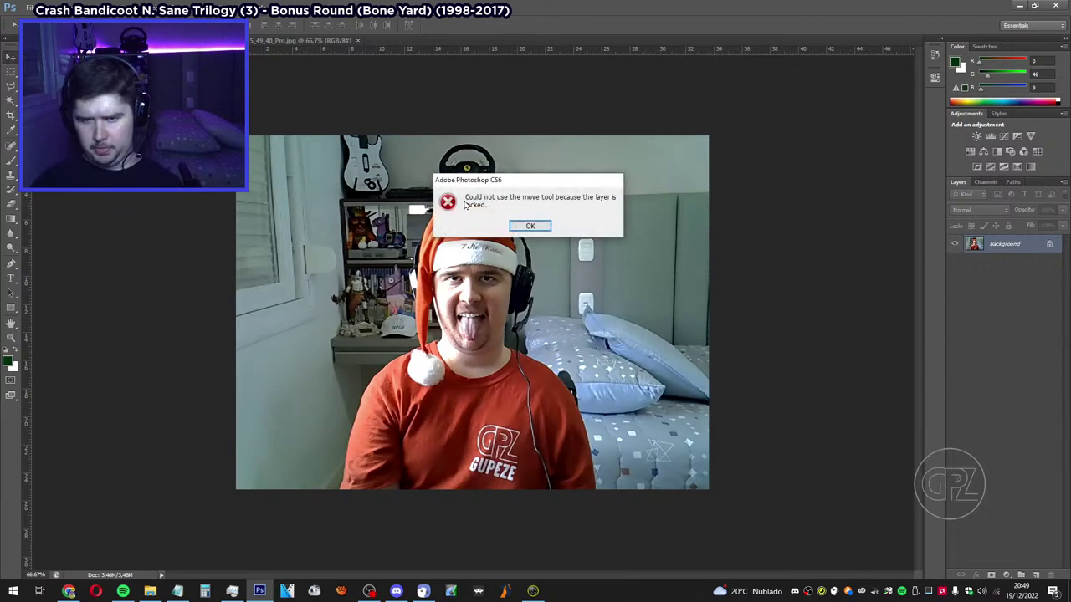
click(529, 226)
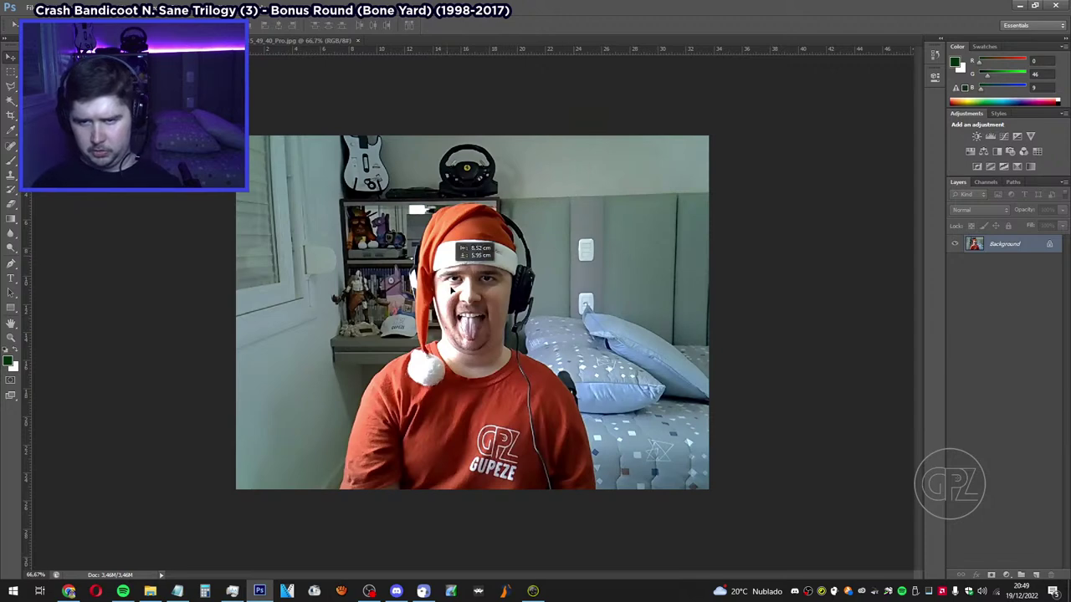
click(501, 360)
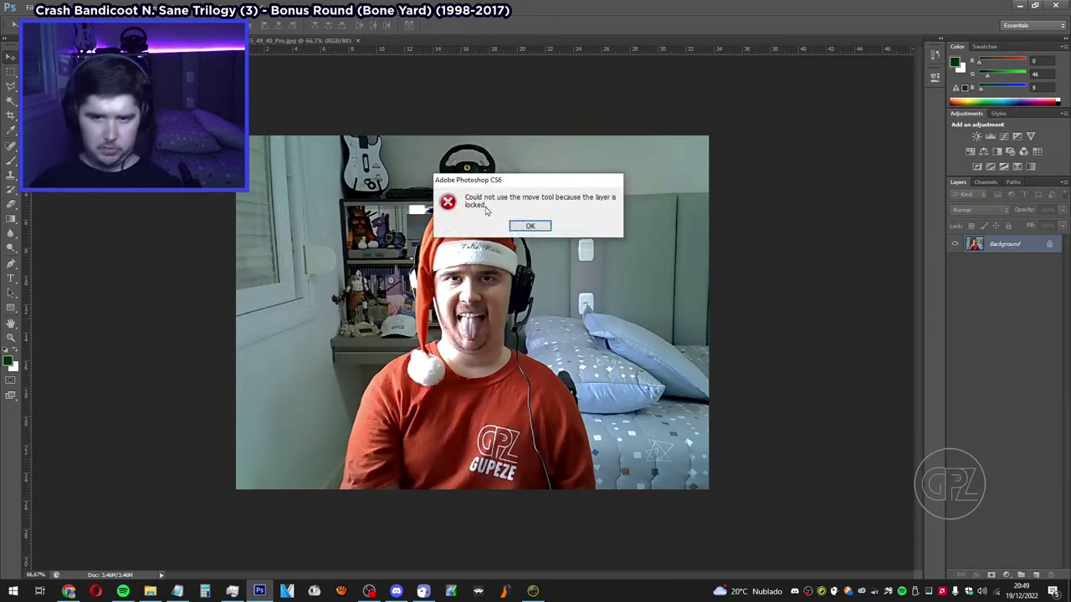
click(530, 226)
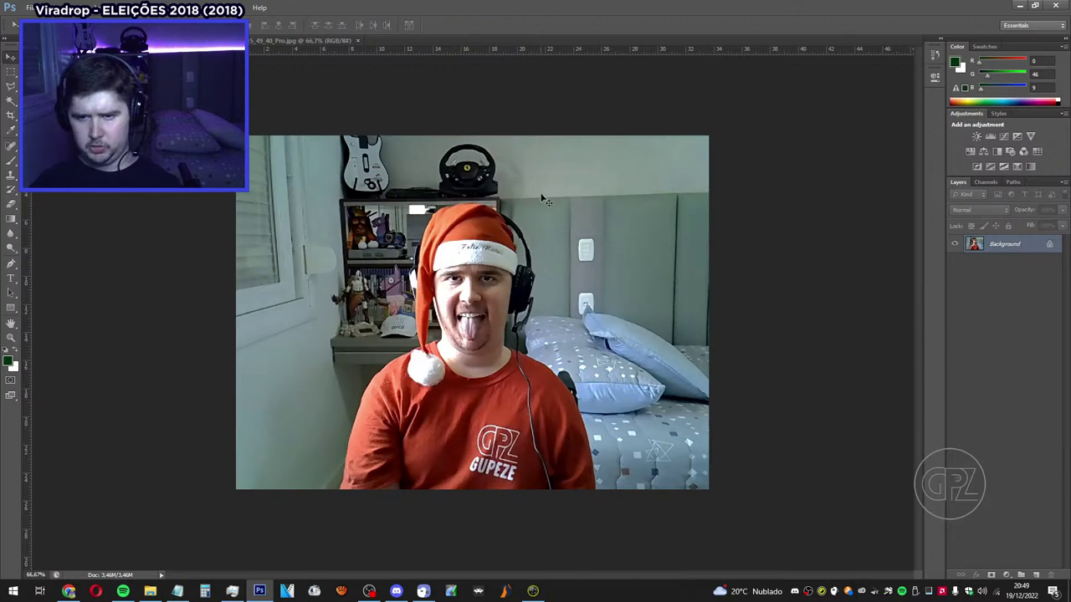
mouse_move(538, 190)
mouse_down()
mouse_move(552, 307)
mouse_move(535, 201)
mouse_move(528, 206)
mouse_up()
key(Return)
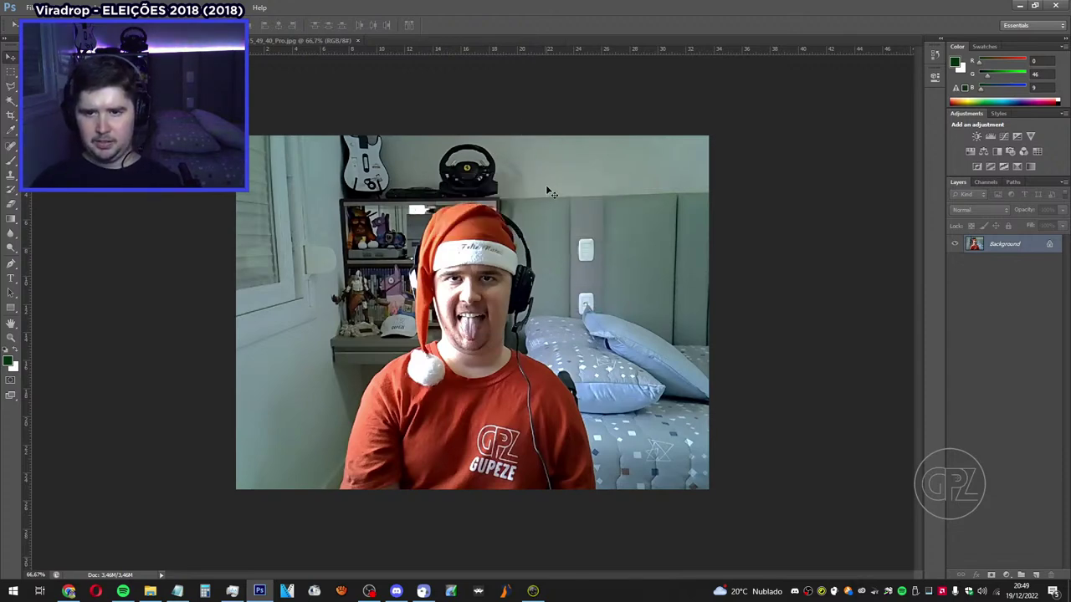
drag(535, 318, 361, 330)
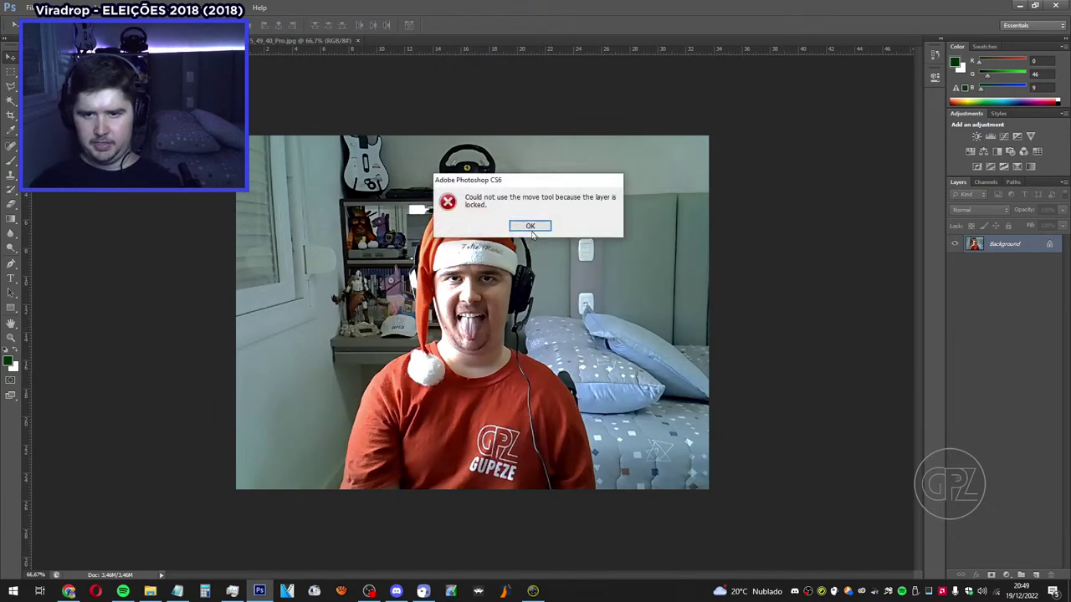
click(536, 227)
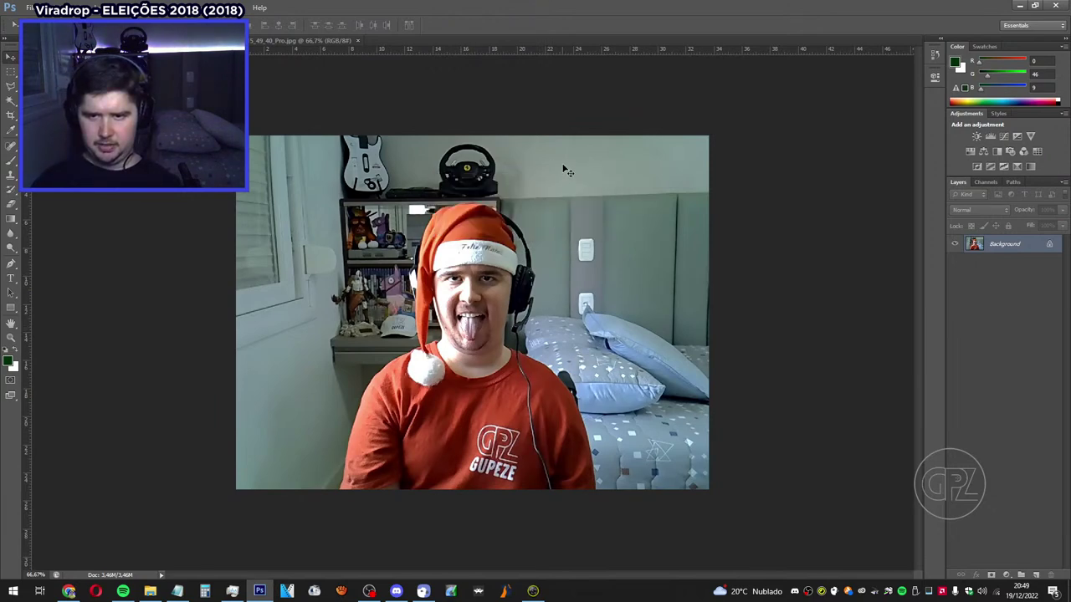
drag(511, 177, 504, 216)
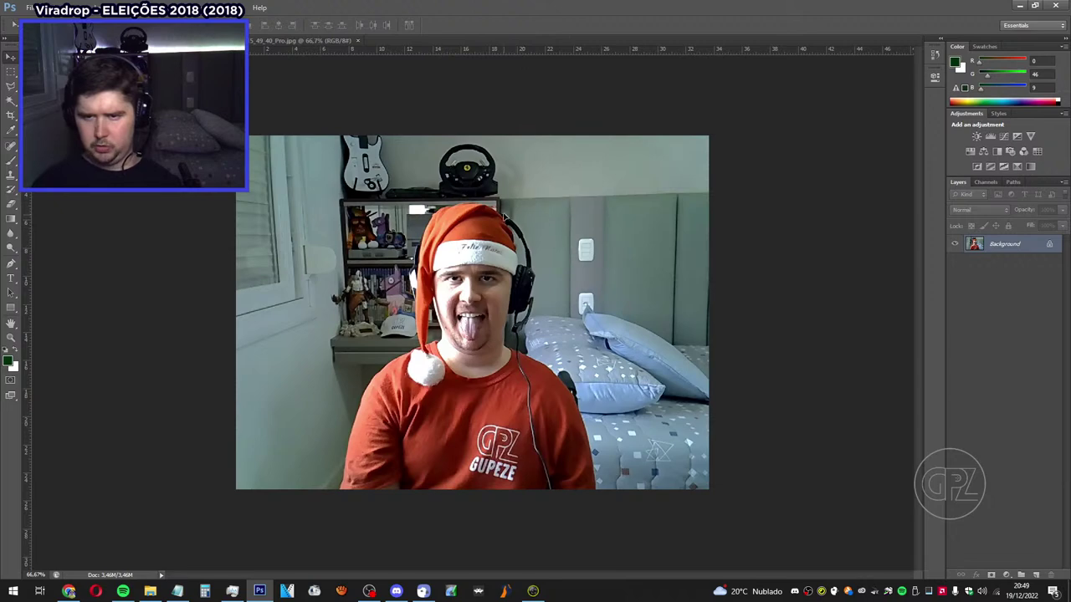
click(514, 237)
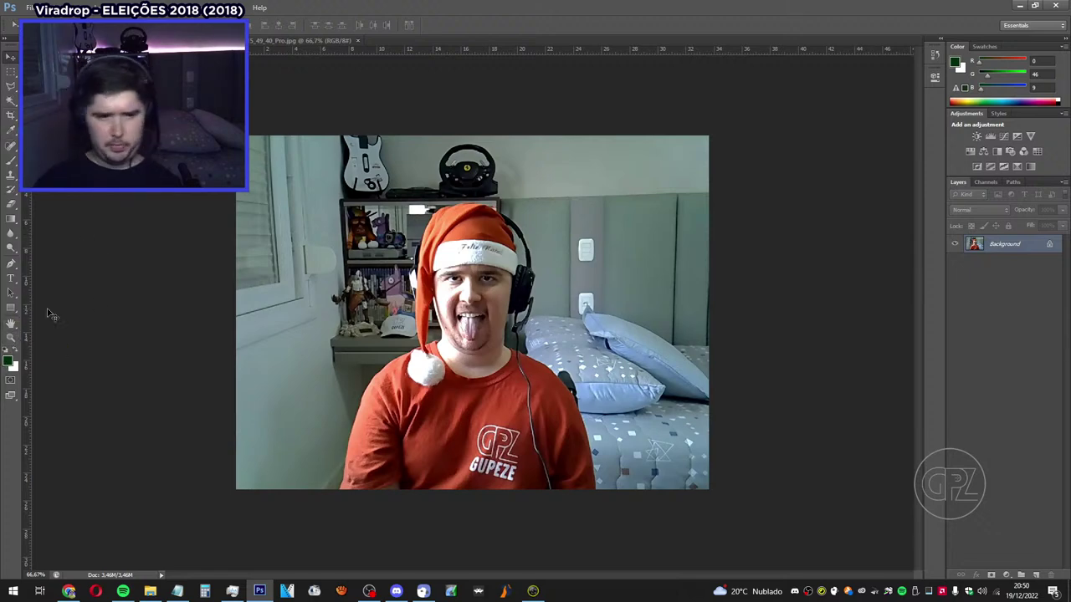
Go through the Zoom and Lasso tools and settle on the Magic Wand tool.
click(11, 337)
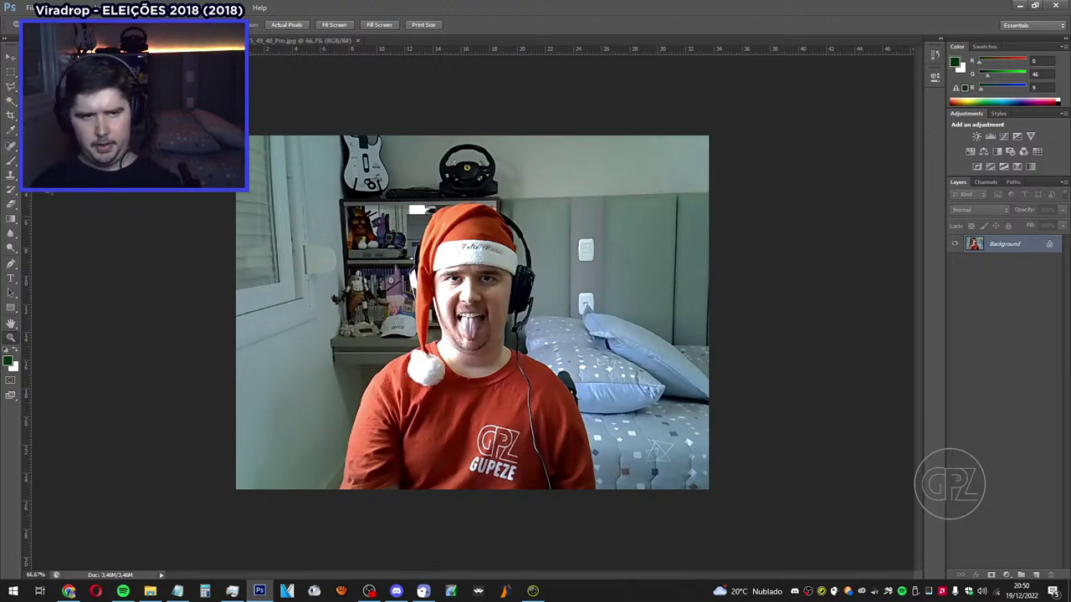
click(10, 87)
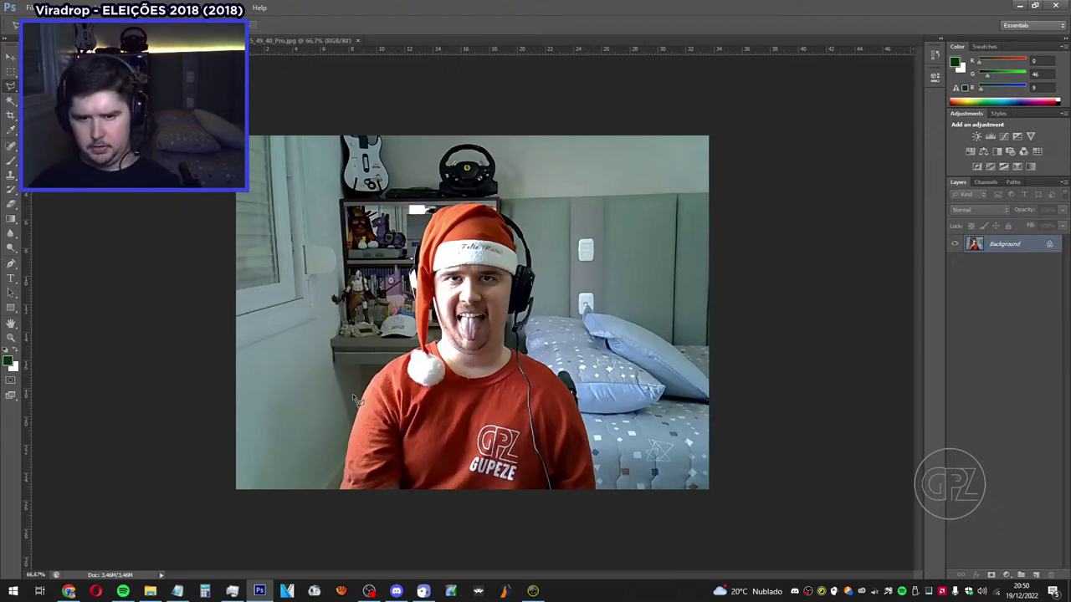
click(11, 101)
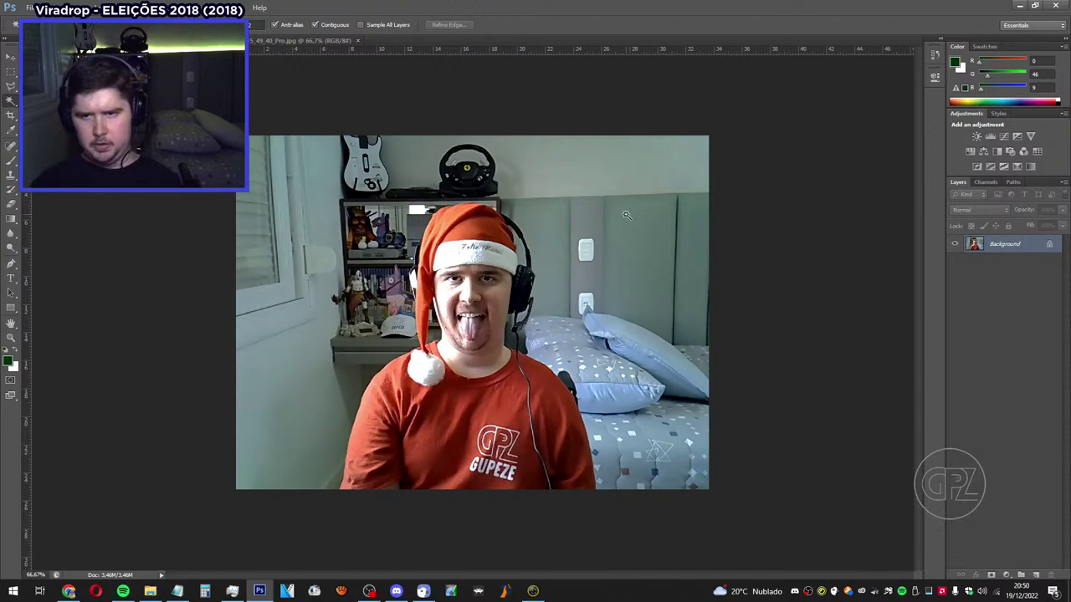
Magic Wand-select the upper wall, headboard, left wall, window and pillows.
click(633, 168)
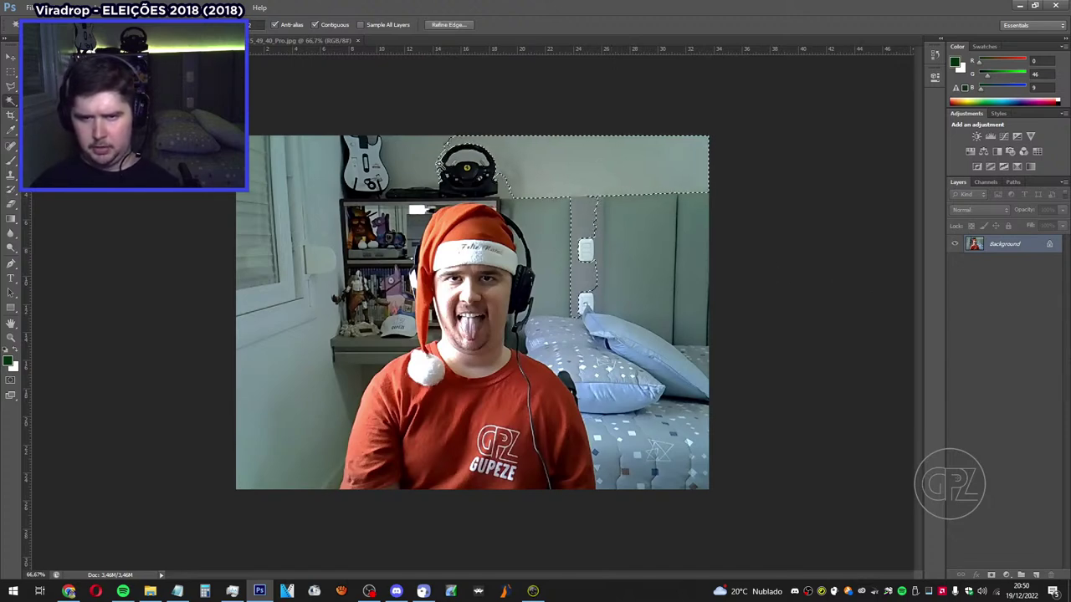
shift+click(425, 155)
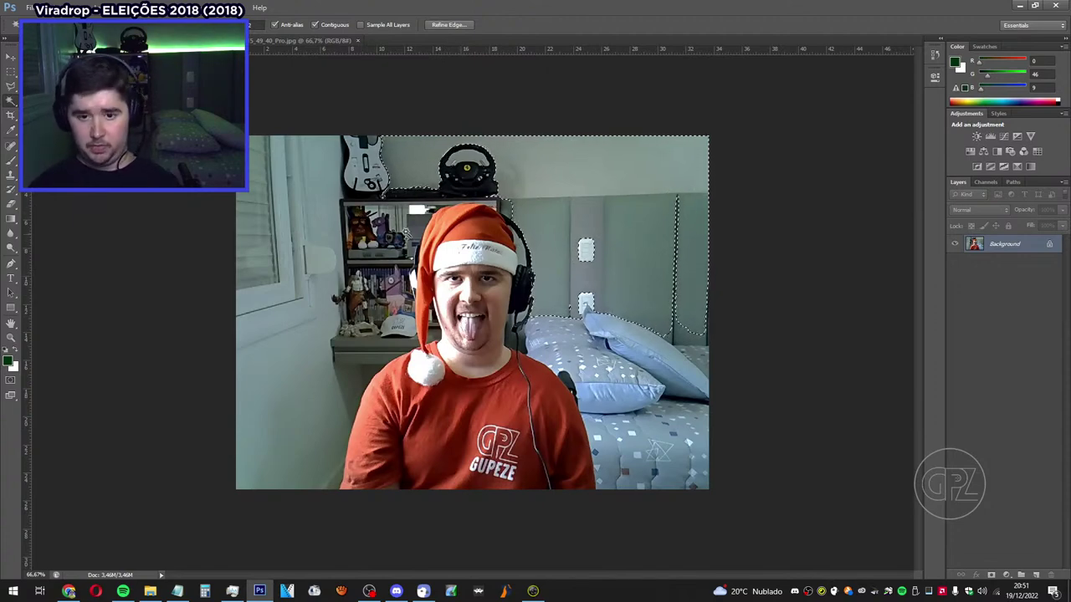
shift+click(299, 435)
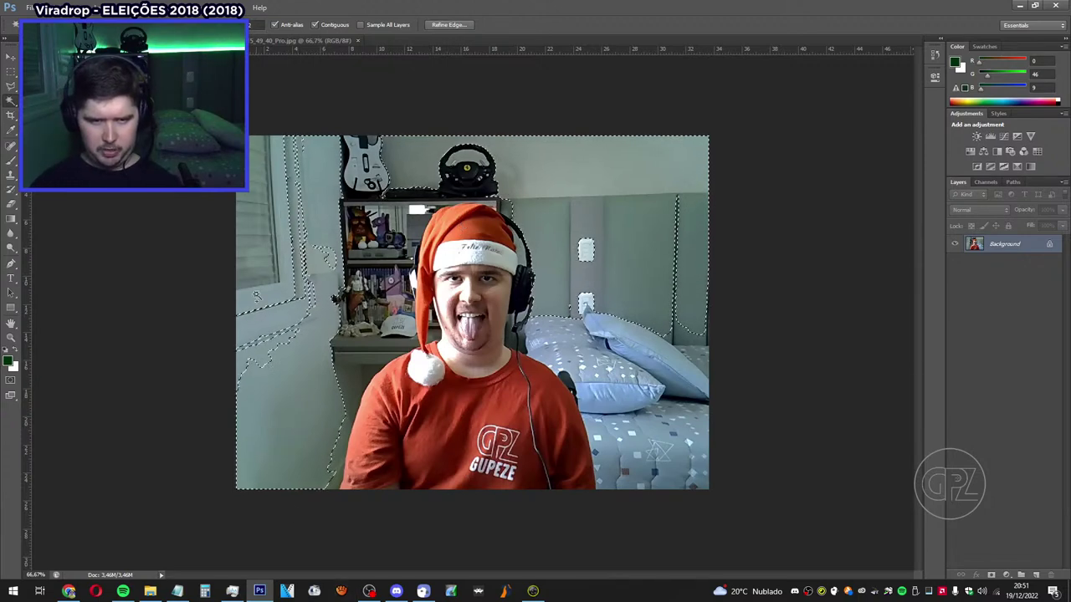
shift+click(254, 225)
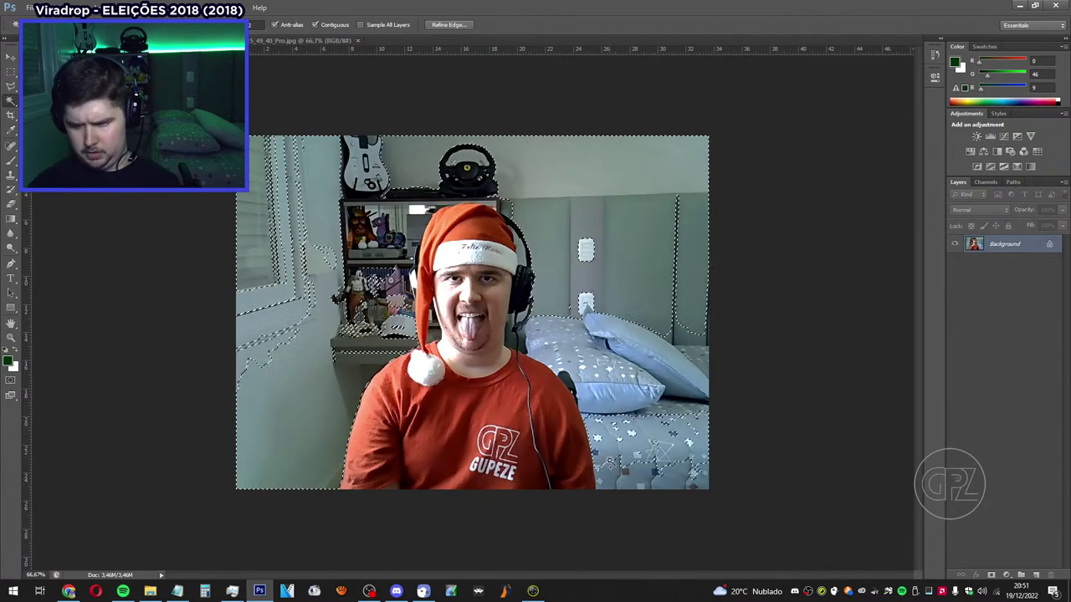
shift+click(656, 351)
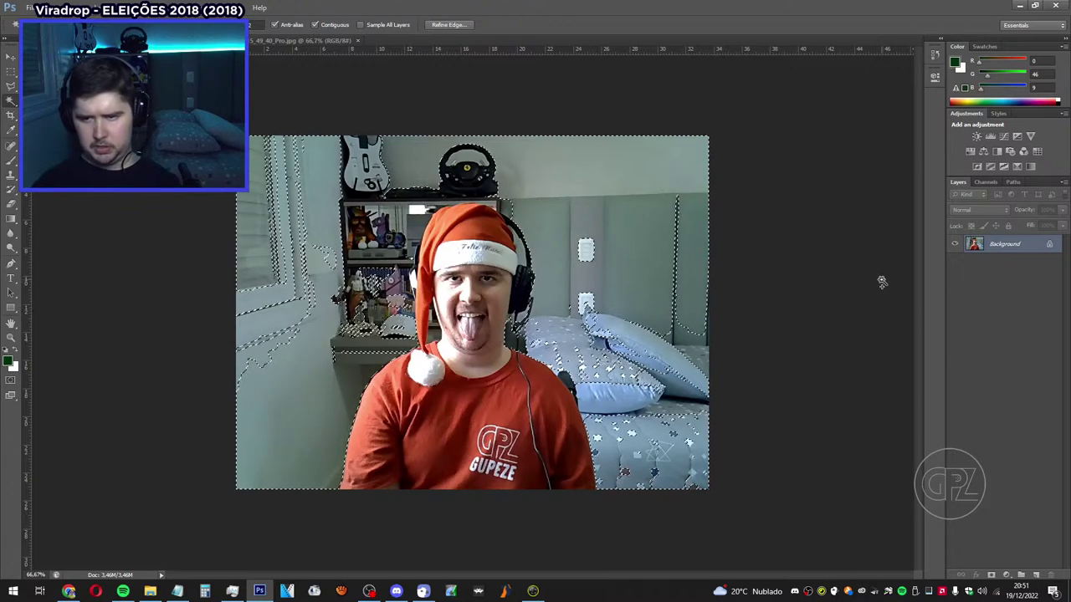
Clear that selection, select the light wall again, then deselect it from the context menu.
key(ctrl+d)
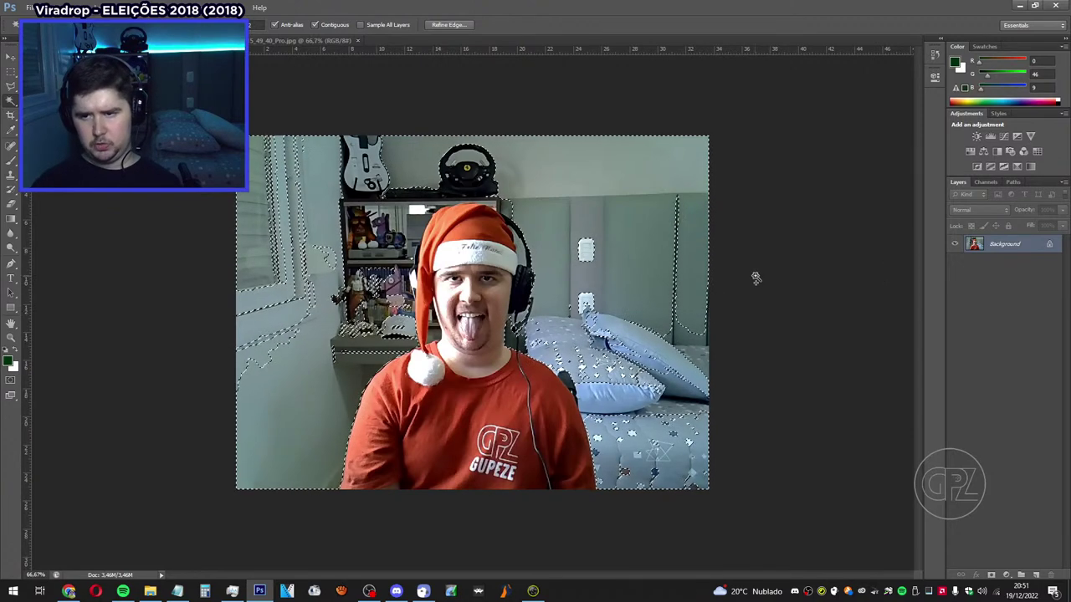
click(653, 250)
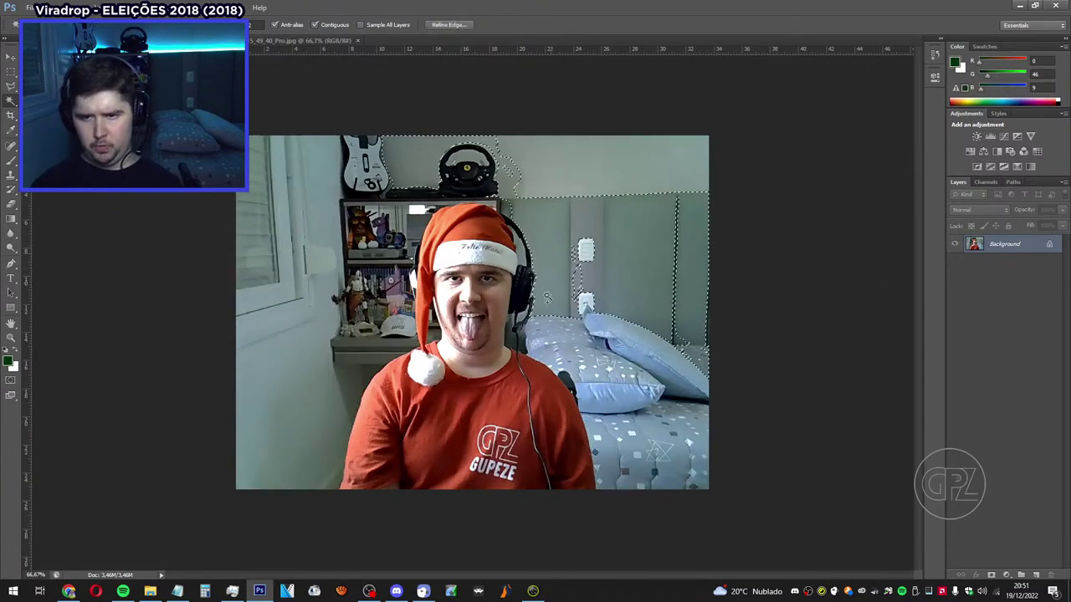
right_click(629, 224)
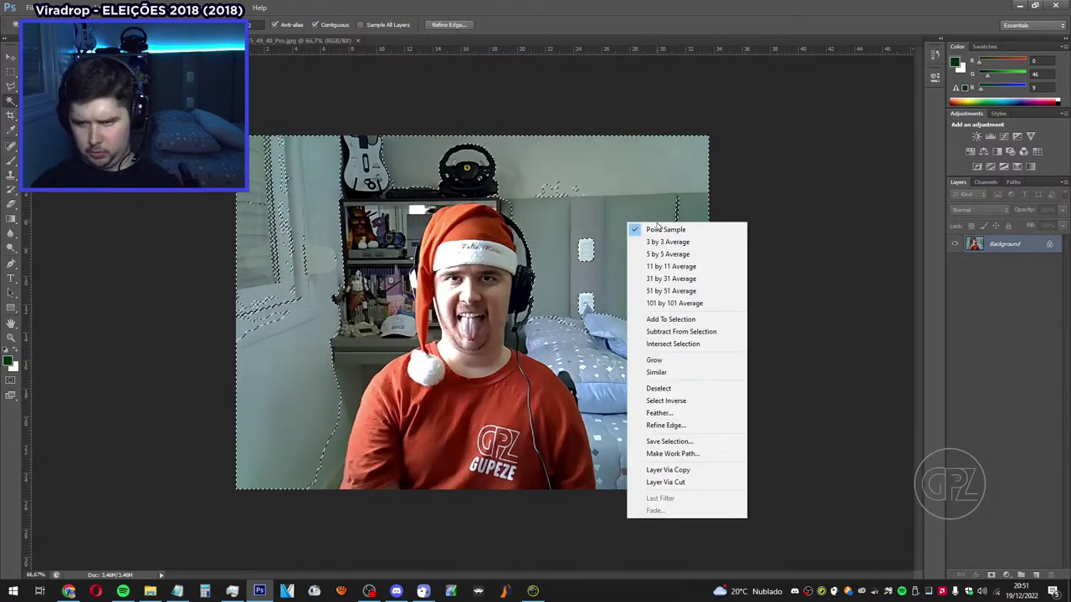
click(660, 388)
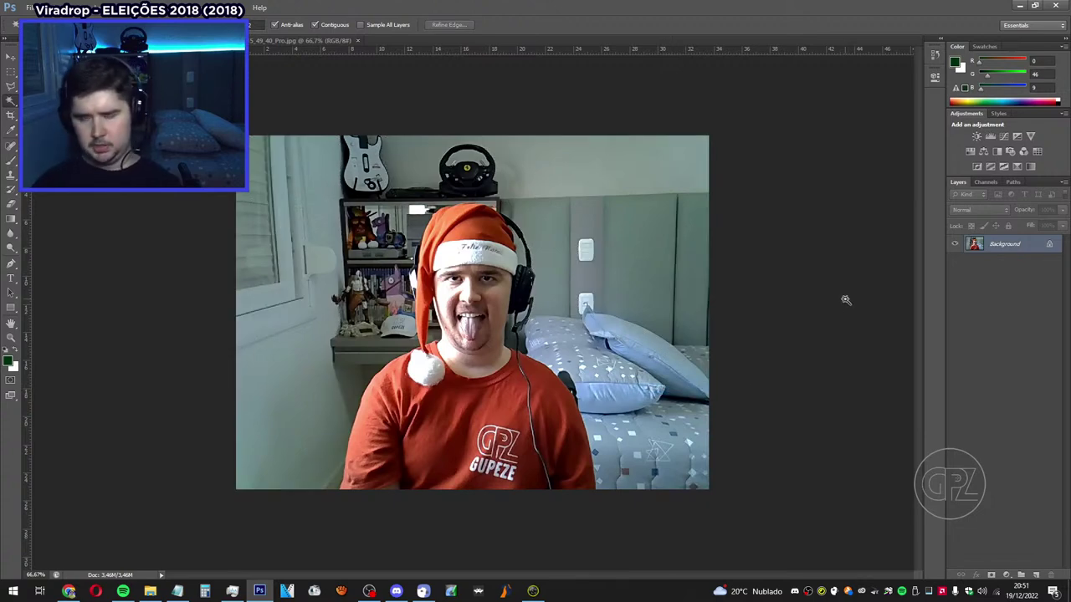
Alternate between the Lasso and Zoom tools, zooming to 100% and back to the whole photo.
click(11, 86)
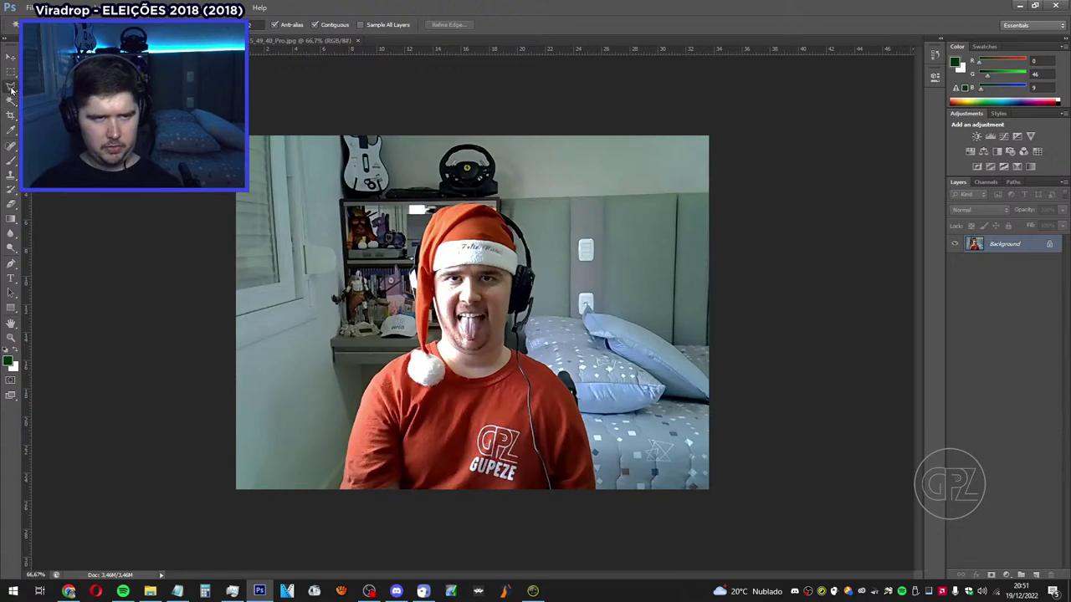
click(11, 337)
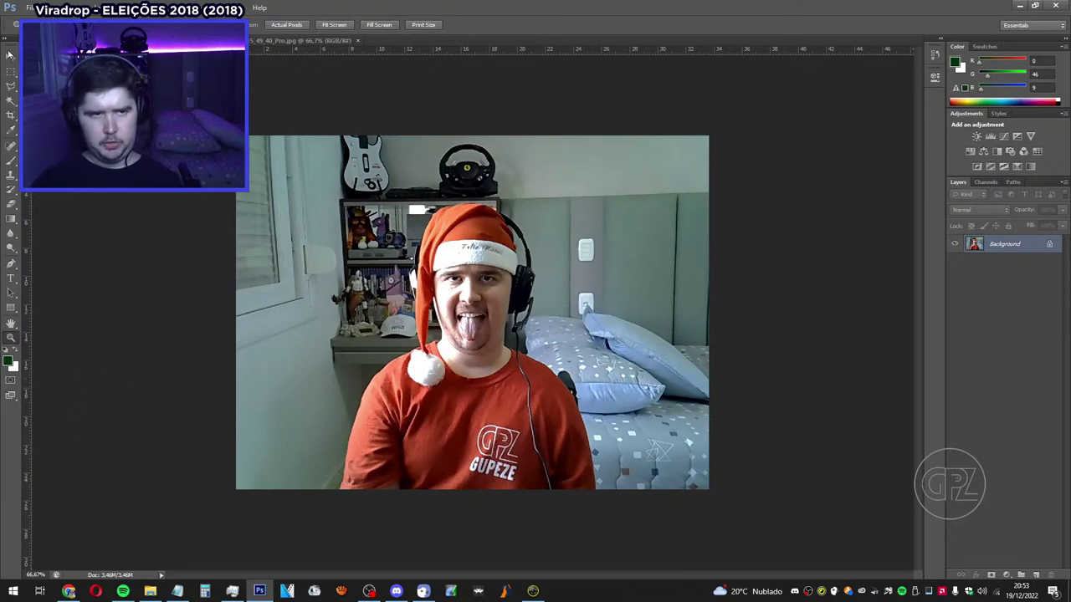
click(10, 339)
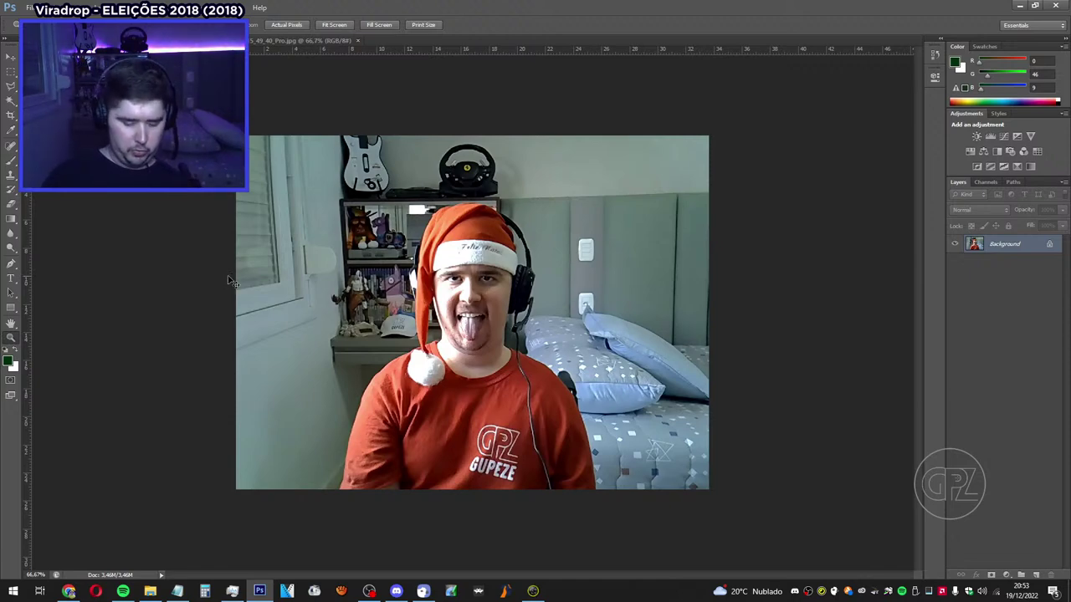
key(ctrl+plus)
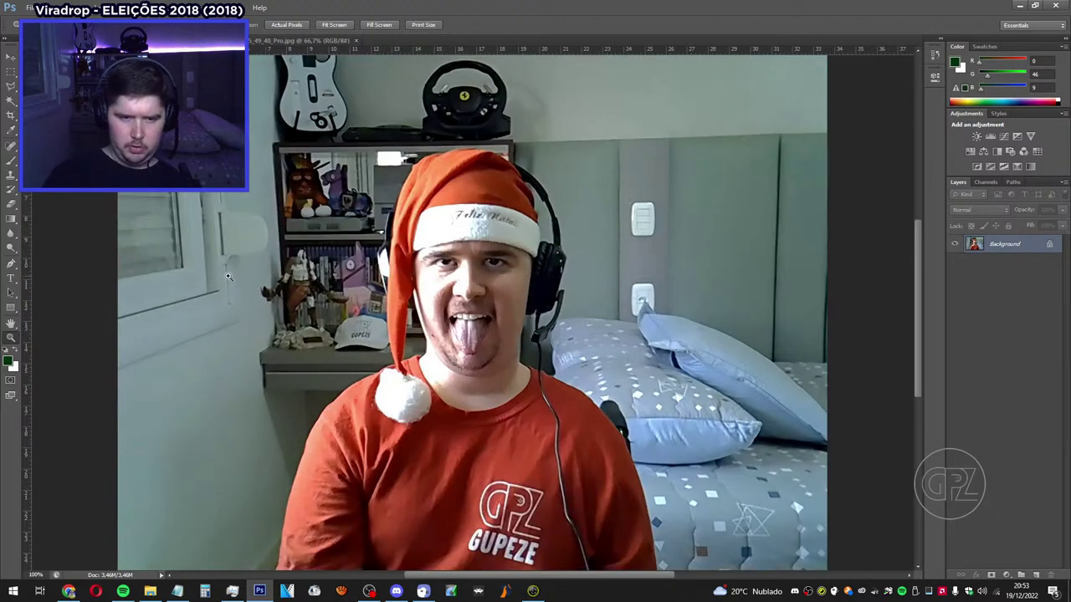
key(ctrl+minus)
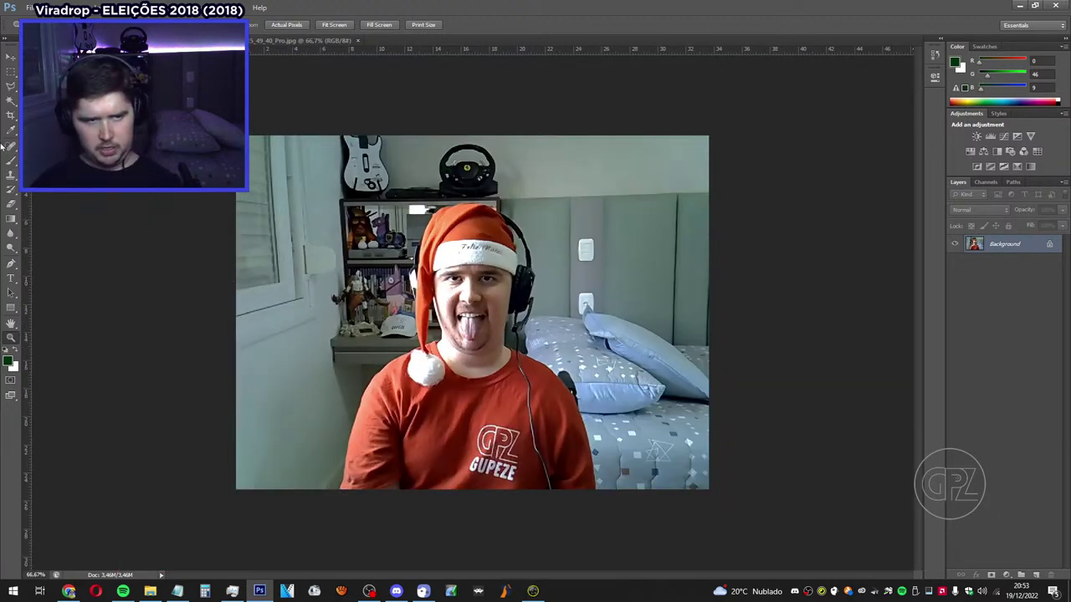
click(12, 87)
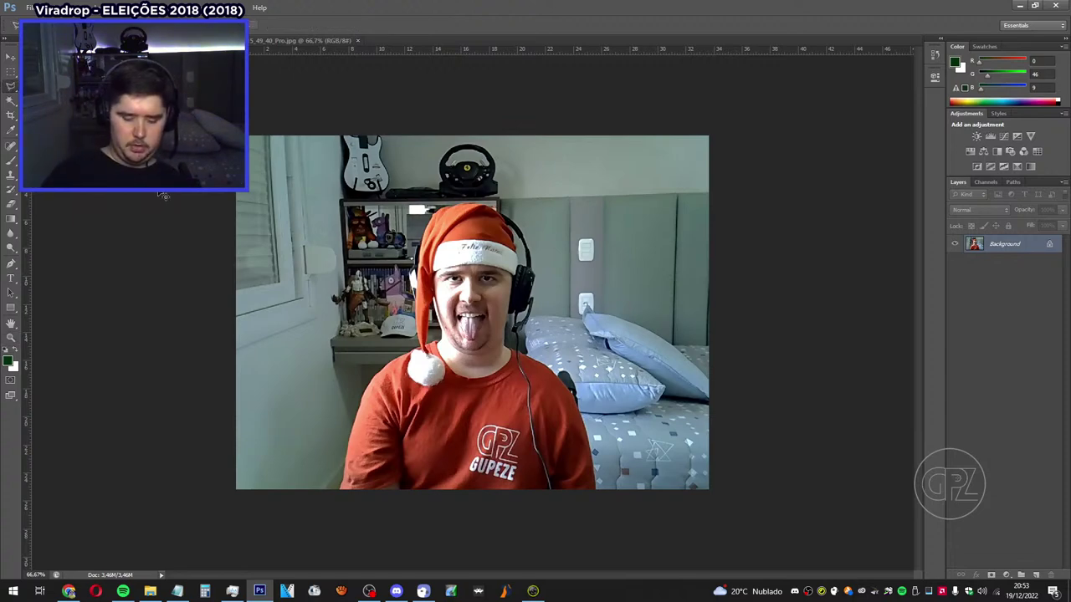
key(ctrl+plus)
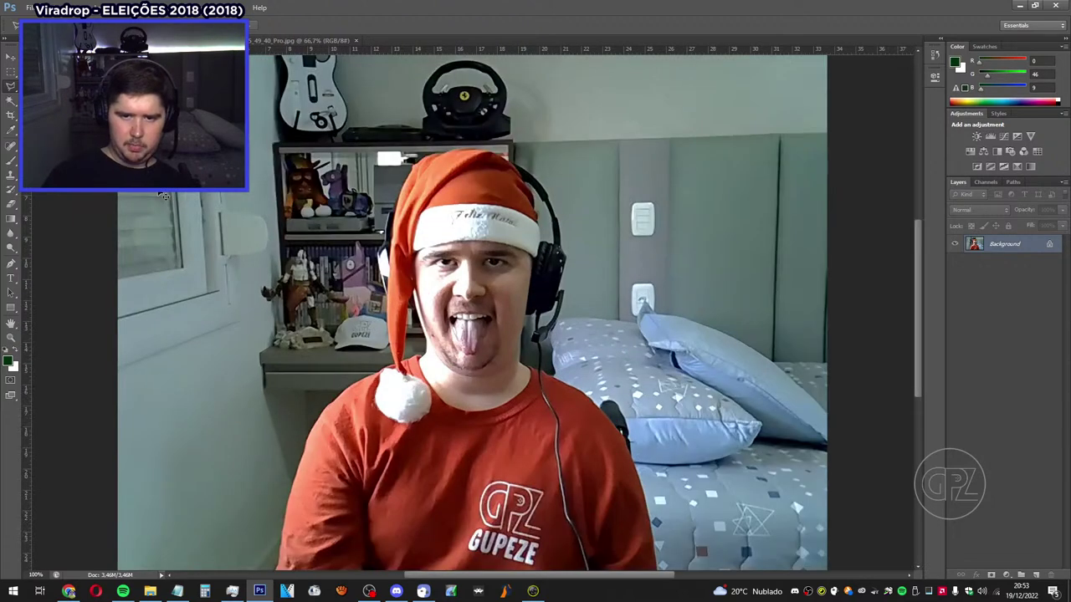
key(ctrl+minus)
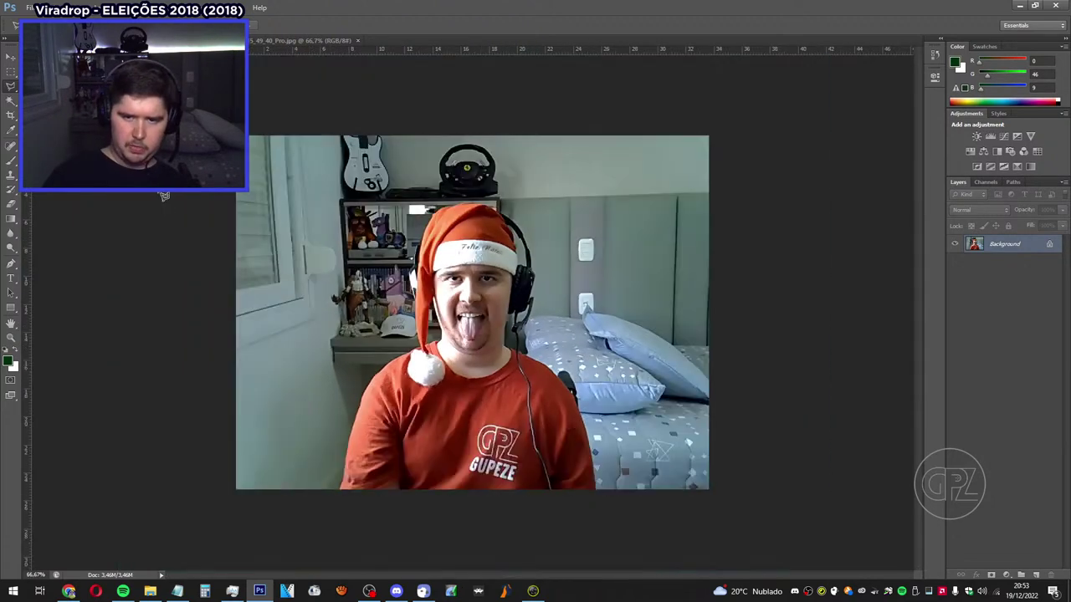
Zoom in twice on the photo's bottom-left corner with the Zoom tool.
click(11, 337)
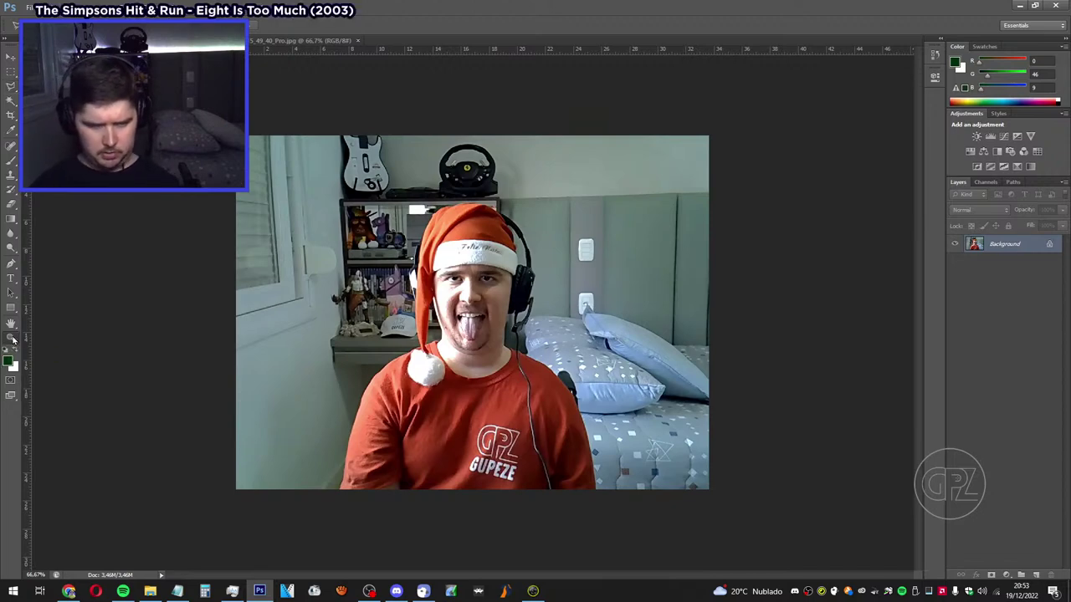
click(344, 486)
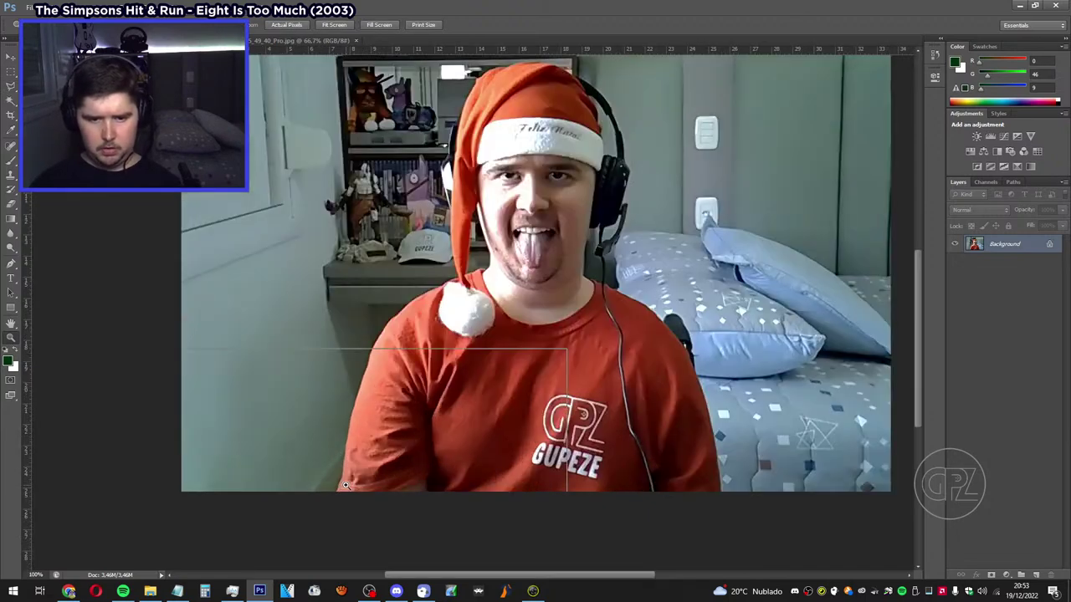
click(345, 485)
Magnify the bottom-left shirt edge through 500% to 600% and pan to frame it.
click(327, 504)
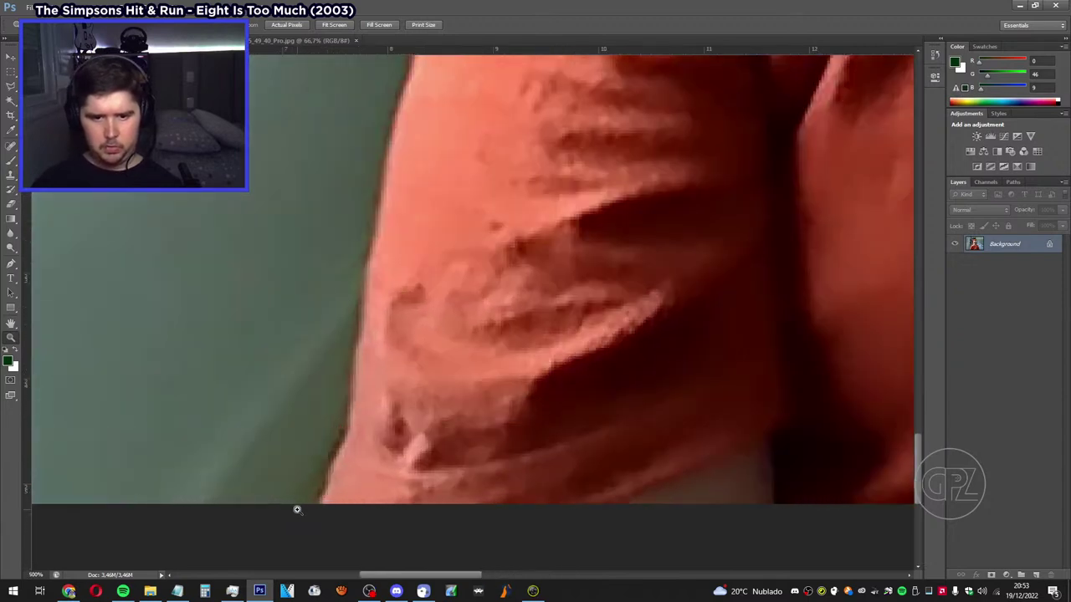
click(296, 507)
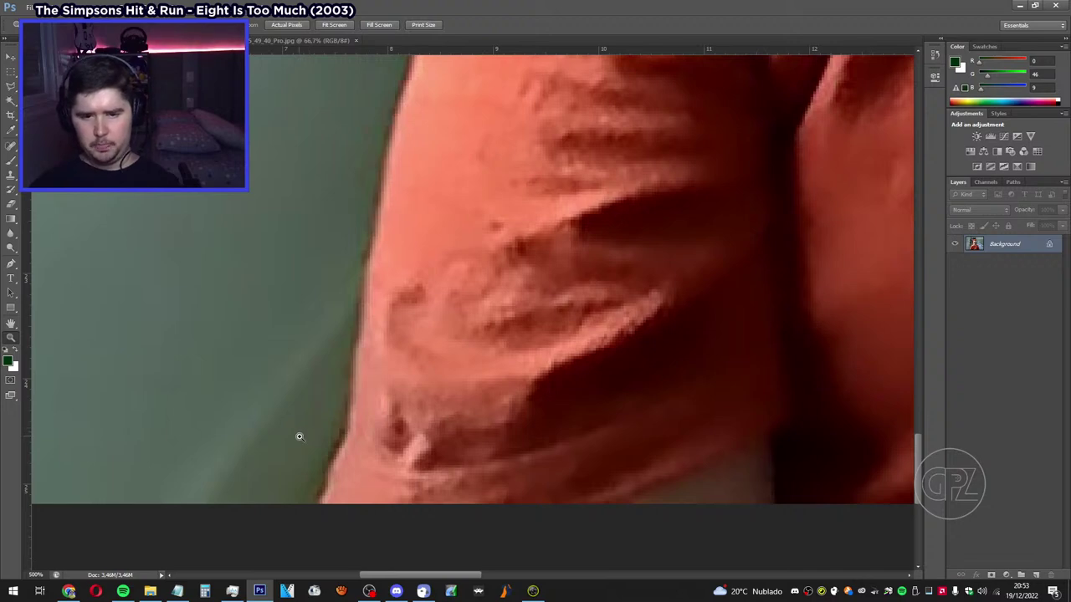
click(284, 479)
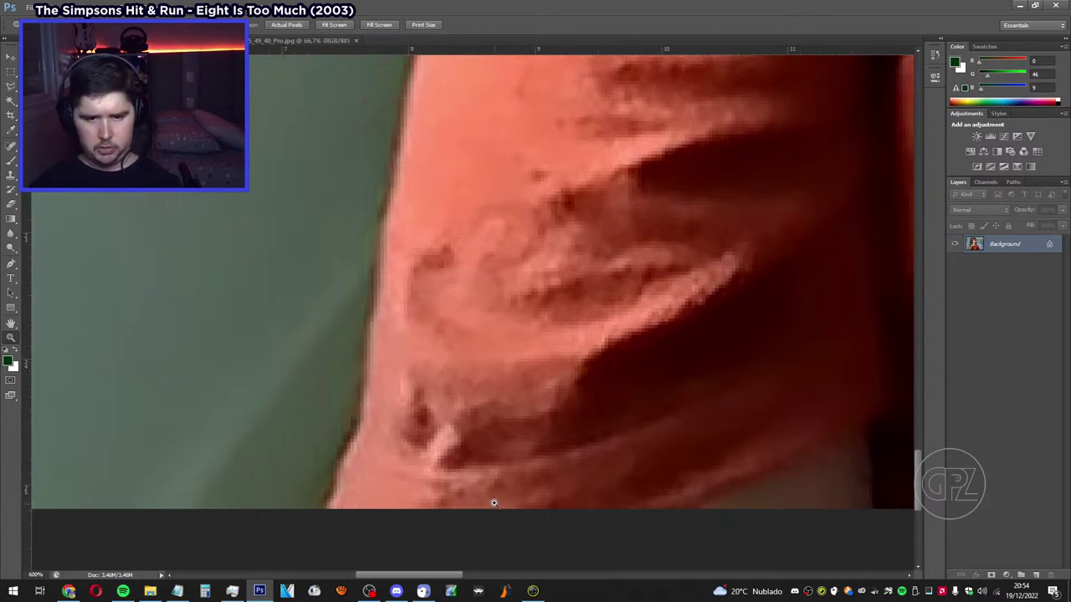
scroll(485, 498, down, 1)
scroll(421, 578, left, 2)
scroll(422, 535, right, 1)
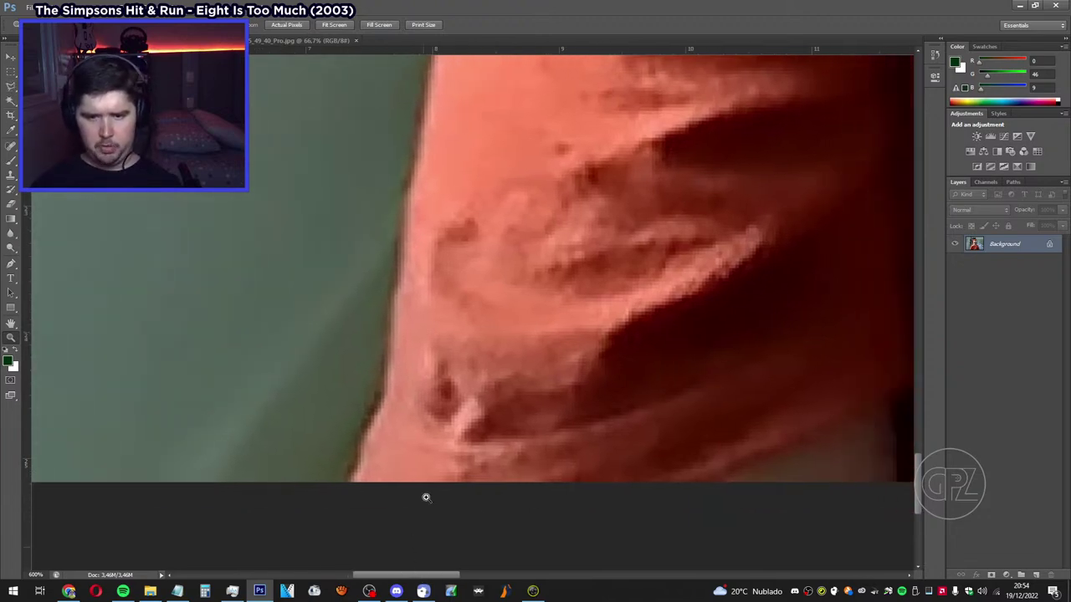
scroll(426, 497, up, 1)
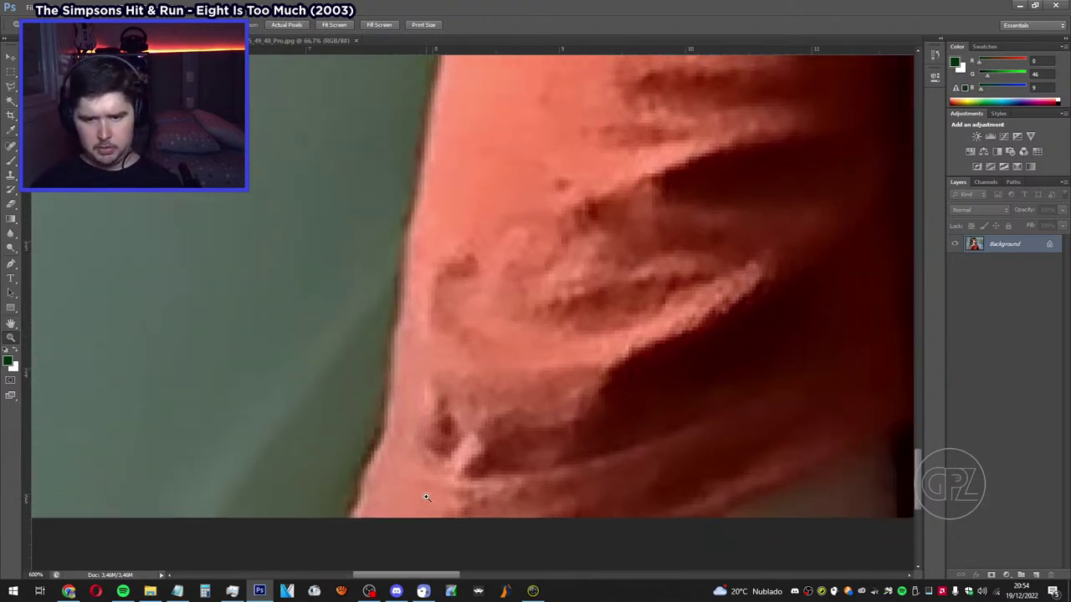
Start a Magnetic Lasso outline at the shirt's bottom edge and trace it up toward the shoulder.
click(12, 87)
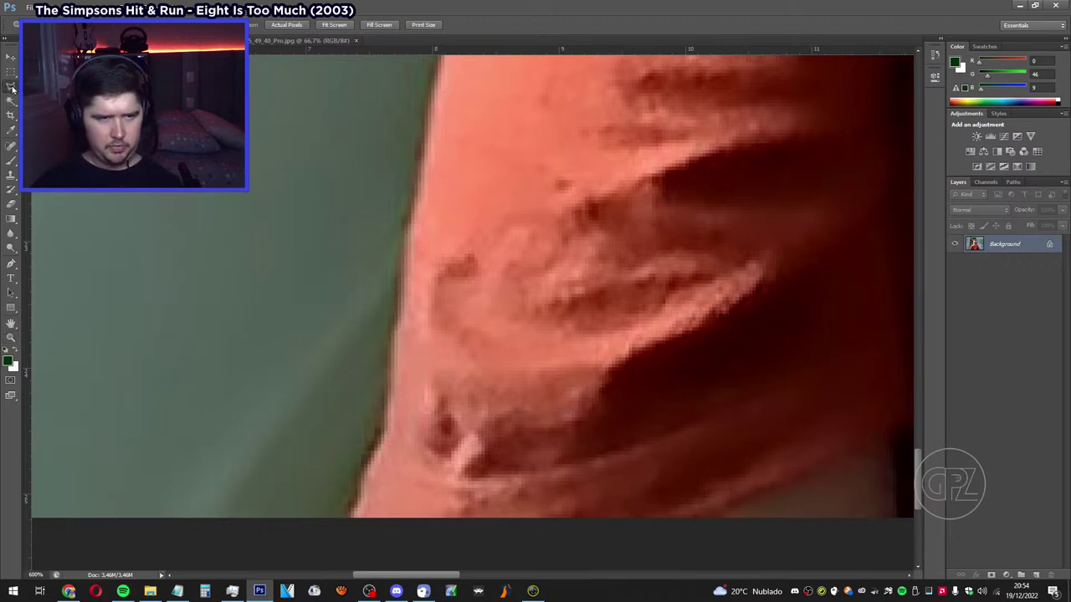
click(359, 501)
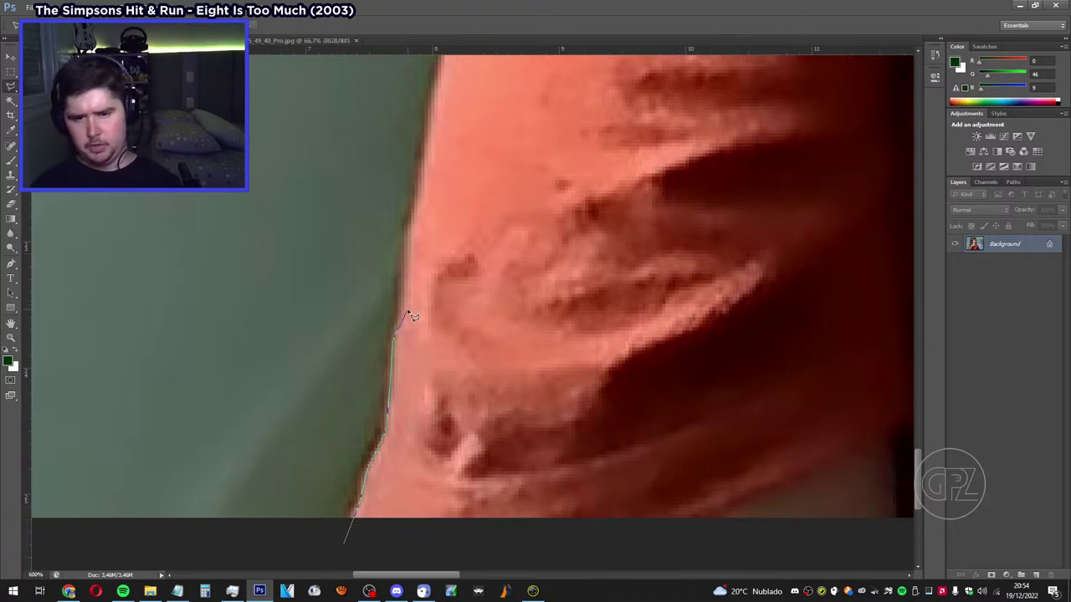
scroll(408, 314, down, 3)
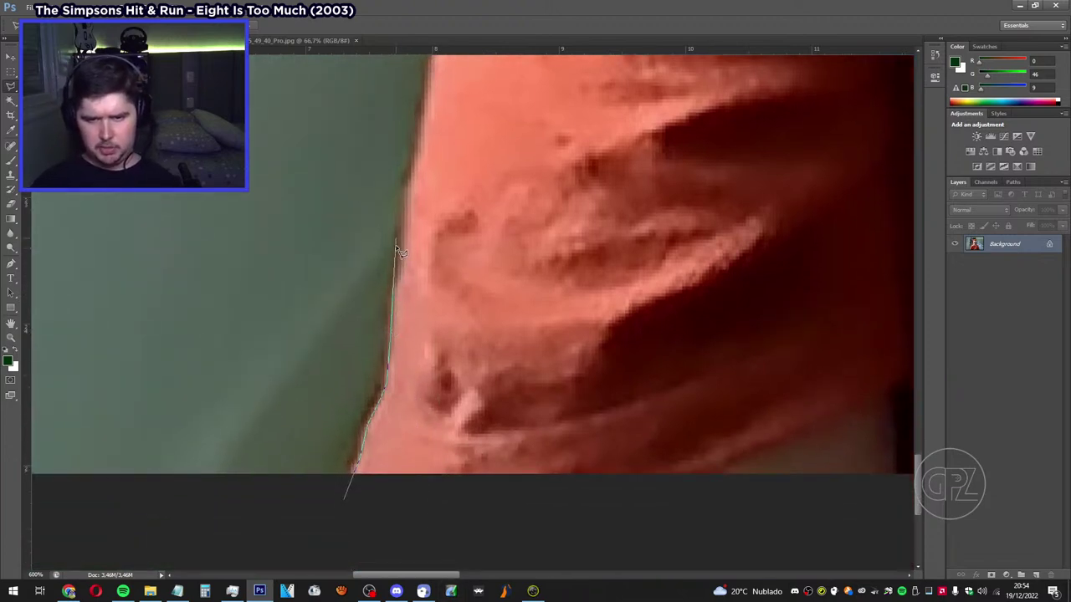
drag(400, 251, 400, 372)
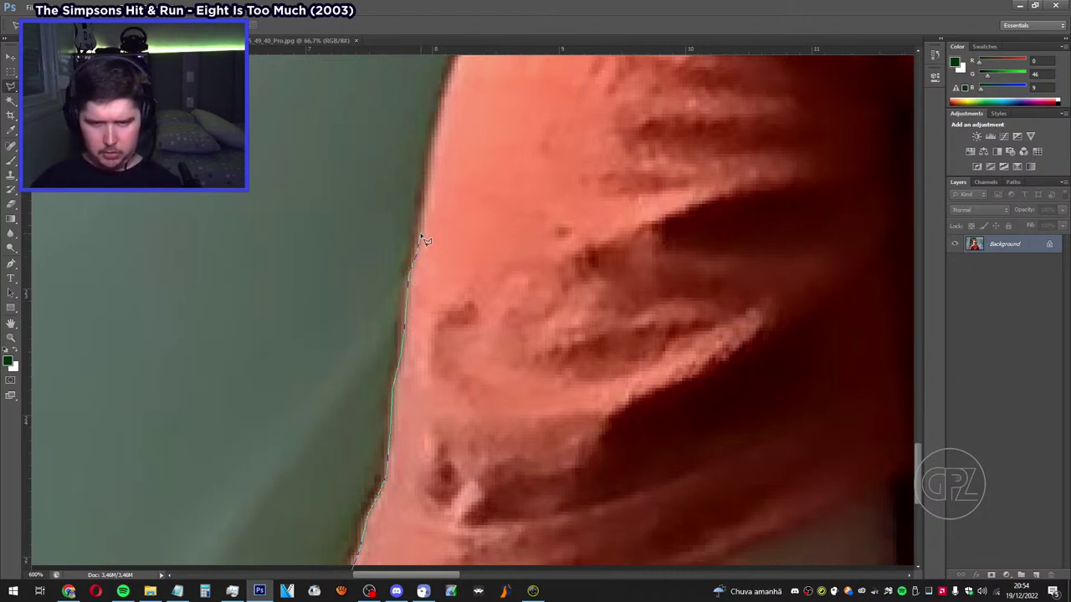
scroll(422, 219, up, 3)
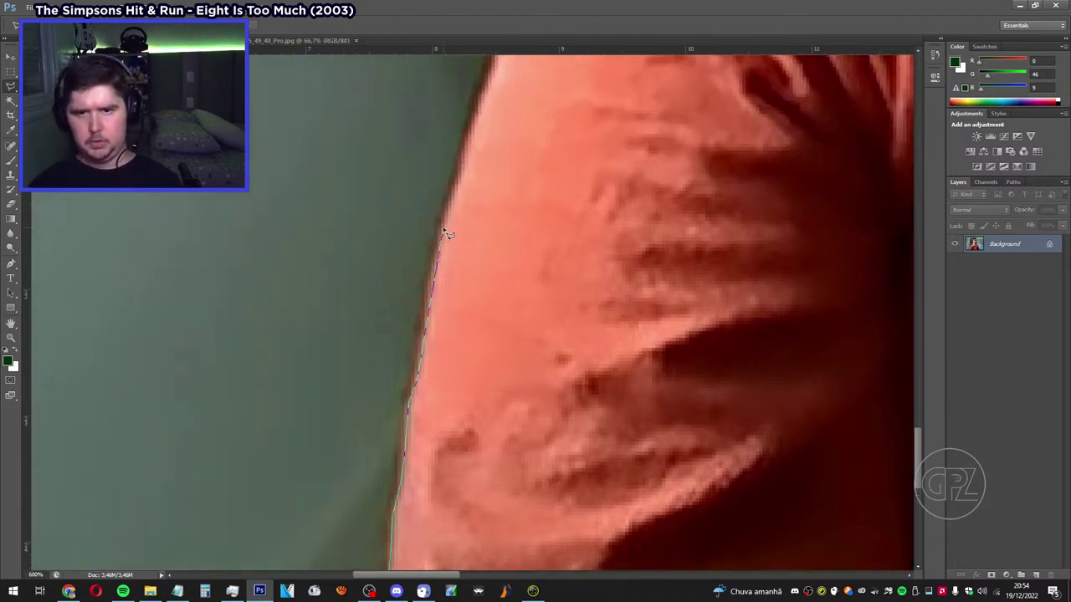
scroll(447, 235, up, 2)
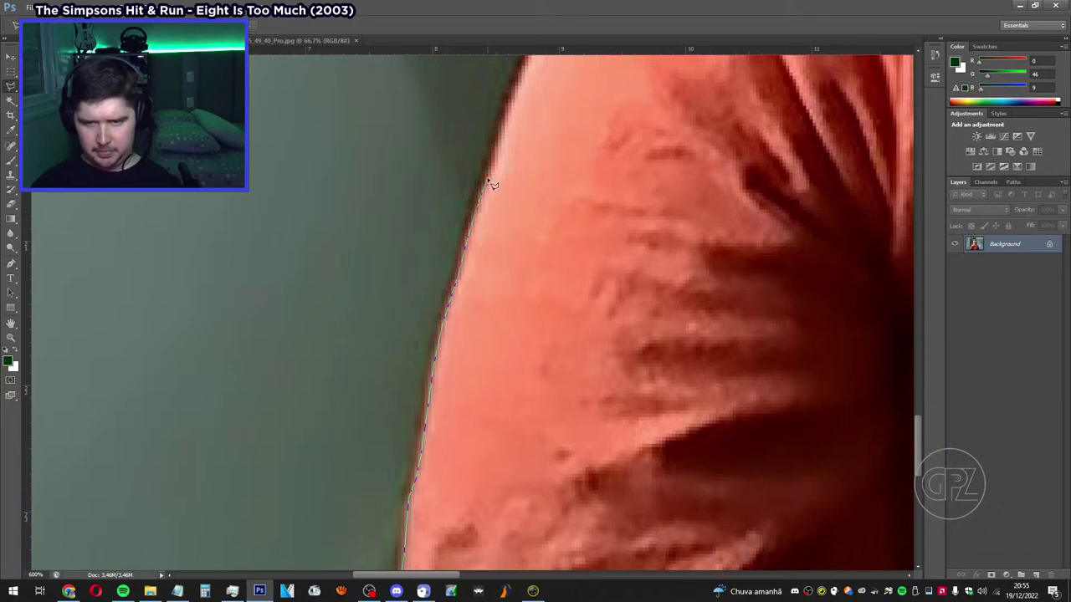
drag(502, 156, 510, 248)
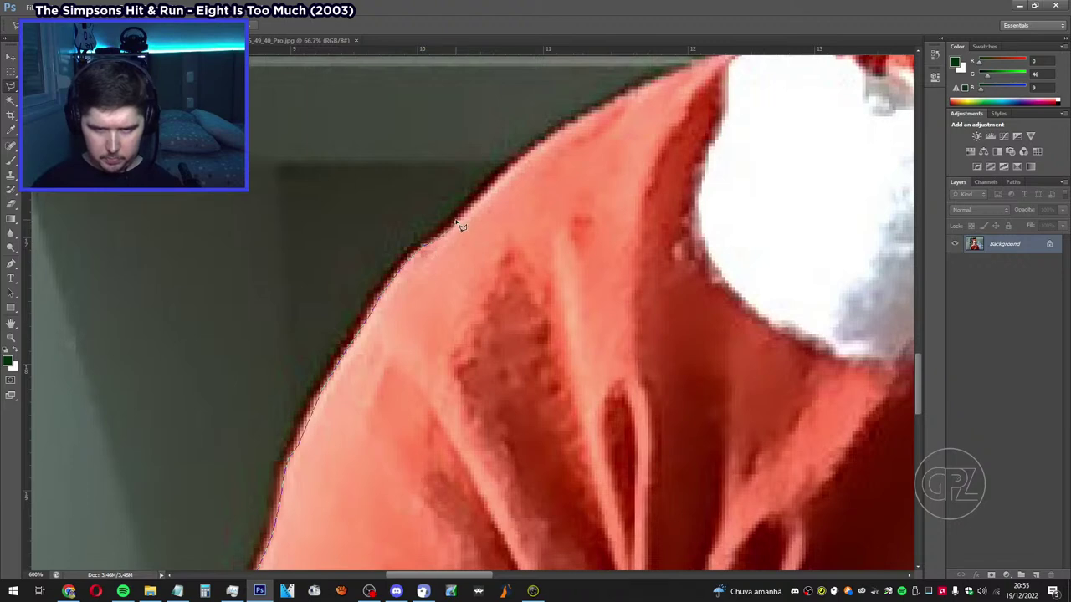
Extend the outline up the orange hat strap's left edge, past the white cap.
drag(459, 230, 366, 342)
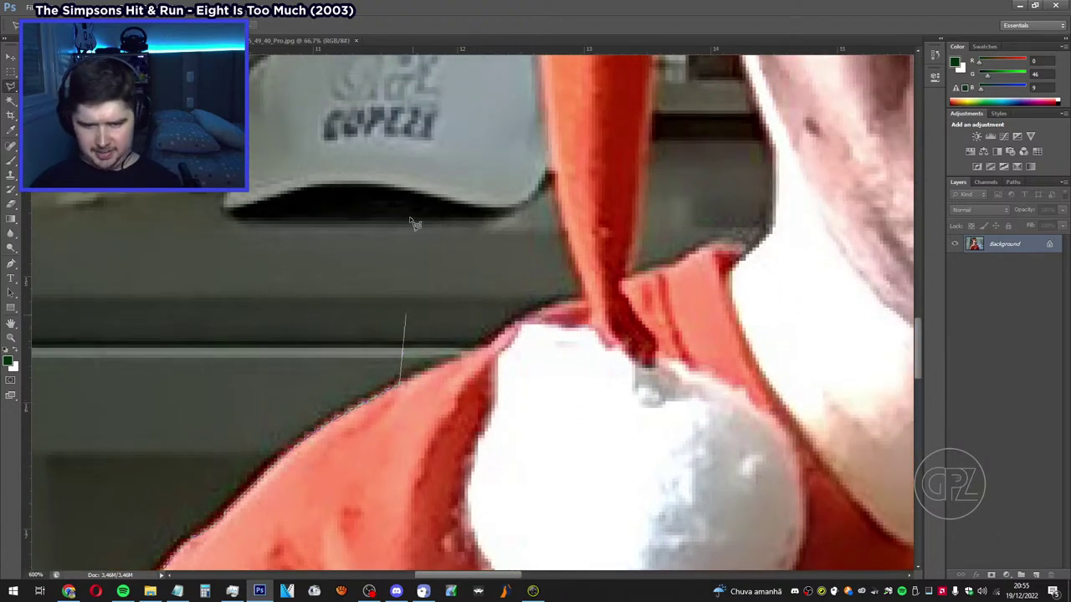
scroll(411, 223, up, 1)
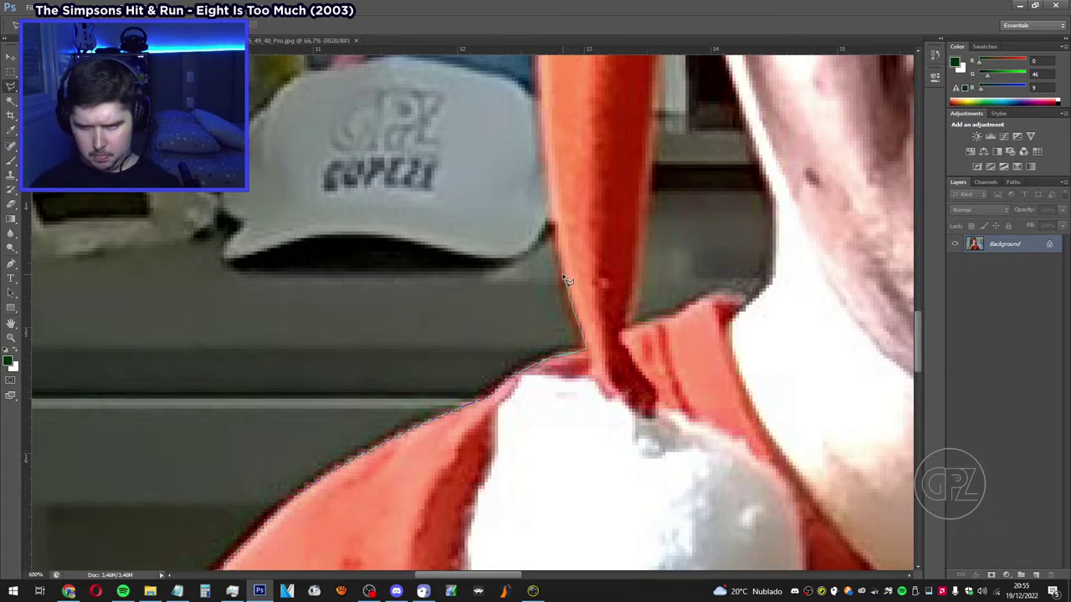
scroll(561, 251, up, 3)
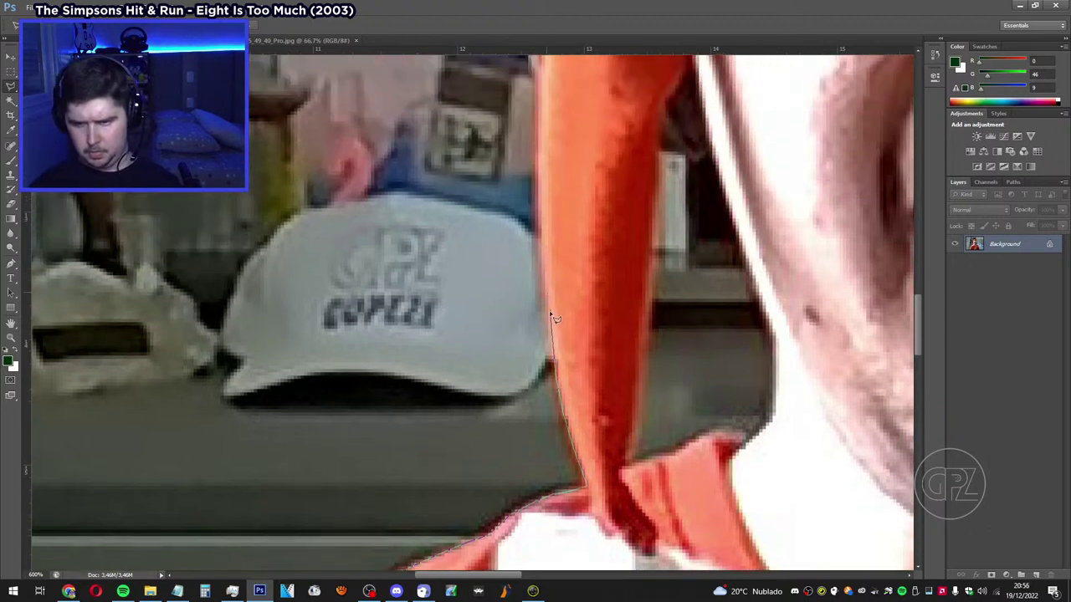
scroll(545, 281, up, 3)
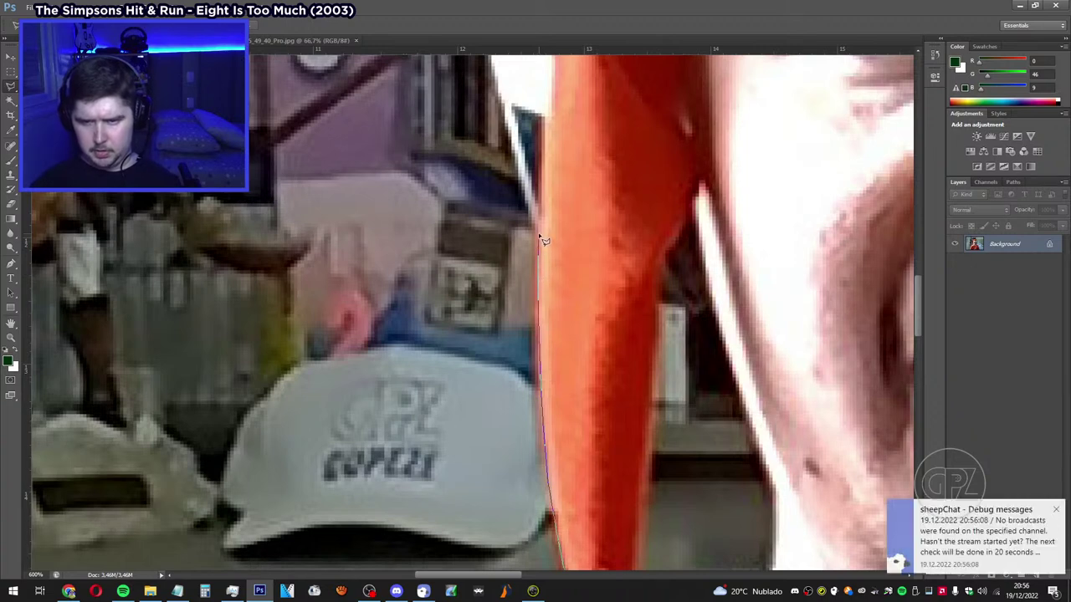
scroll(543, 242, up, 2)
scroll(542, 178, up, 2)
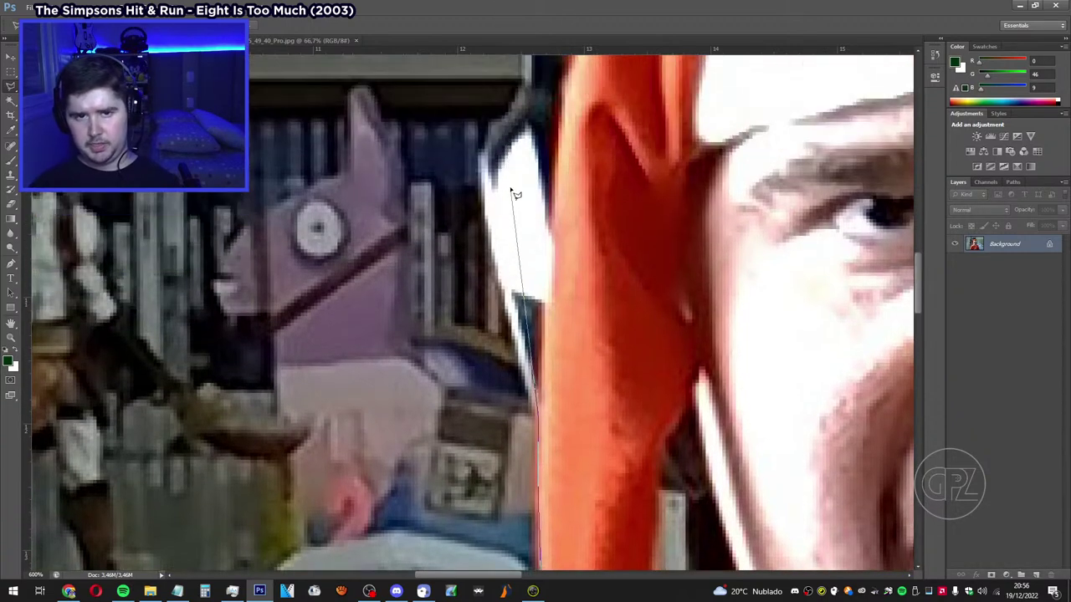
scroll(544, 209, down, 3)
scroll(590, 255, up, 3)
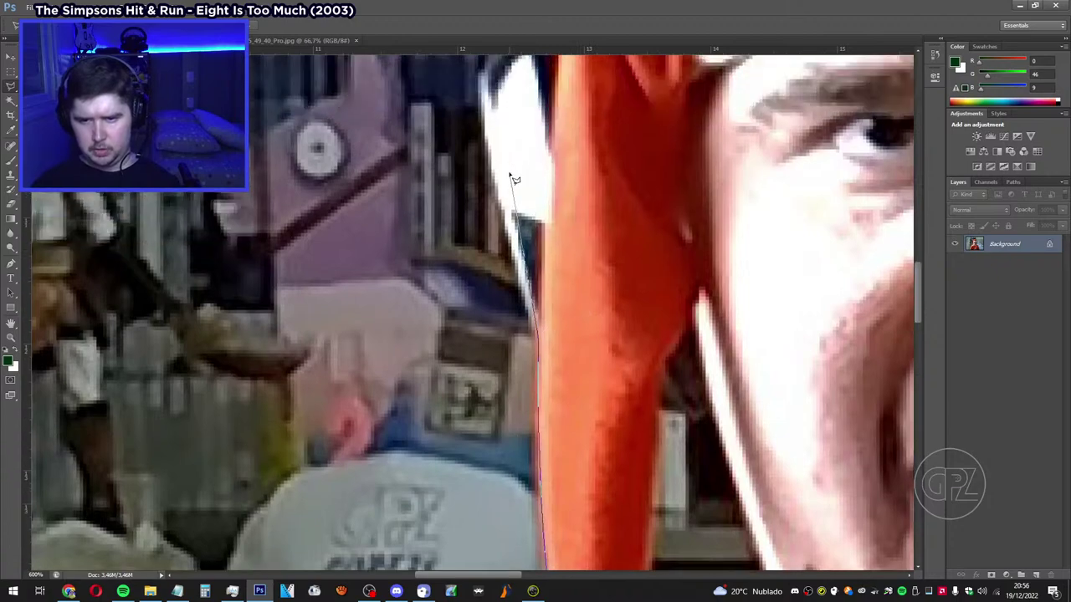
scroll(496, 243, down, 8)
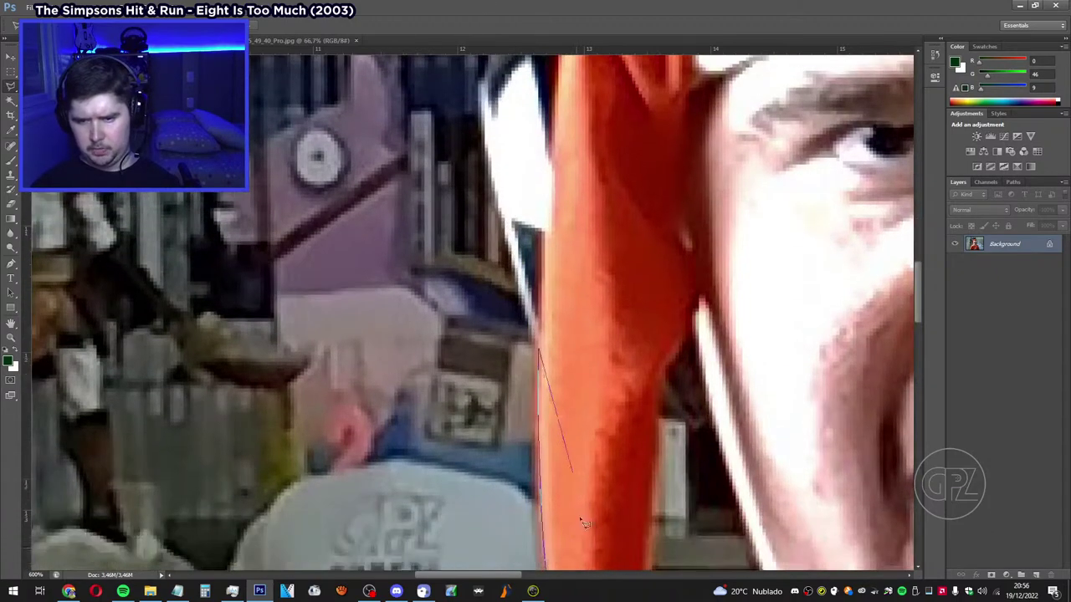
scroll(560, 435, down, 1)
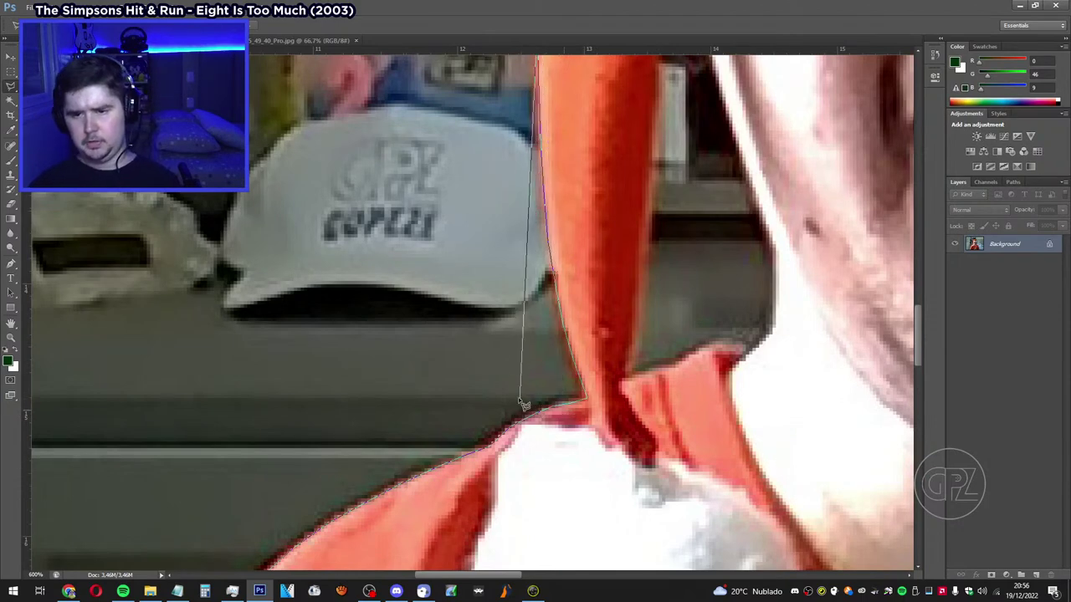
scroll(559, 398, up, 7)
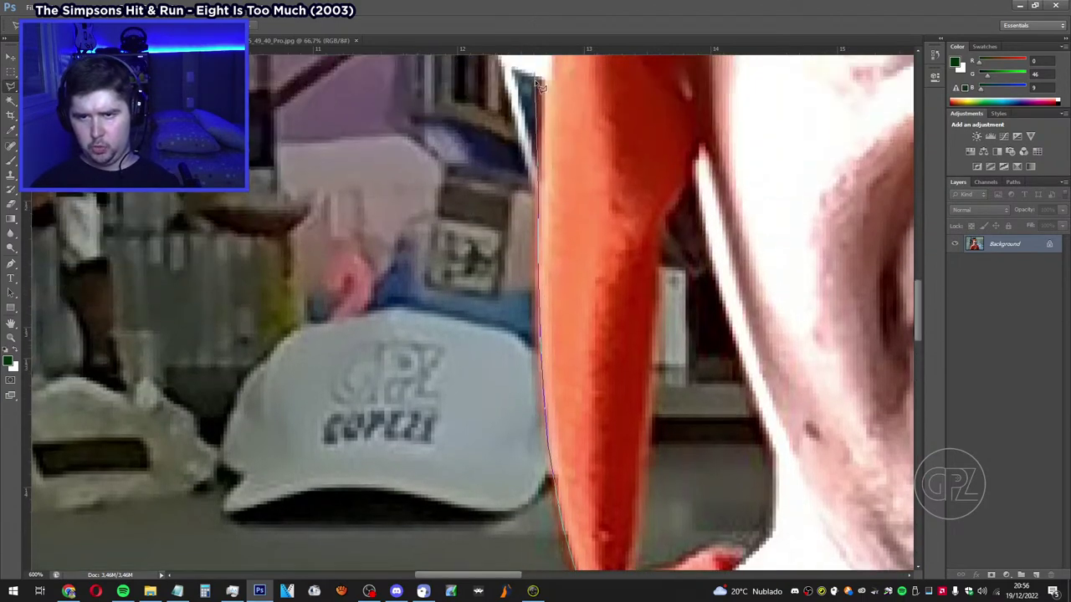
scroll(561, 334, up, 1)
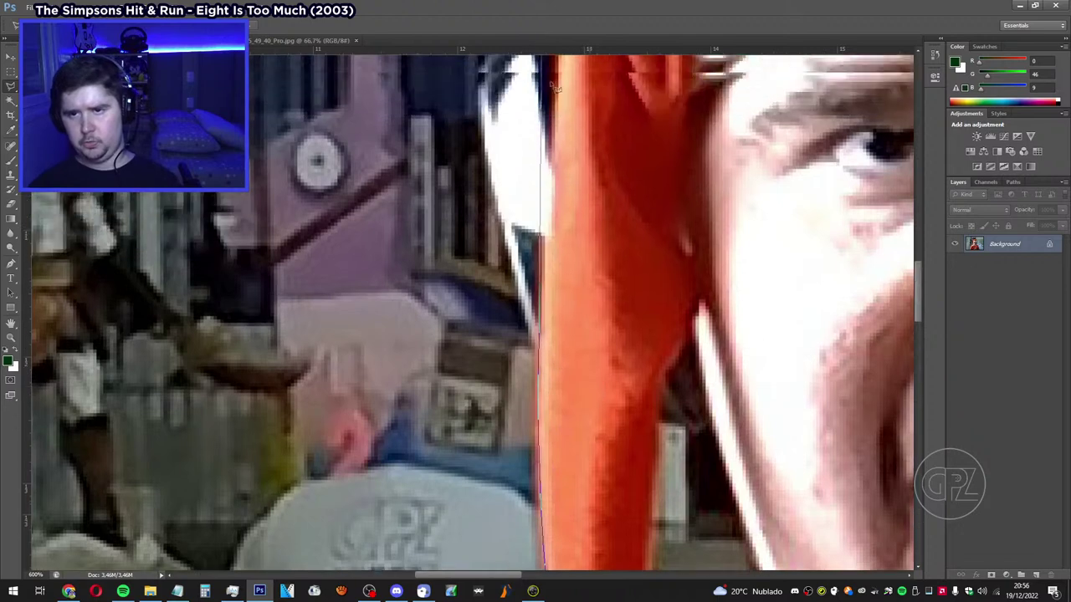
scroll(586, 283, up, 2)
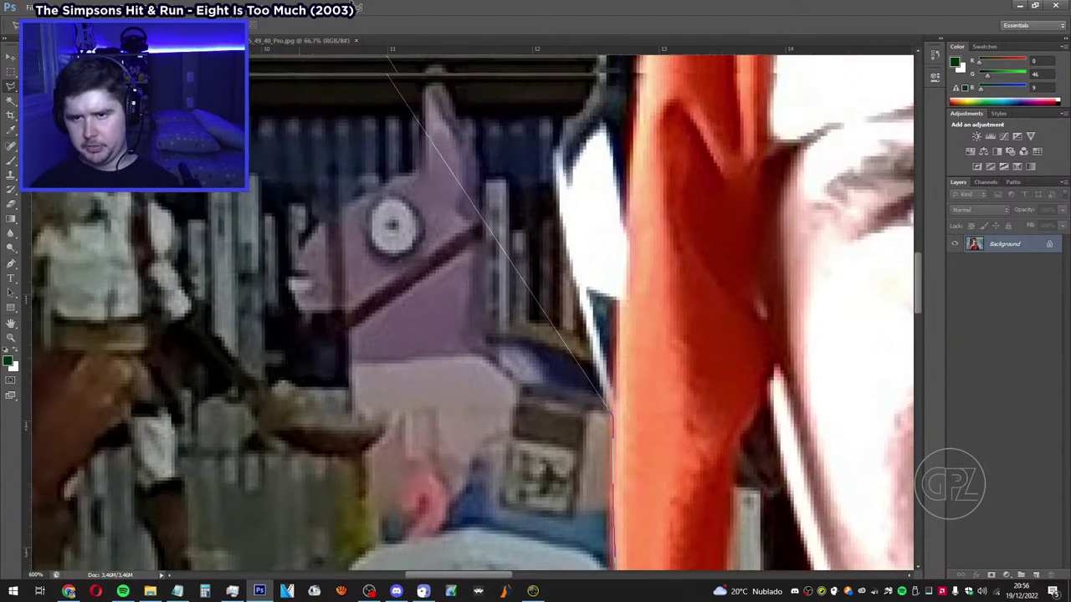
scroll(619, 282, left, 2)
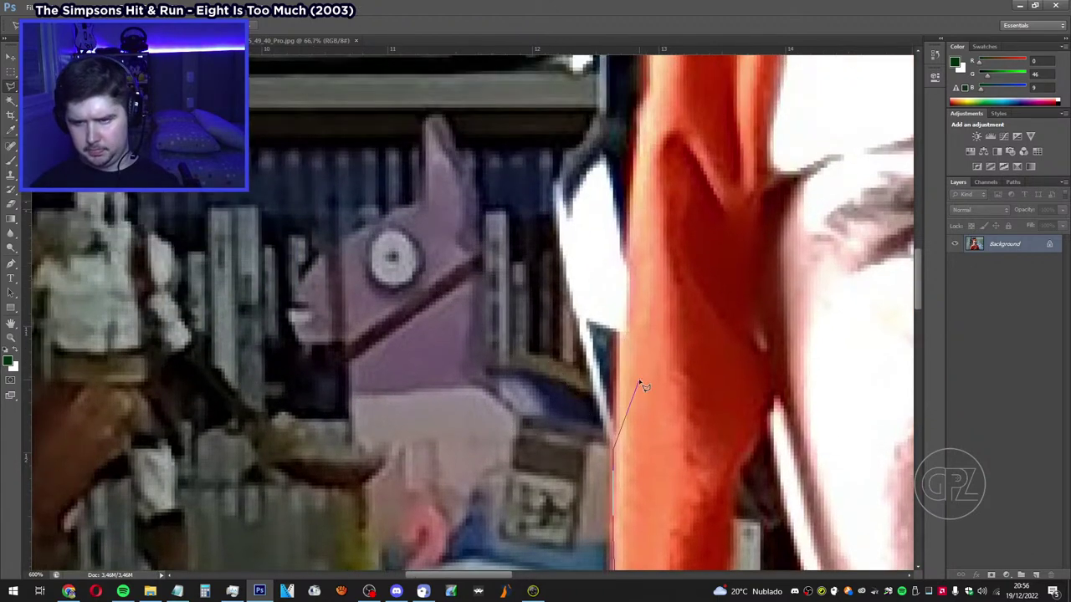
scroll(646, 535, down, 2)
scroll(649, 567, down, 1)
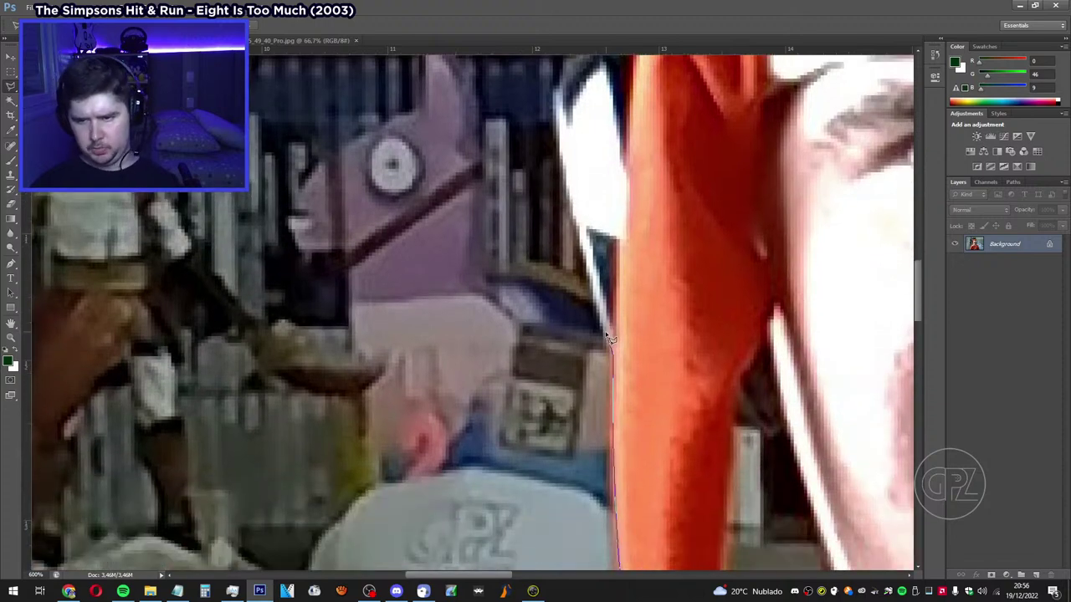
scroll(610, 339, up, 3)
Trace the outline past the headset band and along the top curve of the orange hat.
scroll(609, 419, down, 2)
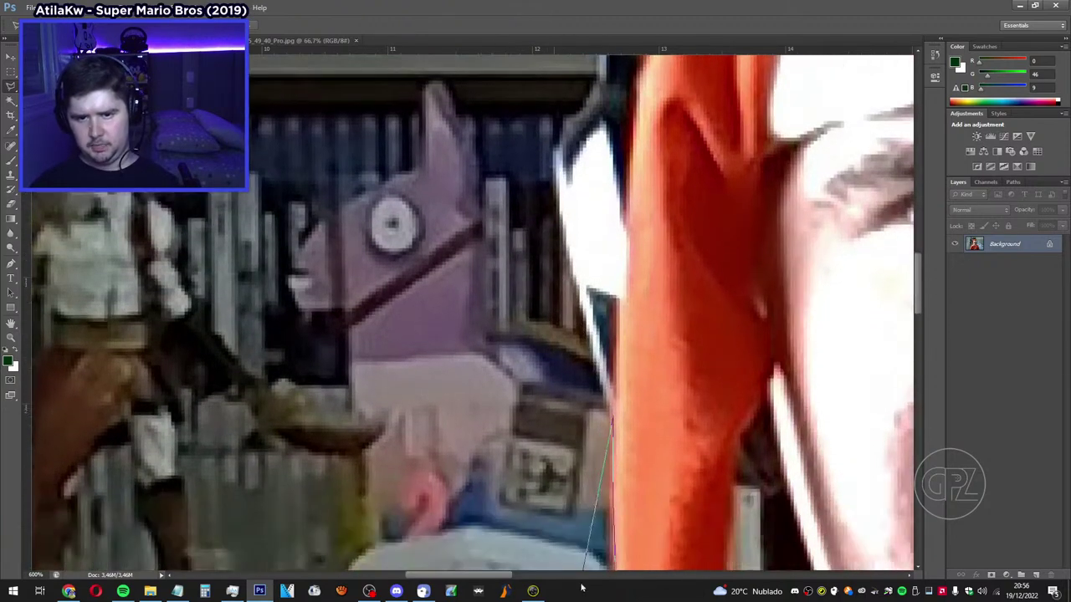
scroll(609, 419, up, 2)
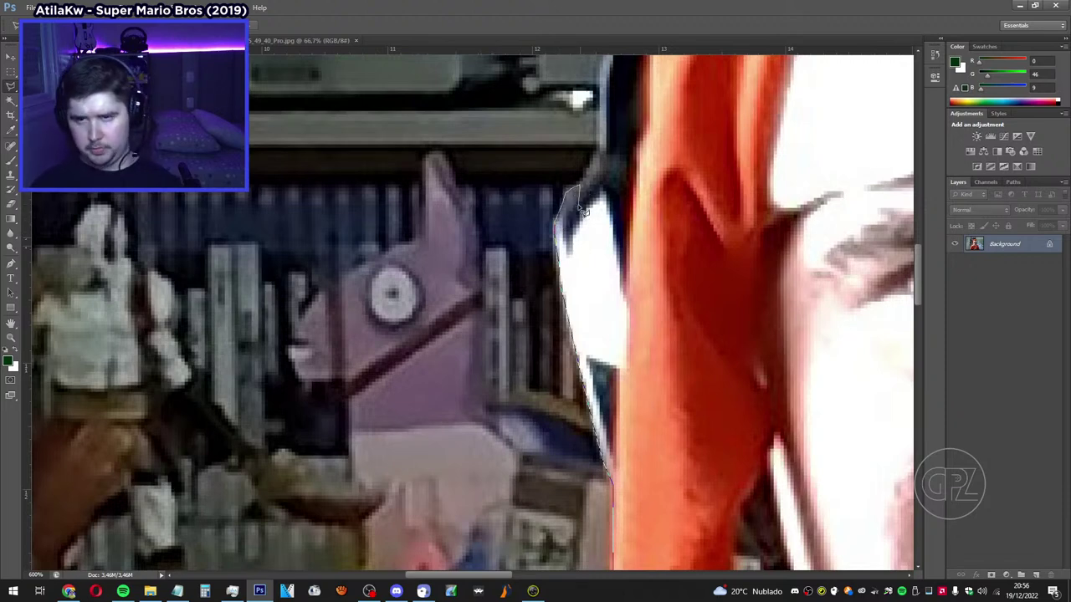
scroll(583, 194, up, 4)
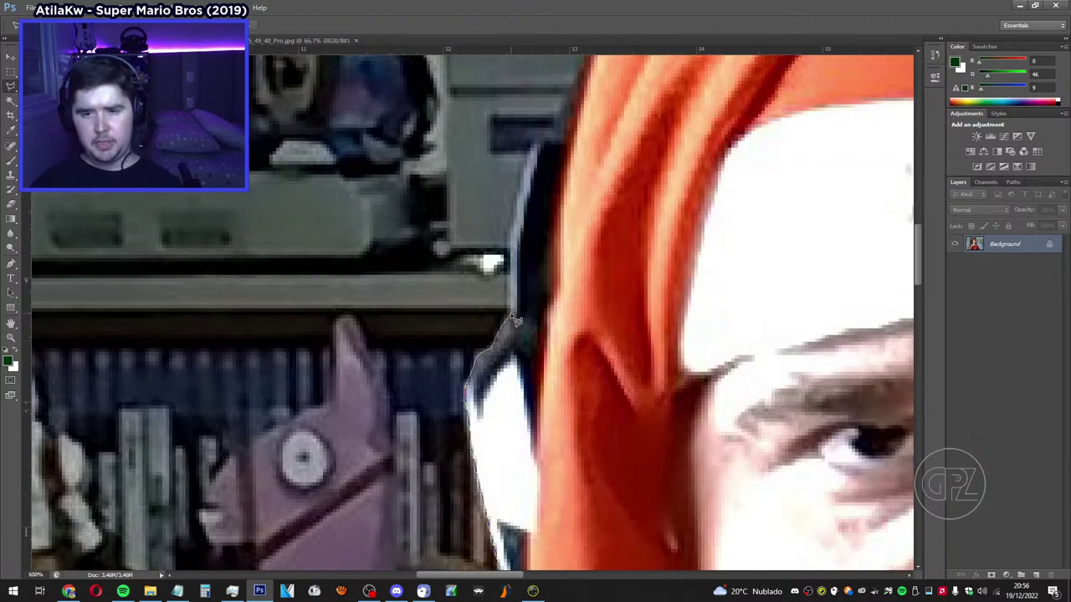
scroll(515, 320, up, 2)
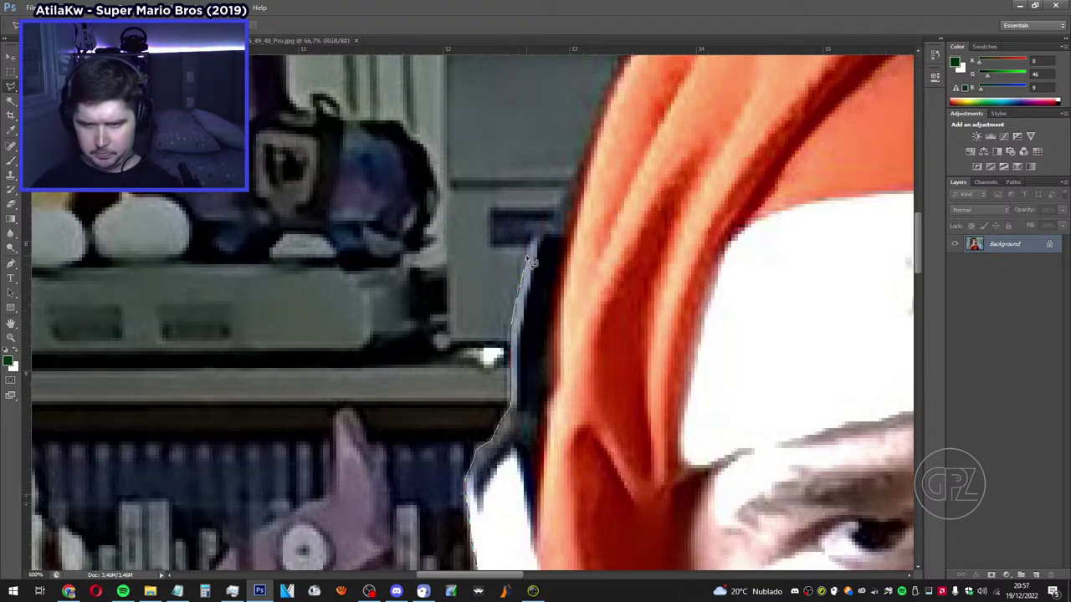
scroll(529, 261, up, 2)
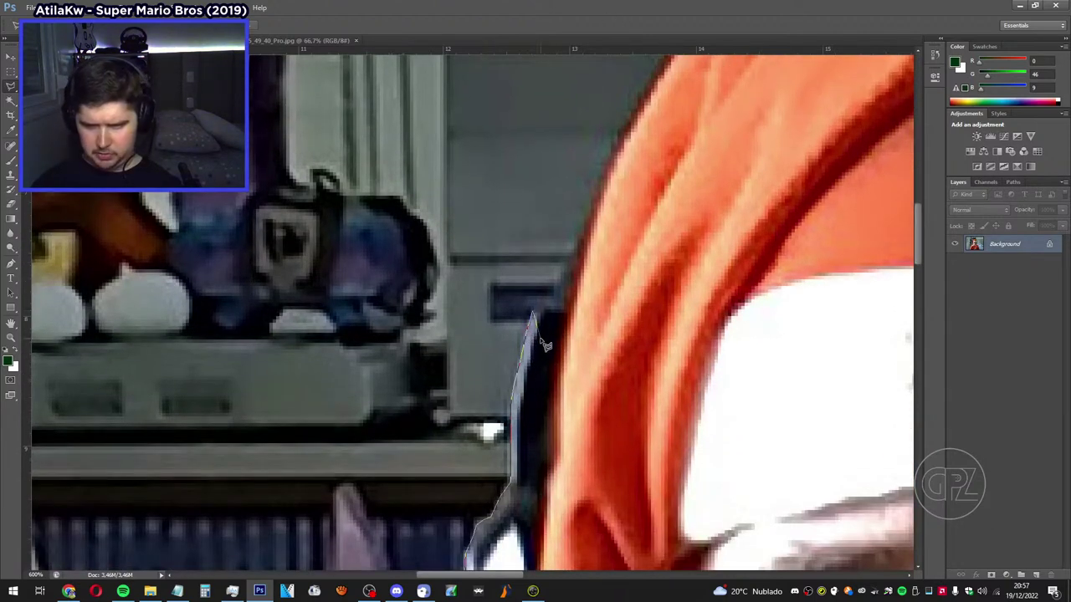
scroll(543, 345, right, 2)
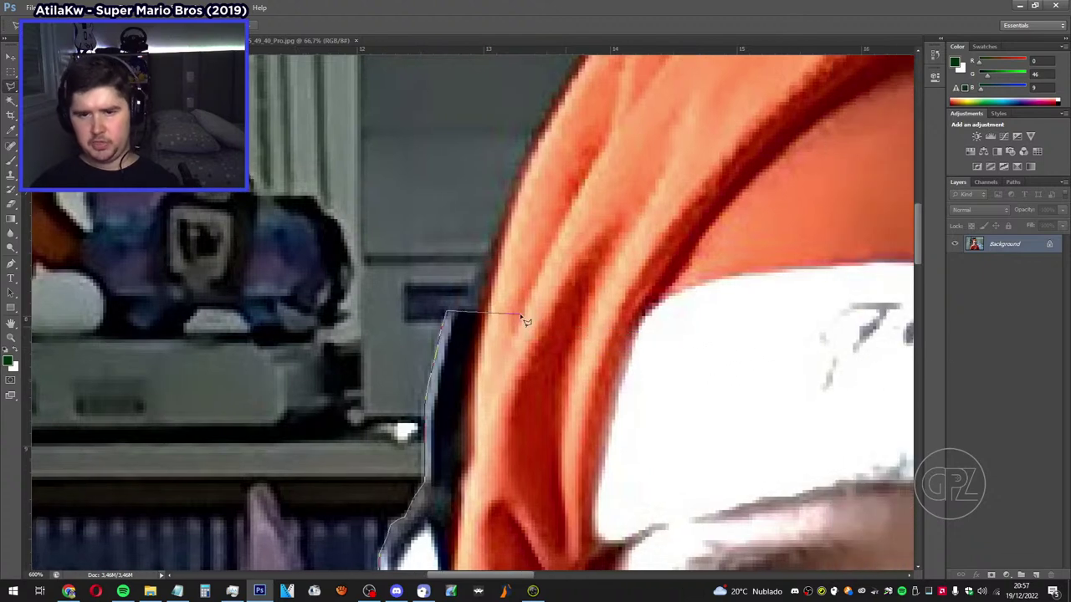
scroll(468, 335, up, 3)
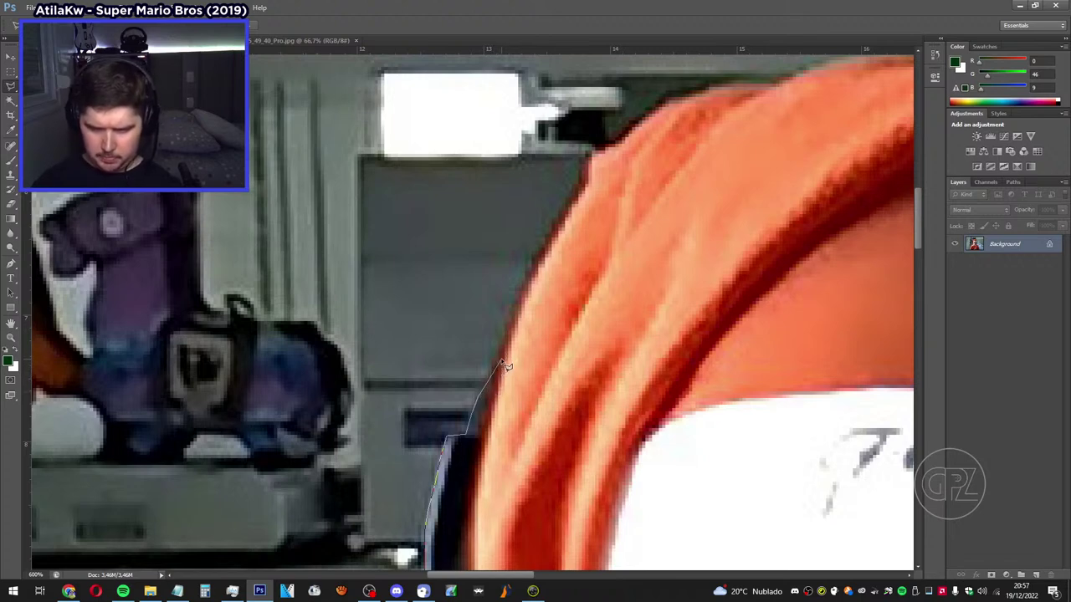
scroll(502, 377, up, 1)
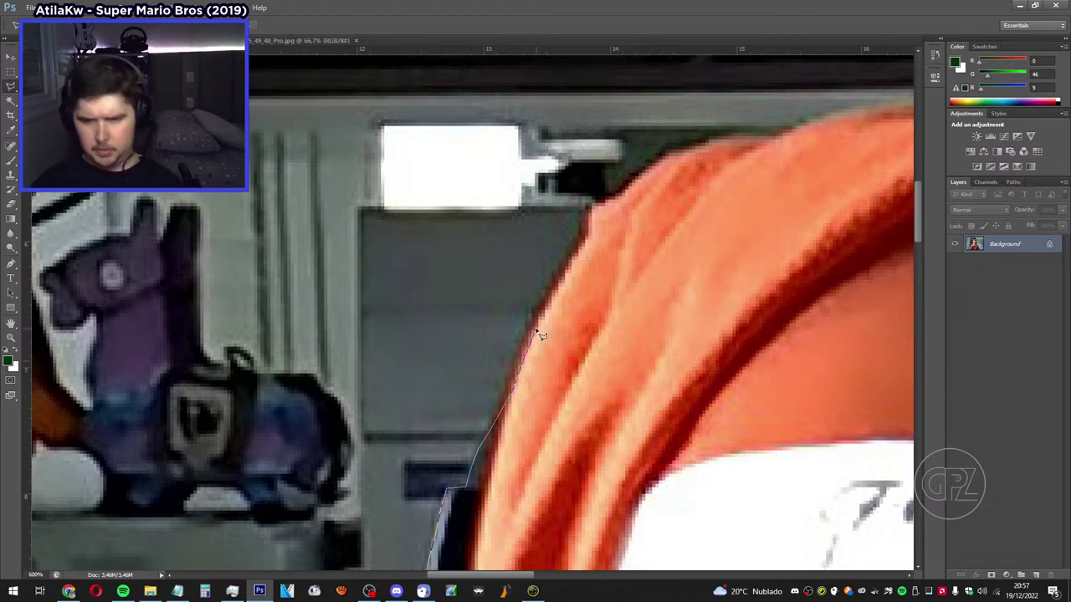
scroll(791, 335, right, 3)
scroll(705, 374, up, 3)
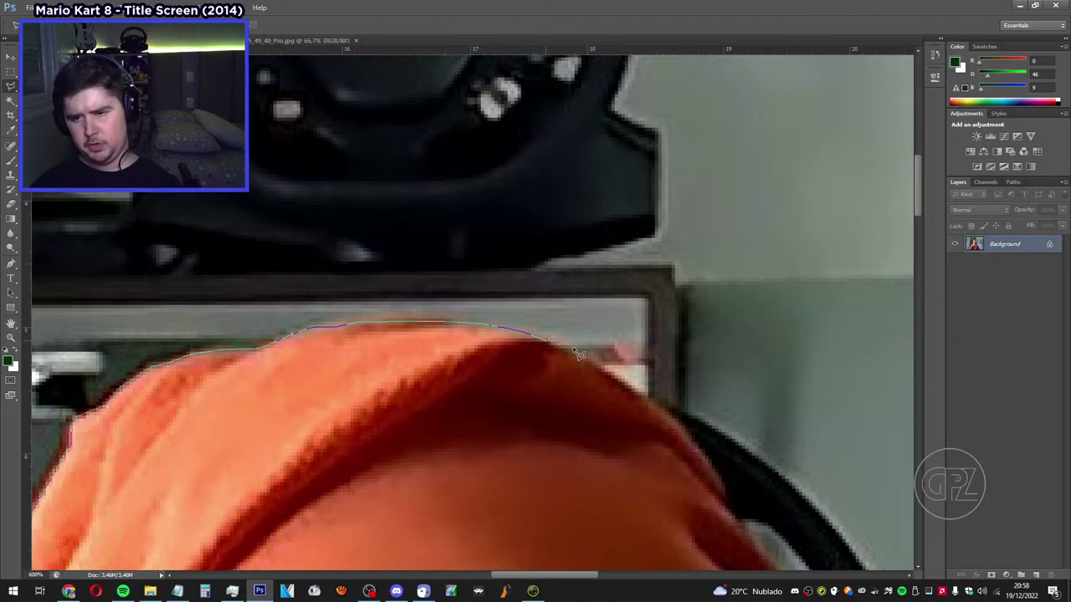
Pan across the hat top to continue the outline along the headset band's outer edge.
drag(551, 347, 383, 318)
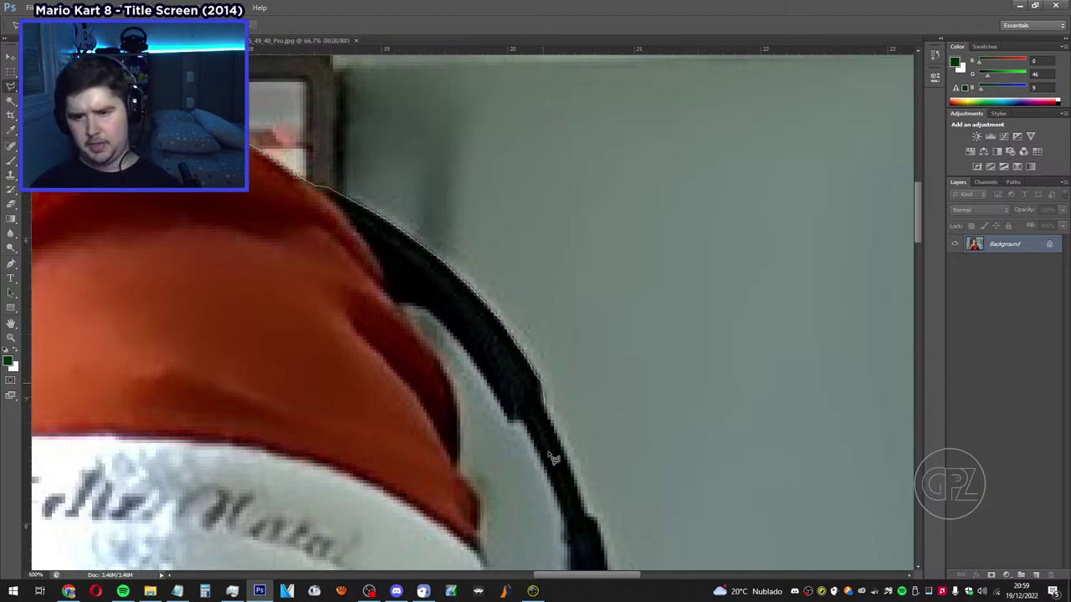
Trace the outline down the headset band and earcup's right edge over the microphone arm.
scroll(586, 444, down, 3)
scroll(705, 418, right, 2)
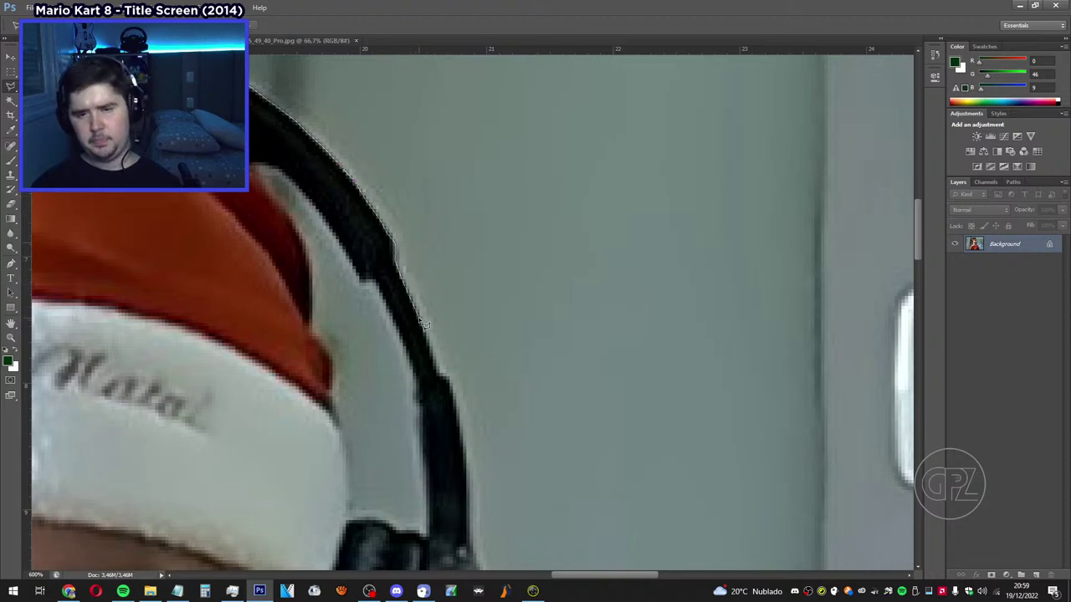
scroll(423, 325, down, 1)
scroll(451, 335, left, 1)
scroll(485, 359, down, 1)
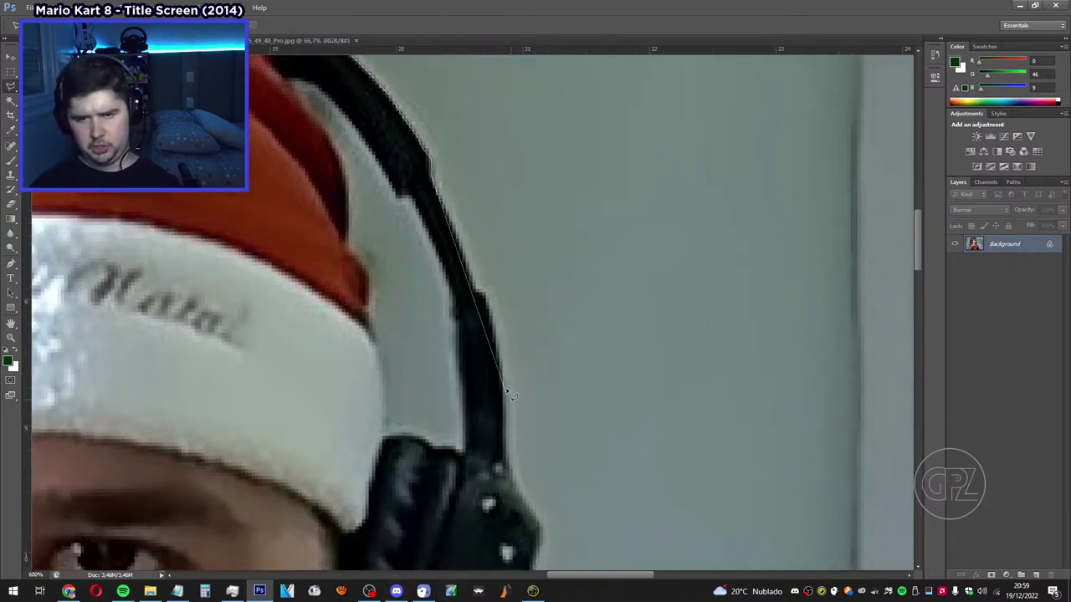
scroll(508, 390, up, 2)
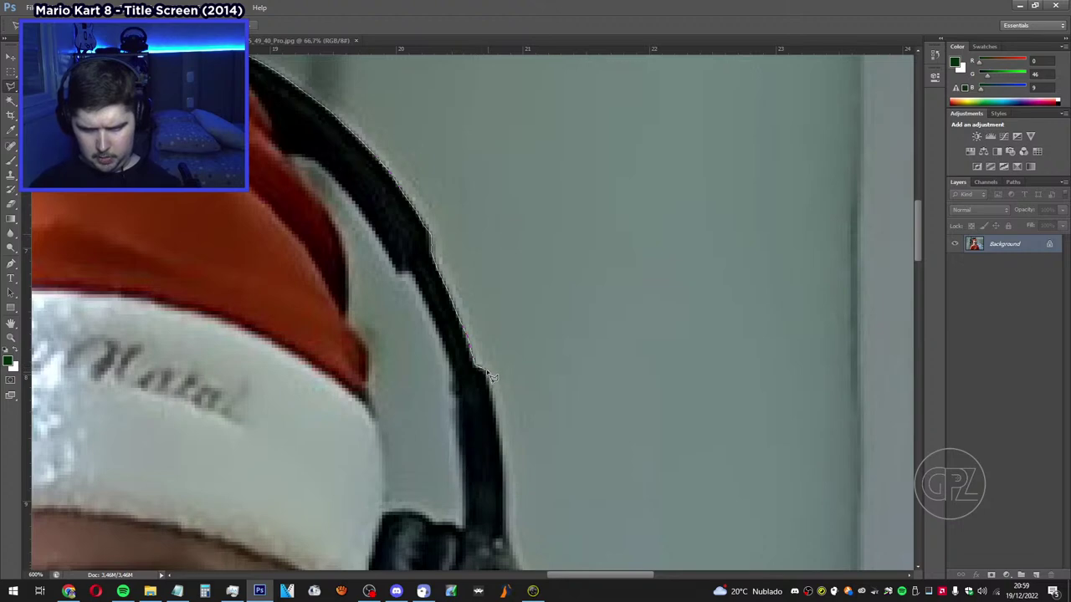
scroll(492, 477, down, 3)
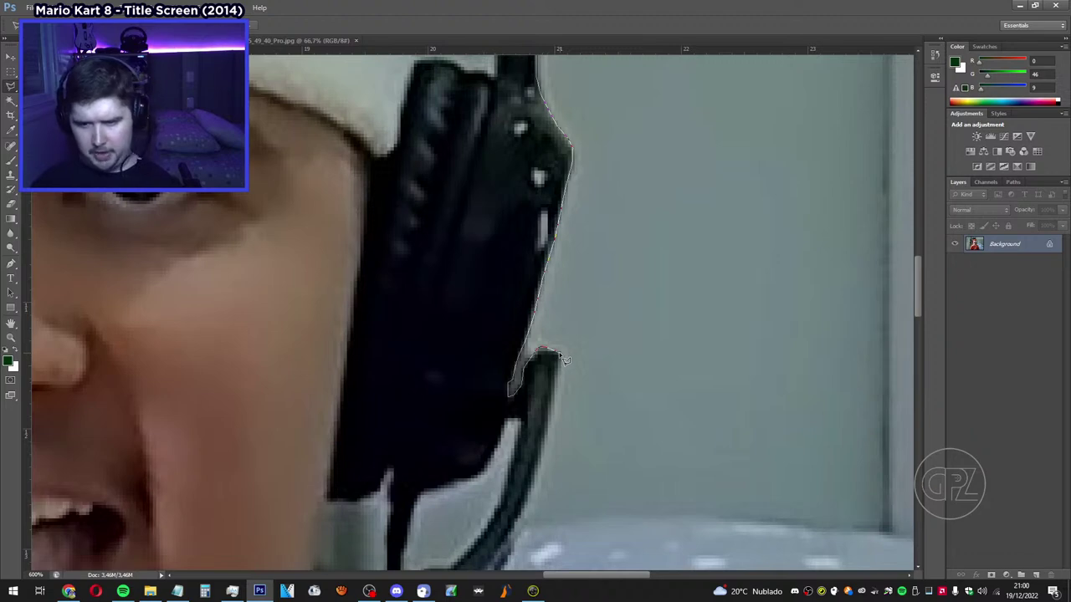
Extend the outline down the earcup's right edge, anchoring a point at the microphone boom tip.
scroll(561, 393, down, 5)
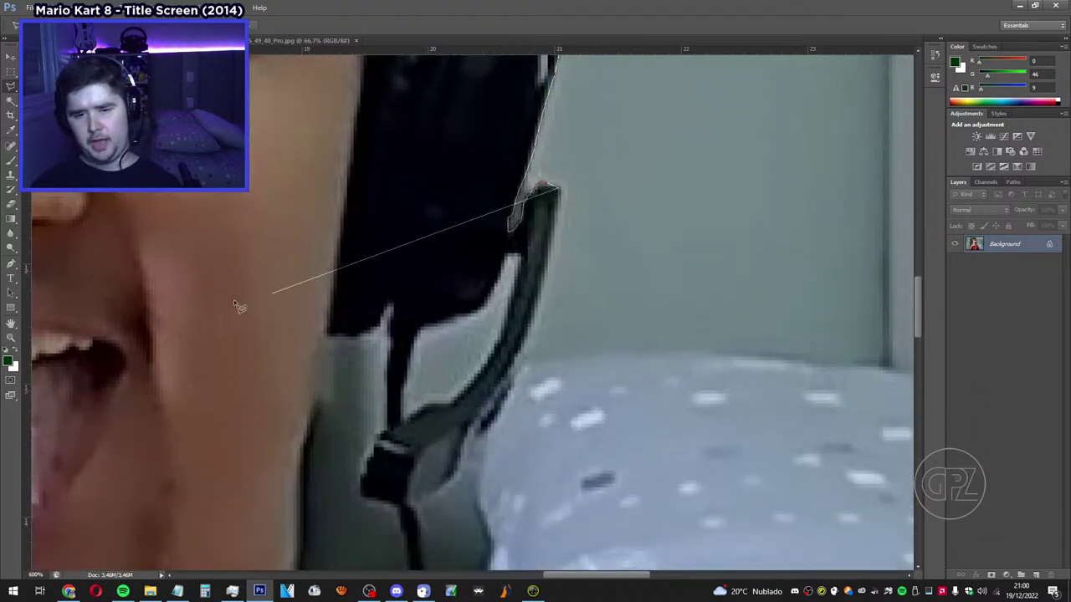
scroll(418, 306, up, 1)
scroll(502, 310, left, 1)
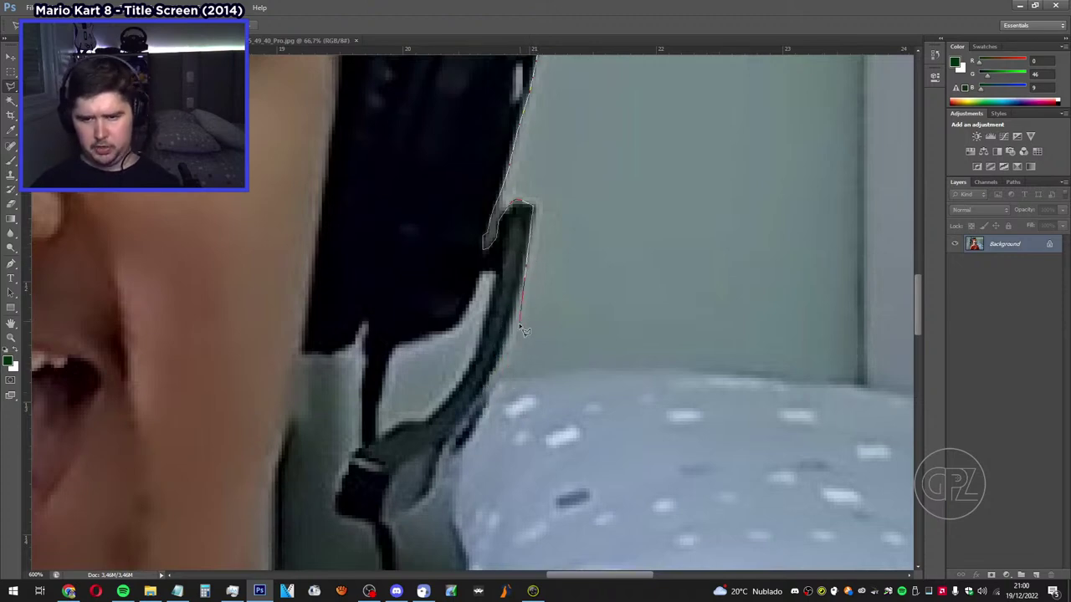
click(526, 270)
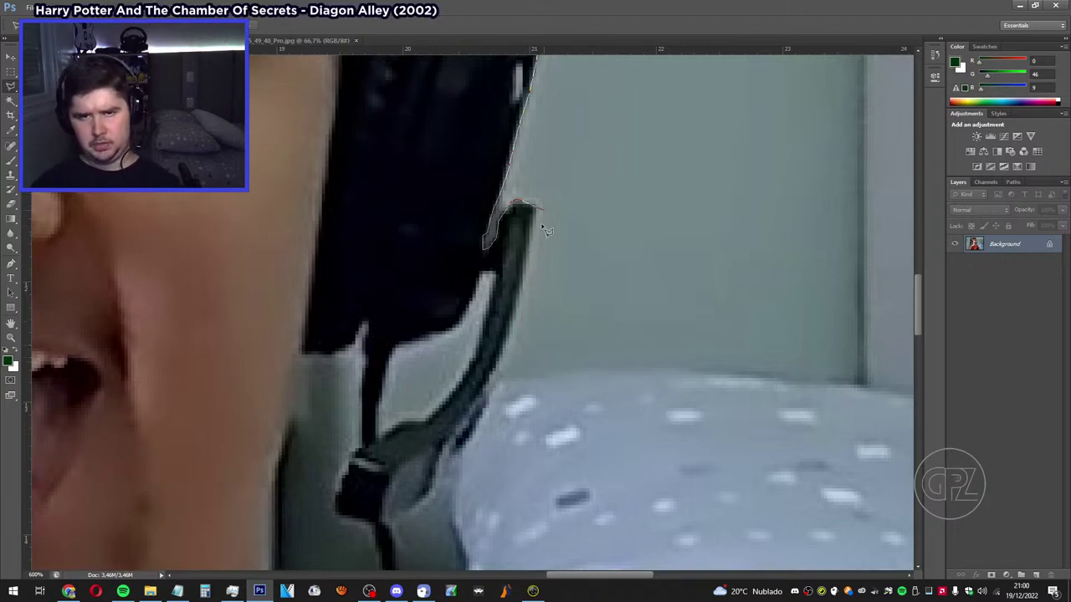
scroll(520, 251, up, 3)
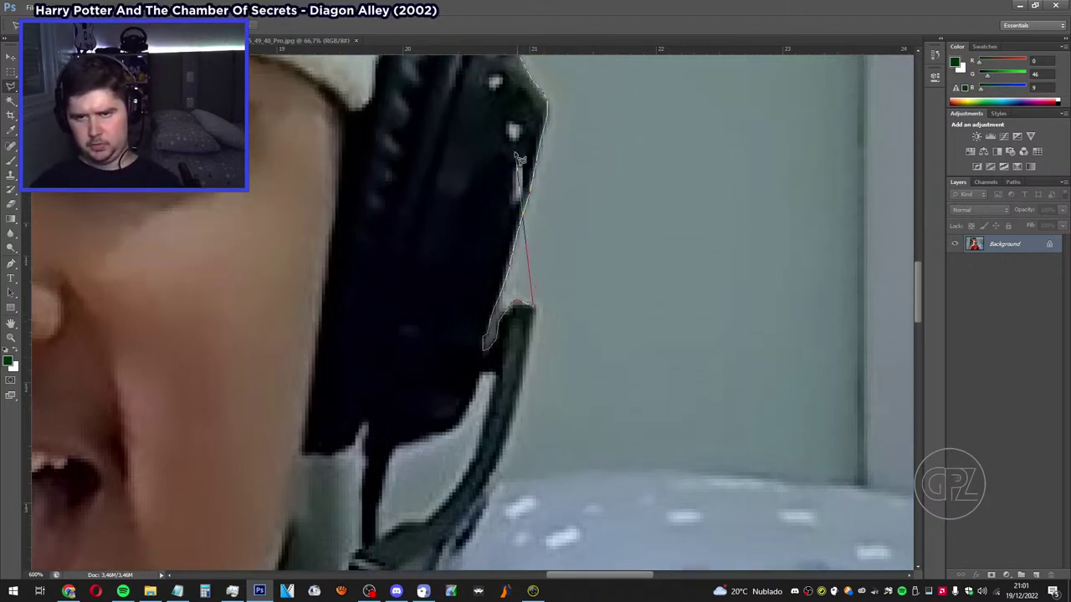
scroll(528, 209, down, 3)
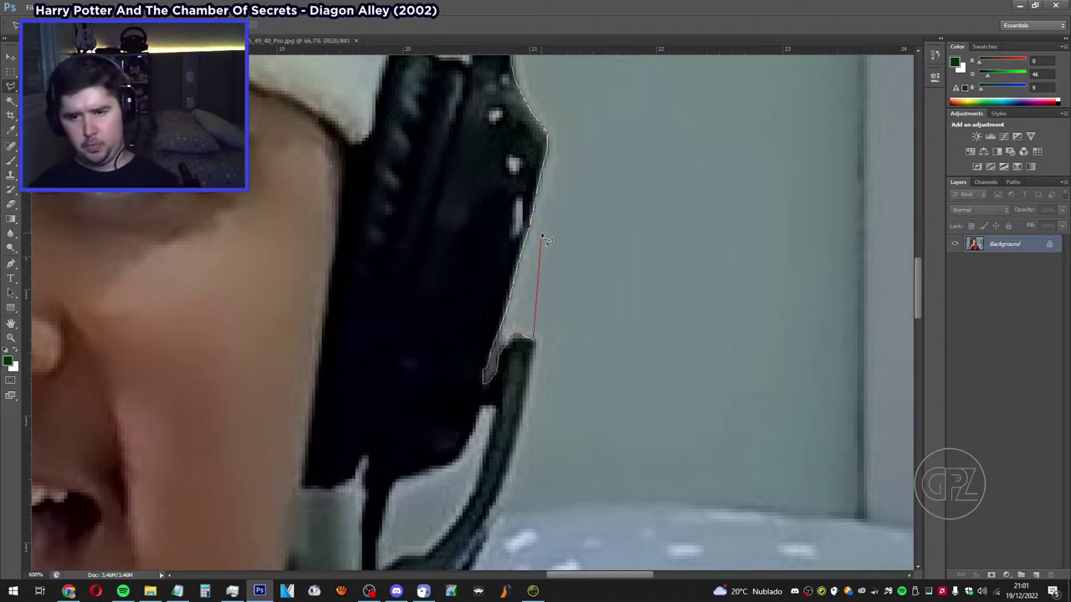
Anchor Polygonal Lasso points at the mic arm's top and down its right edge.
scroll(468, 334, left, 1)
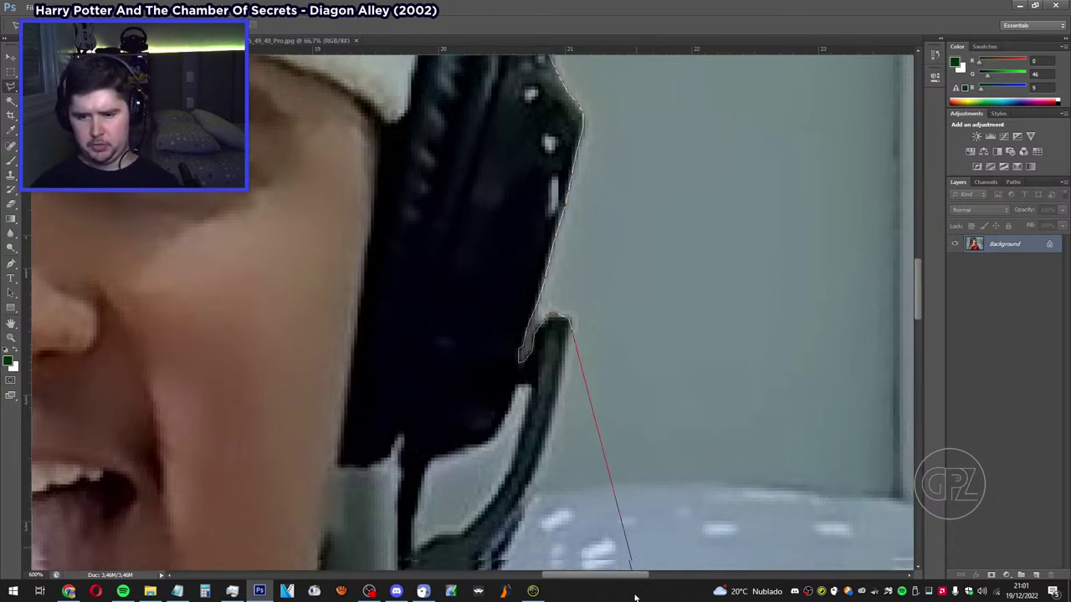
scroll(592, 239, up, 2)
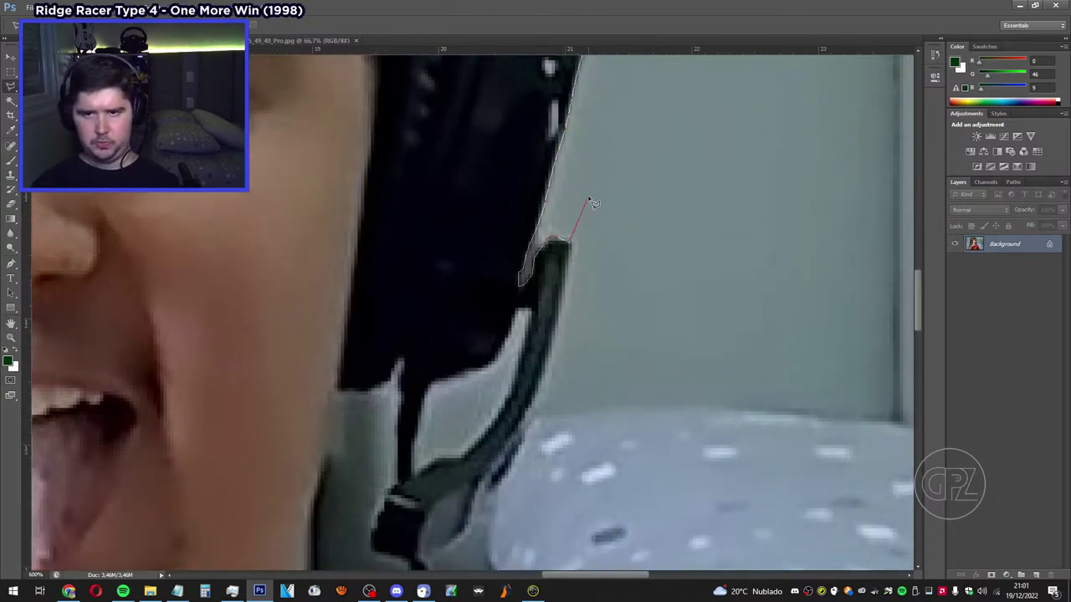
scroll(638, 382, down, 1)
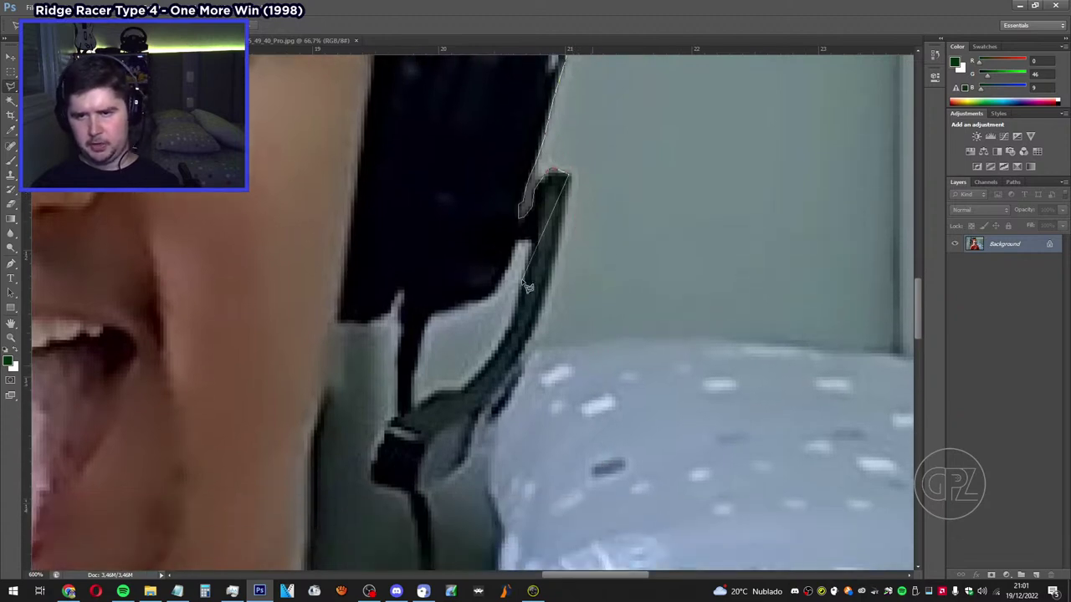
click(569, 176)
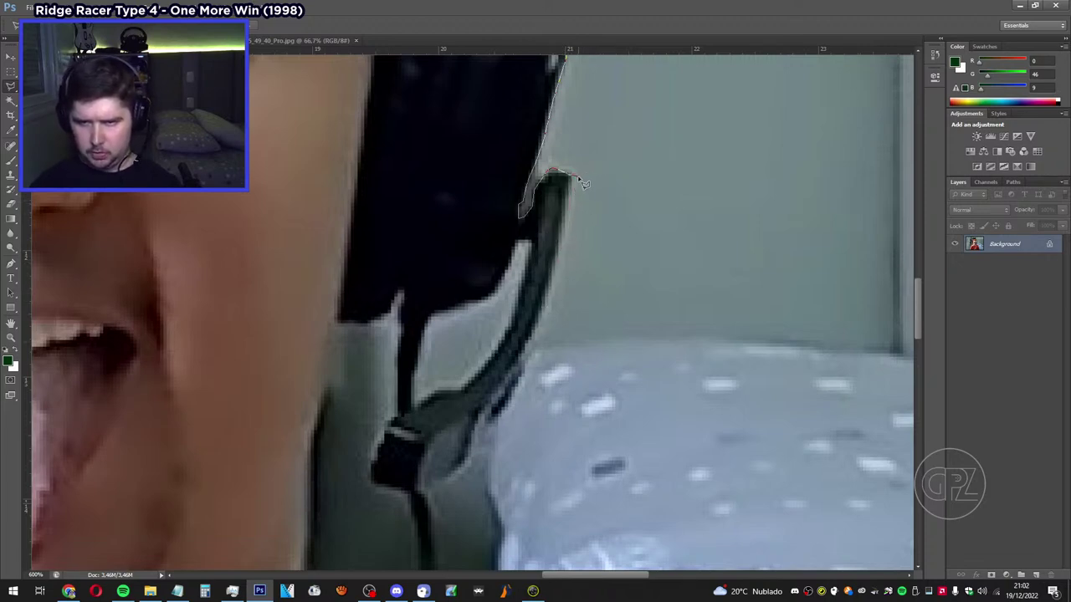
click(568, 240)
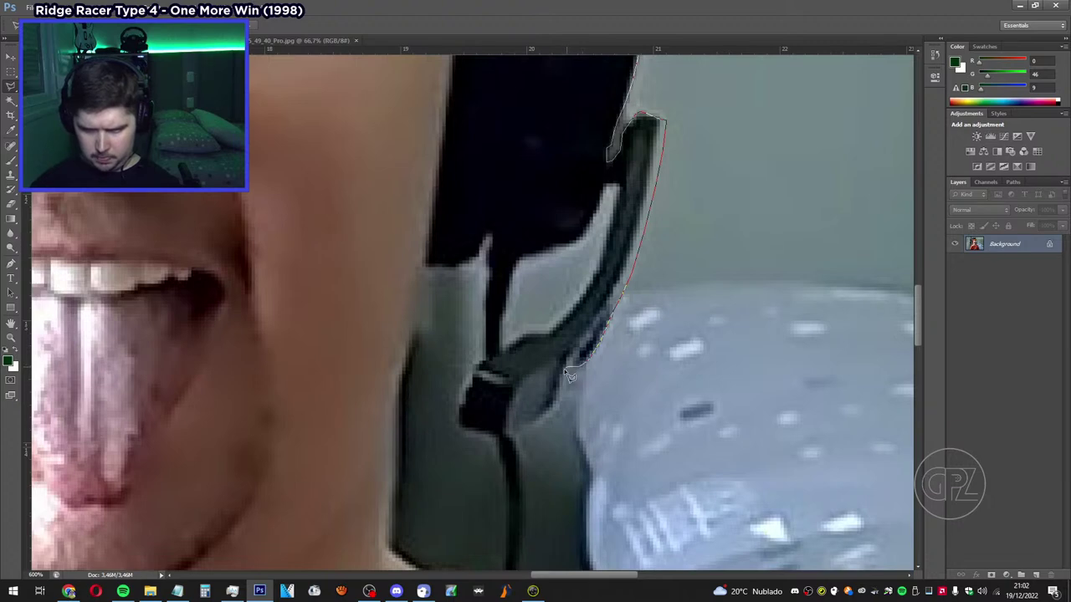
Extend the lasso past the mic clip and along the shirt's right shoulder edge.
click(565, 377)
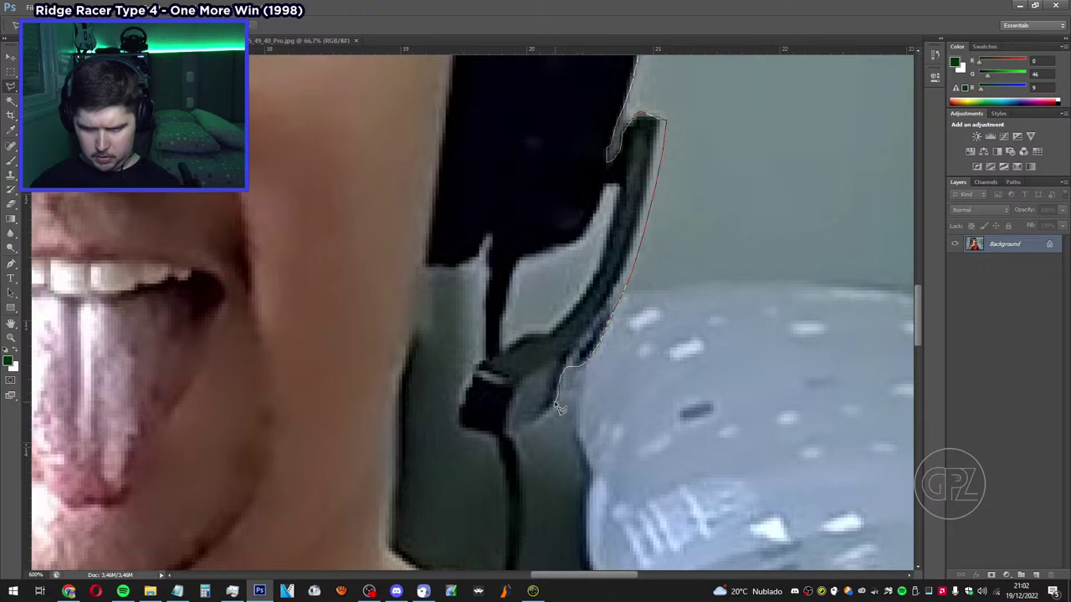
click(556, 402)
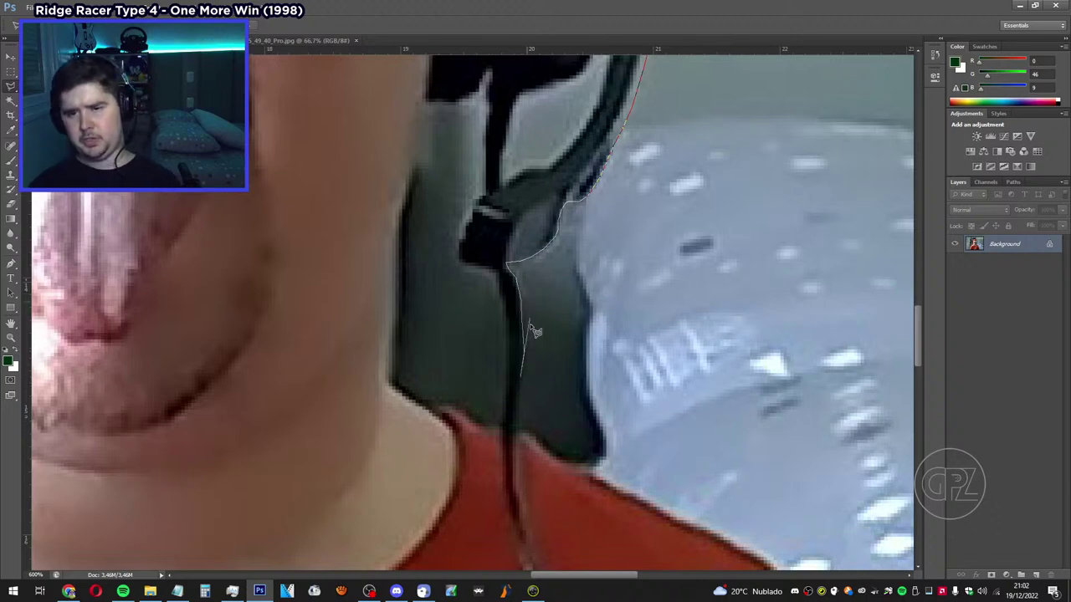
scroll(533, 391, down, 2)
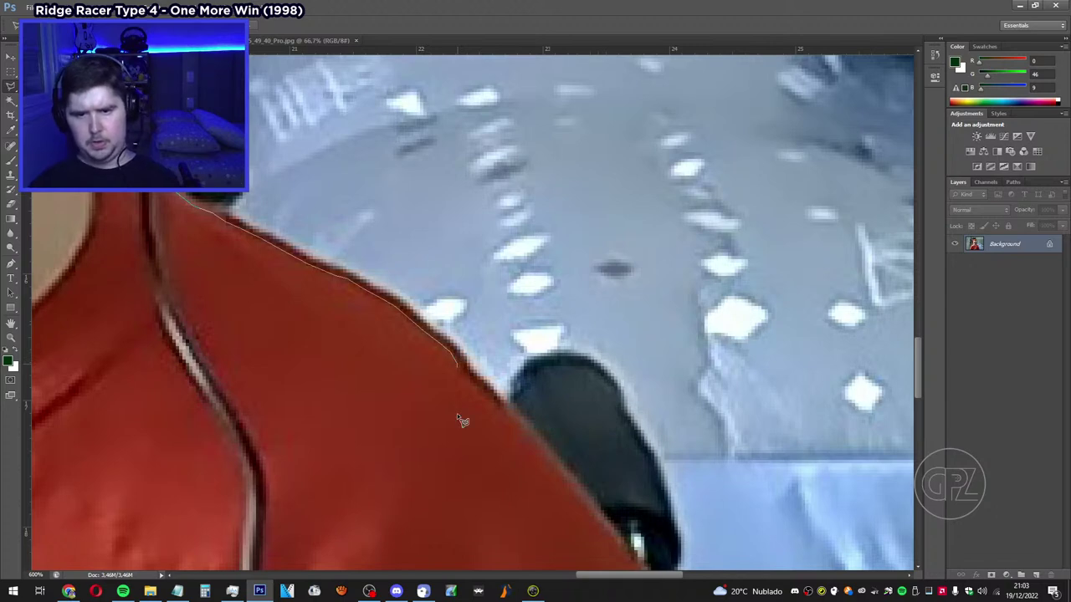
scroll(290, 326, left, 3)
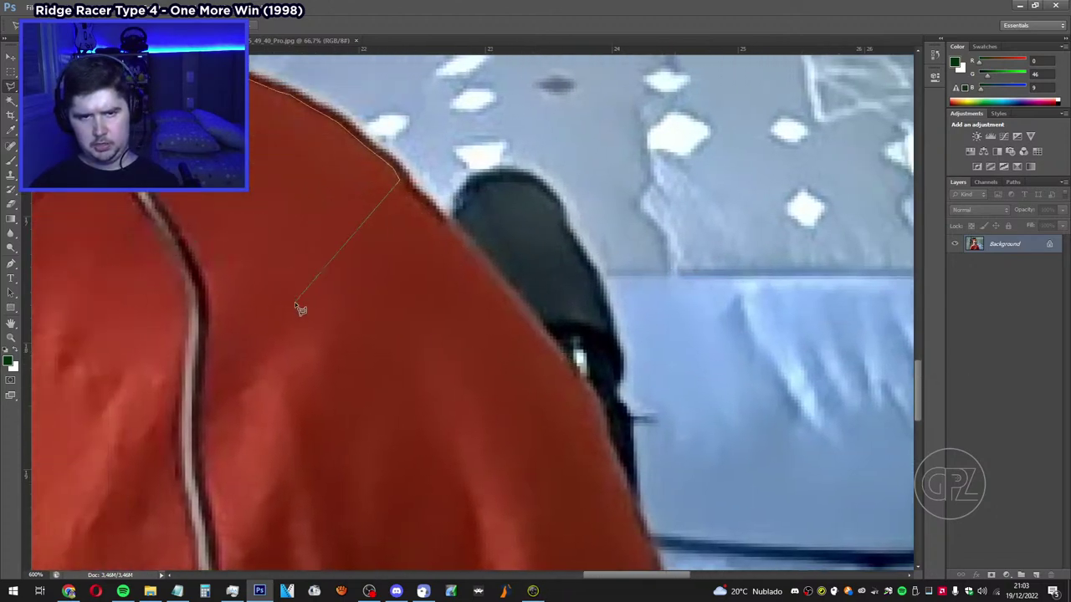
scroll(296, 306, up, 2)
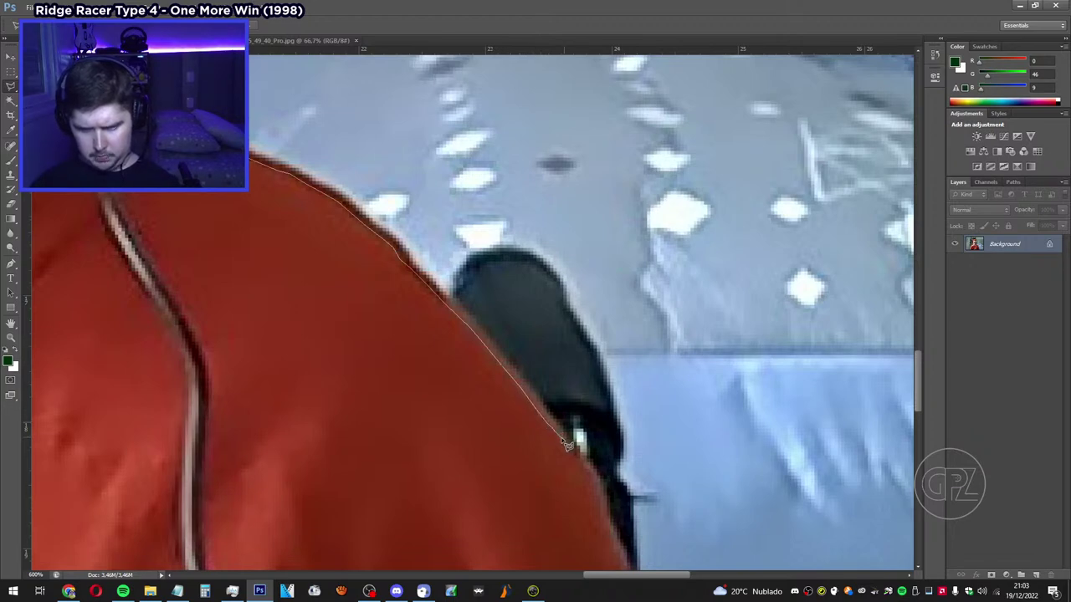
scroll(577, 468, down, 5)
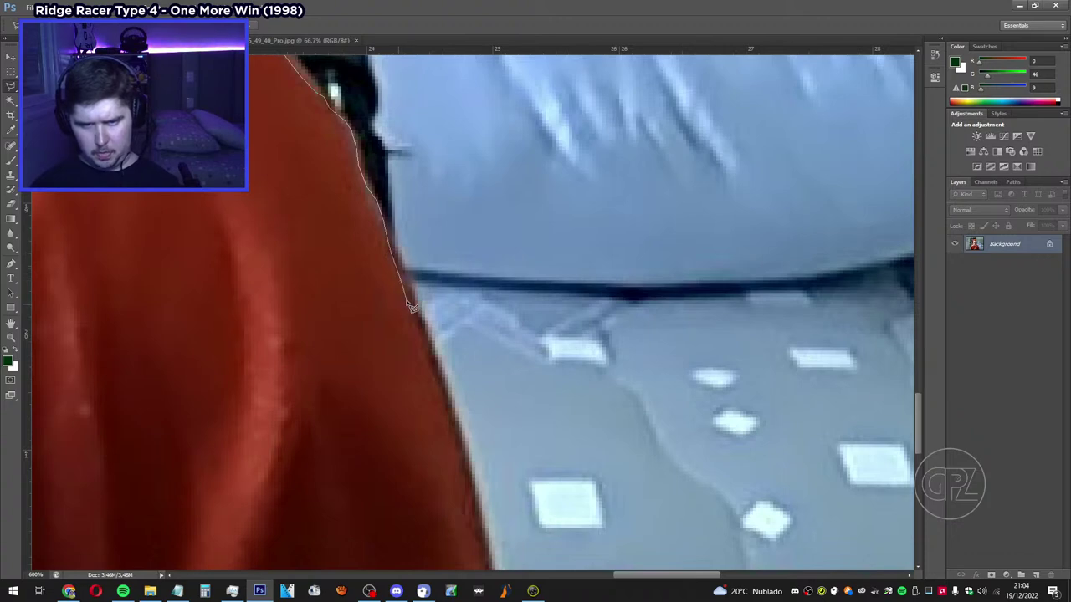
Scroll down the shirt edge to the photo bottom and remove the stray lasso segment with Backspace.
scroll(412, 308, down, 3)
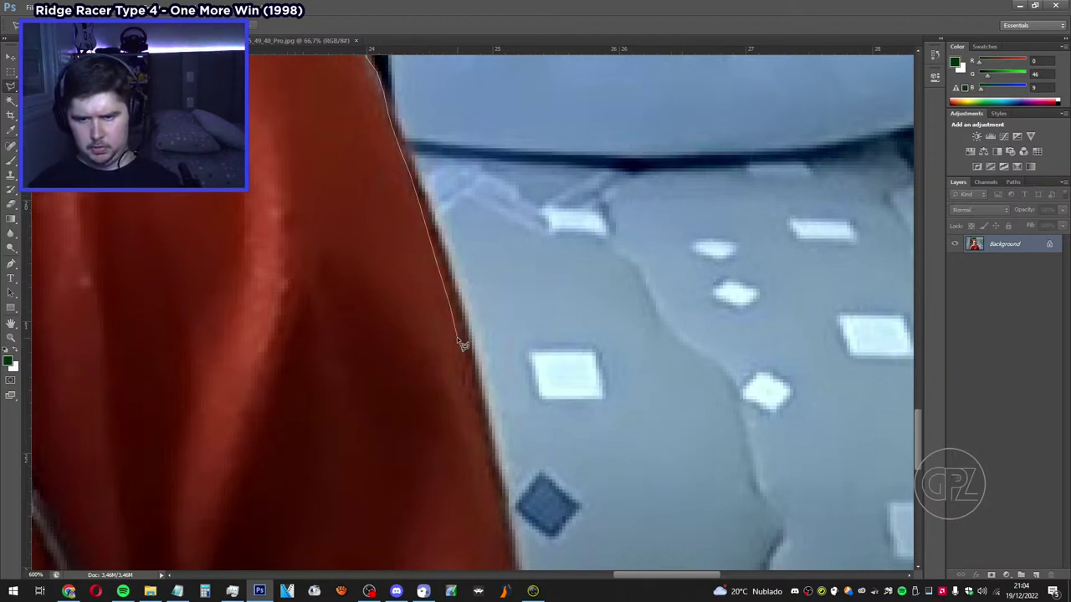
scroll(463, 350, down, 4)
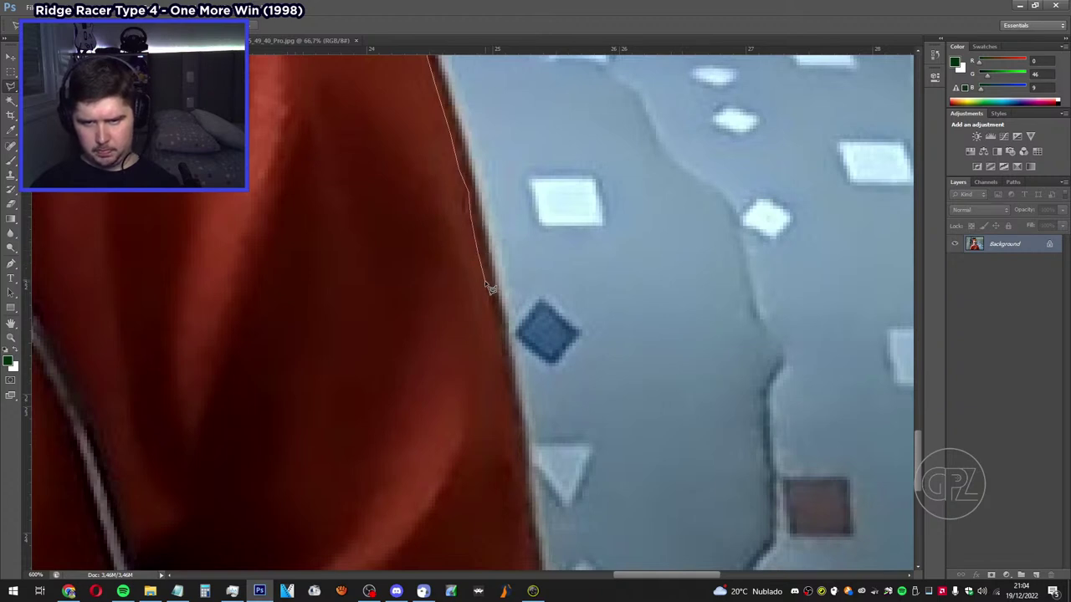
scroll(490, 491, down, 3)
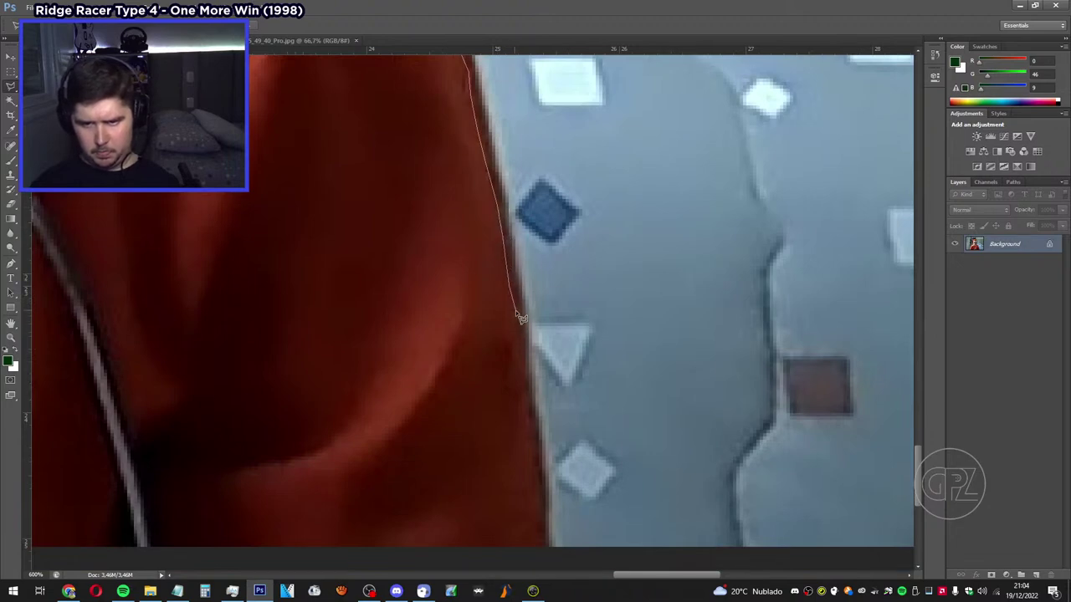
key(BackSpace)
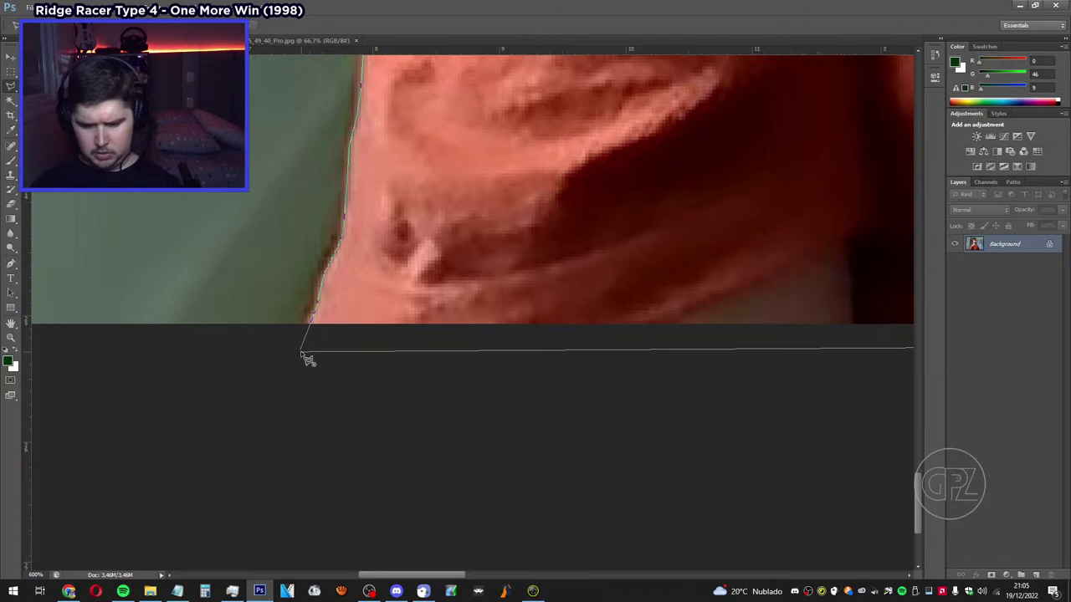
Close the lasso below the photo's bottom into a selection, then bring Chrome's YouTube dashboard forward.
click(301, 350)
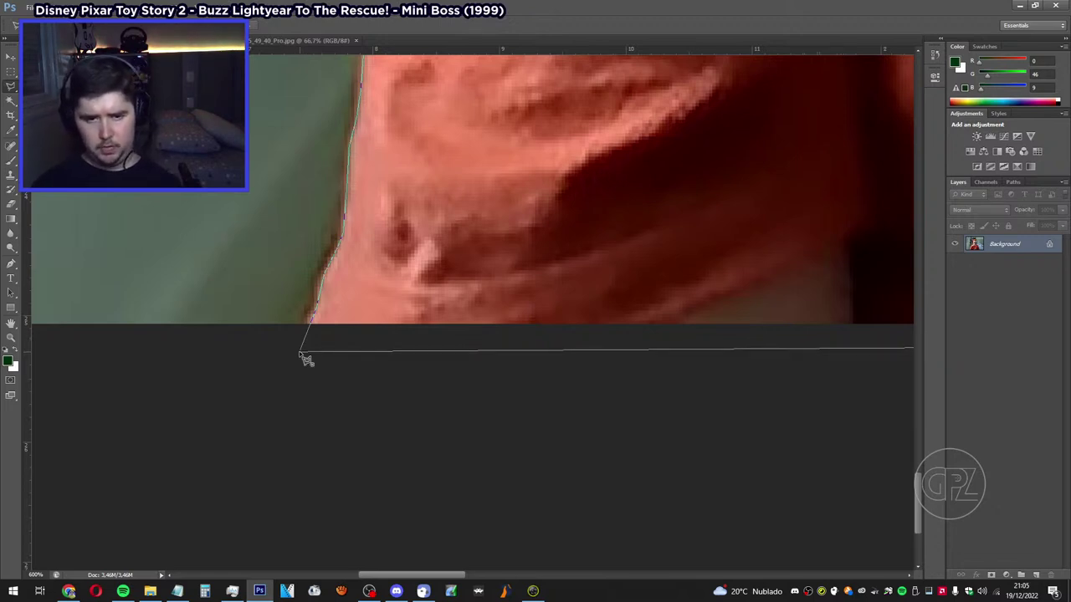
click(300, 350)
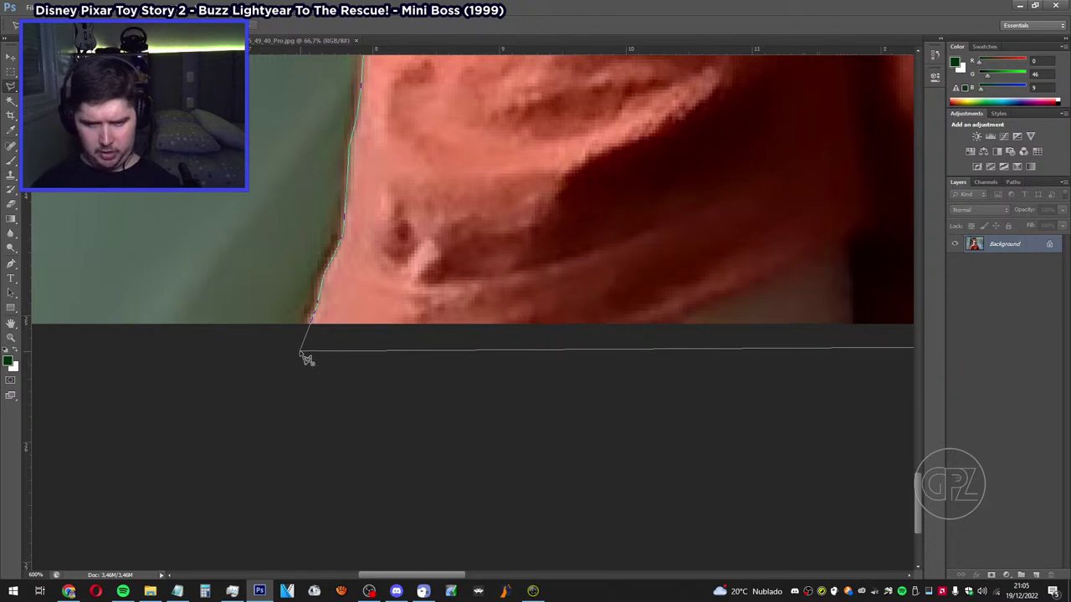
click(303, 353)
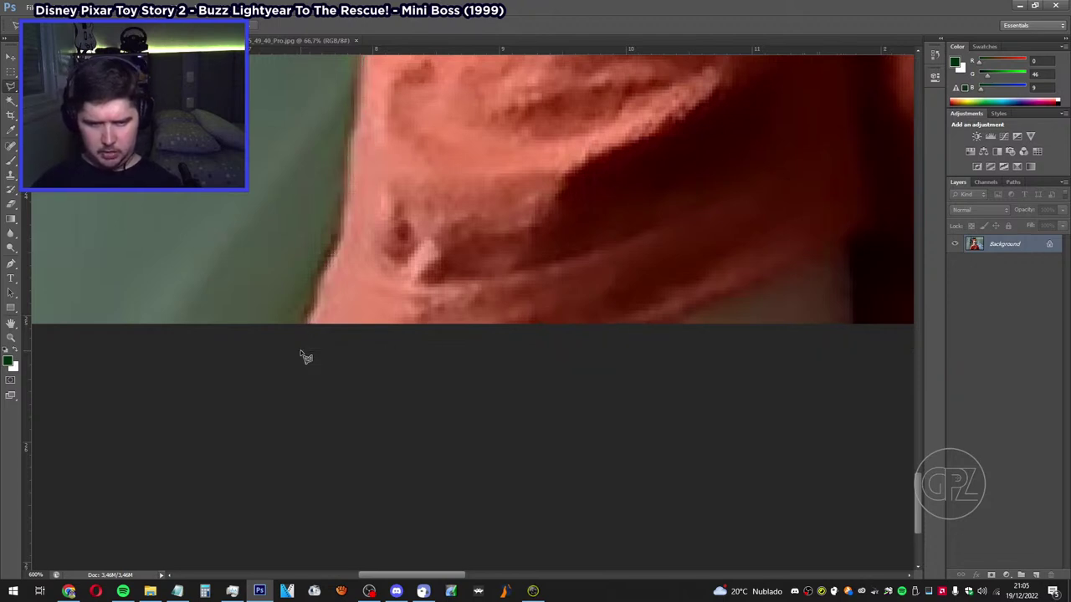
click(71, 592)
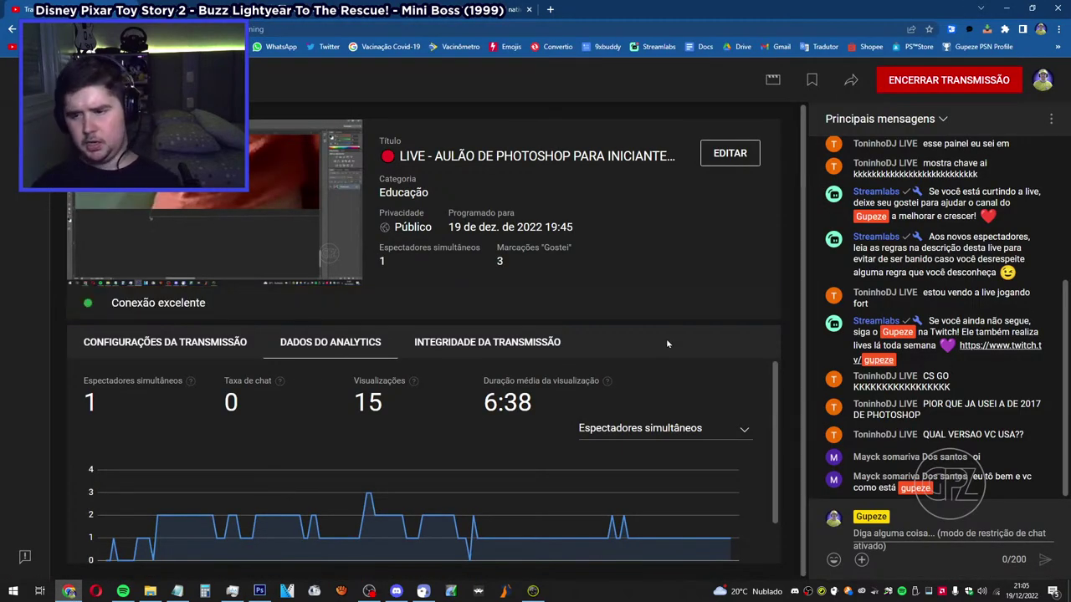
Check stream health and settings, then return to the Dados do Analytics viewer chart.
click(459, 343)
click(331, 343)
click(167, 343)
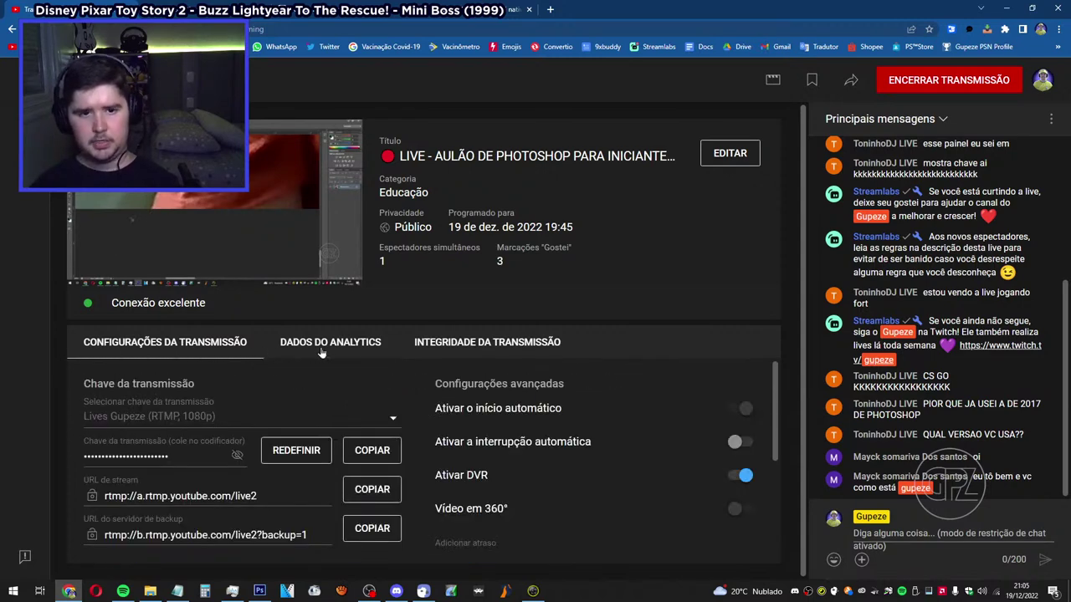
click(326, 352)
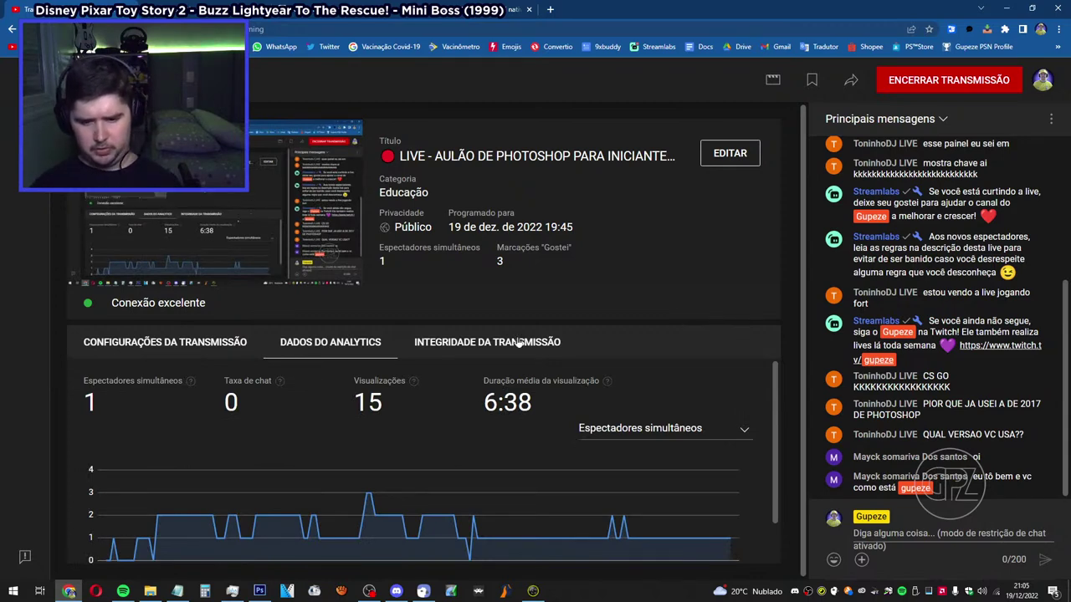
Switch to OBS, then back to Photoshop with the cutout selection still active.
mouse_move(371, 592)
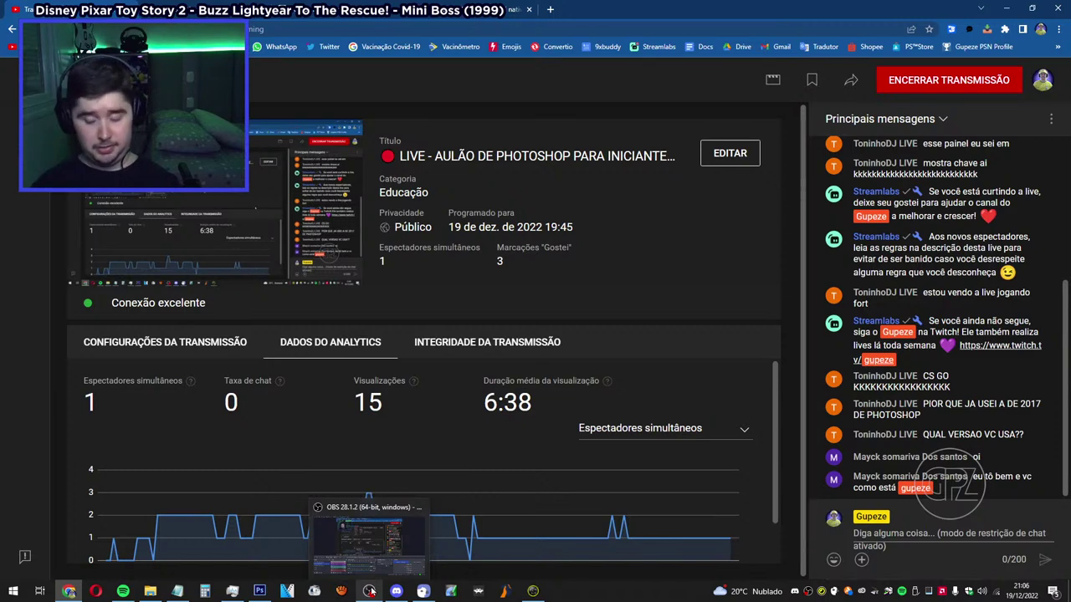
click(369, 590)
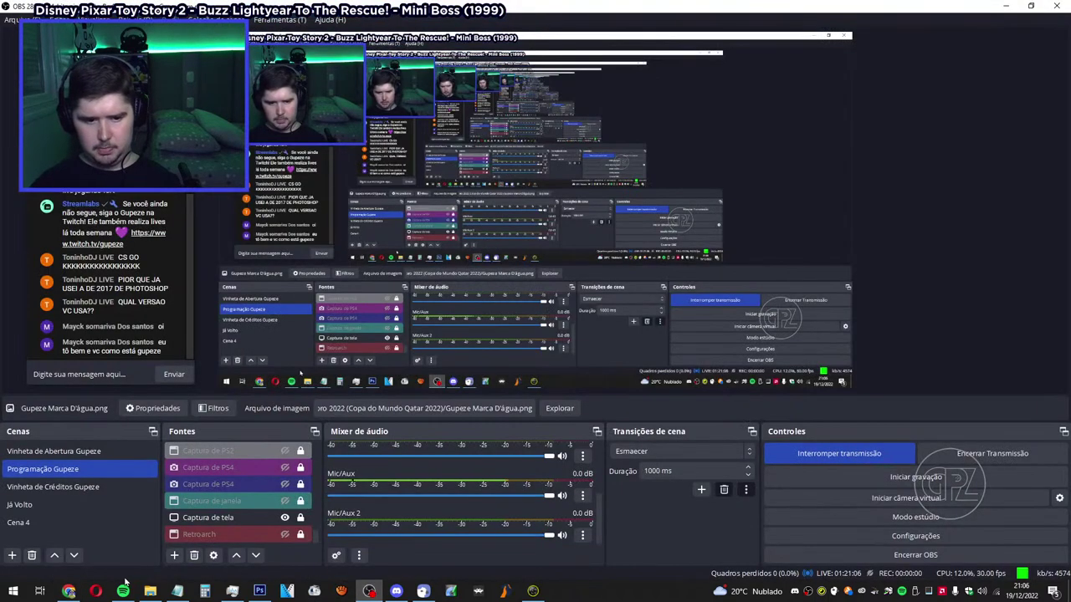
click(260, 590)
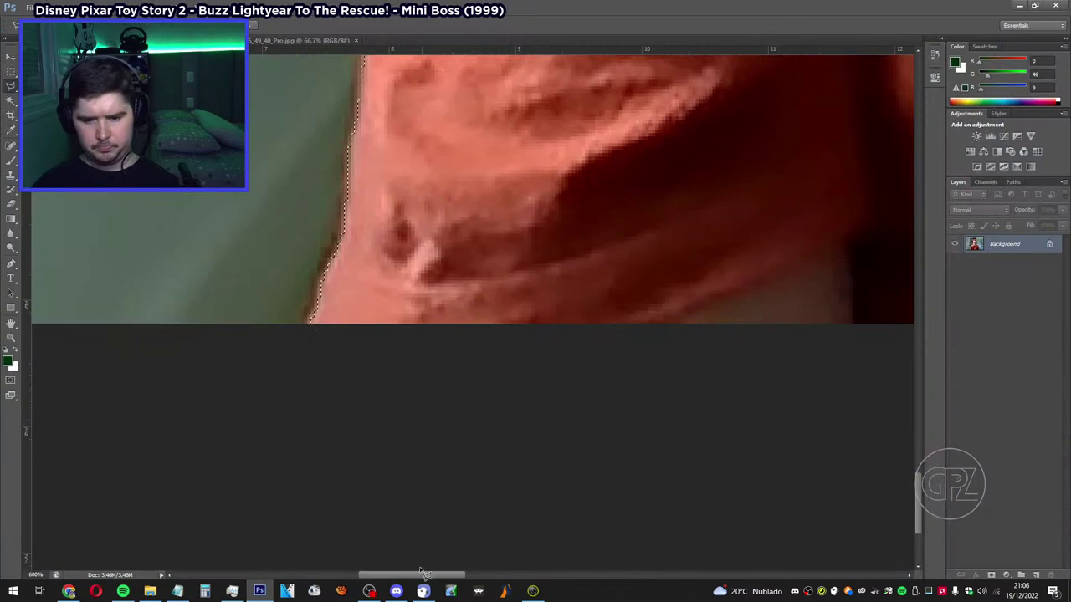
mouse_move(421, 577)
mouse_down()
mouse_move(658, 580)
mouse_move(417, 580)
mouse_up()
scroll(552, 403, up, 2)
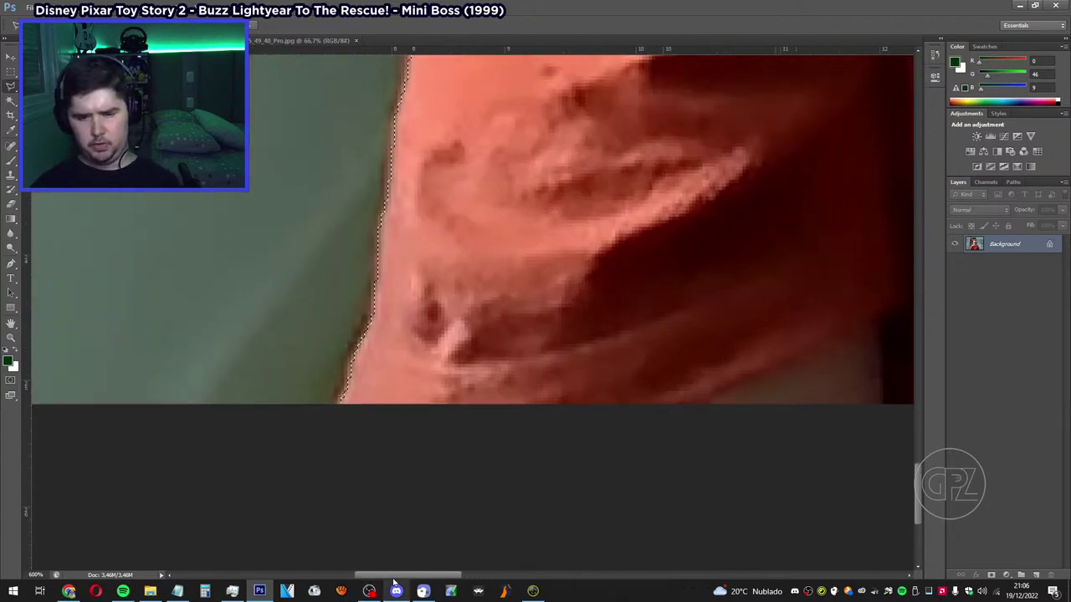
drag(395, 579, 655, 579)
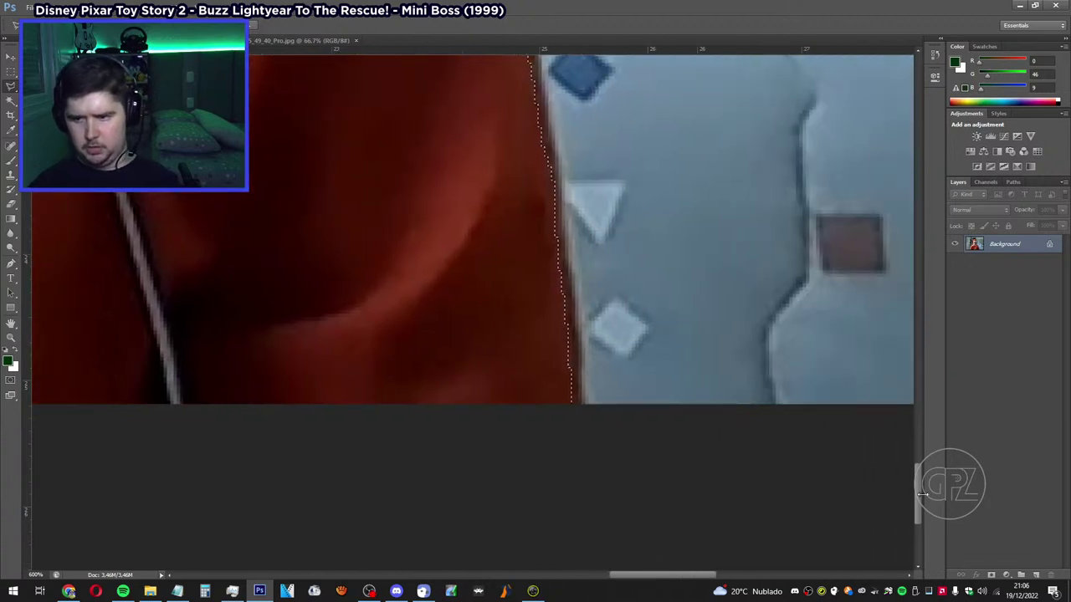
drag(920, 499, 916, 435)
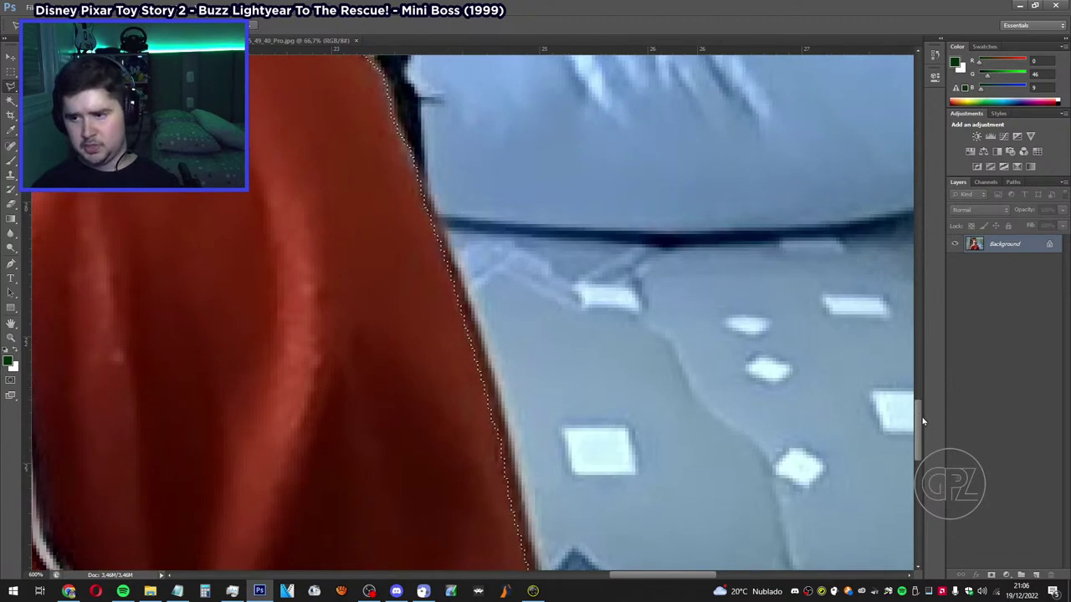
drag(918, 416, 921, 483)
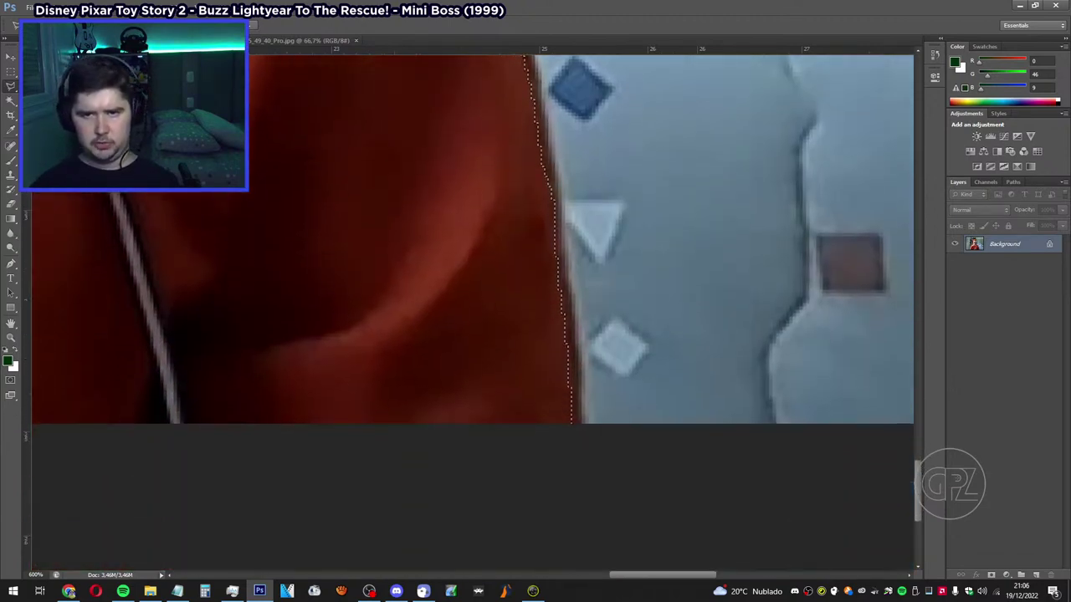
click(11, 101)
click(398, 450)
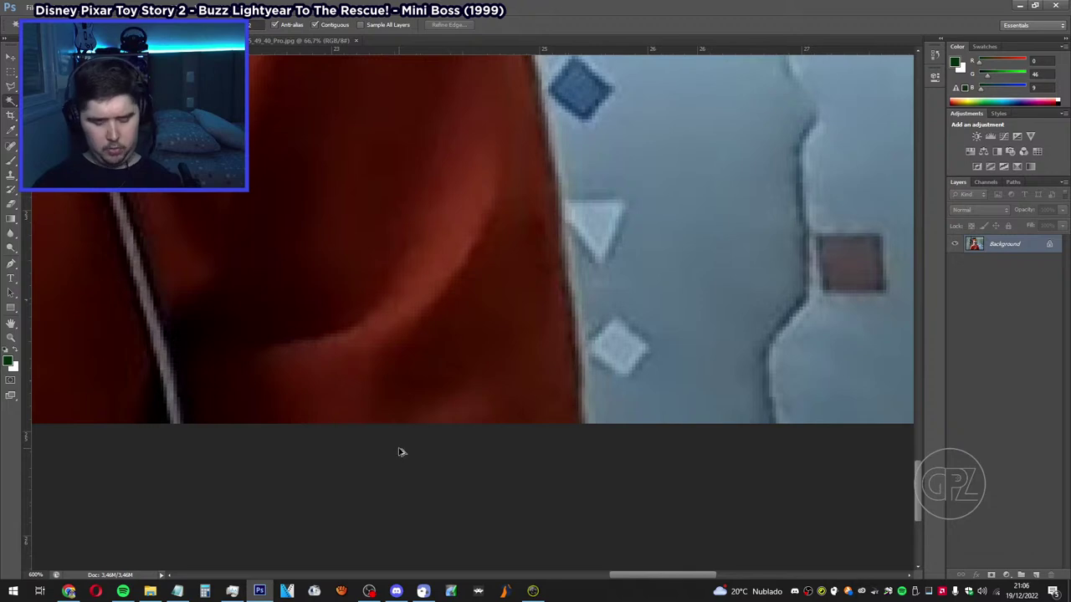
key(ctrl+z)
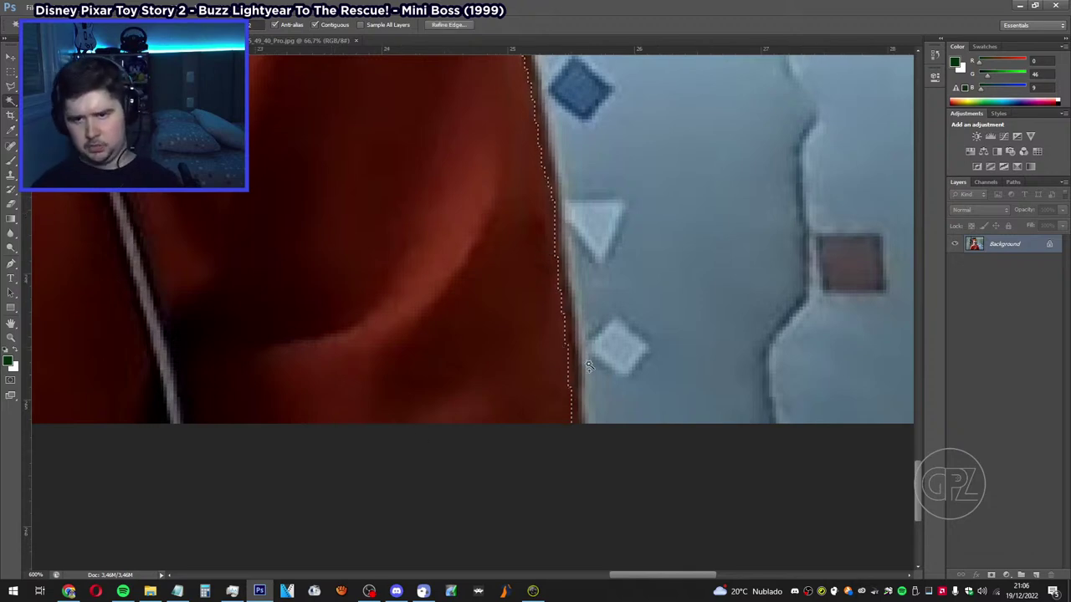
mouse_move(662, 575)
mouse_down()
mouse_move(421, 566)
mouse_move(654, 574)
mouse_up()
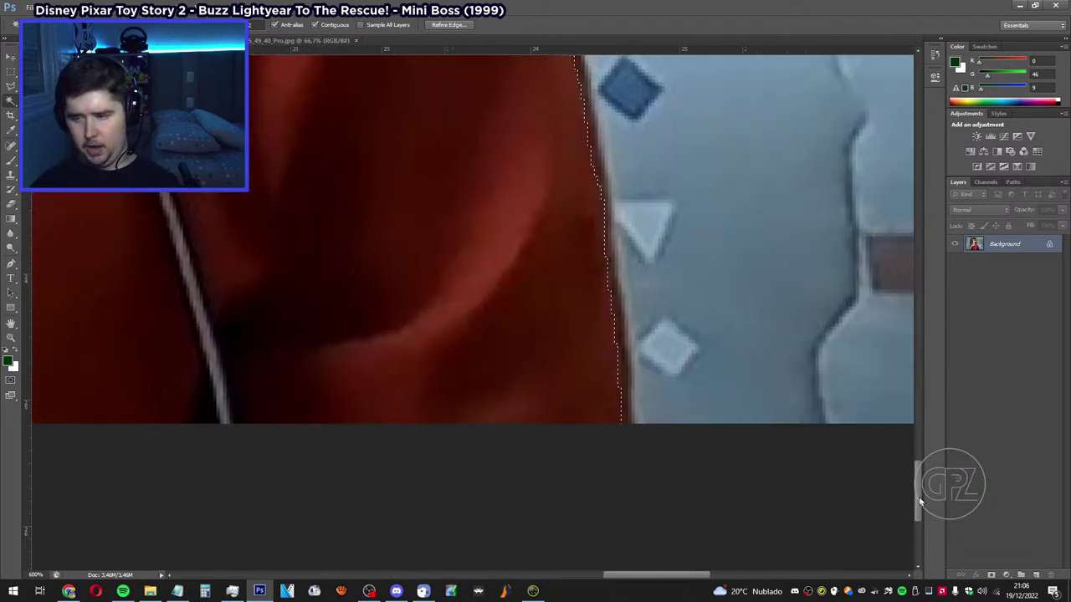
drag(918, 507, 920, 367)
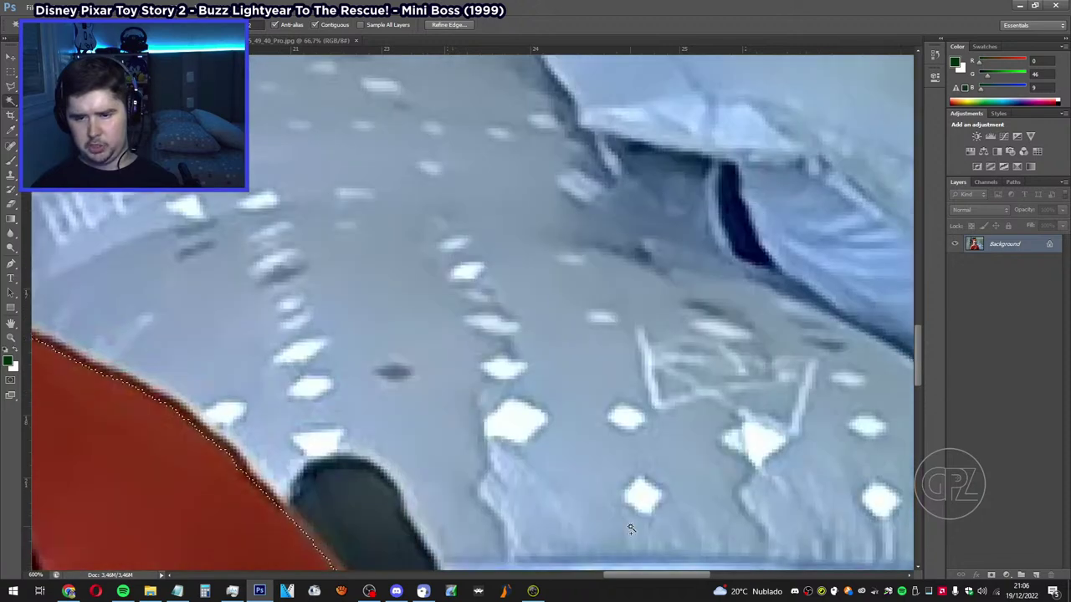
drag(644, 578, 596, 575)
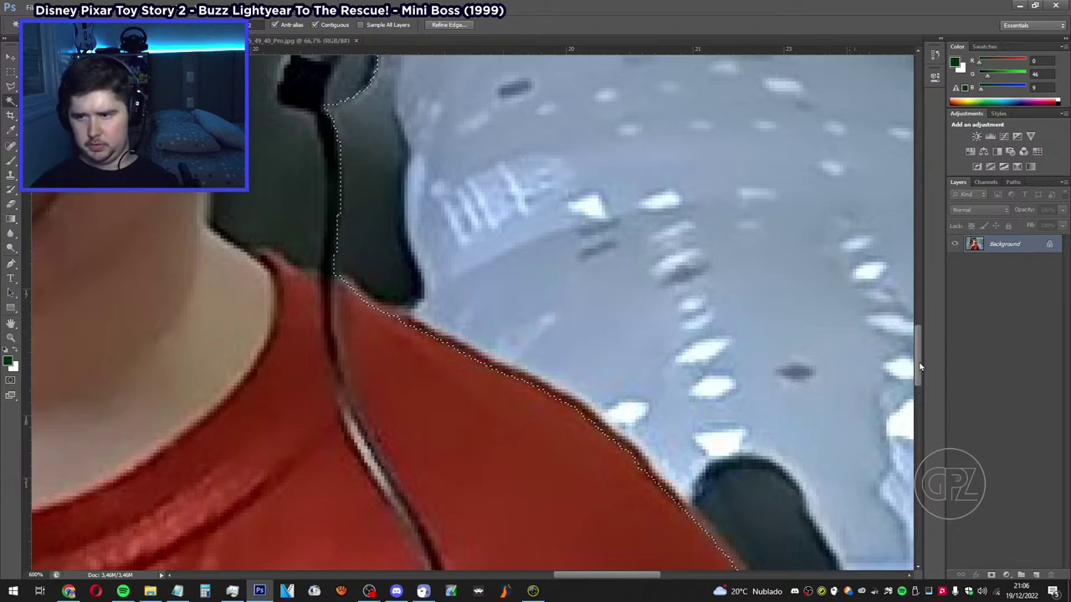
drag(918, 366, 930, 221)
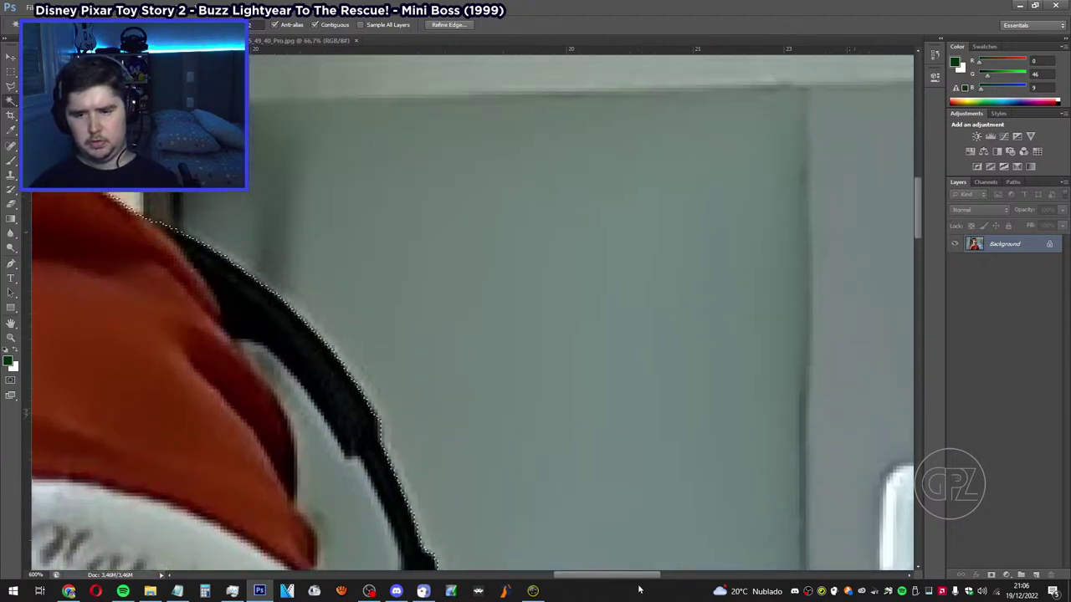
drag(640, 576, 566, 574)
Zoom to 700% on the Santa hat's top edge.
scroll(685, 387, up, 3)
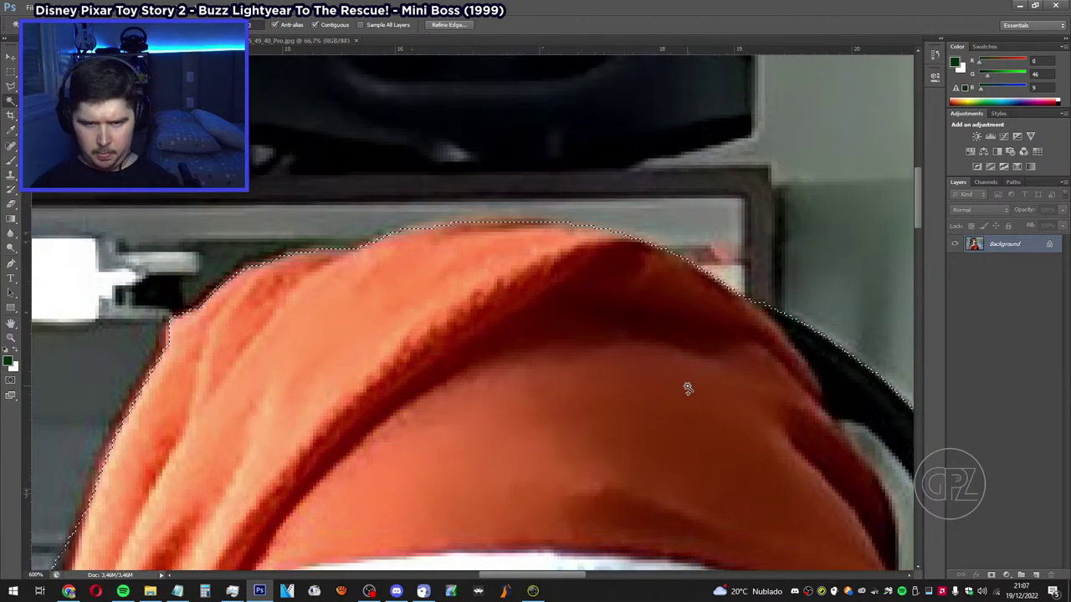
scroll(686, 388, up, 1)
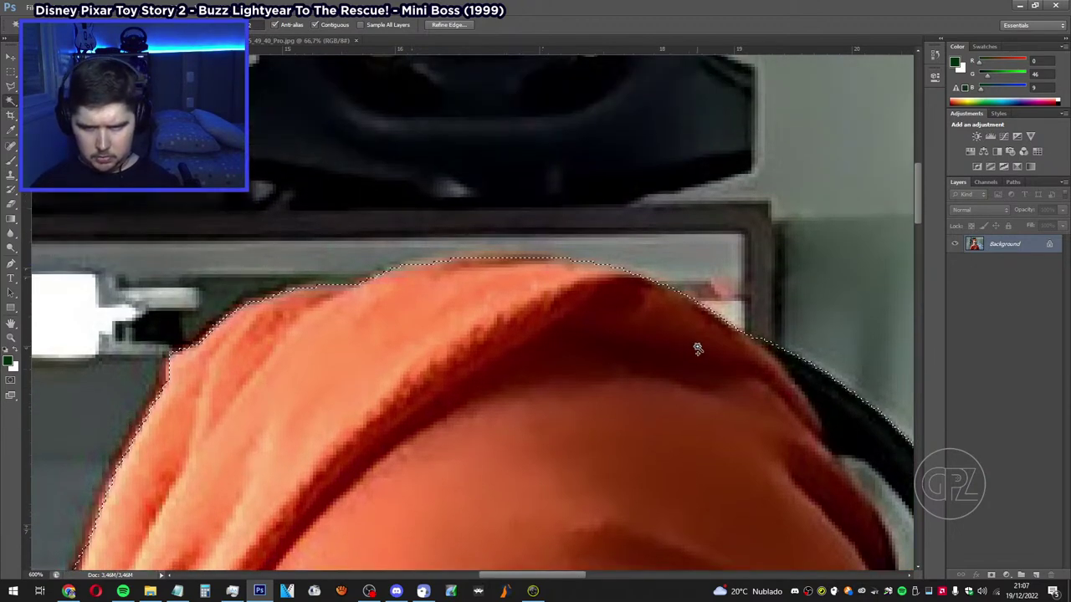
key(z)
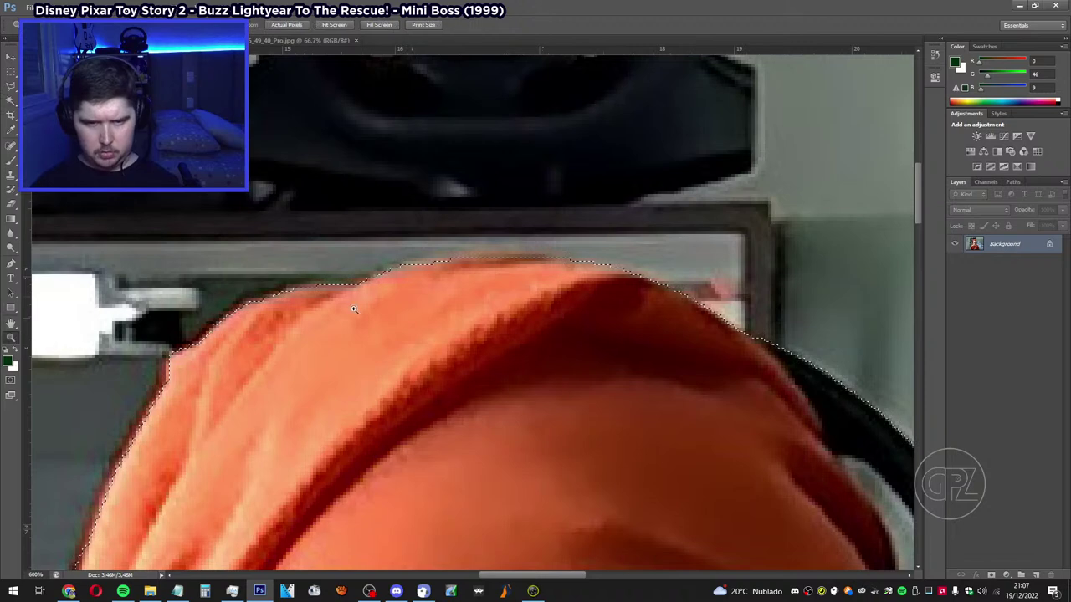
click(465, 247)
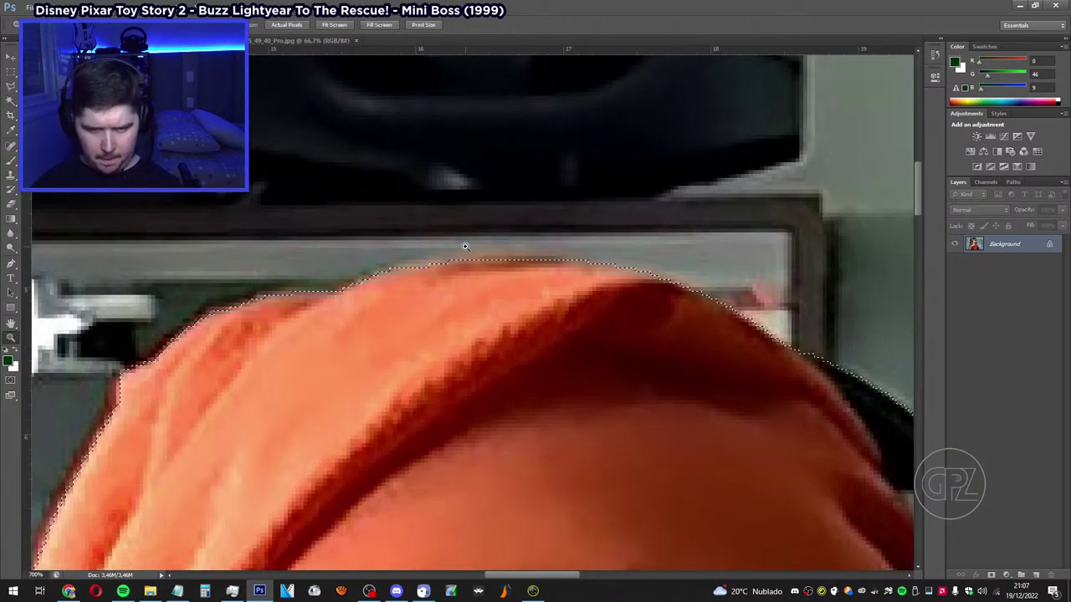
Lasso along the hat's top edge with Alt to subtract the grey sliver from the selection.
key(l)
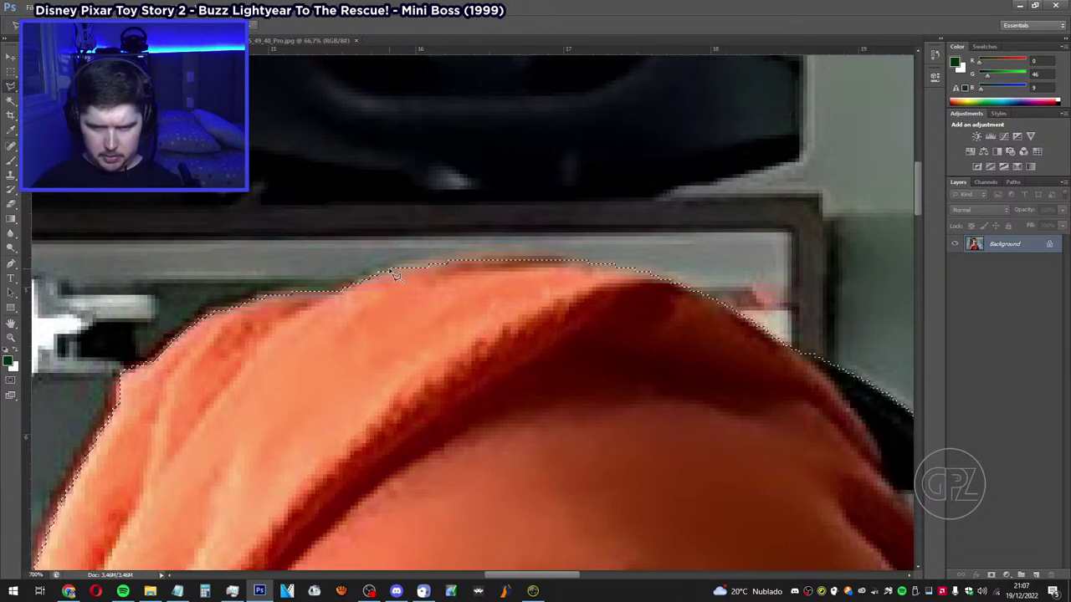
drag(407, 264, 451, 268)
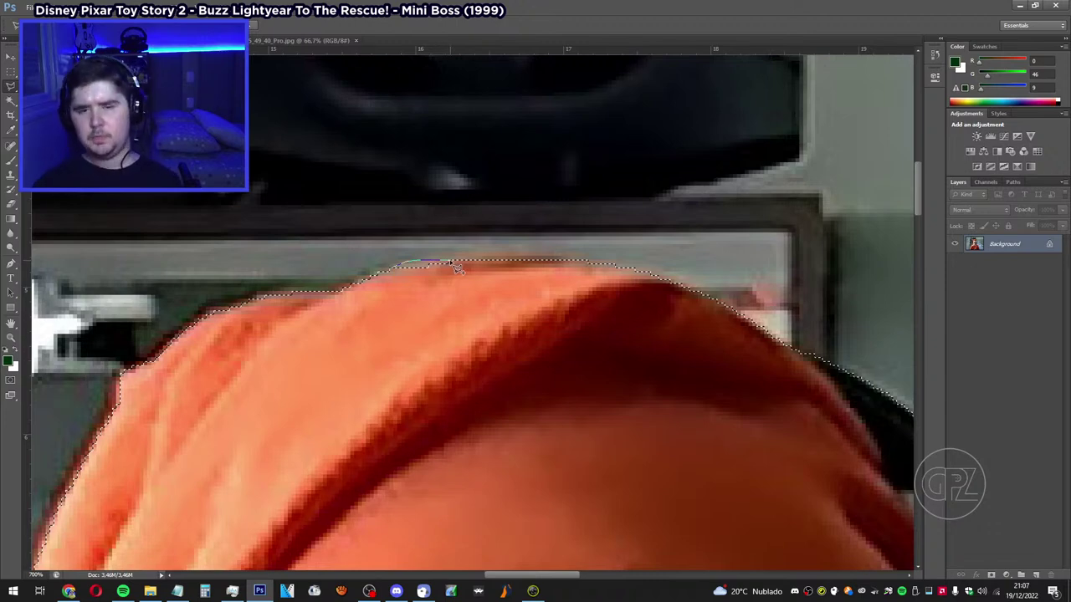
drag(451, 261, 461, 273)
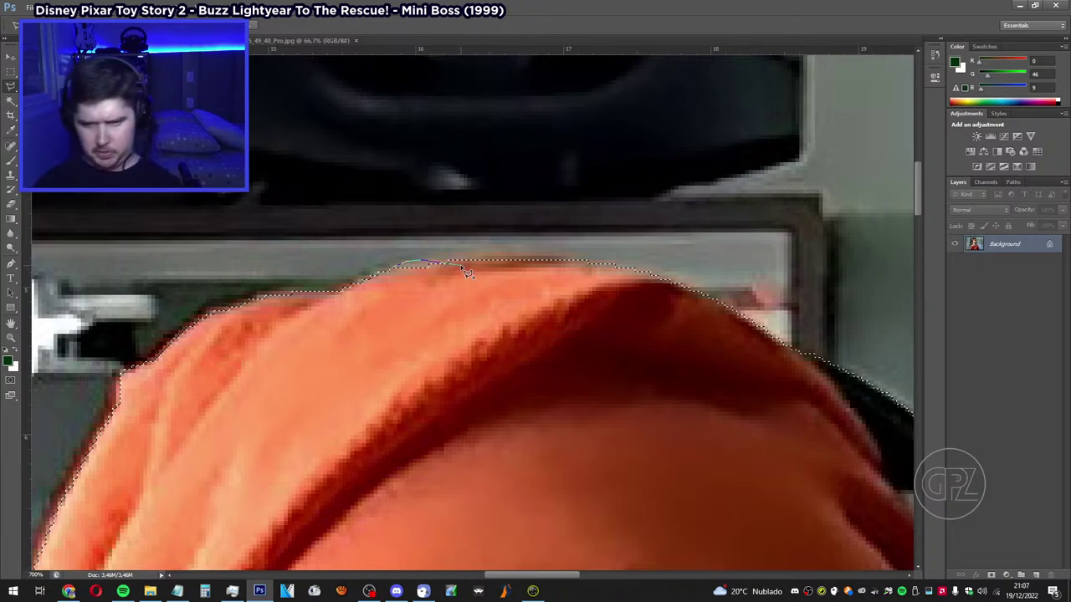
mouse_move(466, 269)
mouse_down()
mouse_move(409, 284)
mouse_move(399, 269)
mouse_move(403, 283)
mouse_up()
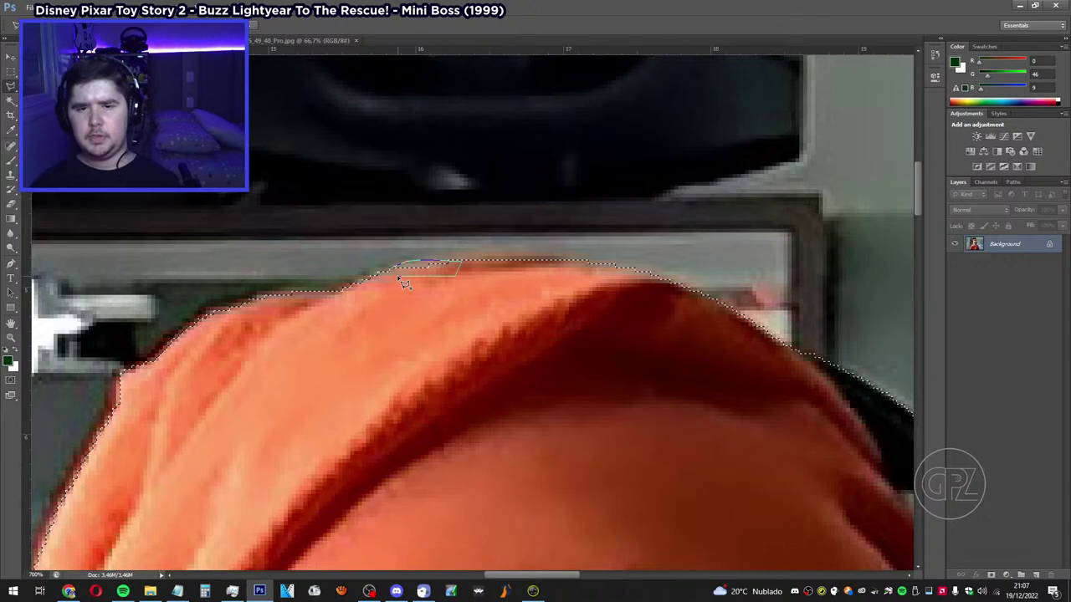
drag(403, 282, 399, 279)
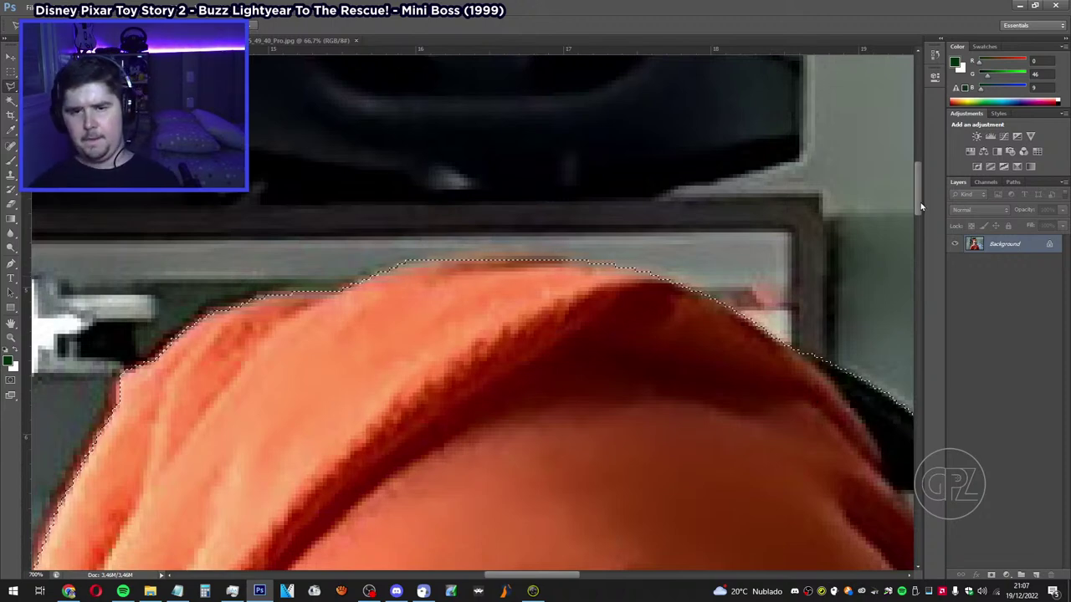
drag(921, 207, 919, 216)
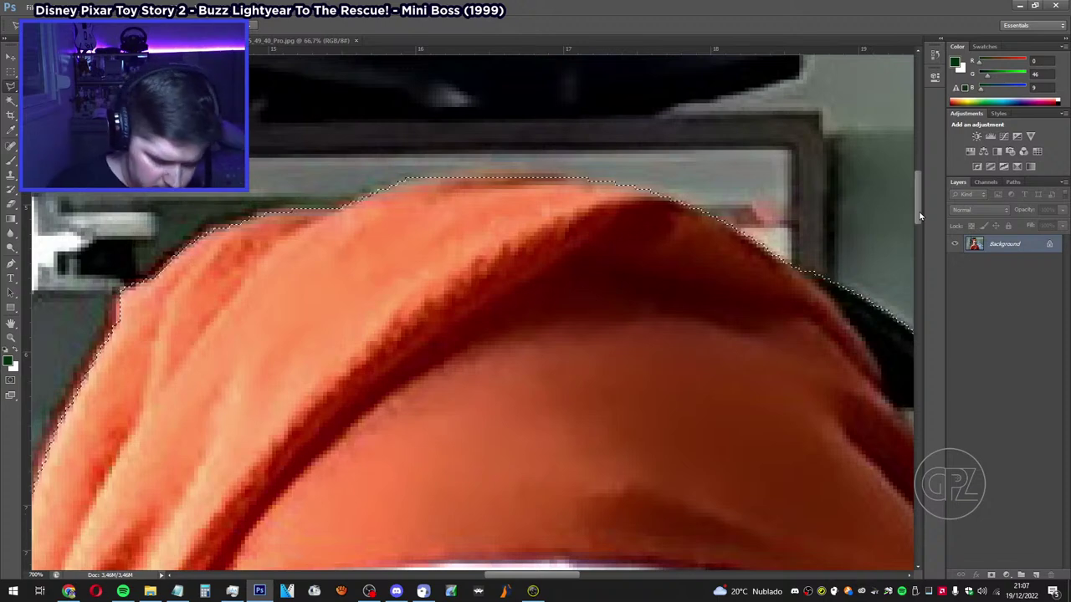
key(ctrl+minus)
key(ctrl+minus)
key(ctrl+minus)
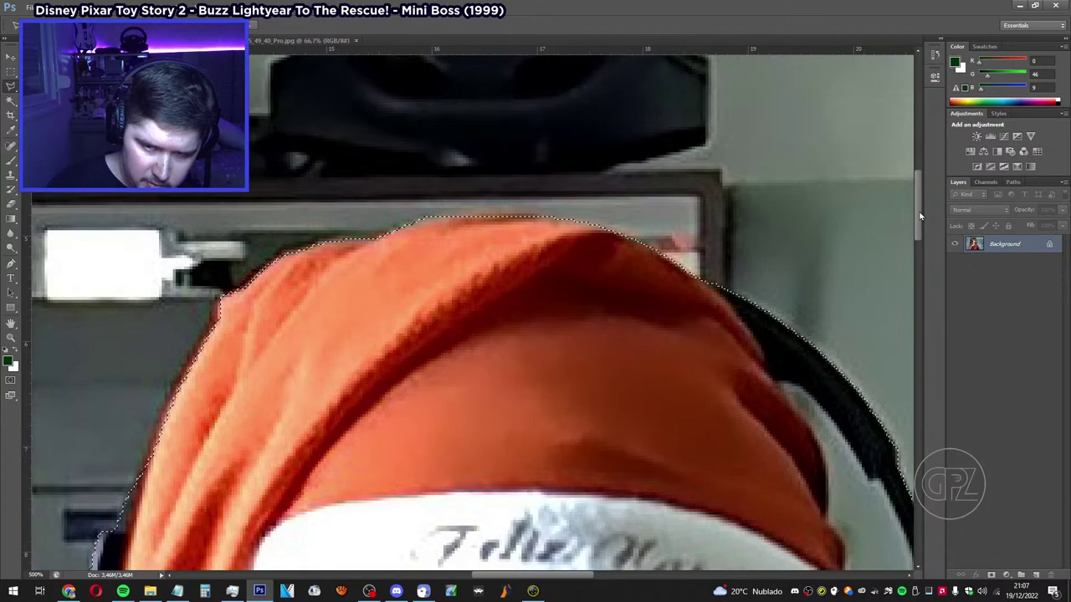
key(ctrl+minus)
key(ctrl+minus)
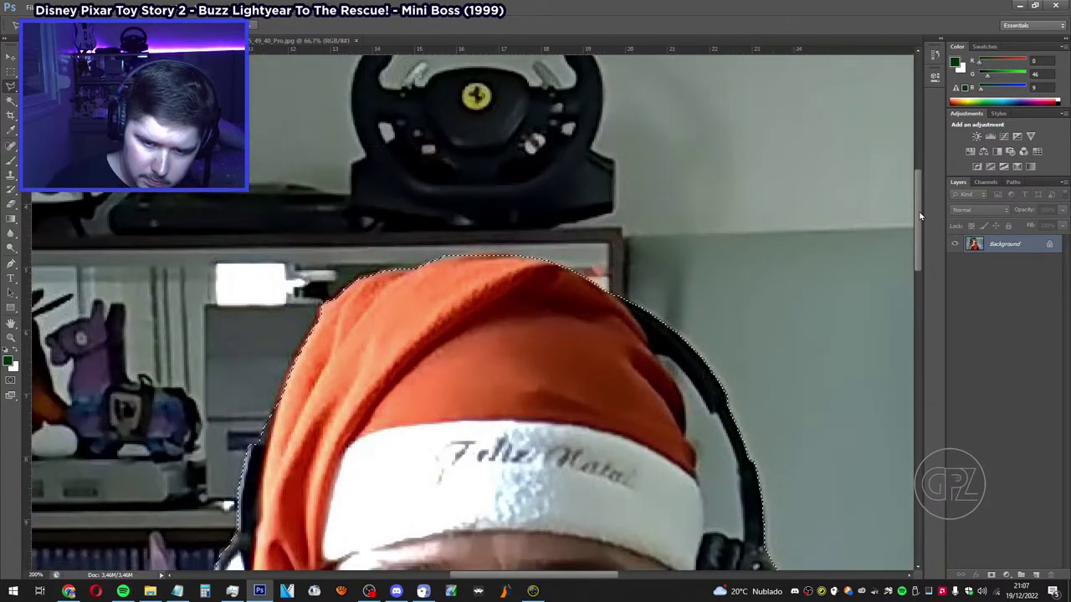
key(ctrl+minus)
key(ctrl+minus)
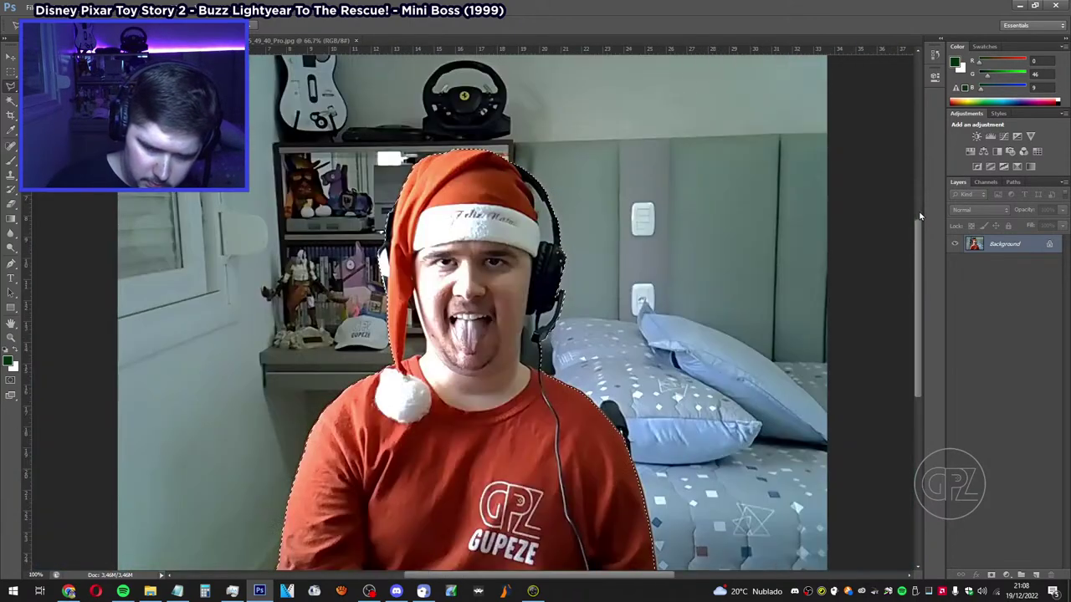
key(ctrl+minus)
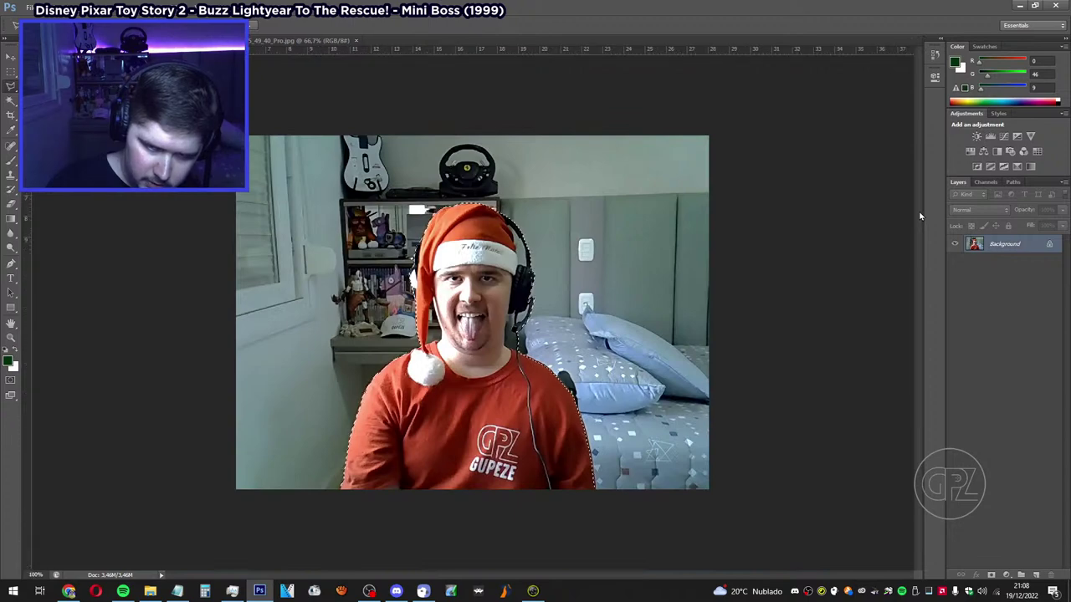
key(ctrl+plus)
key(ctrl+minus)
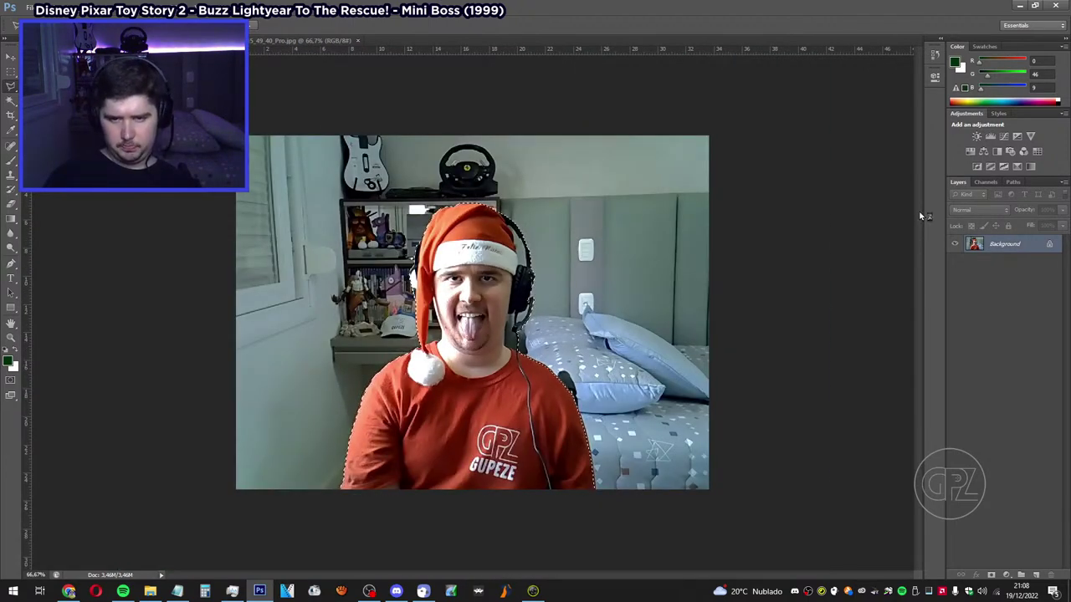
key(ctrl+plus)
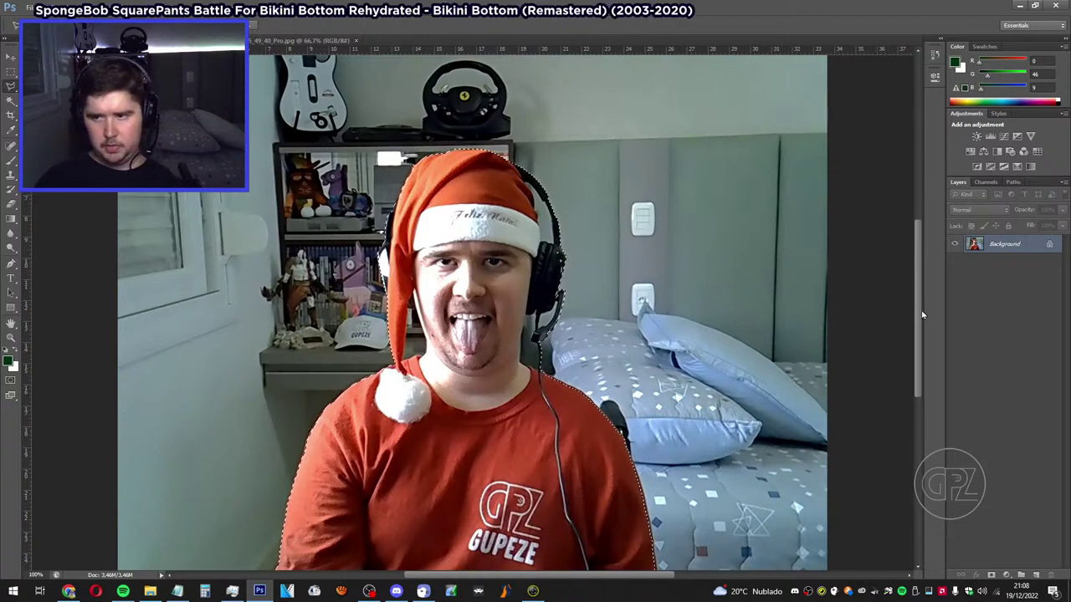
key(ctrl+shift+alt+n)
key(ctrl+shift+alt+e)
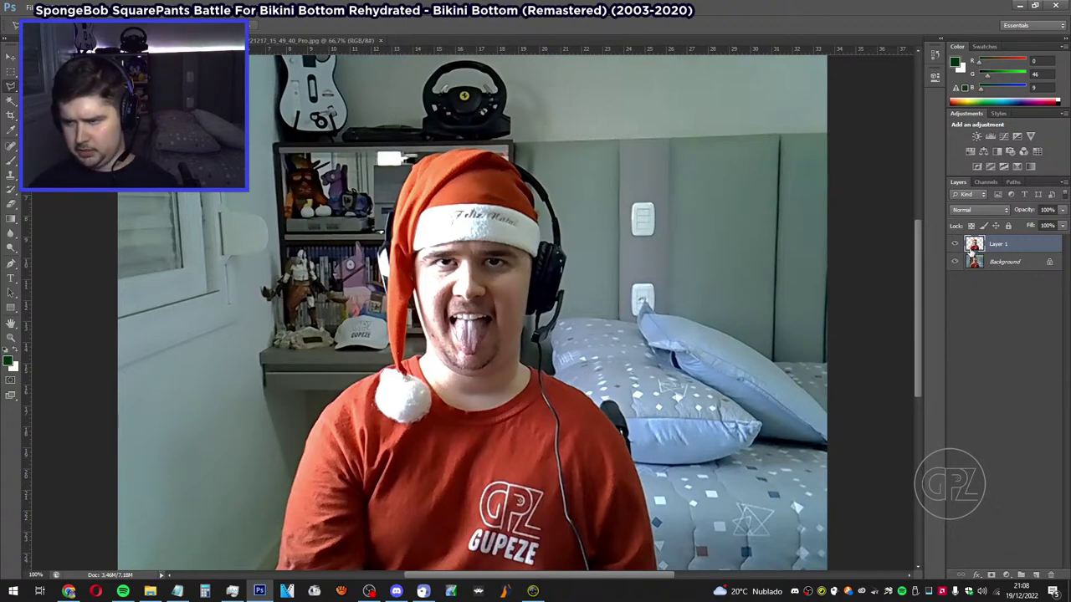
click(1015, 266)
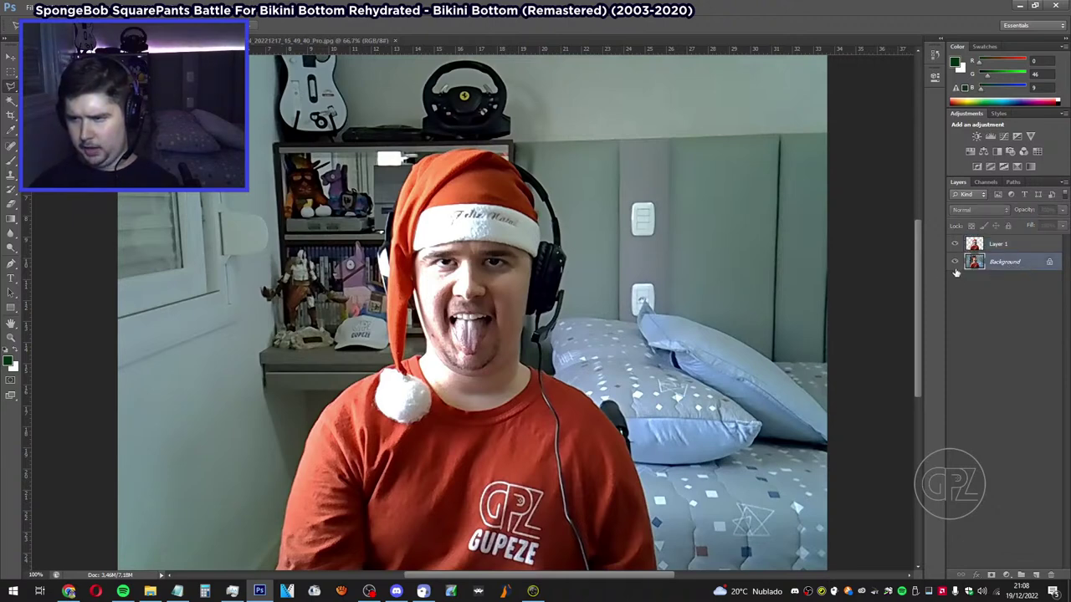
scroll(923, 268, down, 2)
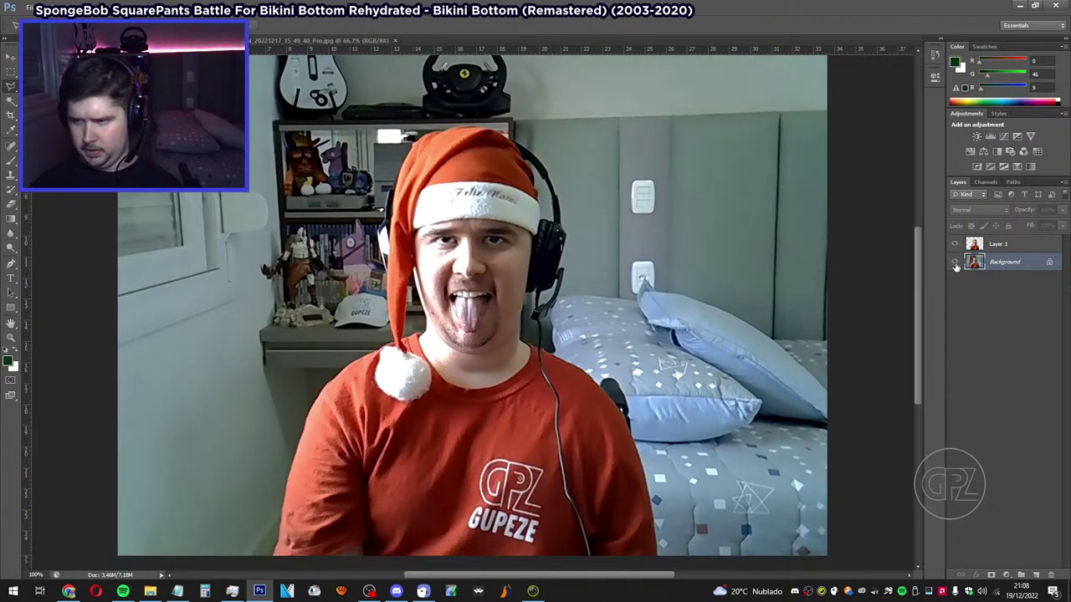
click(955, 263)
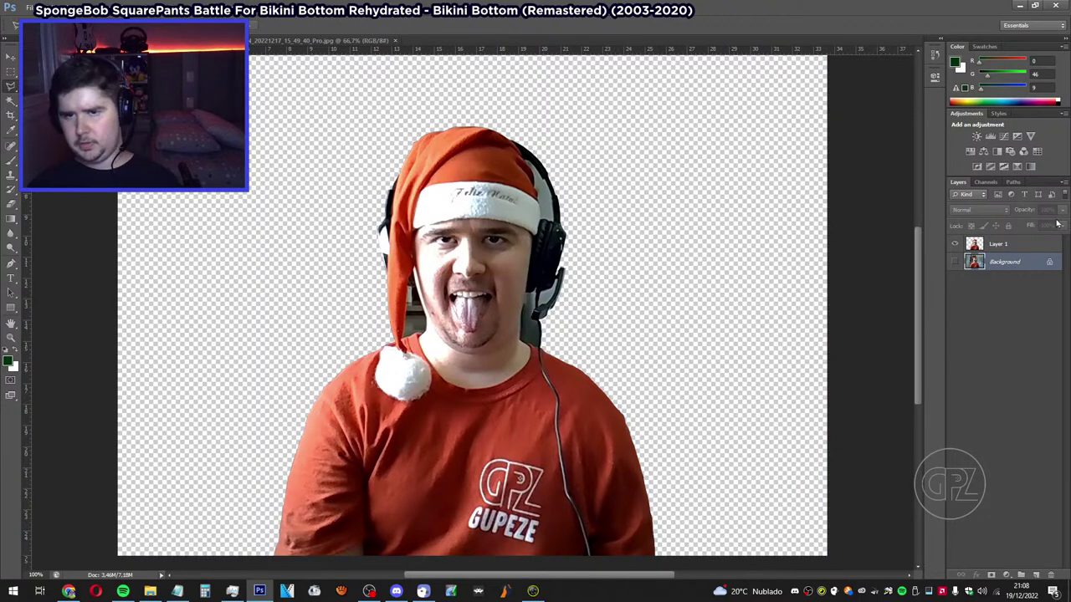
Toggle the Background layer's visibility on and off, then zoom in and out around the hat and face.
click(954, 263)
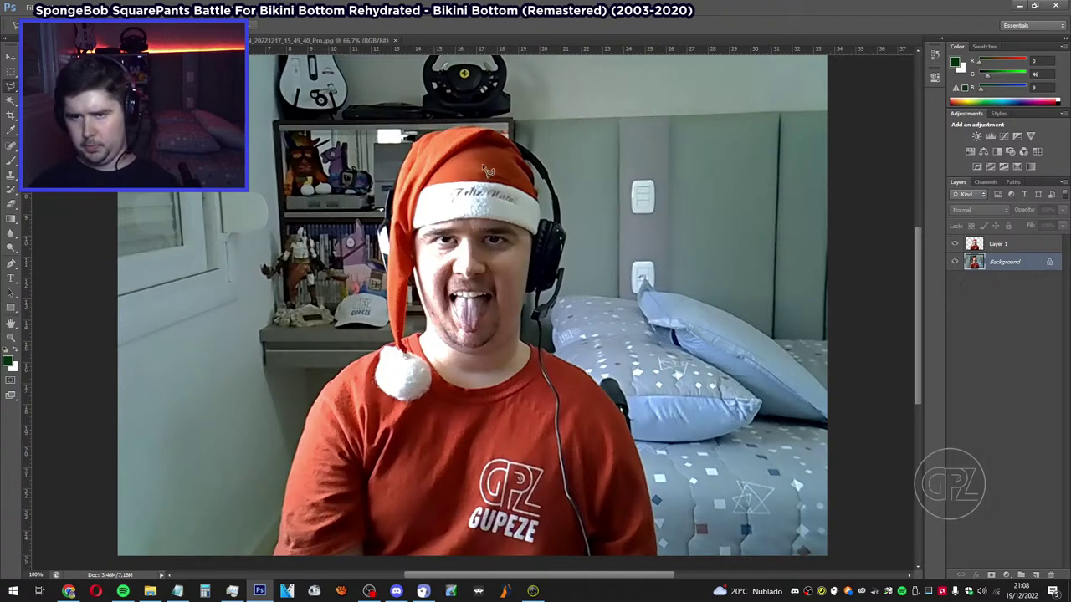
click(955, 263)
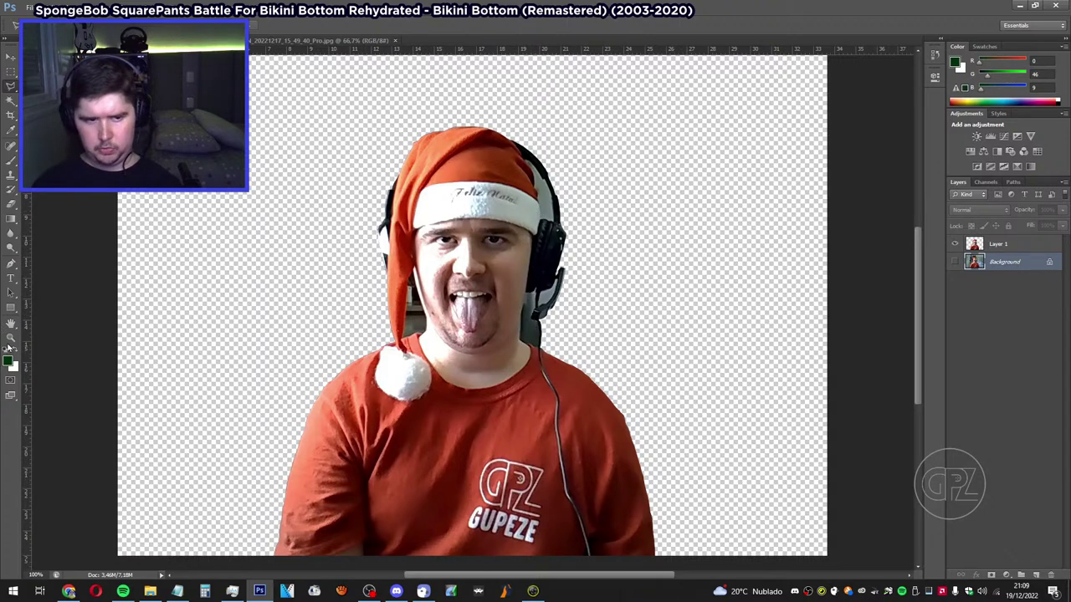
click(11, 337)
click(400, 297)
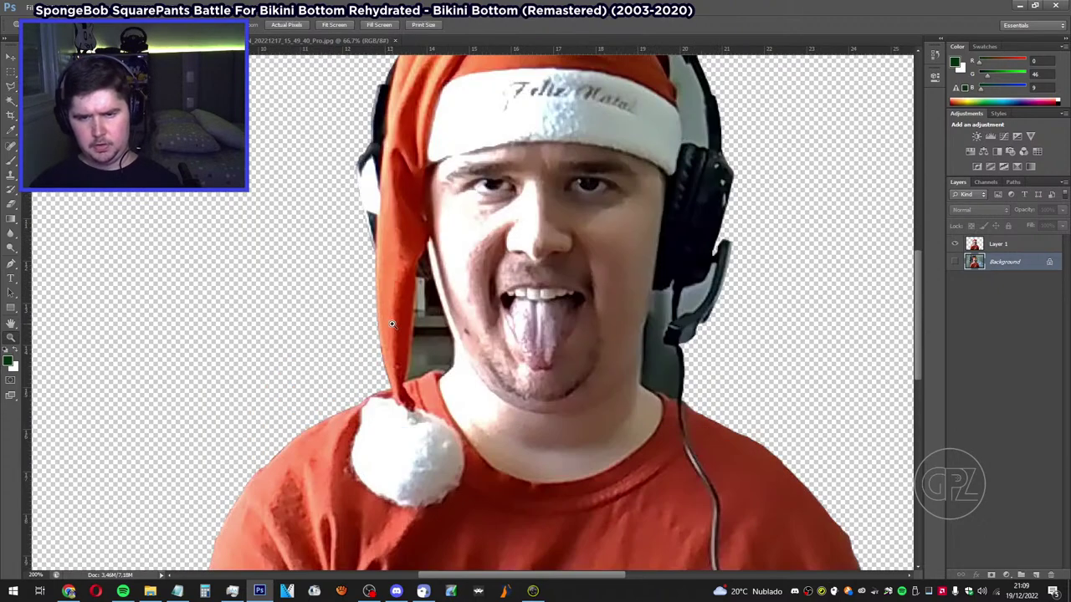
click(394, 351)
click(395, 352)
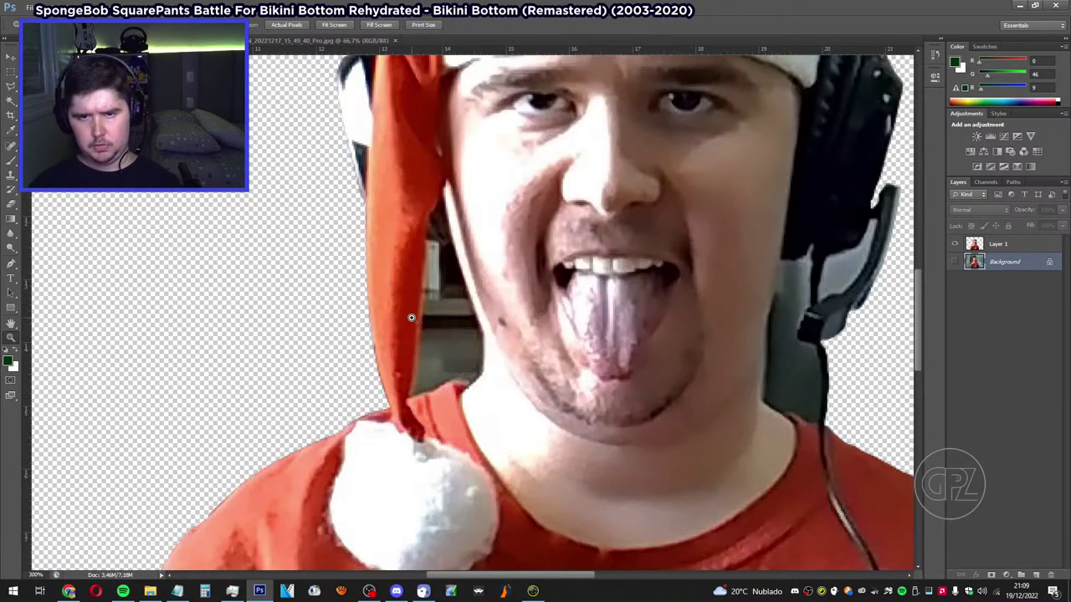
click(411, 318)
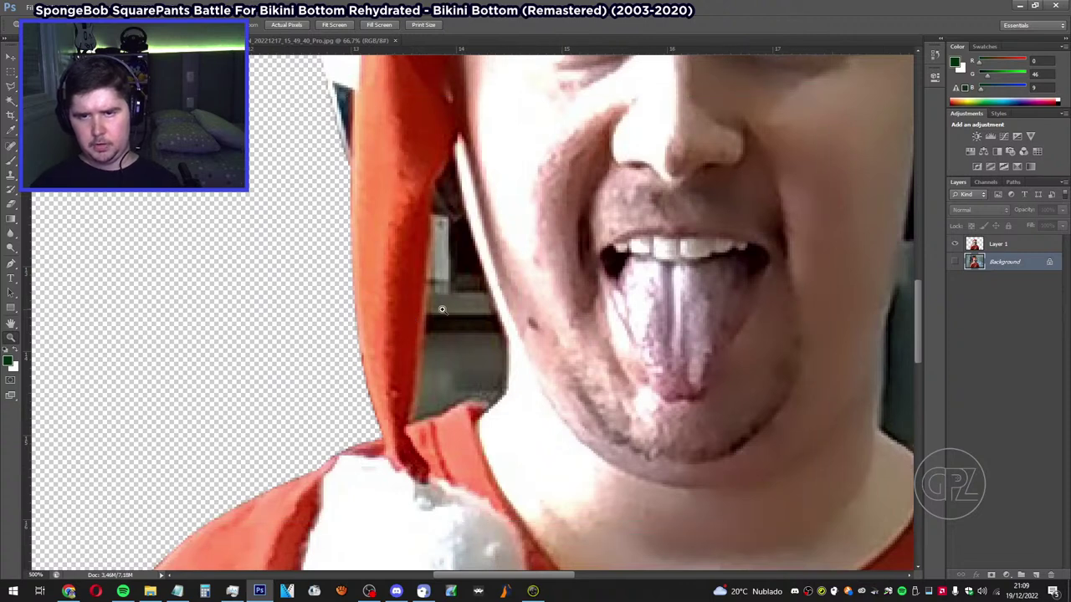
click(441, 309)
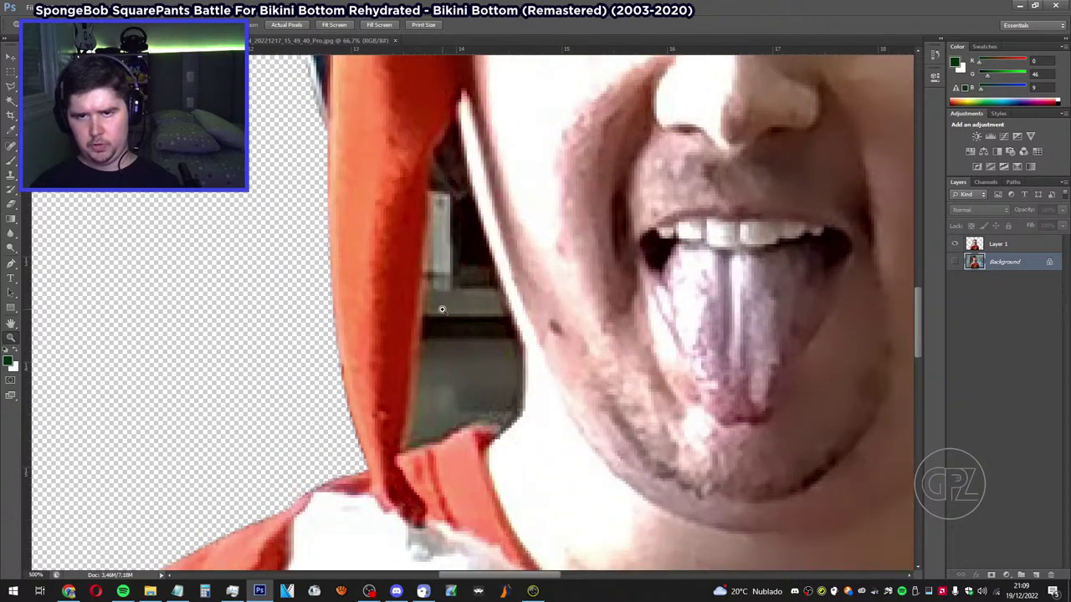
alt+click(437, 226)
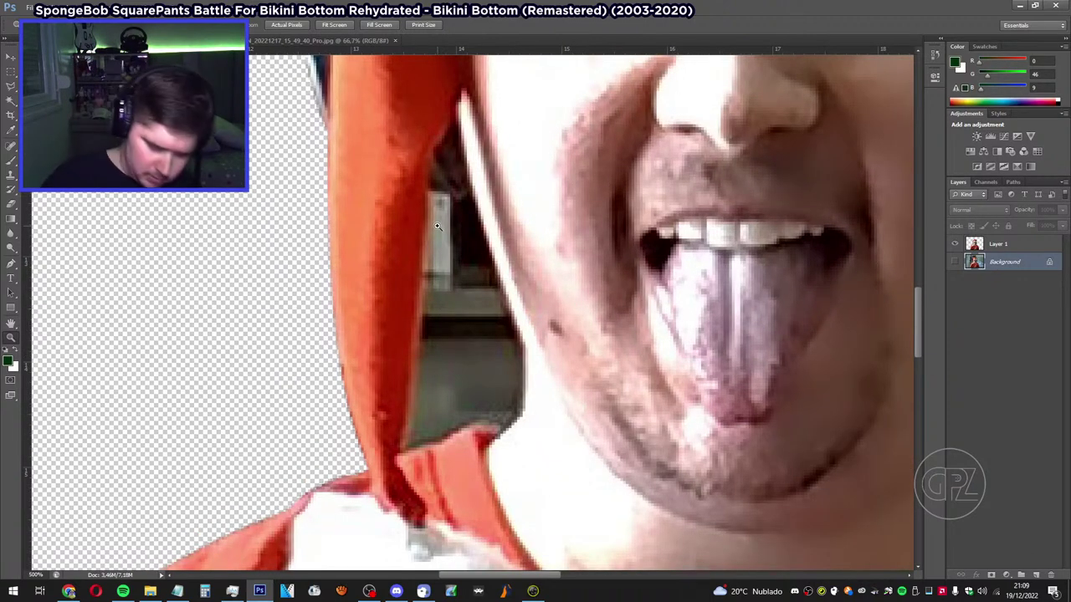
alt+click(439, 229)
alt+click(440, 232)
alt+click(439, 231)
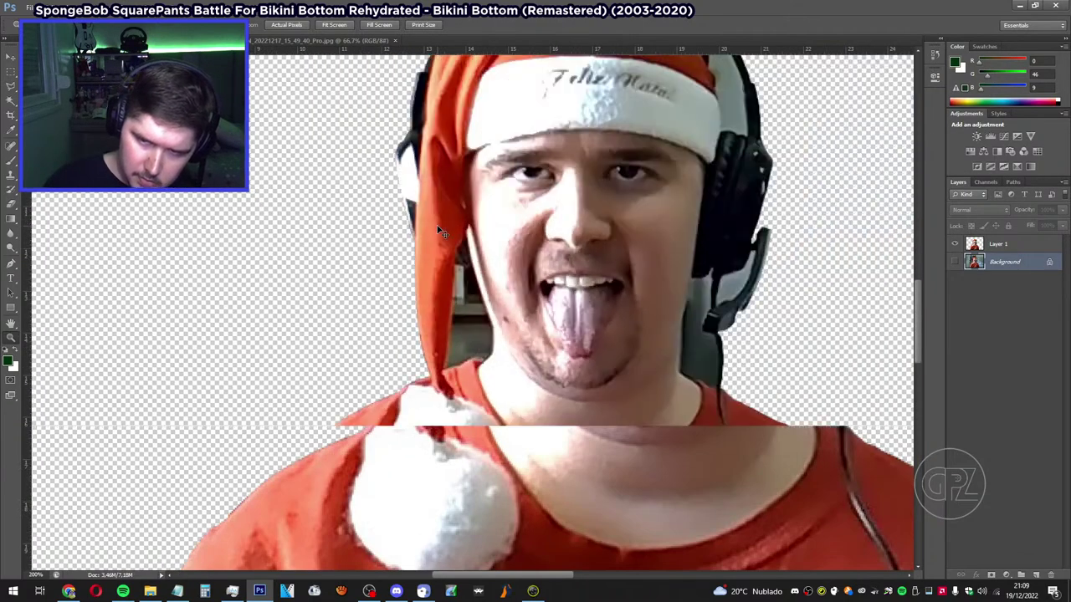
alt+click(438, 231)
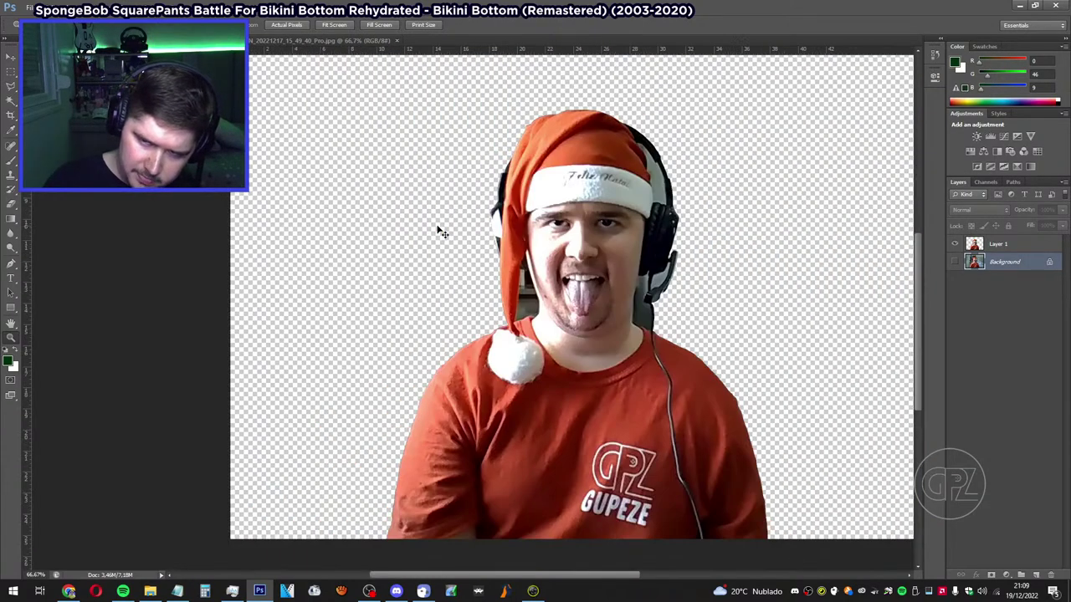
alt+click(438, 228)
click(439, 229)
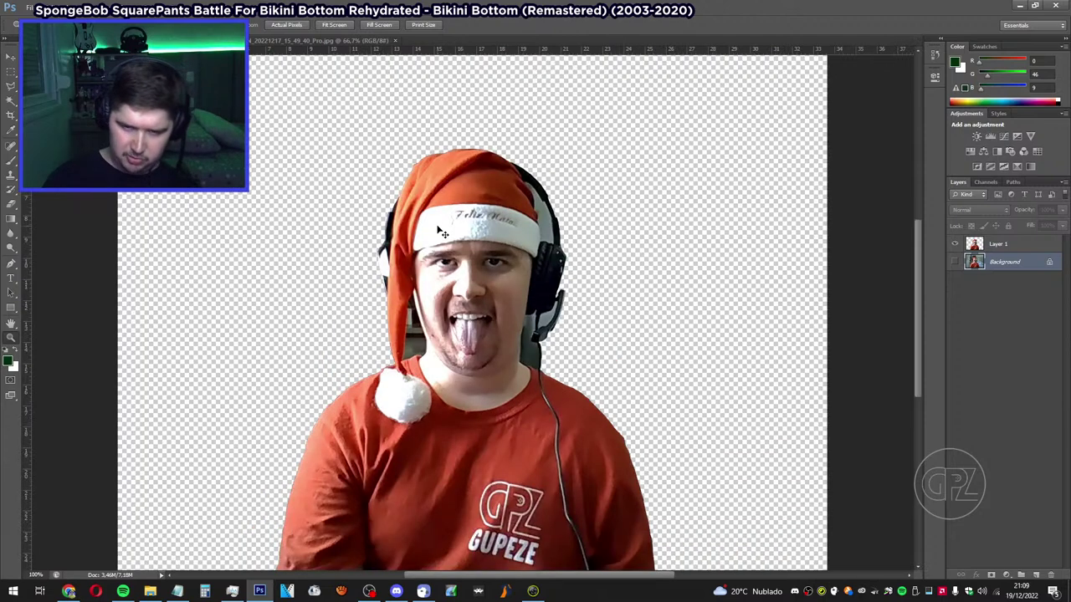
alt+click(437, 226)
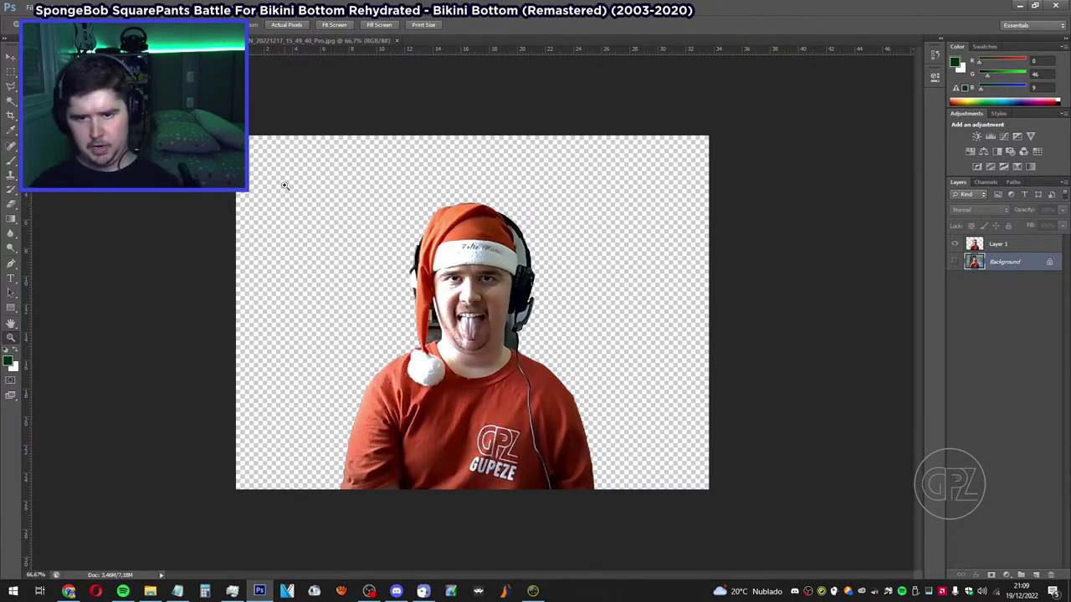
Magnify the gray gap beside the hat's left edge to 600% and pick the Lasso tool.
click(450, 321)
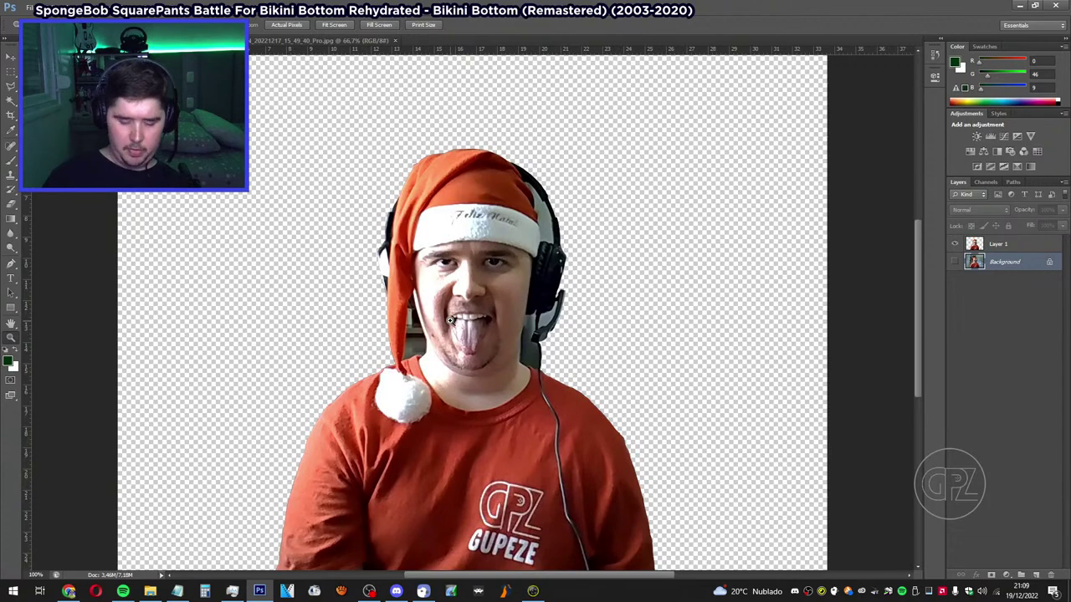
alt+click(450, 321)
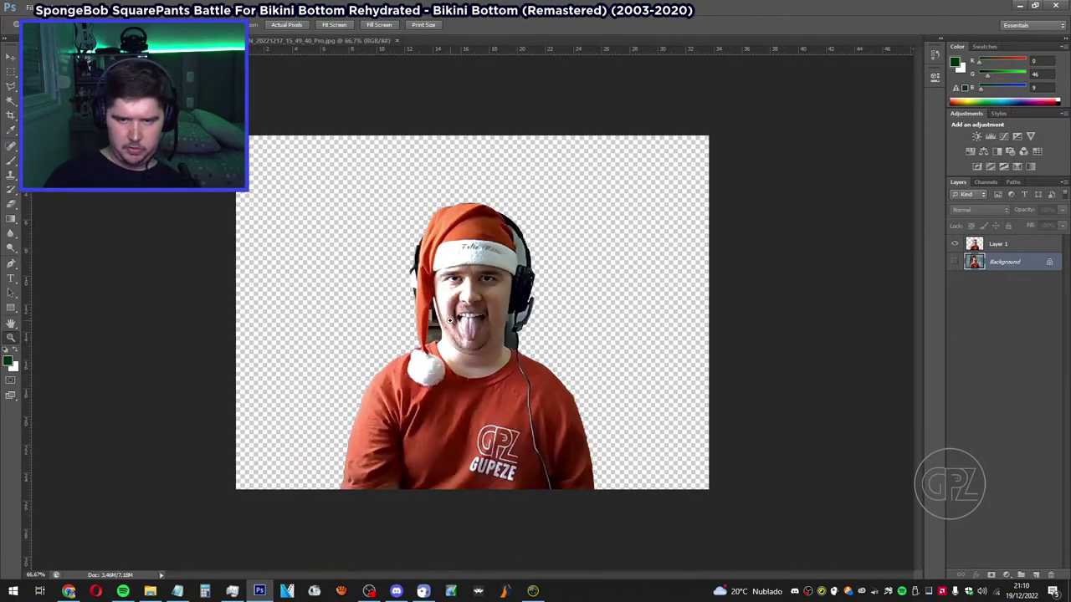
click(450, 321)
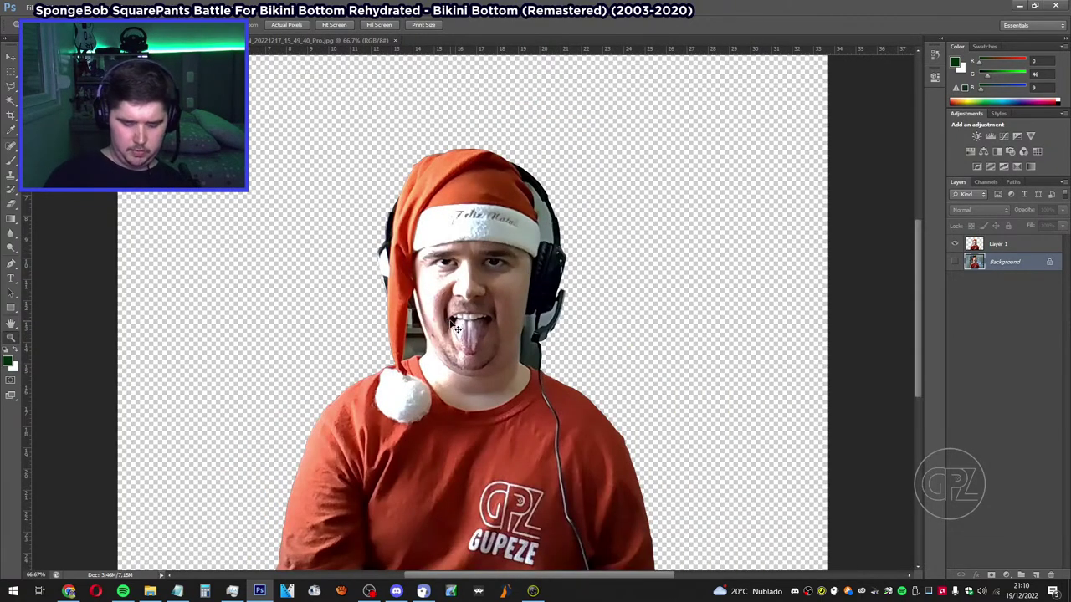
alt+click(450, 322)
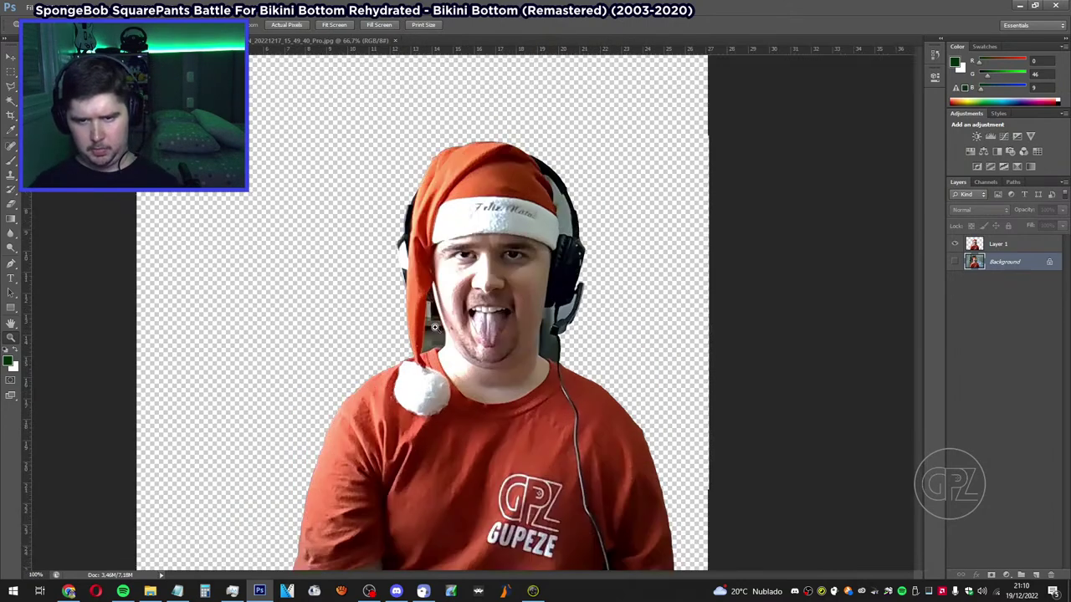
click(433, 324)
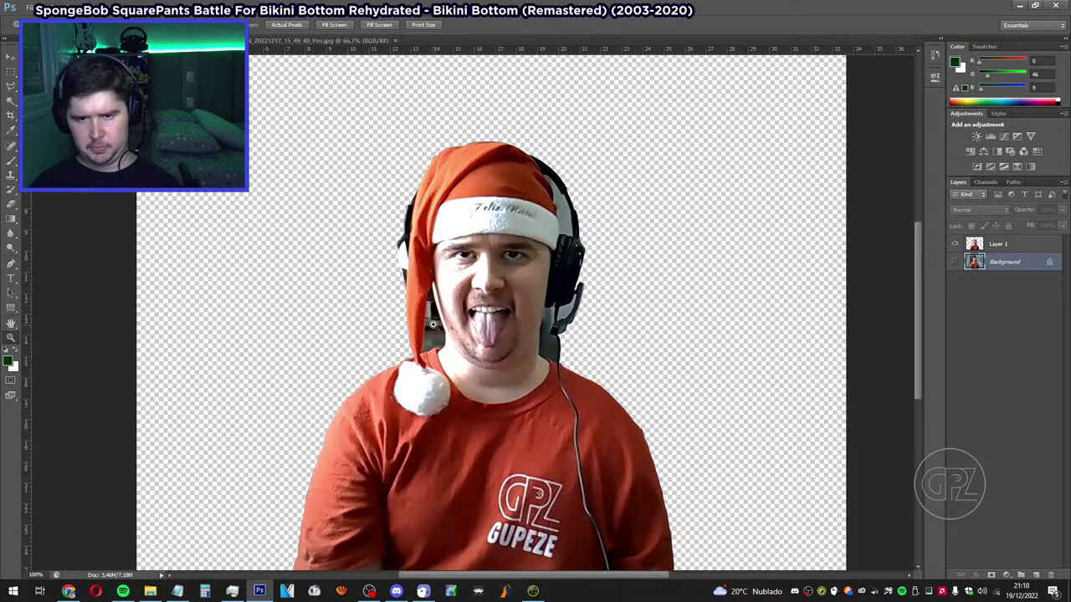
click(428, 318)
click(406, 284)
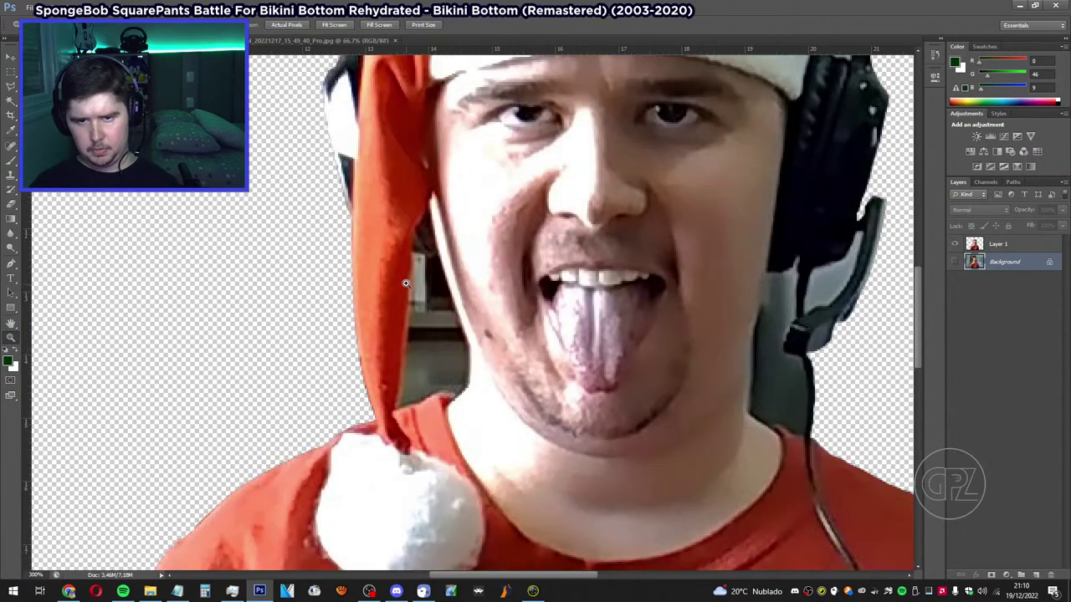
click(405, 276)
click(444, 201)
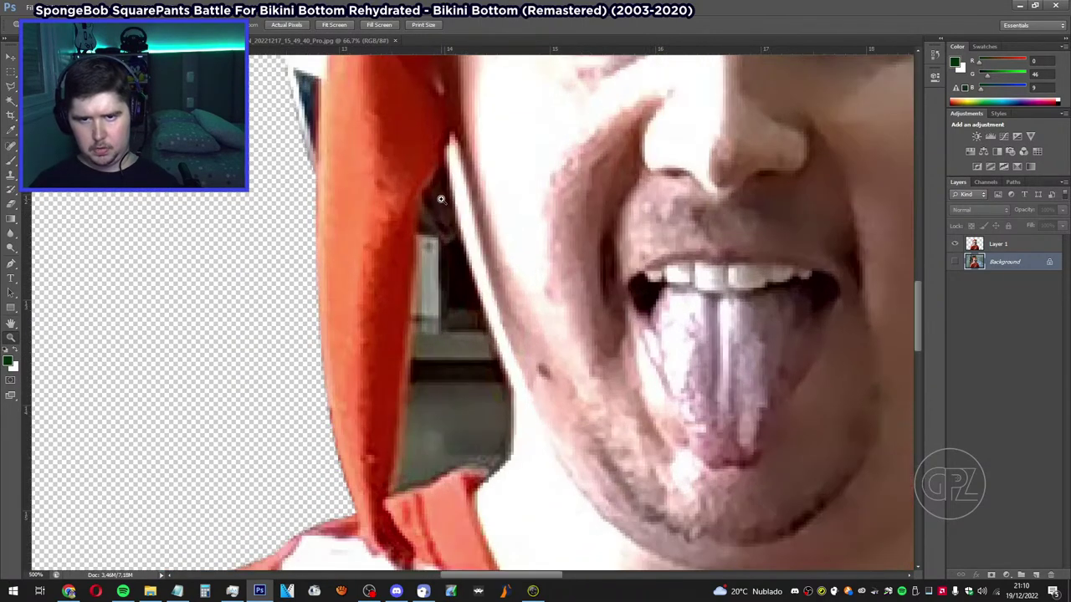
click(440, 199)
scroll(217, 159, down, 1)
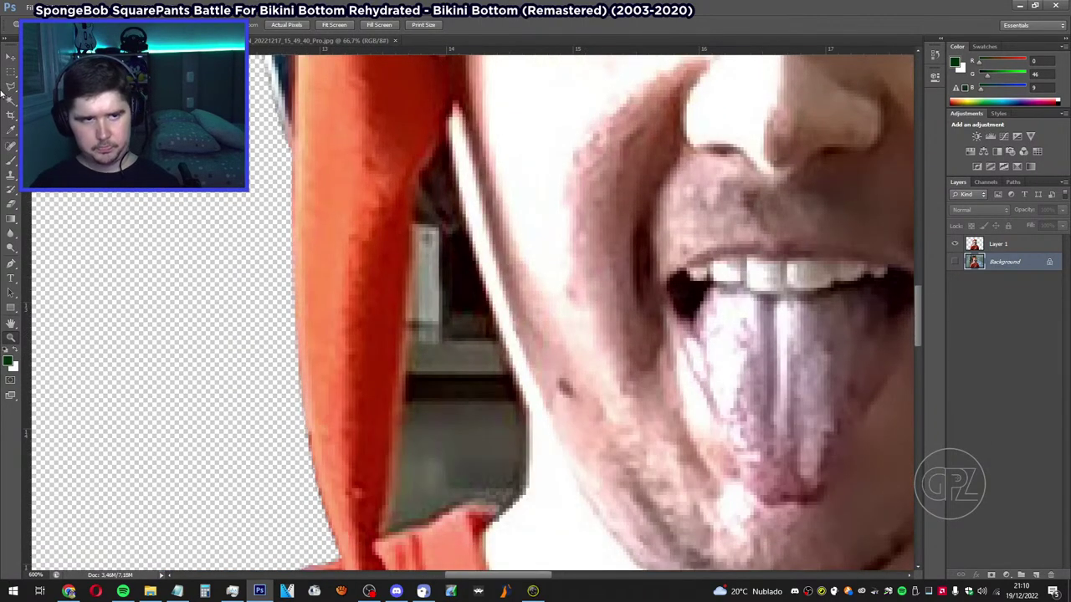
click(10, 86)
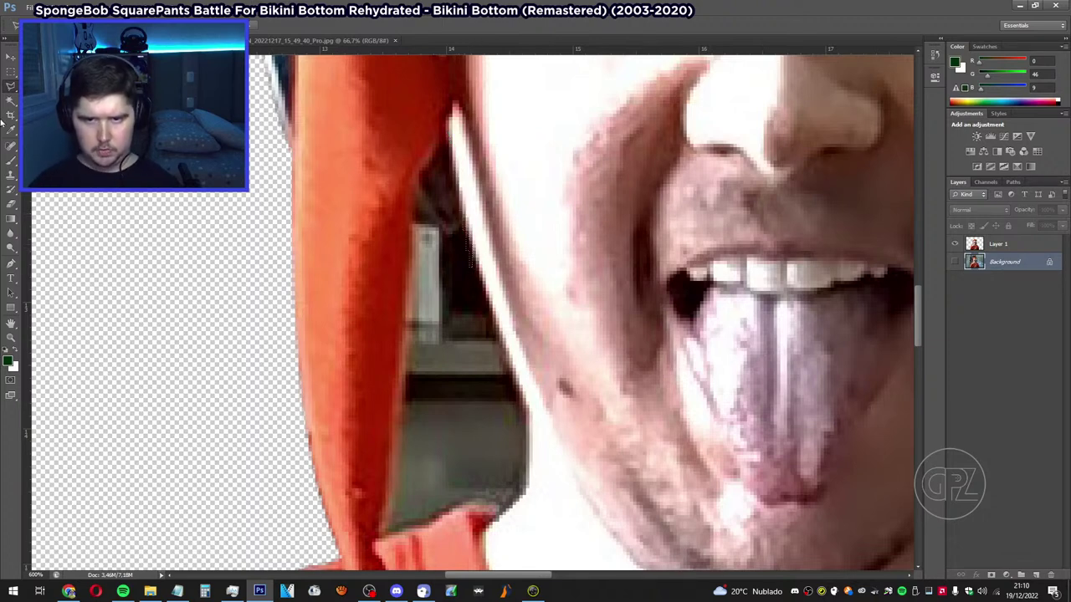
Deselect via the Magic Wand's context menu, try a lasso beside the face, and deselect again.
key(w)
right_click(436, 159)
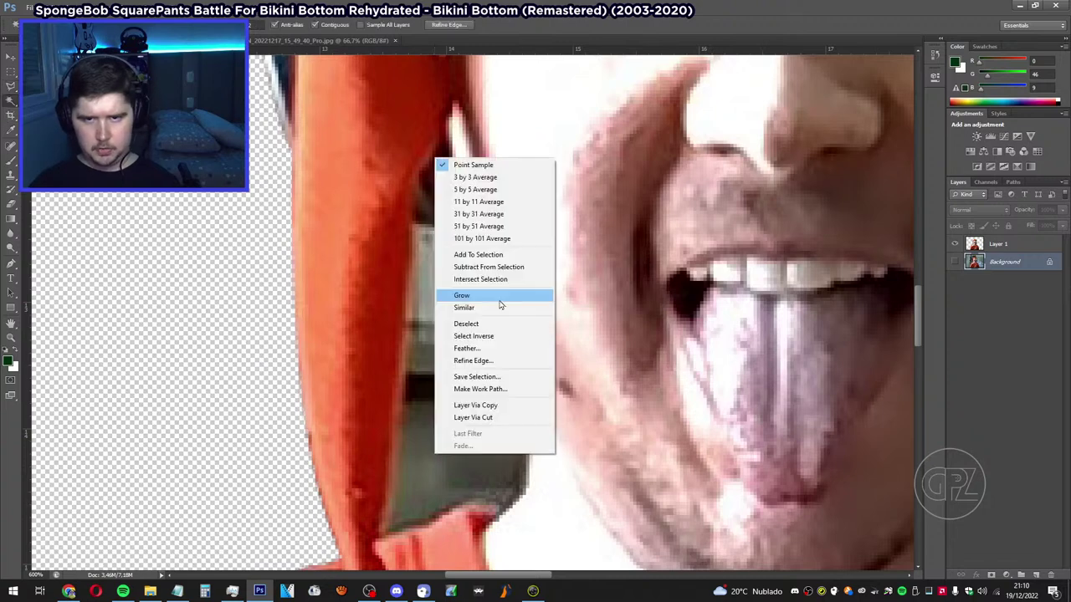
click(481, 321)
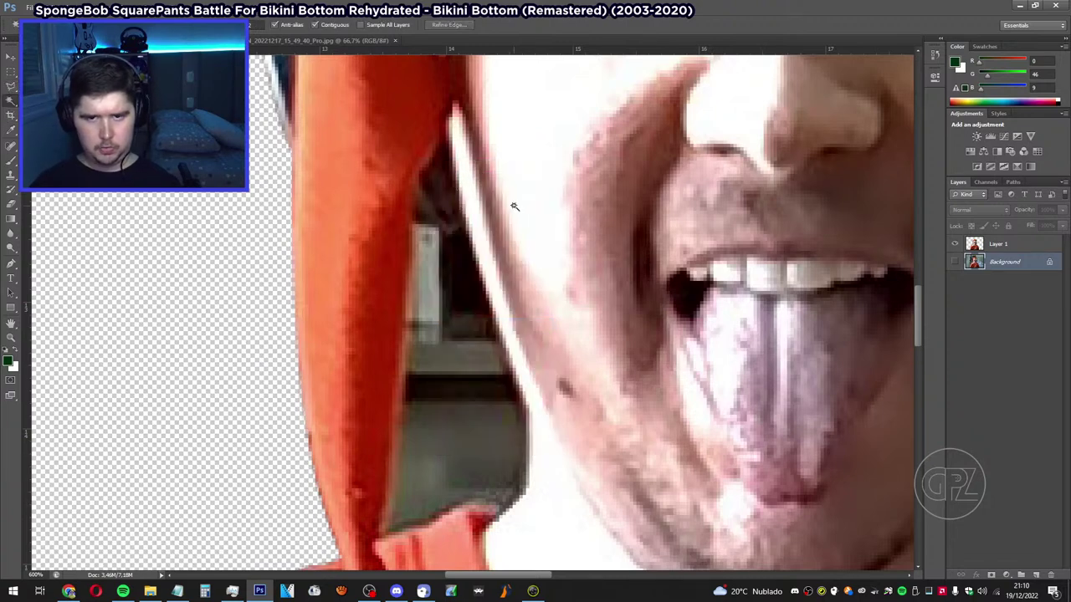
click(12, 88)
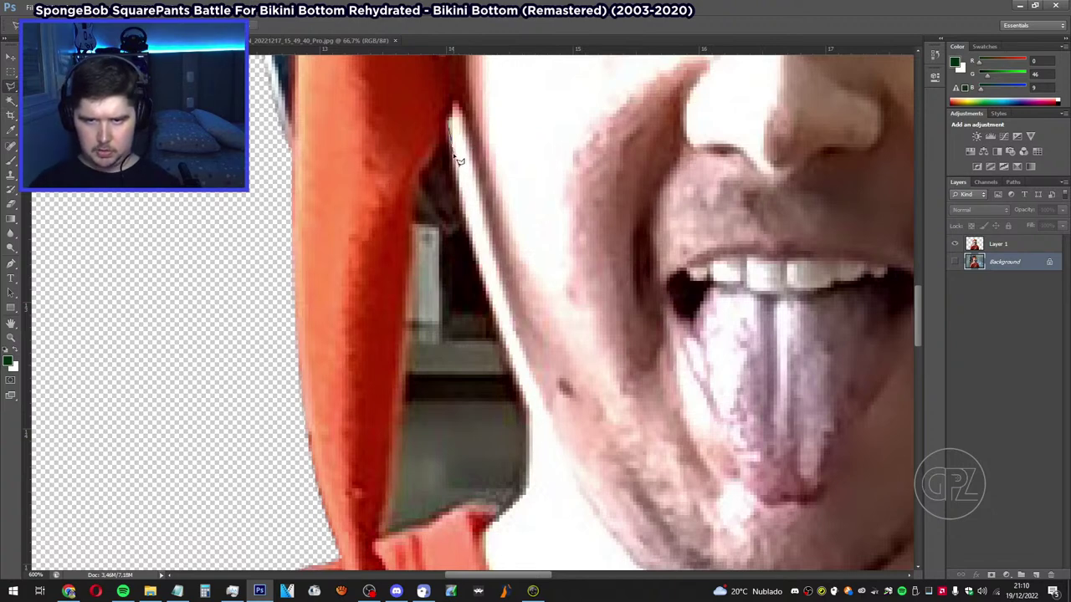
mouse_move(459, 160)
mouse_down()
mouse_move(472, 255)
mouse_move(500, 321)
mouse_up()
click(11, 100)
right_click(430, 161)
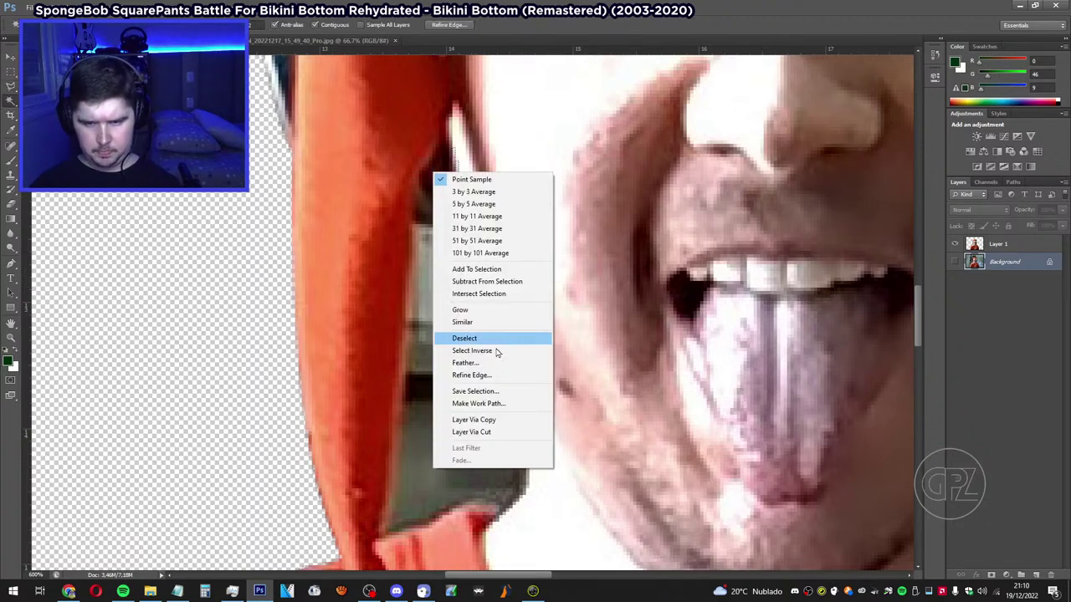
click(465, 338)
Lasso the gray leftover between the hat's tail and the cheek.
key(l)
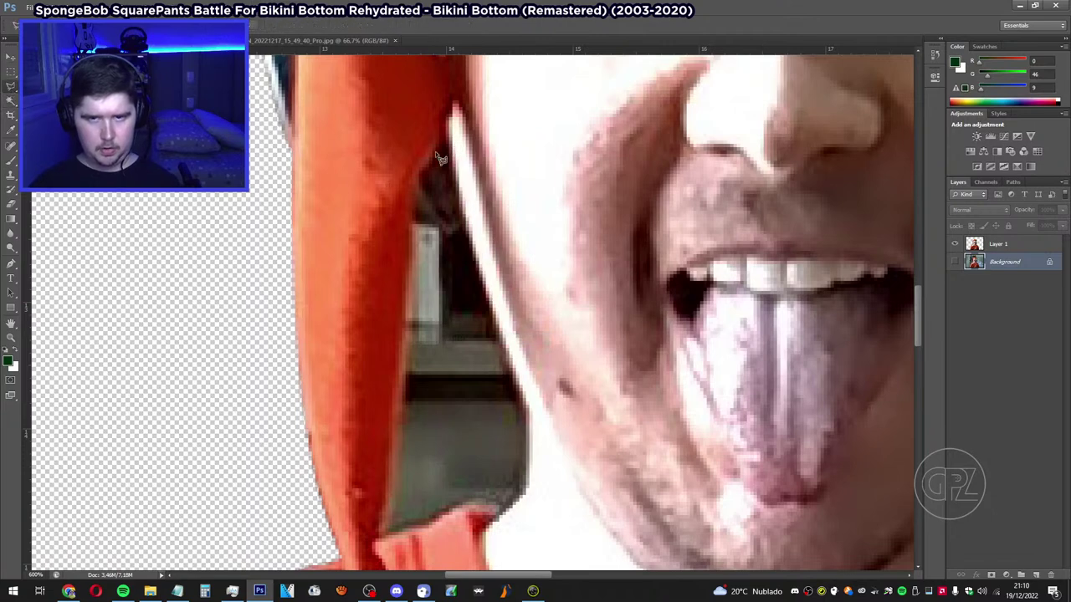
mouse_move(452, 123)
mouse_down()
mouse_move(461, 236)
mouse_move(471, 234)
mouse_move(523, 390)
mouse_move(520, 418)
mouse_move(531, 404)
mouse_move(530, 512)
mouse_move(530, 304)
mouse_move(529, 342)
mouse_move(504, 370)
mouse_move(483, 358)
mouse_move(398, 404)
mouse_up()
scroll(393, 383, up, 1)
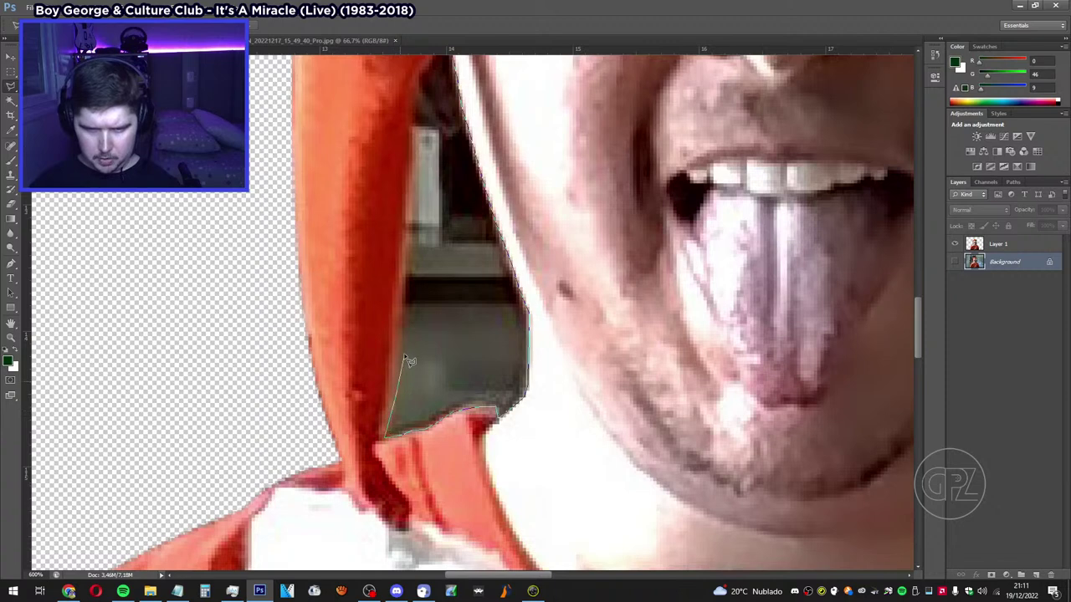
mouse_move(408, 360)
mouse_down()
mouse_move(411, 15)
mouse_move(420, 401)
mouse_move(410, 379)
mouse_move(431, 249)
mouse_up()
scroll(411, 169, up, 3)
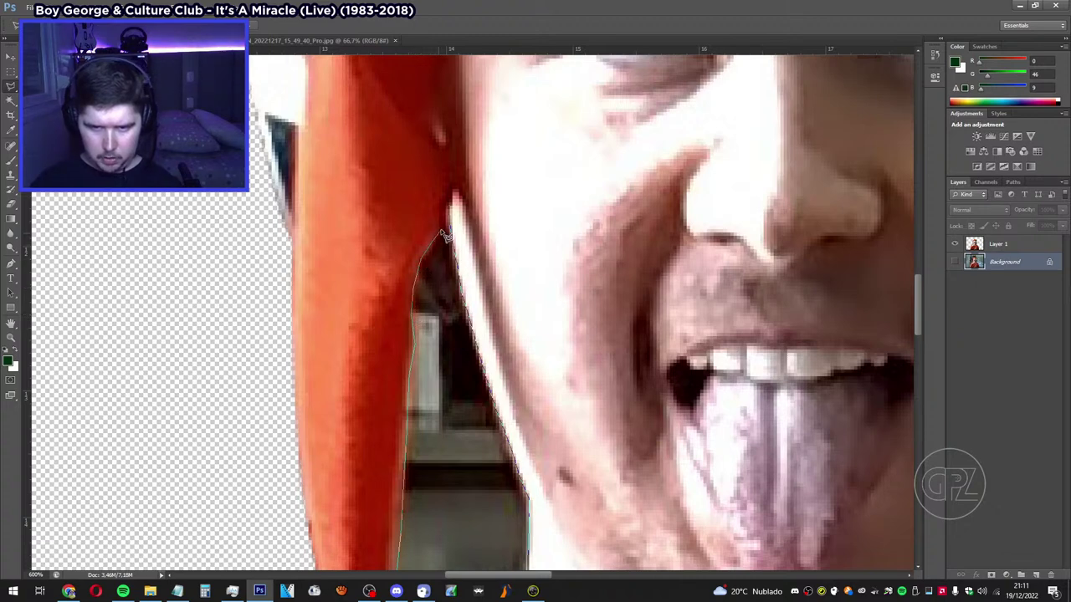
scroll(573, 313, down, 2)
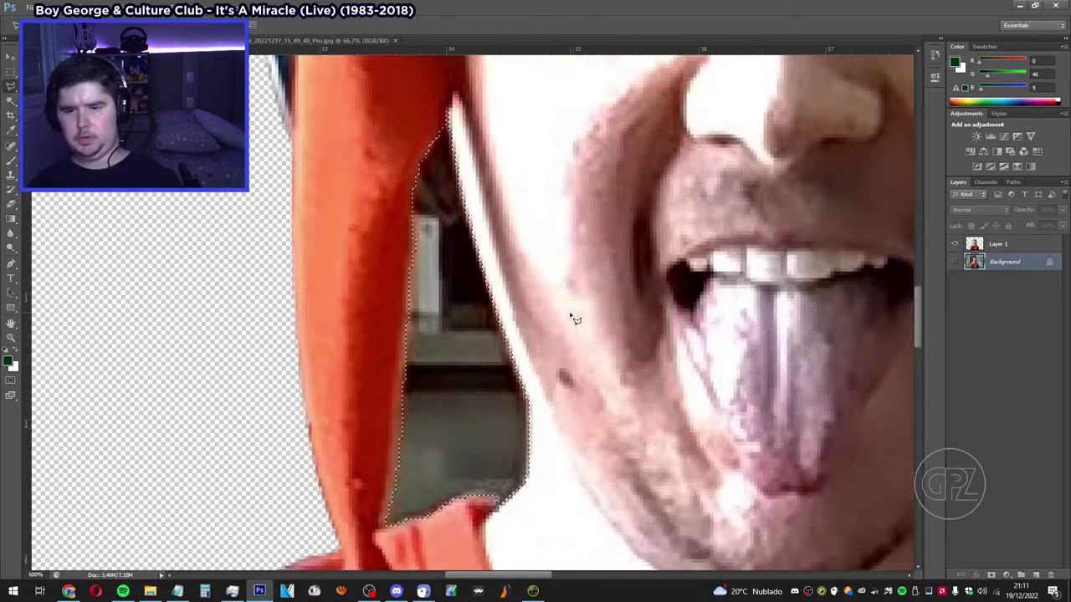
On Layer 1, clear the selected gray patch, then Deselect from the Magic Wand's context menu.
click(1031, 249)
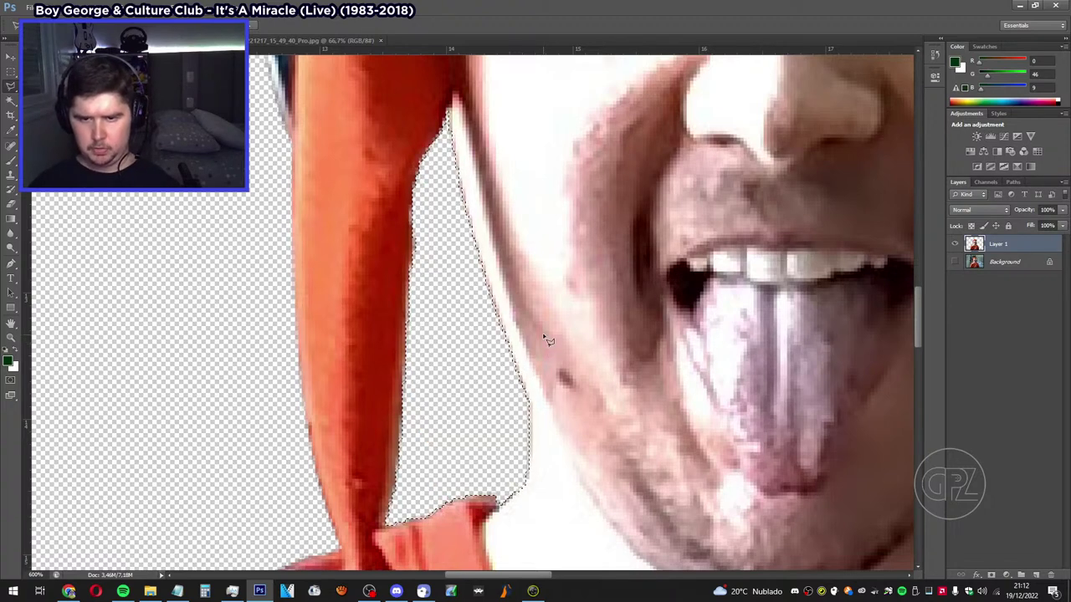
key(w)
right_click(445, 270)
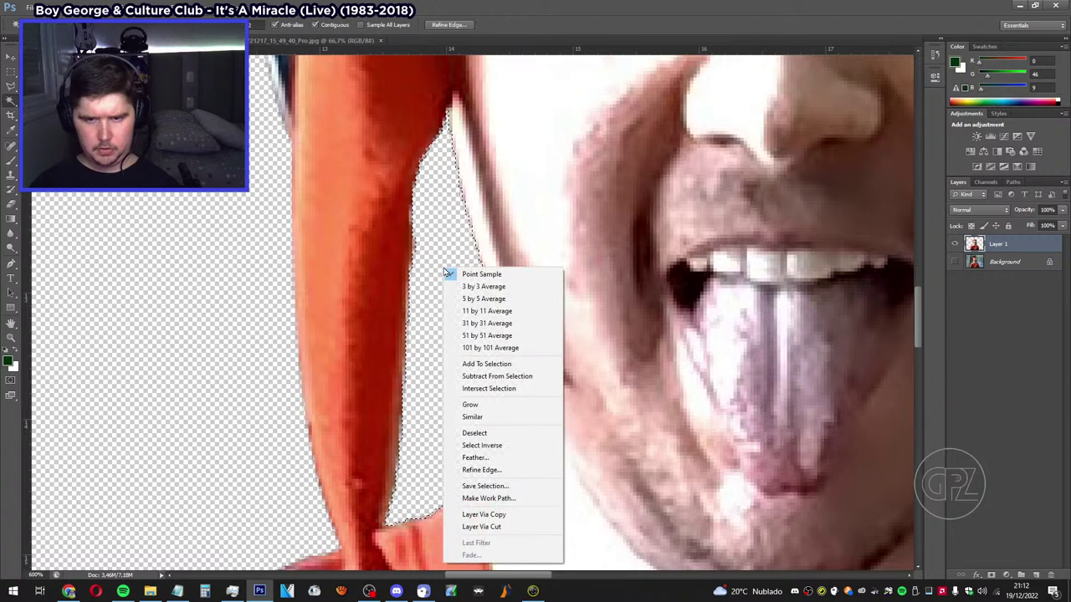
click(492, 434)
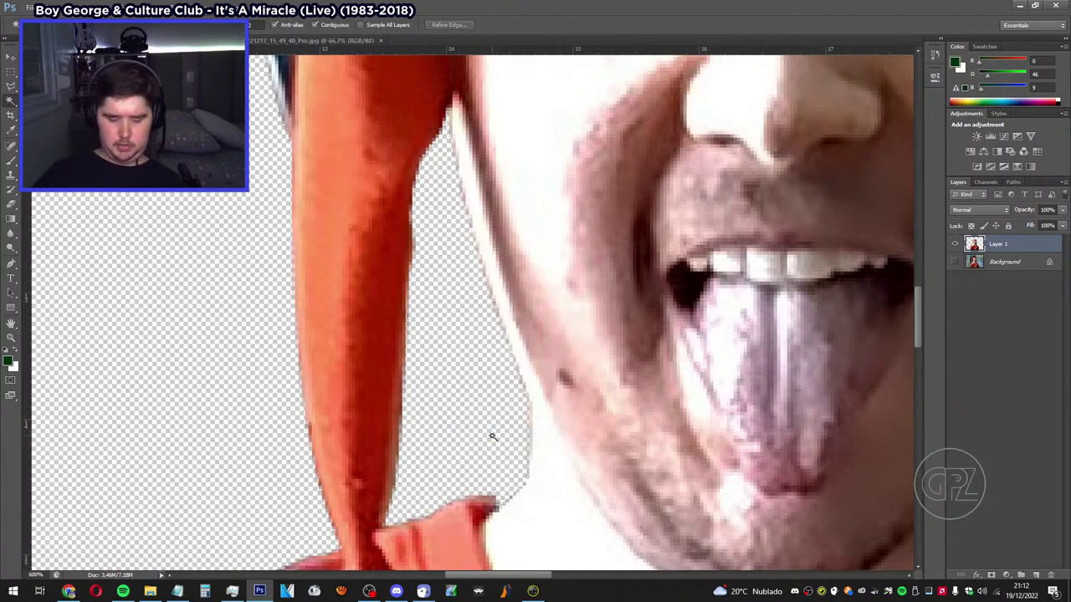
Zoom out to the whole figure, then zoom closely on the grey sliver between hat and headphone band.
scroll(492, 435, down, 2)
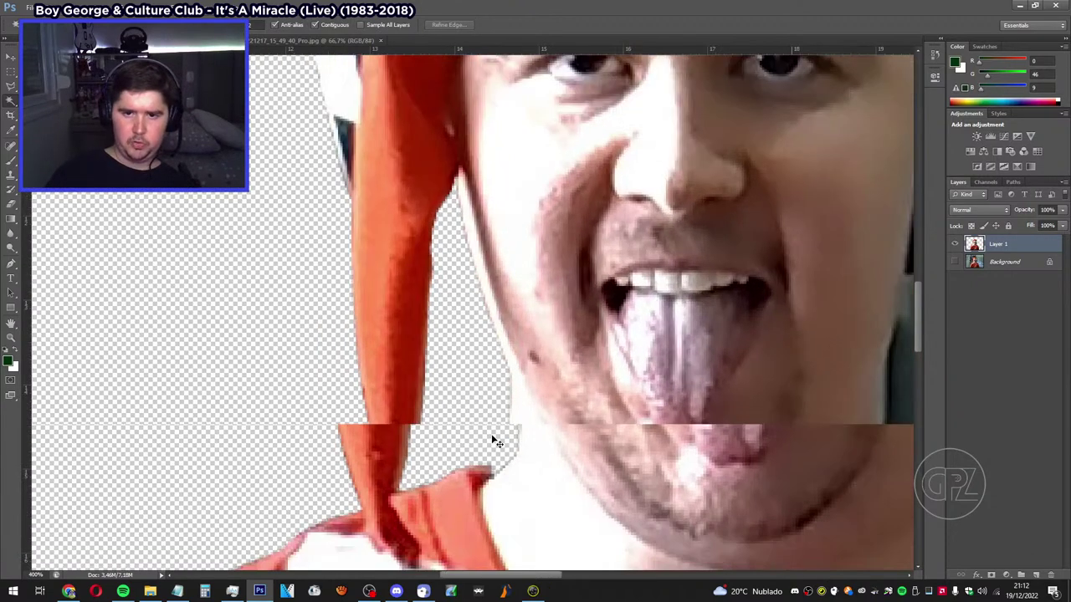
scroll(493, 440, down, 3)
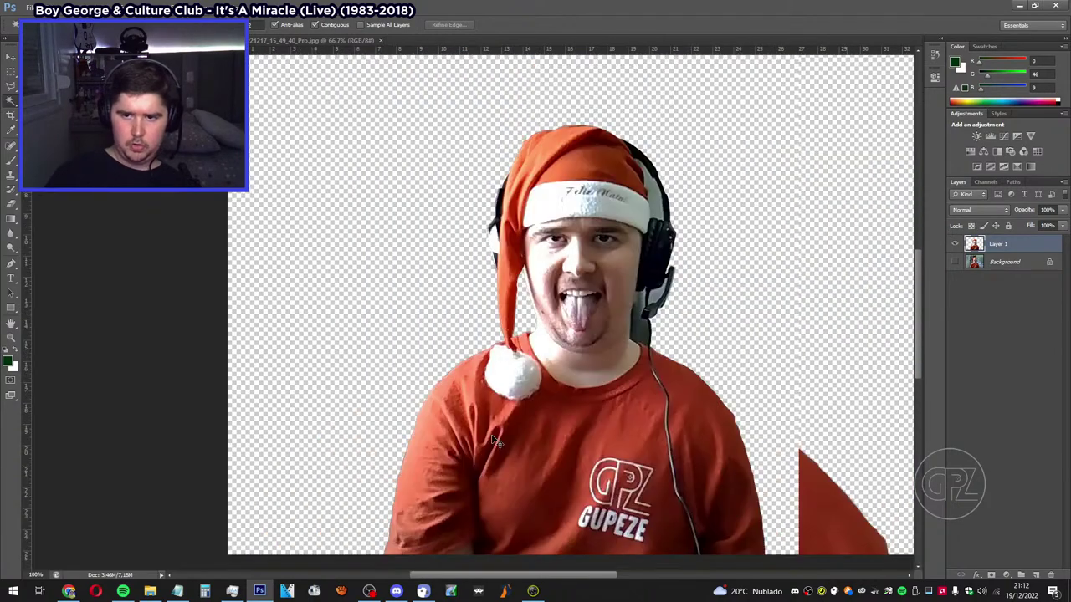
scroll(494, 442, down, 1)
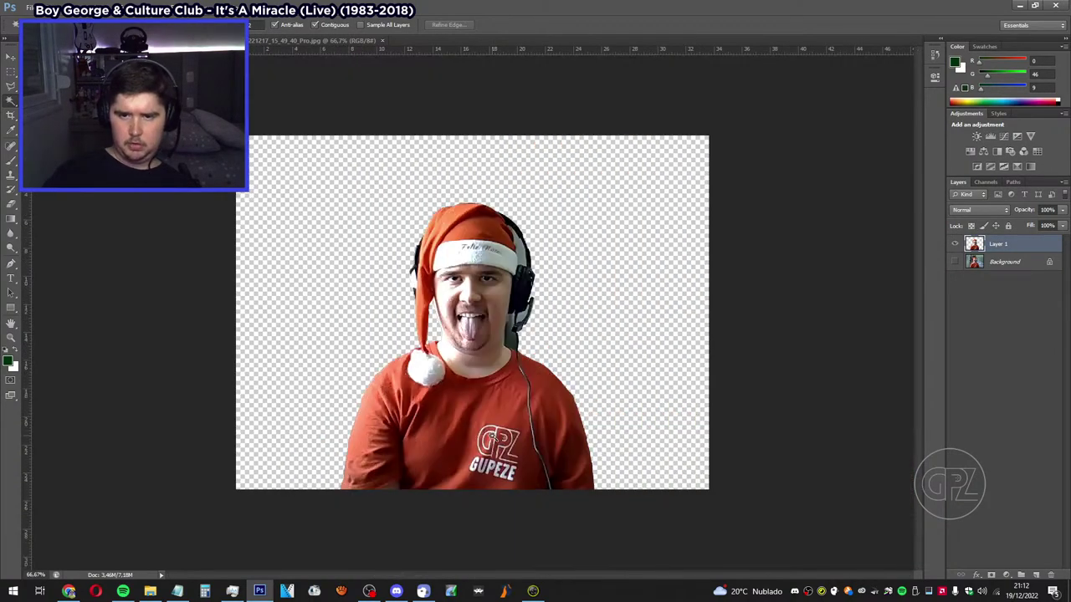
click(11, 339)
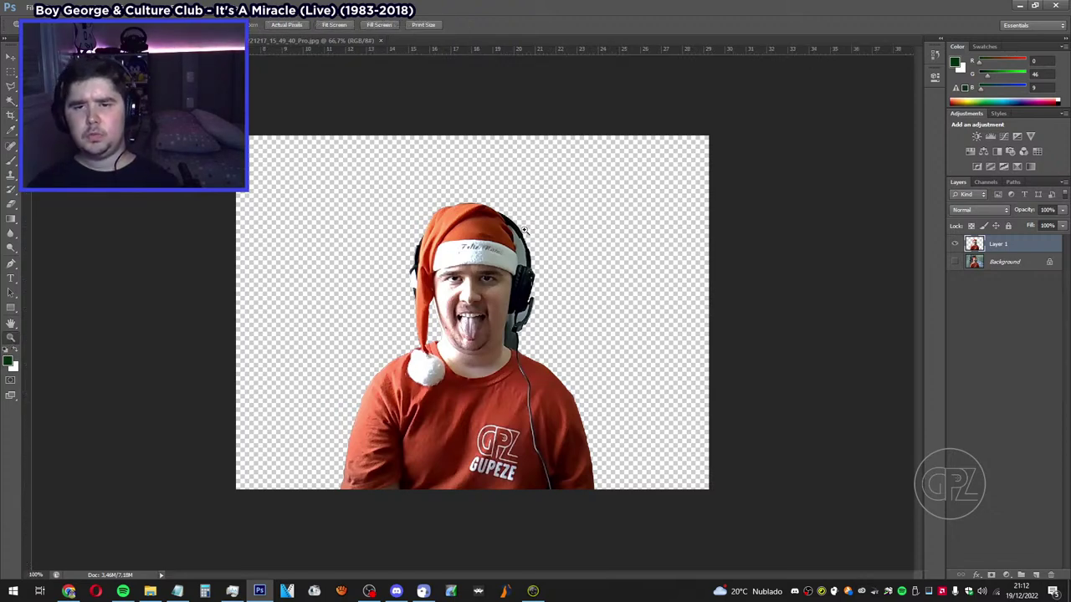
click(524, 230)
click(517, 239)
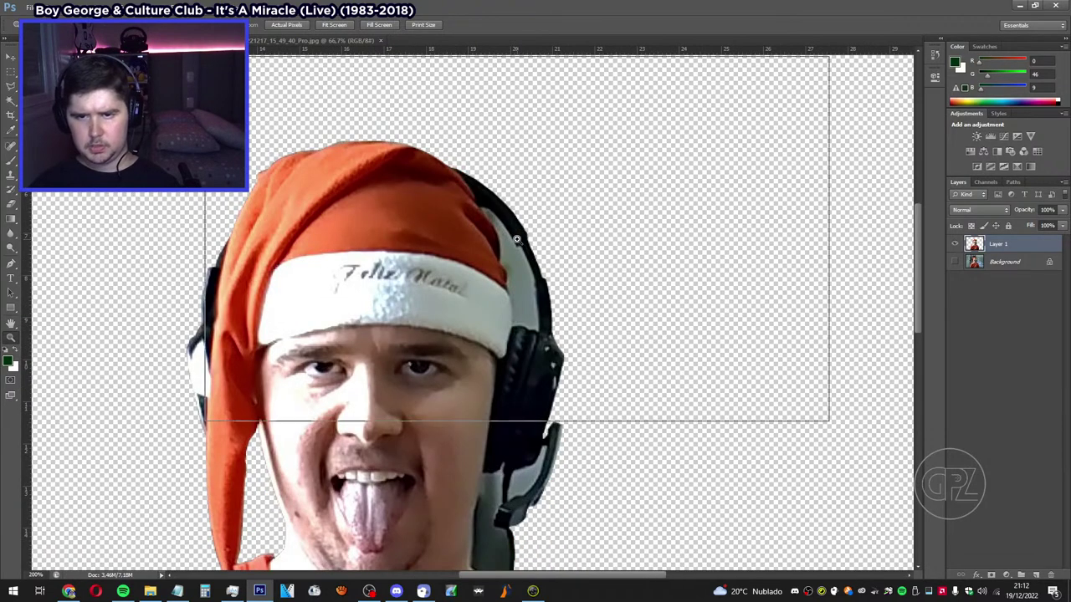
click(496, 216)
click(494, 214)
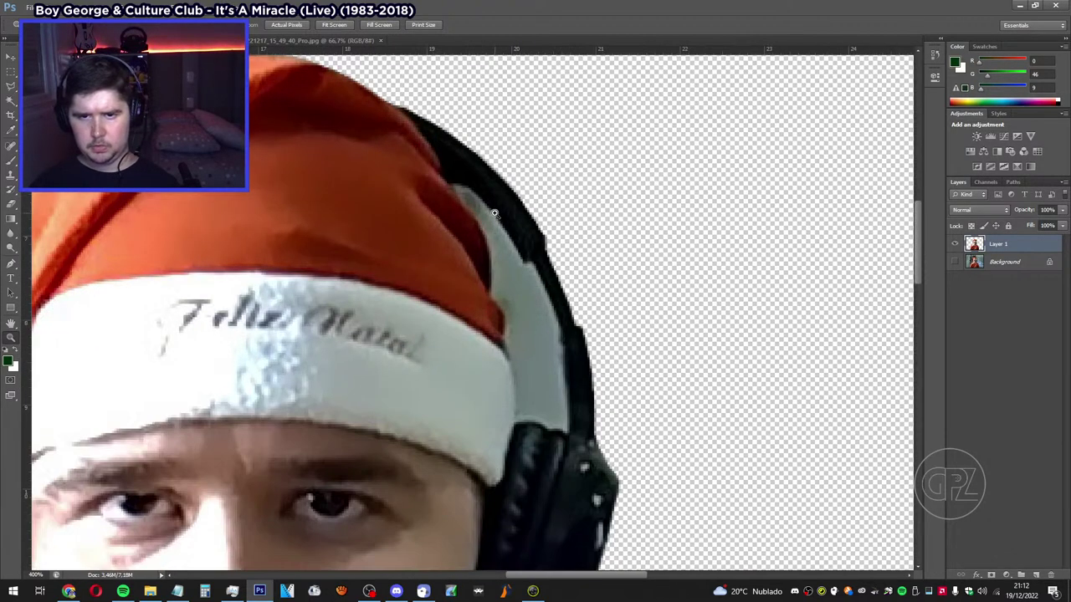
click(494, 213)
click(495, 214)
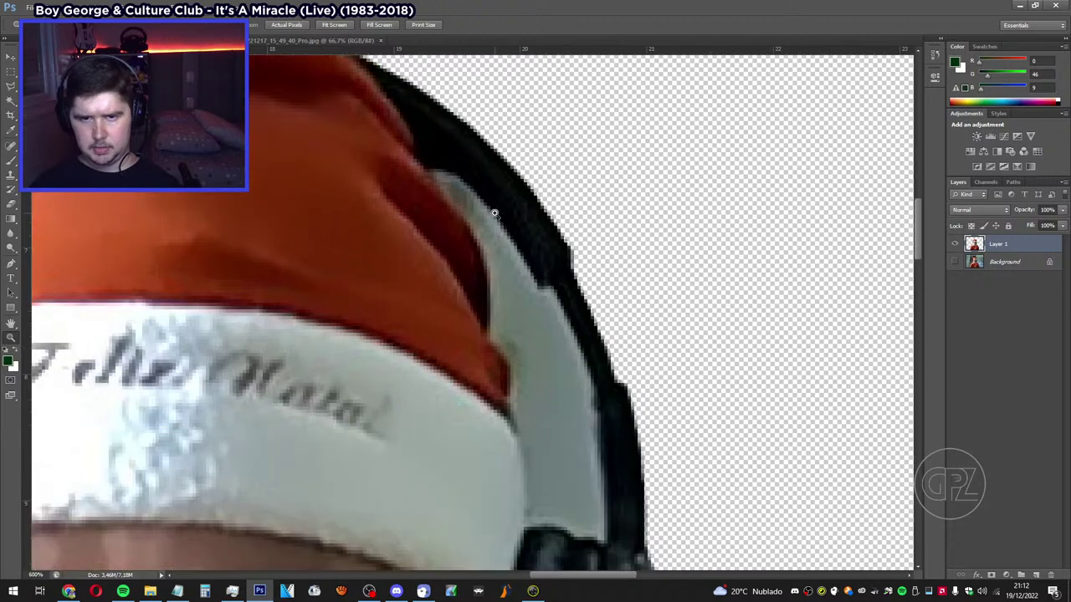
click(526, 200)
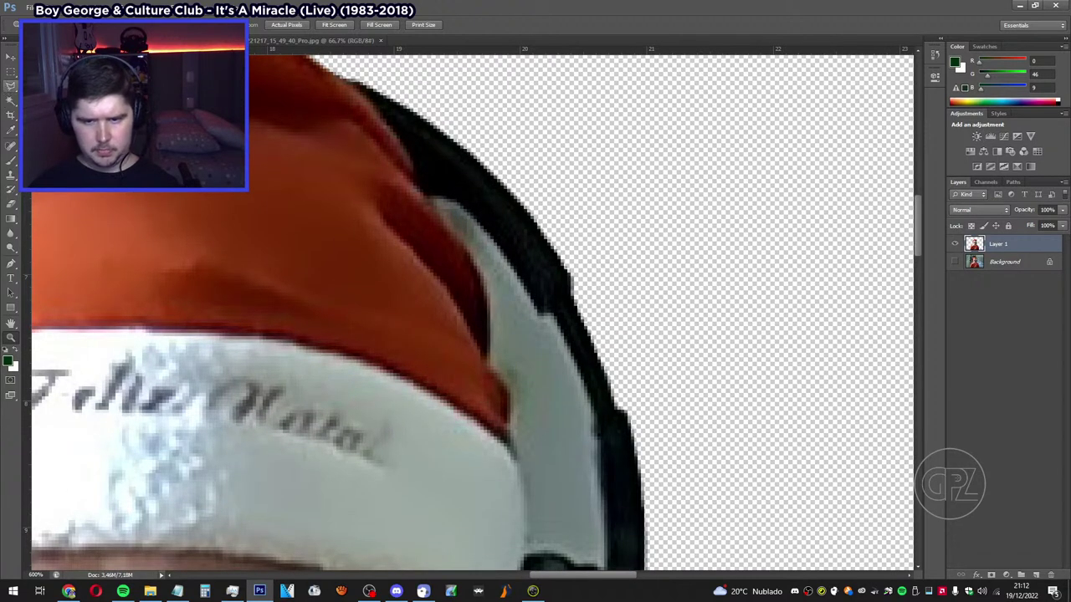
scroll(686, 294, down, 1)
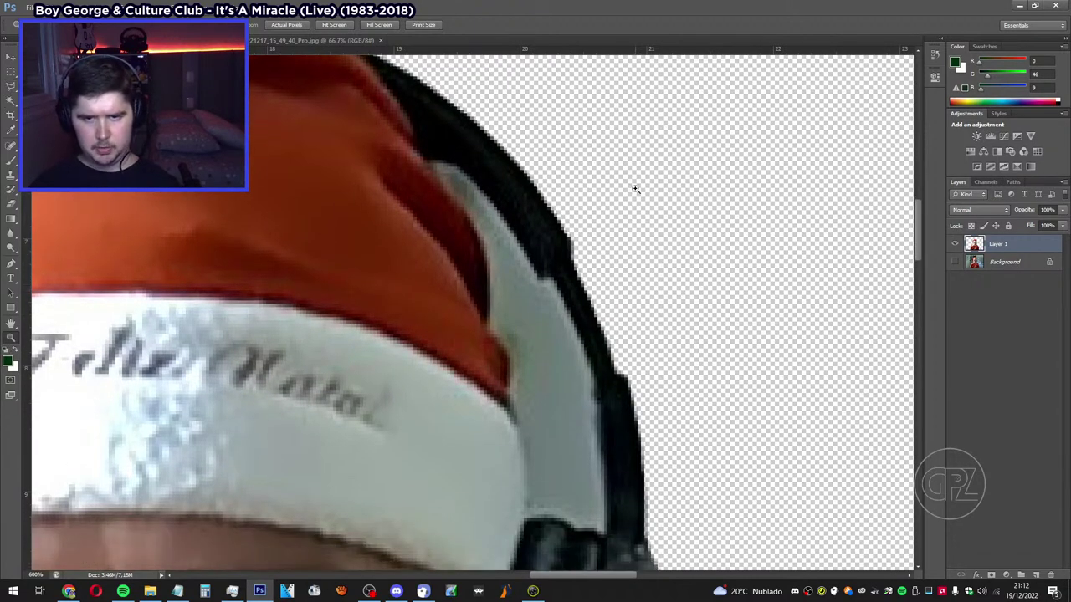
Lasso down the hat's right edge and along the headphone band's lower edge.
click(598, 198)
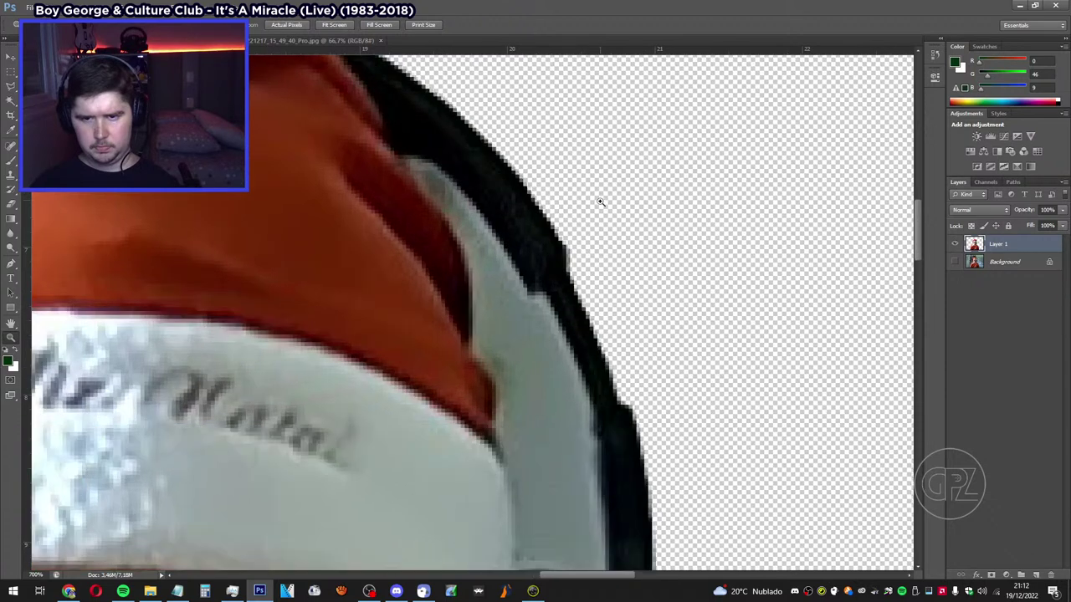
click(10, 86)
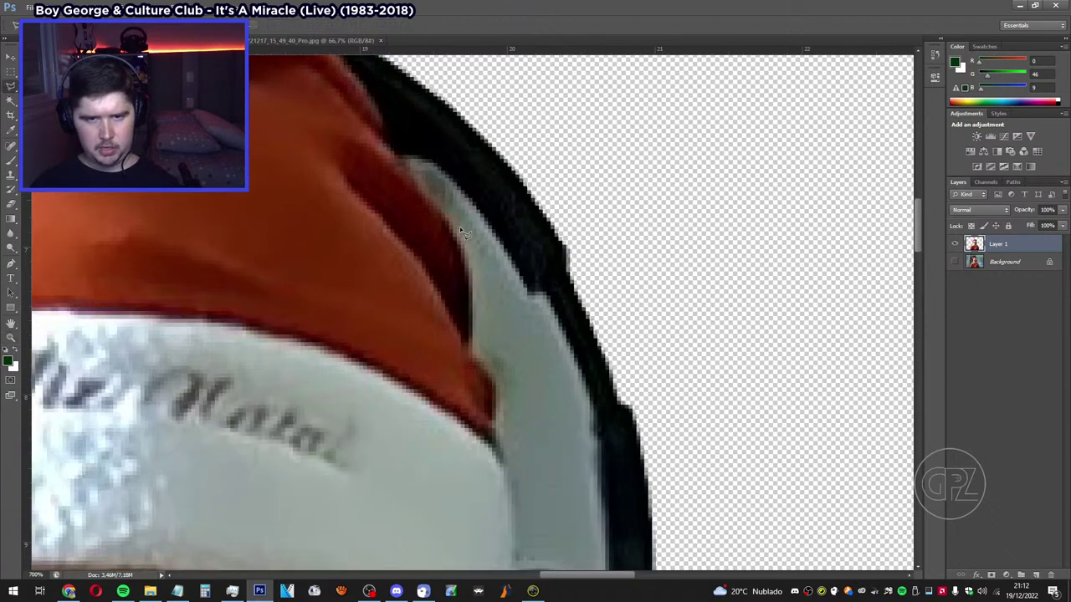
click(406, 160)
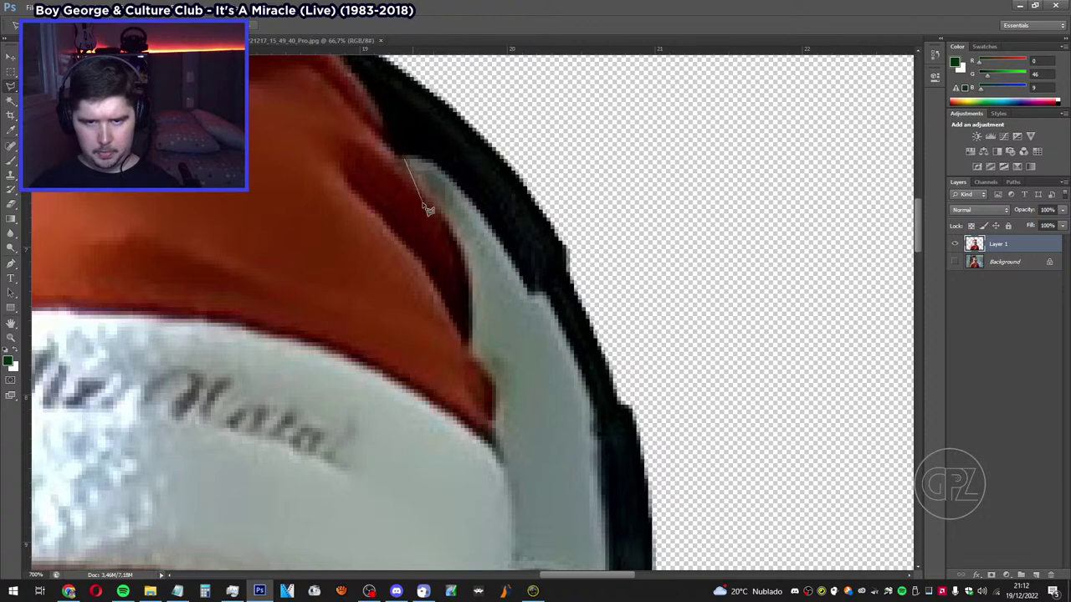
mouse_move(435, 214)
mouse_down()
mouse_move(469, 244)
mouse_move(471, 352)
mouse_move(466, 343)
mouse_move(497, 456)
mouse_move(490, 264)
mouse_move(473, 199)
mouse_move(489, 214)
mouse_move(489, 244)
mouse_move(497, 228)
mouse_move(491, 298)
mouse_move(514, 282)
mouse_move(497, 292)
mouse_move(508, 314)
mouse_move(524, 281)
mouse_move(513, 283)
mouse_move(514, 339)
mouse_up()
scroll(473, 354, down, 5)
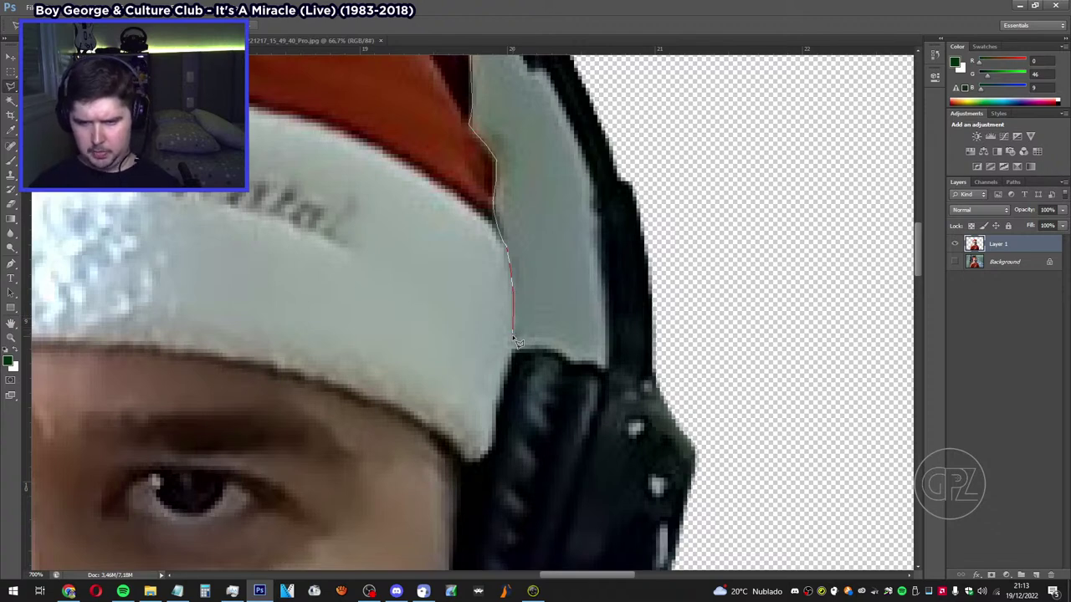
drag(514, 339, 514, 353)
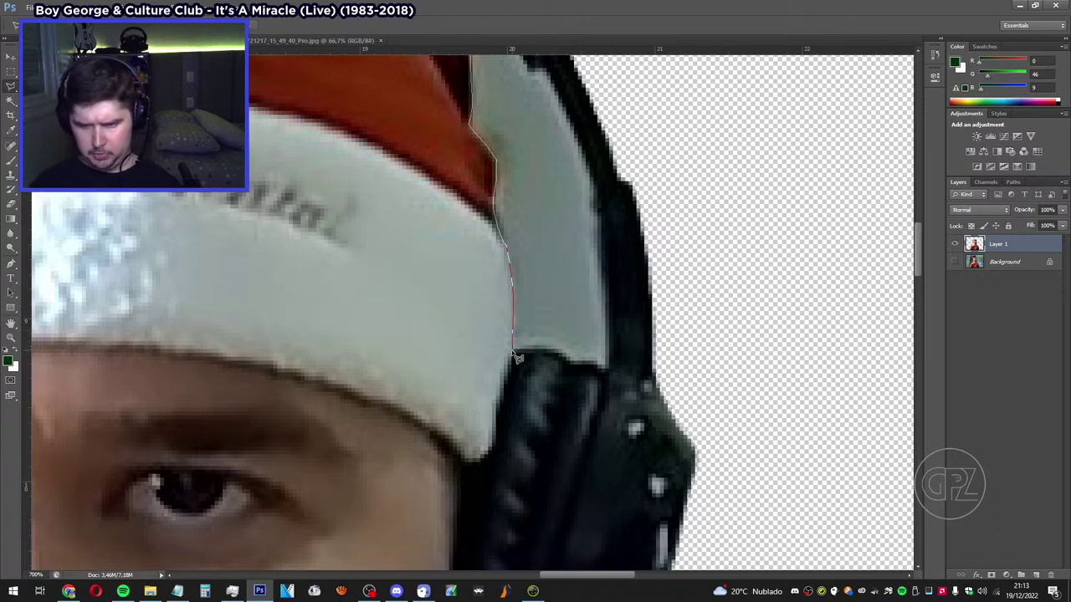
drag(516, 357, 541, 354)
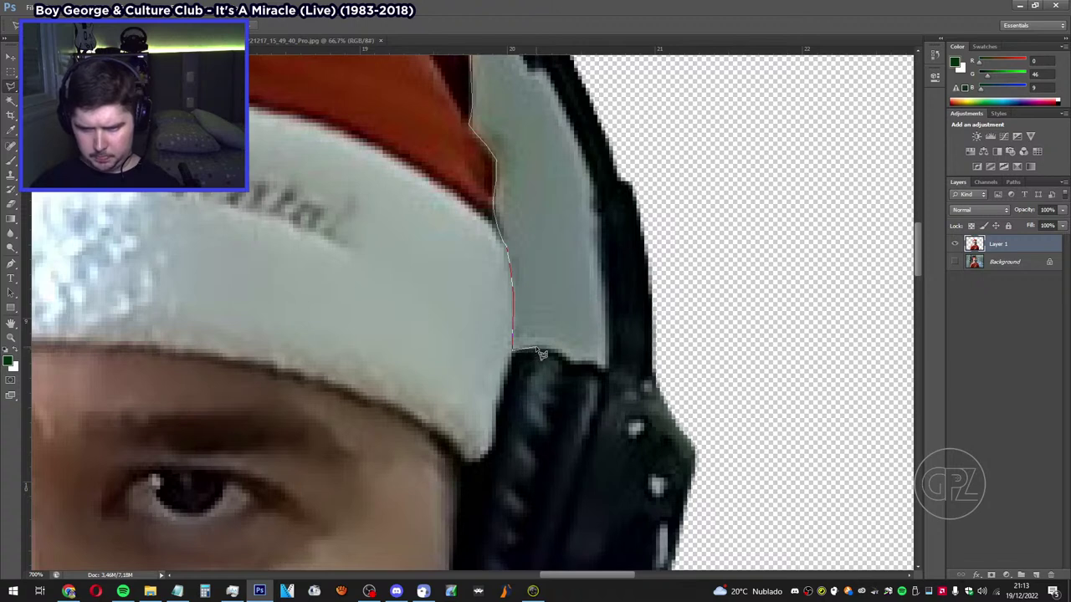
drag(541, 353, 567, 360)
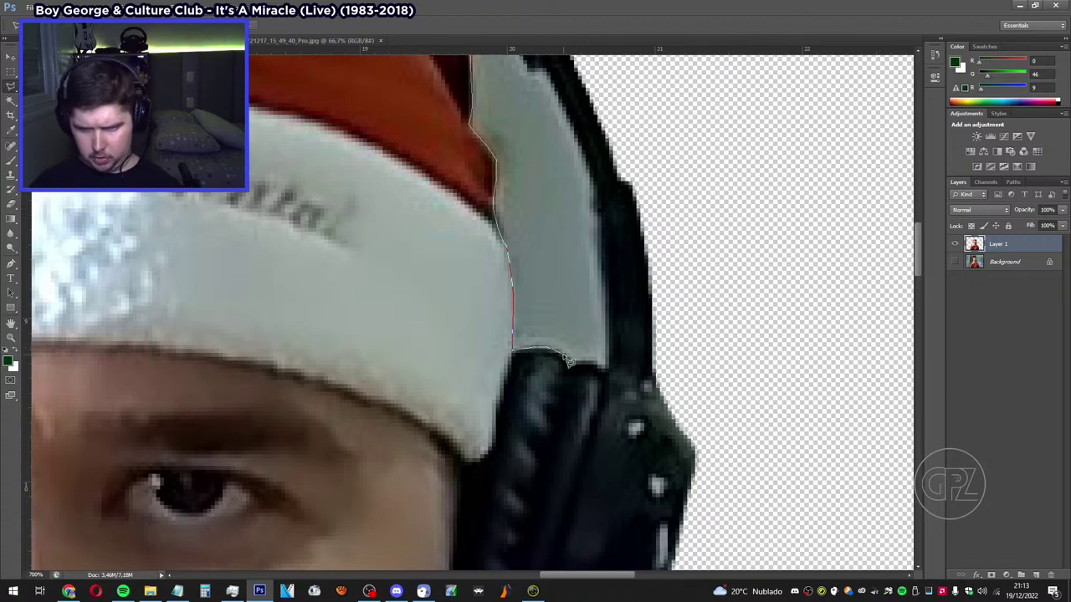
drag(567, 359, 588, 371)
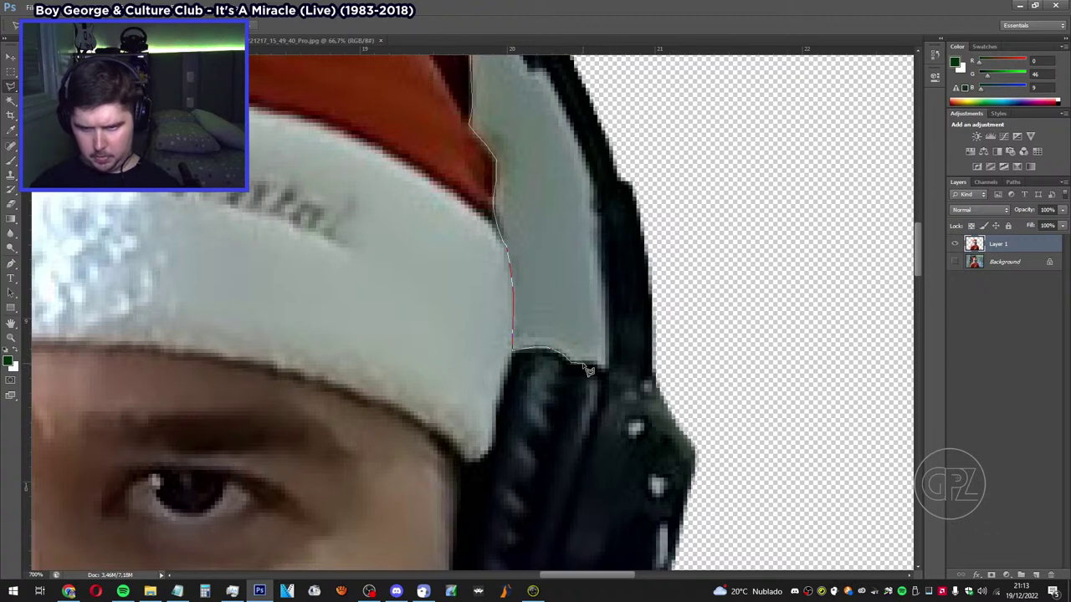
drag(588, 371, 609, 373)
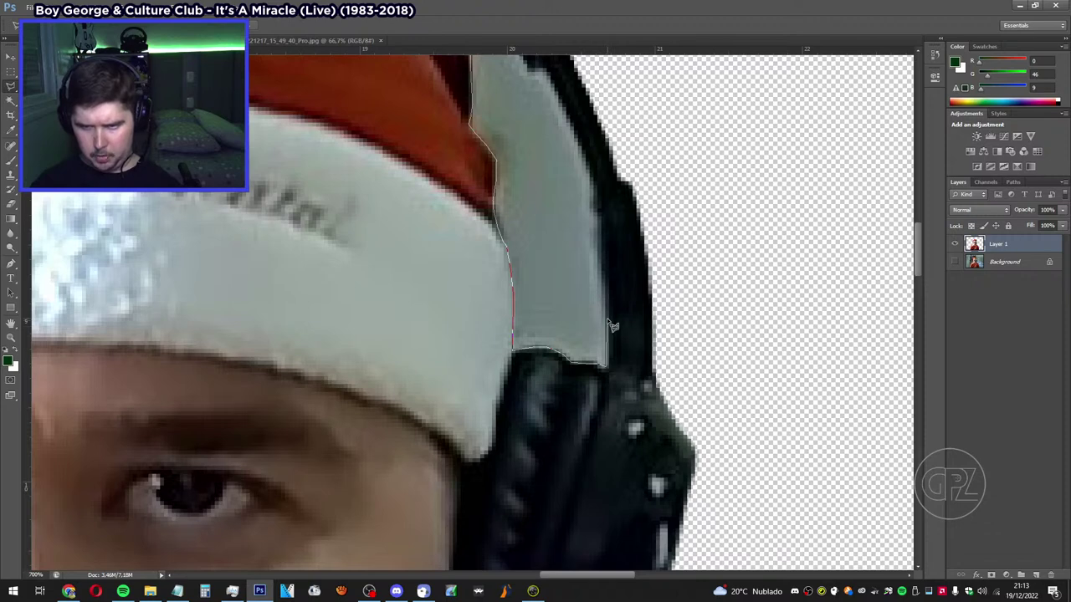
Trace back up the headphone edge to close the outline around the grey sliver.
drag(612, 374, 600, 230)
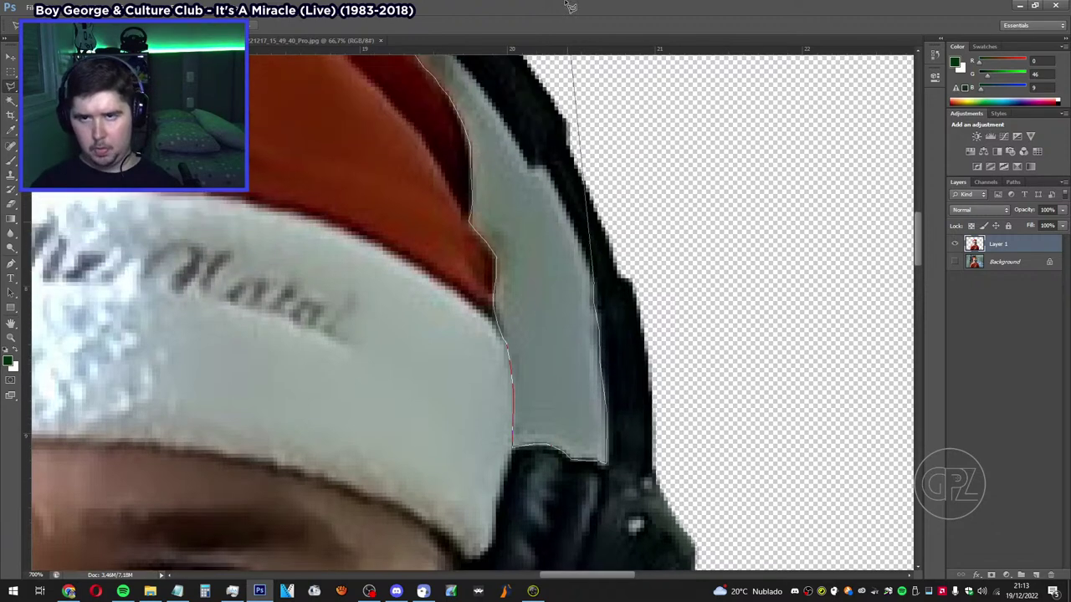
drag(599, 211, 572, 328)
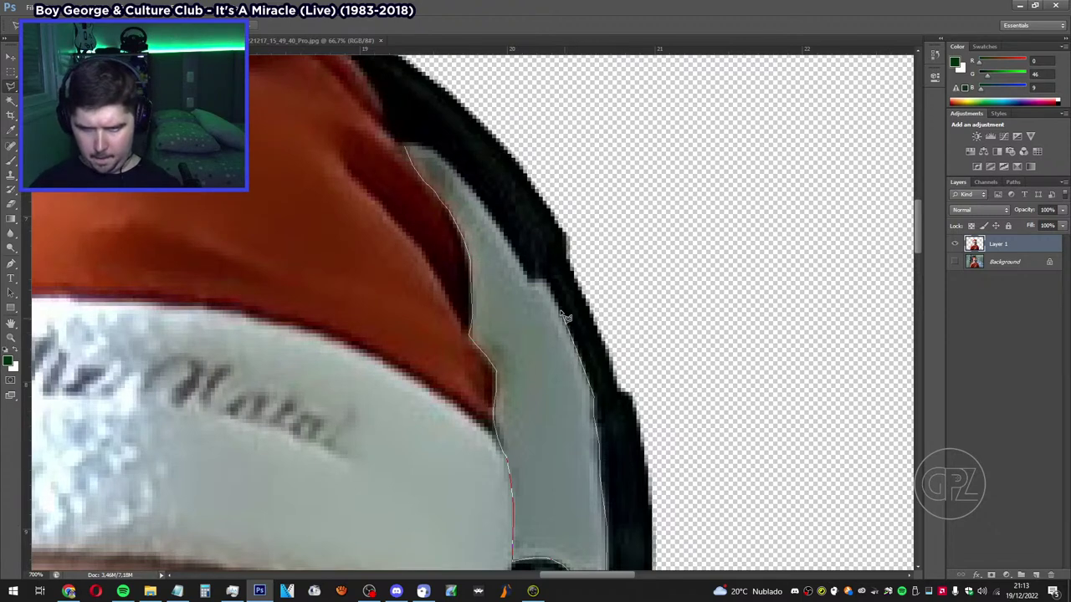
drag(572, 328, 564, 311)
drag(563, 312, 546, 286)
drag(545, 286, 518, 258)
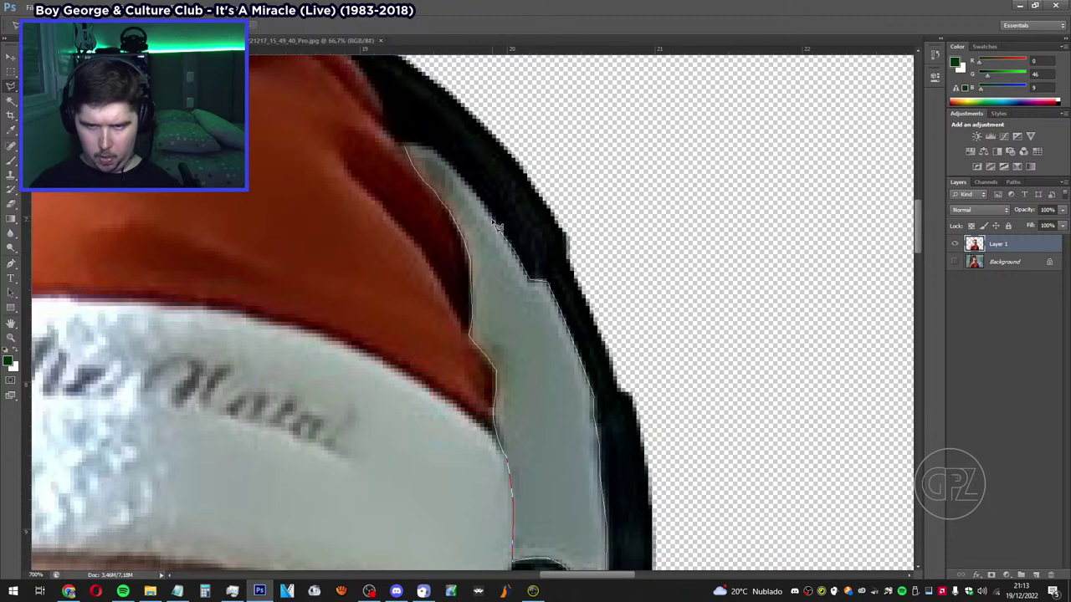
drag(518, 258, 471, 191)
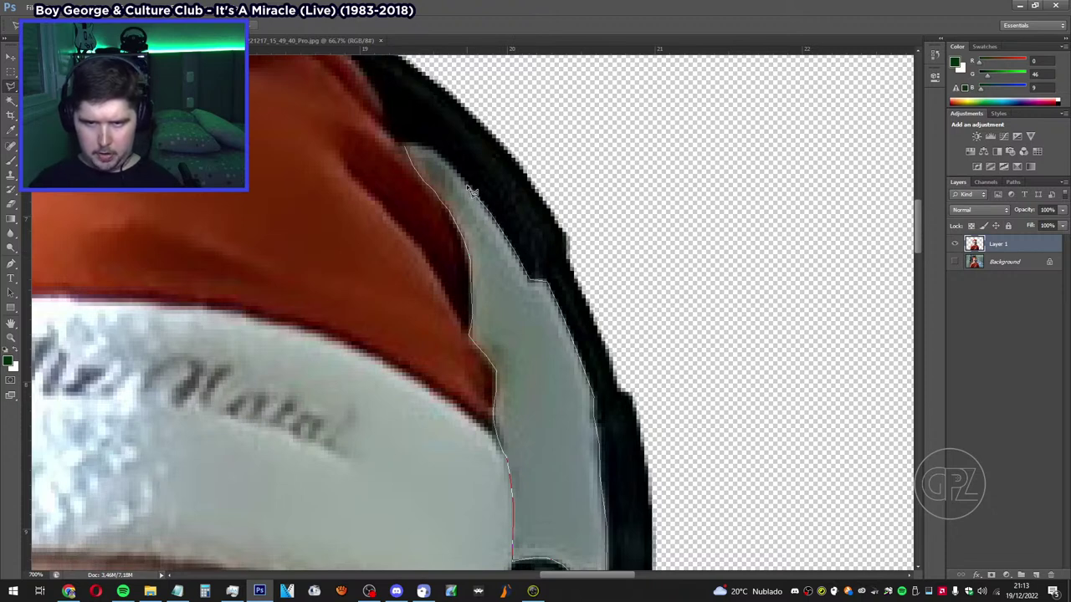
drag(471, 190, 422, 150)
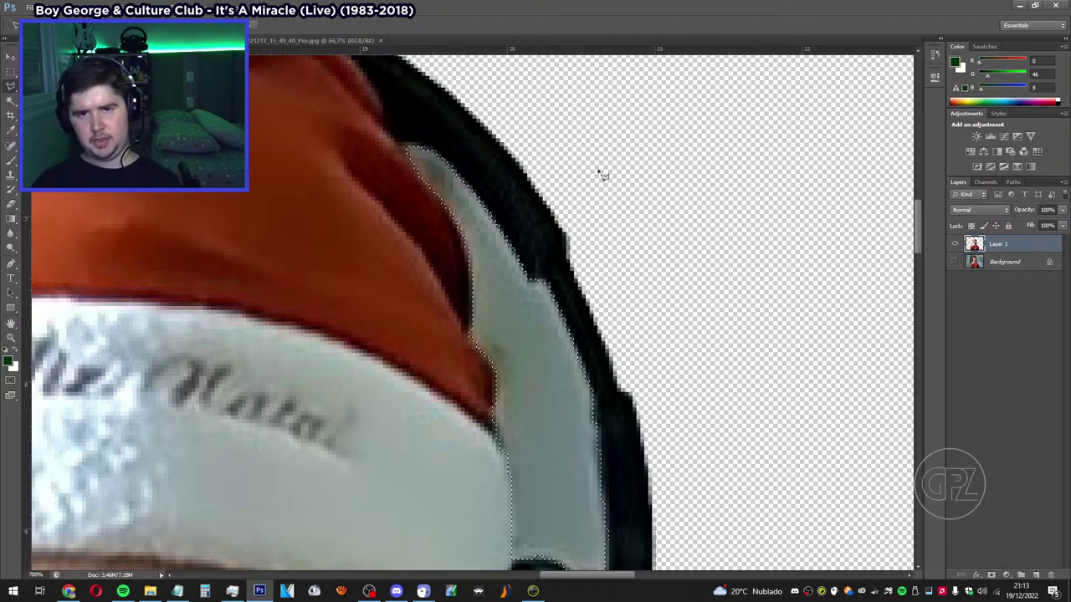
drag(422, 151, 409, 148)
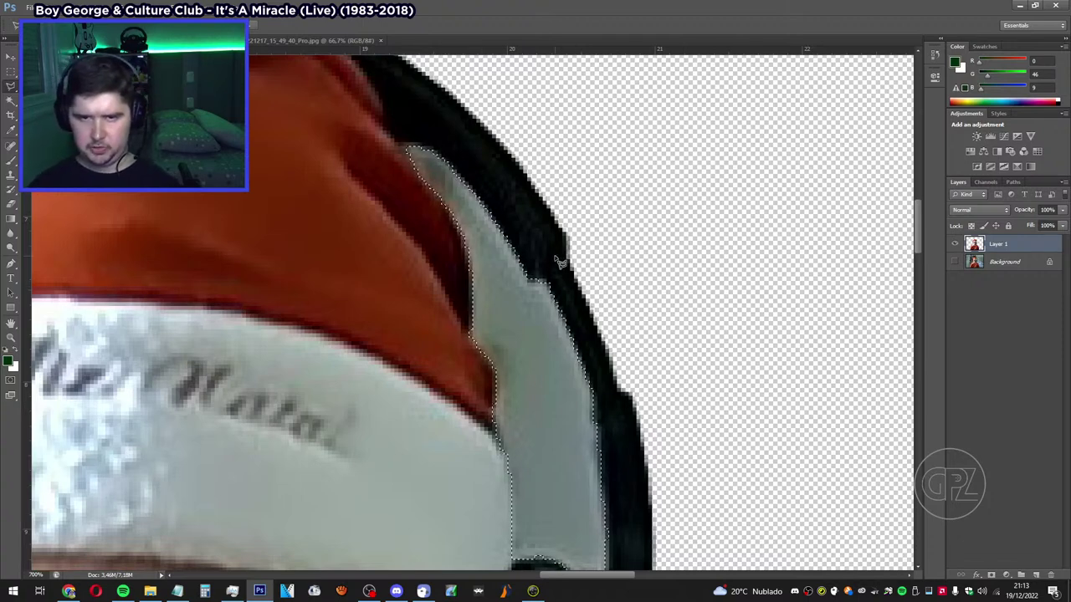
scroll(561, 262, down, 3)
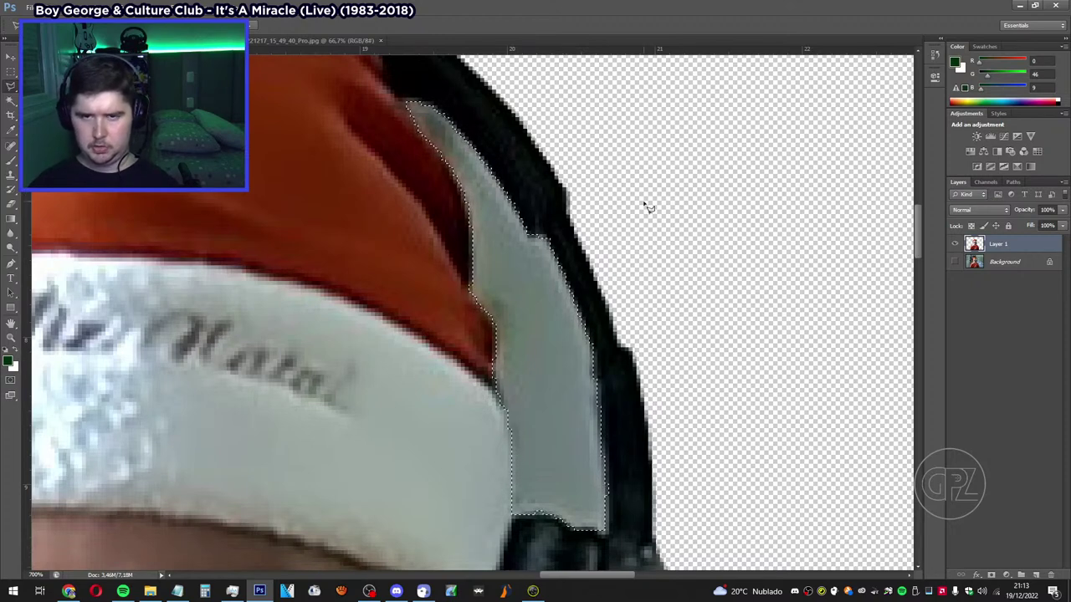
Delete the grey sliver to transparency and deselect via the Magic Wand's context menu.
key(Delete)
click(11, 101)
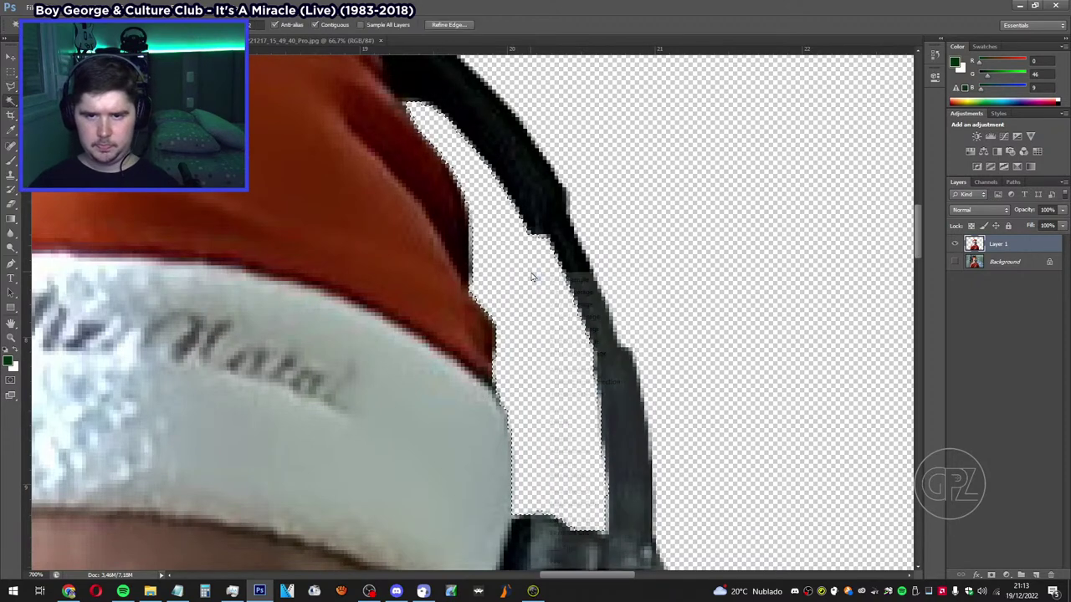
right_click(533, 275)
Drop the old selection and lasso around the gray patch between the headphone cup and mic arm.
click(581, 440)
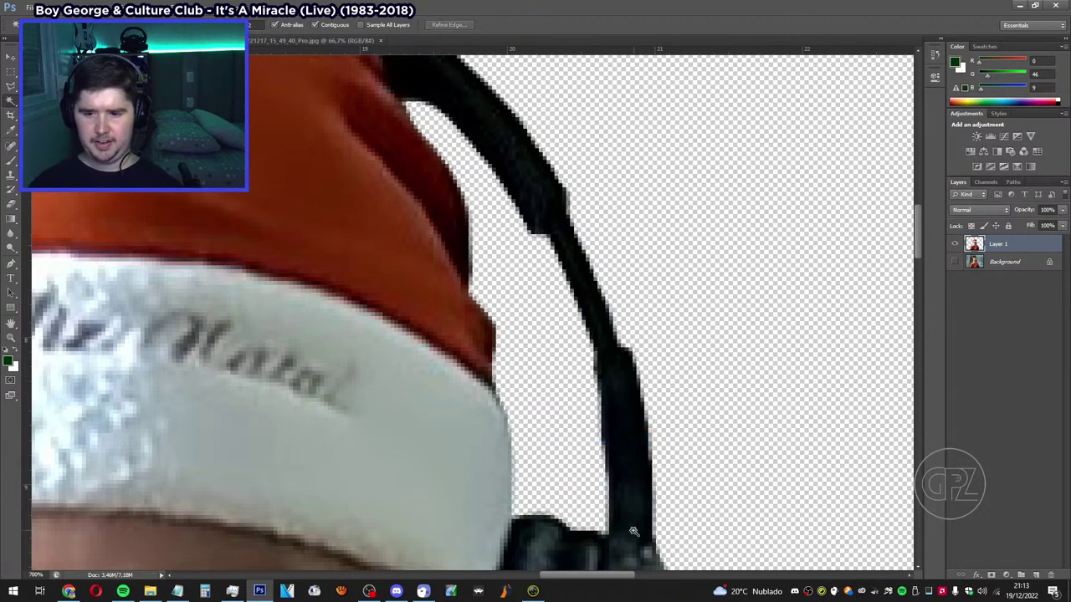
drag(922, 241, 922, 268)
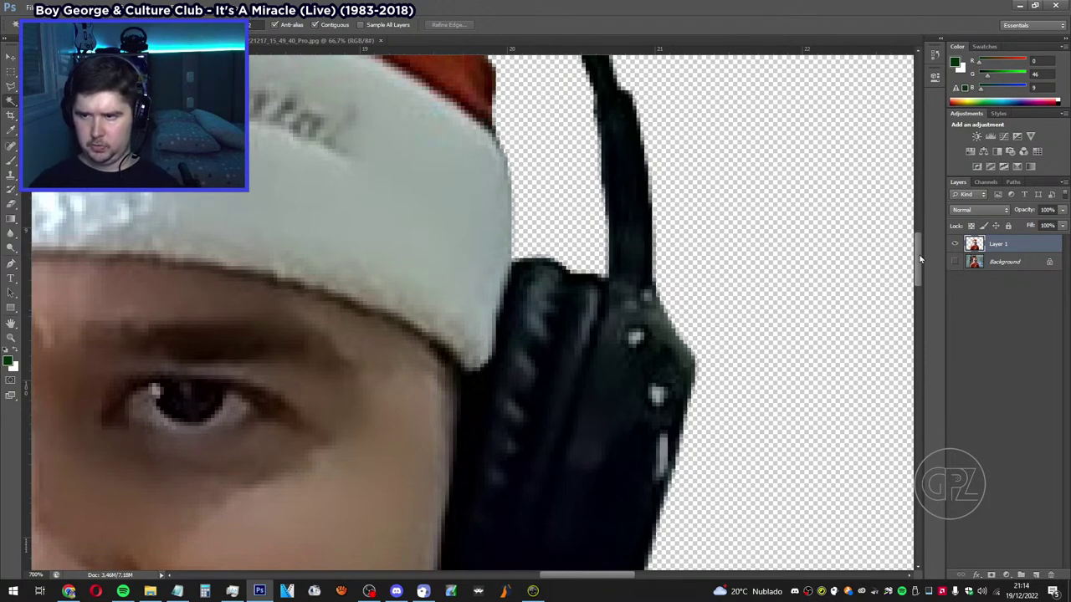
drag(917, 259, 904, 309)
click(10, 85)
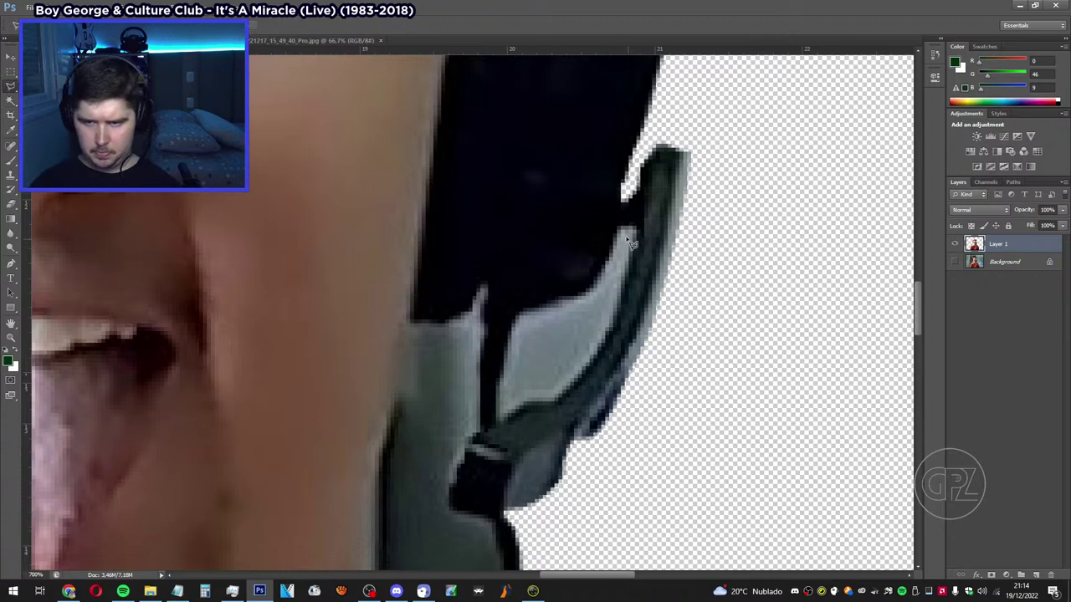
mouse_move(625, 241)
mouse_down()
mouse_move(583, 300)
mouse_move(519, 315)
mouse_move(495, 423)
mouse_move(578, 390)
mouse_move(620, 327)
mouse_move(641, 231)
mouse_up()
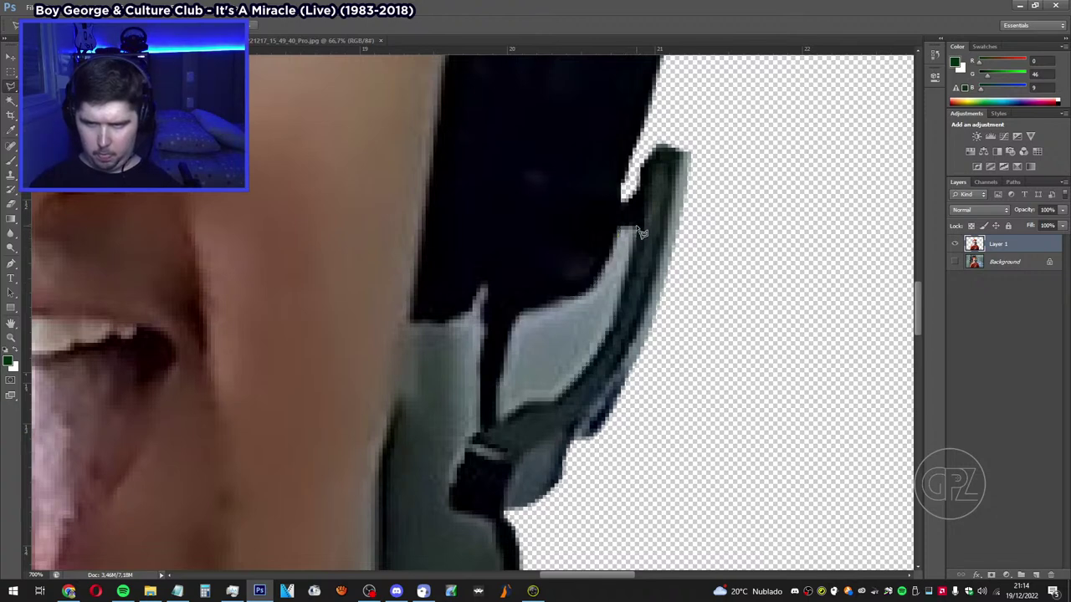
scroll(672, 443, down, 5)
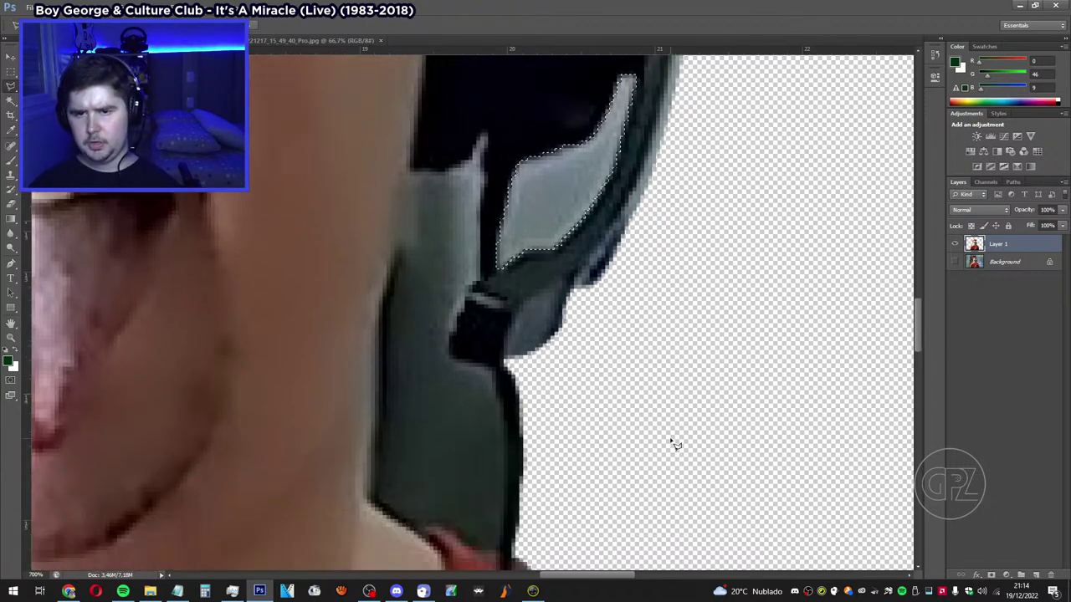
scroll(674, 442, down, 1)
scroll(610, 400, up, 4)
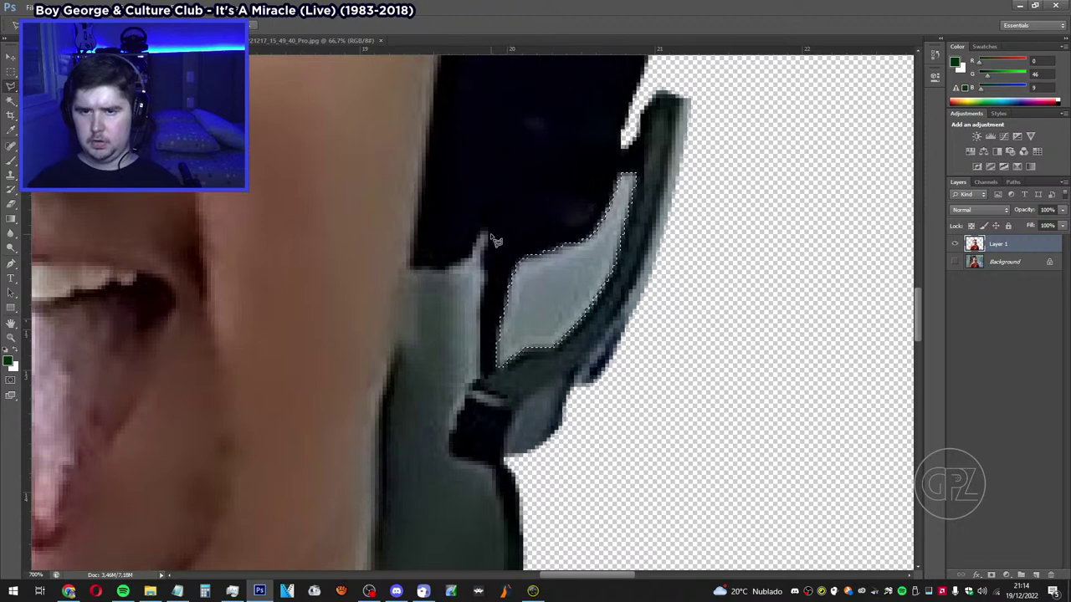
scroll(698, 293, up, 4)
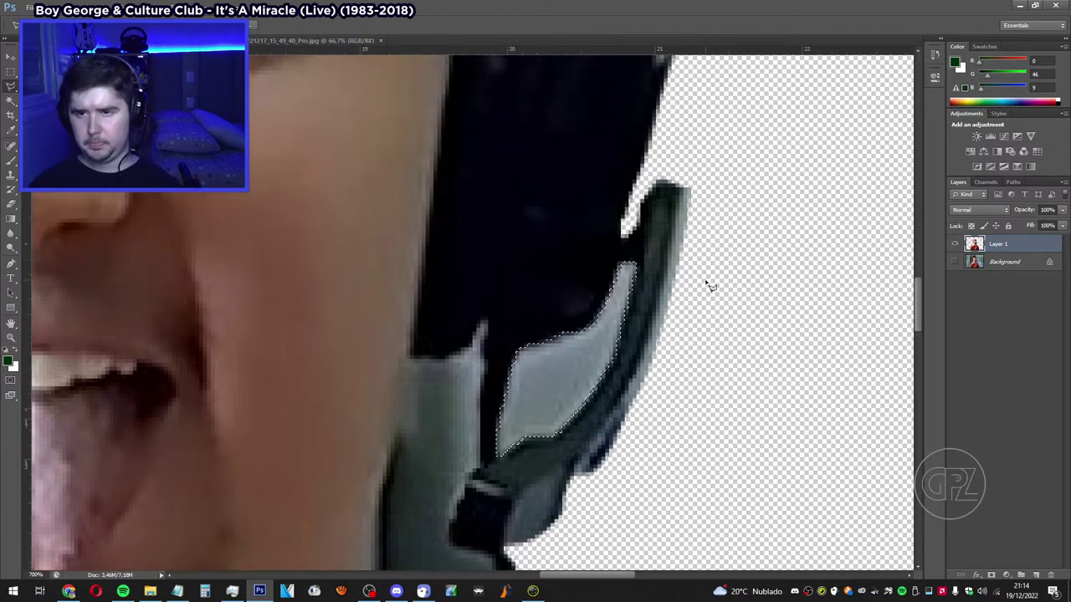
scroll(707, 284, up, 1)
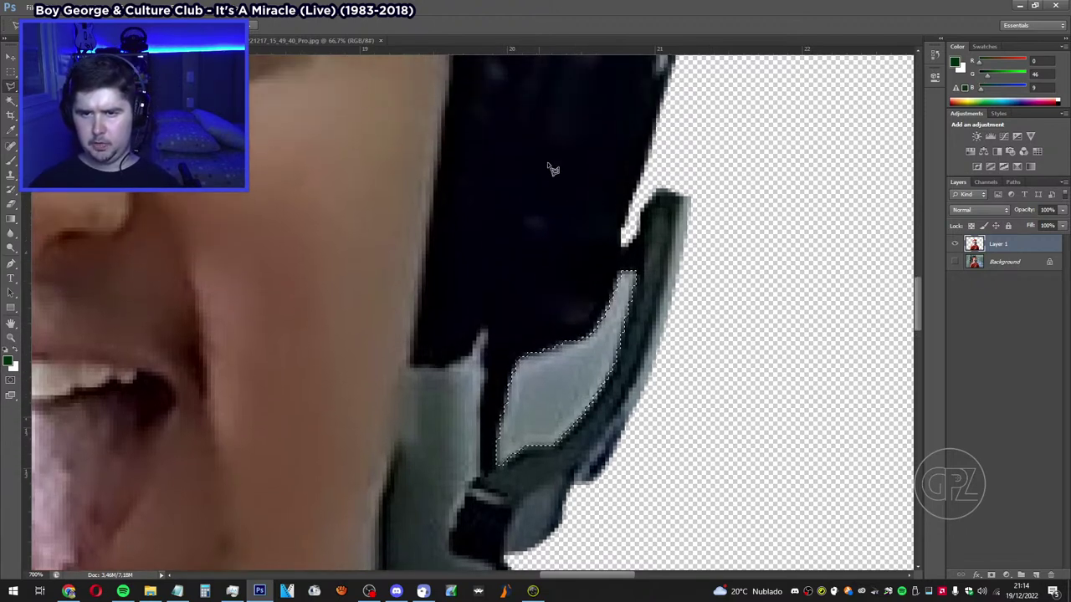
scroll(602, 242, up, 1)
scroll(543, 368, down, 3)
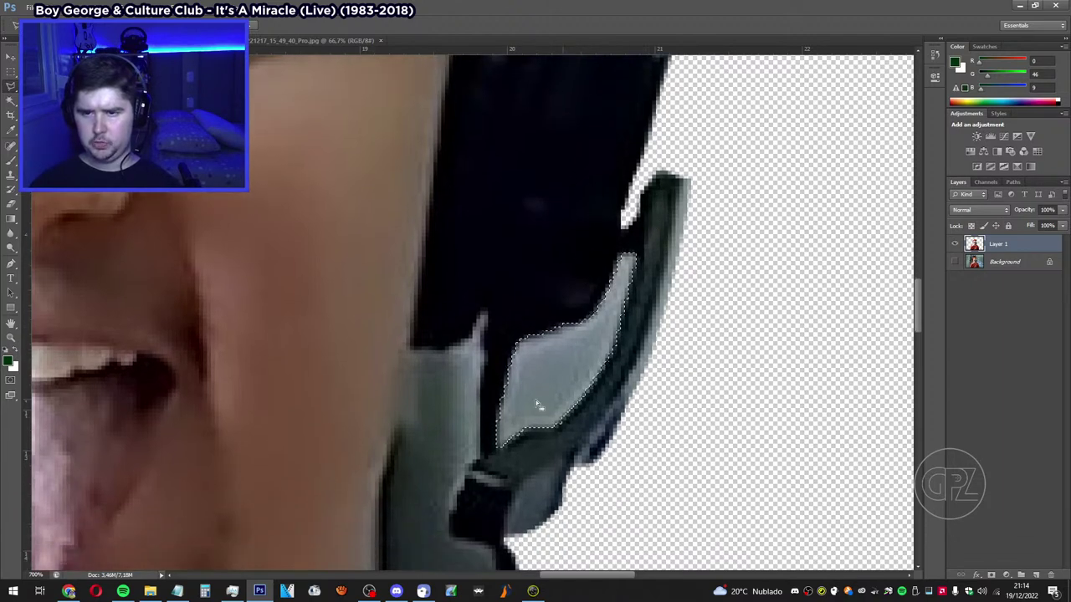
scroll(564, 431, down, 8)
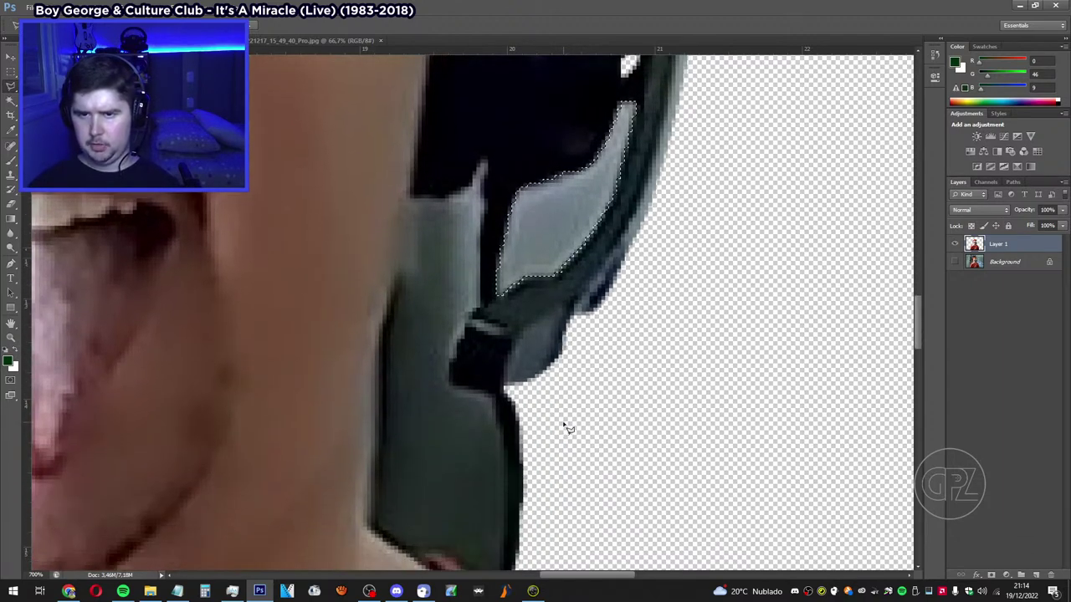
Delete the selected gray patch to transparency and deselect.
key(Delete)
key(w)
right_click(482, 207)
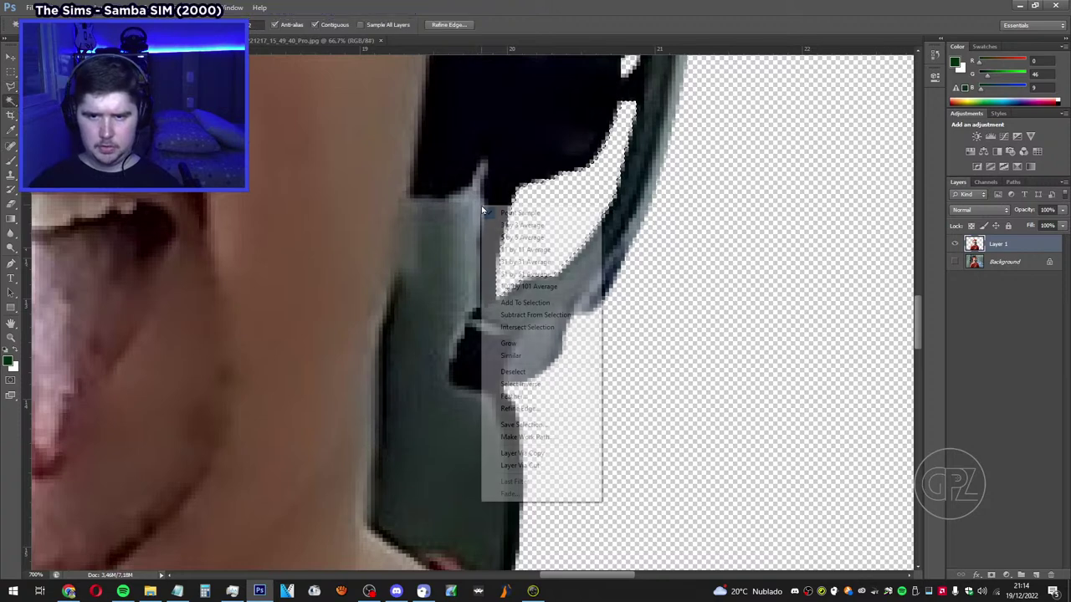
click(528, 386)
scroll(593, 437, down, 2)
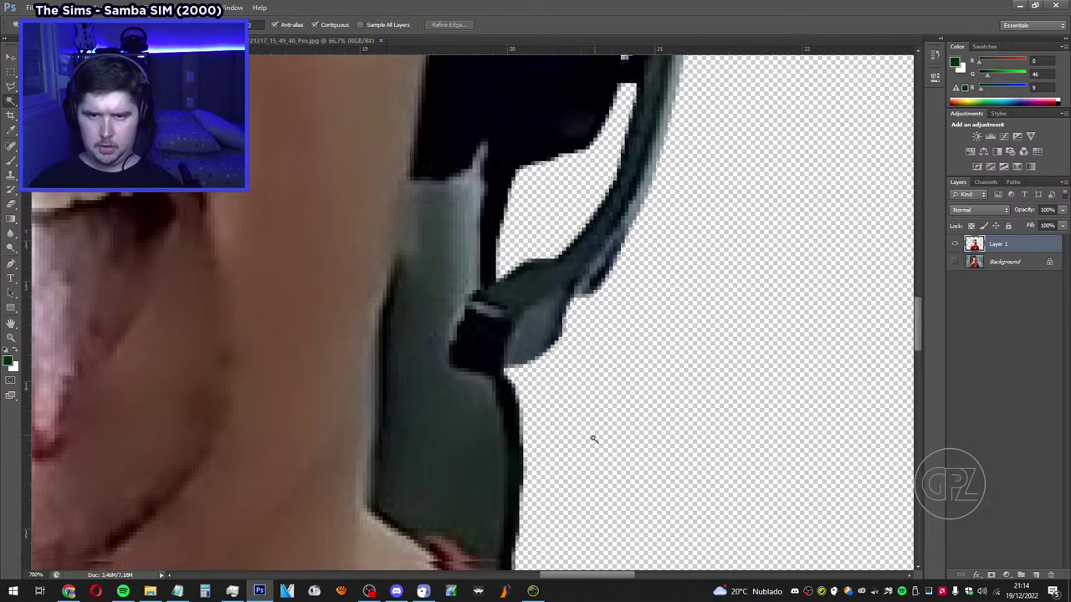
Lasso-trace a closed outline around the gray pad beside the ear, excluding the mic cable.
key(l)
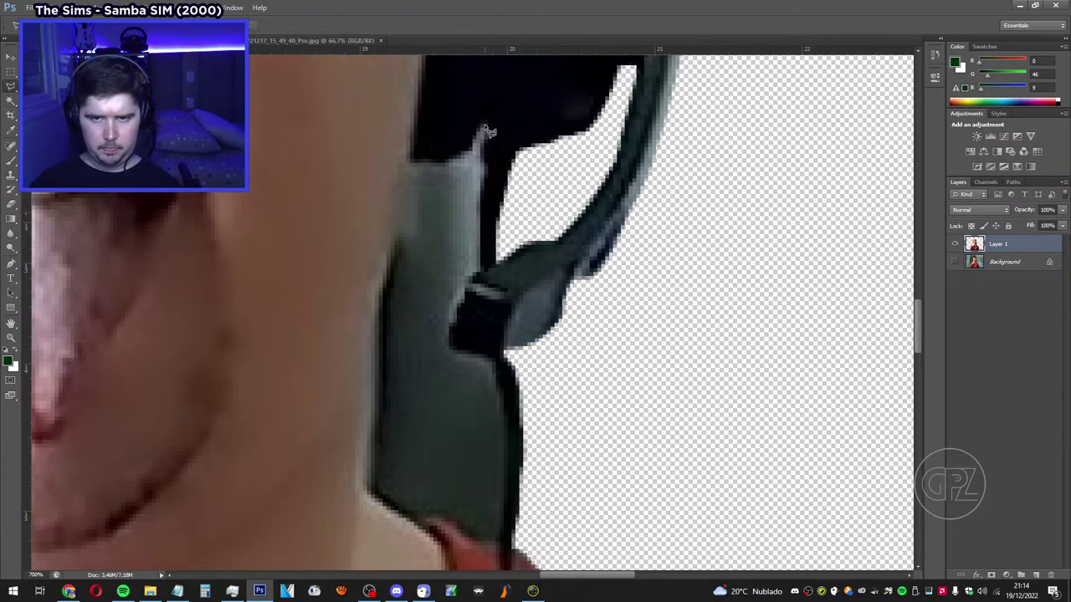
mouse_move(480, 124)
mouse_down()
mouse_move(473, 156)
mouse_move(449, 165)
mouse_up()
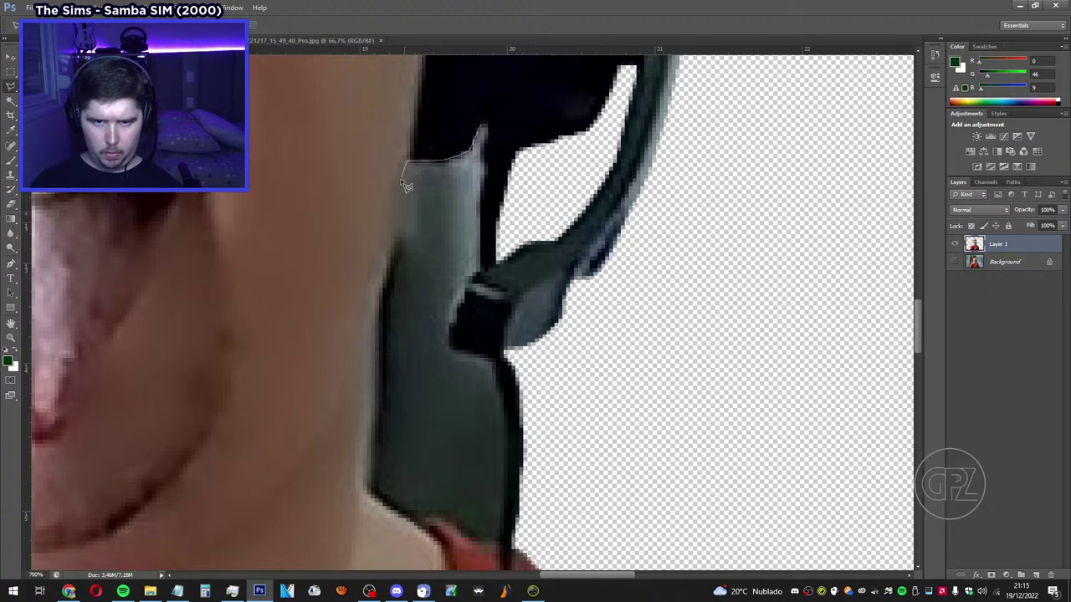
drag(404, 194, 404, 207)
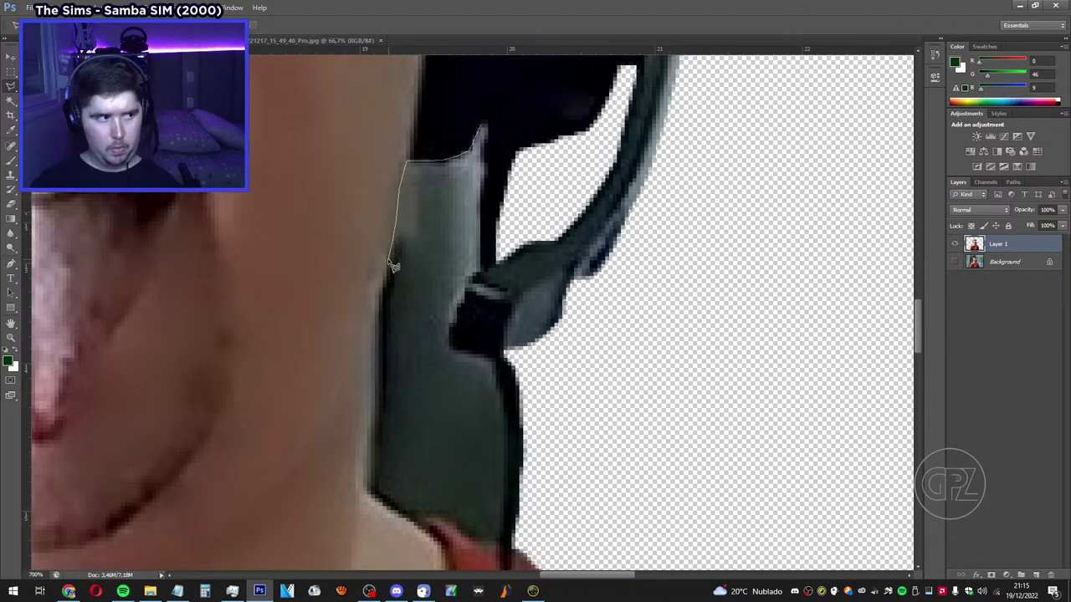
drag(389, 255, 378, 345)
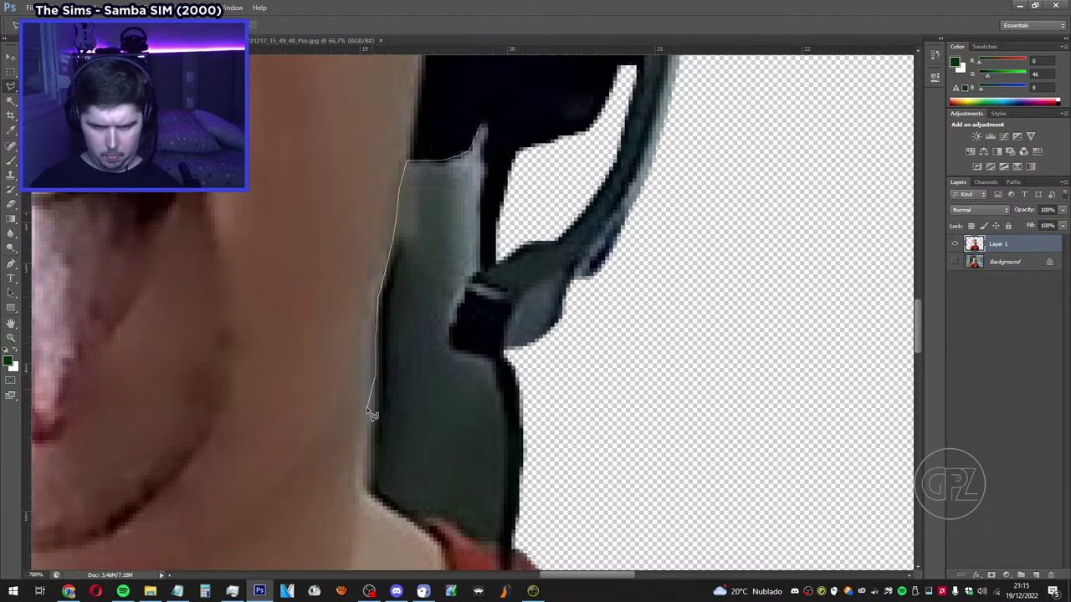
mouse_move(370, 424)
mouse_down()
mouse_move(375, 460)
mouse_move(342, 567)
mouse_move(363, 453)
mouse_move(342, 420)
mouse_move(398, 568)
mouse_move(399, 414)
mouse_move(382, 326)
mouse_move(412, 358)
mouse_move(457, 361)
mouse_move(465, 383)
mouse_move(467, 371)
mouse_move(499, 374)
mouse_move(501, 366)
mouse_move(512, 263)
mouse_move(467, 117)
mouse_up()
scroll(369, 468, down, 3)
scroll(491, 197, up, 3)
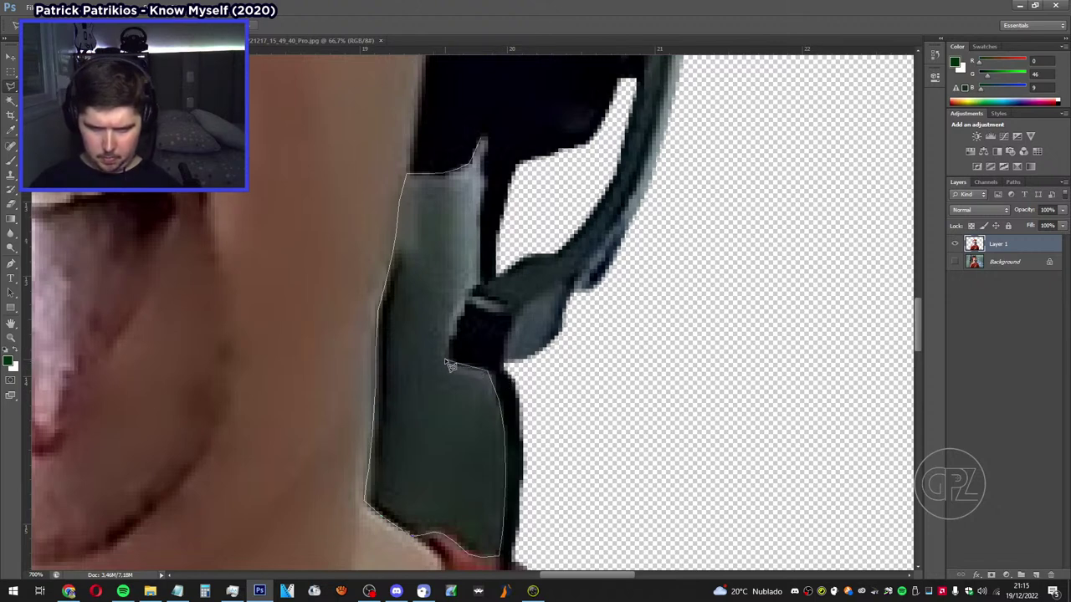
mouse_move(446, 362)
mouse_down()
mouse_move(479, 282)
mouse_move(453, 21)
mouse_move(486, 336)
mouse_move(493, 219)
mouse_up()
scroll(483, 286, up, 2)
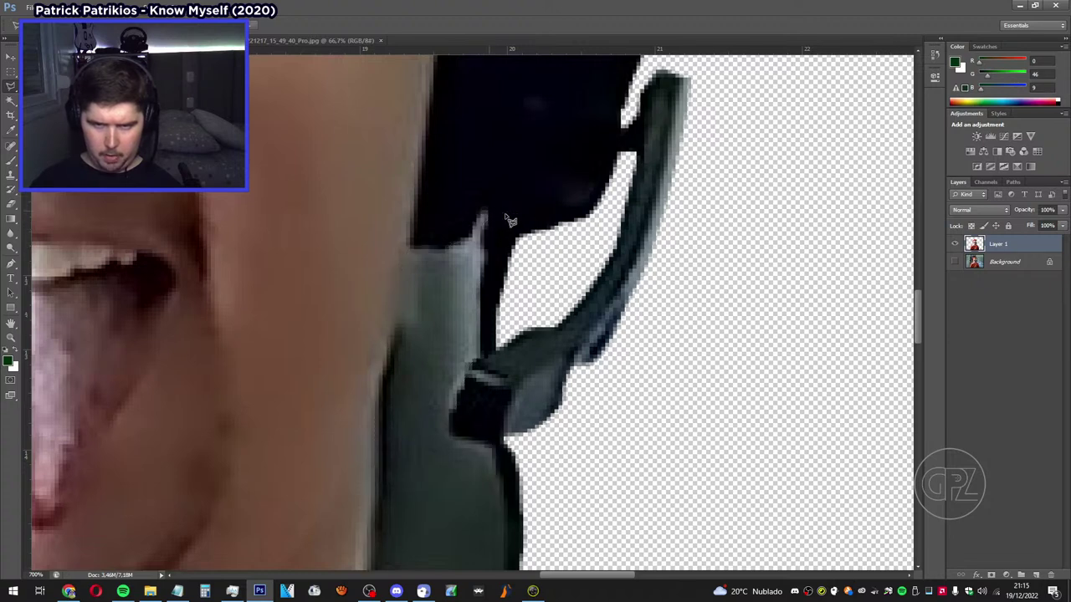
scroll(662, 414, down, 2)
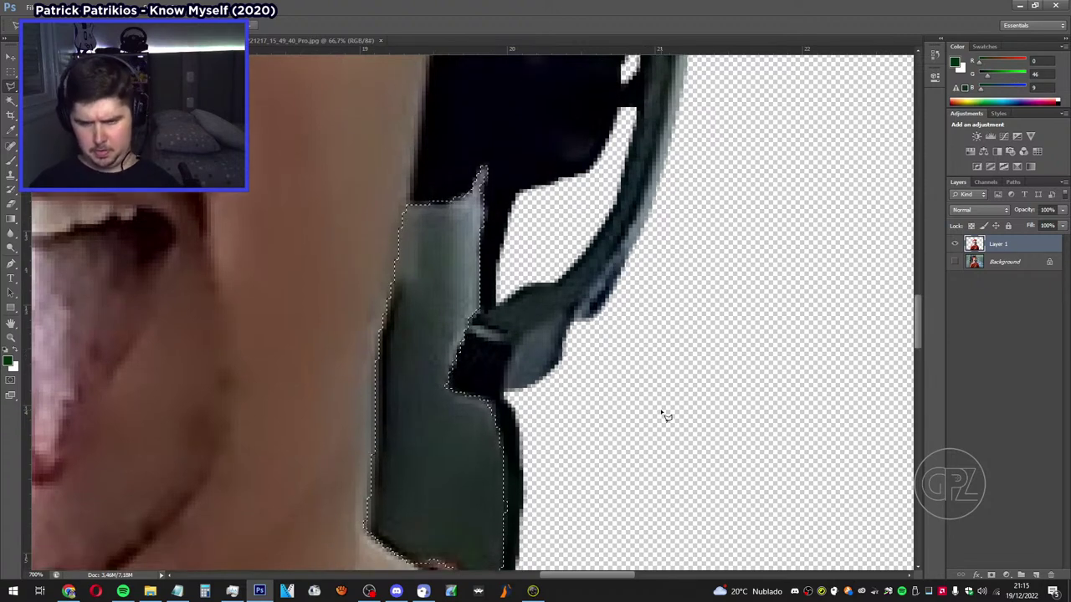
scroll(663, 414, down, 2)
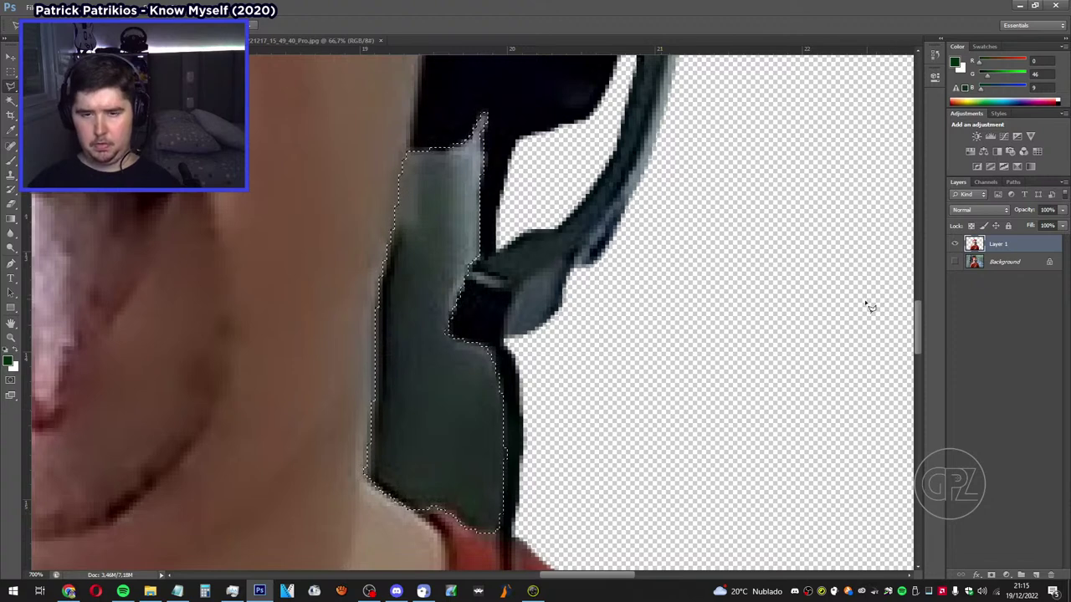
scroll(767, 337, up, 1)
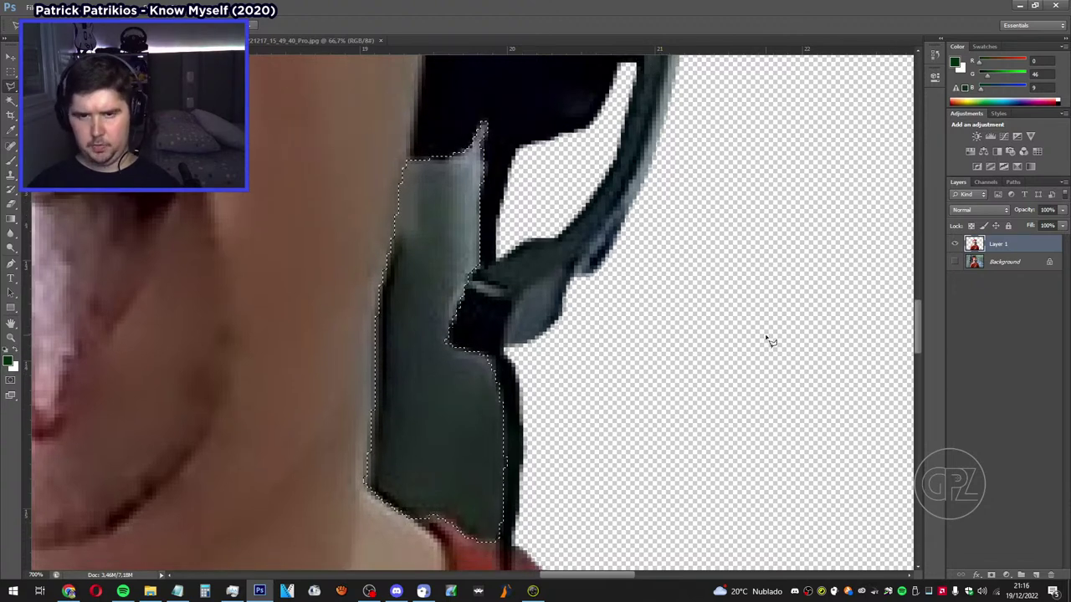
Delete the gray pad inside the outline and deselect.
key(Delete)
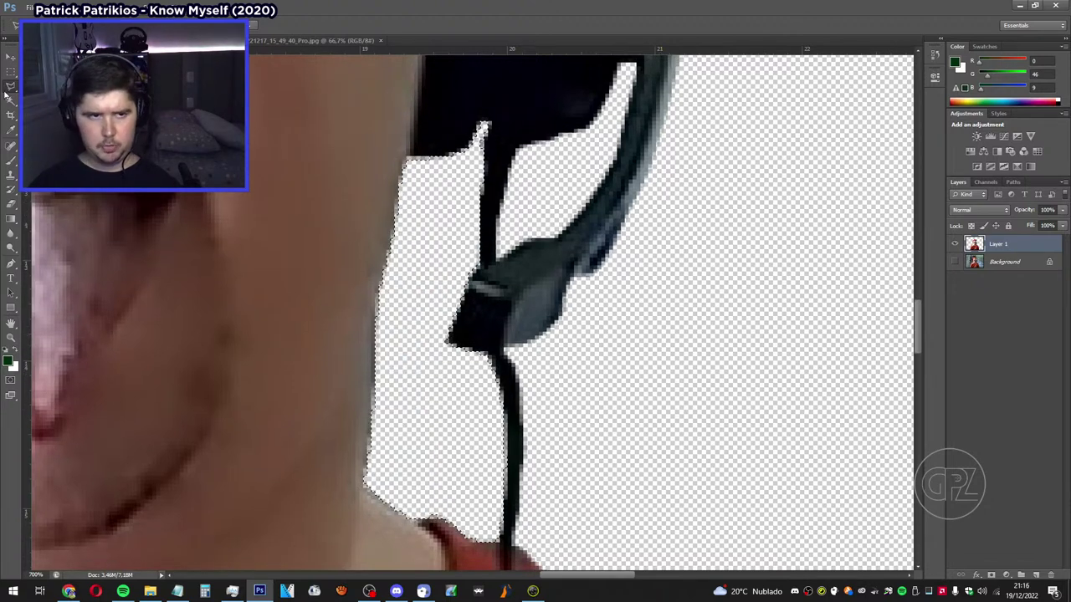
key(w)
right_click(449, 262)
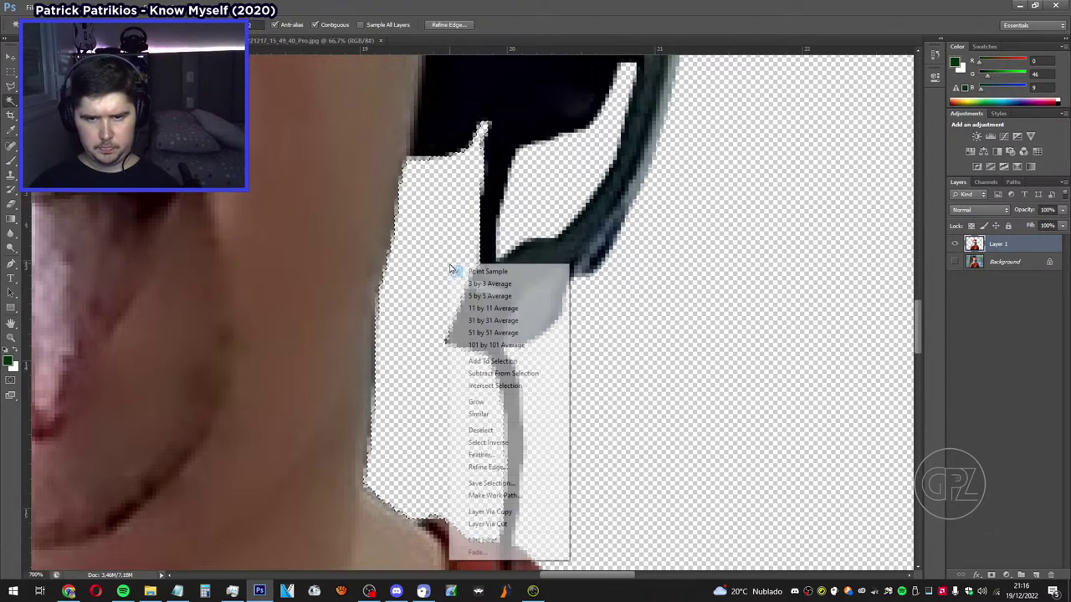
click(482, 430)
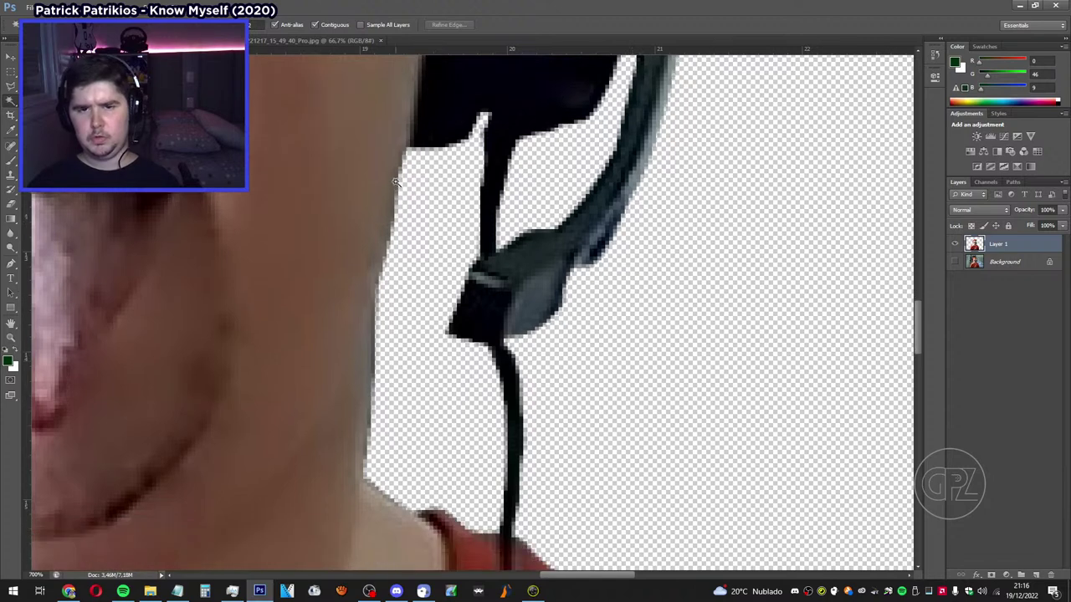
scroll(609, 426, down, 1)
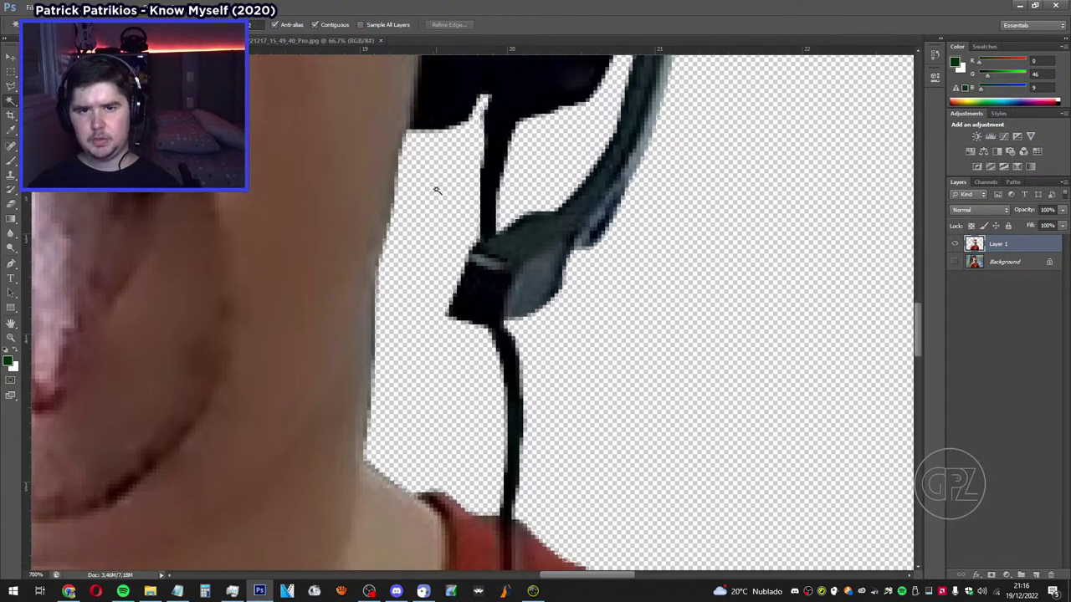
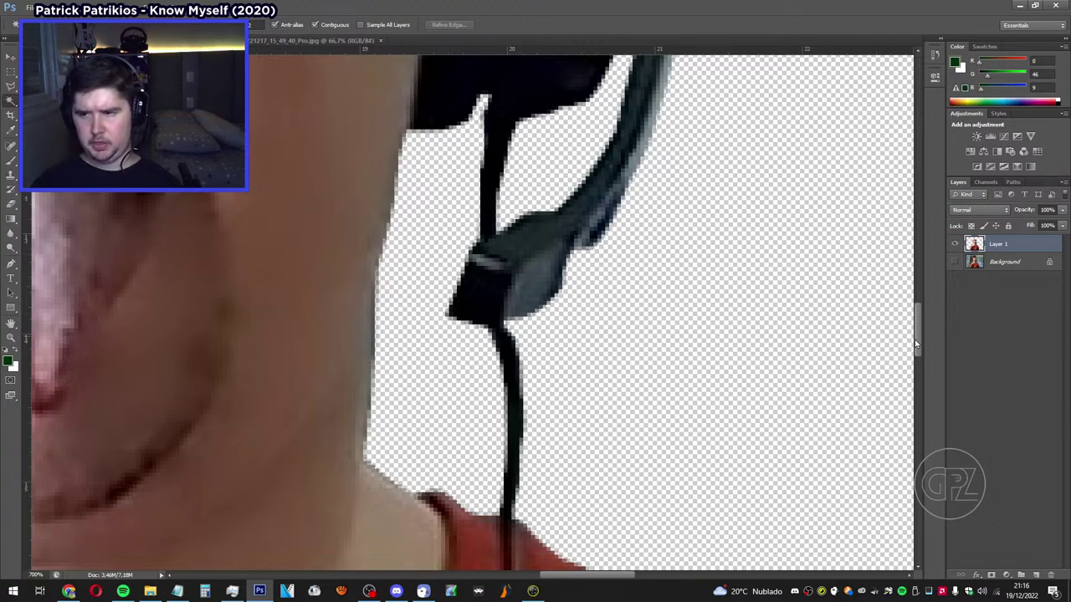
Toggle the cut-out and Background layer visibility to check the edges, leaving Background hidden.
scroll(915, 341, up, 1)
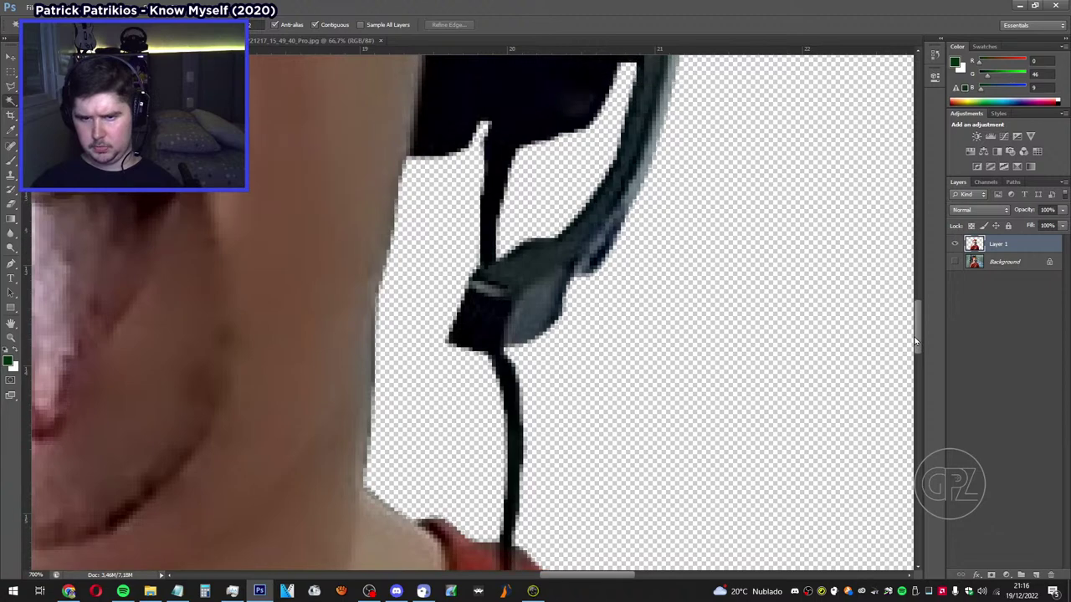
mouse_move(915, 341)
mouse_down()
mouse_move(921, 248)
mouse_move(923, 351)
mouse_move(925, 326)
mouse_up()
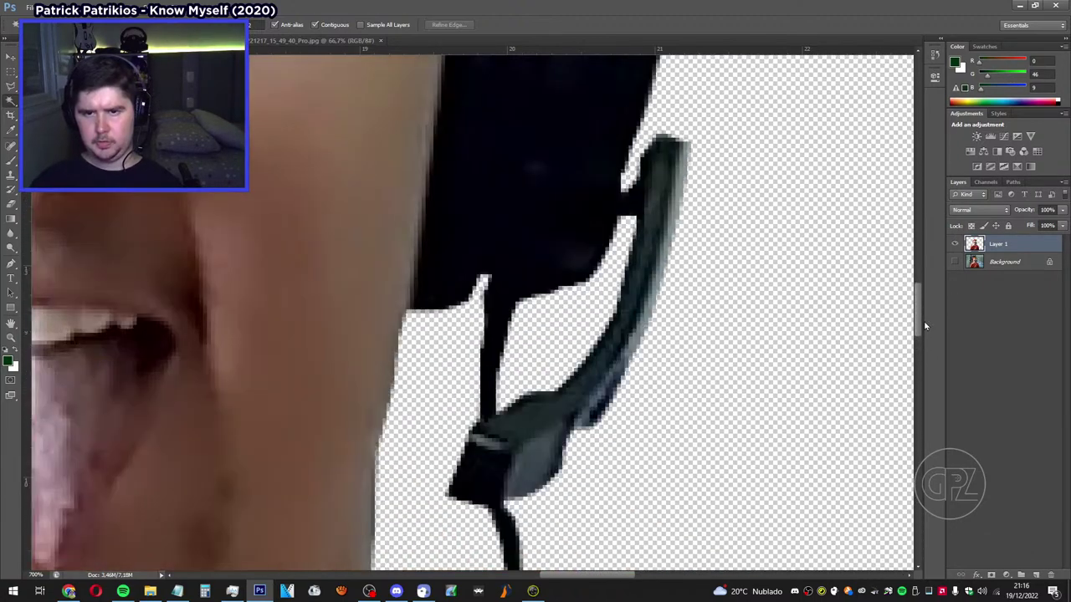
scroll(591, 290, up, 1)
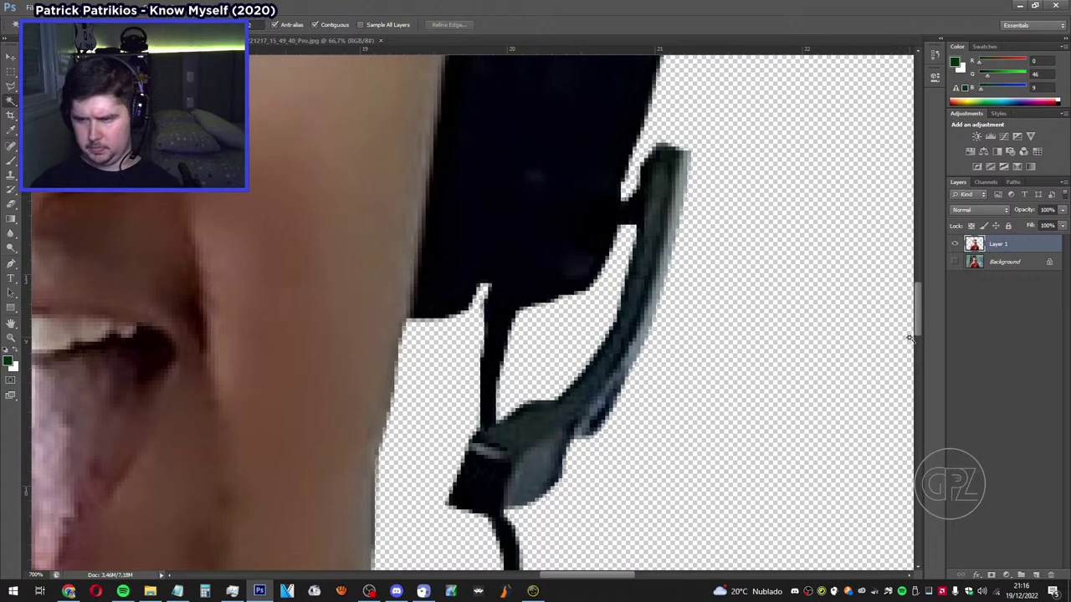
click(957, 262)
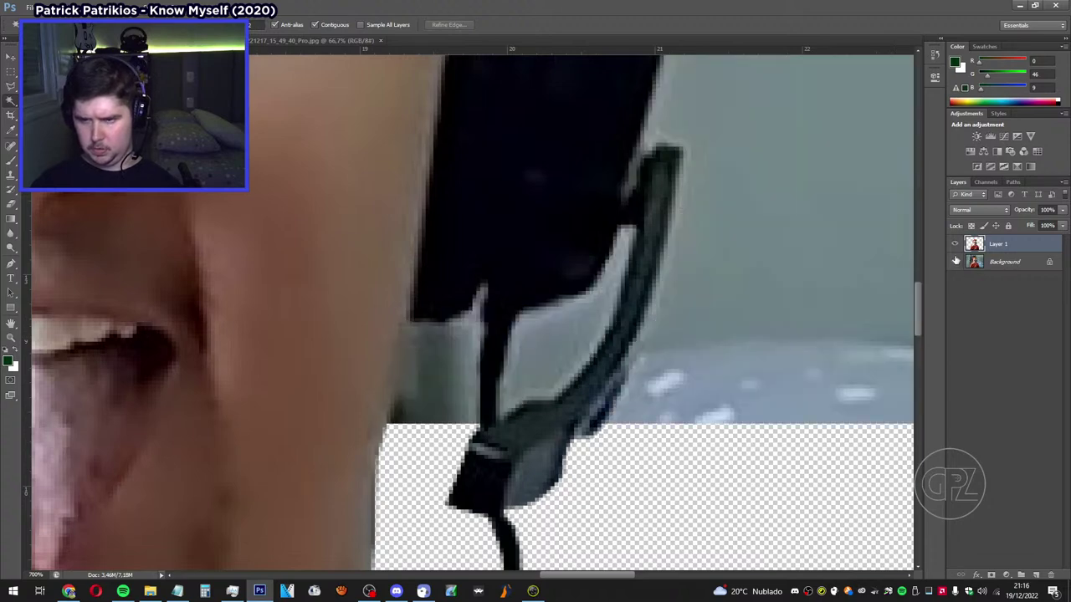
click(956, 262)
click(957, 262)
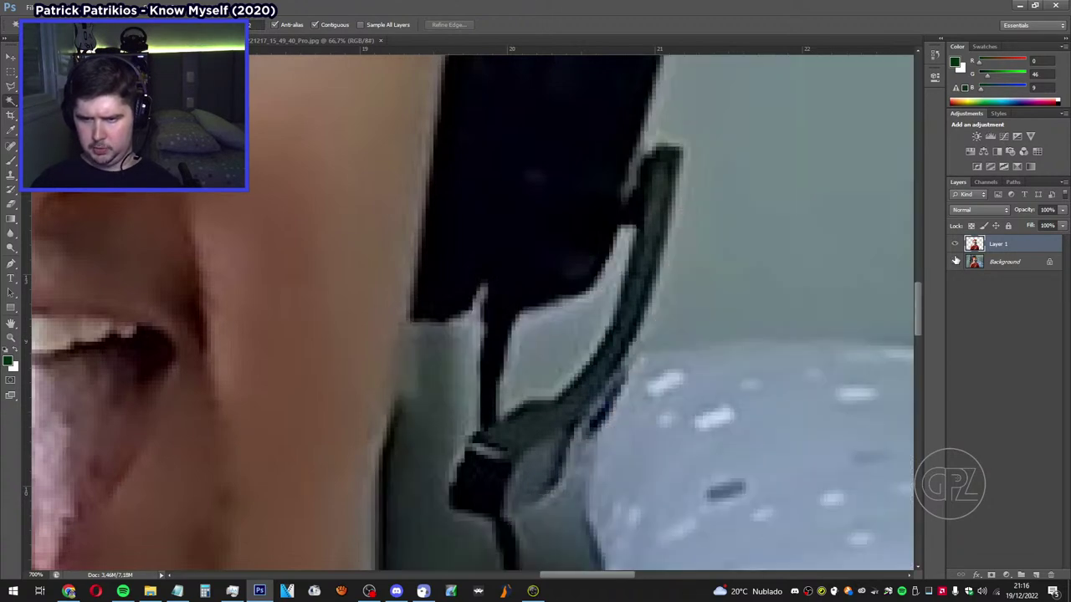
click(956, 262)
click(957, 261)
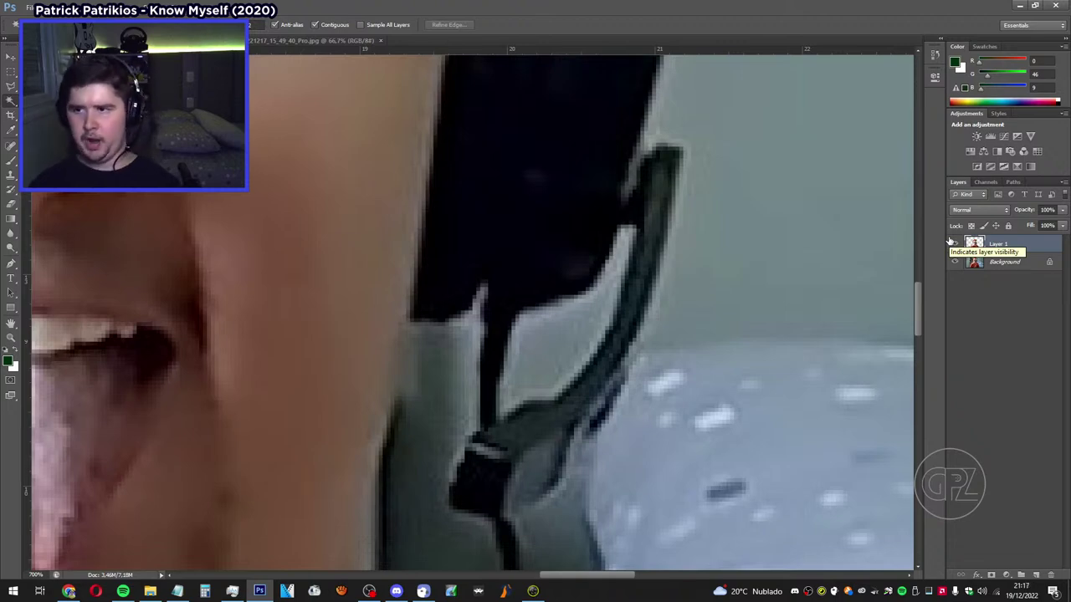
click(955, 243)
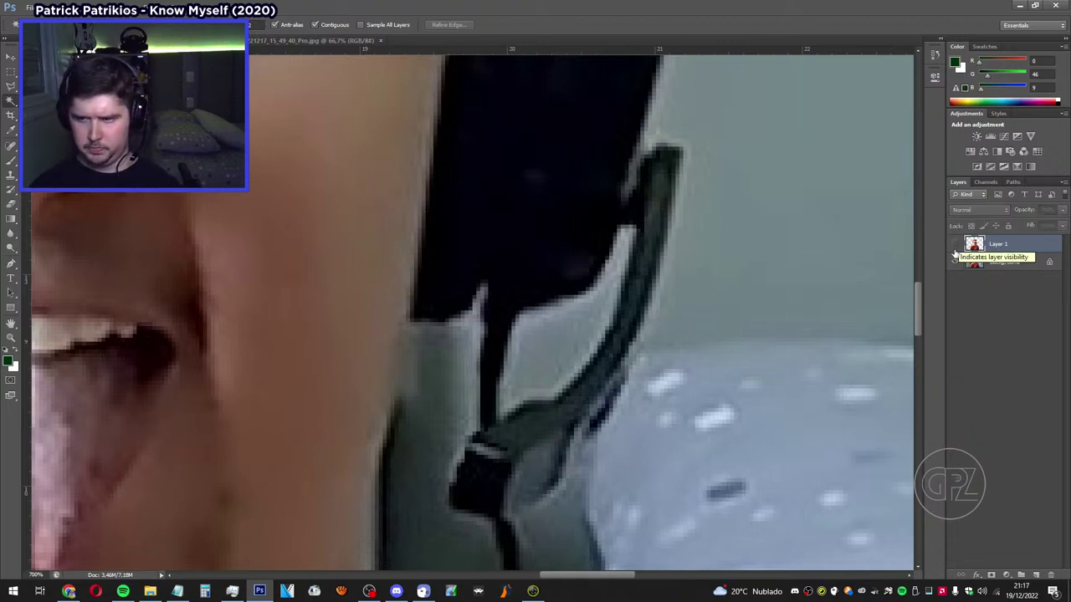
click(954, 250)
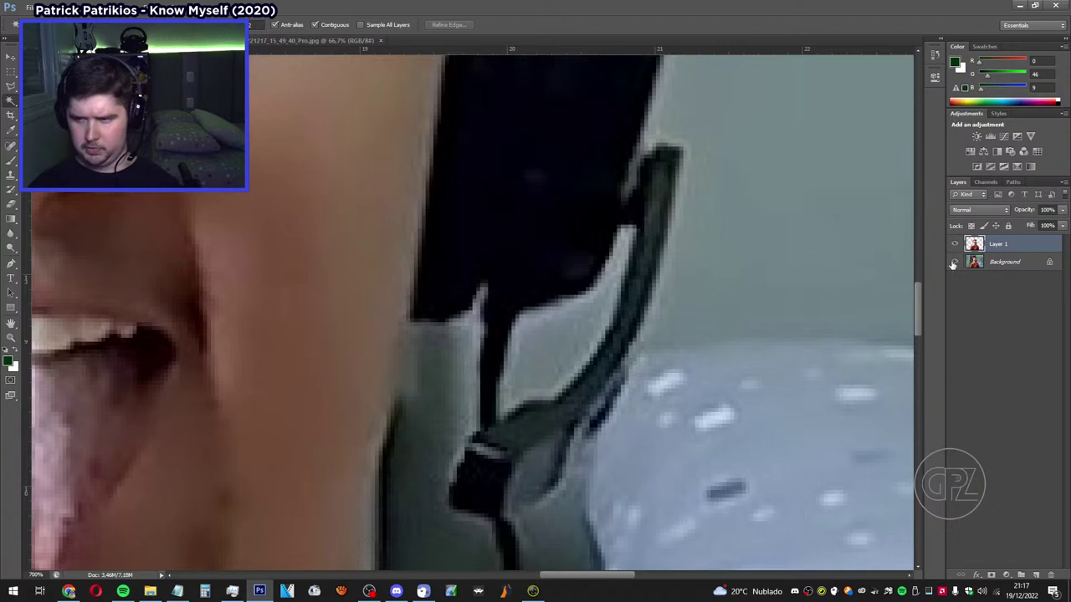
click(954, 262)
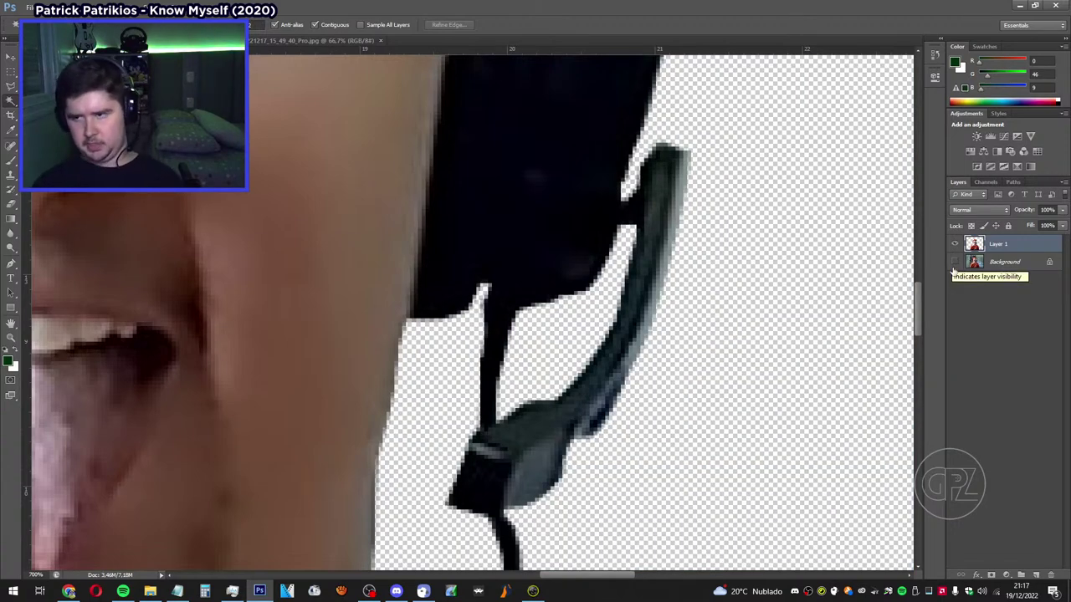
click(955, 262)
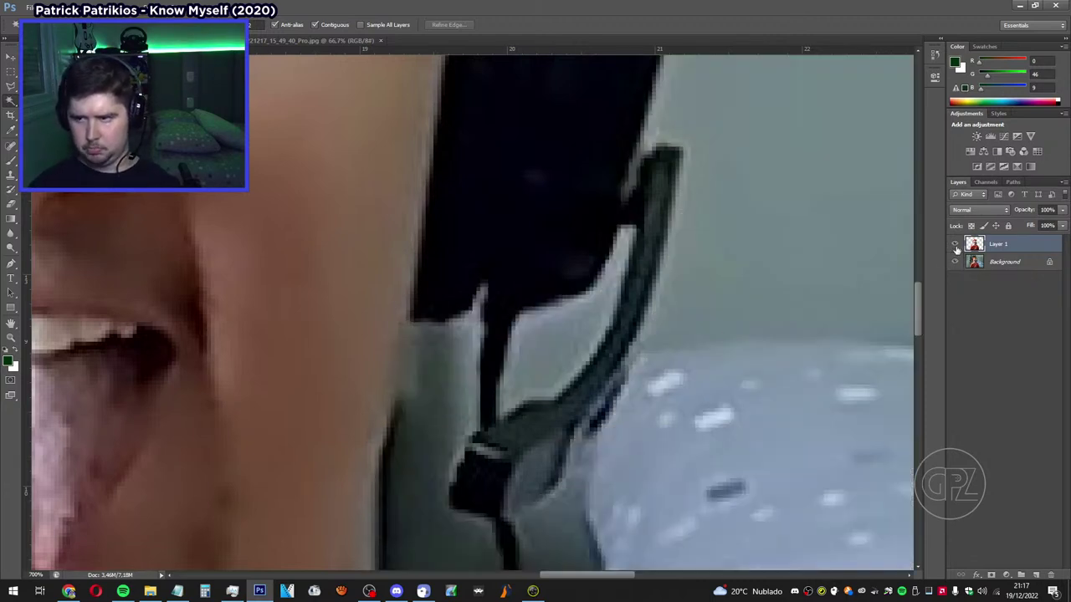
click(954, 262)
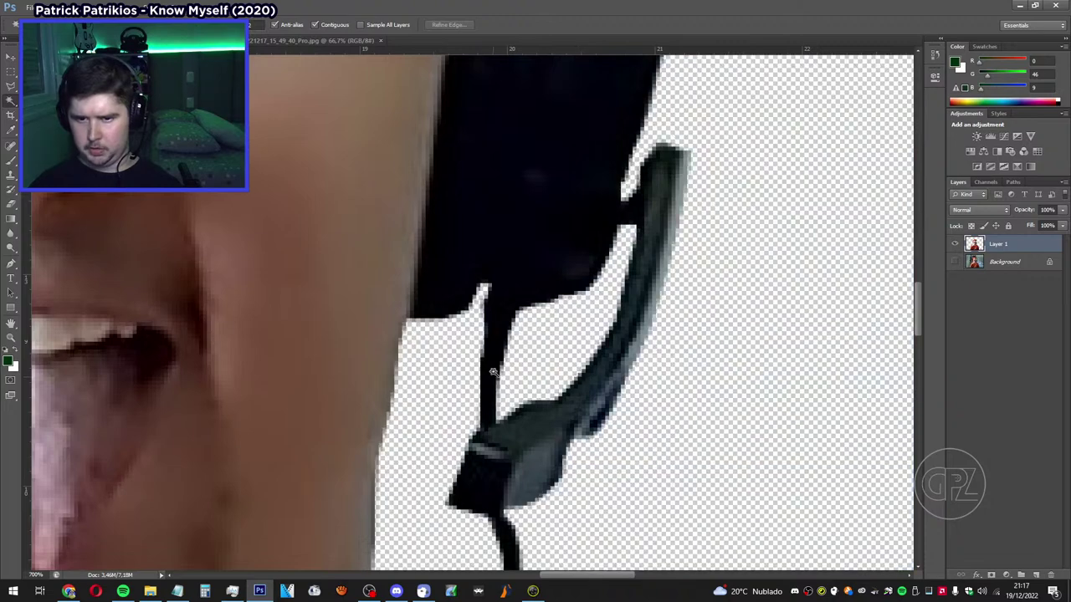
Scroll and pan around the cut-out figure to inspect its edges.
scroll(642, 464, up, 1)
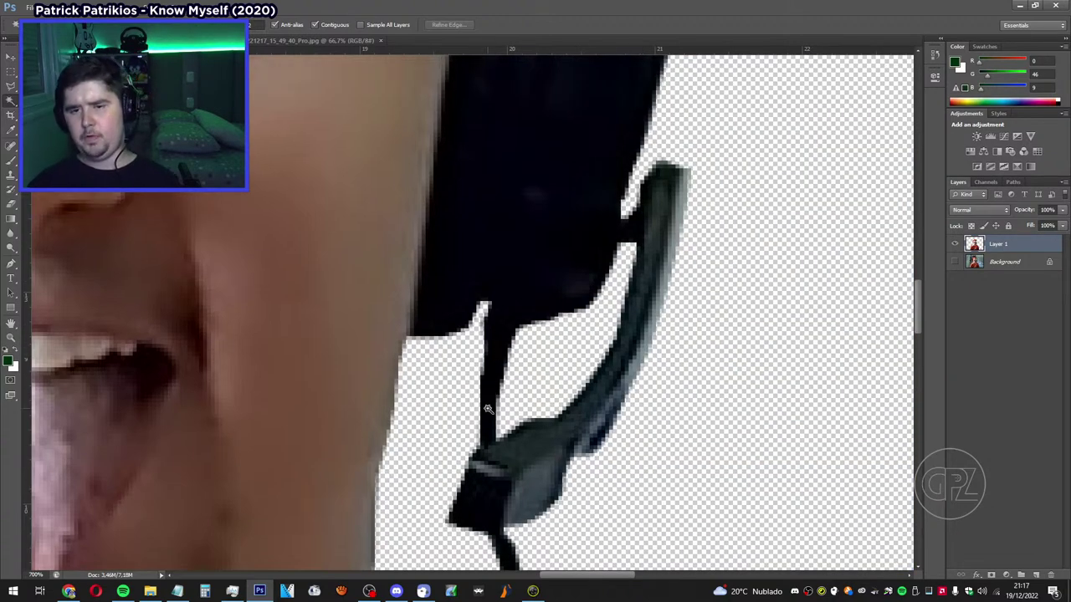
drag(924, 315, 925, 248)
scroll(688, 441, up, 2)
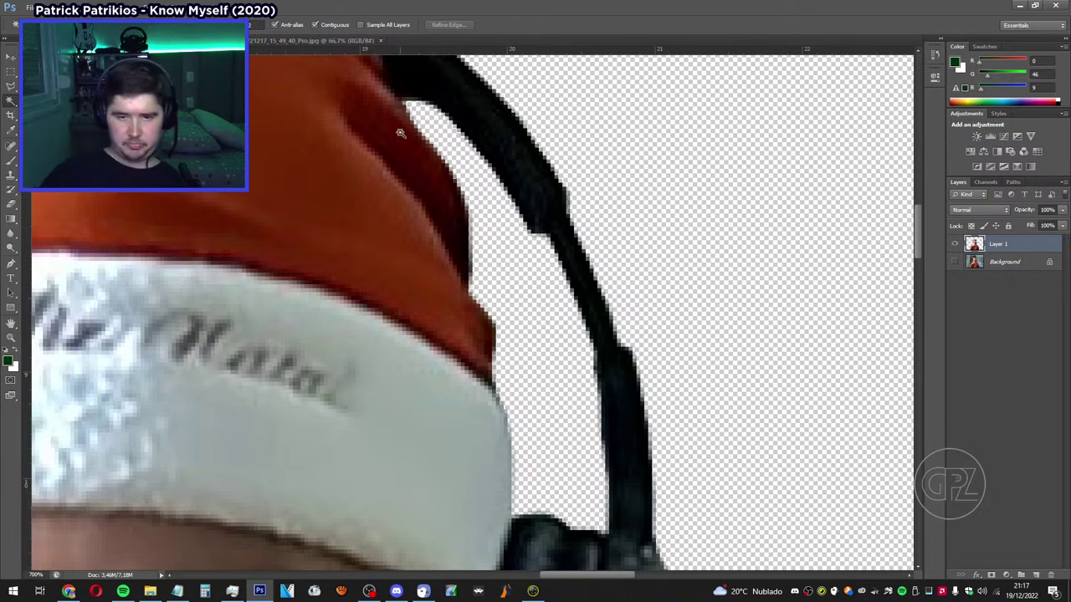
scroll(409, 138, up, 1)
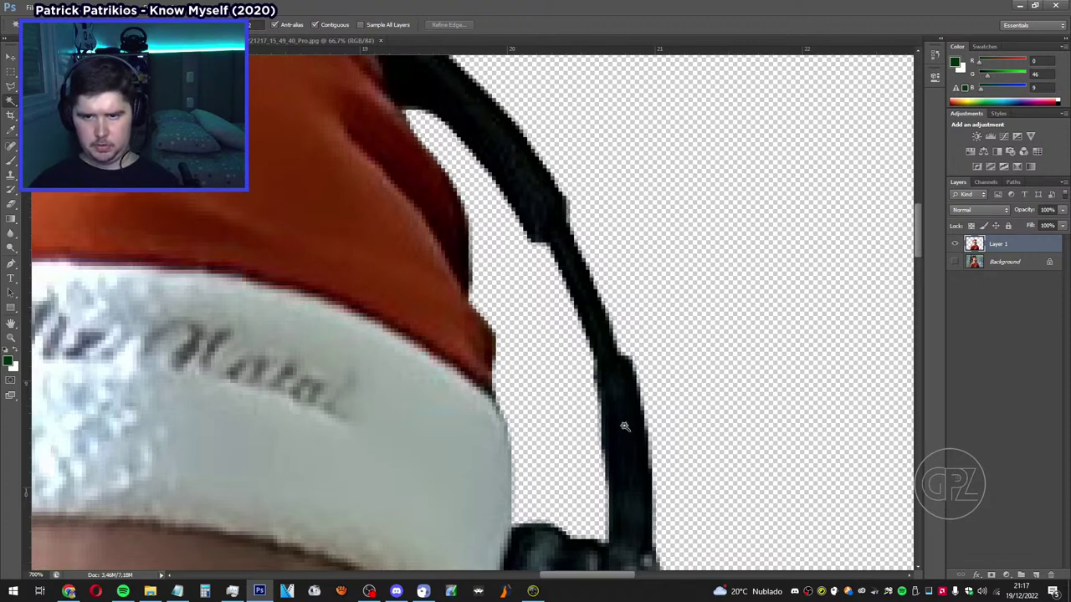
drag(589, 578, 479, 577)
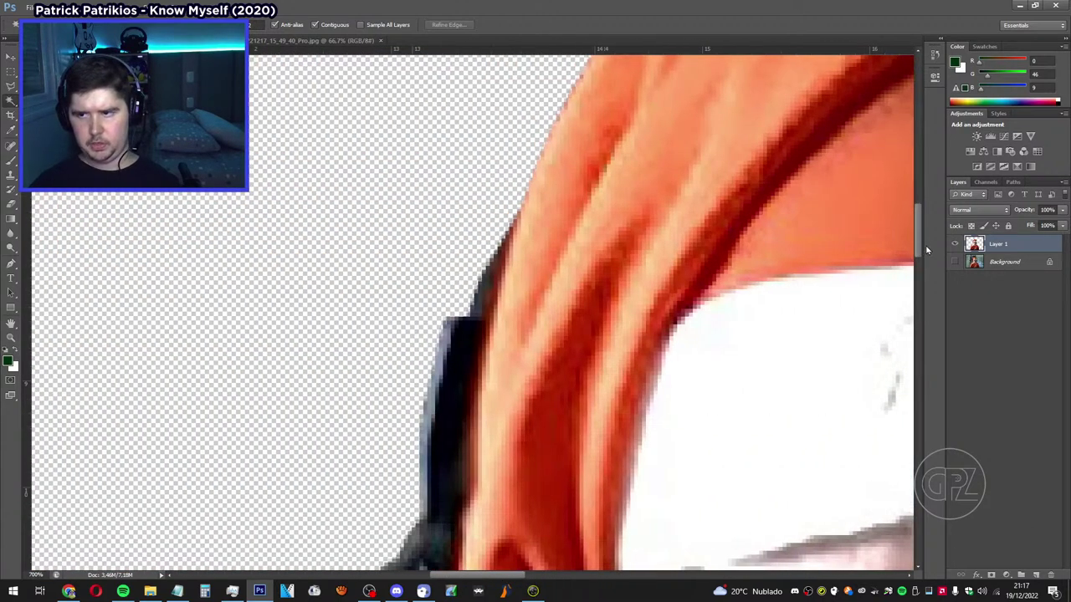
drag(920, 244, 920, 332)
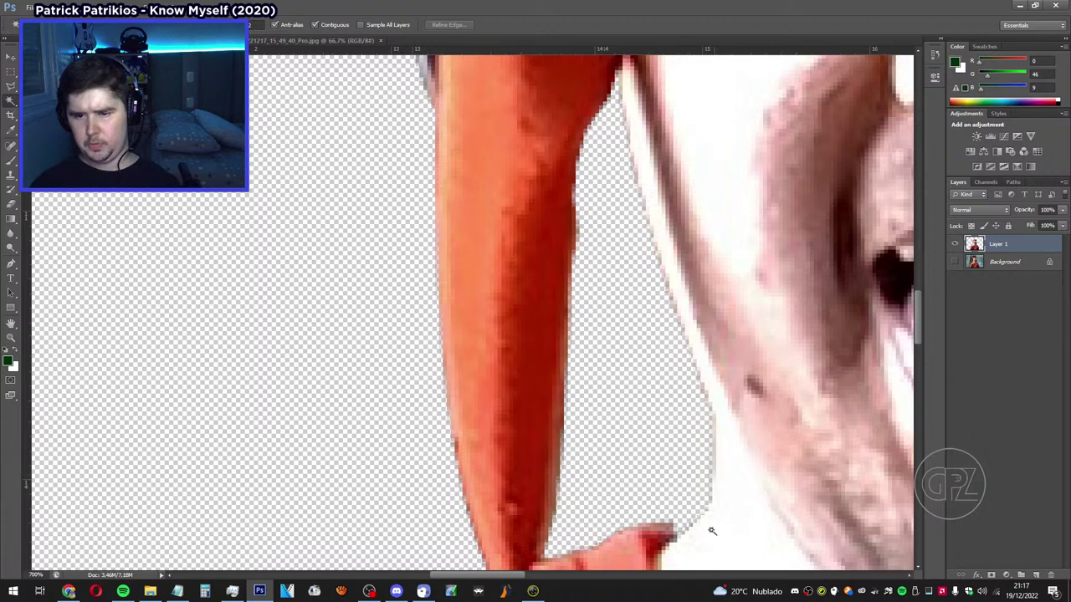
scroll(711, 519, down, 2)
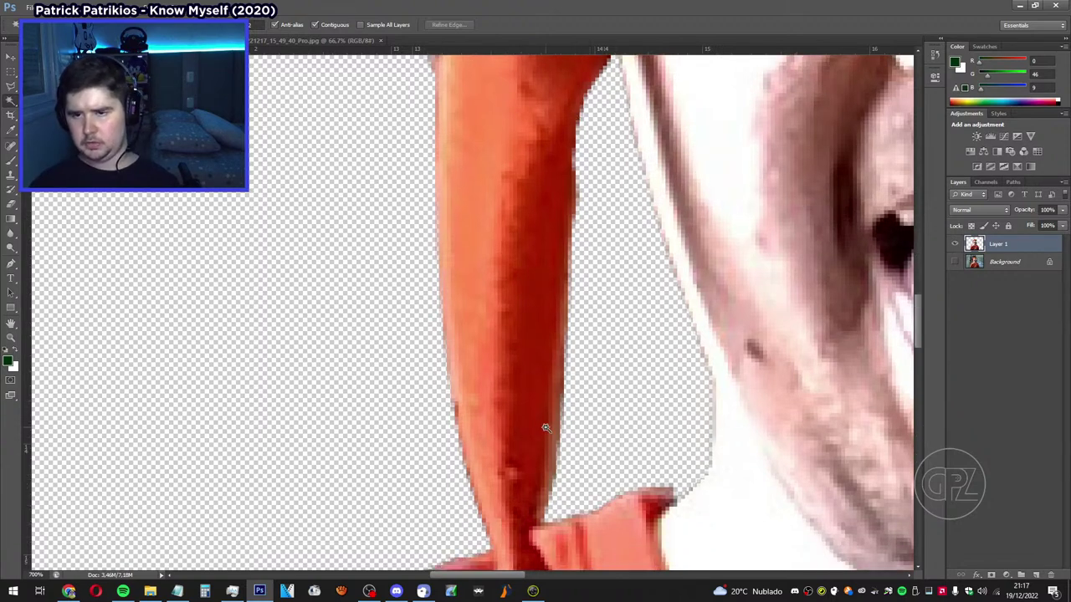
scroll(546, 427, down, 10)
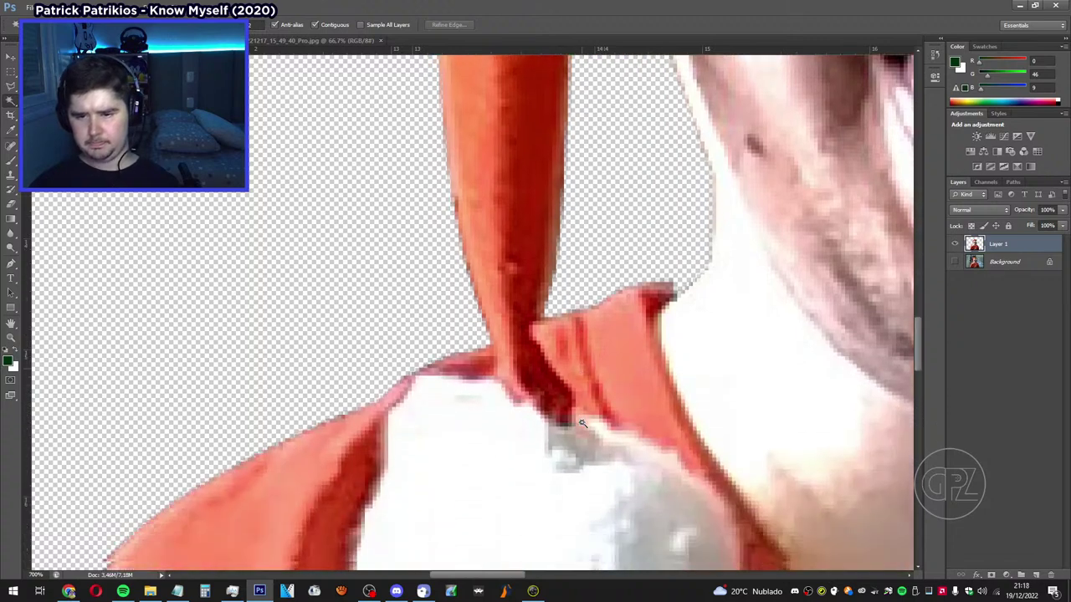
scroll(584, 416, down, 7)
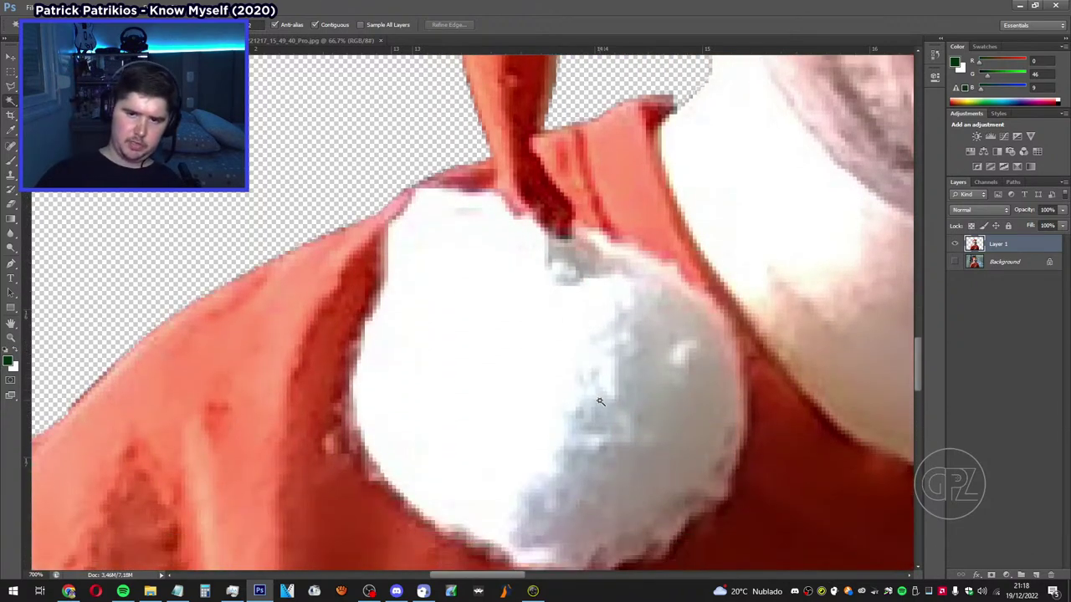
scroll(597, 404, down, 1)
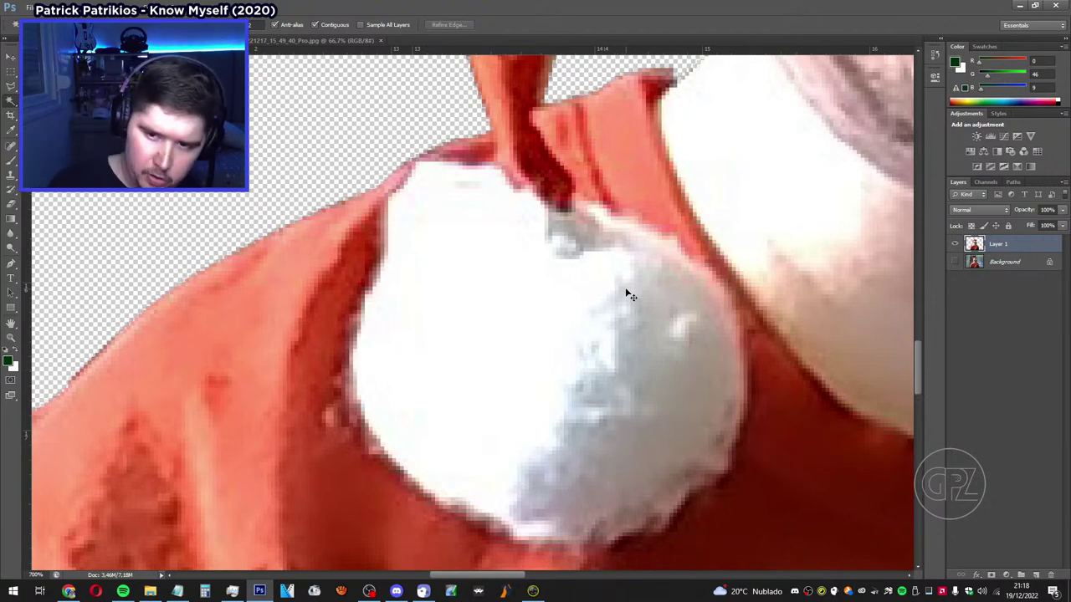
scroll(628, 291, down, 1)
scroll(627, 290, down, 3)
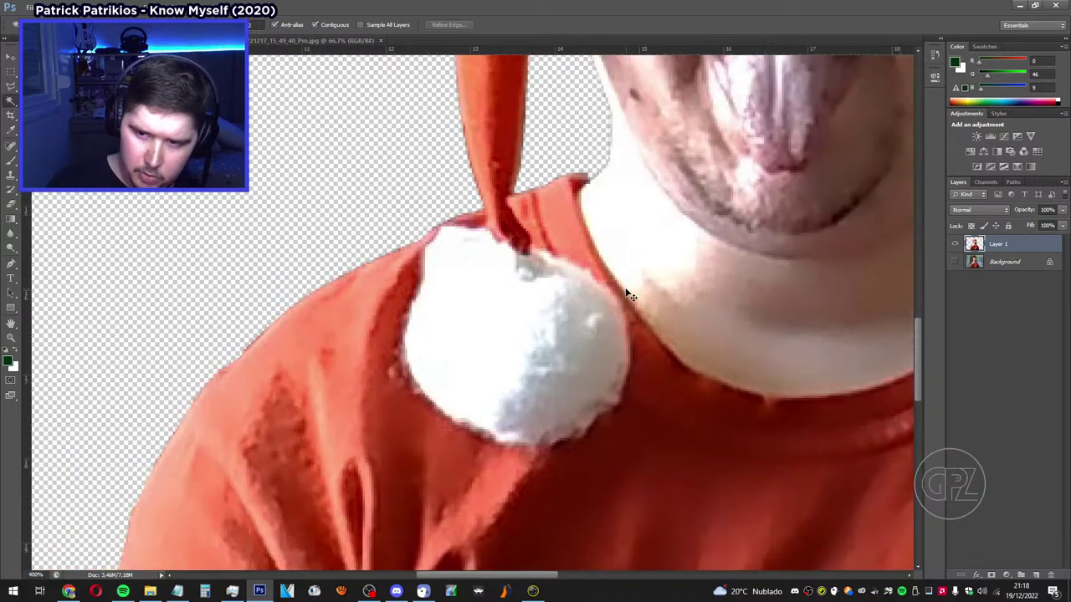
scroll(630, 294, down, 1)
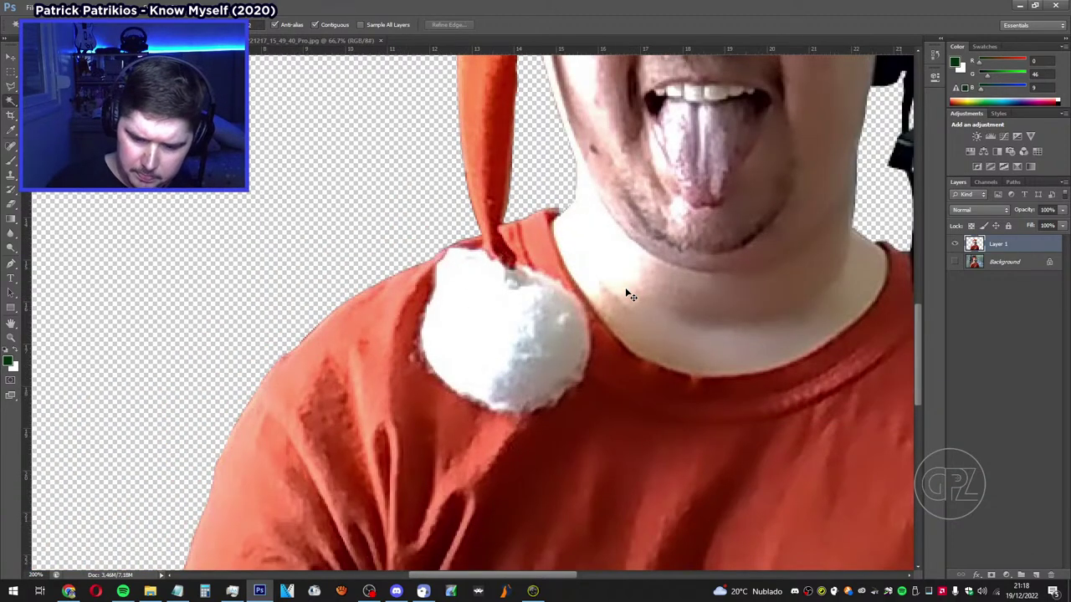
scroll(630, 295, down, 1)
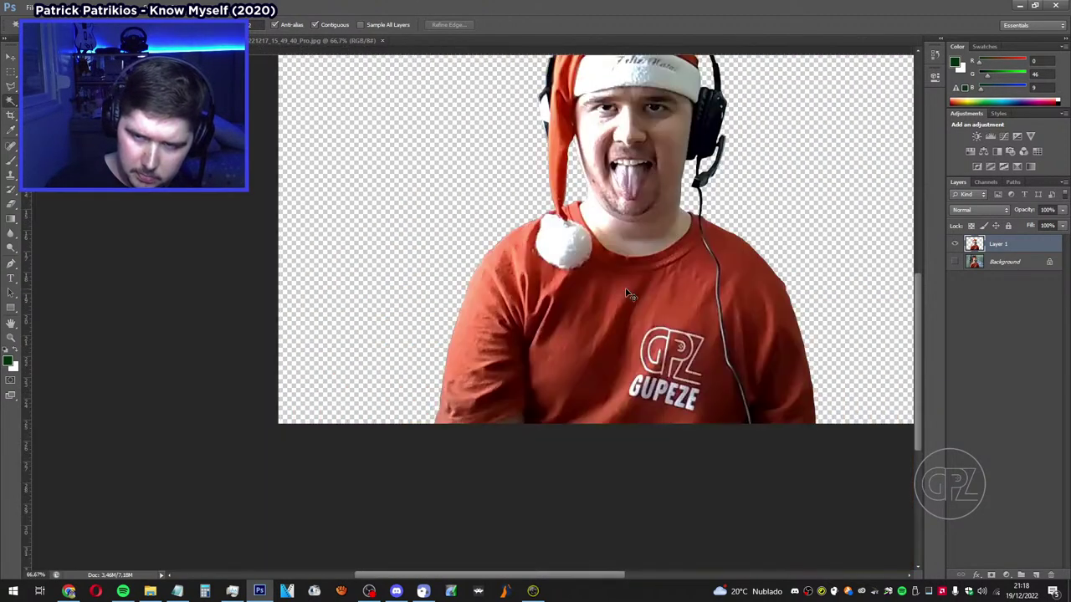
scroll(630, 295, down, 1)
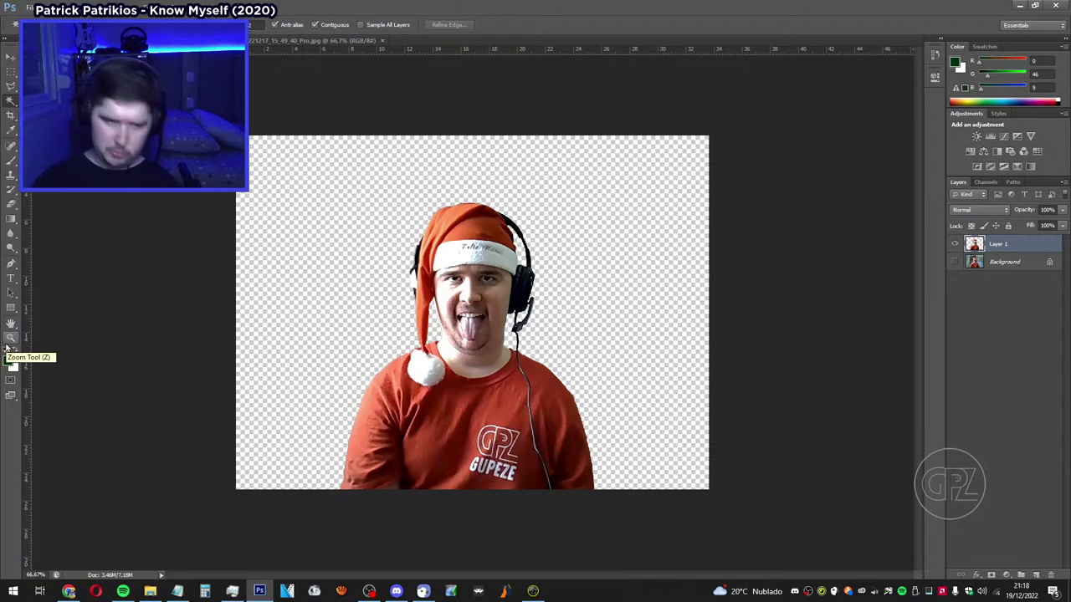
Zoom the cut-out image to 100% and bring up the File menu.
click(7, 344)
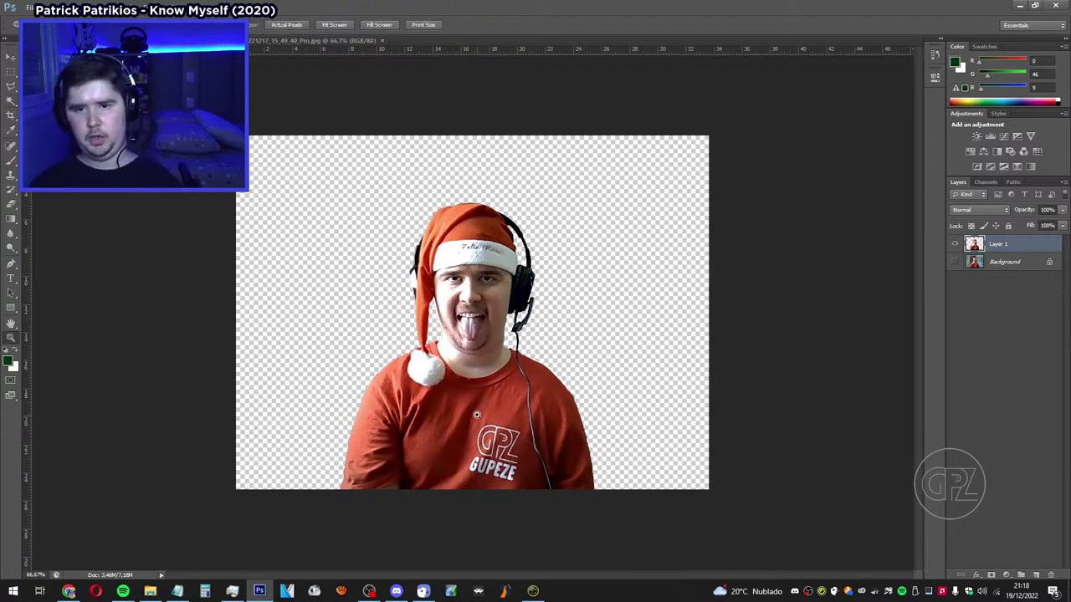
click(460, 343)
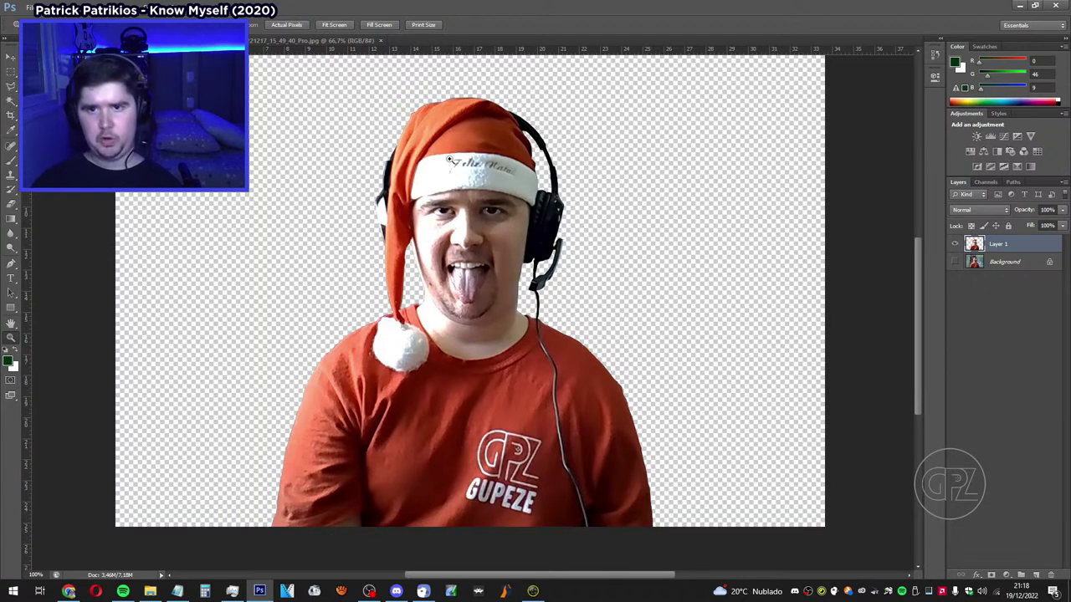
scroll(321, 339, up, 1)
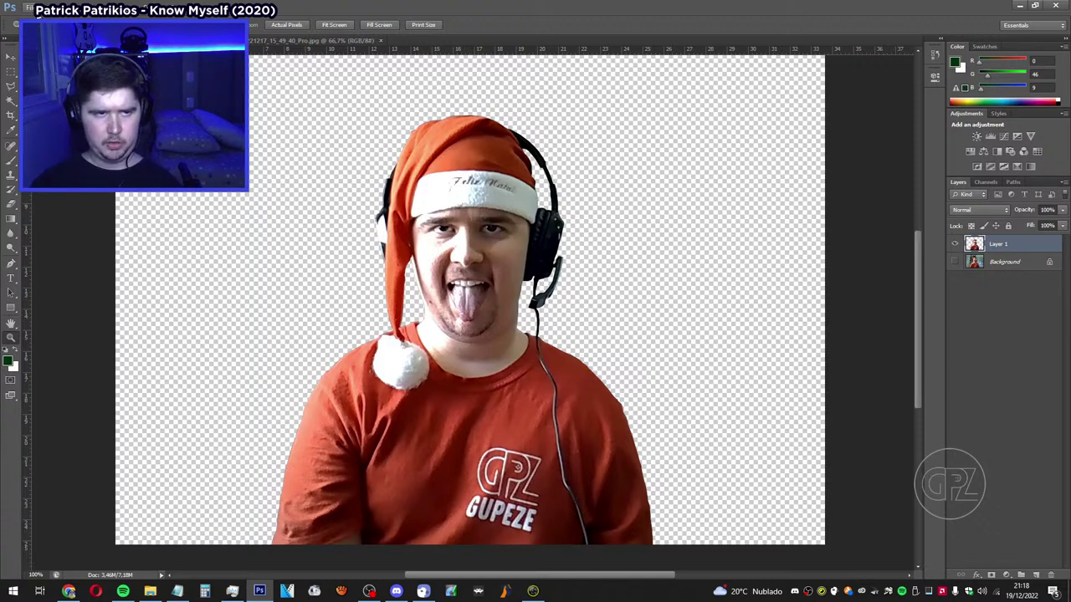
click(32, 10)
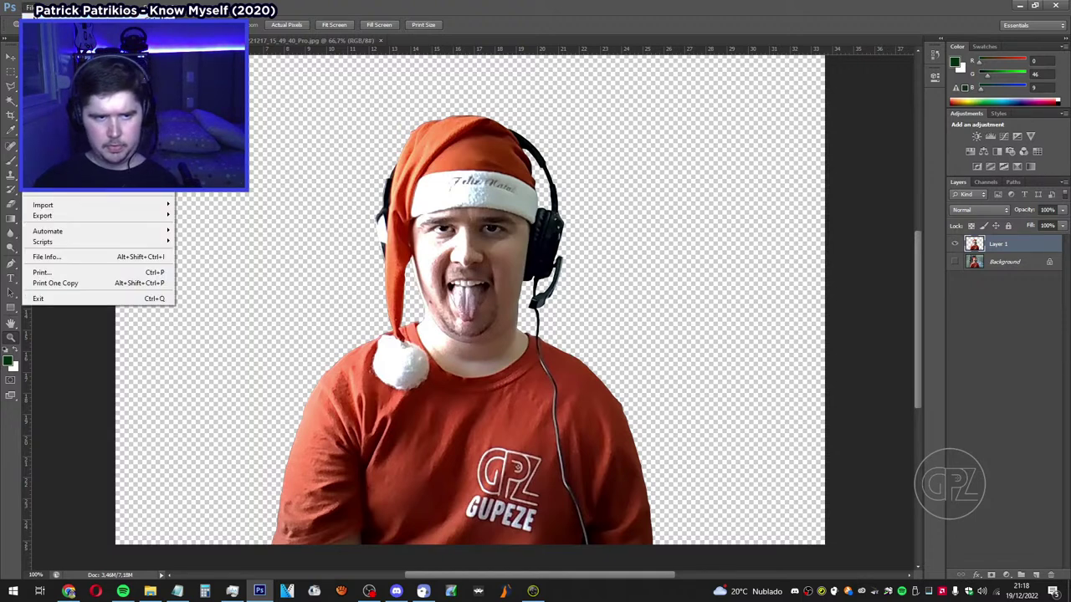
Save the cut-out as WIN_20221217_15_49_40_Pro.psd with Don't show again ticked in Format Options.
key(Escape)
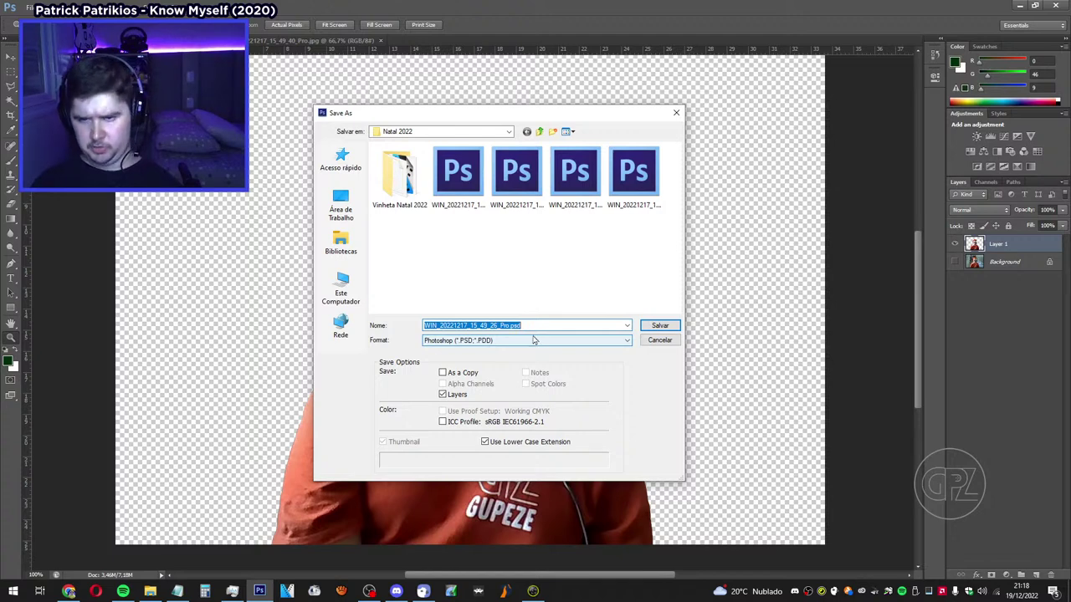
click(538, 326)
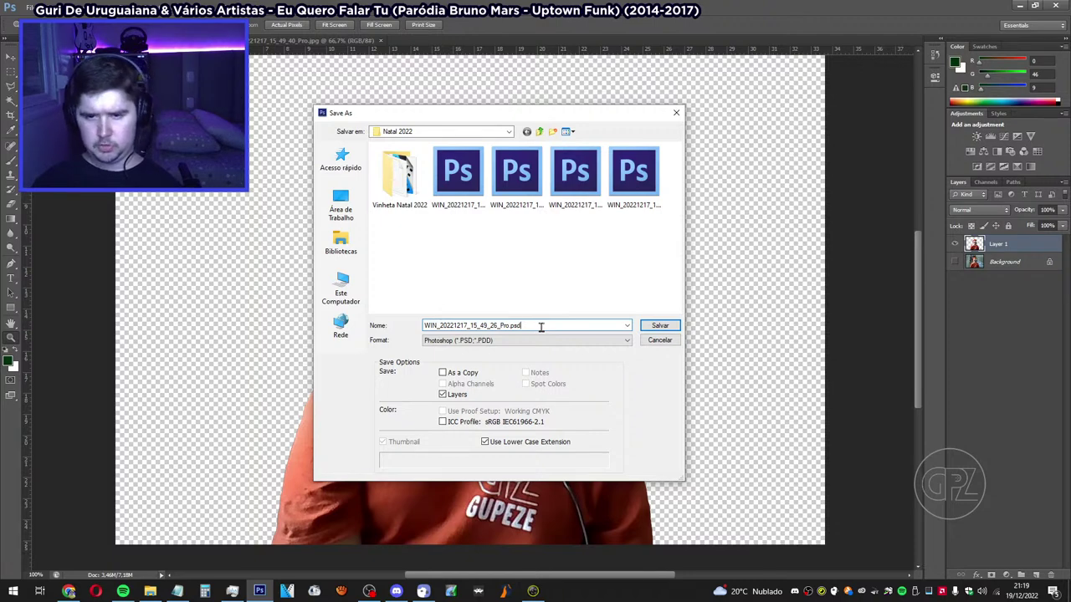
key(Return)
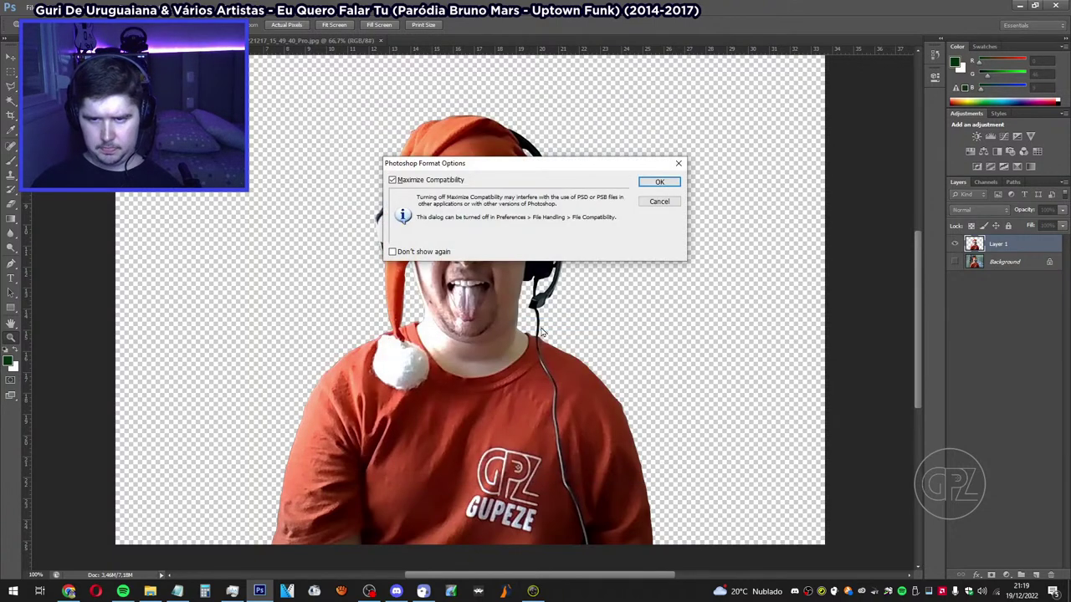
click(411, 255)
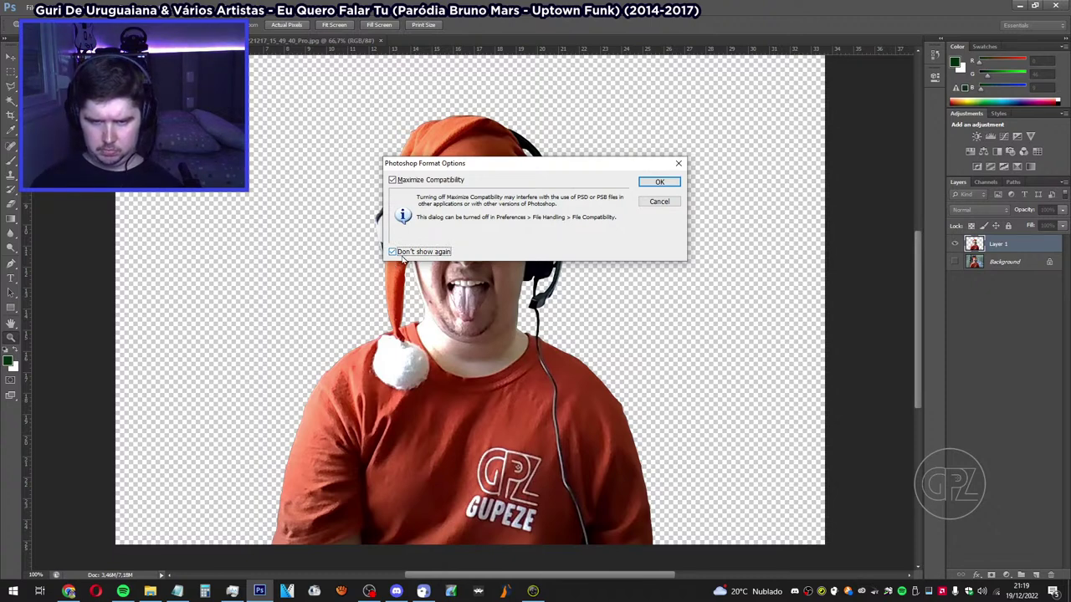
click(392, 252)
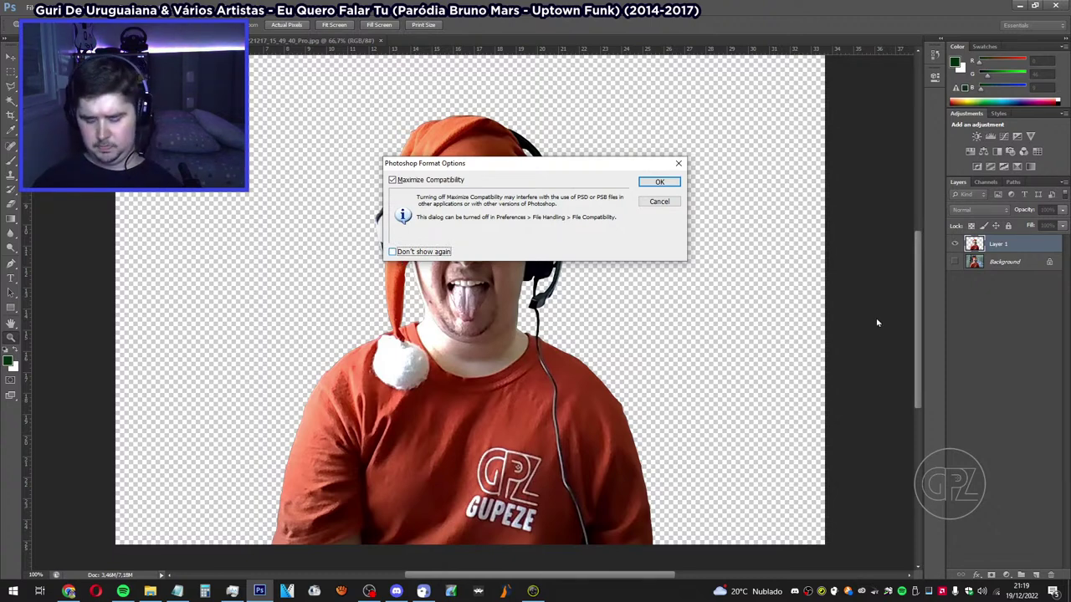
click(410, 254)
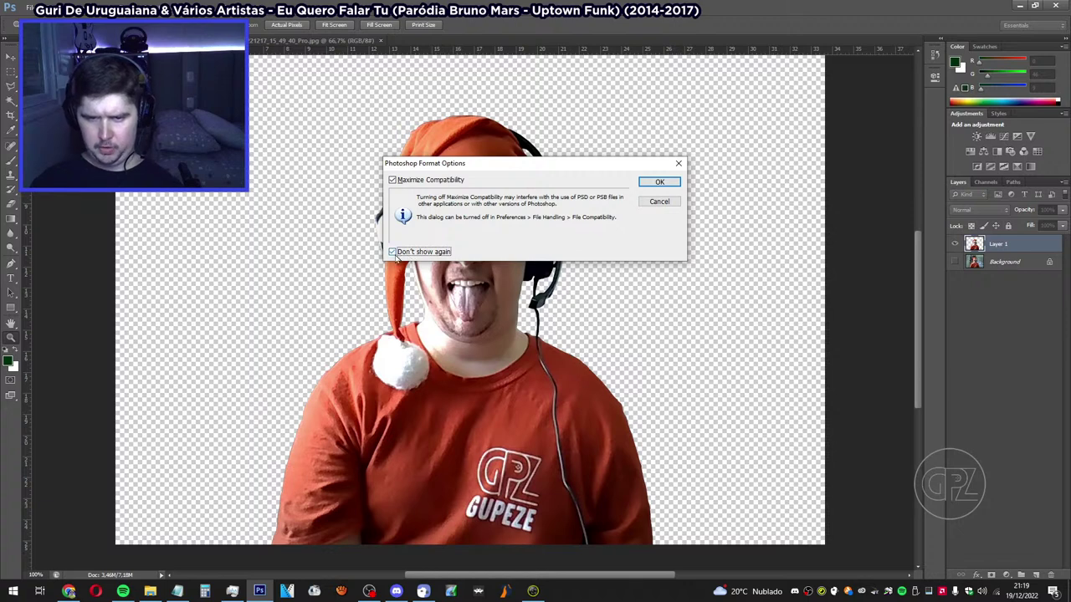
key(Return)
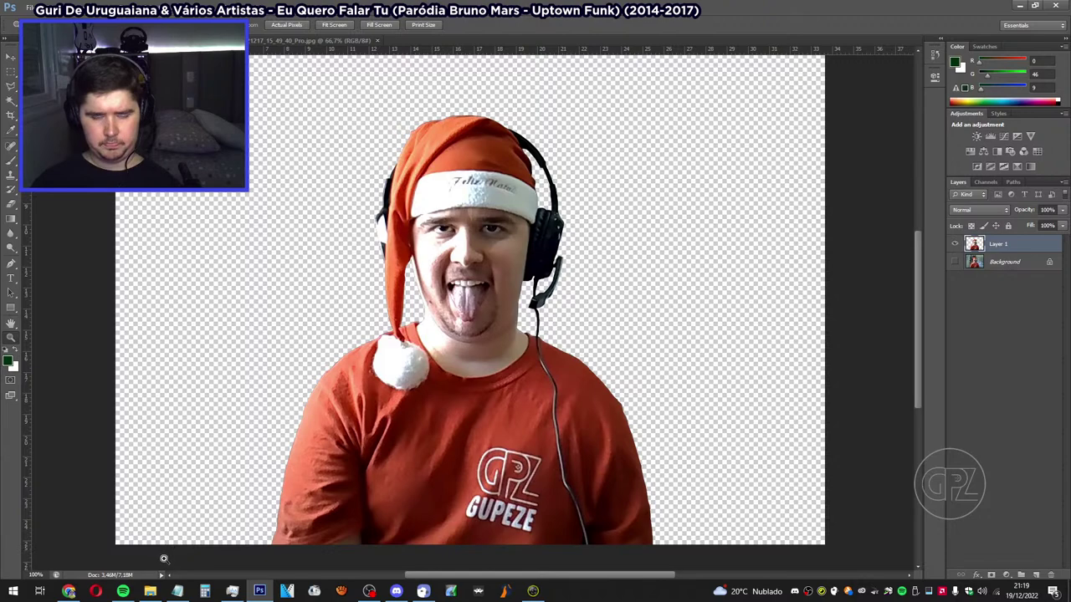
click(149, 592)
Check the sizes of the Natal 2022 JPG and PSD files one by one.
drag(186, 415, 1069, 67)
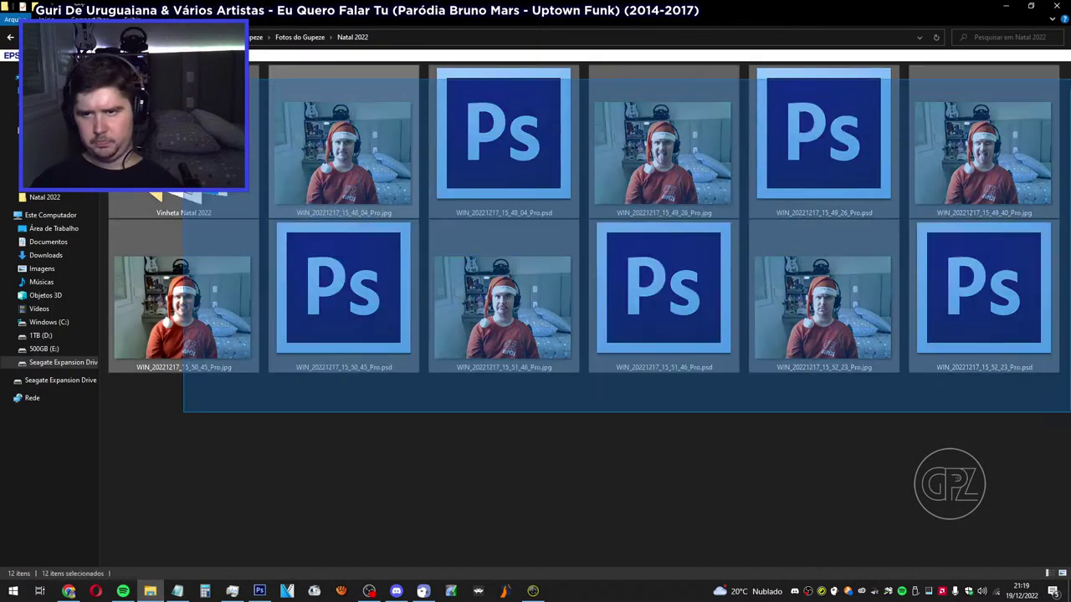
click(596, 429)
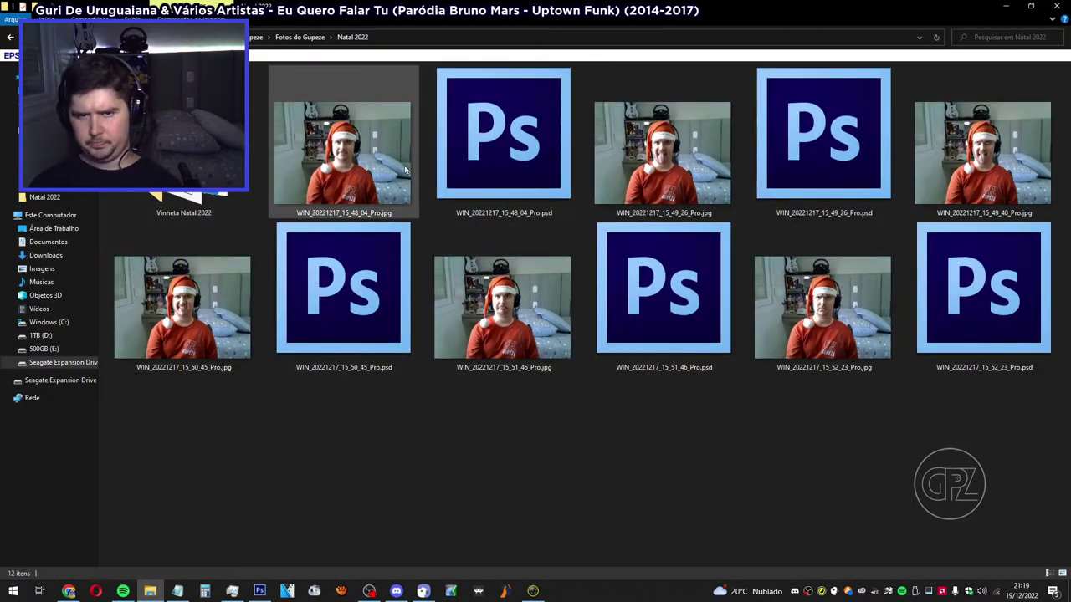
click(827, 164)
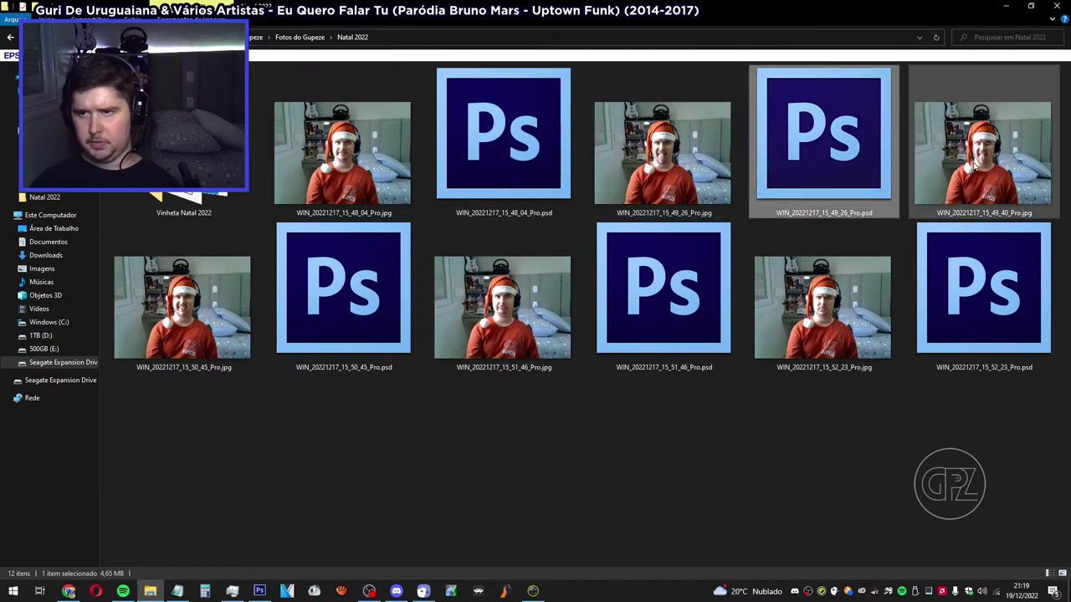
click(975, 168)
click(189, 353)
click(376, 348)
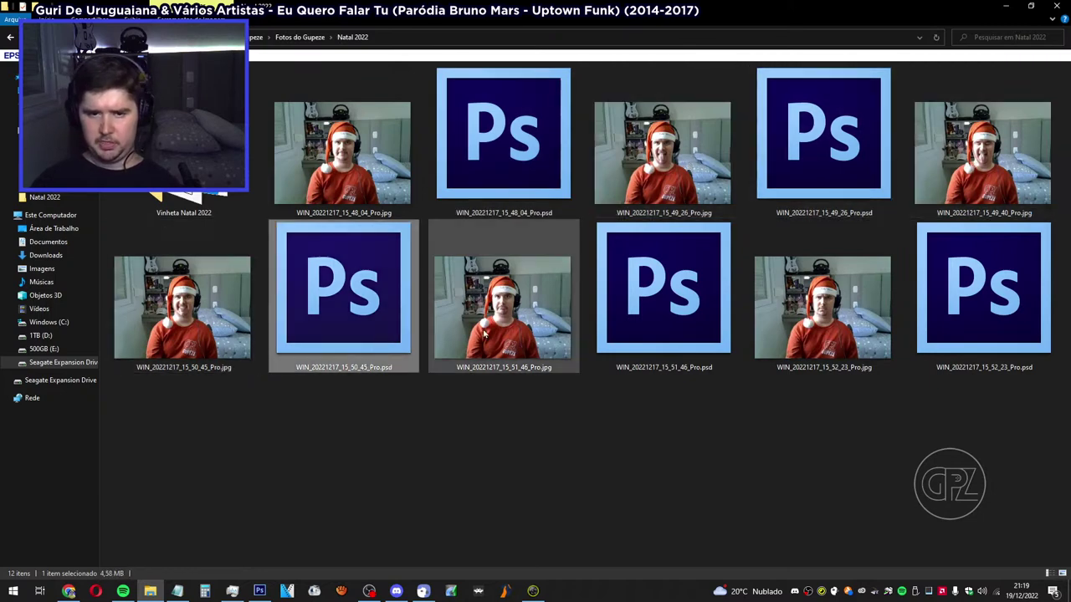
click(483, 332)
click(691, 323)
click(866, 342)
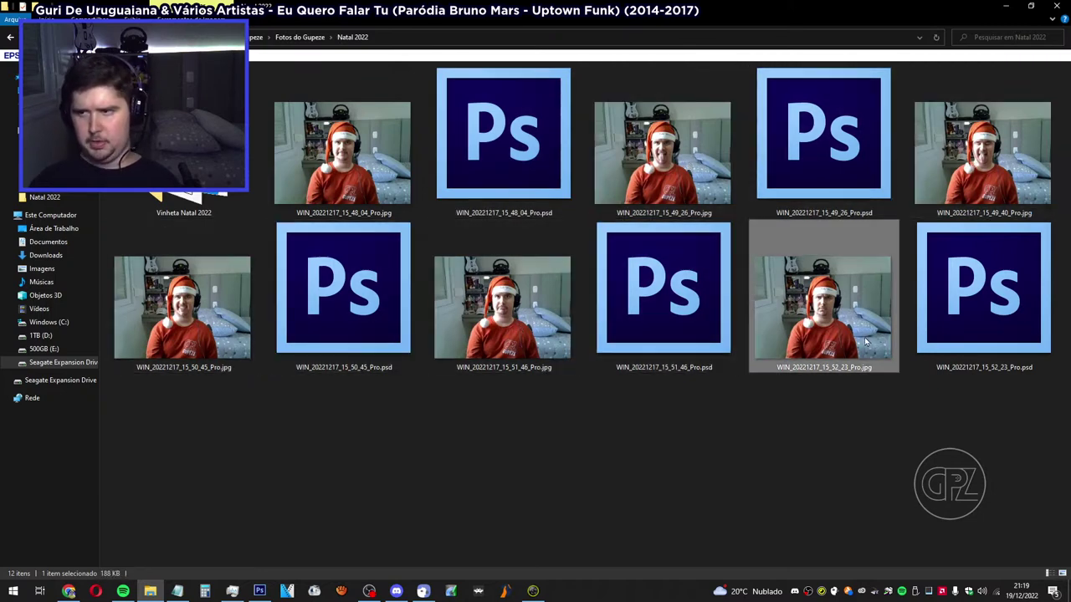
click(1016, 328)
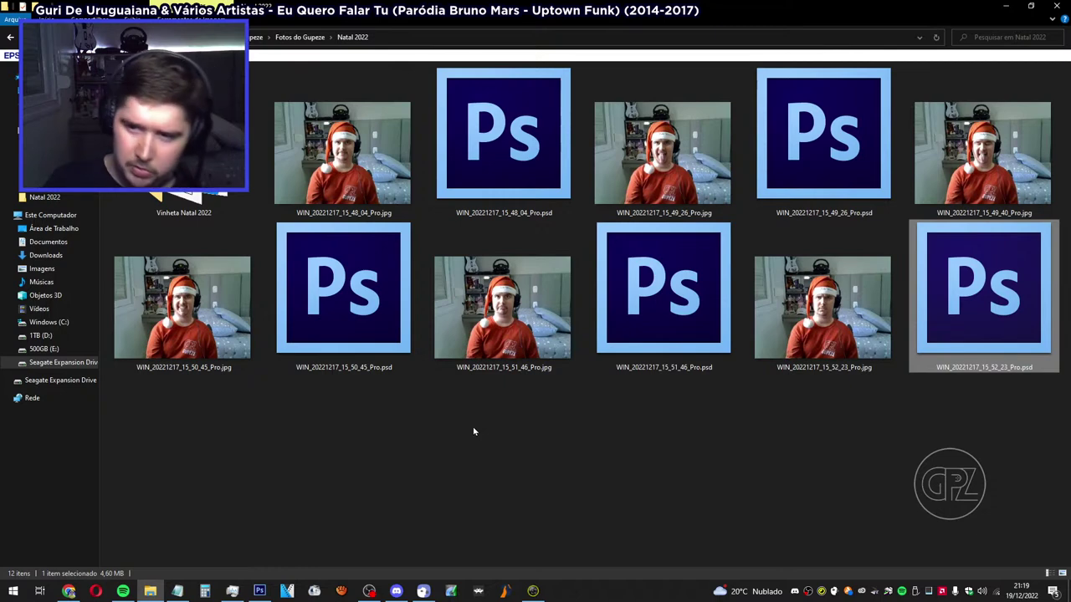
click(512, 433)
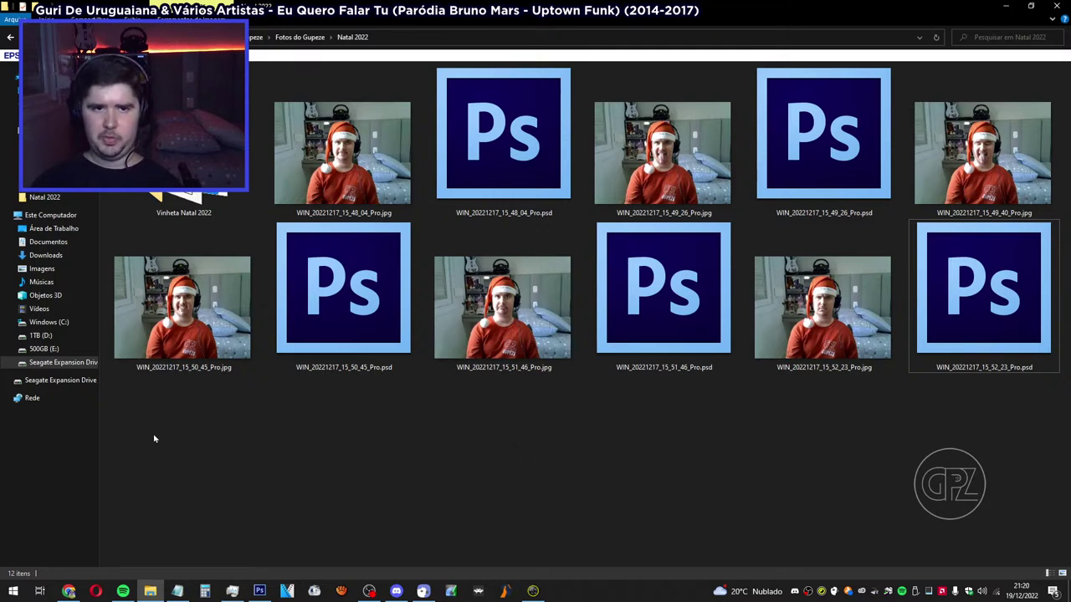
Drag-select rows of files in the Natal 2022 folder.
drag(159, 425, 980, 452)
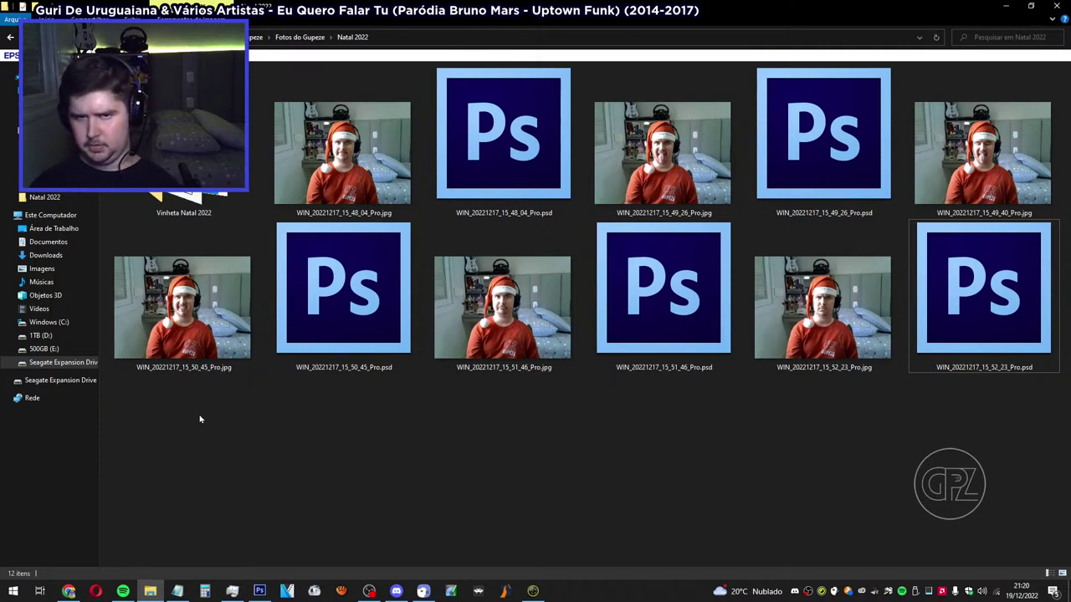
drag(200, 418, 556, 423)
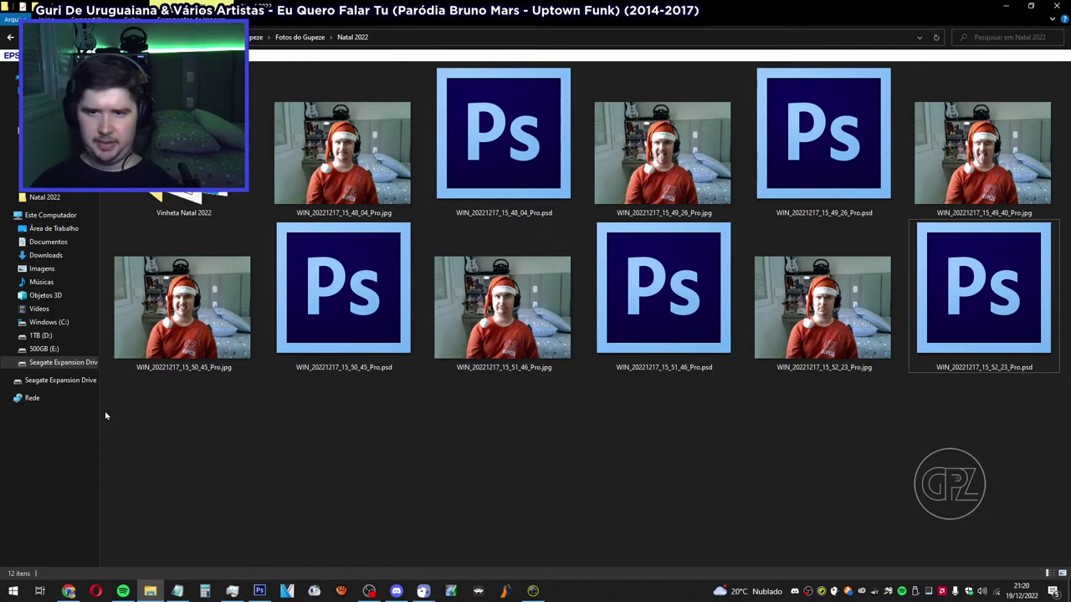
drag(105, 408, 434, 418)
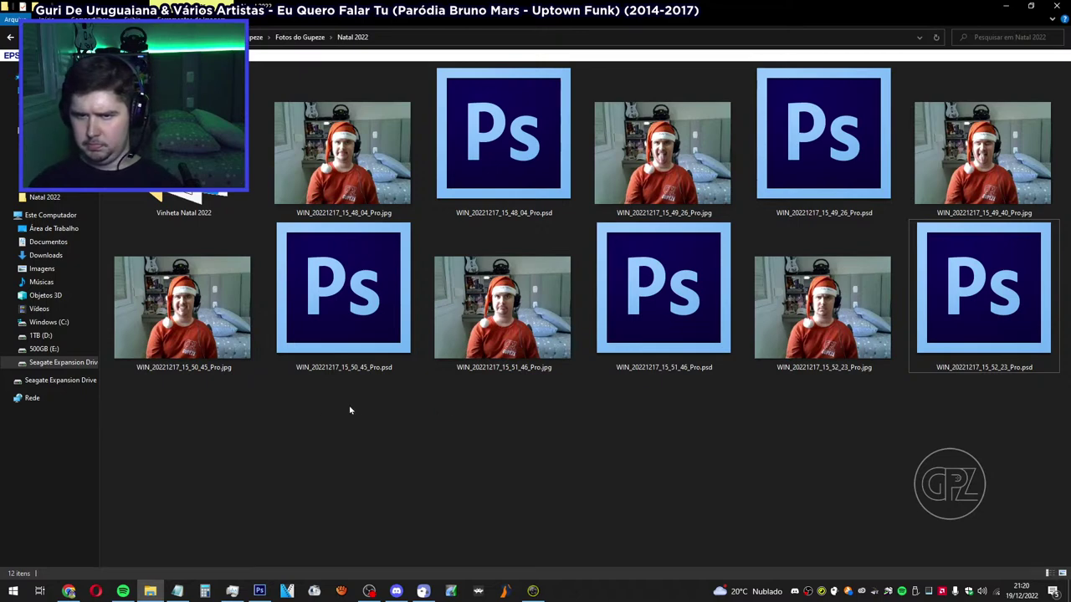
drag(197, 408, 324, 419)
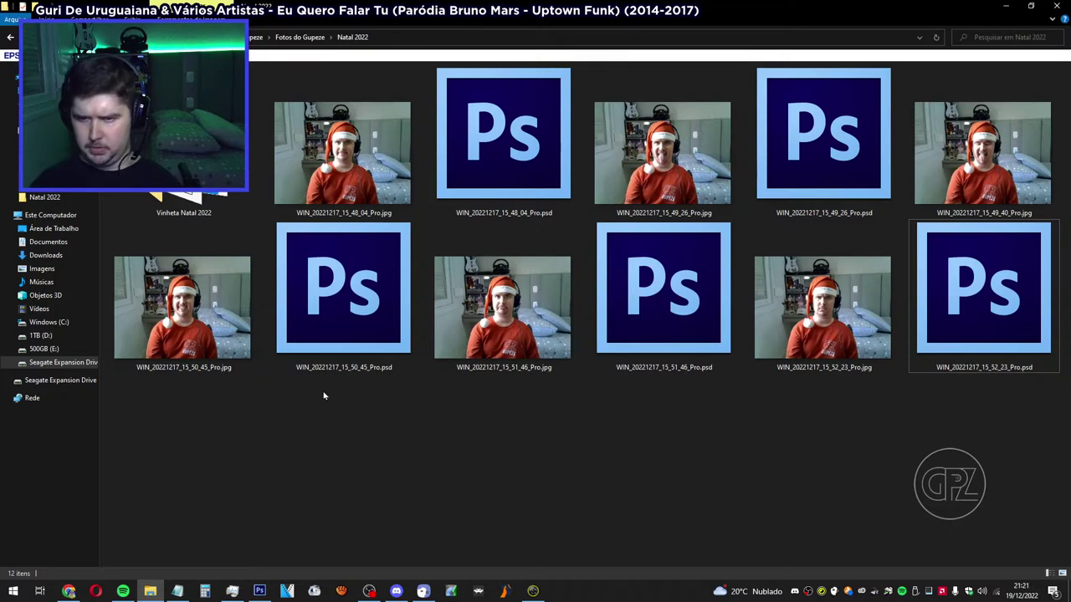
drag(109, 391, 1070, 439)
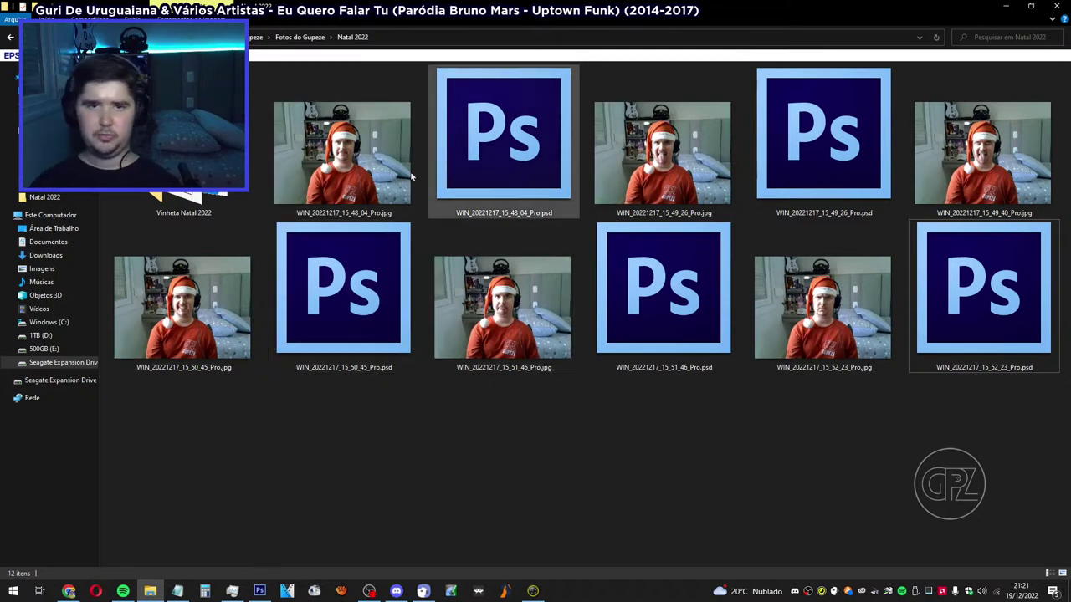
Compare the sizes of the 15_48_04 files and the other JPG photos.
click(318, 184)
click(506, 178)
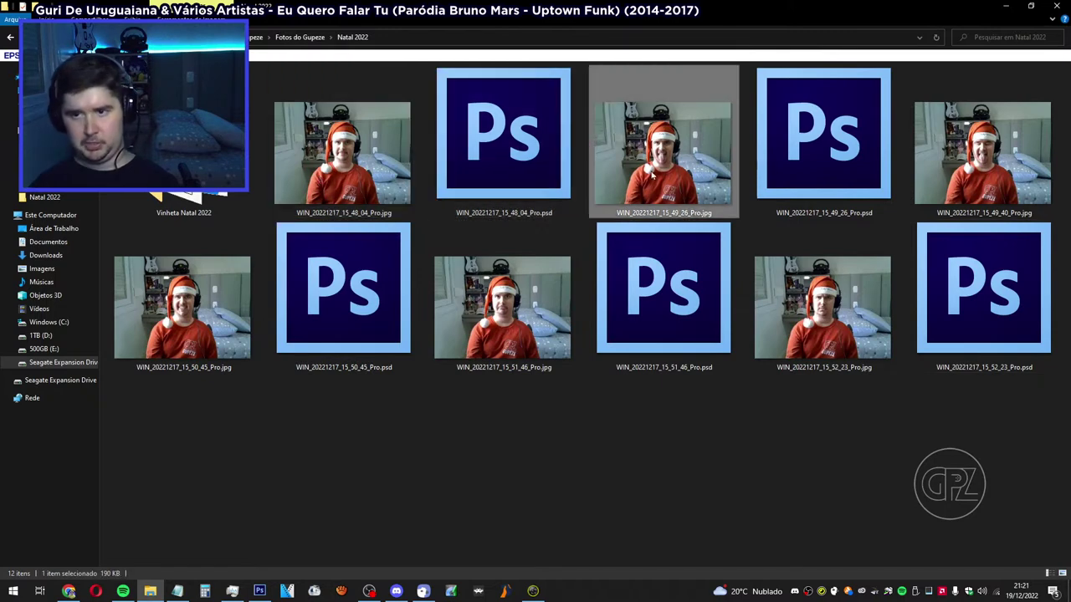
click(389, 435)
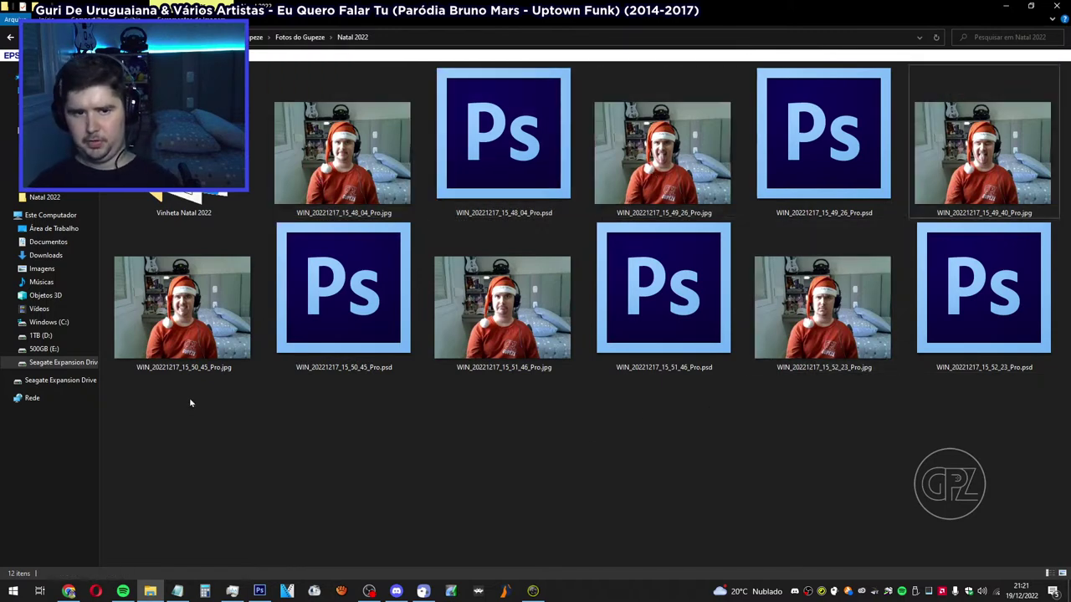
drag(190, 403, 599, 376)
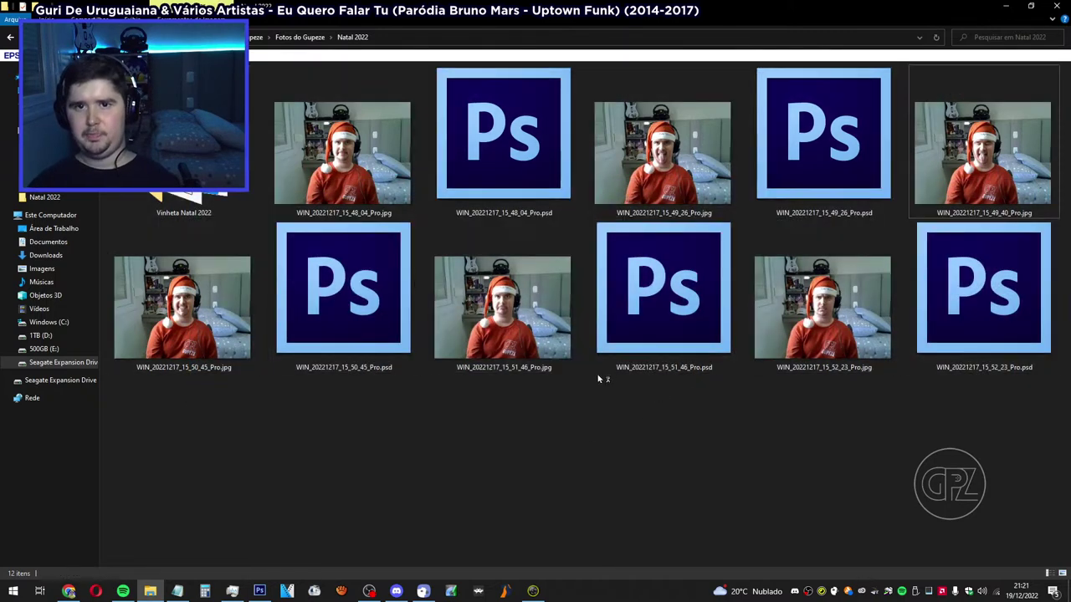
click(358, 215)
click(660, 192)
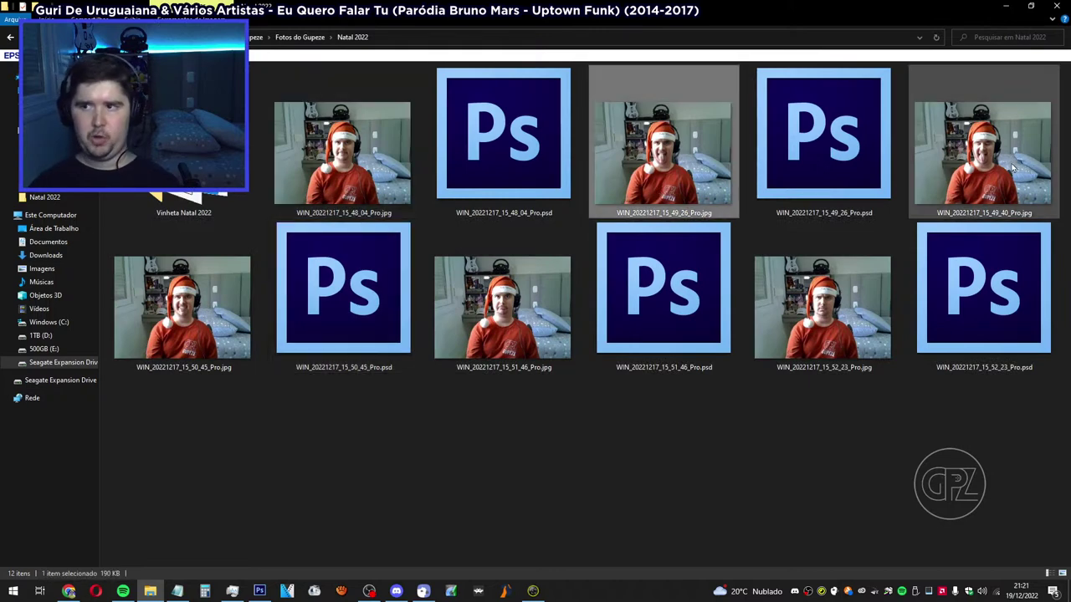
click(983, 159)
click(824, 309)
click(512, 344)
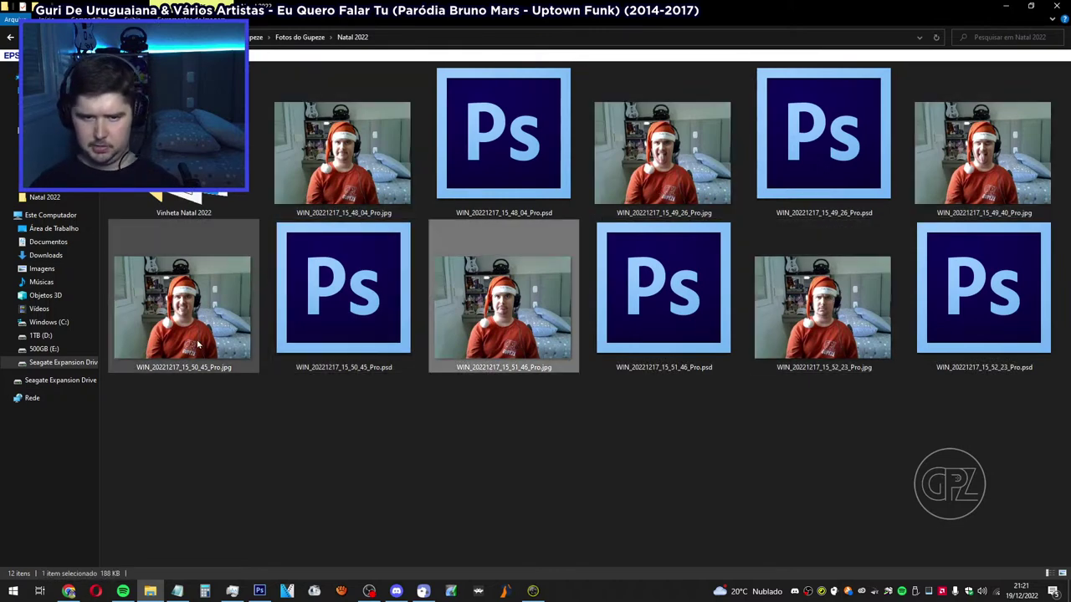
click(150, 351)
Clear the file selection and return to Photoshop.
click(115, 407)
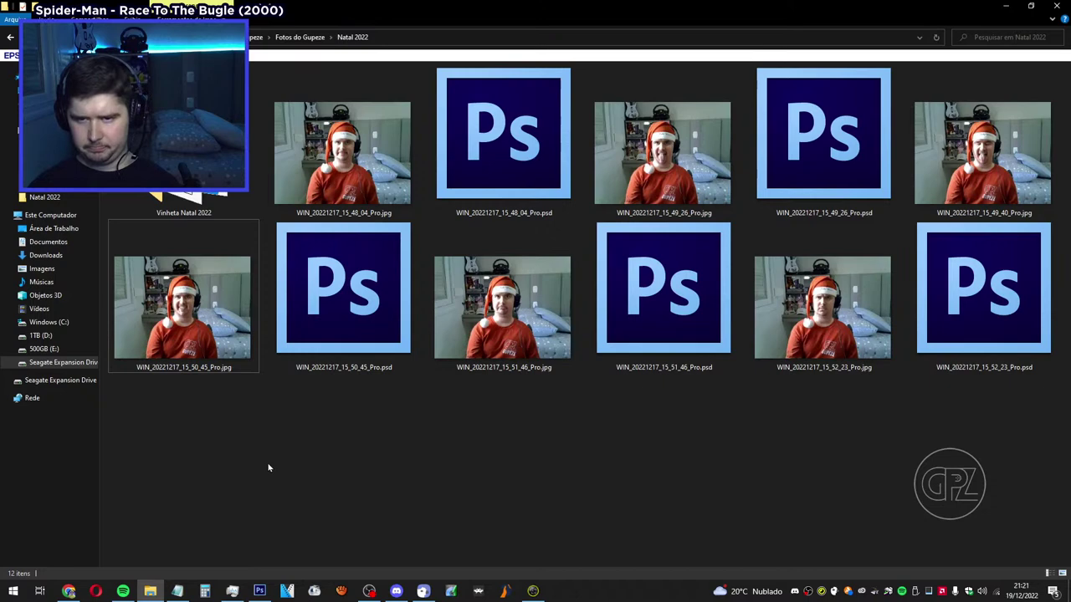
drag(204, 443, 339, 521)
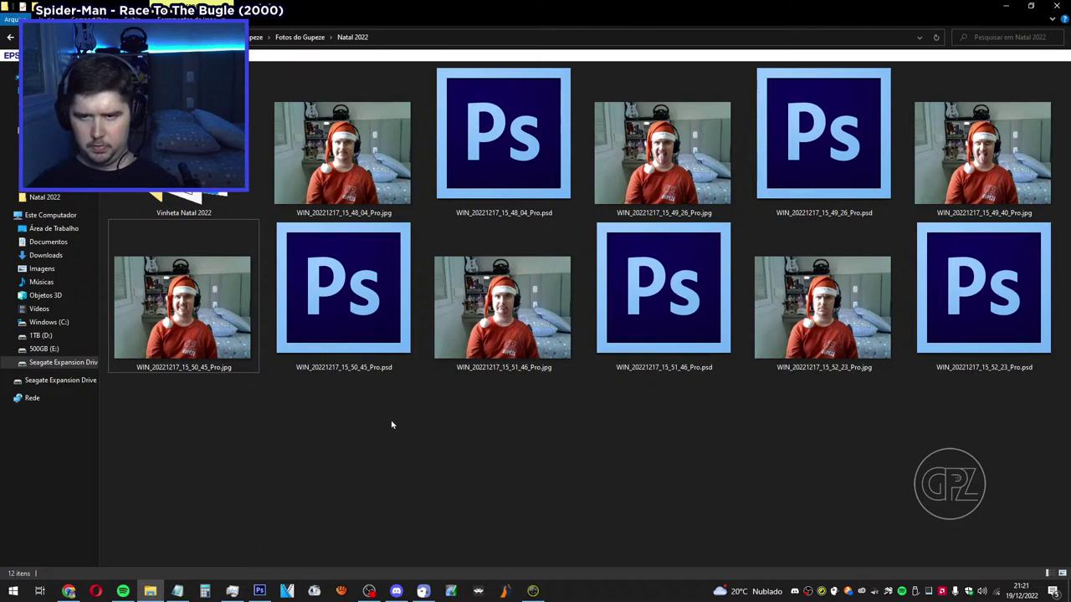
key(alt+Tab)
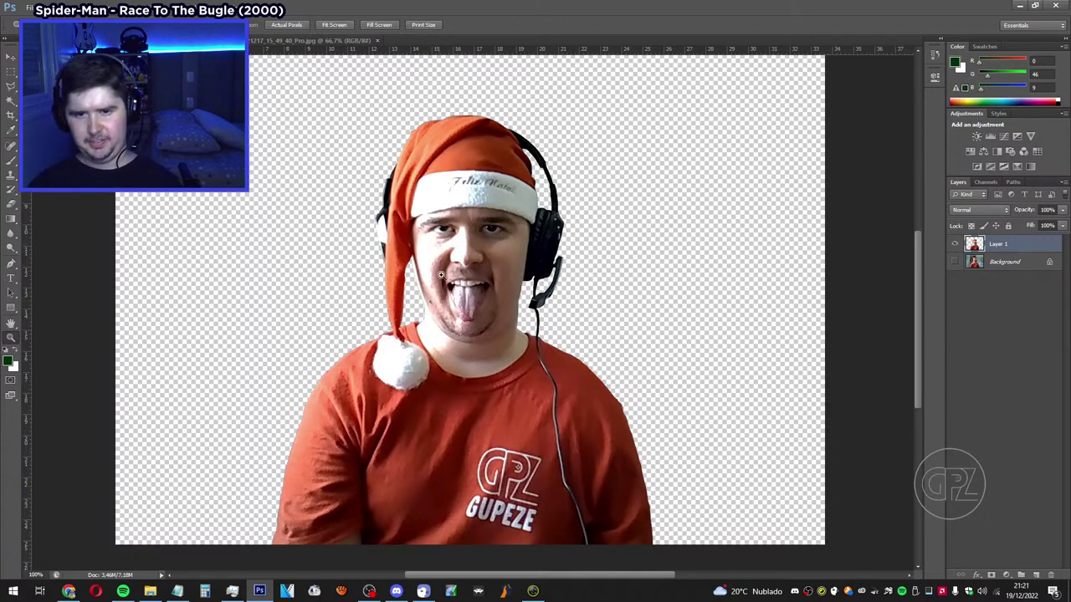
Revert the document to the original WIN_20221217_15_49_40_Pro.jpg photo and view it at 100%.
click(151, 592)
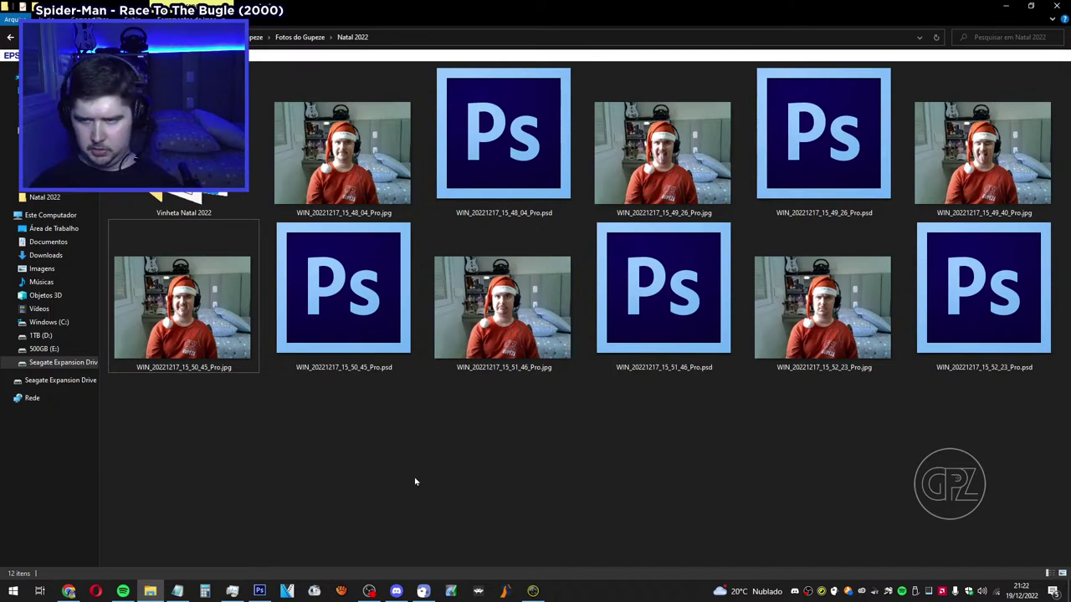
click(260, 590)
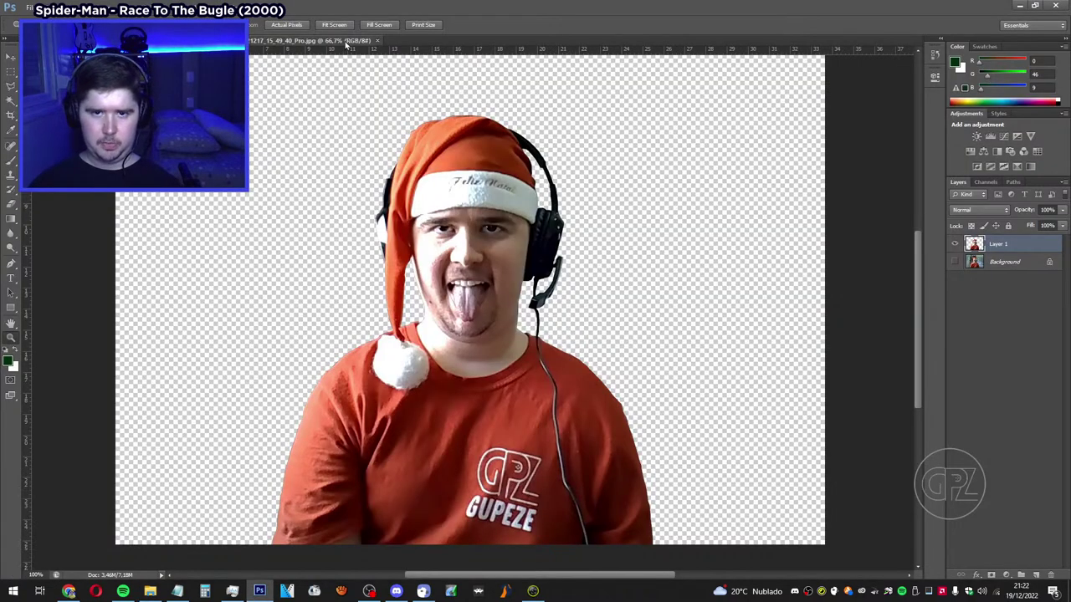
key(F12)
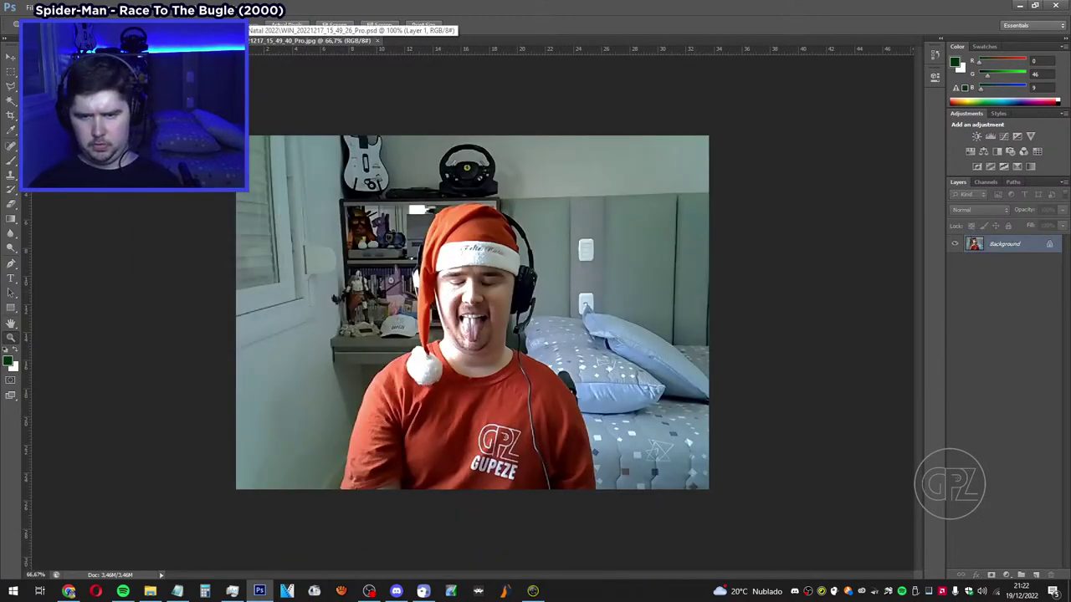
key(ctrl+z)
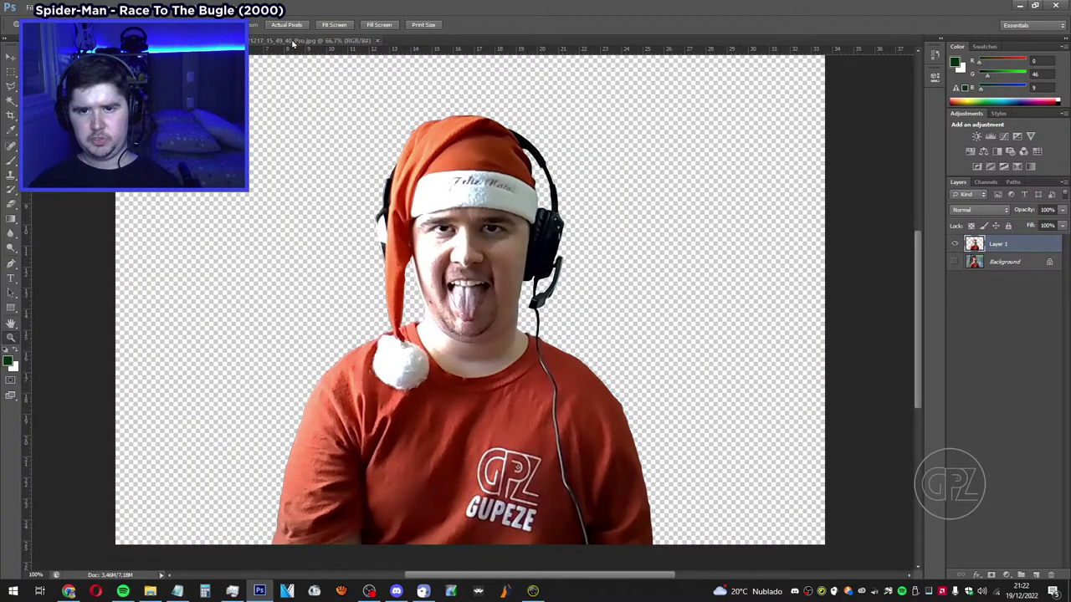
click(955, 262)
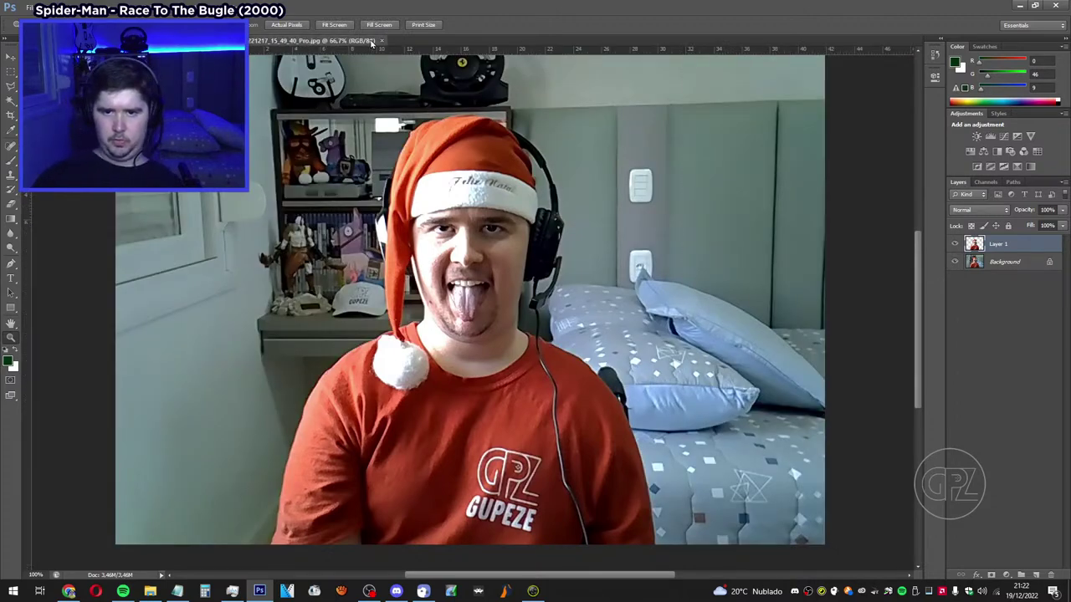
key(ctrl+z)
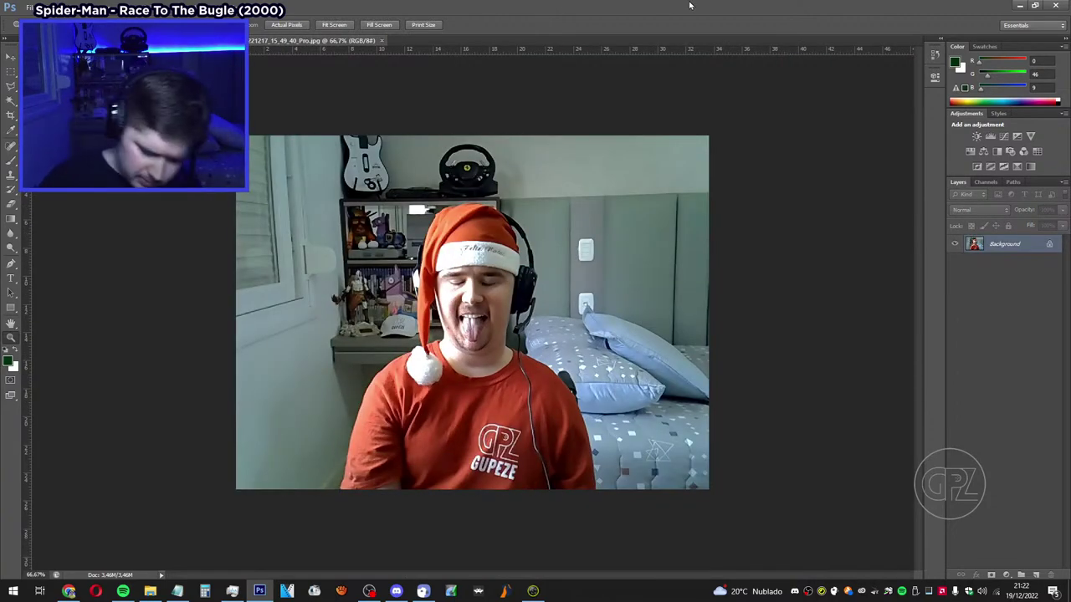
key(ctrl+plus)
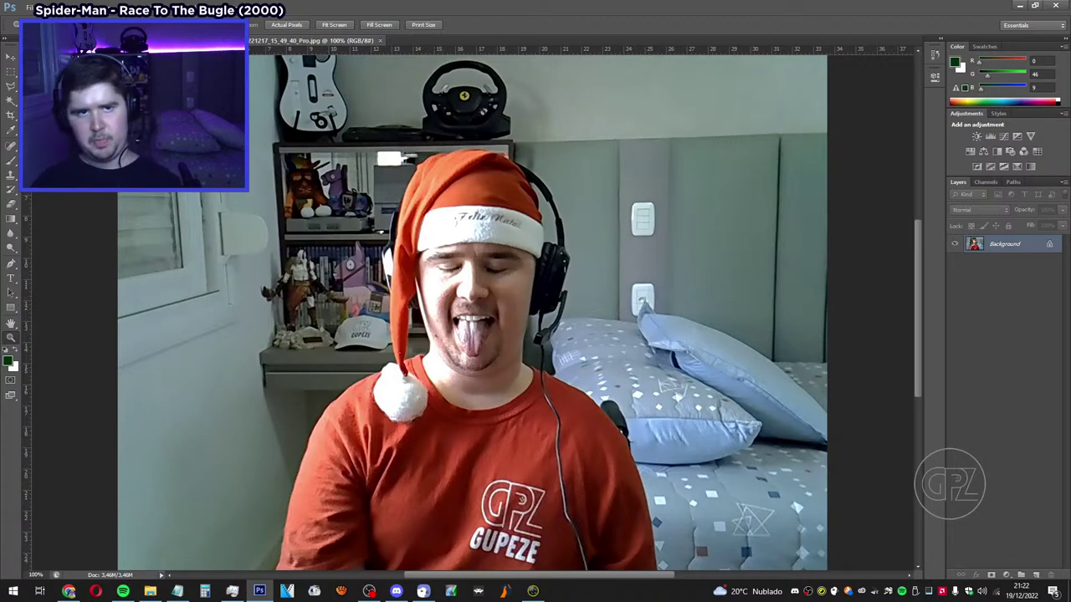
Repeatedly paste and undo the eyes-open photo layer to compare it with the original.
key(ctrl+v)
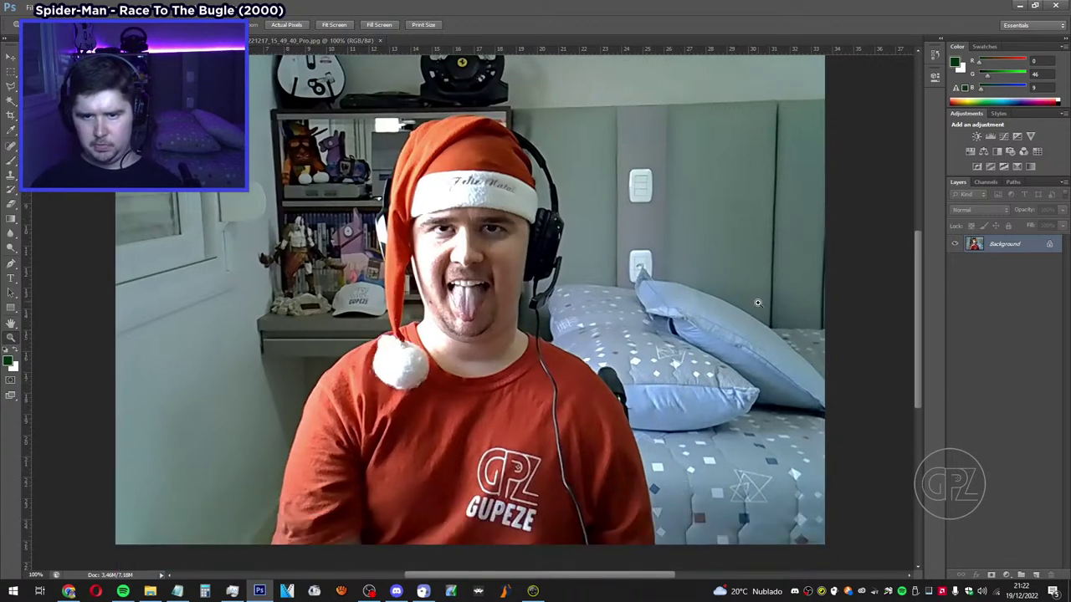
scroll(919, 316, up, 1)
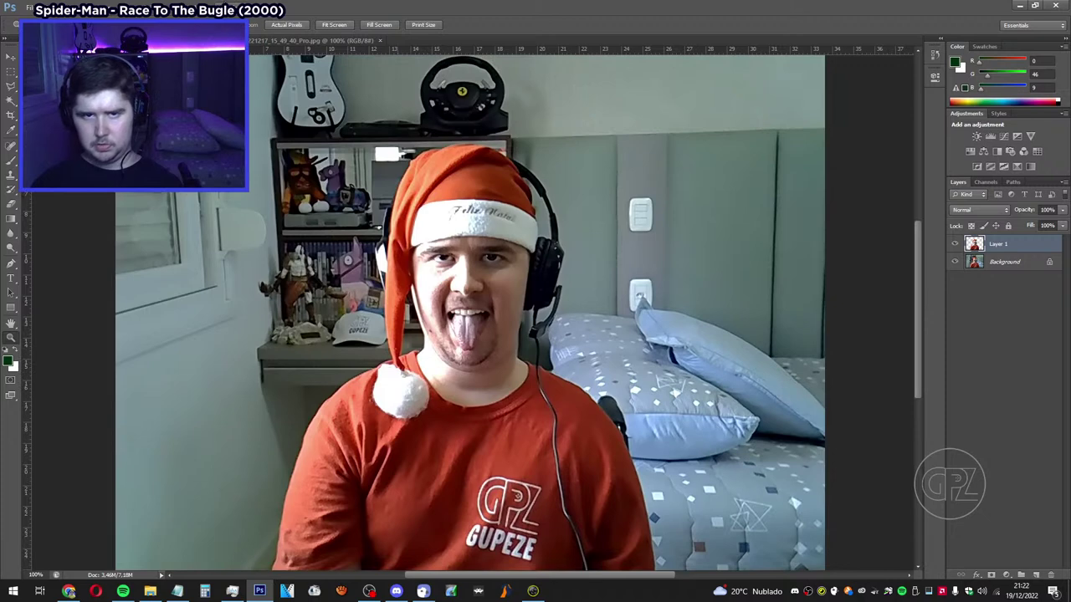
key(ctrl+z)
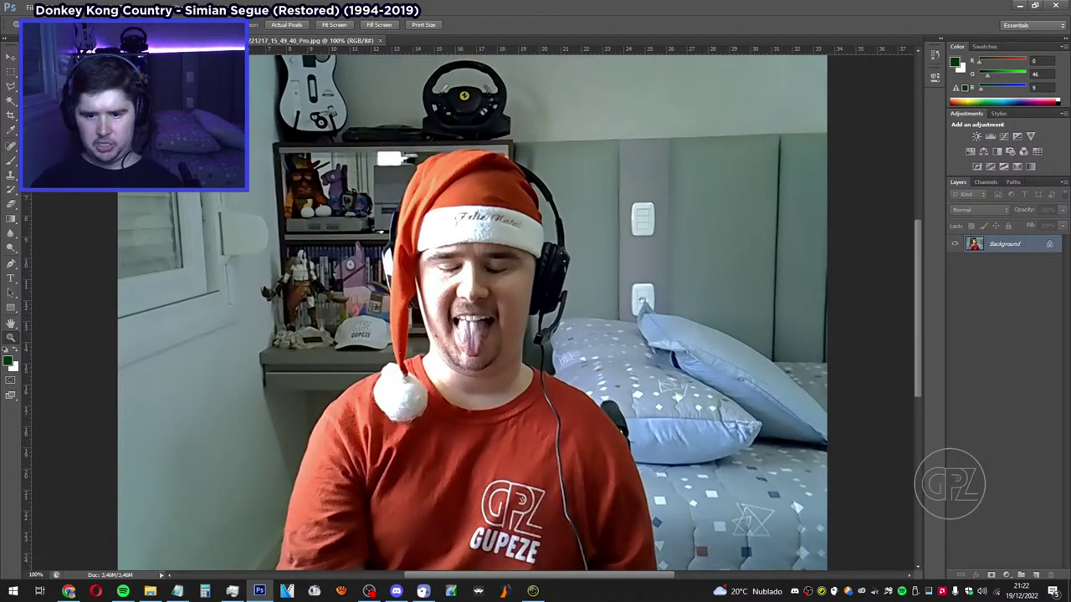
key(ctrl+v)
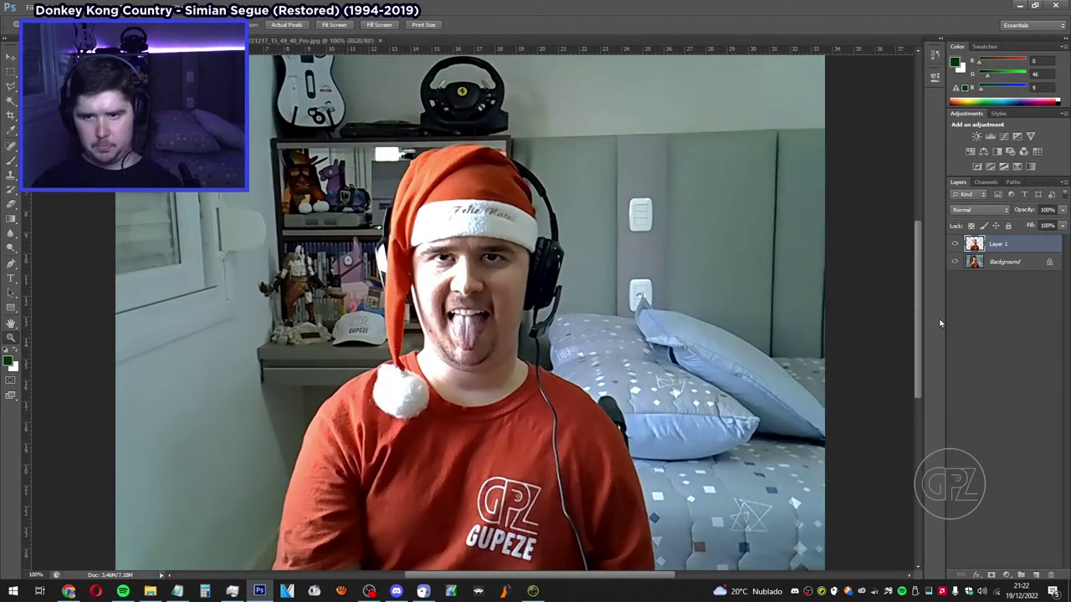
key(ctrl+z)
key(ctrl+v)
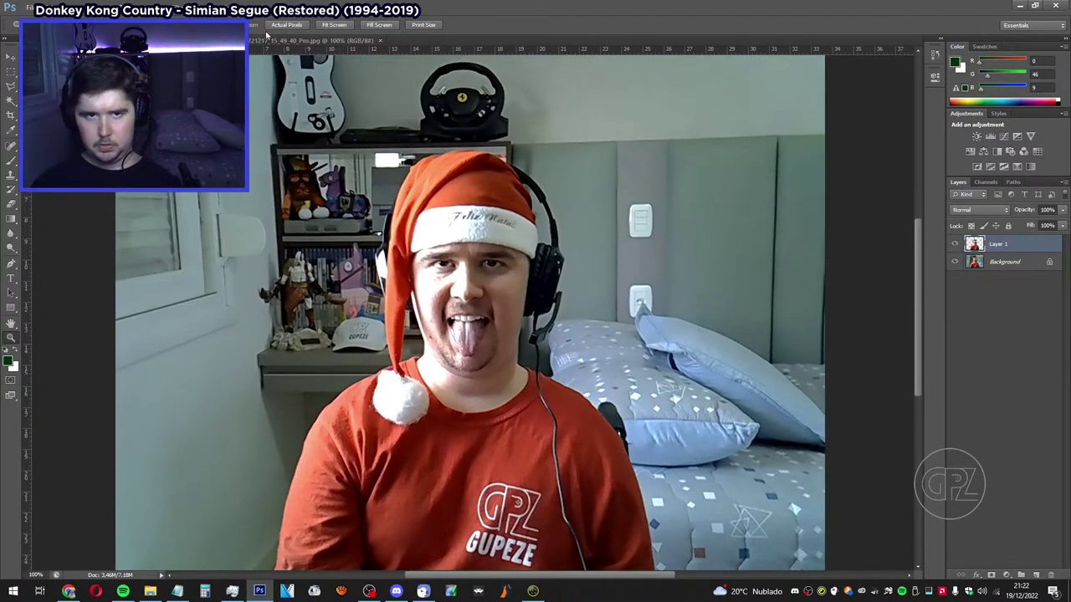
key(ctrl+z)
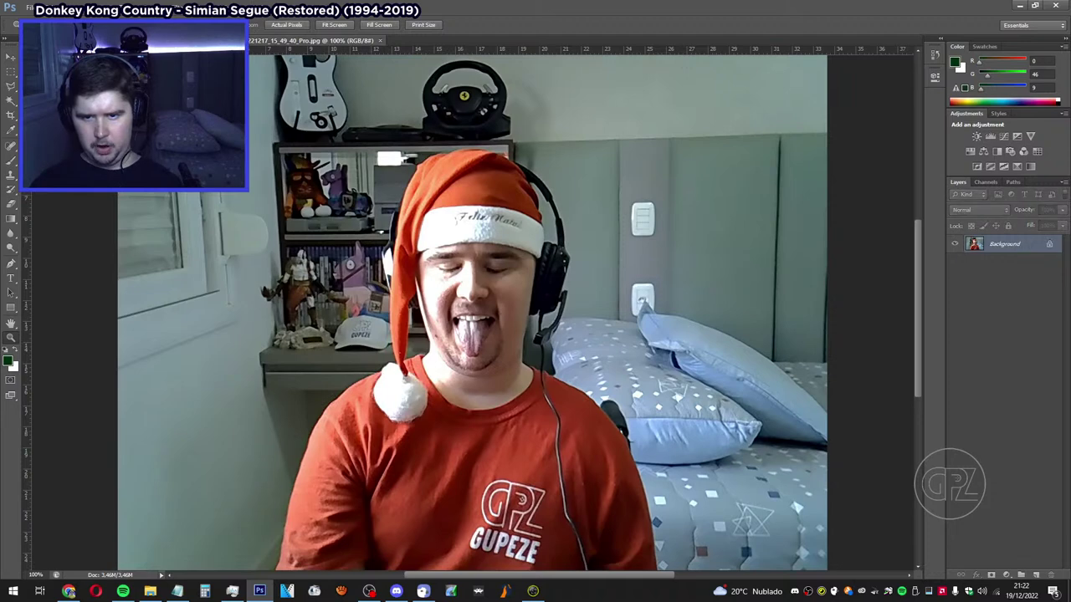
key(ctrl+v)
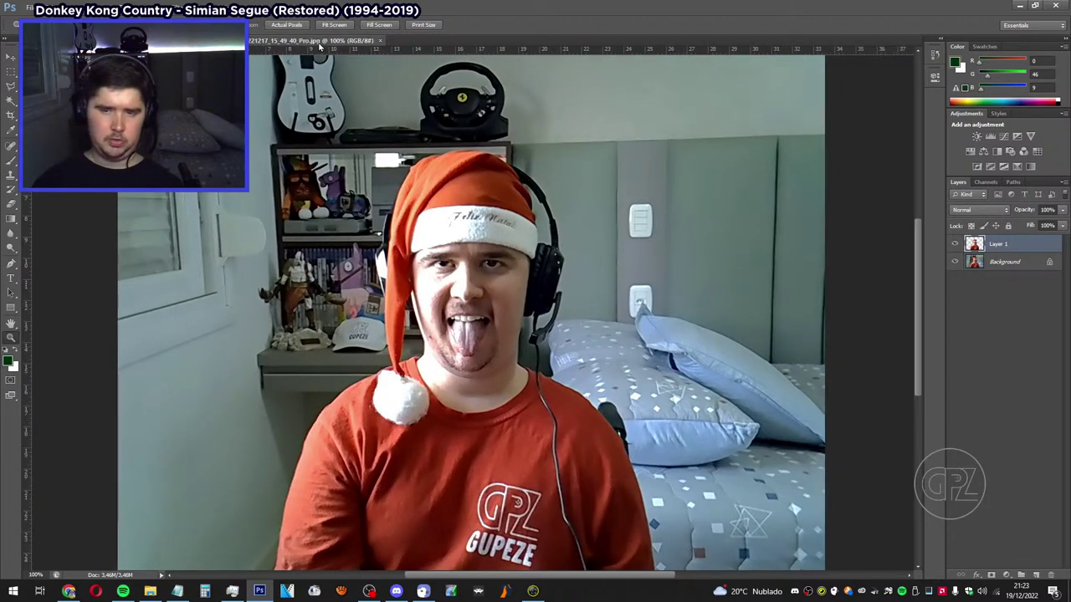
key(ctrl+z)
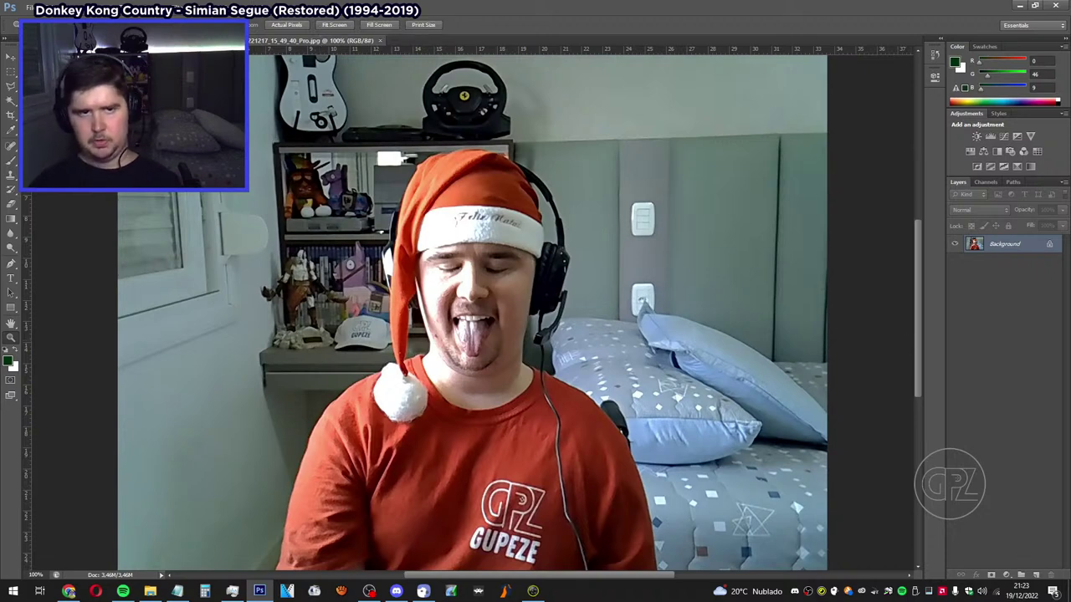
key(ctrl+v)
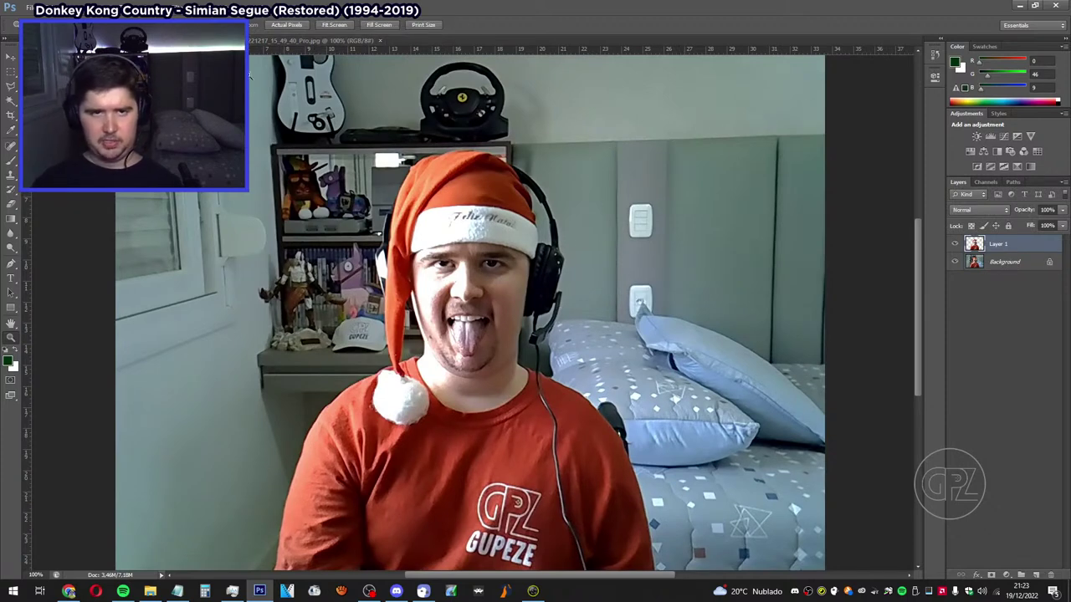
key(ctrl+z)
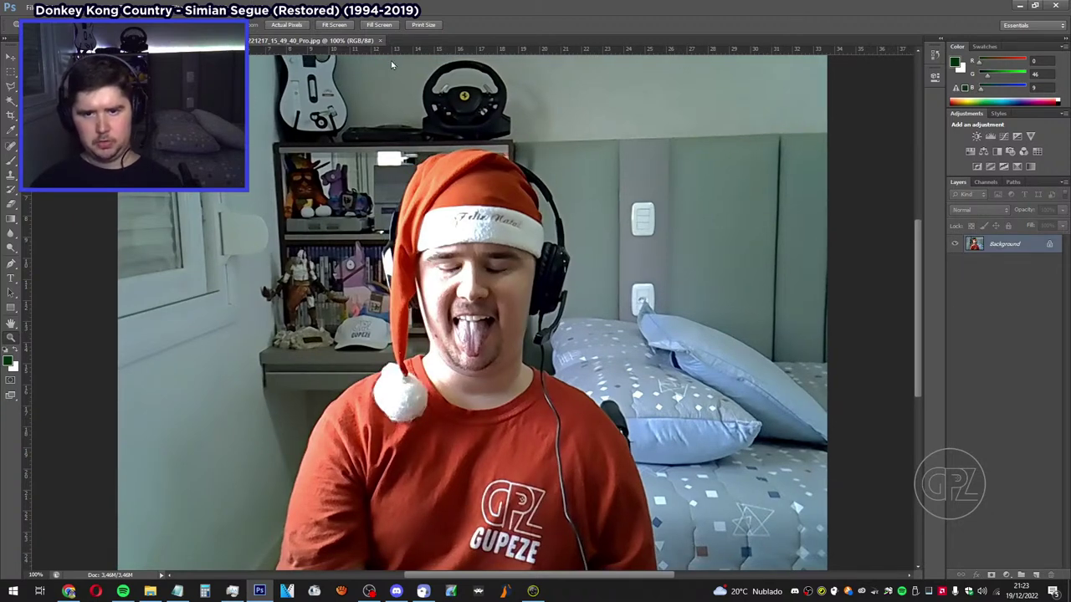
key(ctrl+z)
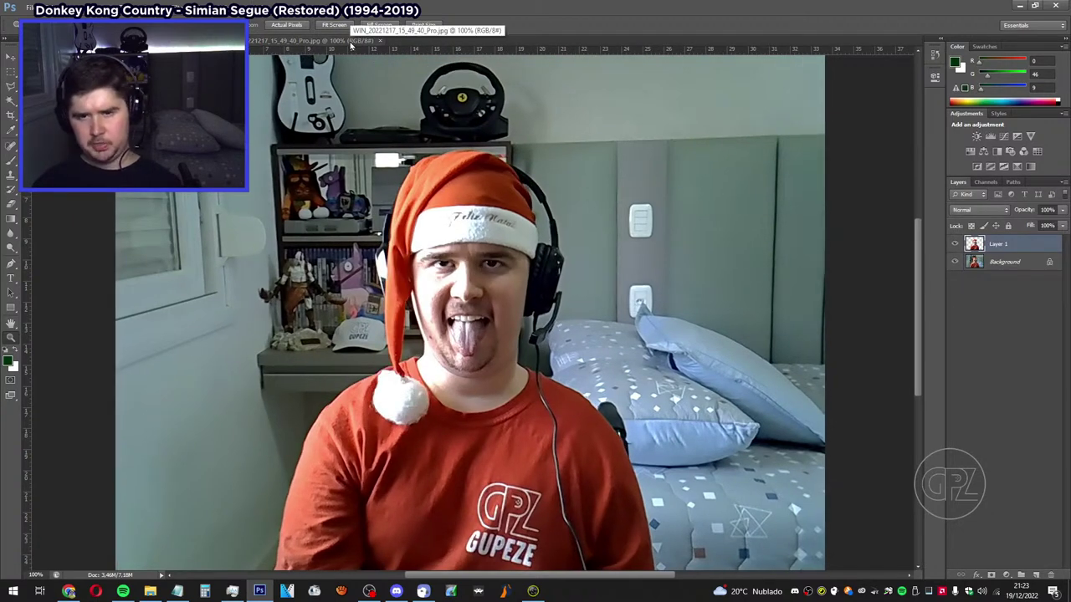
key(ctrl+z)
key(ctrl+z)
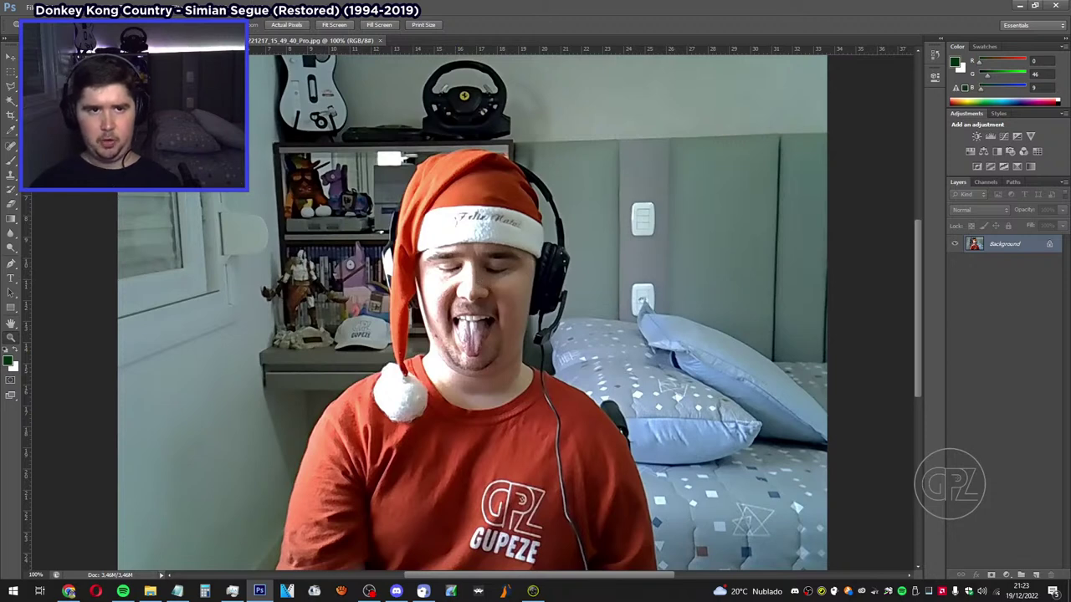
key(ctrl+v)
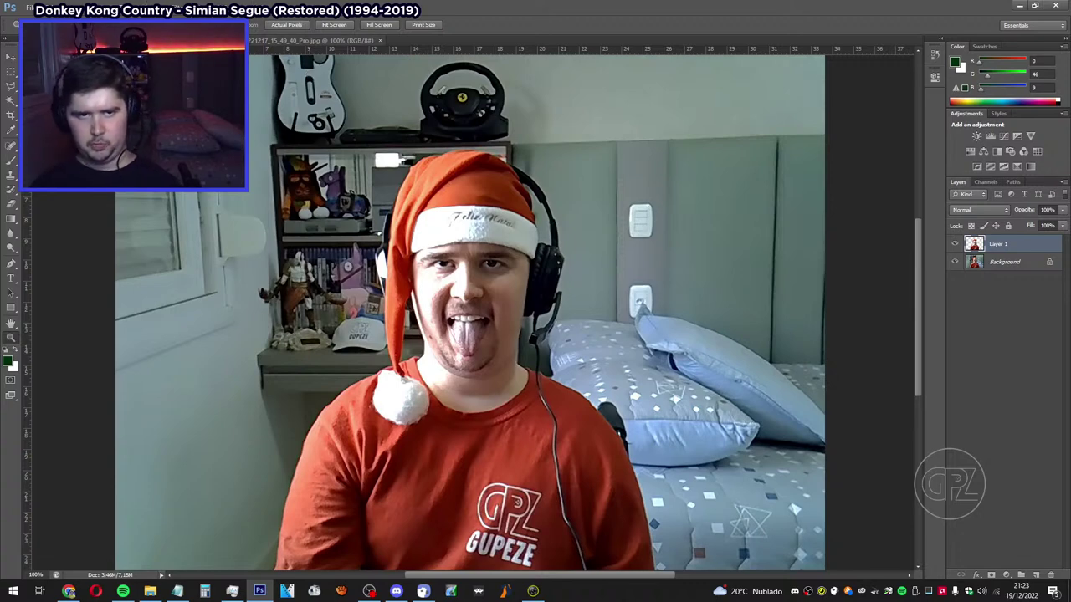
Try pasting the eyes-open photo into the other document, then return to the eyes-closed one.
click(301, 41)
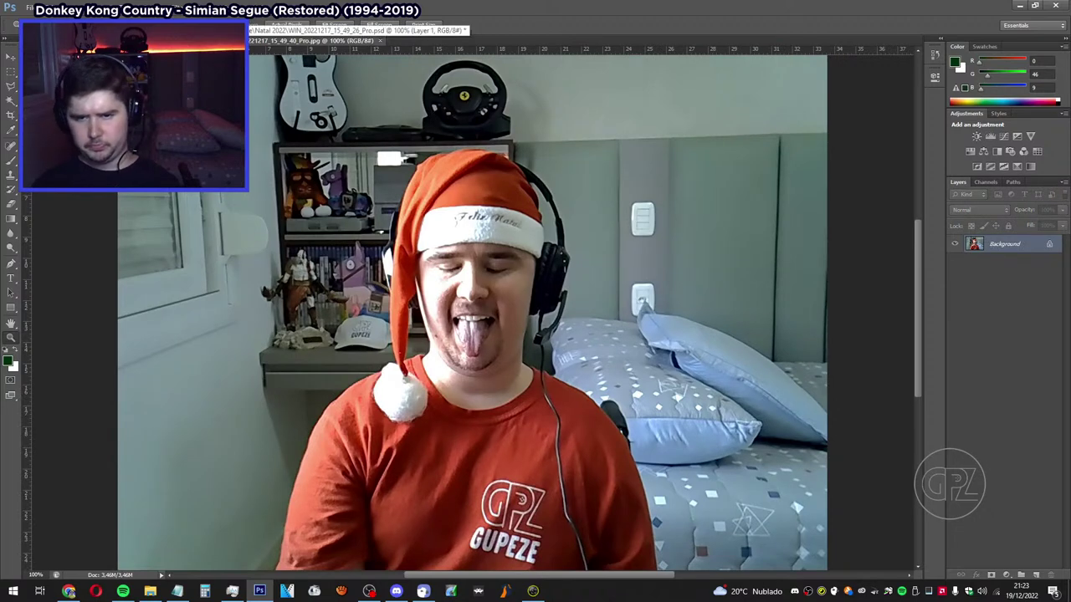
key(ctrl+v)
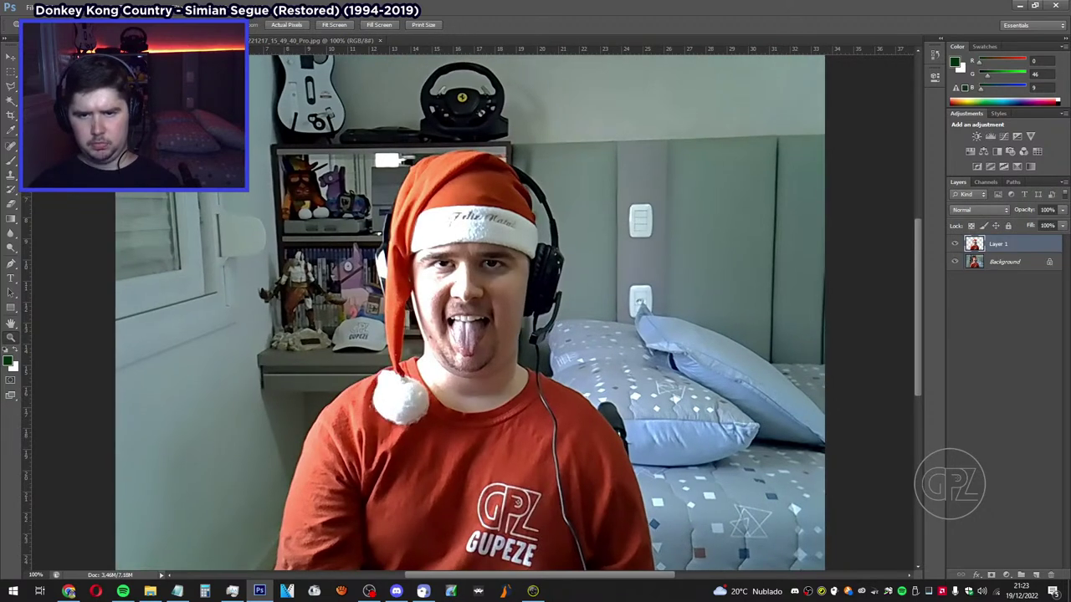
key(ctrl+z)
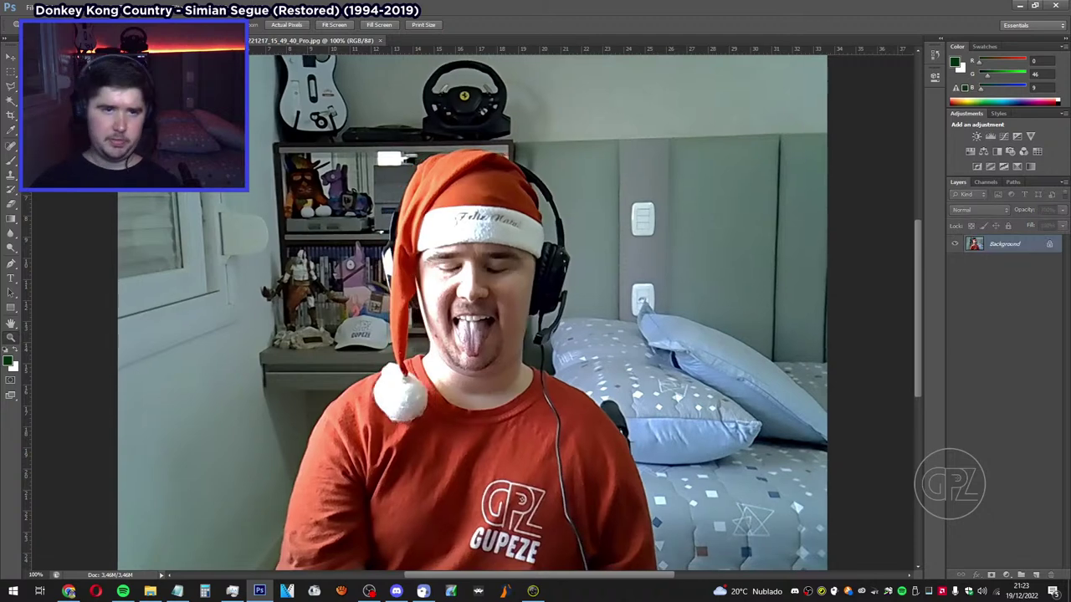
key(ctrl+z)
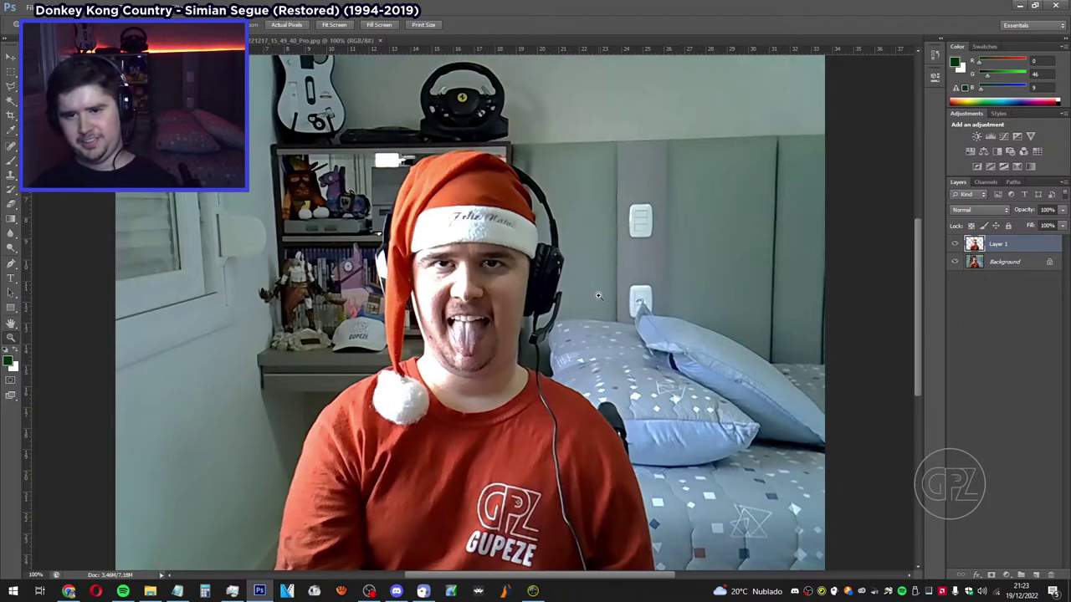
click(318, 40)
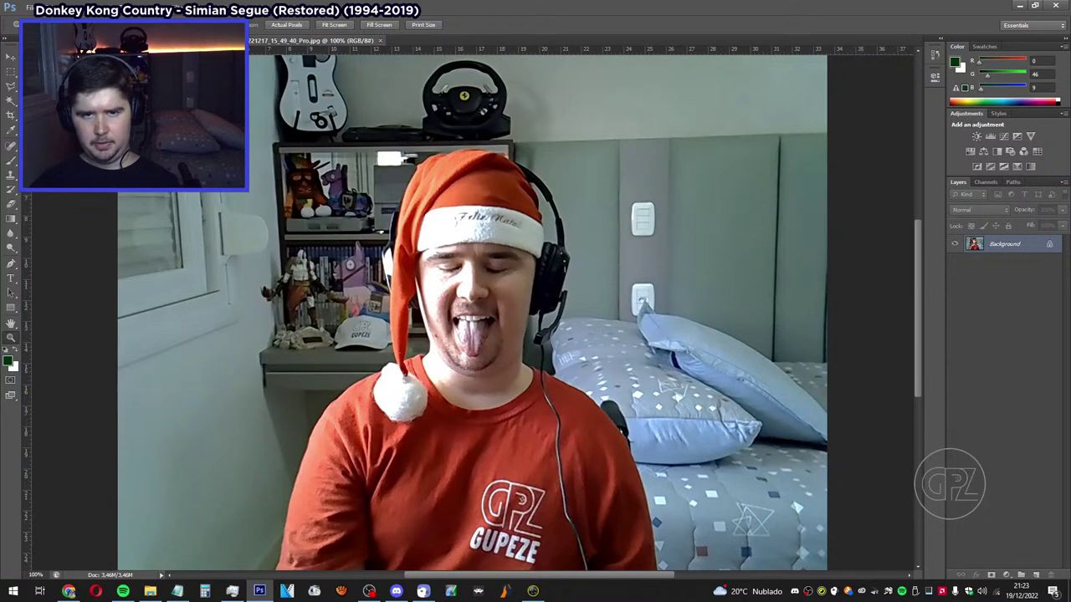
Bring the eyes-open, tongue-out photo in as Layer 1 above the eyes-closed Background.
drag(590, 245, 584, 239)
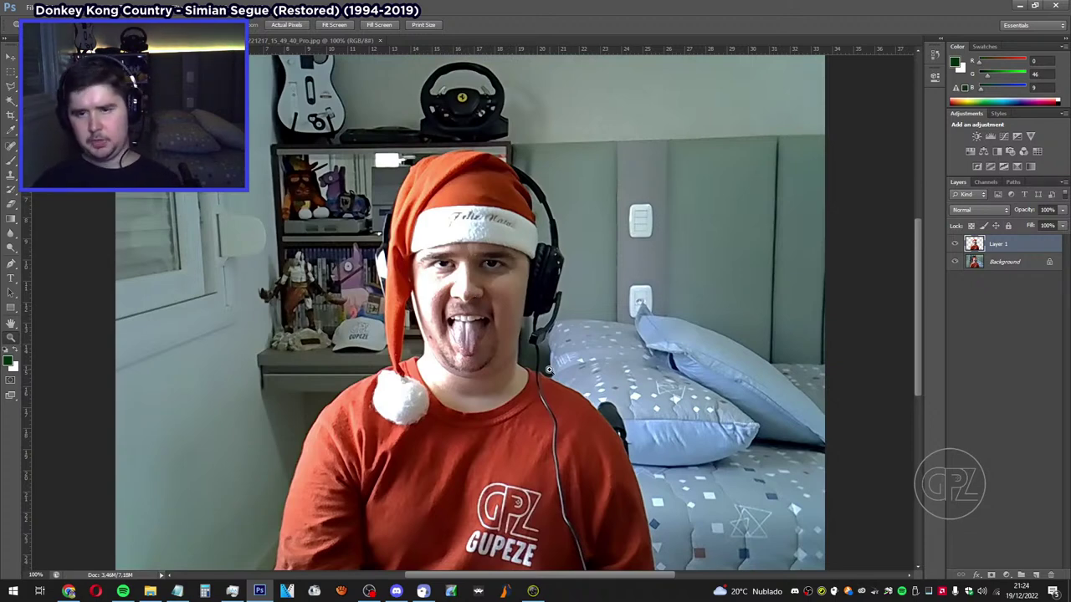
scroll(542, 331, up, 1)
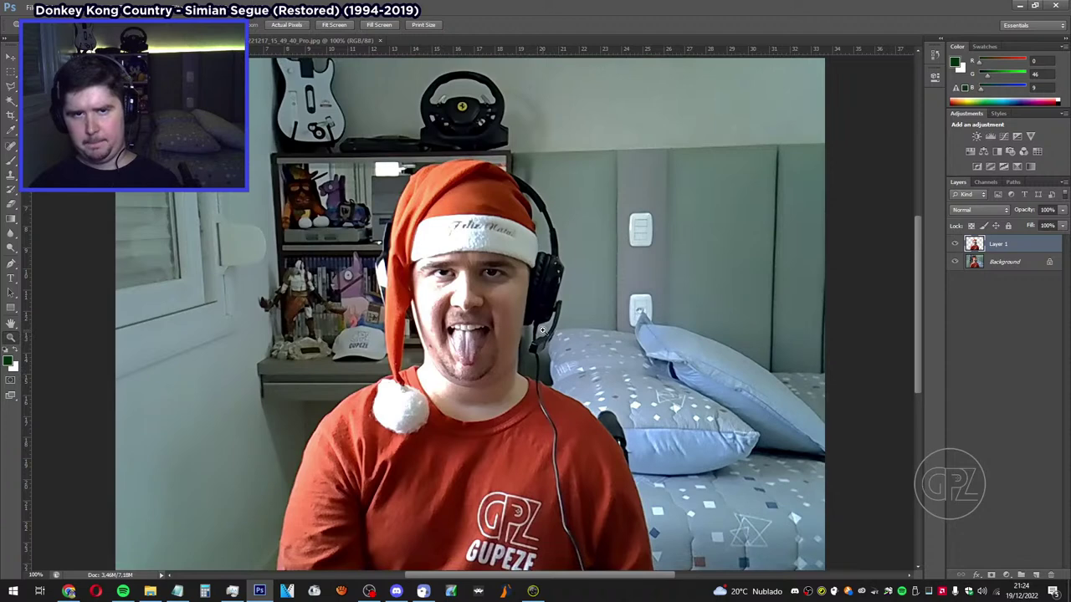
scroll(542, 331, up, 1)
scroll(542, 330, down, 2)
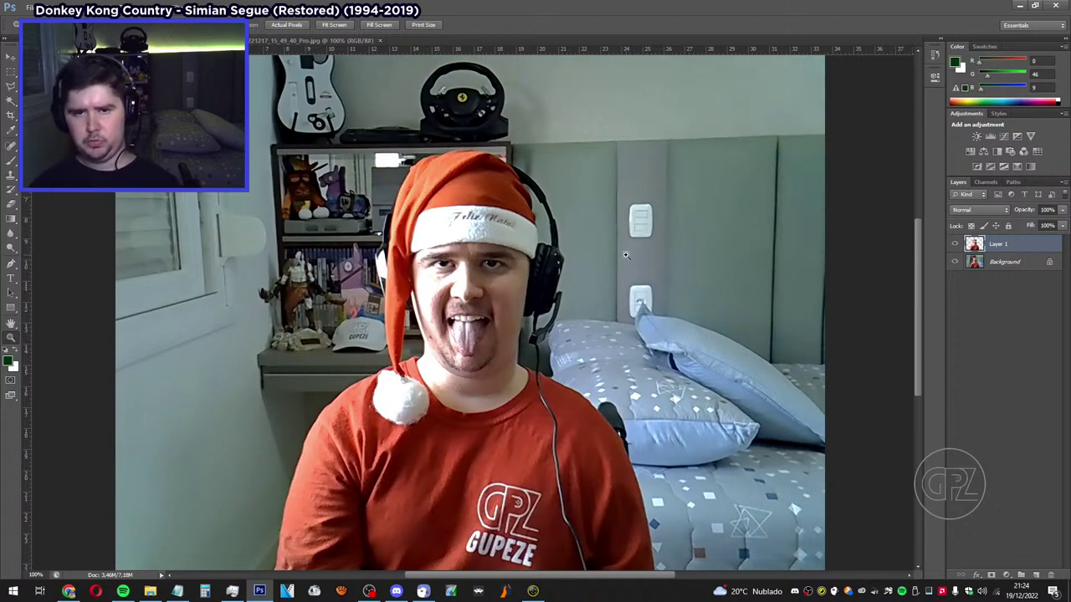
scroll(701, 366, down, 1)
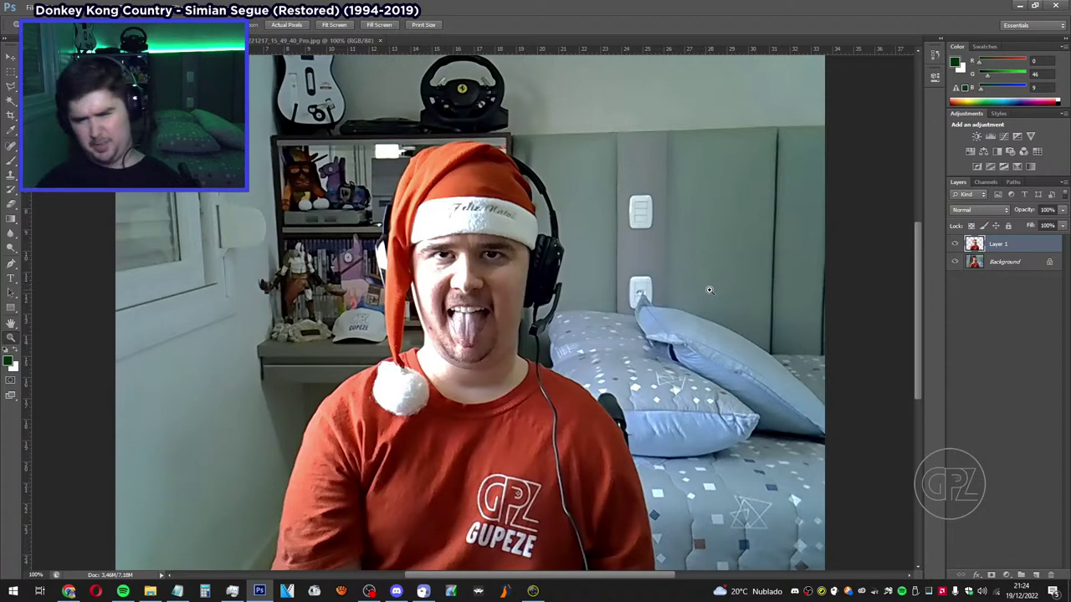
scroll(710, 290, down, 1)
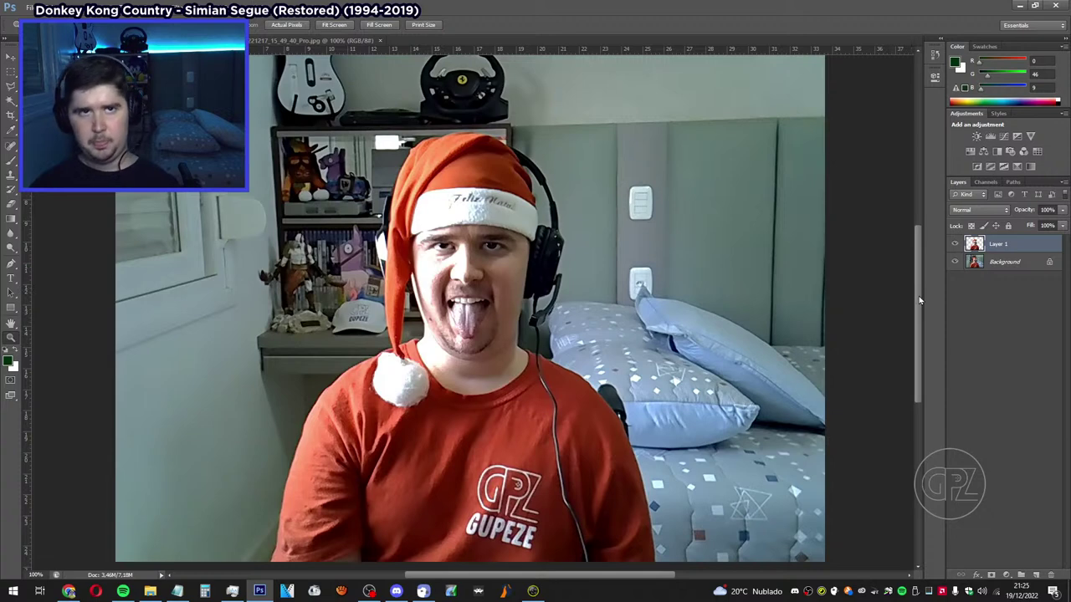
drag(919, 300, 921, 307)
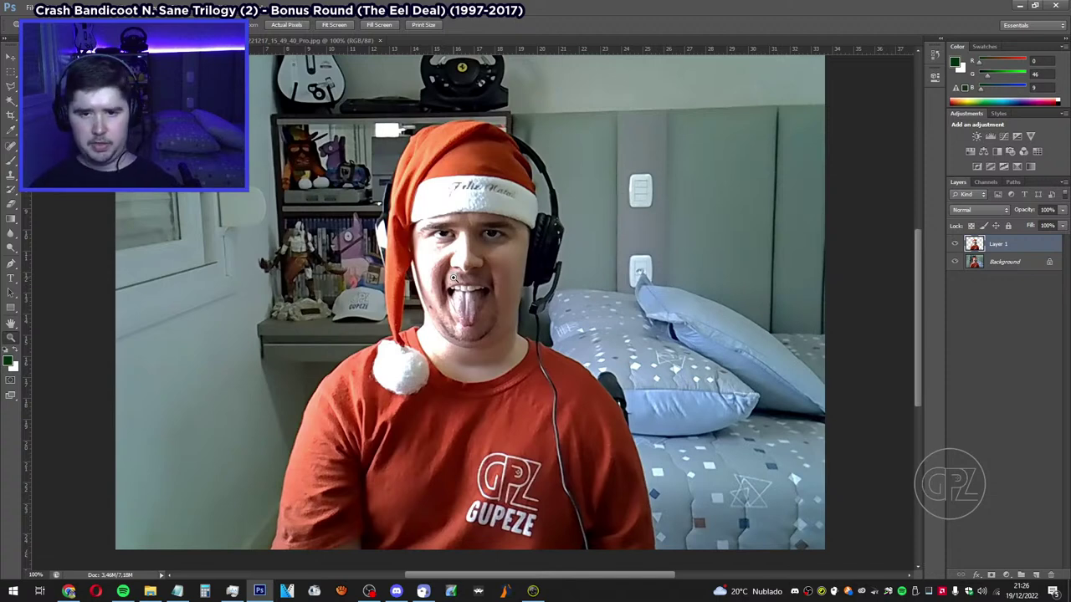
Zoom to 500% between the eyes and place a vertical guide at about 14.3 cm.
click(421, 241)
click(398, 206)
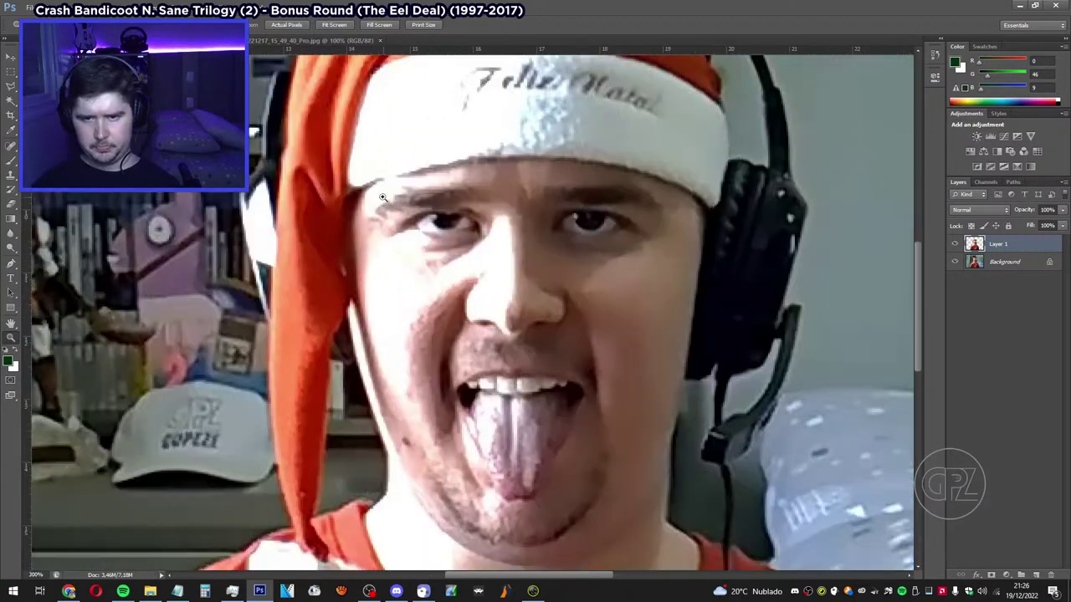
click(381, 189)
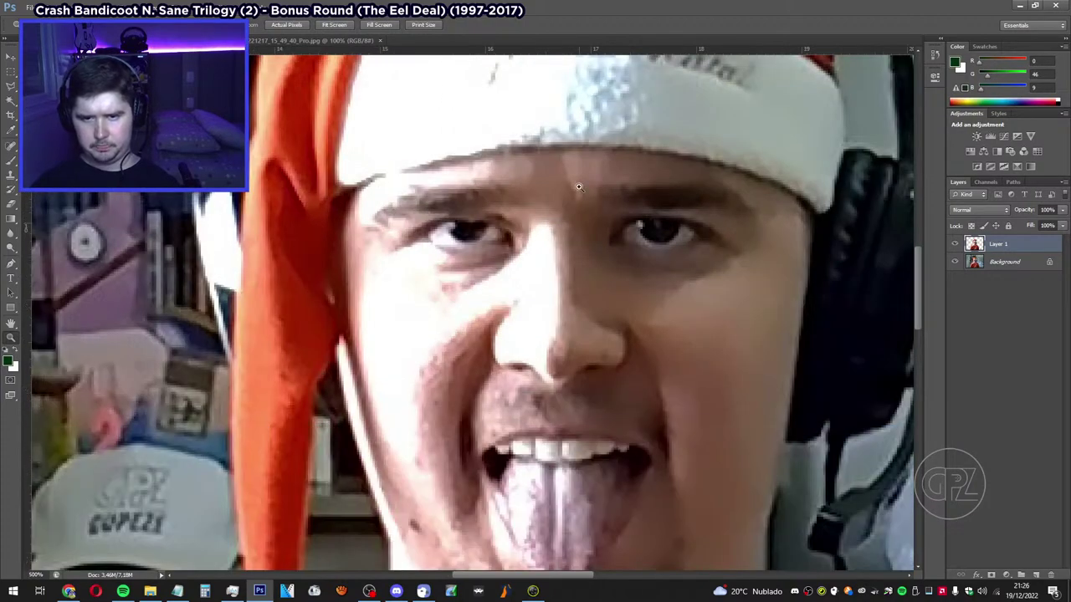
click(551, 192)
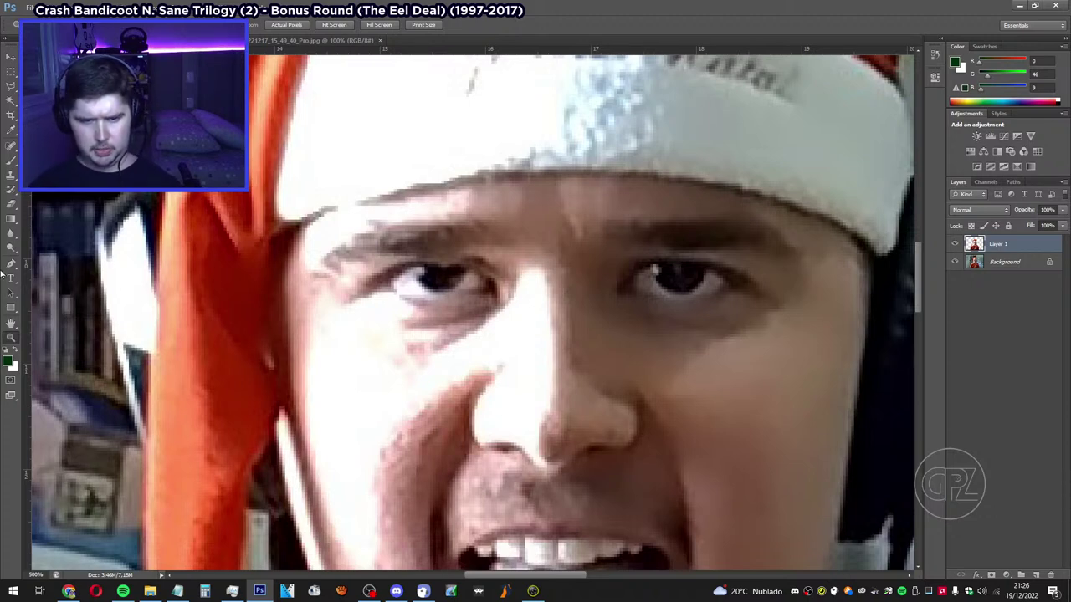
drag(28, 291, 309, 324)
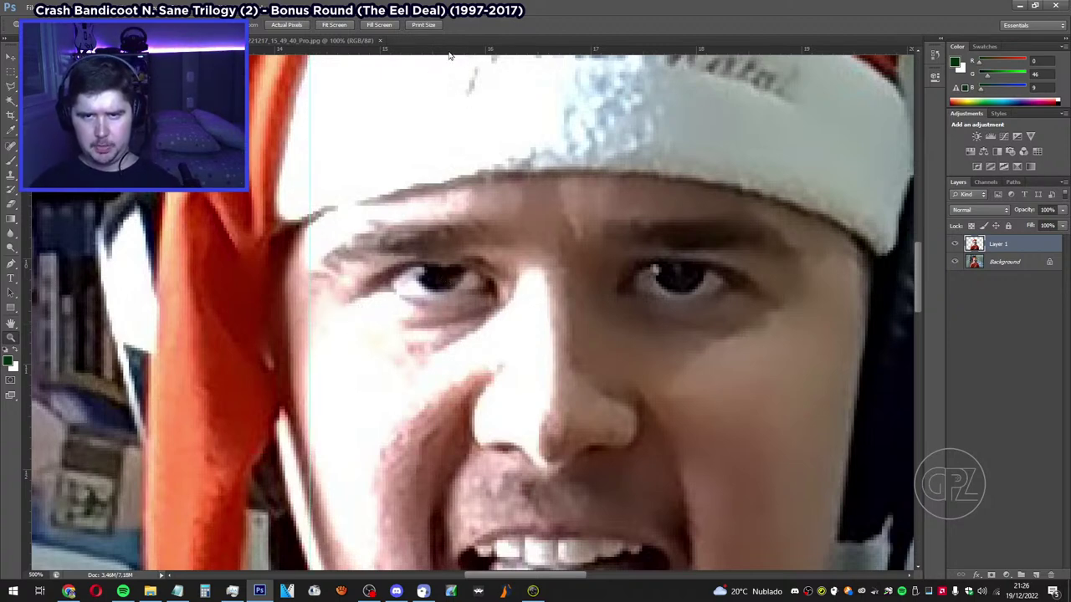
Place a vertical guide through the middle of the face, discarding a misplaced horizontal one.
drag(450, 52, 413, 218)
key(Escape)
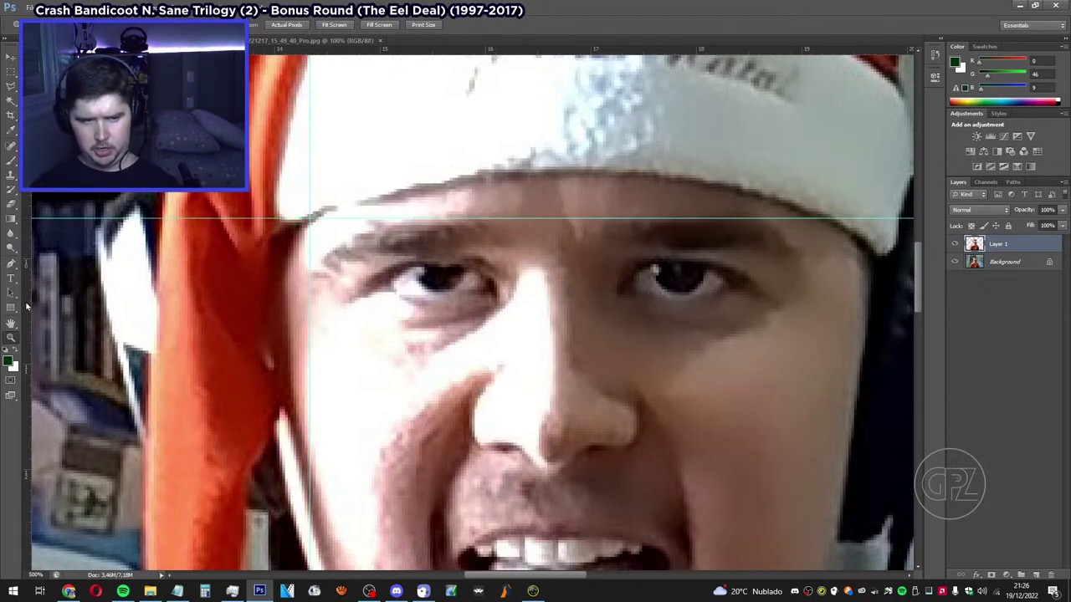
drag(28, 306, 520, 331)
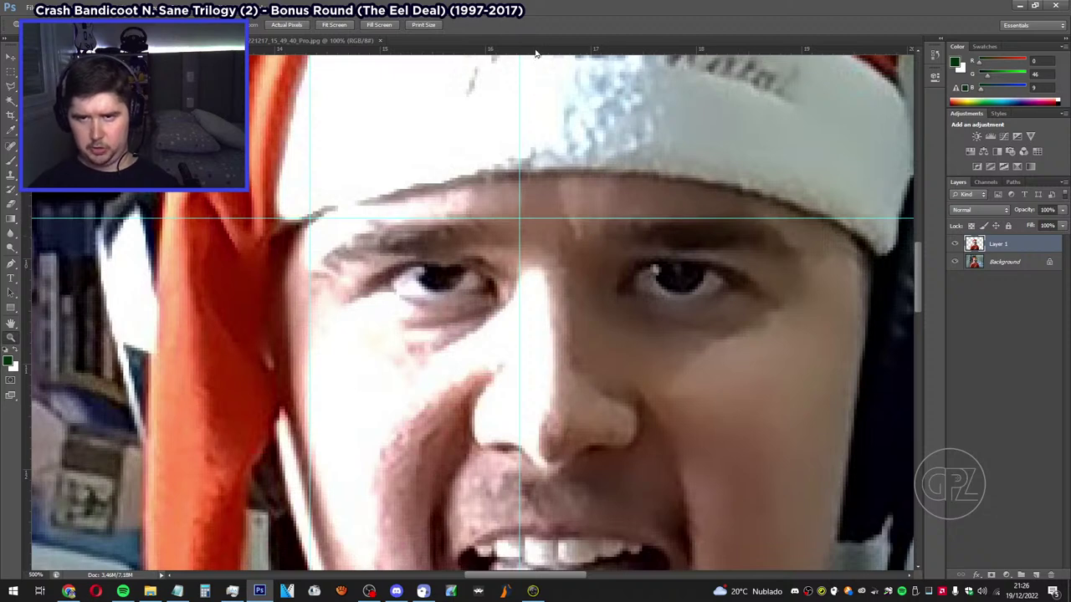
Add a horizontal guide near the eyes and fine-tune it to 10.94 cm.
drag(536, 48, 529, 348)
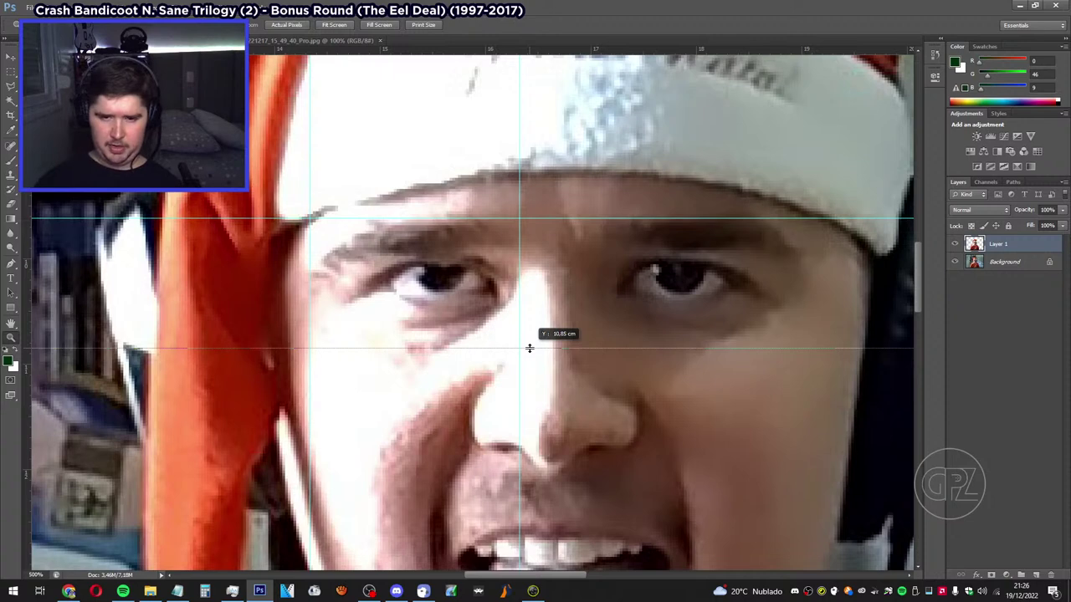
drag(529, 348, 528, 361)
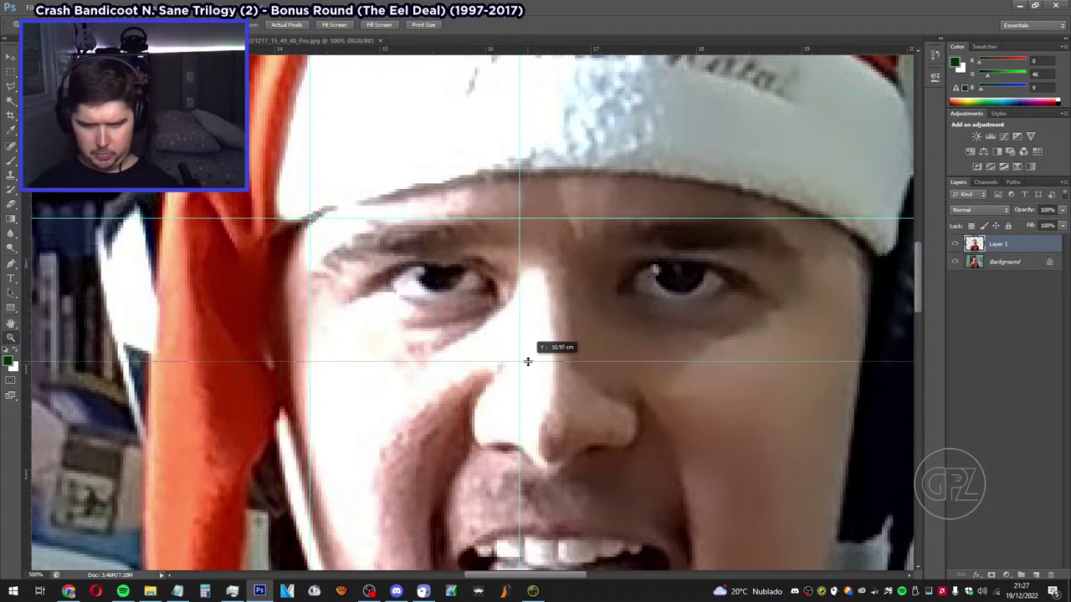
drag(528, 361, 529, 355)
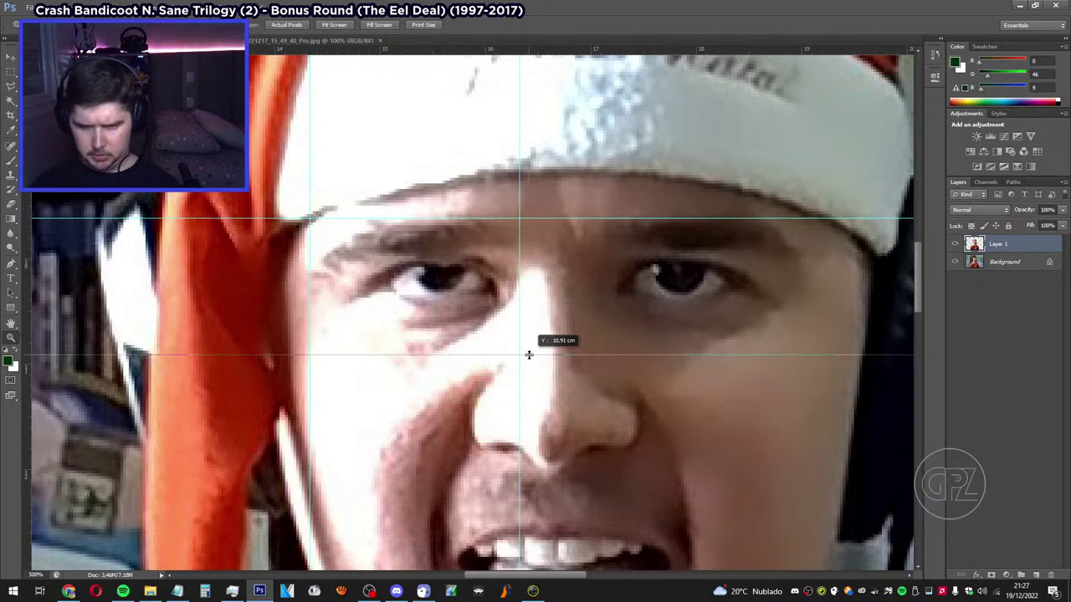
drag(529, 355, 534, 363)
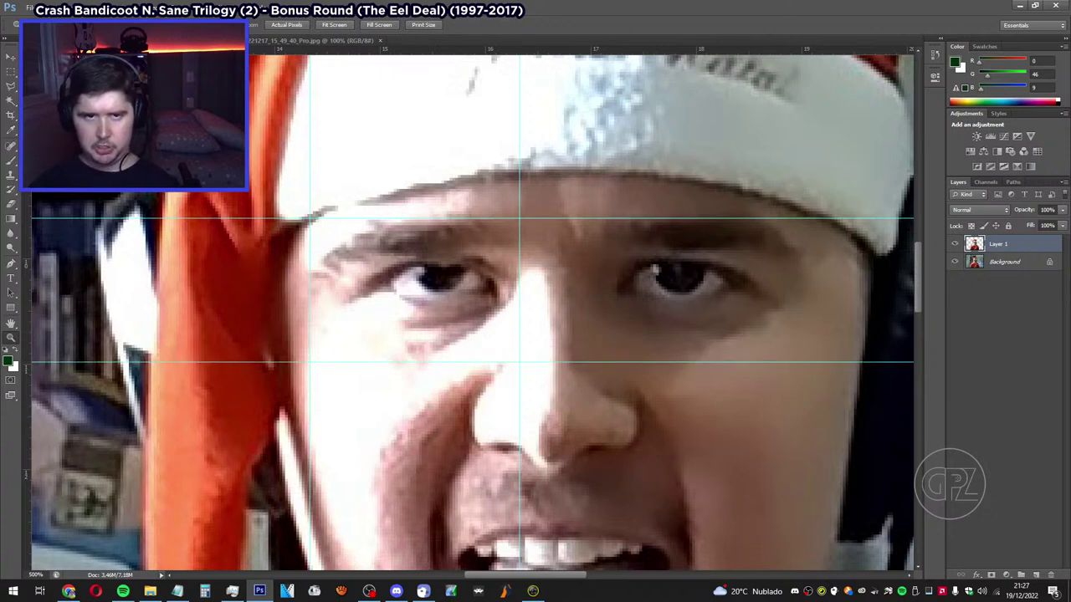
Open the Copa do Mundo Qatar 2022 folder from Fotos do Gupeze and show large icons.
click(333, 25)
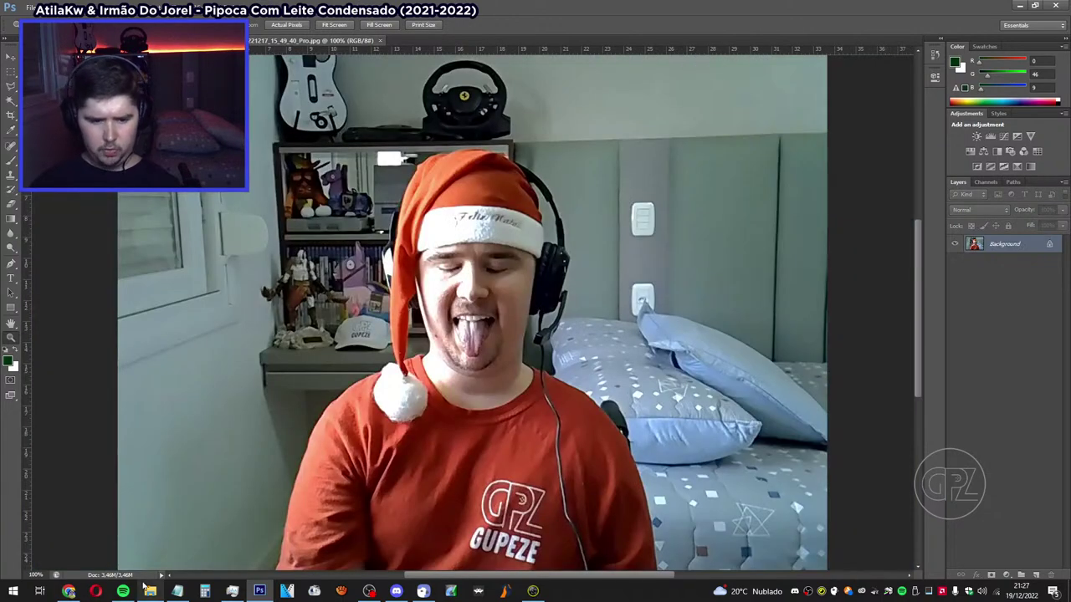
click(149, 592)
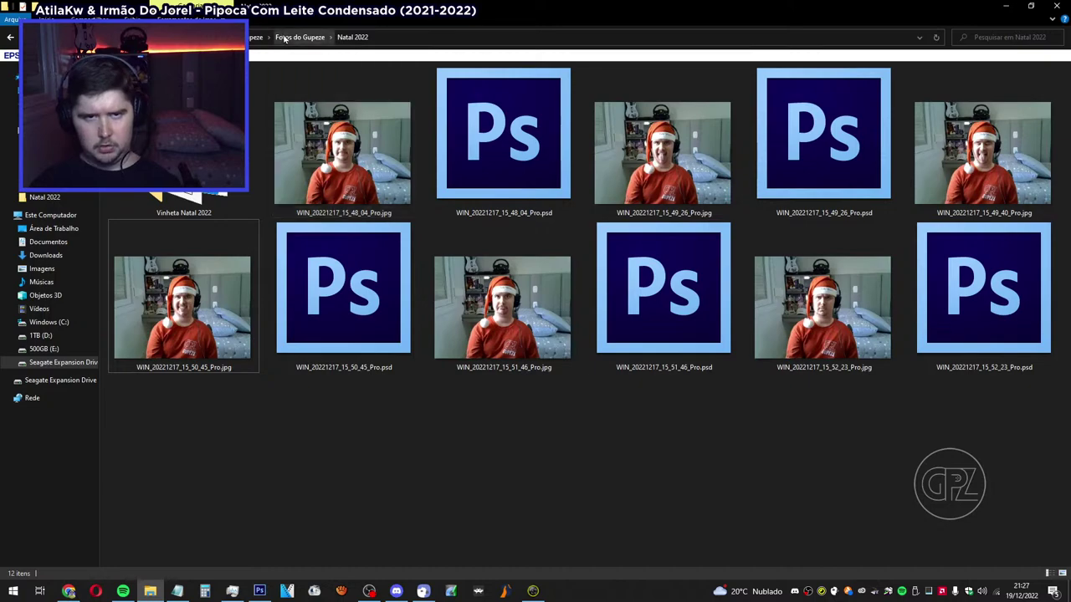
key(BackSpace)
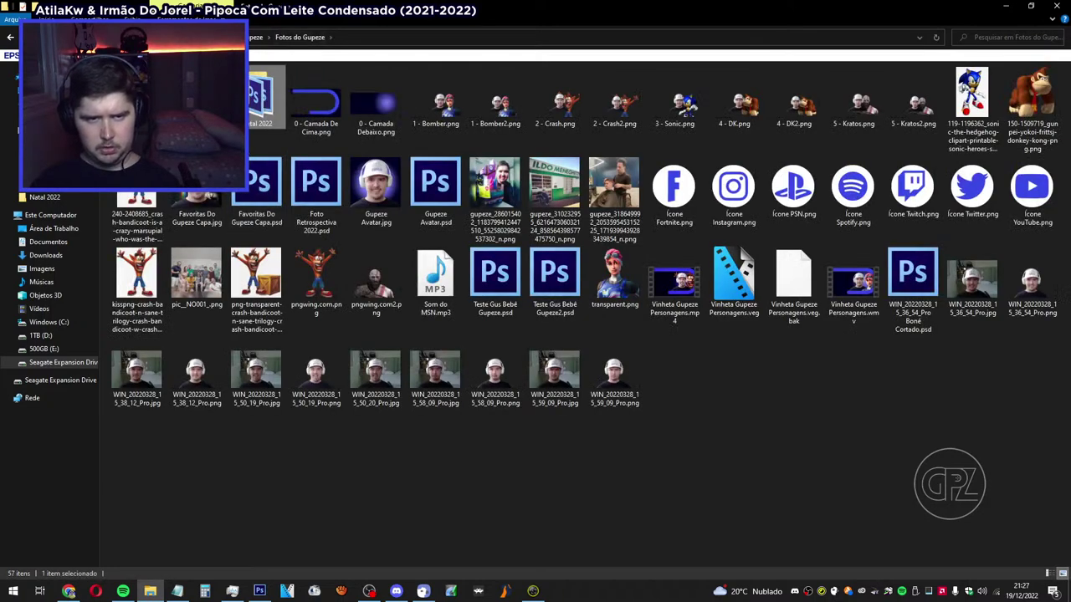
key(Left)
key(Return)
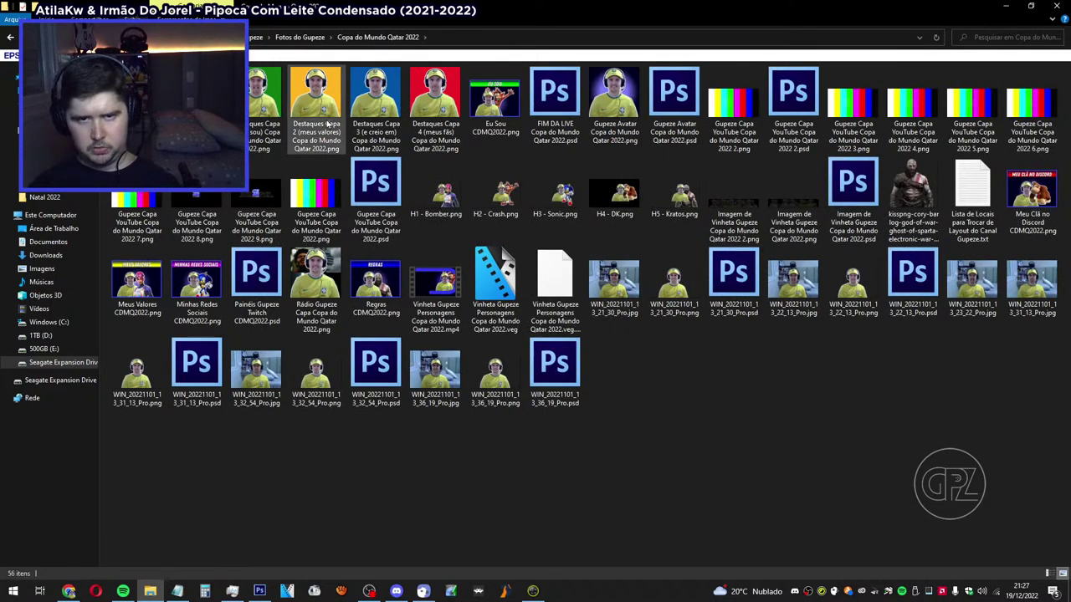
click(134, 18)
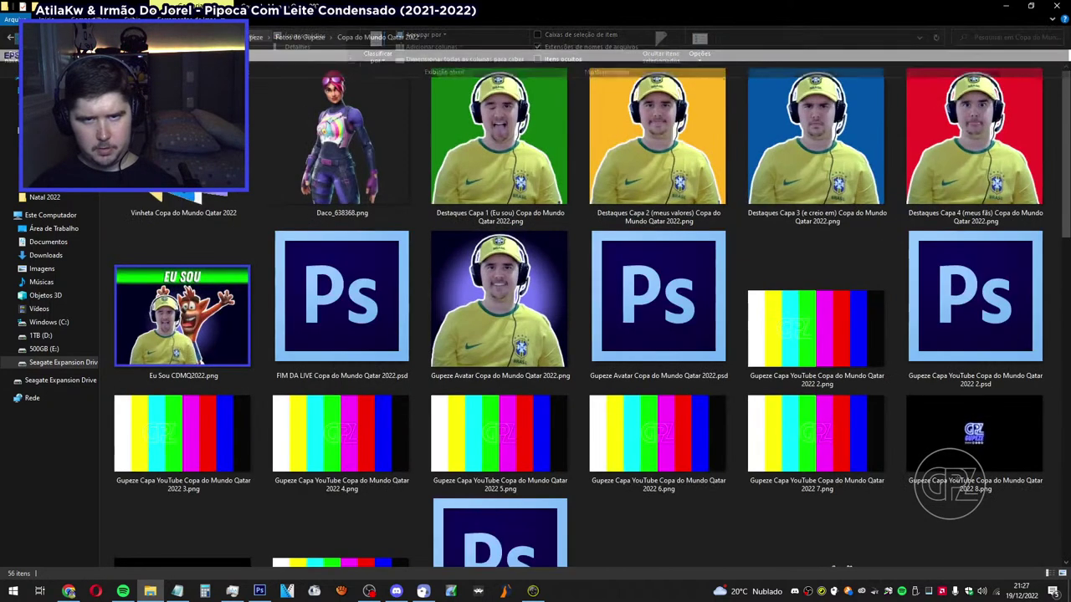
click(134, 18)
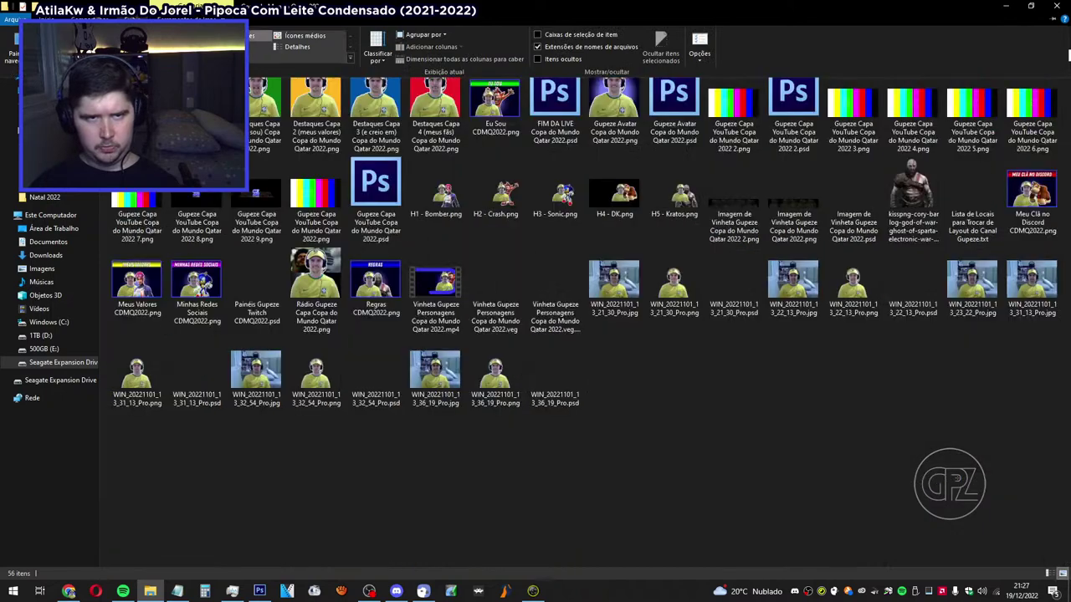
View the green-background sticker image in Windows Photos, then close it.
double_click(573, 219)
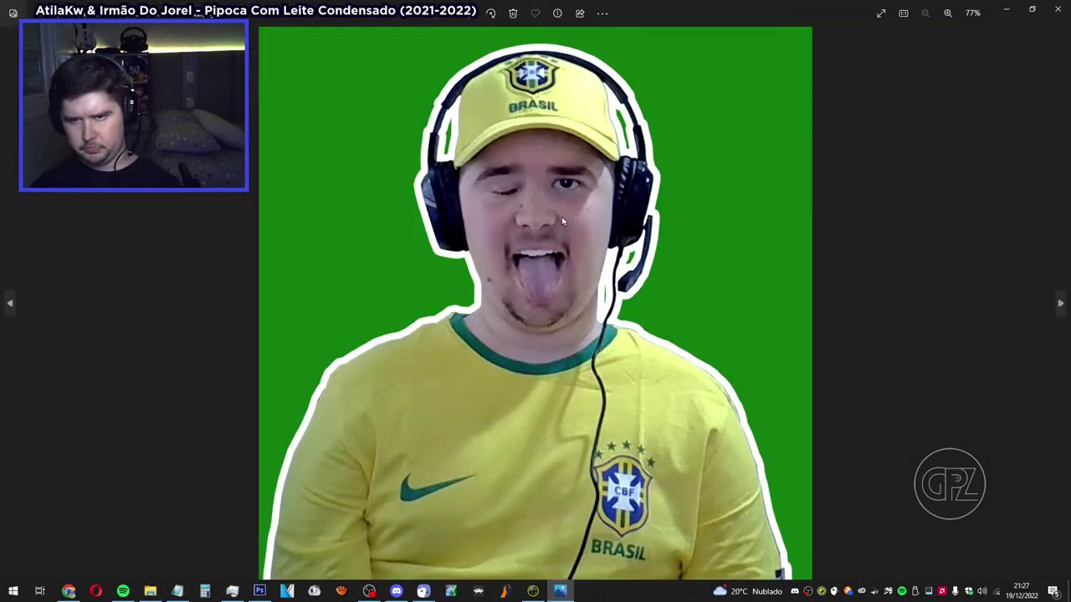
scroll(556, 194, up, 5)
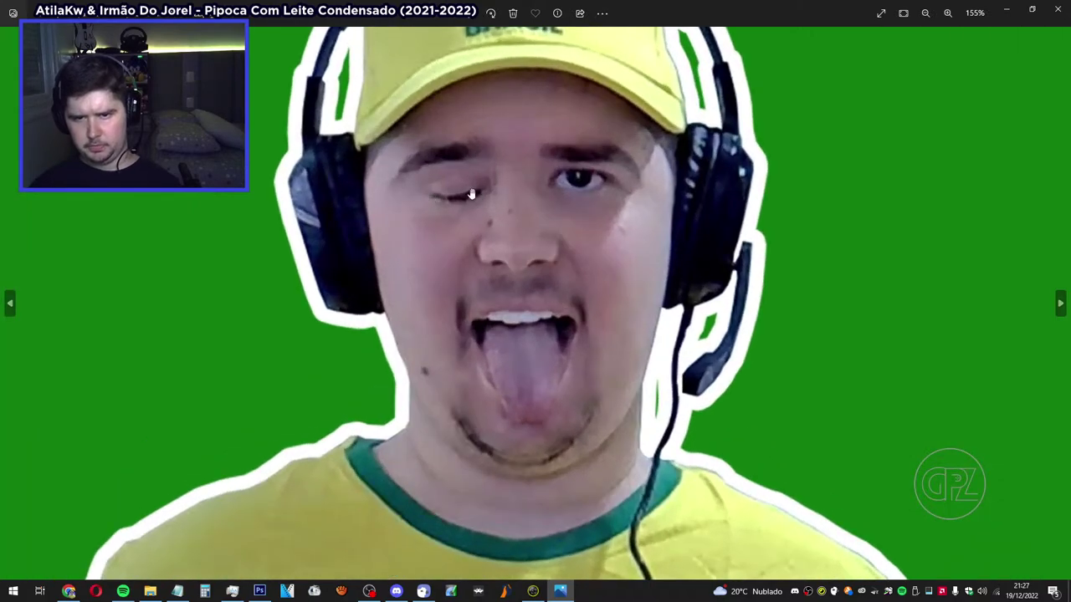
scroll(448, 197, down, 6)
click(1057, 8)
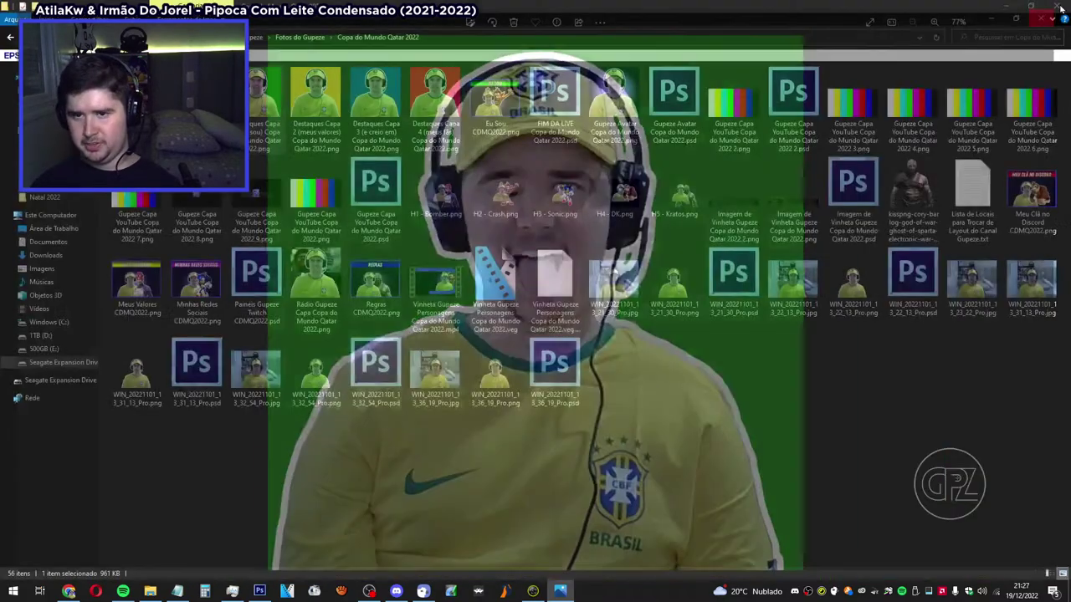
Zoom into H2 - Crash.png, pan around it, then close the viewer.
double_click(487, 207)
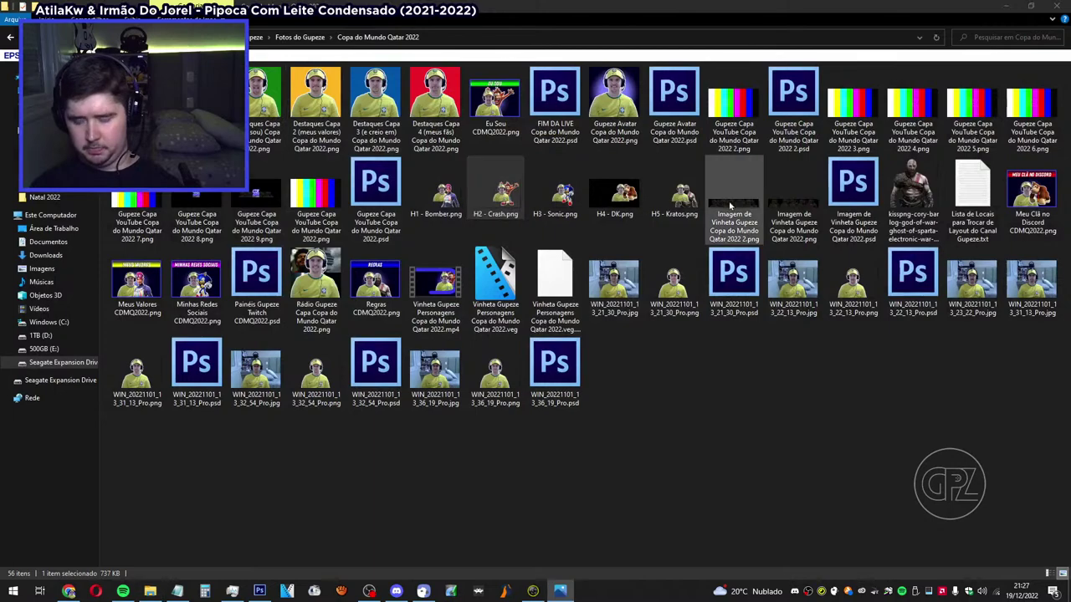
scroll(839, 186, up, 2)
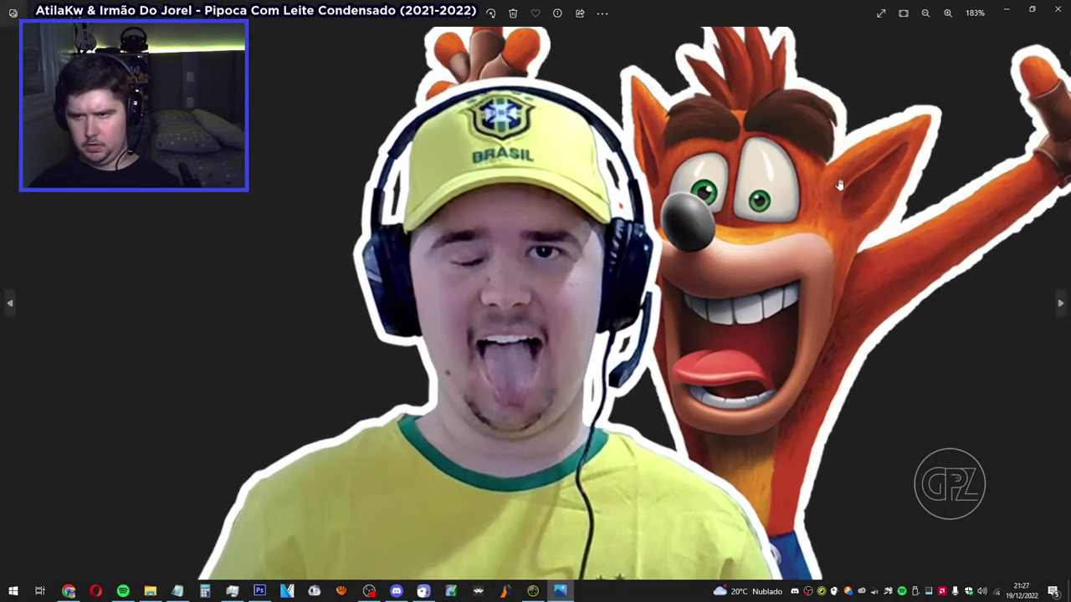
drag(727, 212, 652, 252)
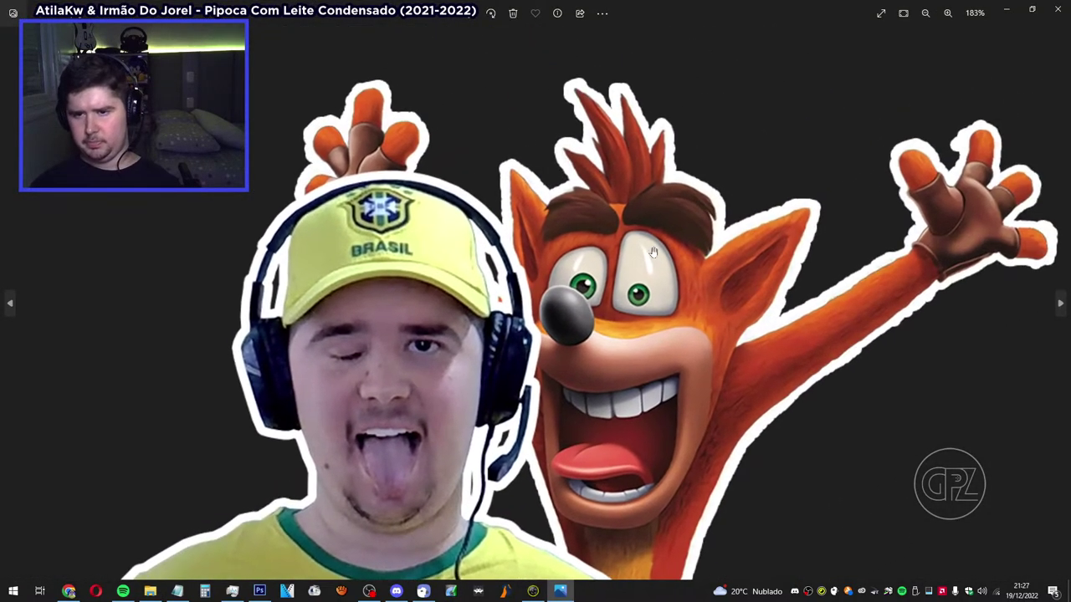
drag(720, 310, 707, 310)
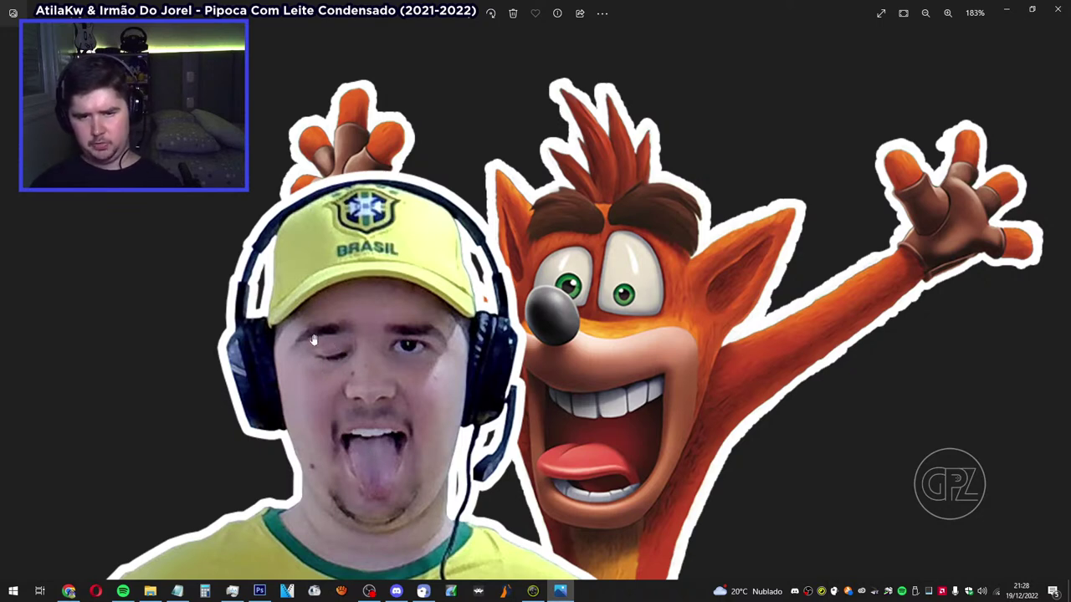
drag(652, 355, 644, 348)
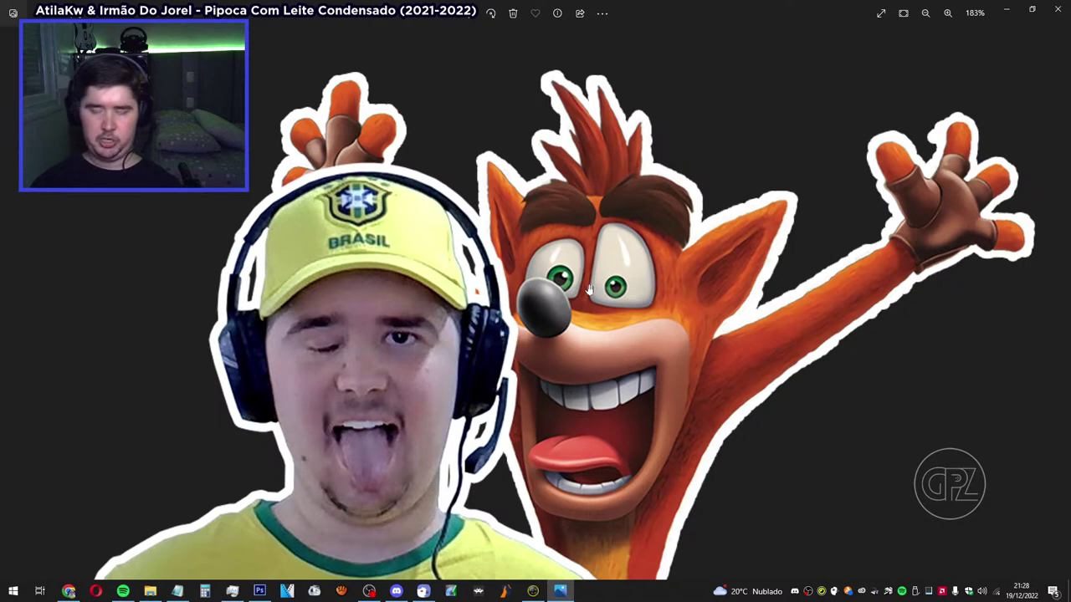
drag(590, 289, 577, 276)
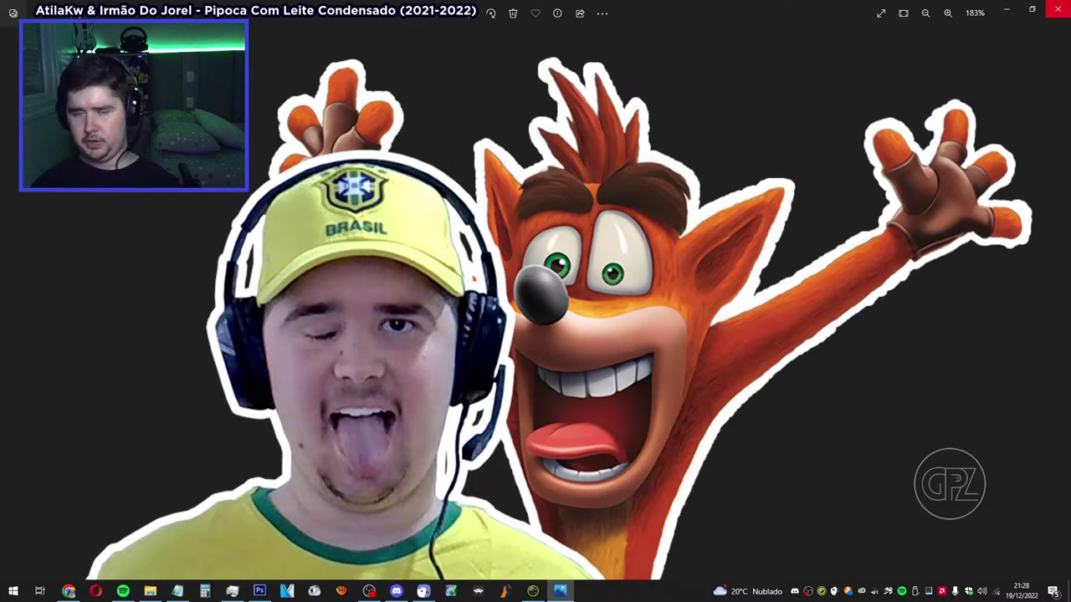
click(1056, 9)
Go back to the Natal 2022 folder and return to Photoshop.
click(9, 40)
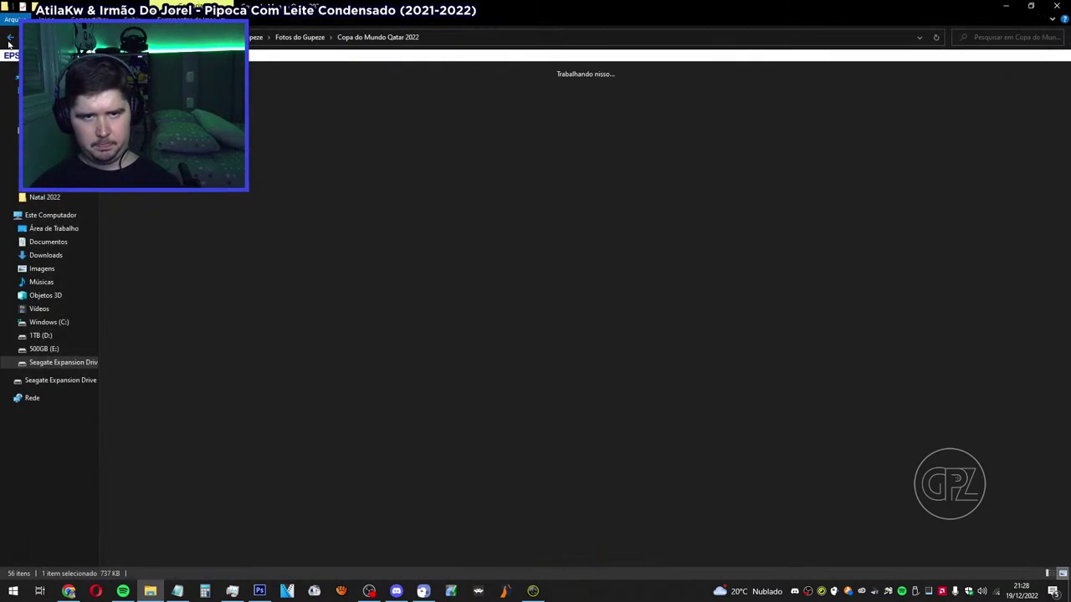
click(9, 40)
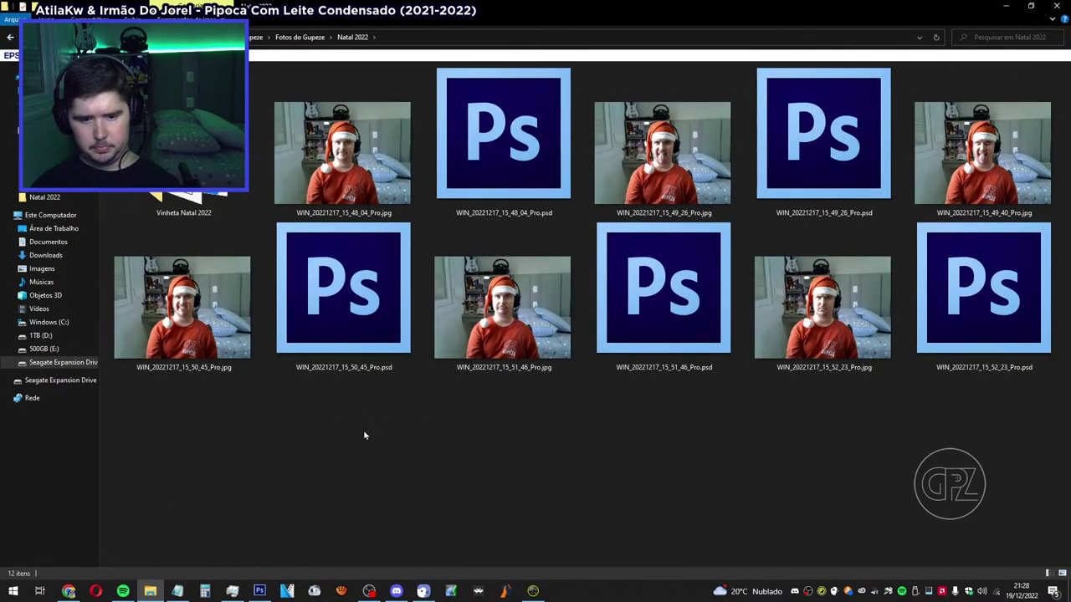
click(259, 591)
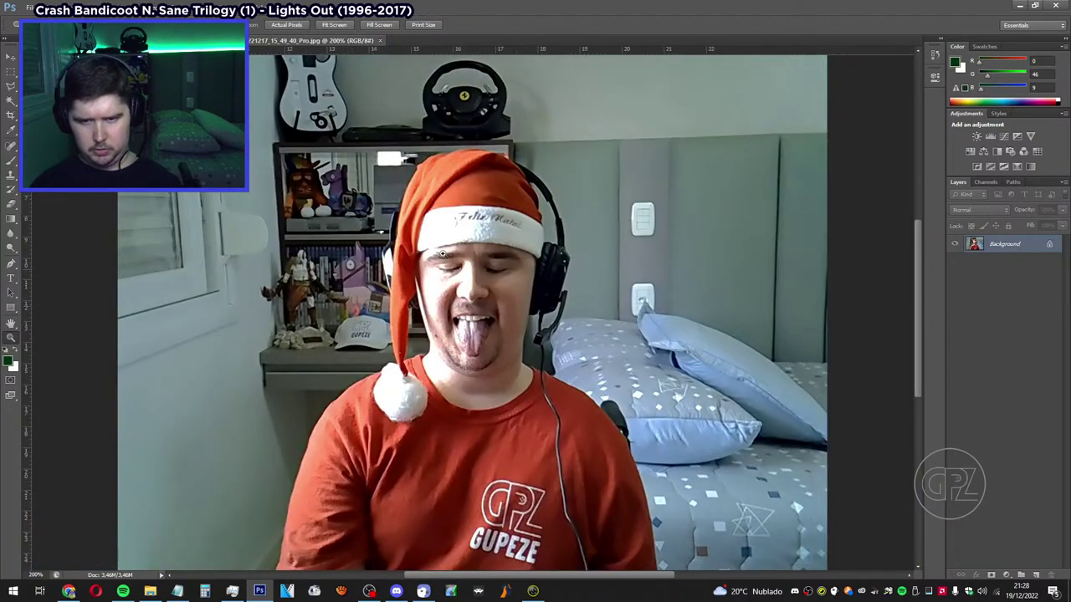
Zoom in stepwise to 800% on the left eye.
click(442, 251)
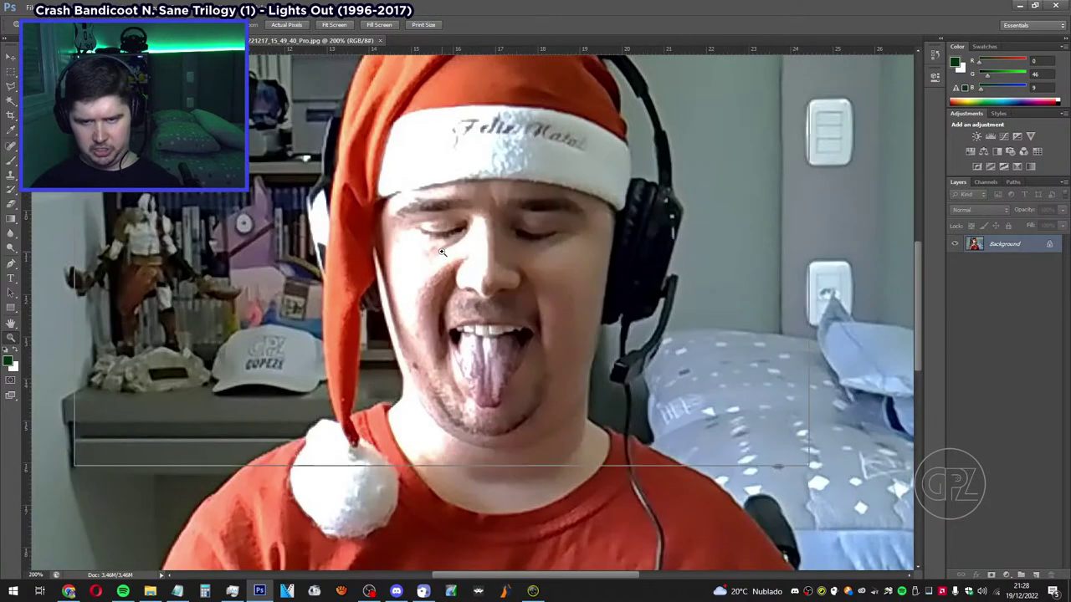
click(434, 170)
click(434, 170)
click(434, 170)
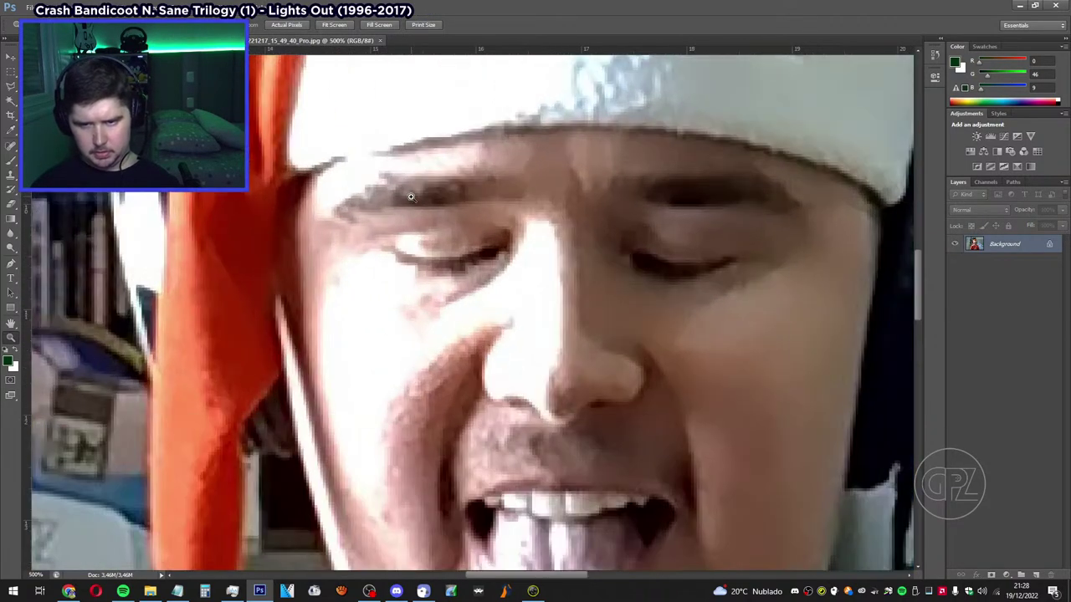
click(411, 196)
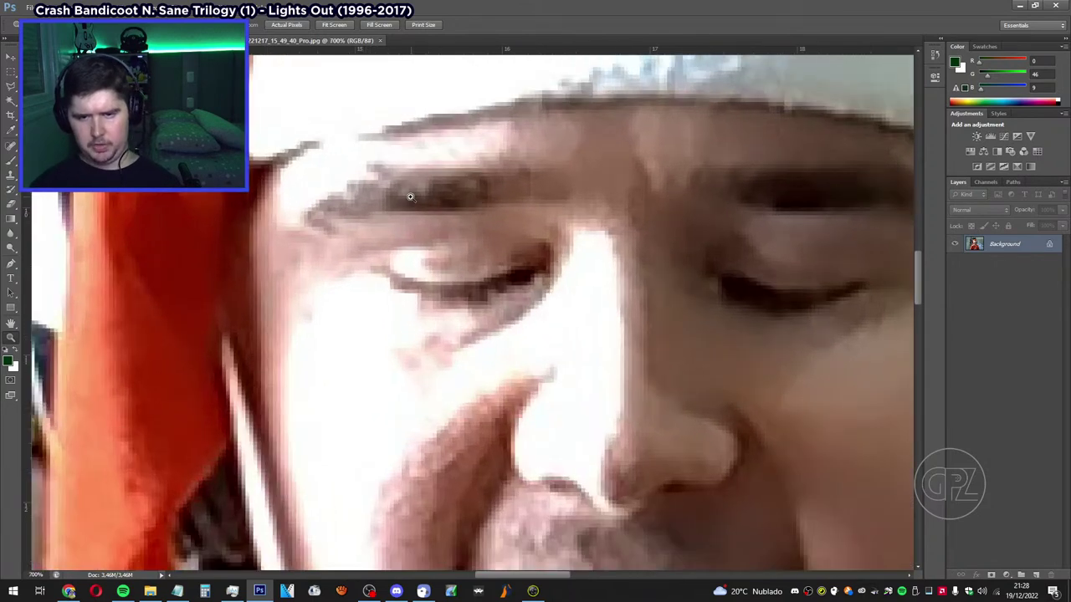
click(541, 225)
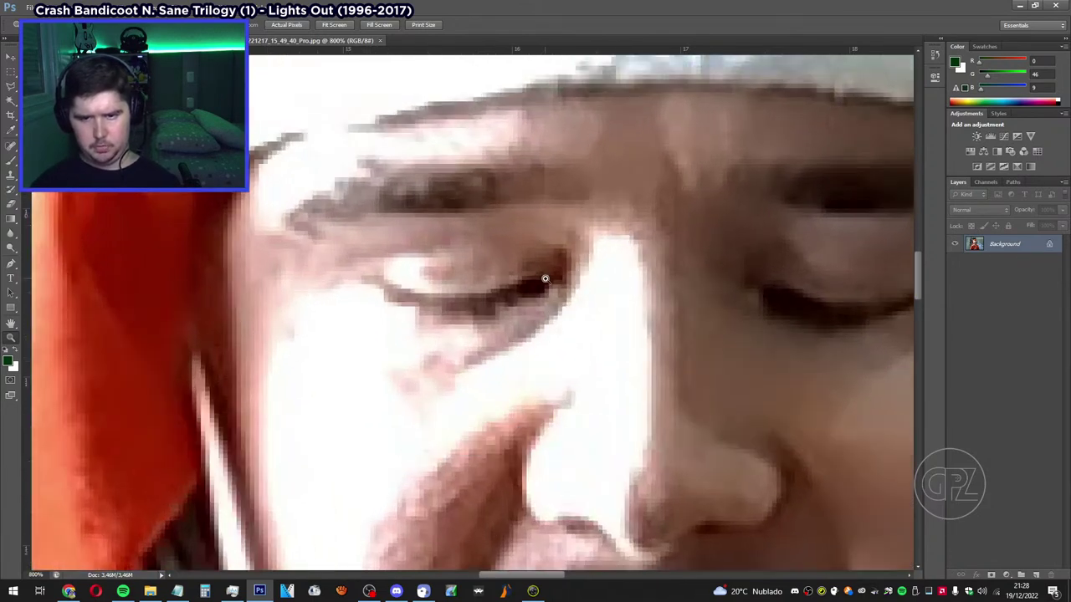
scroll(545, 280, up, 1)
Place guides at 14.63 cm vertical, 9.62 cm horizontal and 16.22 cm vertical around the eye.
drag(27, 272, 276, 296)
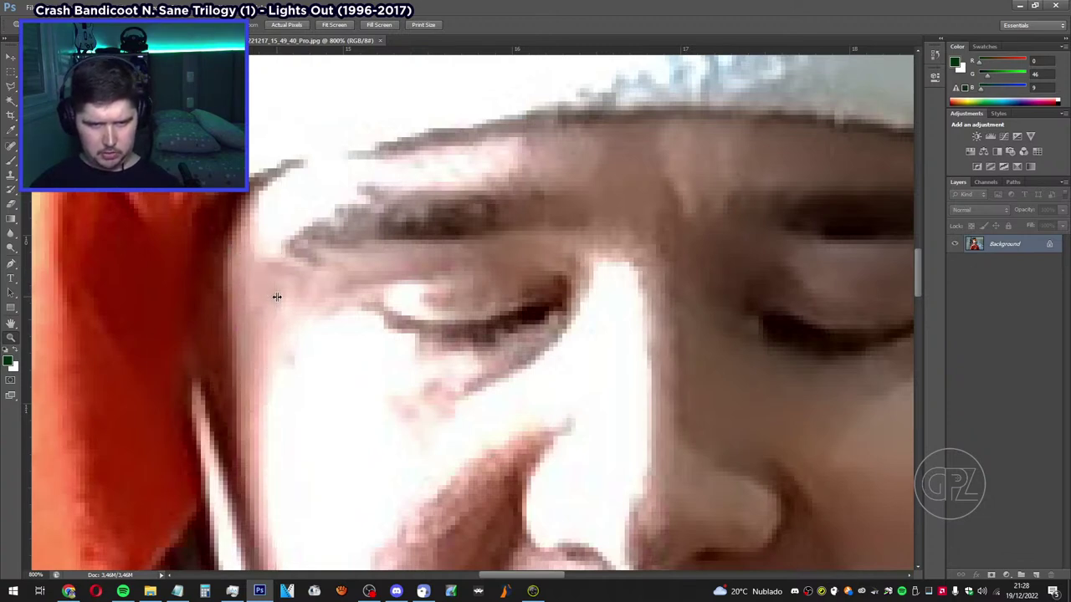
drag(429, 50, 425, 177)
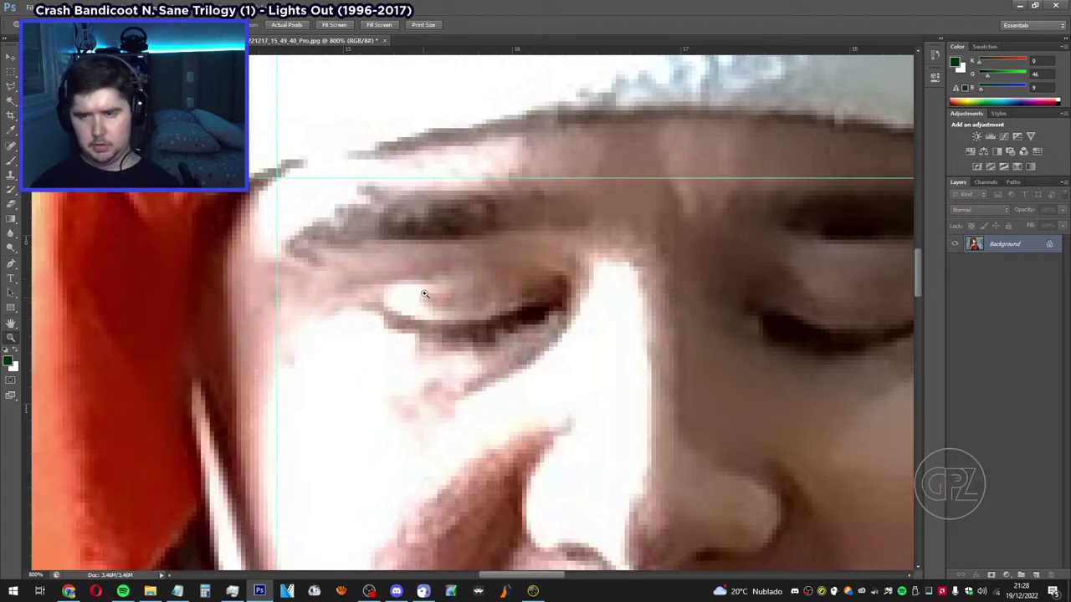
scroll(427, 289, down, 2)
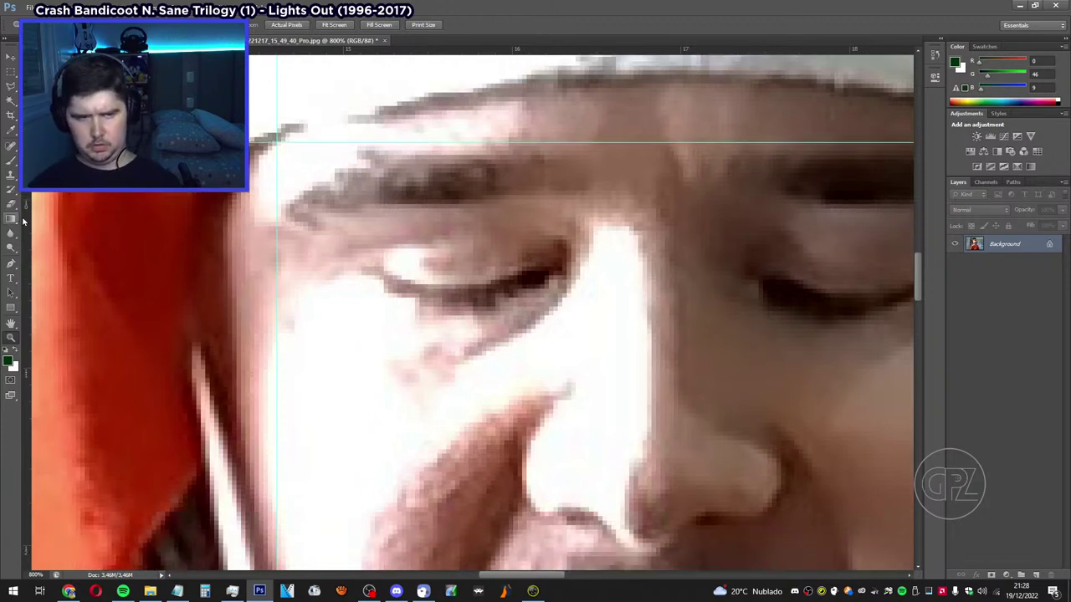
drag(25, 221, 594, 280)
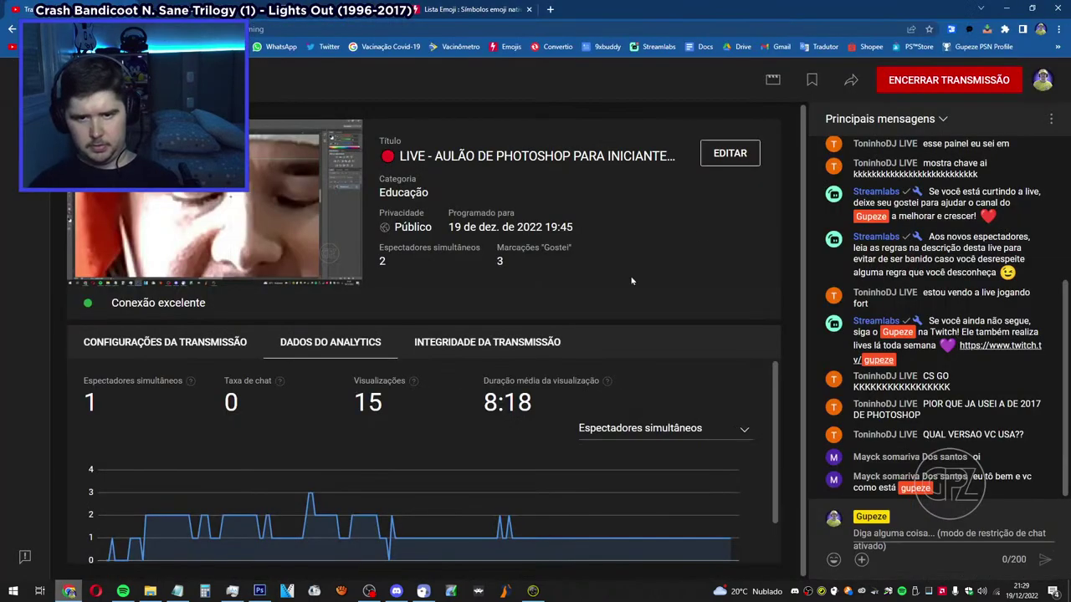
Check the YouTube Studio live dashboard in Chrome, then return to Photoshop.
key(alt+Tab)
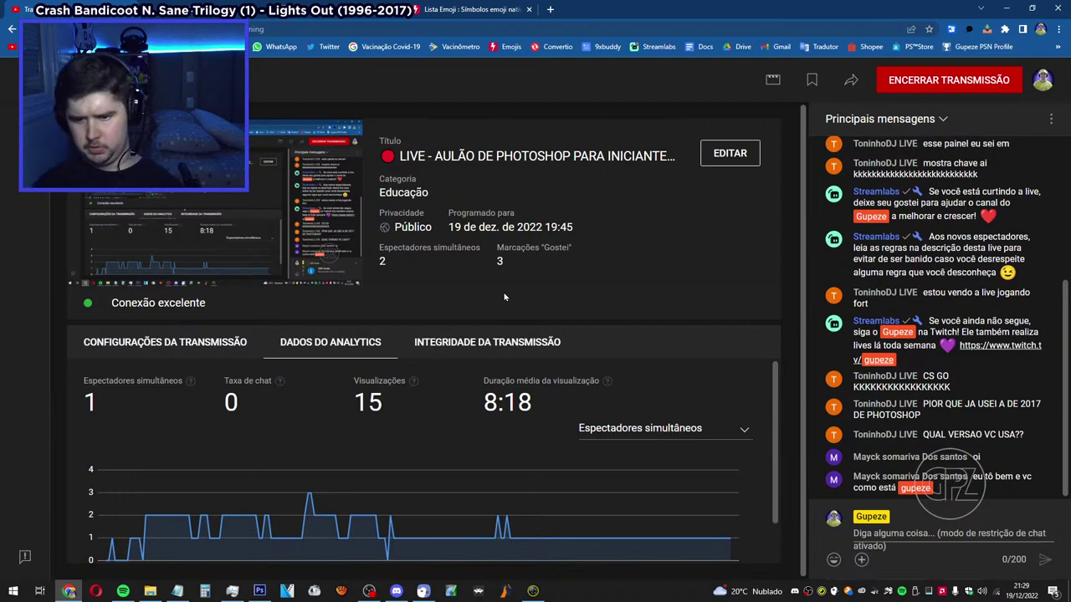
click(259, 590)
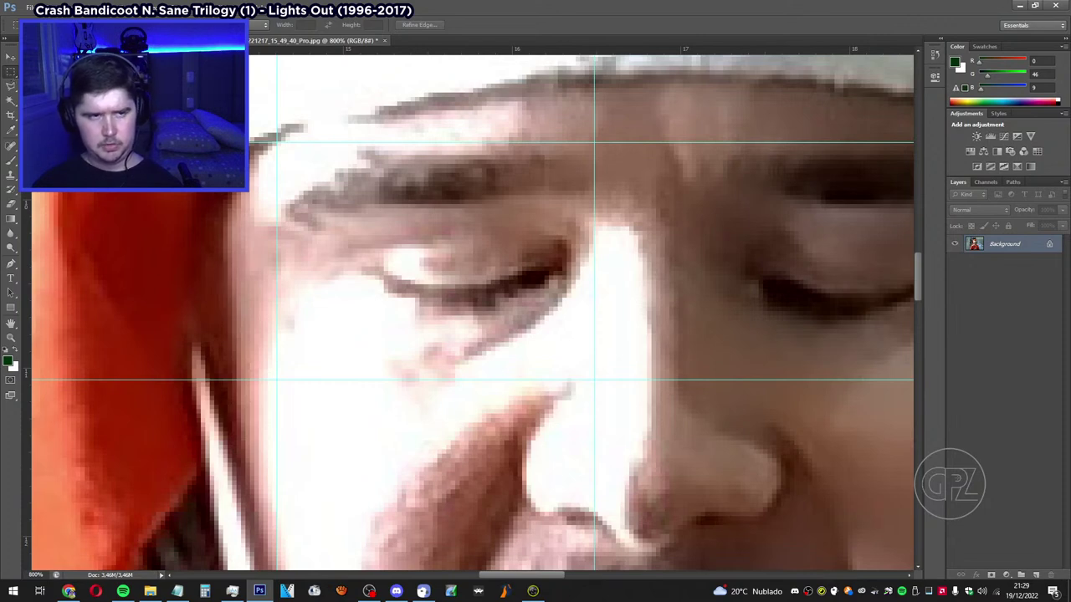
Choose the Rectangular Marquee tool instead of the Lasso, then open the Window menu.
click(11, 86)
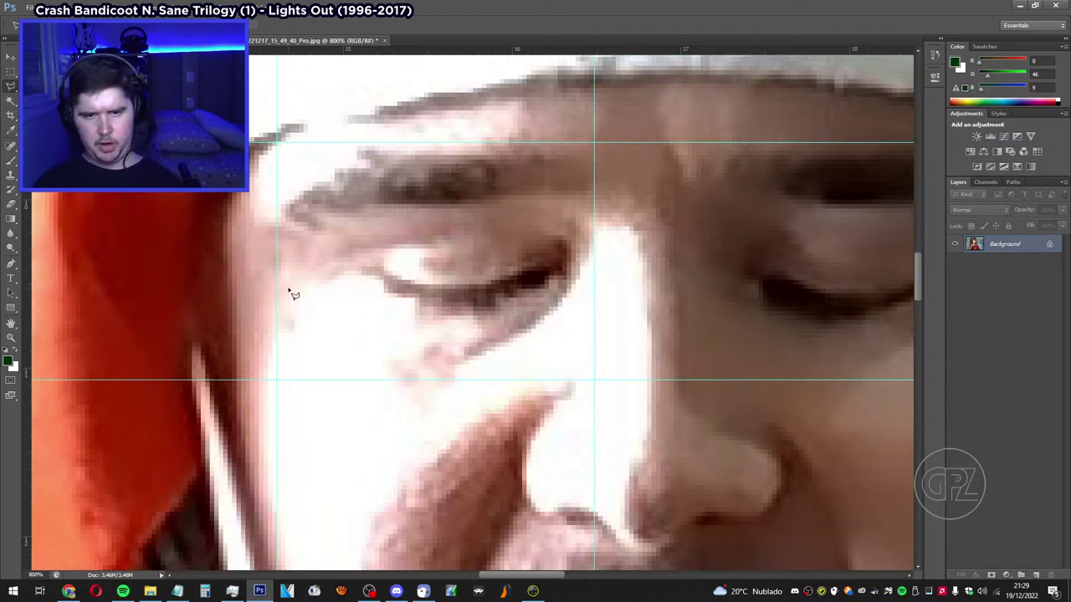
click(12, 73)
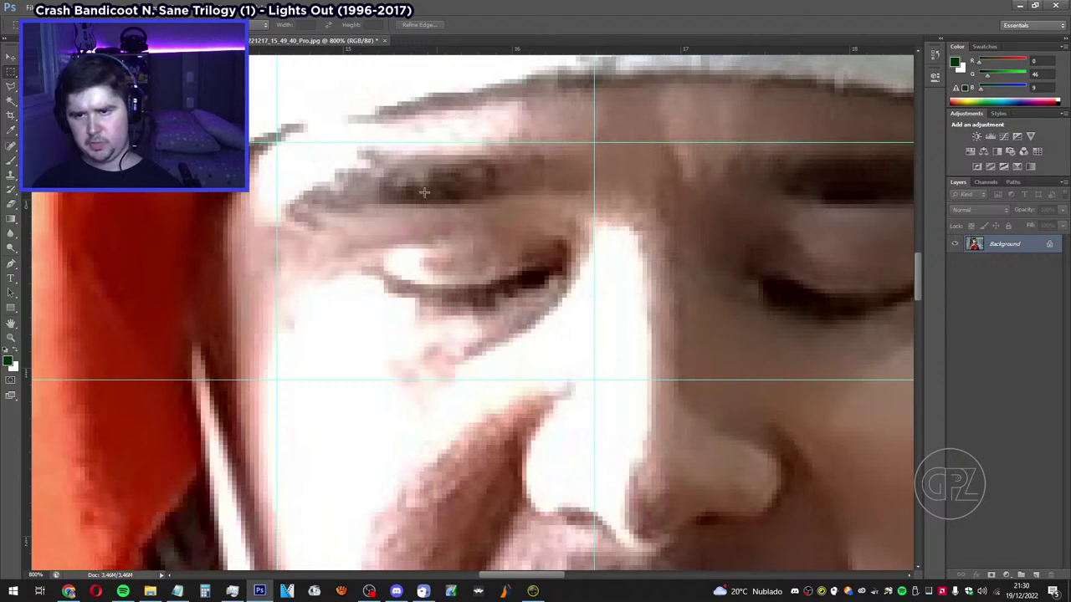
scroll(437, 194, up, 1)
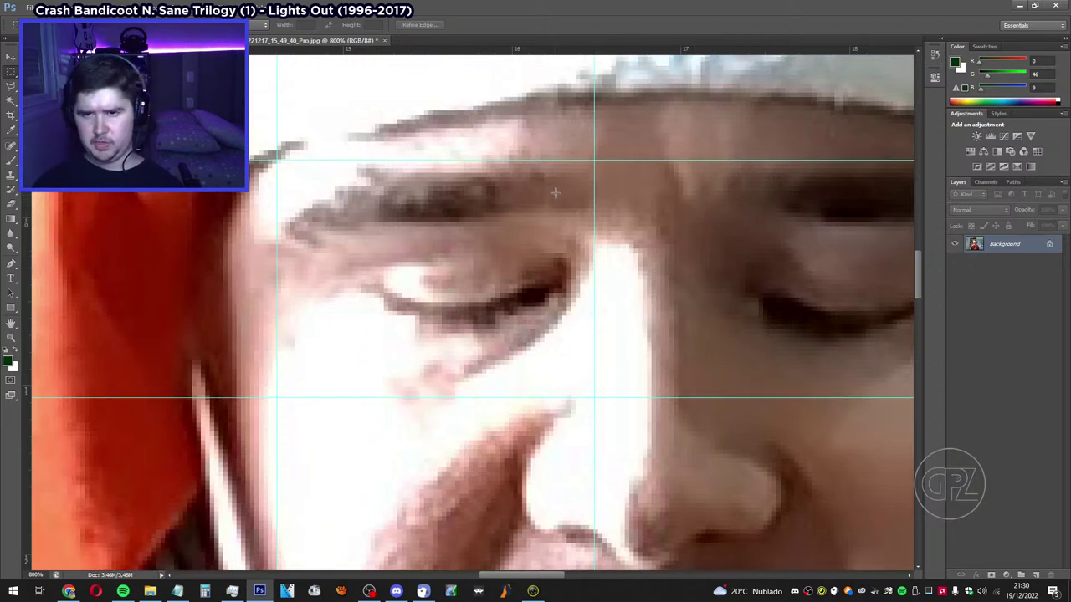
scroll(565, 198, up, 1)
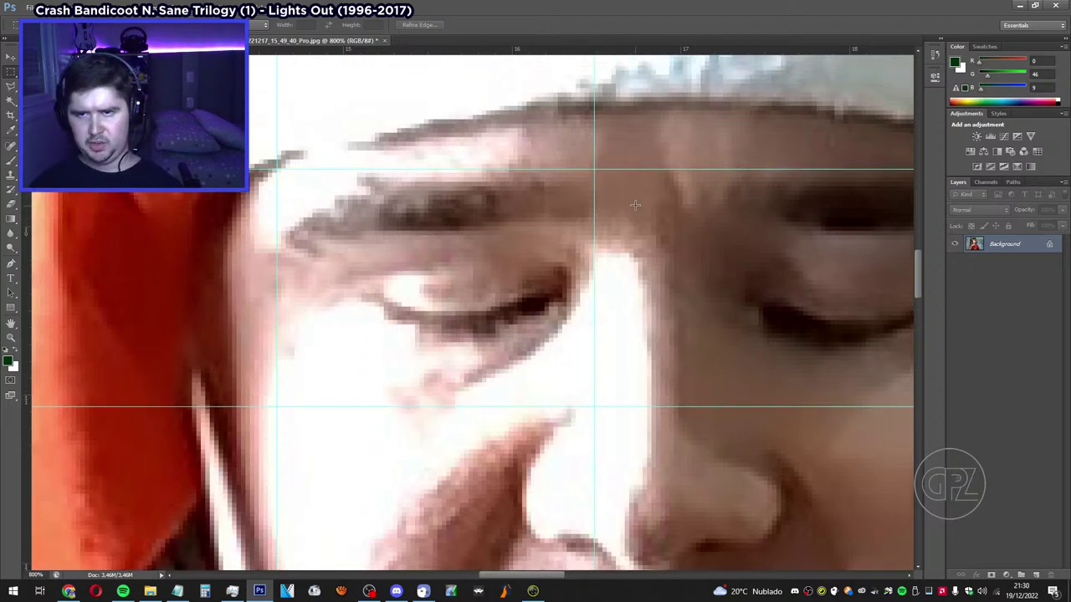
scroll(535, 193, down, 2)
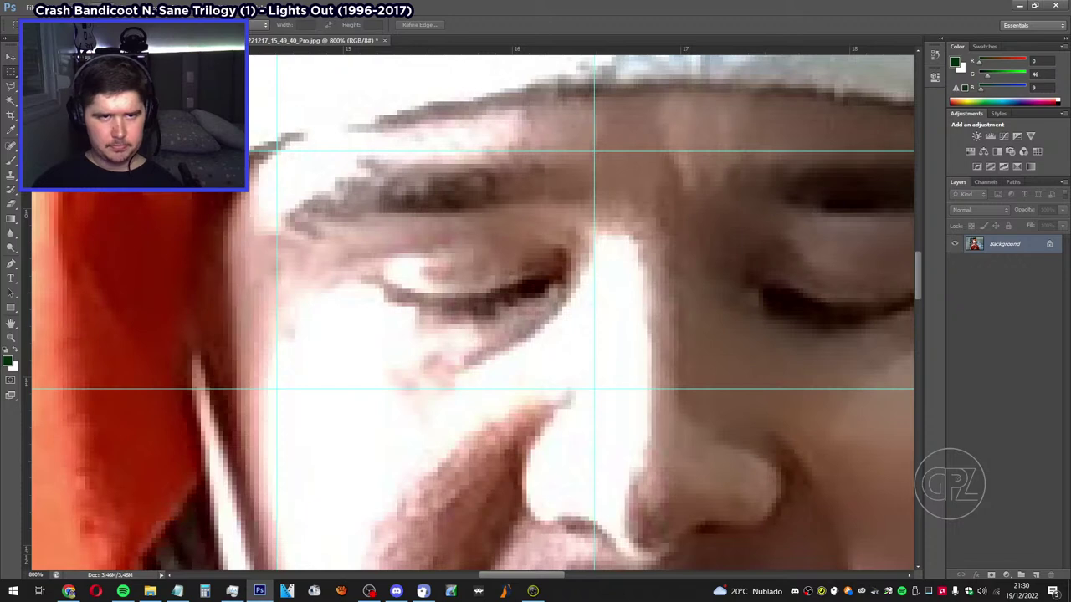
click(229, 5)
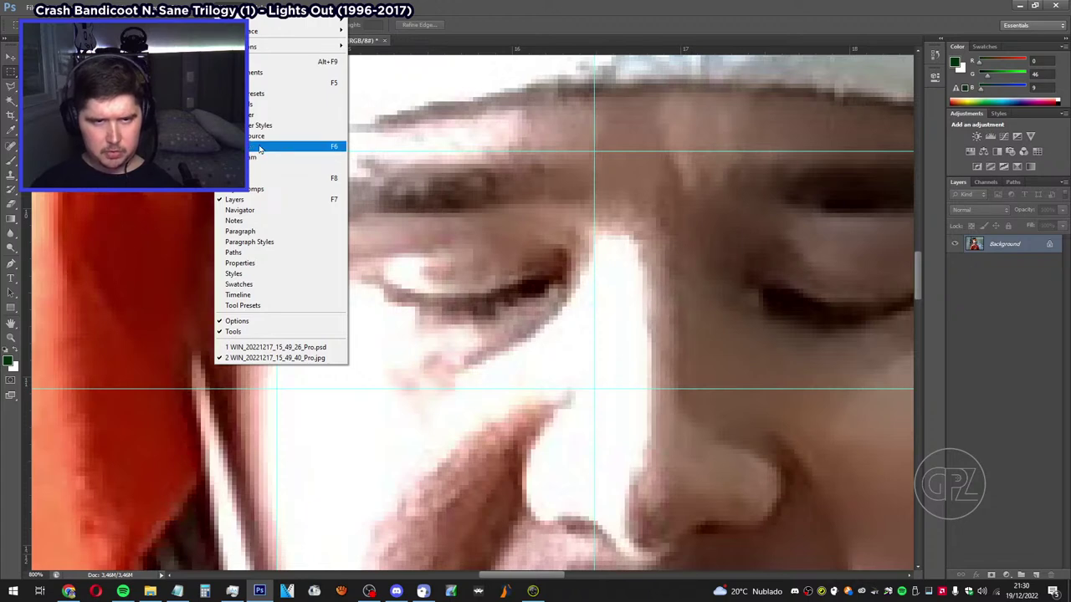
Move along the menu bar to View, then dismiss the menus.
mouse_move(199, 9)
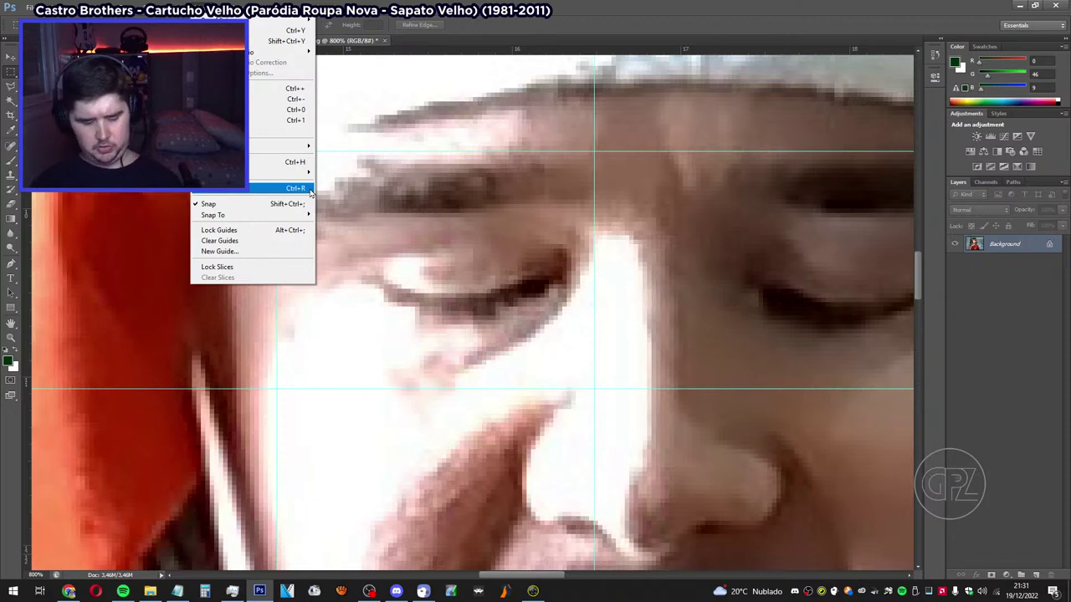
click(1023, 243)
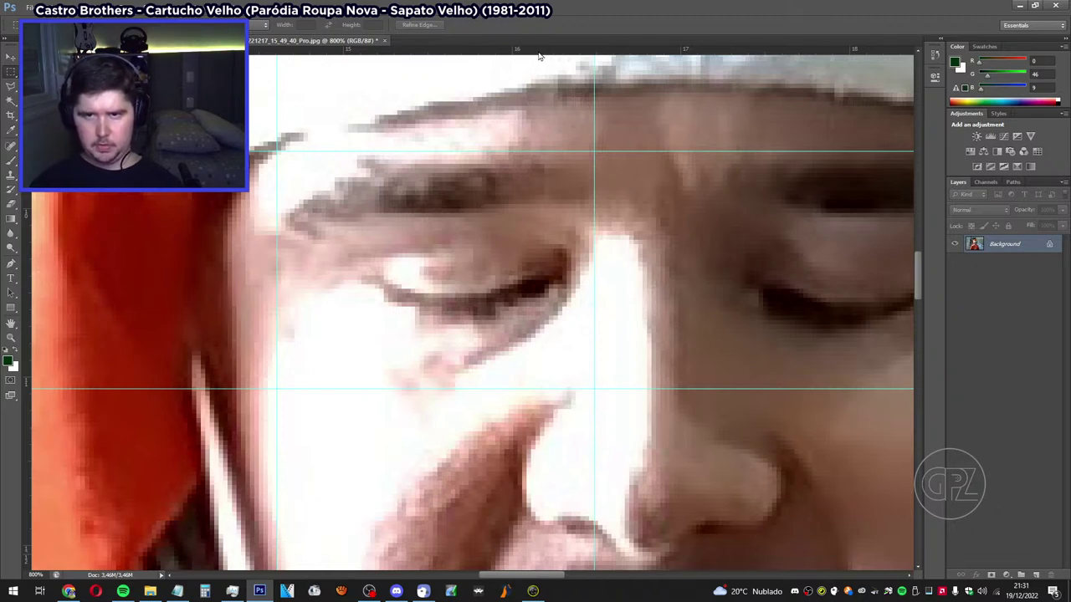
Add a horizontal guide near the eyebrow, removing and undoing extra guides.
drag(535, 54, 514, 110)
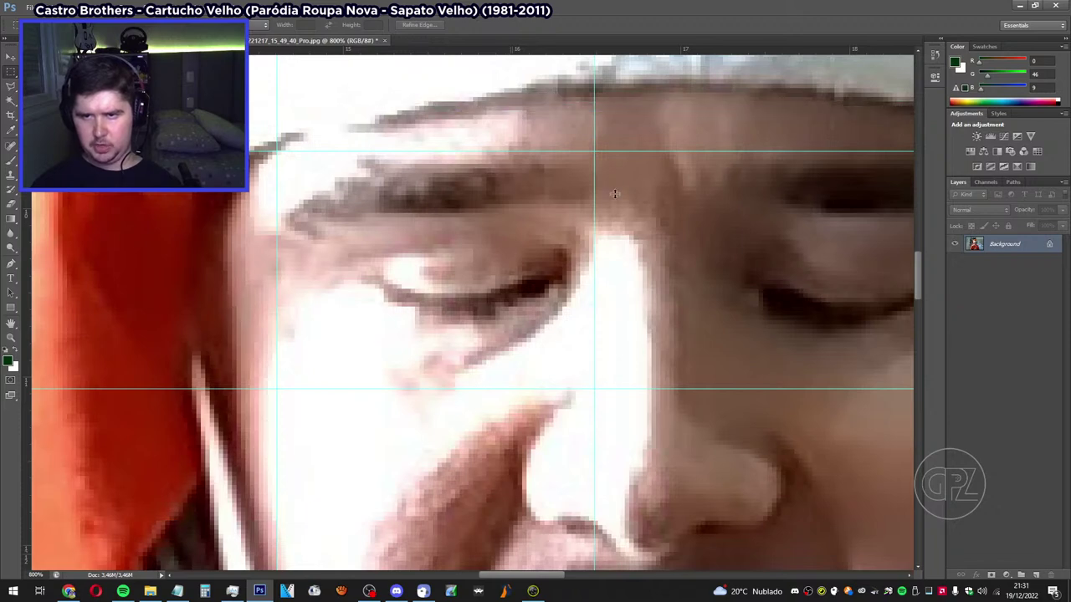
click(10, 57)
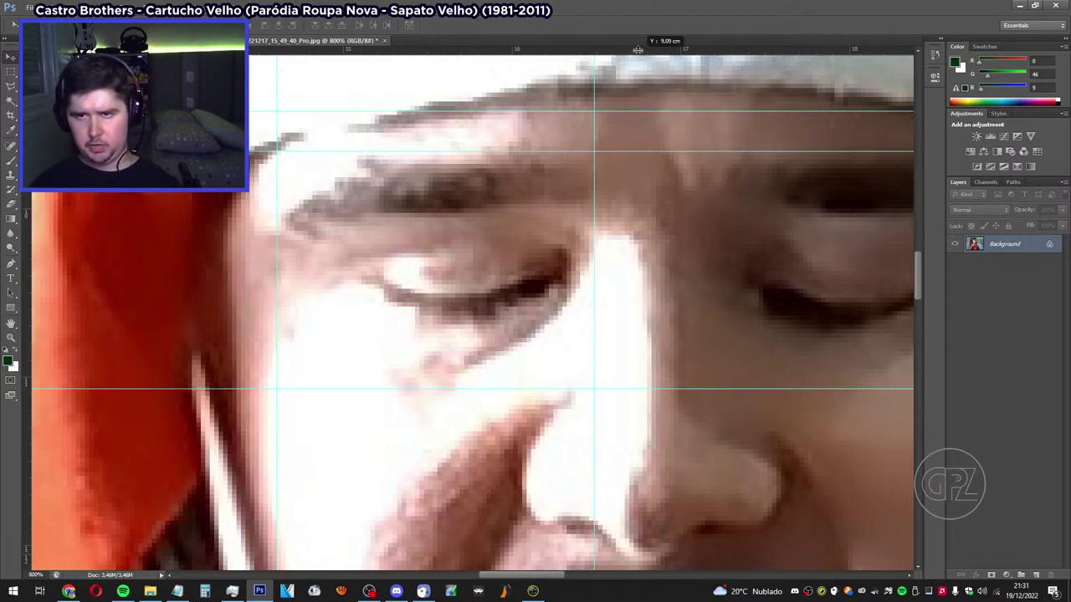
drag(639, 31, 636, 33)
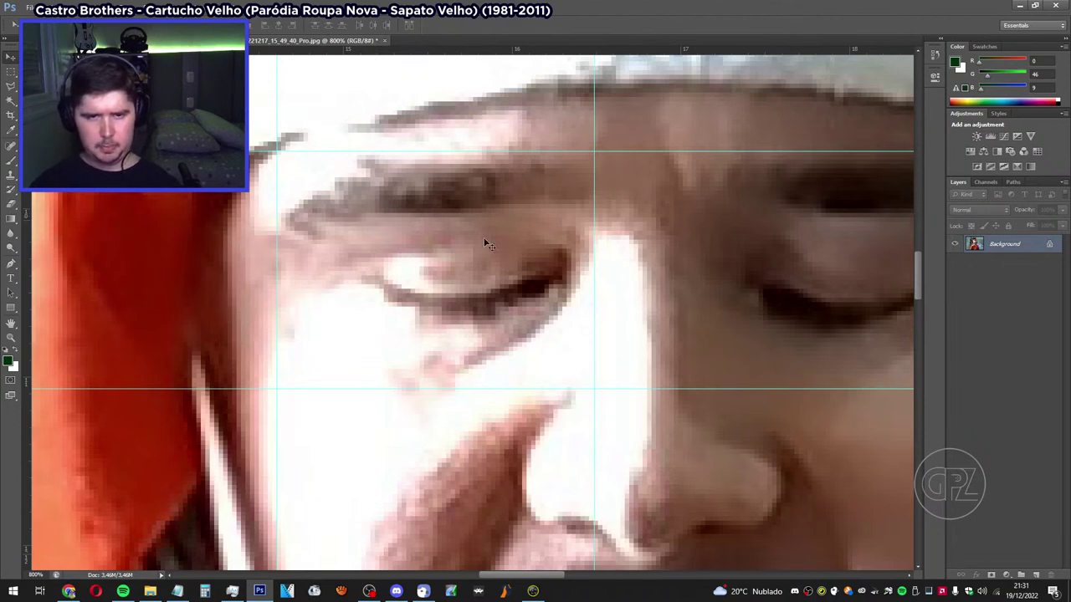
drag(562, 53, 570, 112)
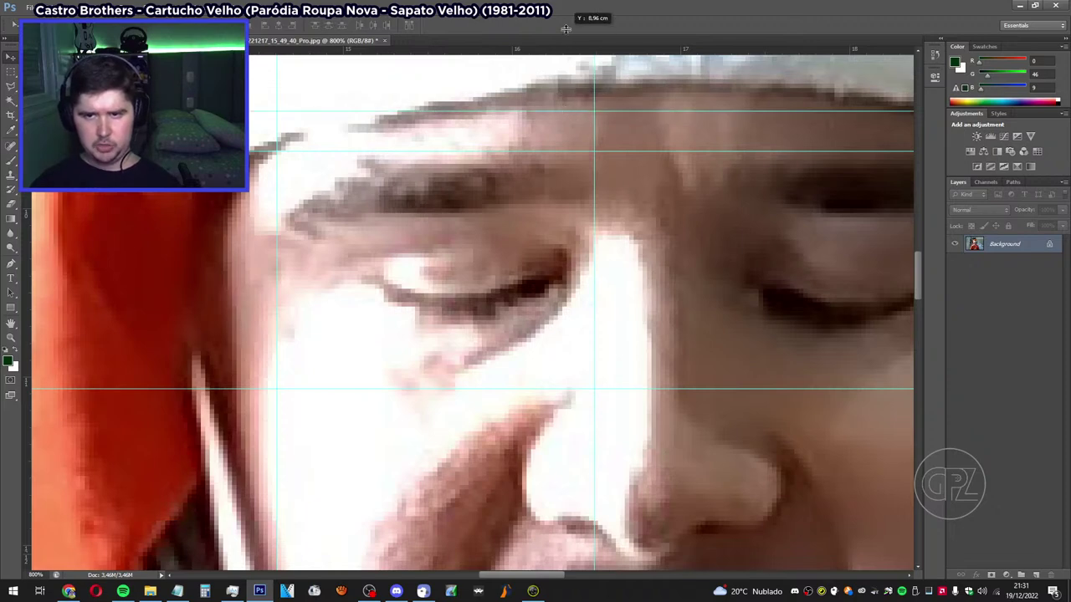
key(ctrl+z)
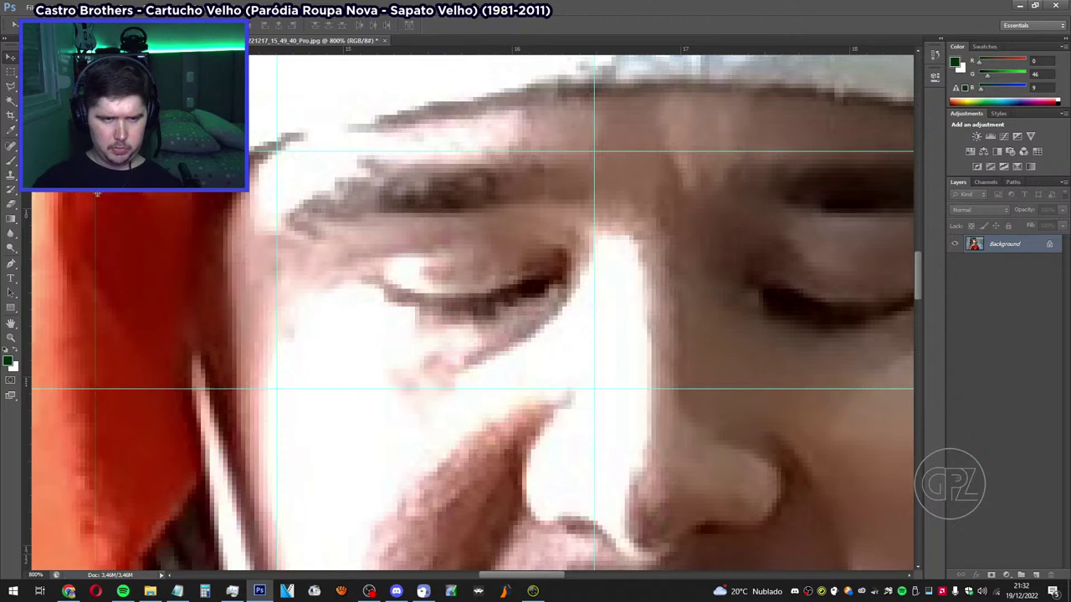
Undo a stray vertical guide and marquee-select the closed eye between the guides.
drag(172, 193, 174, 234)
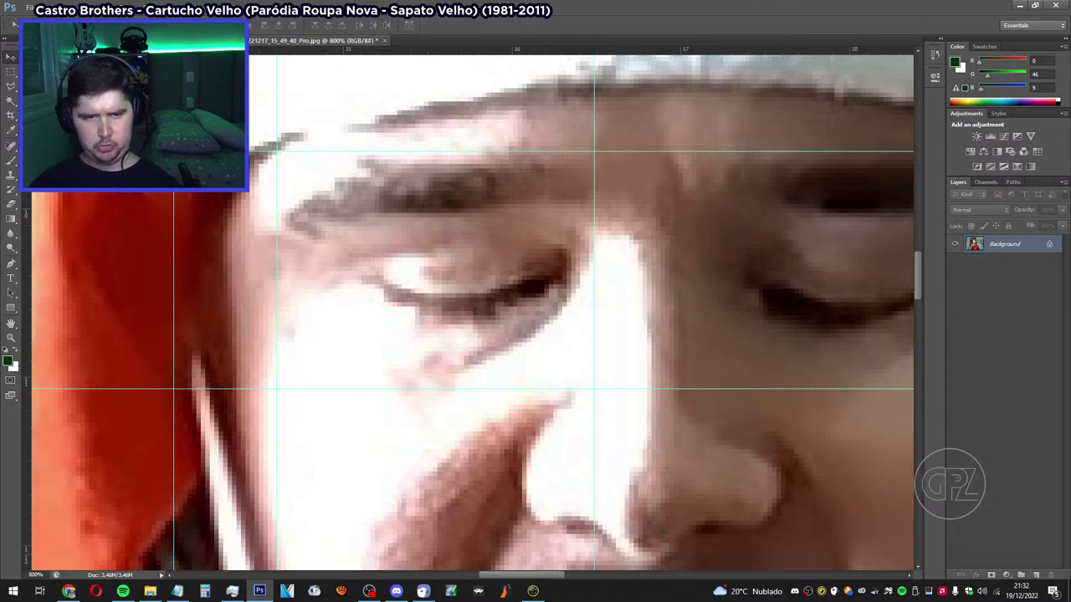
key(ctrl+z)
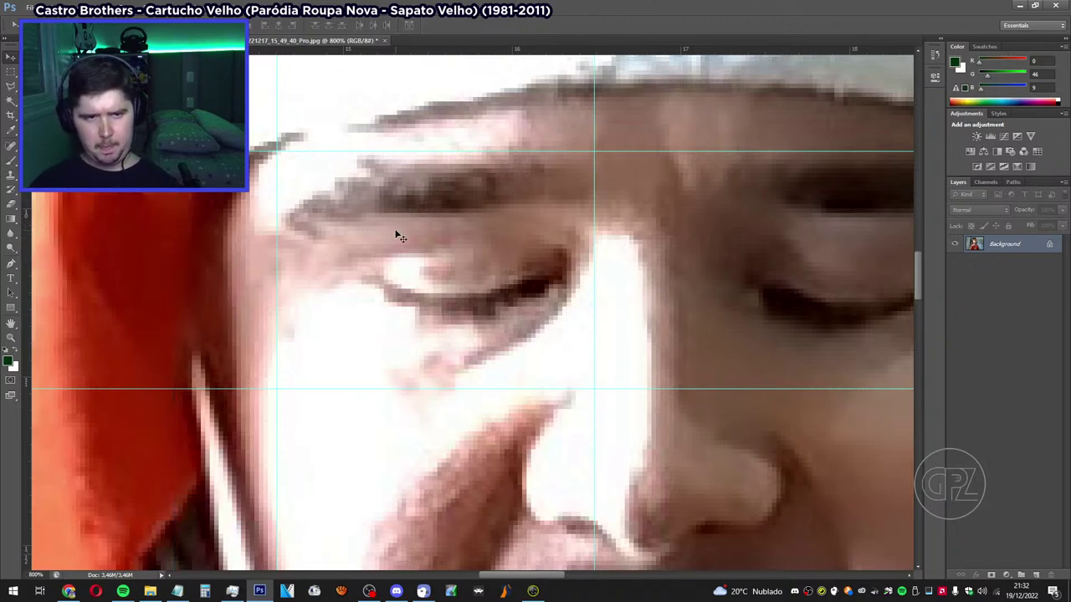
click(11, 71)
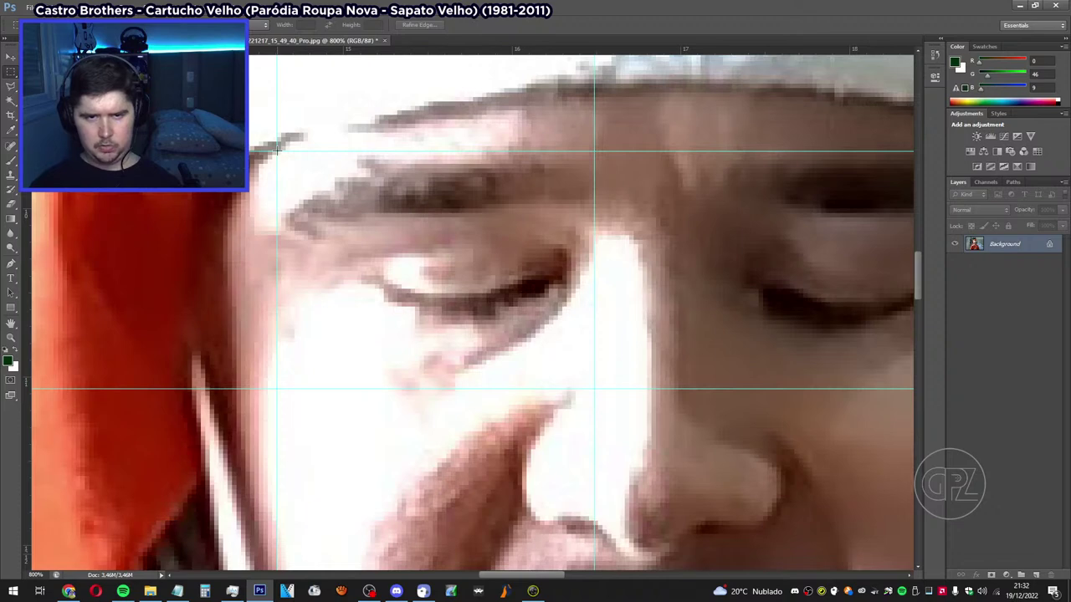
drag(277, 150, 589, 384)
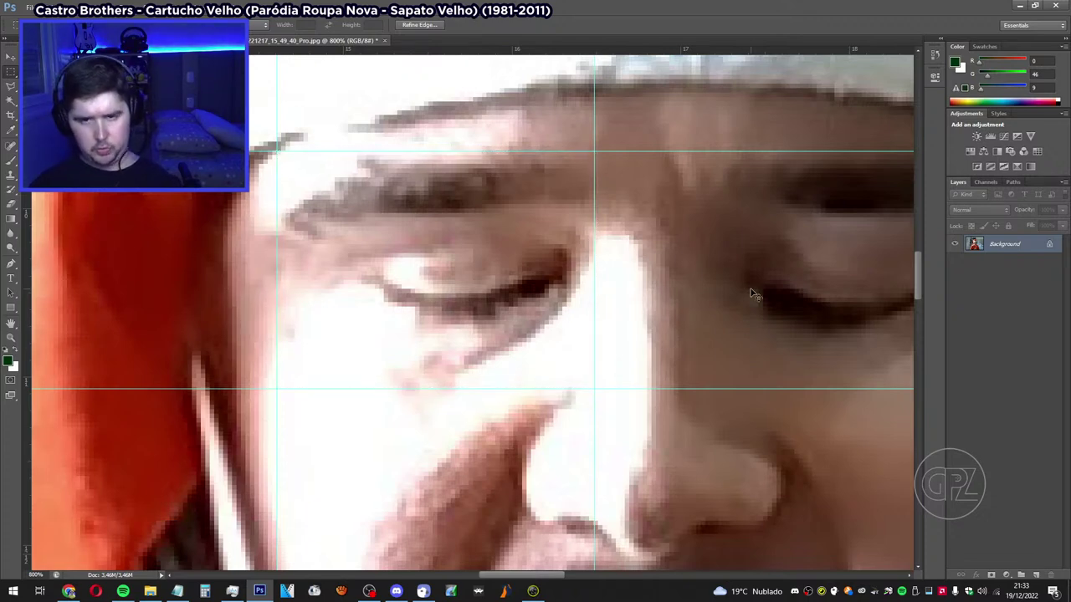
Reselect the rectangular area around the closed eye and copy it.
key(ctrl+d)
key(ctrl+shift+d)
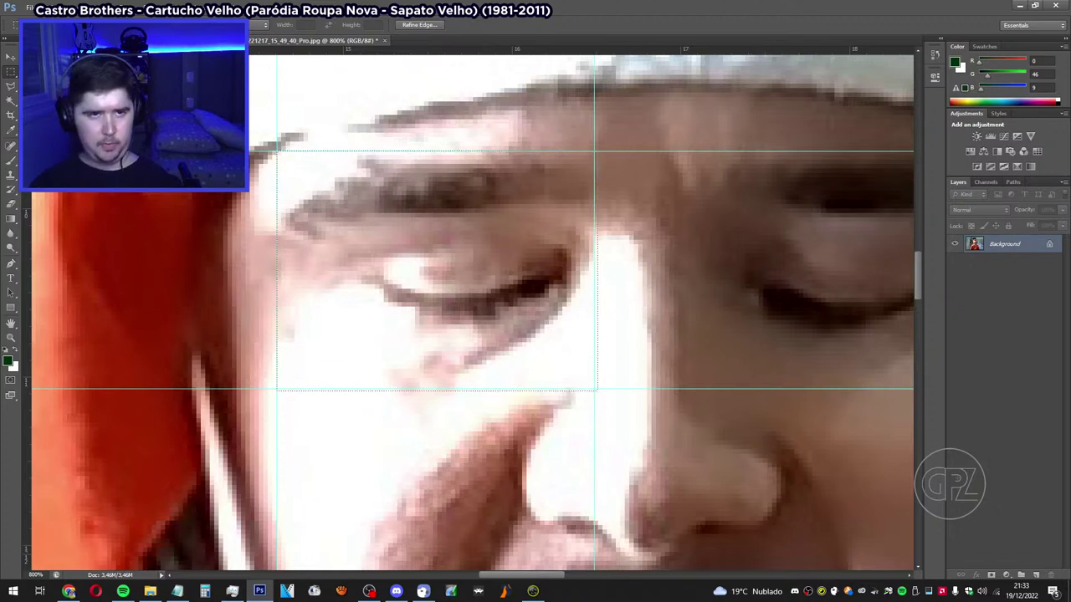
key(ctrl+d)
key(ctrl+shift+d)
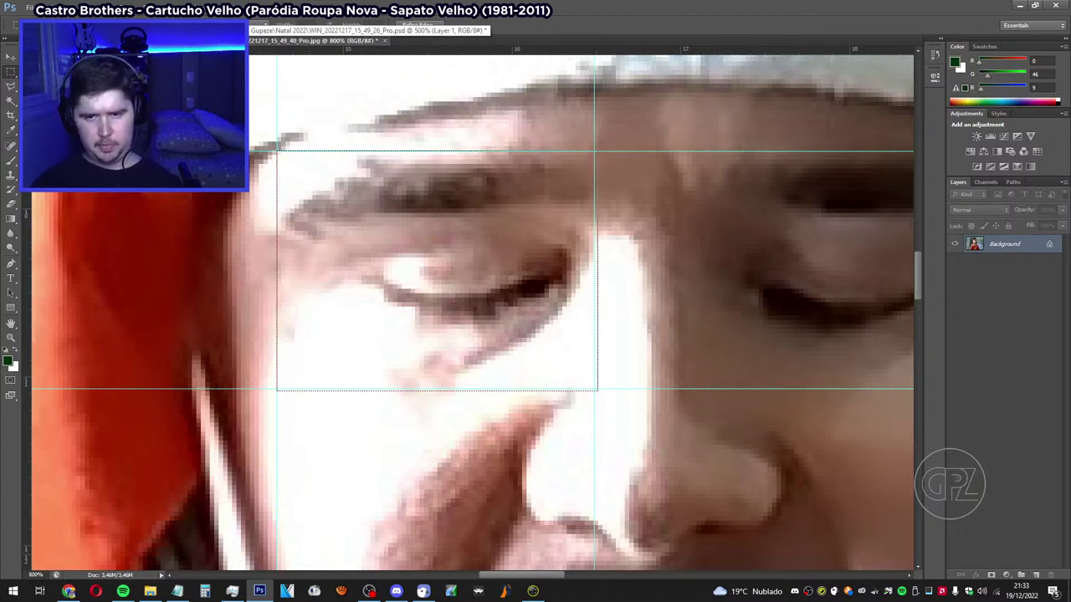
scroll(469, 285, down, 3)
Paste the closed-eye patch into the Santa-hat PSD as Layer 2 and enter Free Transform.
key(ctrl+j)
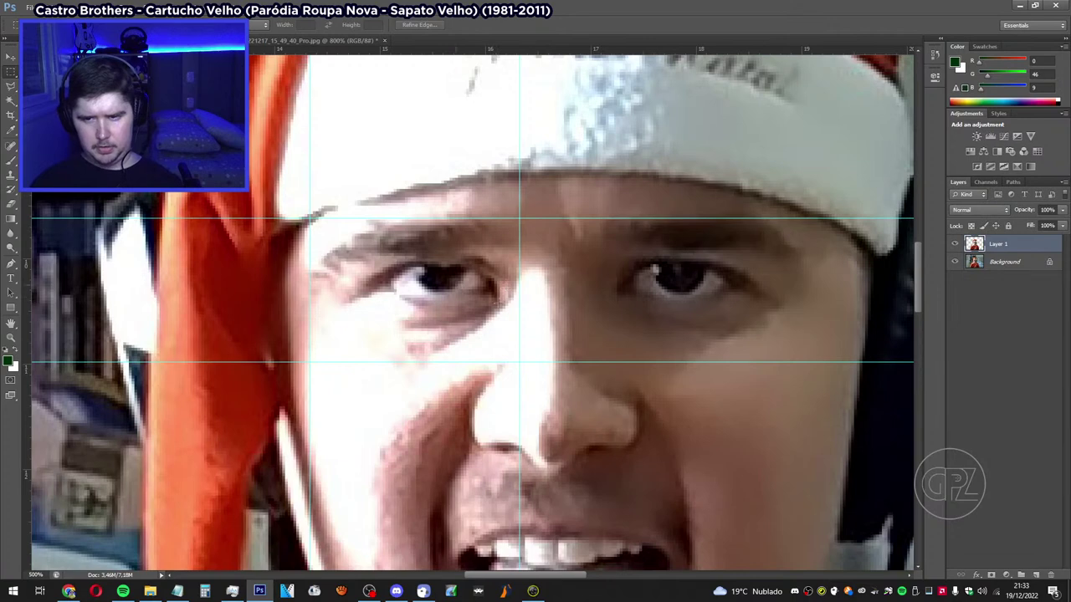
click(13, 342)
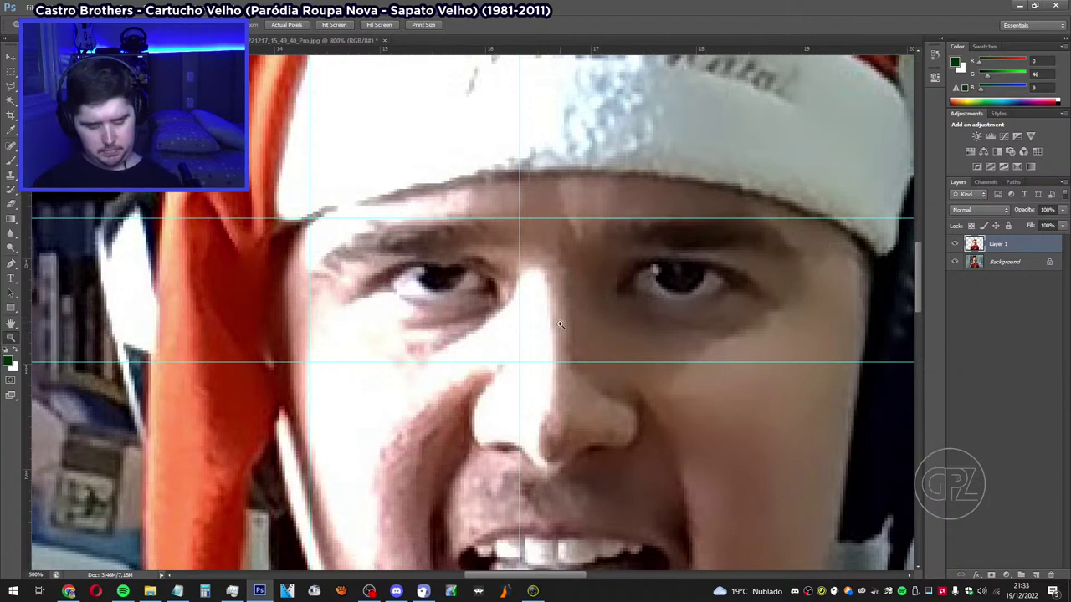
key(ctrl+v)
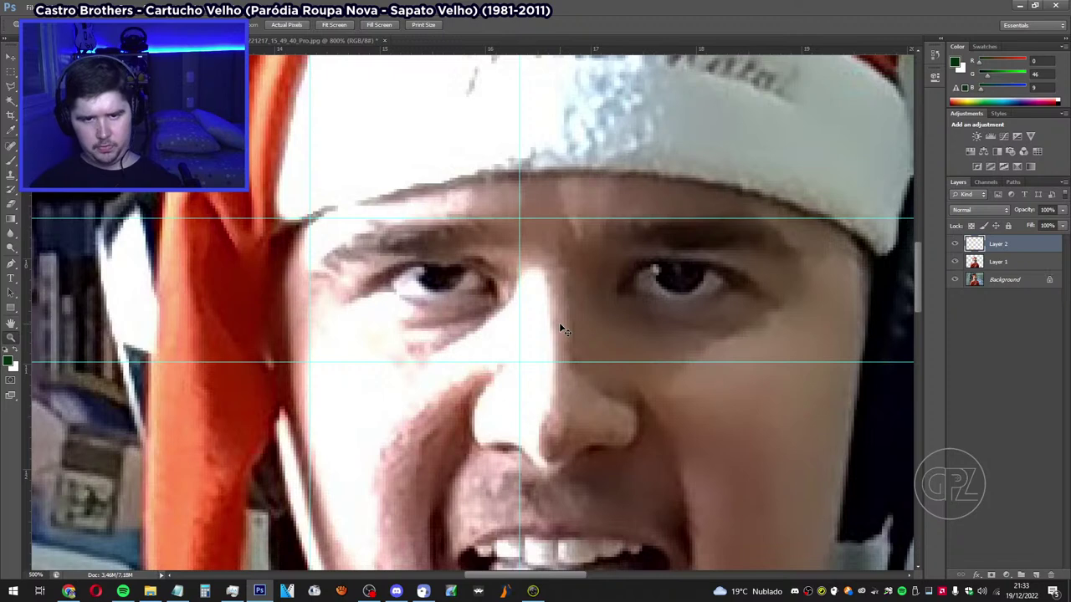
key(m)
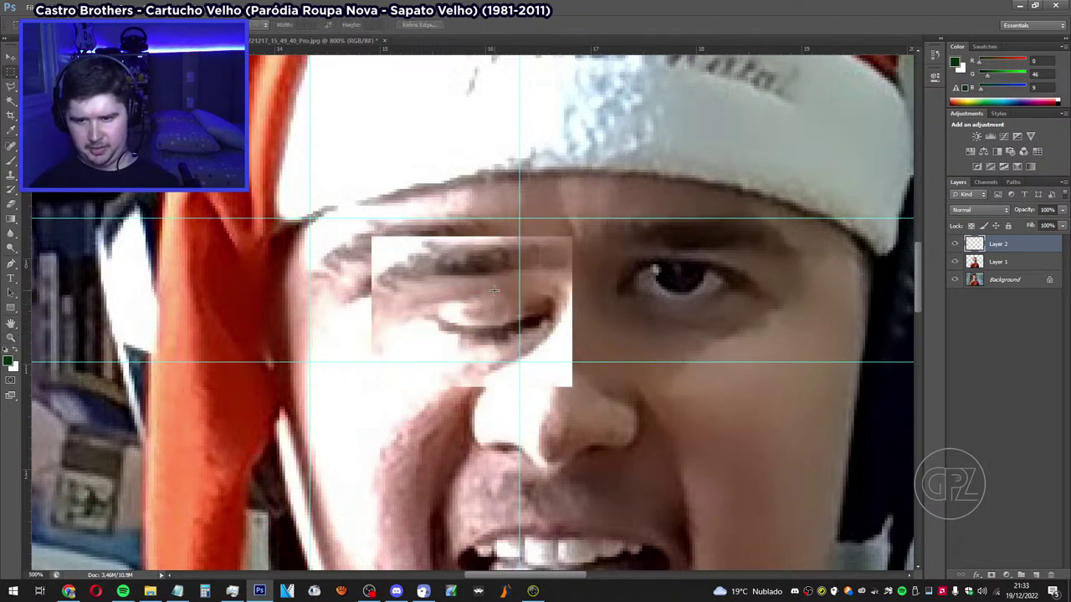
right_click(493, 290)
click(551, 389)
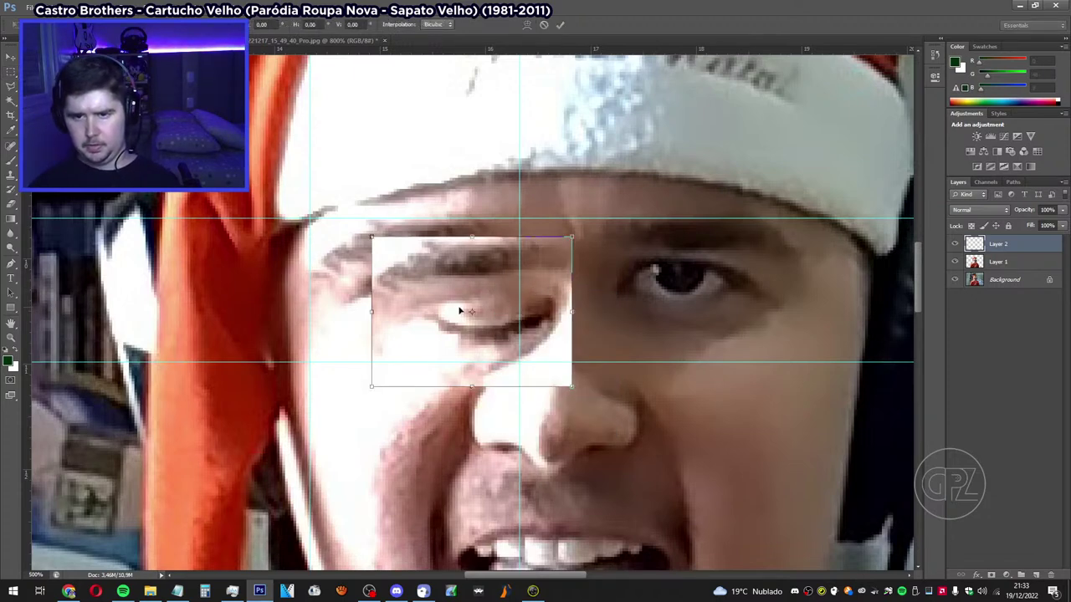
Drag the eye patch left to line up with the eye and apply the transform.
key(Return)
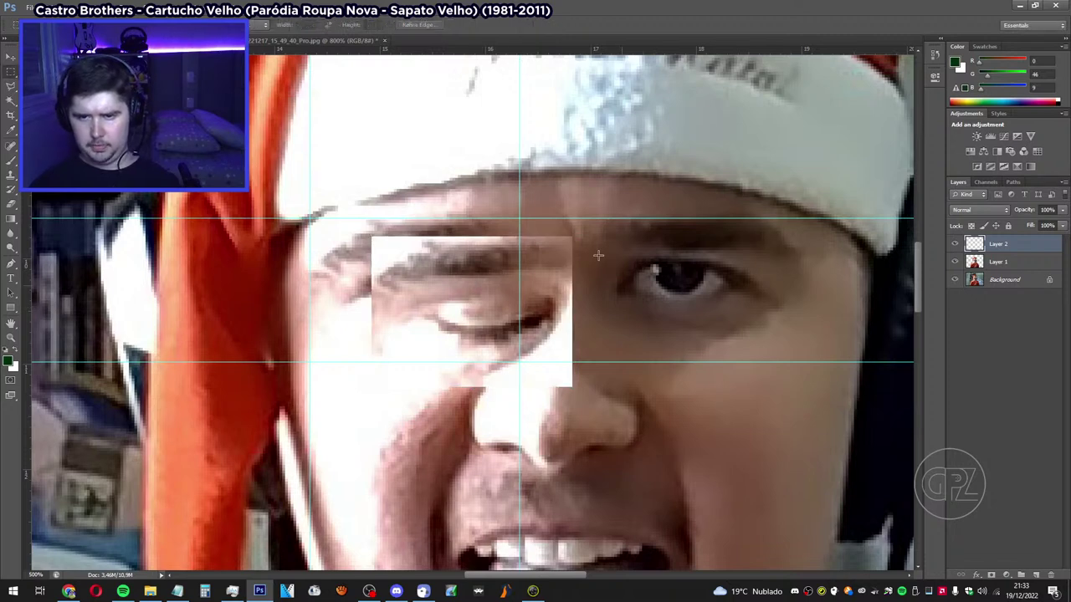
right_click(471, 281)
click(517, 375)
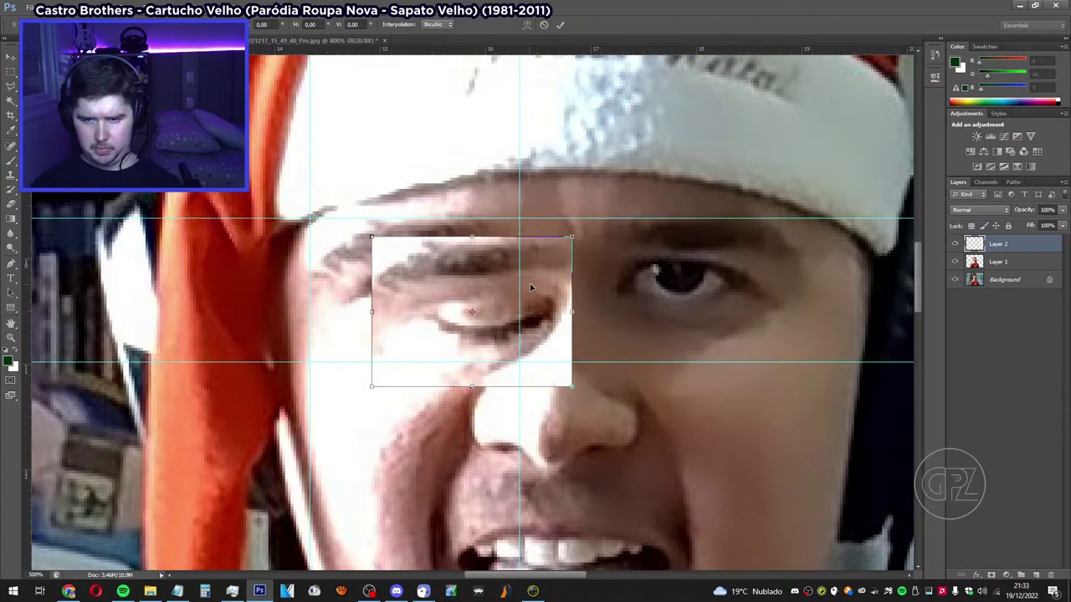
drag(499, 305, 443, 297)
click(8, 58)
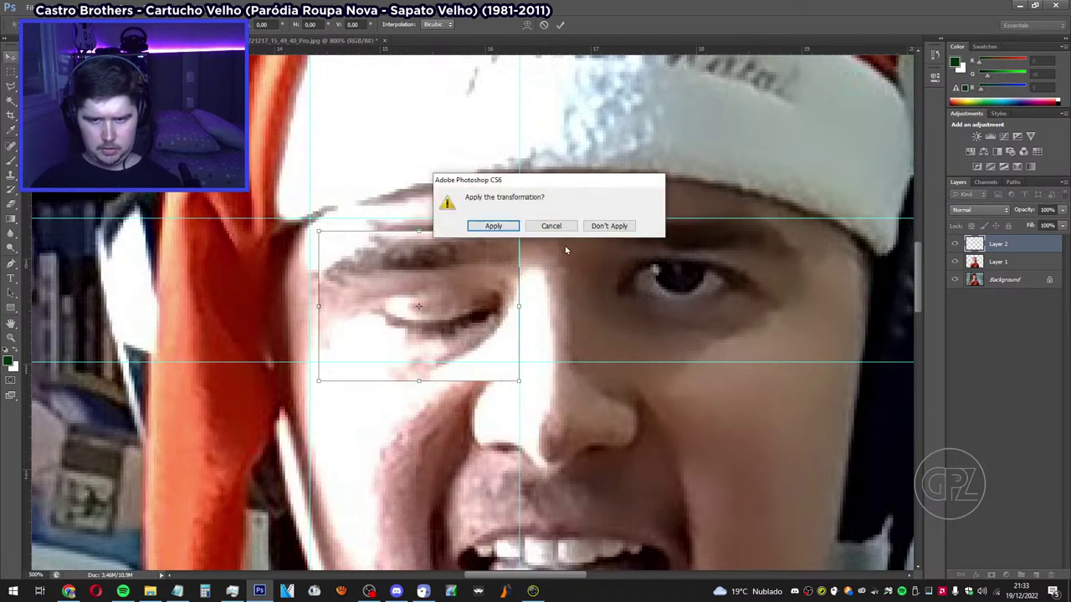
click(493, 224)
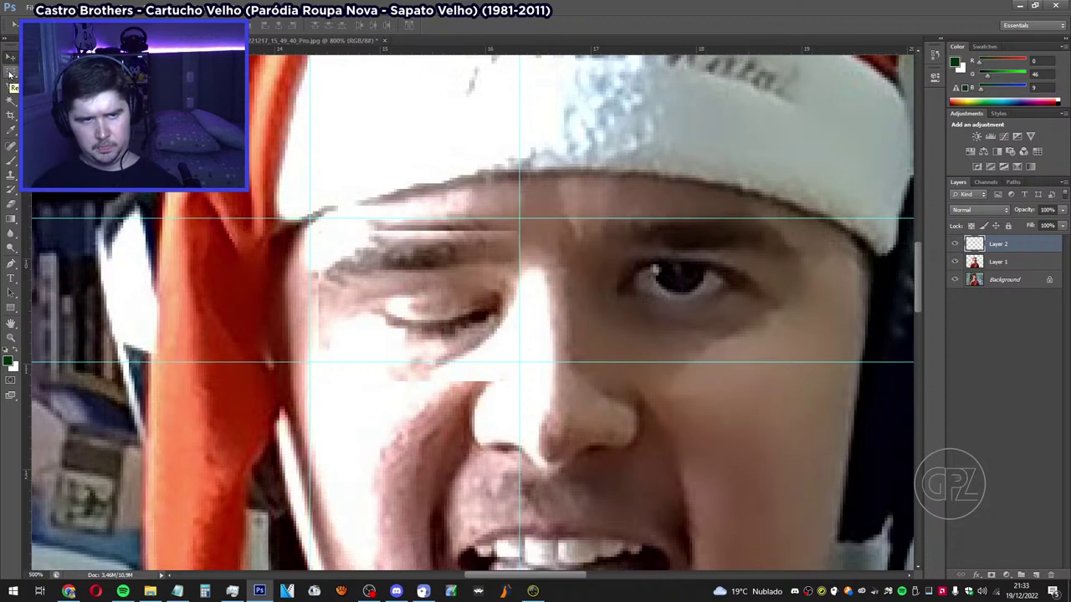
Fine-tune the patch position with arrow-key nudges, commit it, and hide Layer 2.
click(11, 72)
right_click(441, 249)
click(479, 345)
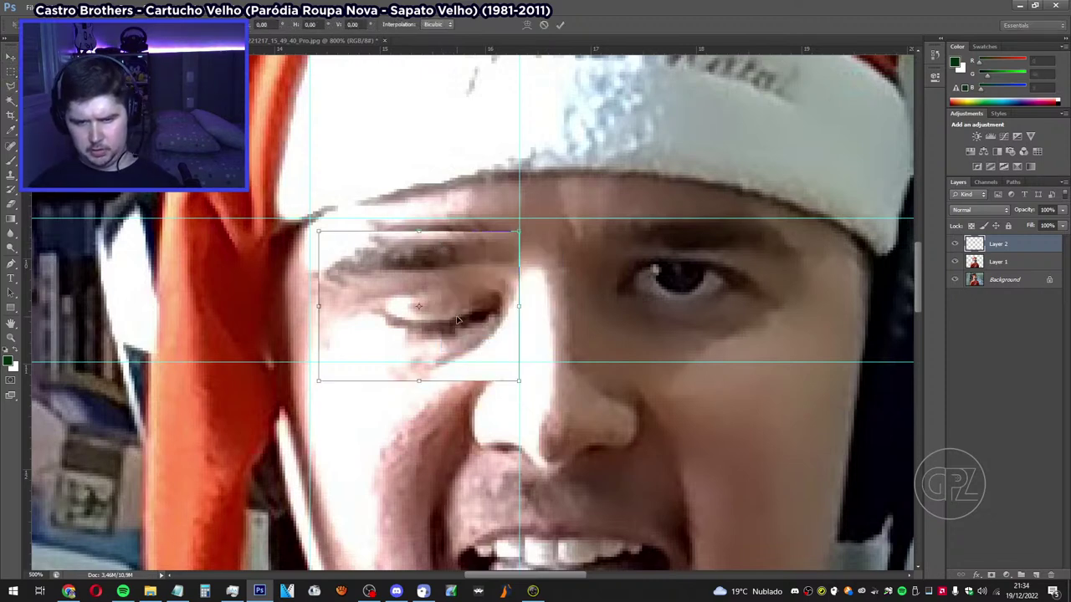
key(Up)
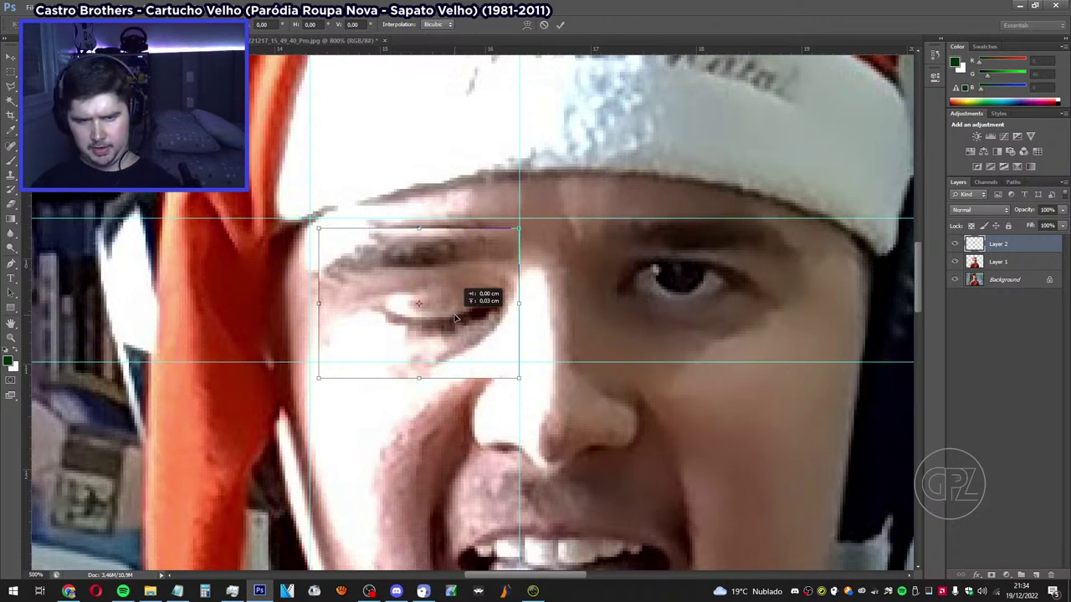
key(Left)
key(Left)
key(Left)
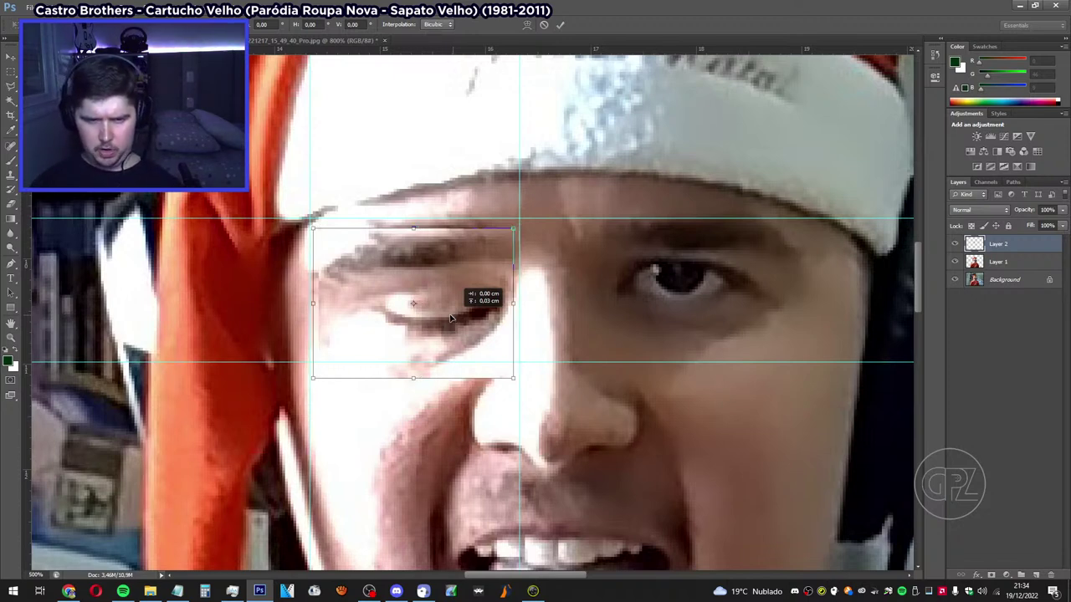
key(Left)
key(Left)
key(Left)
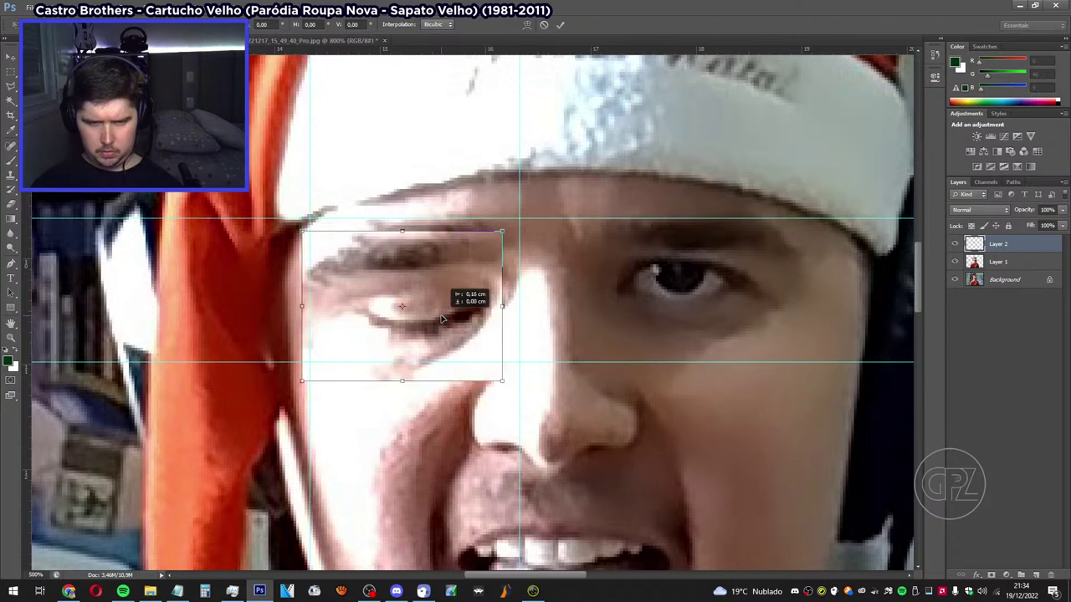
key(Right)
key(Right)
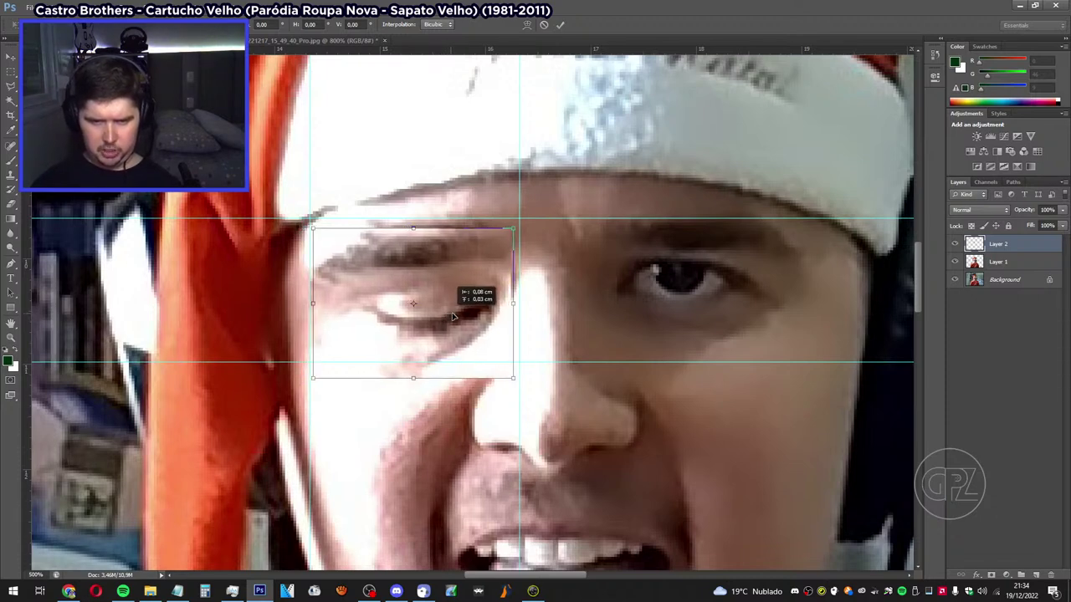
key(Right)
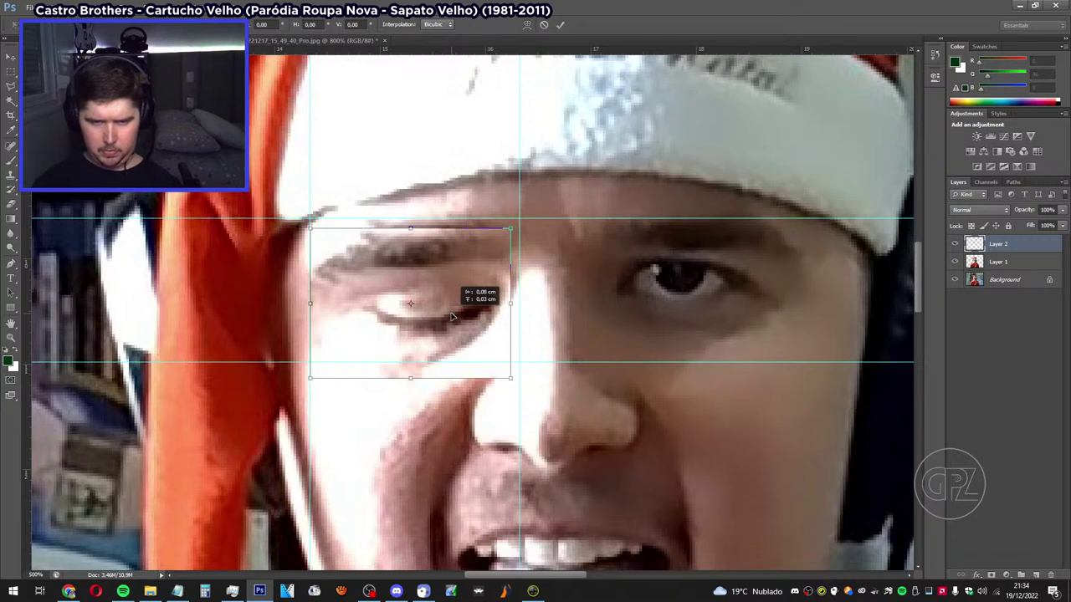
key(Up)
key(Up)
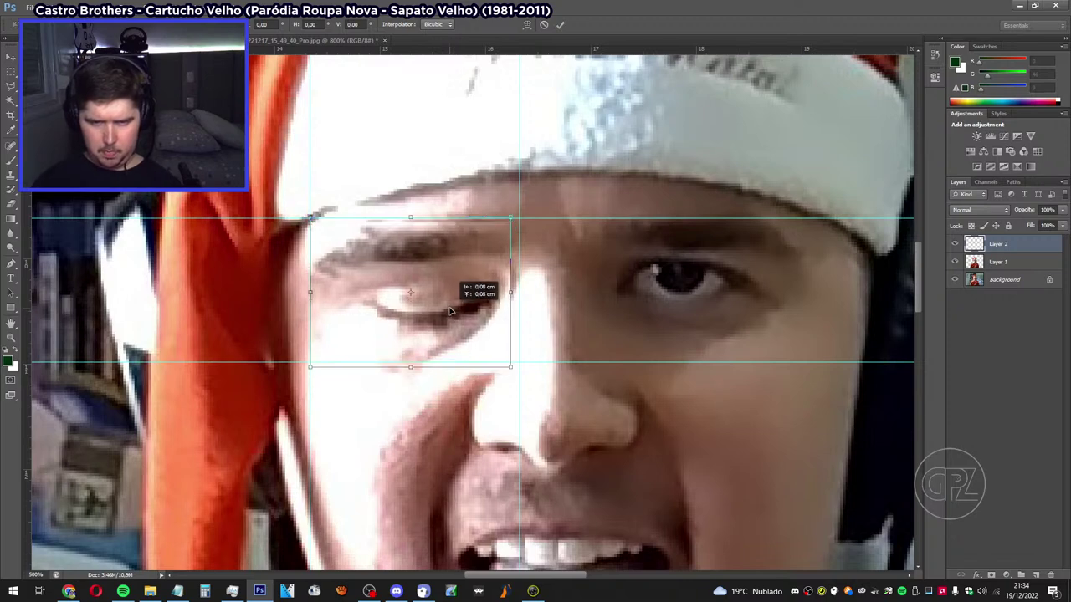
key(Up)
key(Up)
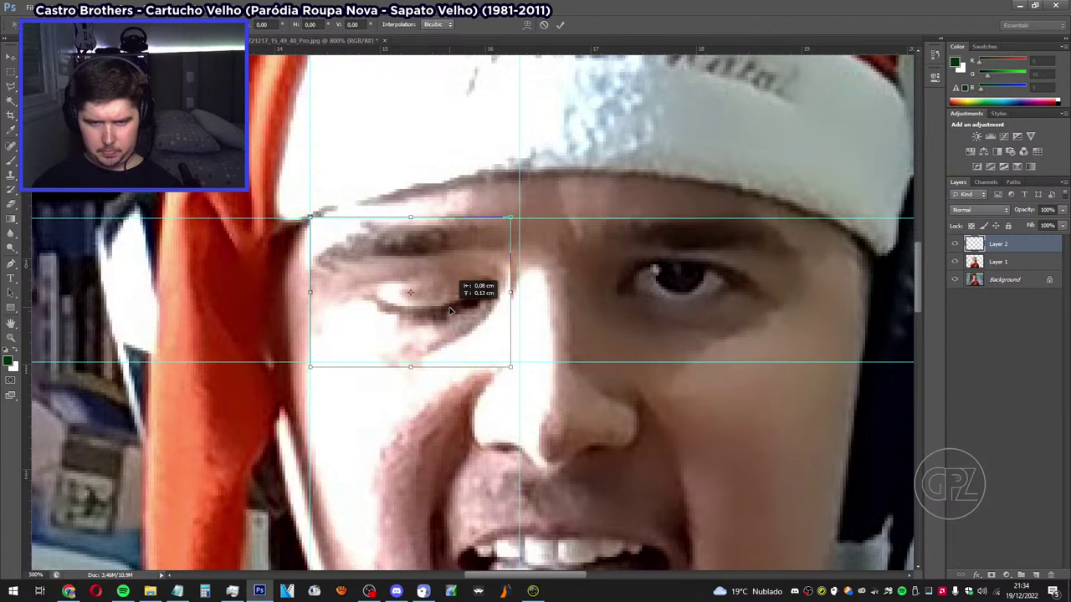
key(Down)
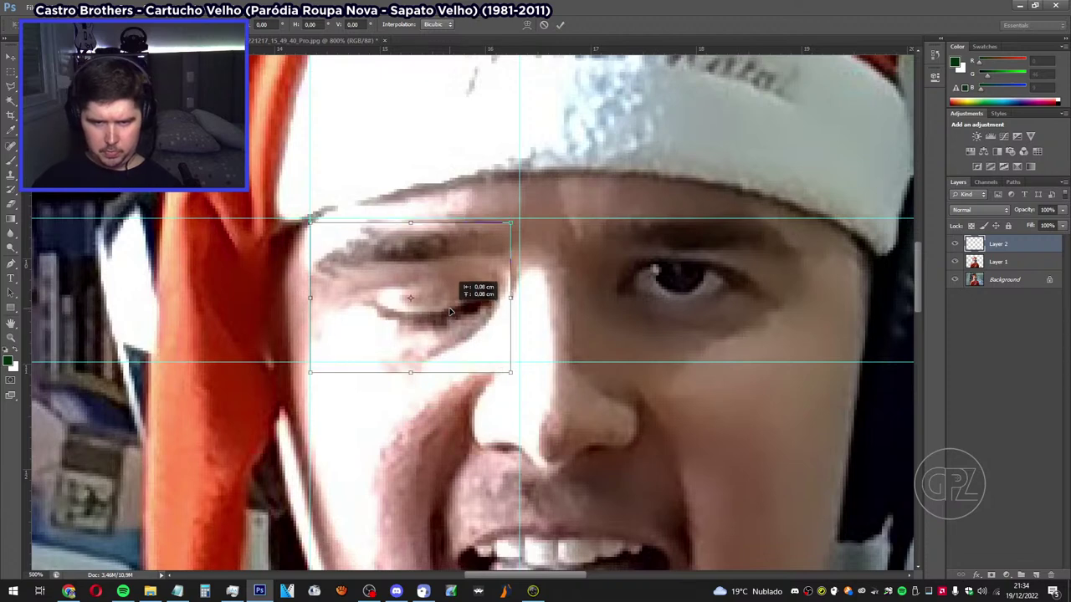
key(Up)
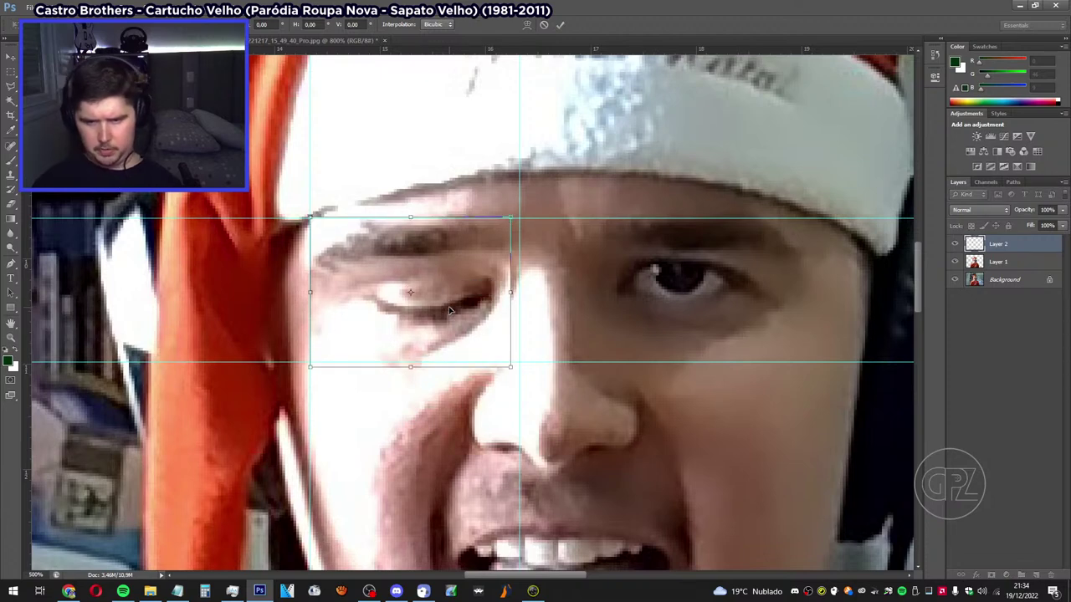
key(Return)
click(955, 243)
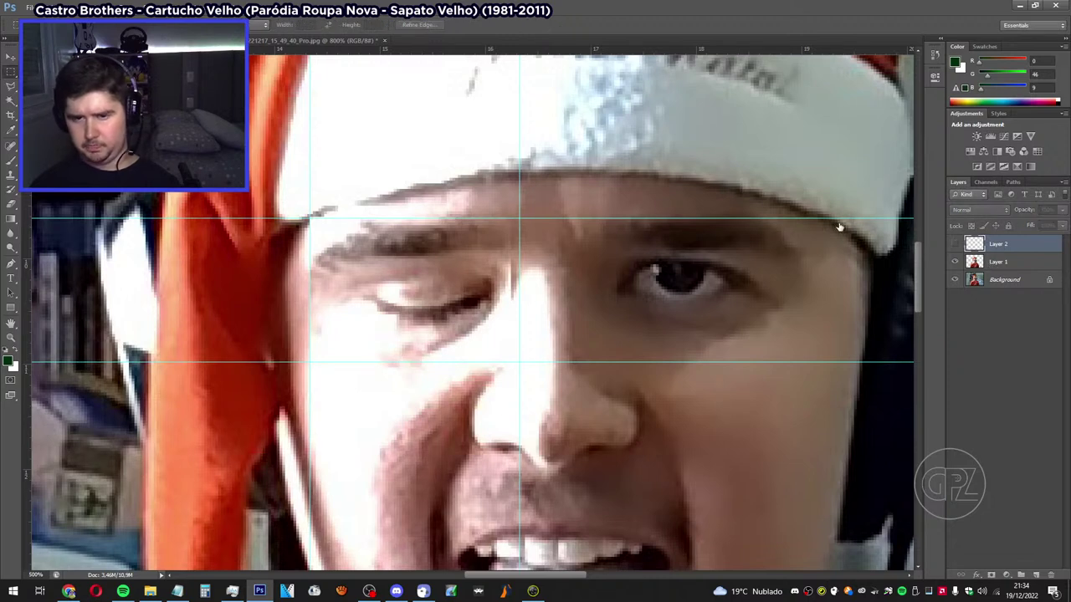
Deselect the marquee on the closed-eye JPG, then return to the layered PSD.
click(331, 42)
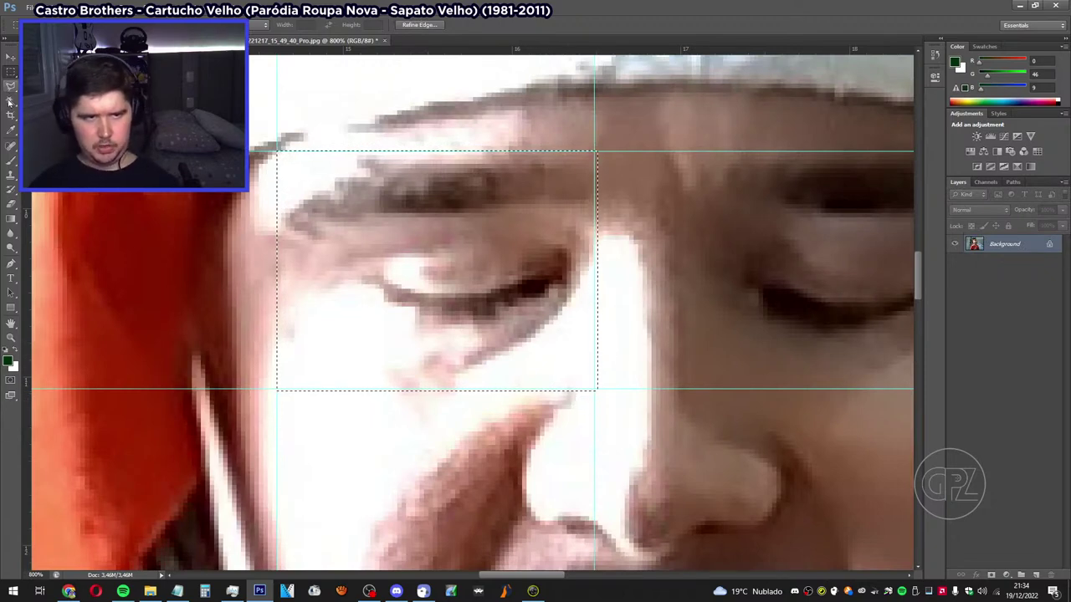
key(w)
right_click(384, 241)
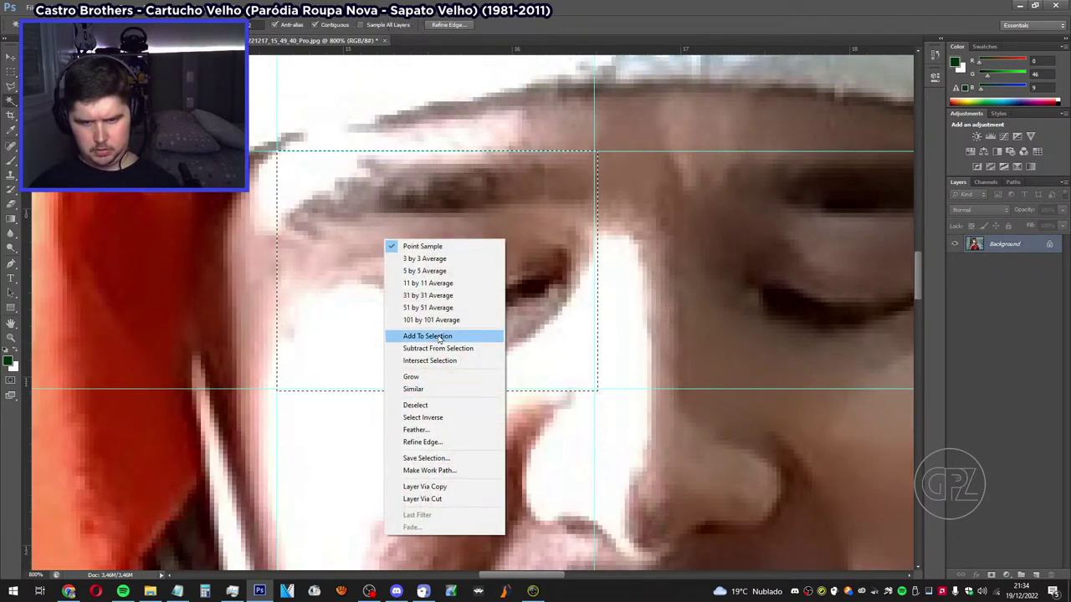
click(433, 407)
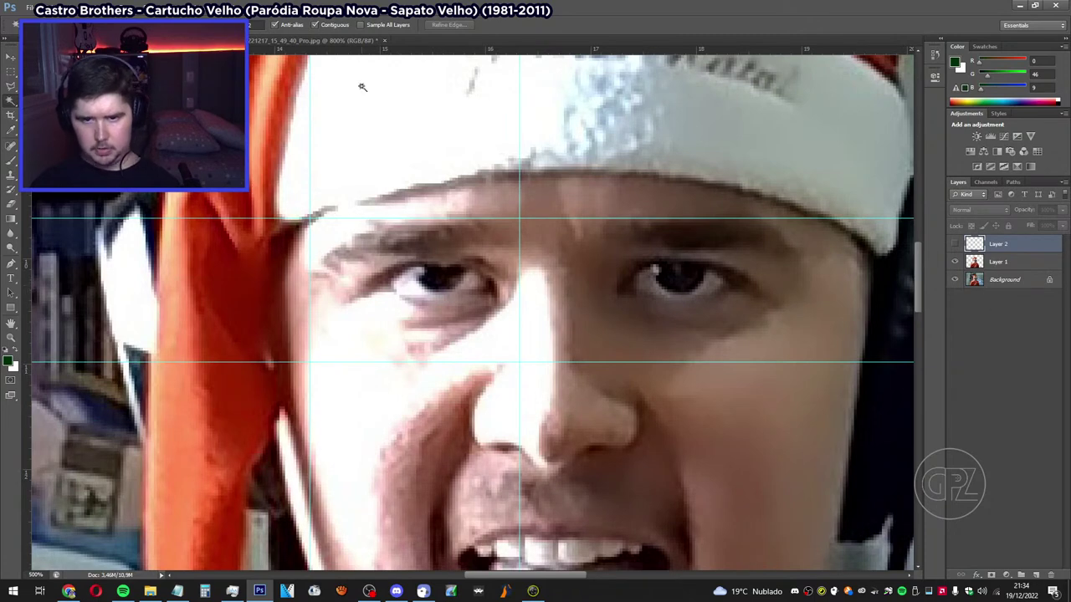
click(270, 41)
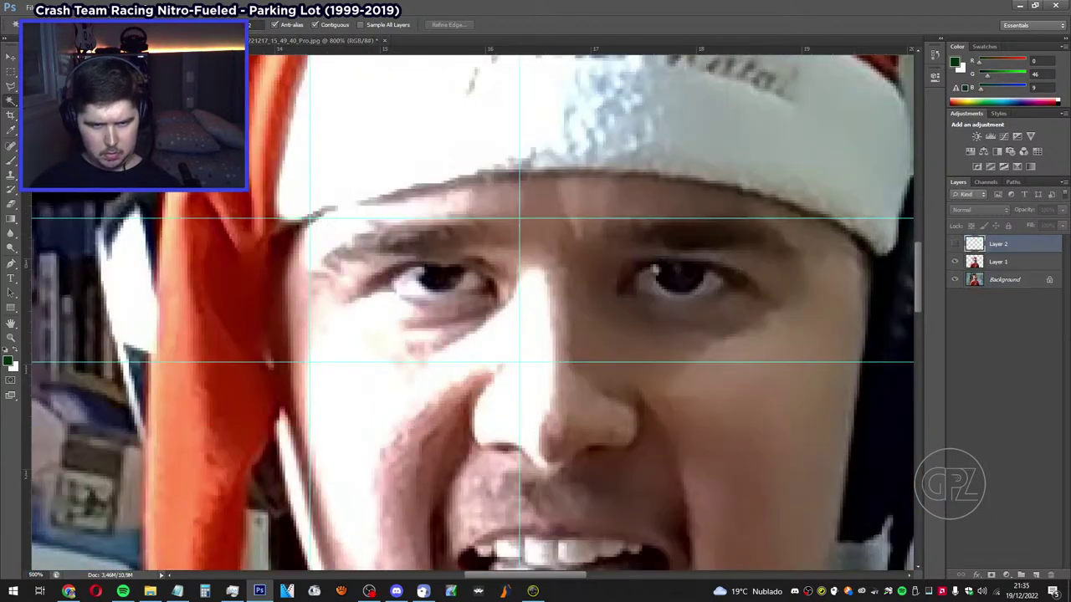
Reposition the vertical guide by the eye, delete Layer 2's patch, and pick Rectangular Marquee.
click(265, 42)
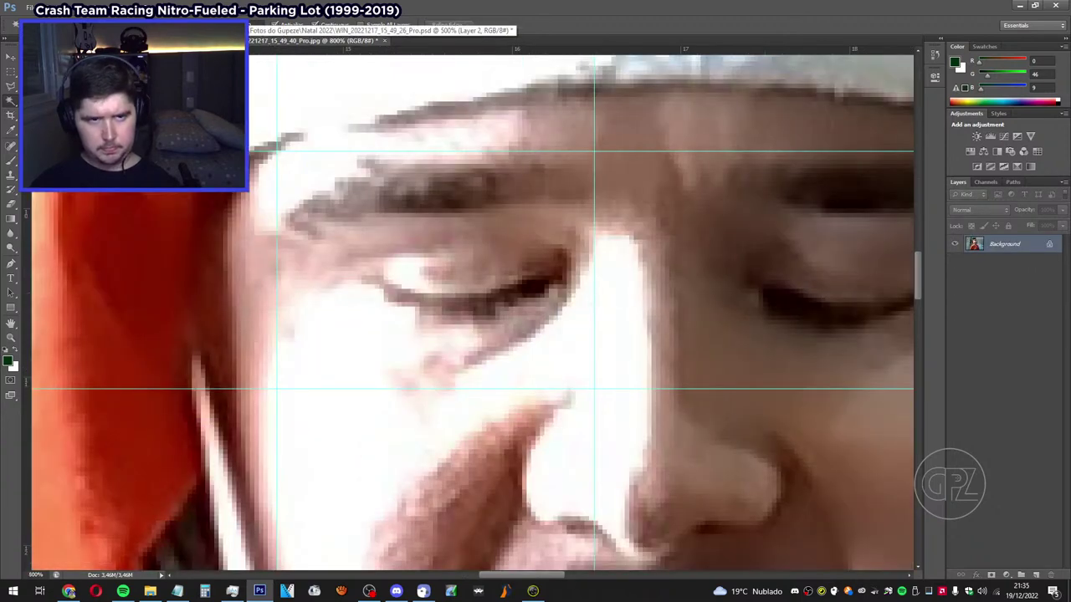
click(238, 40)
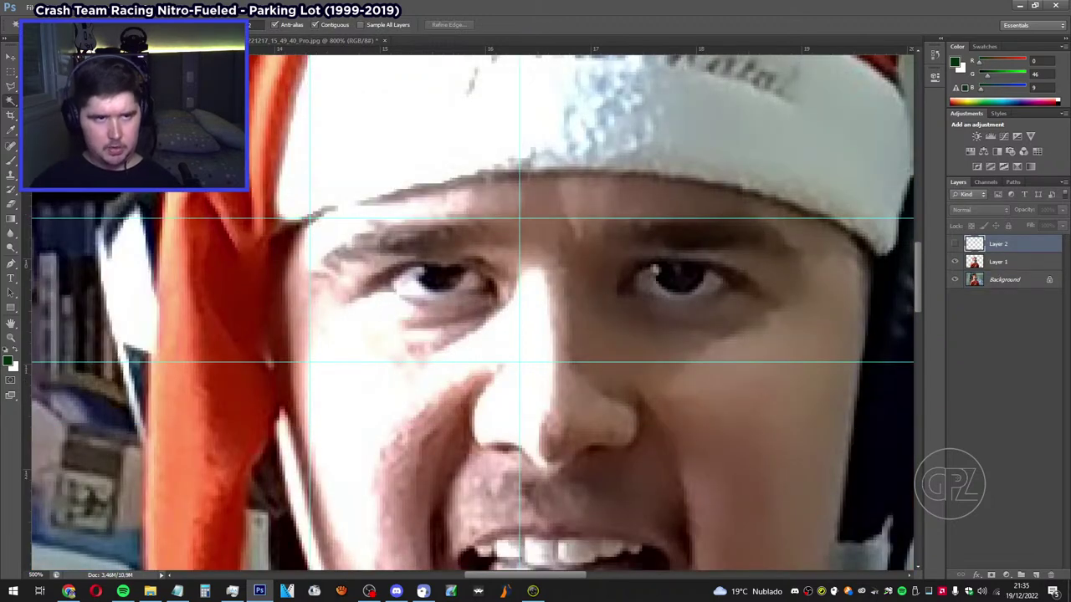
key(v)
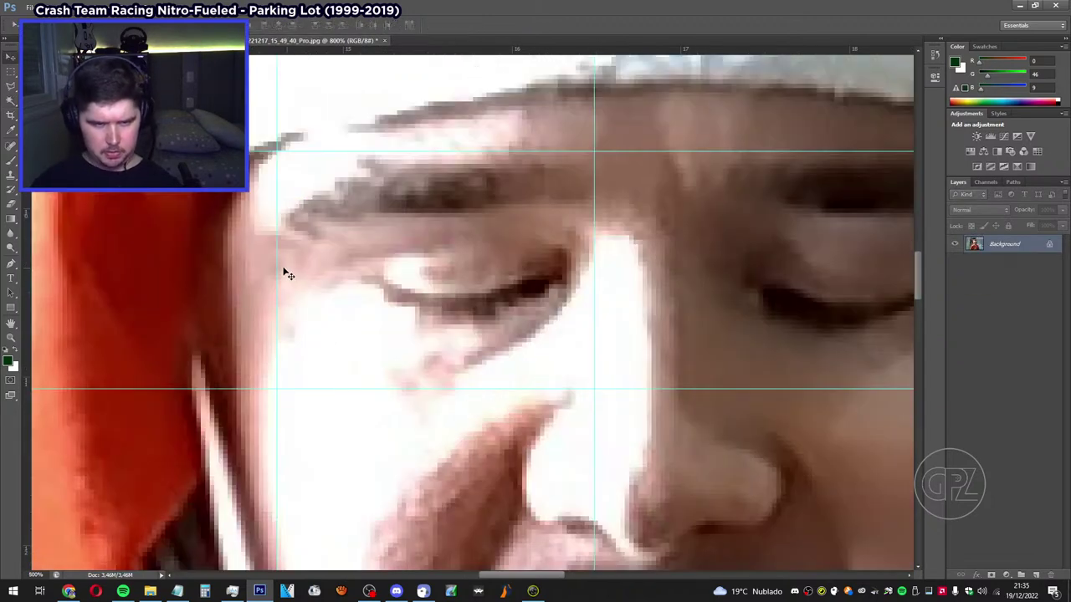
drag(276, 261, 270, 287)
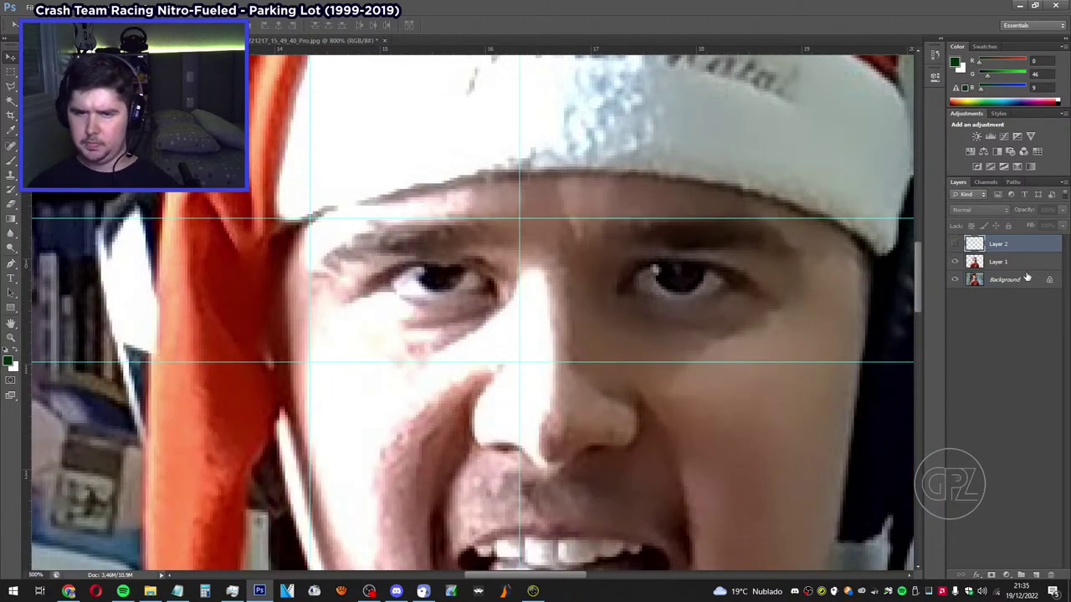
click(954, 243)
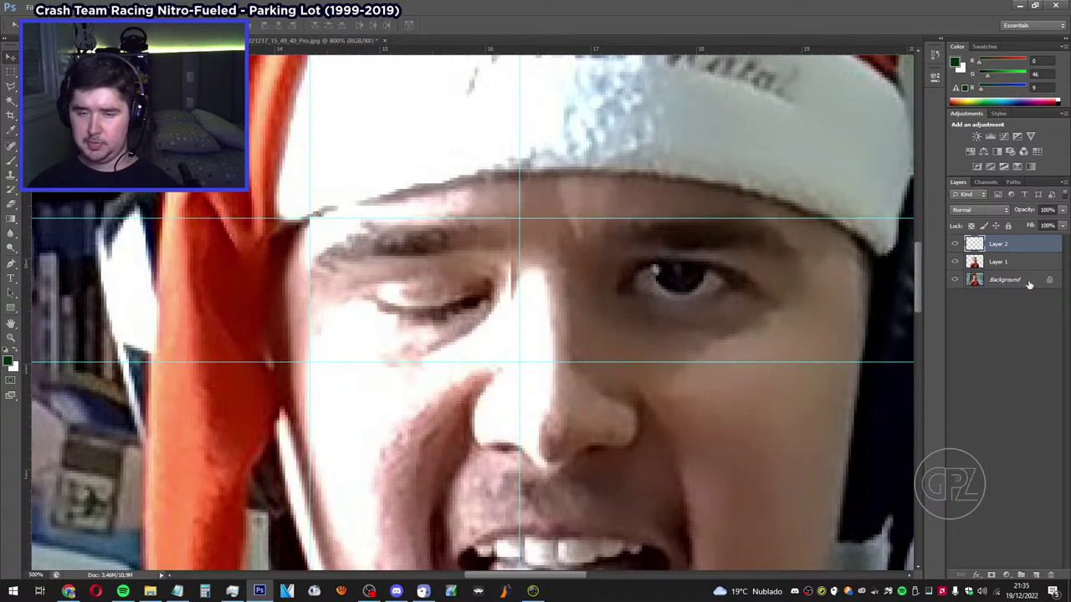
key(ctrl+alt+z)
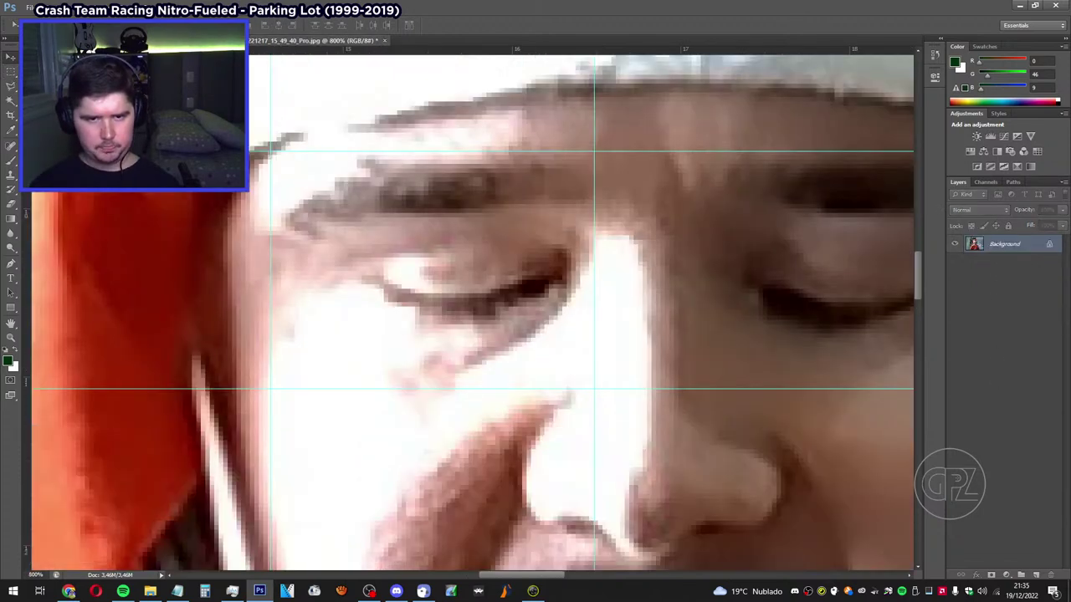
click(11, 71)
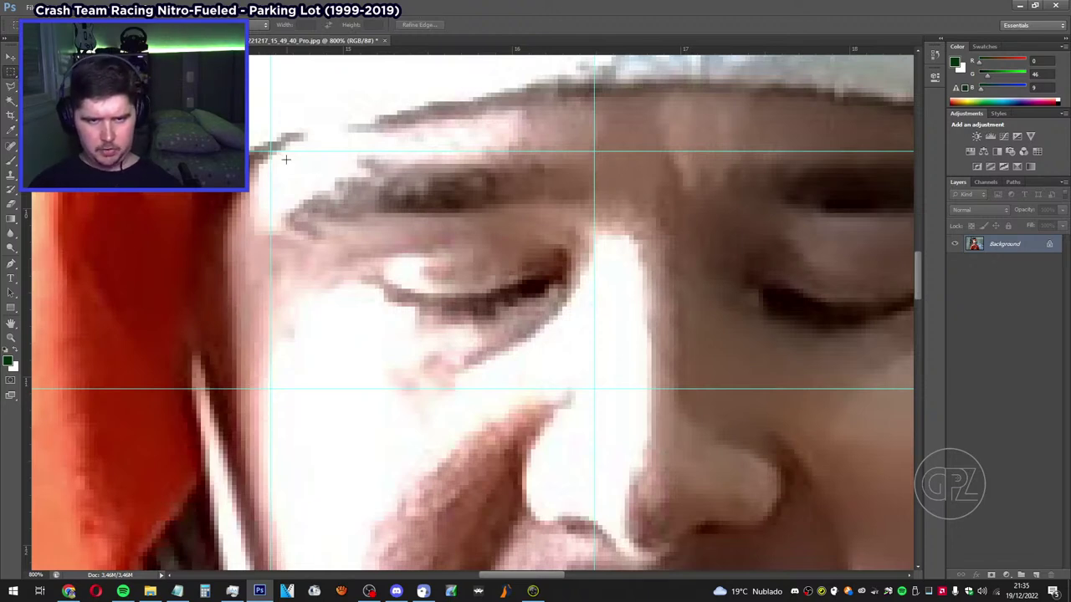
Draw a rectangular selection around the closed eye between the guides.
drag(268, 151, 424, 306)
click(11, 99)
right_click(420, 238)
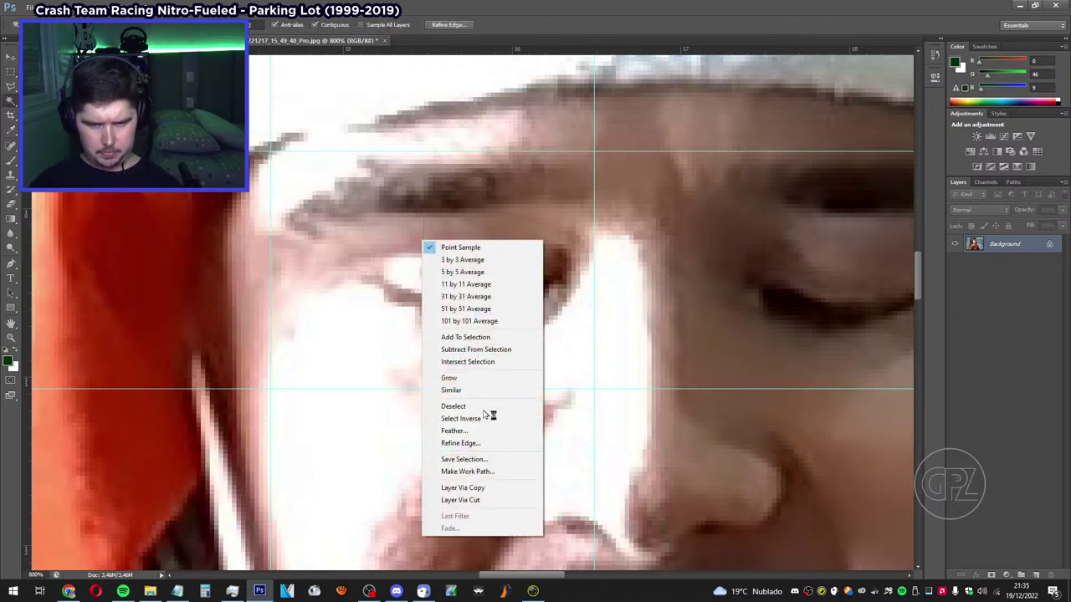
click(456, 406)
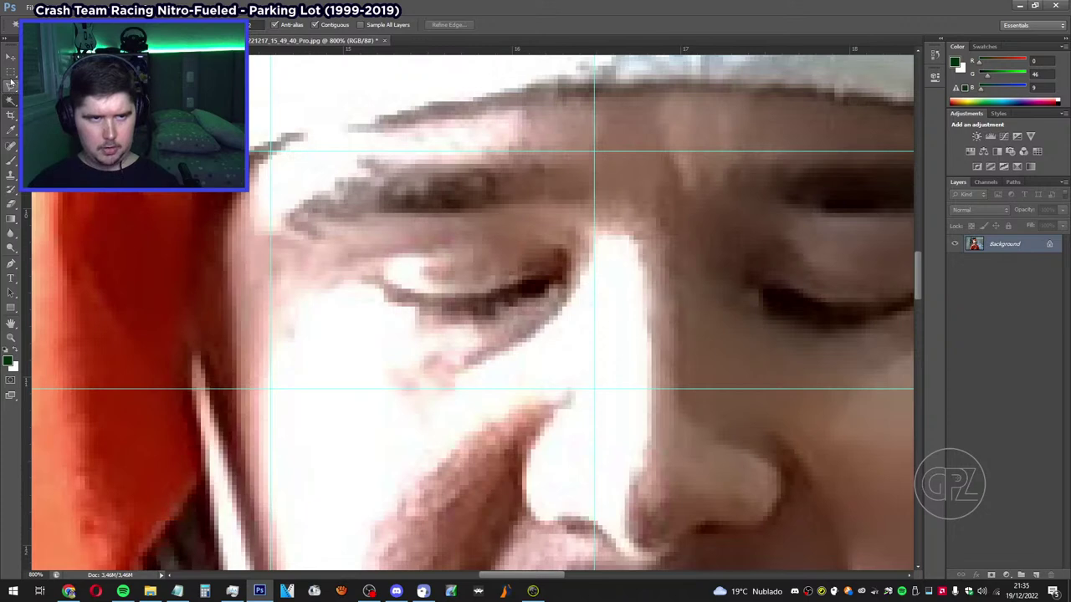
click(10, 71)
drag(269, 151, 595, 389)
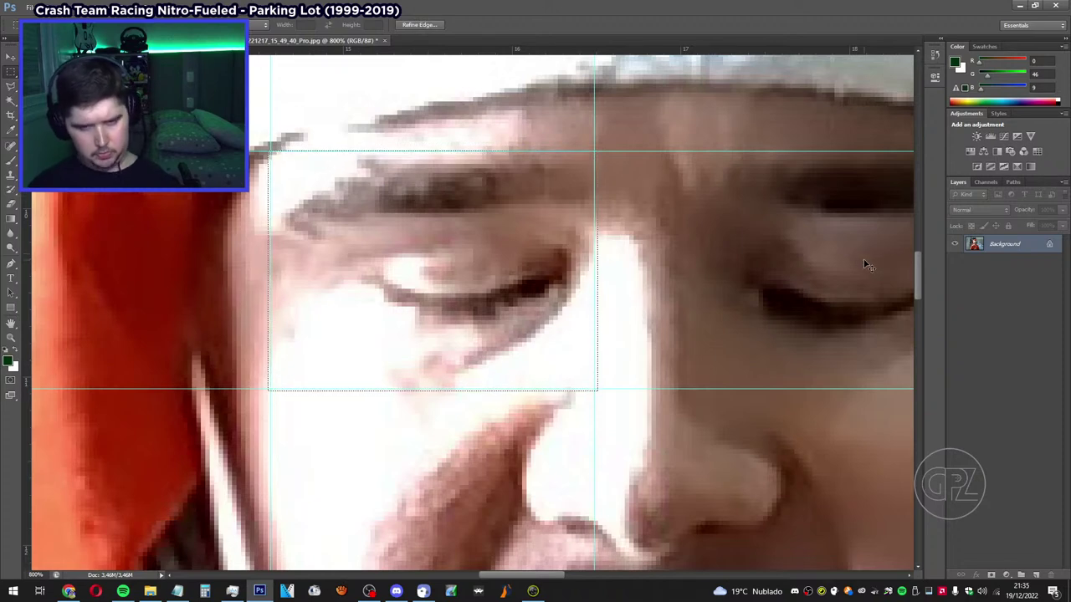
Reselect the closed eye exactly between the guide intersections, copy it, and switch to the PSD.
key(w)
right_click(296, 178)
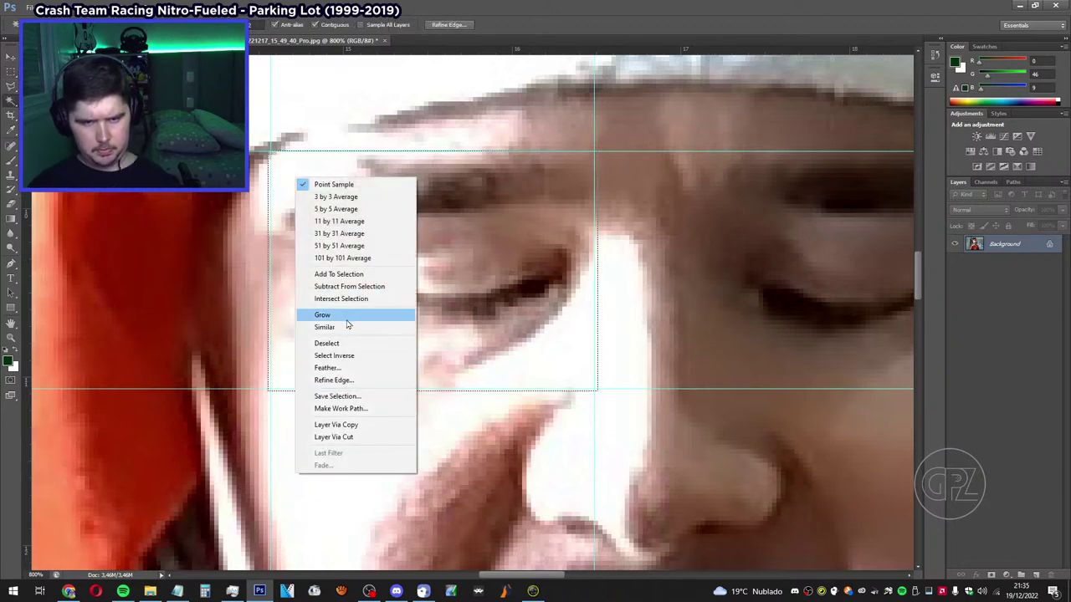
click(349, 342)
key(m)
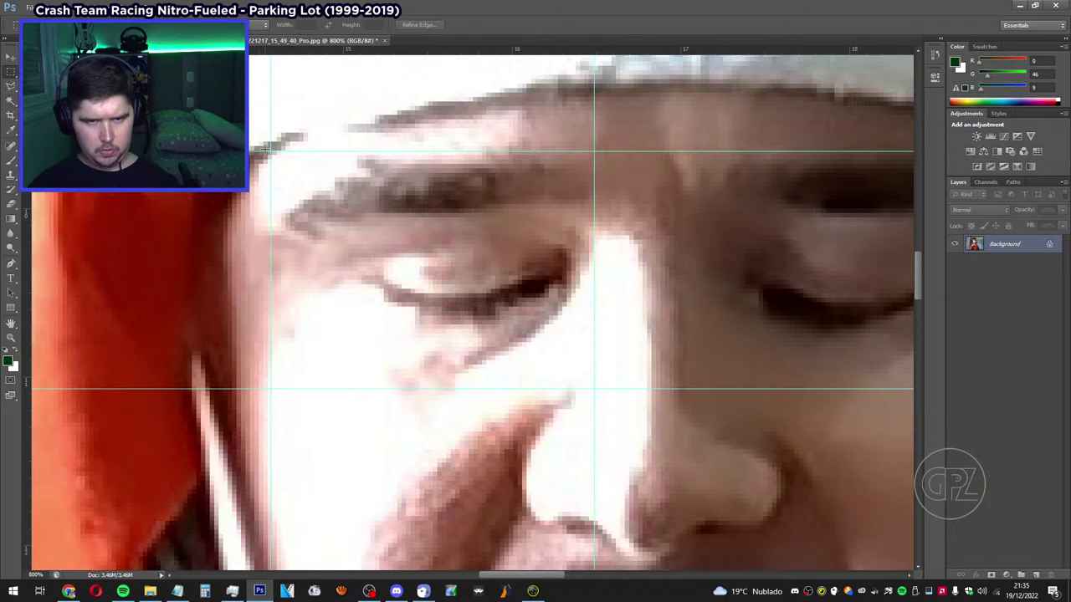
drag(271, 152, 592, 388)
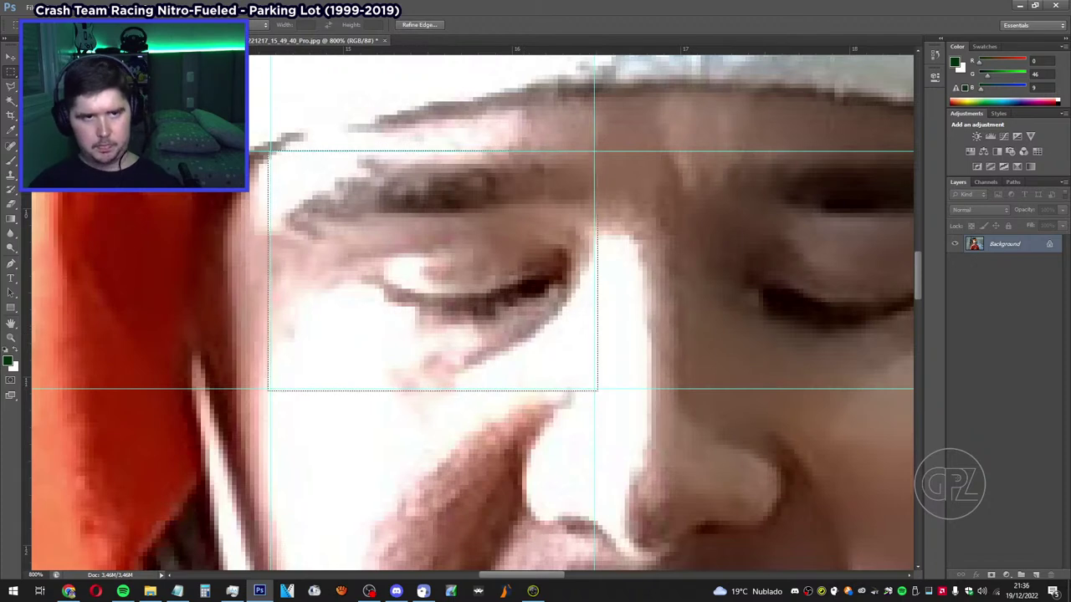
key(ctrl+c)
key(ctrl+Tab)
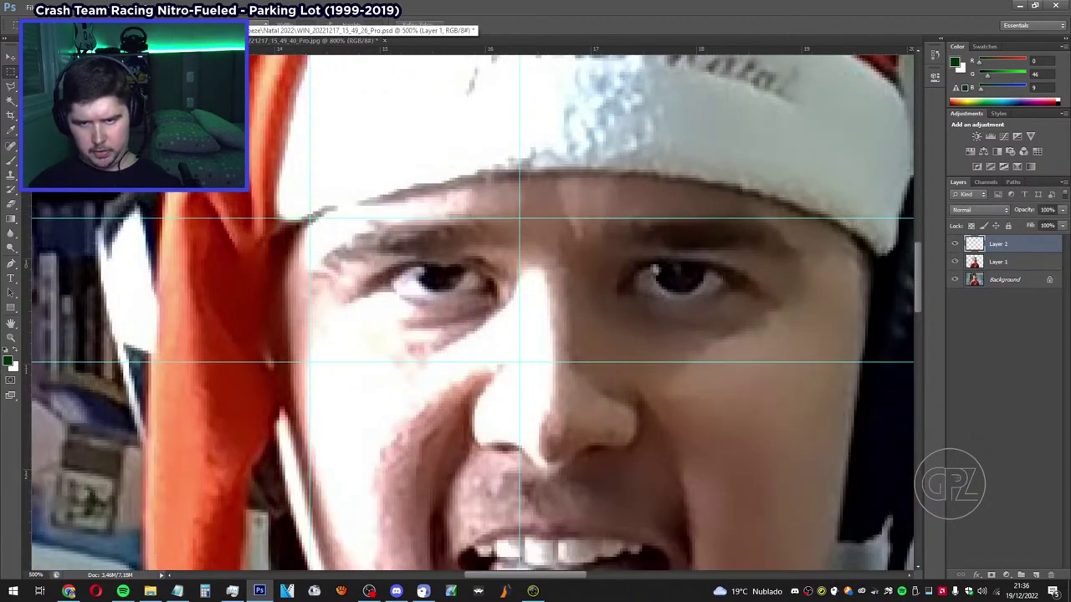
Paste the closed eye into the PSD as a new layer.
key(ctrl+v)
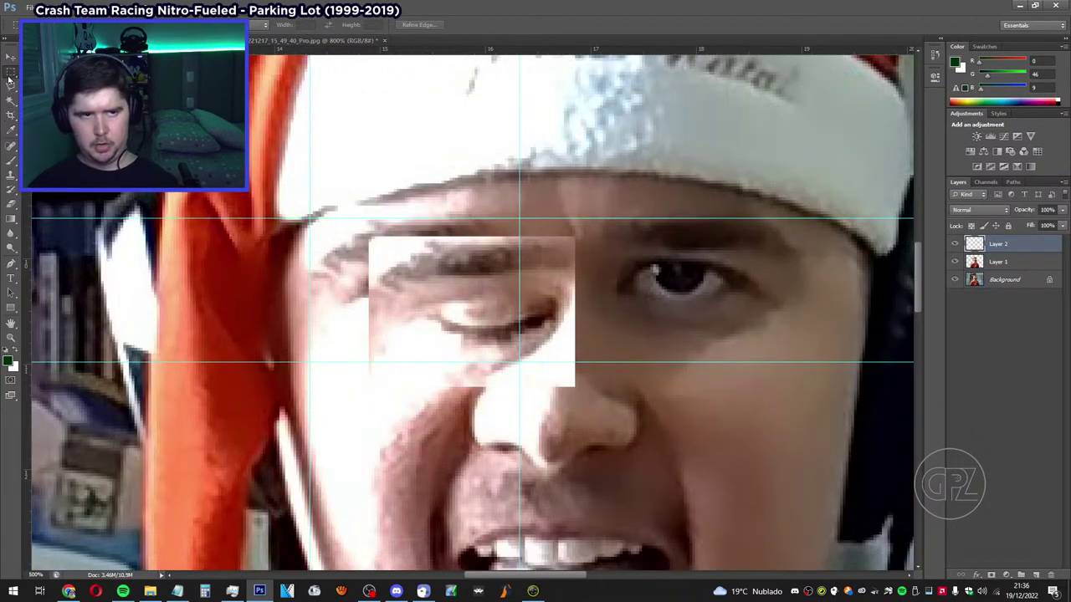
right_click(448, 287)
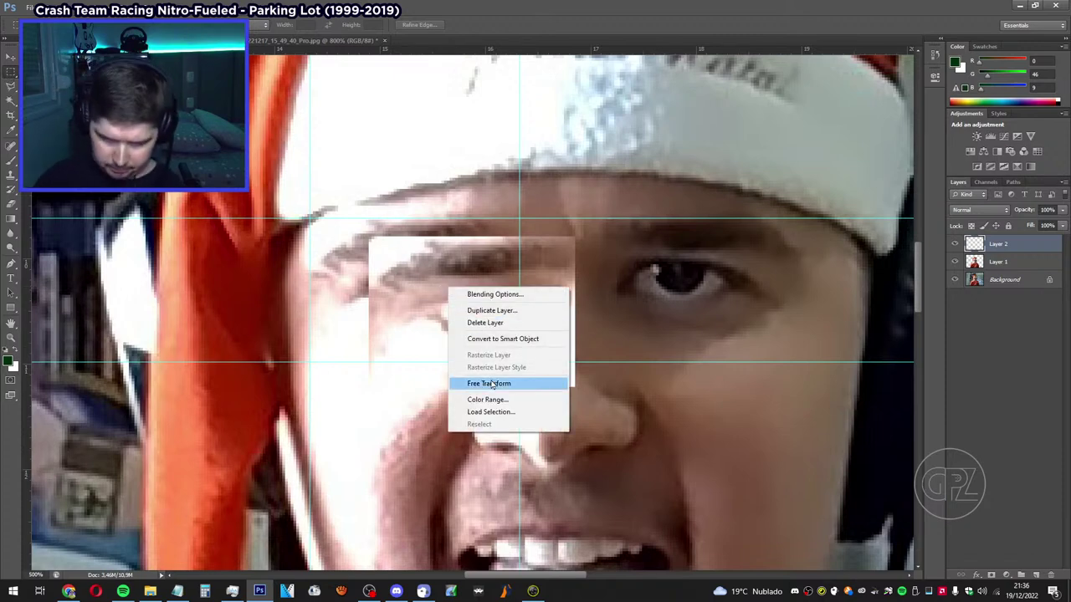
click(491, 383)
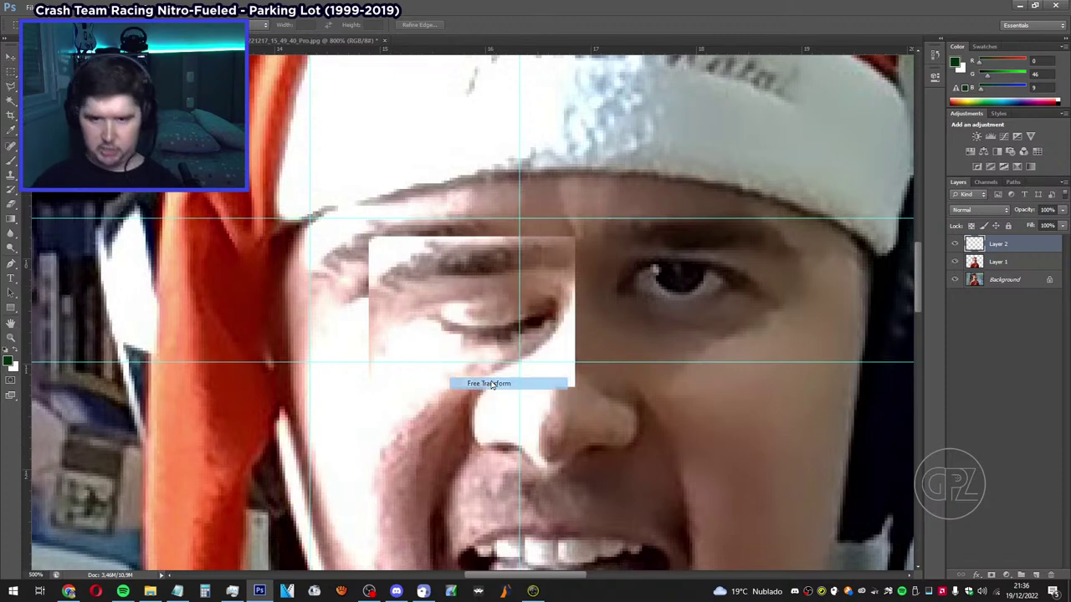
click(10, 57)
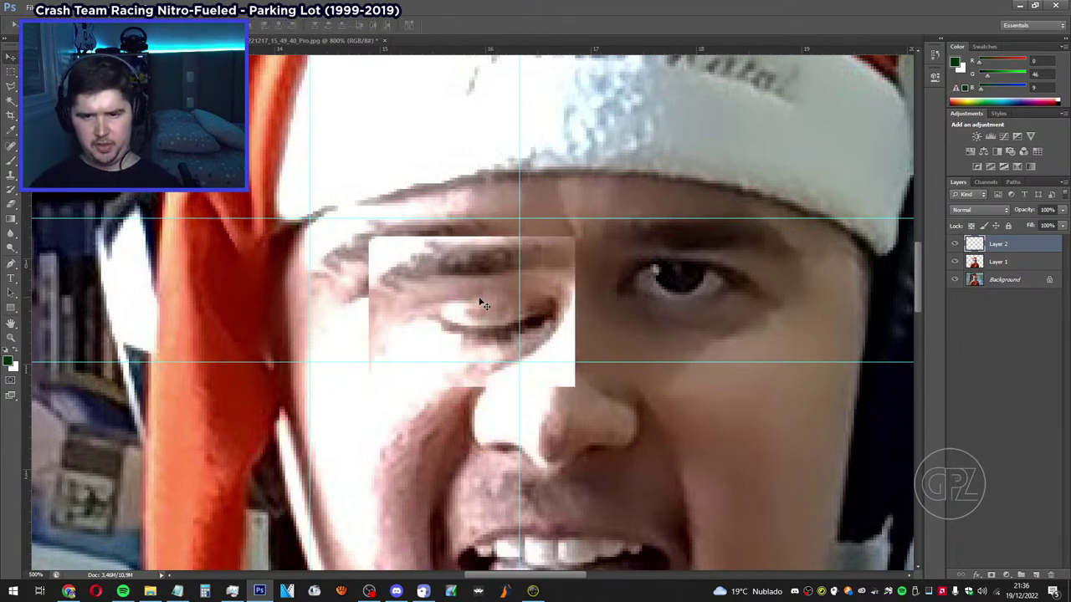
Move the eye patch slightly down, then shift it to the right.
drag(478, 309, 478, 316)
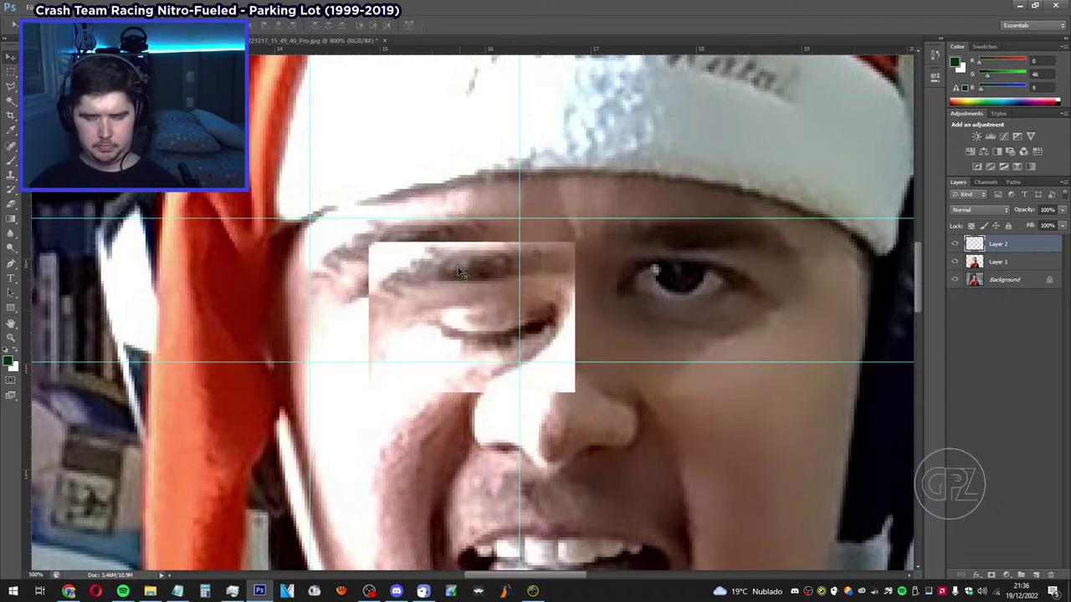
drag(474, 289, 542, 279)
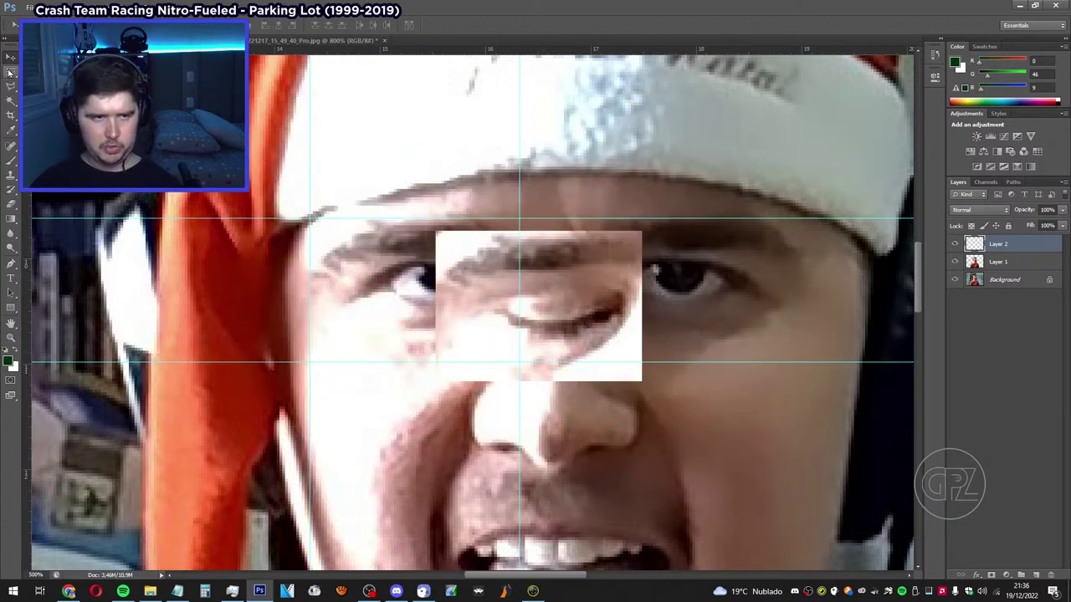
click(9, 74)
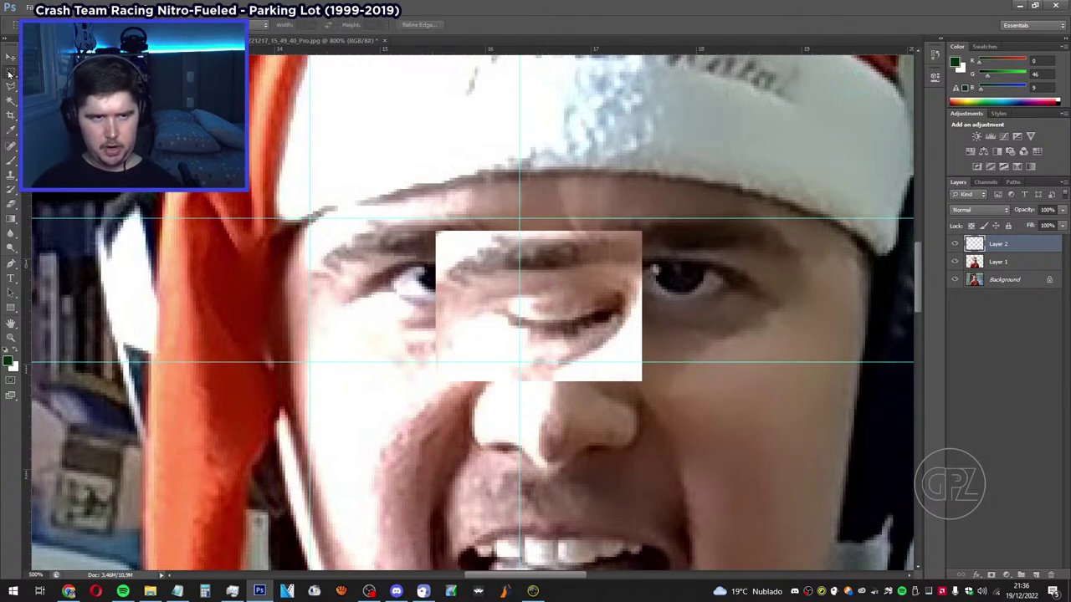
right_click(559, 269)
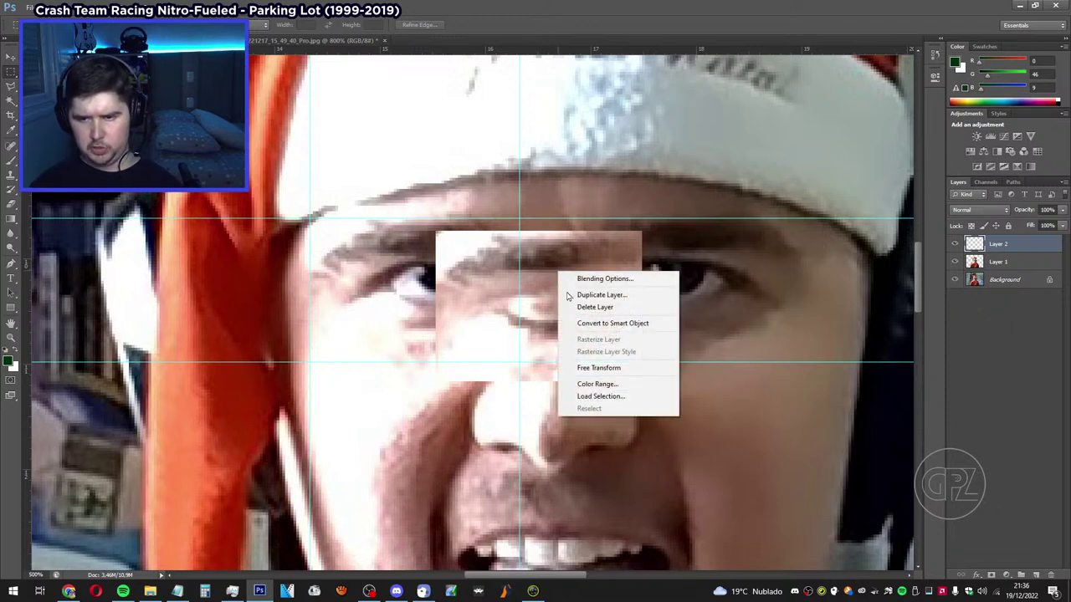
Free-transform the patch left onto the left eye, nudging it into line with the guide.
click(630, 369)
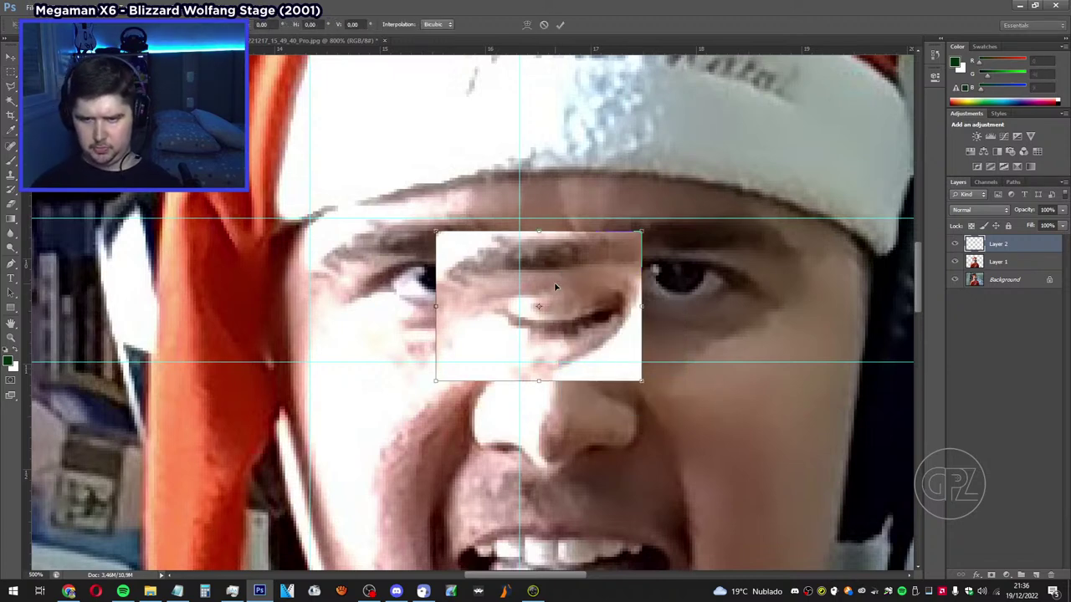
drag(595, 287, 457, 299)
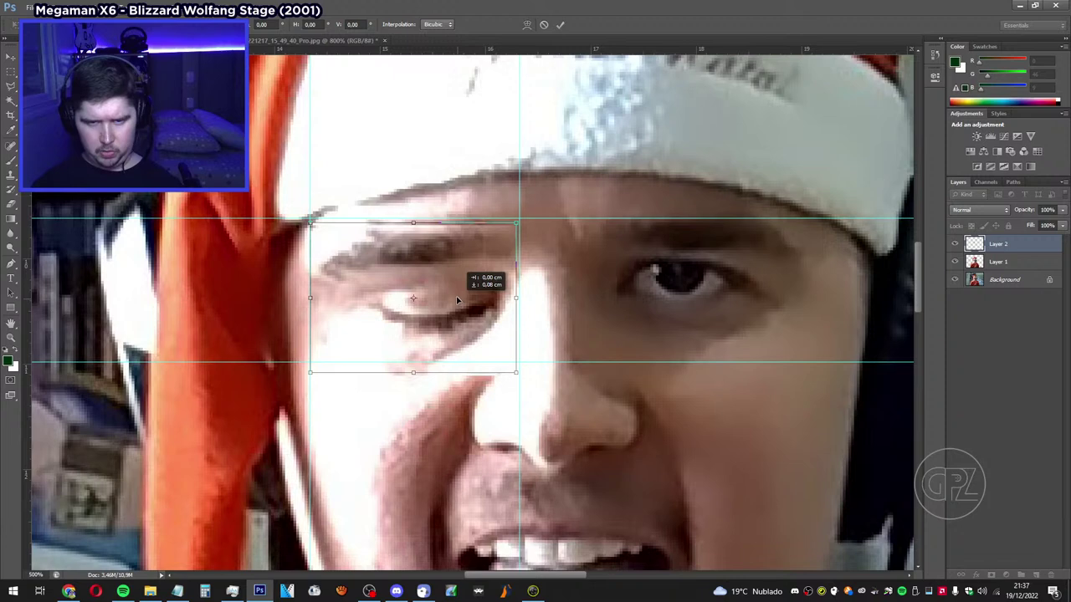
key(Up)
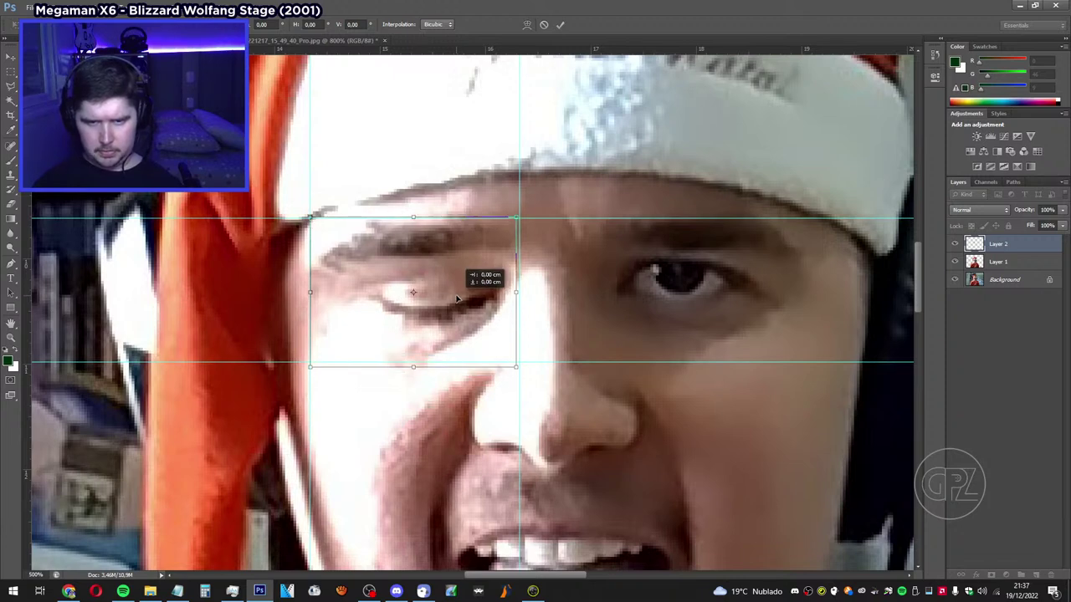
drag(457, 299, 463, 302)
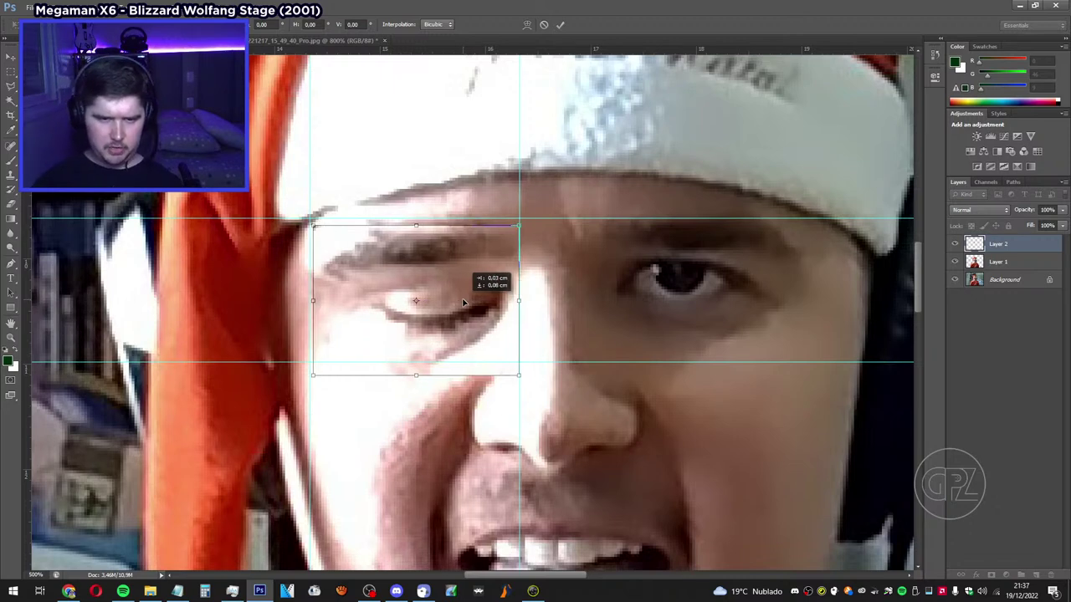
key(Left)
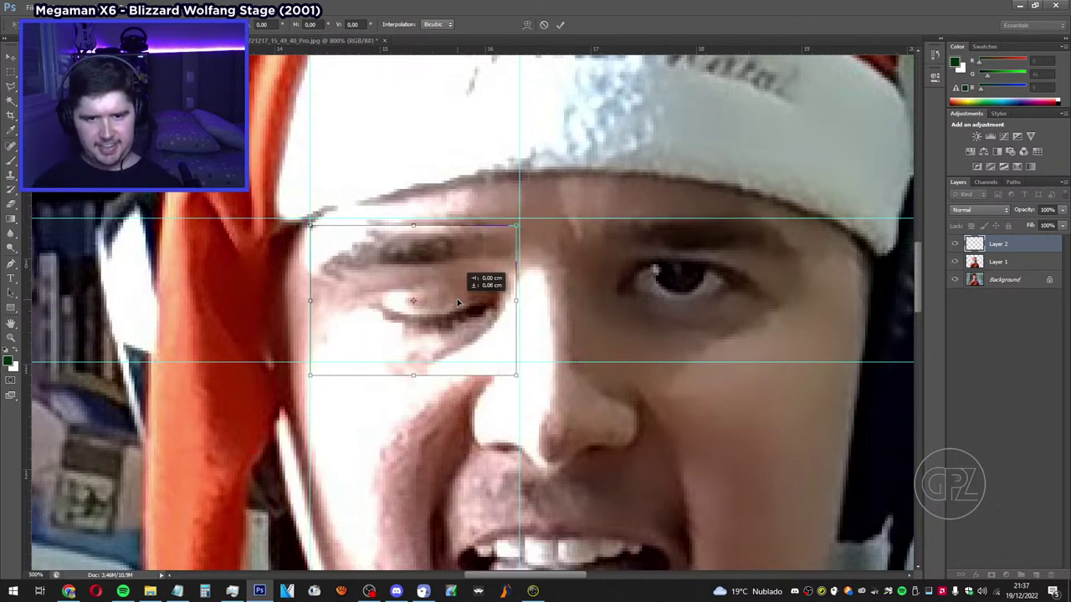
drag(458, 303, 458, 295)
Commit the patch's new position and reapply Free Transform on it without changes.
key(Return)
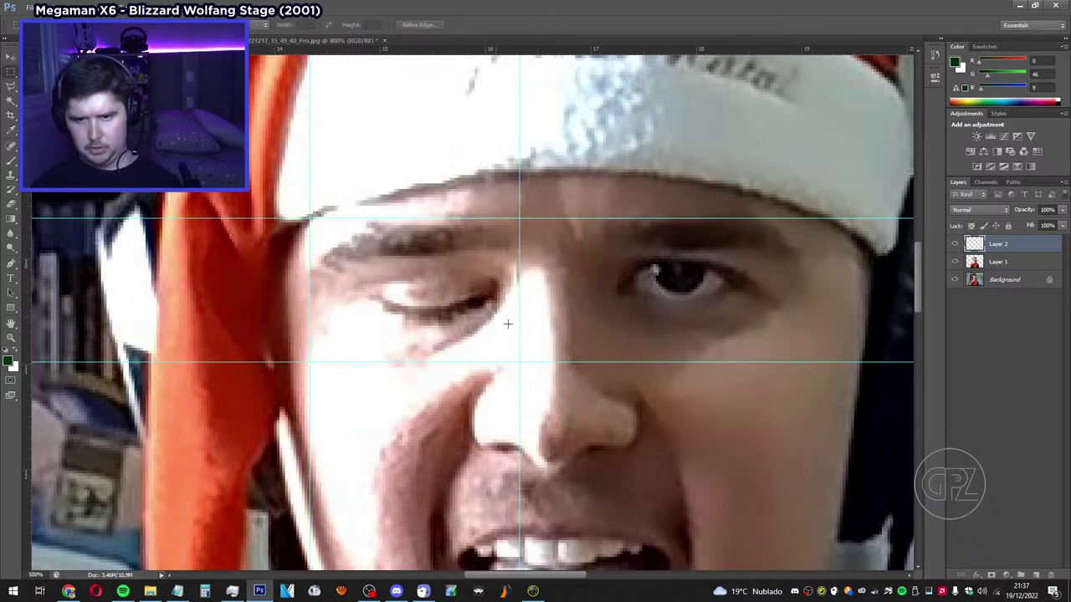
right_click(424, 270)
click(464, 365)
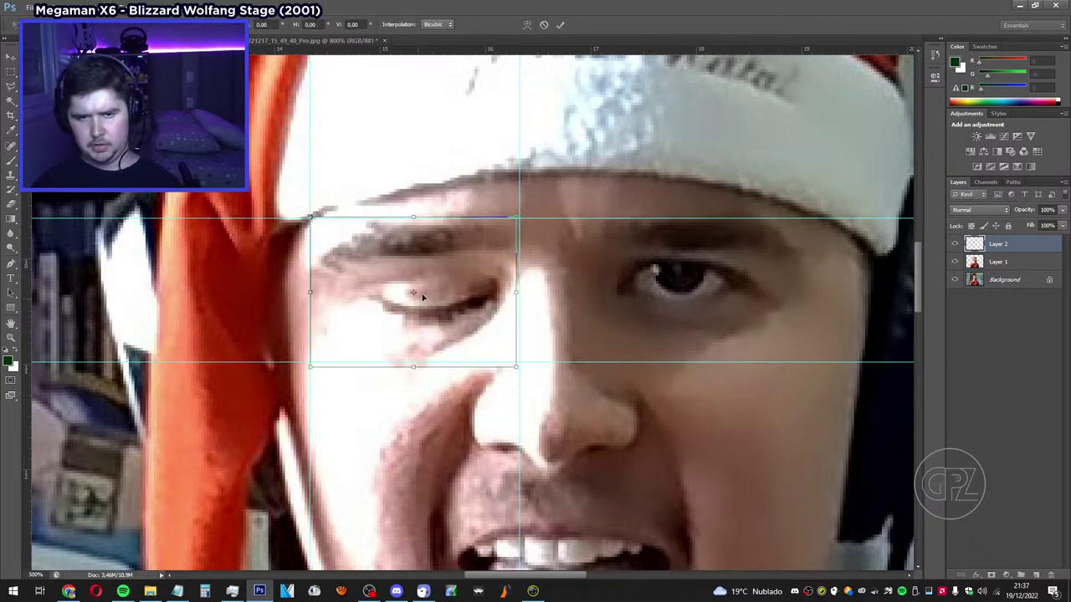
key(Return)
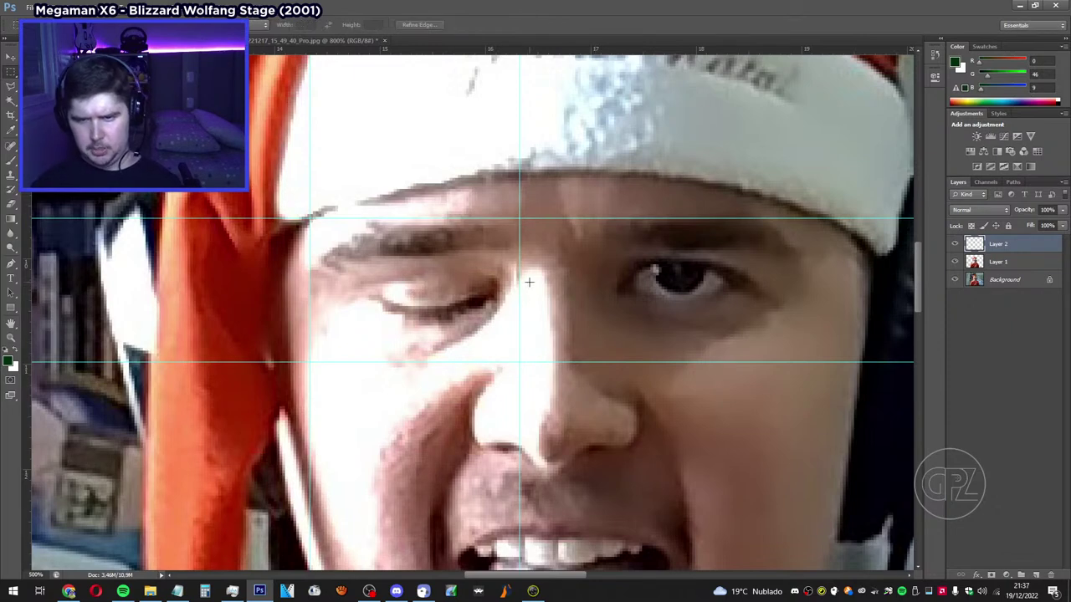
right_click(441, 295)
click(485, 387)
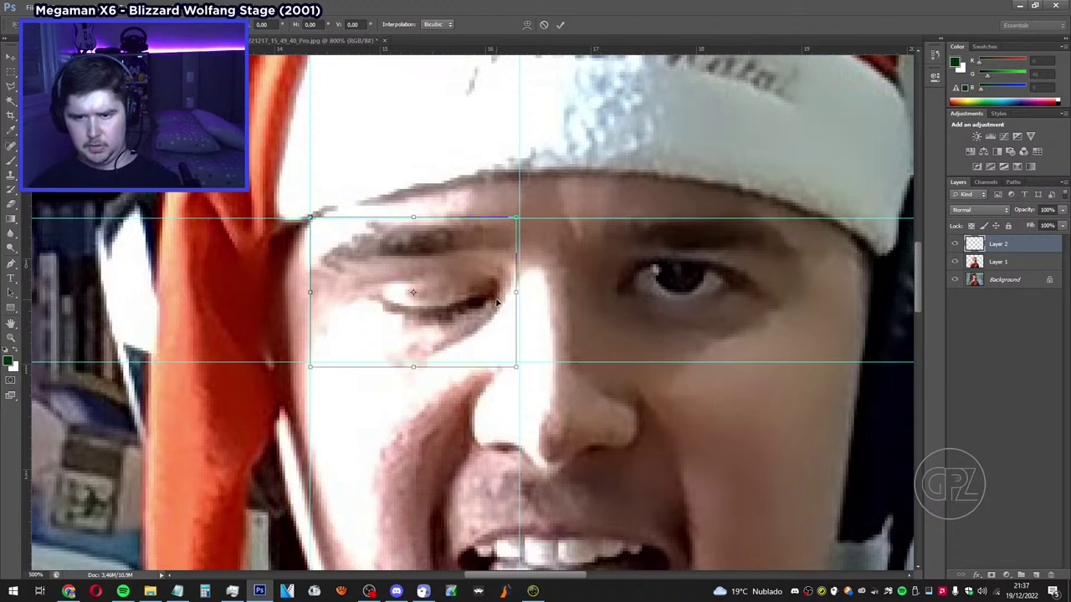
key(Return)
right_click(485, 268)
key(Escape)
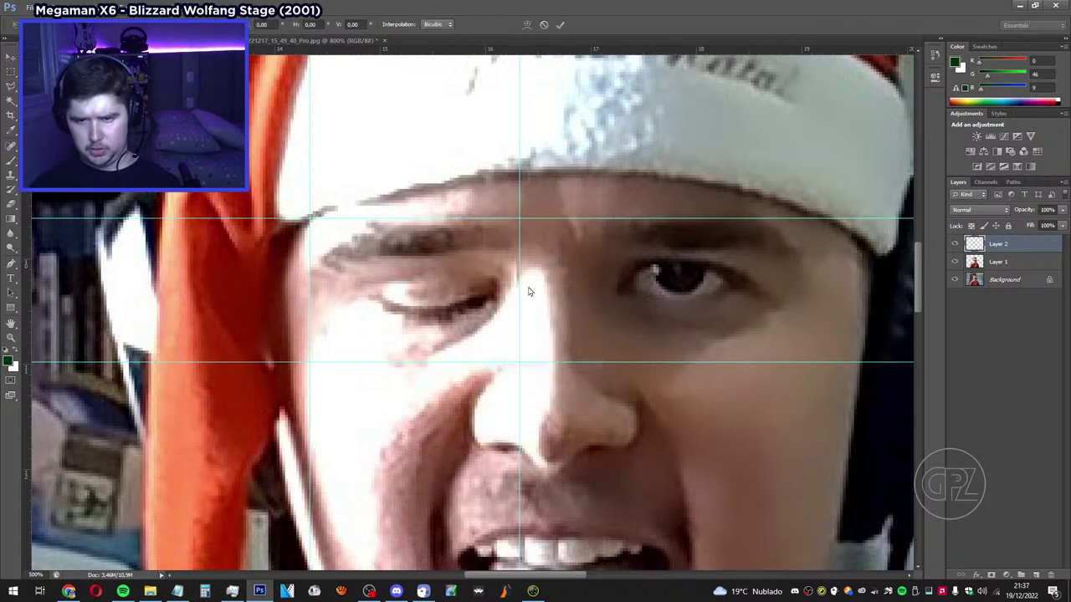
key(ctrl+t)
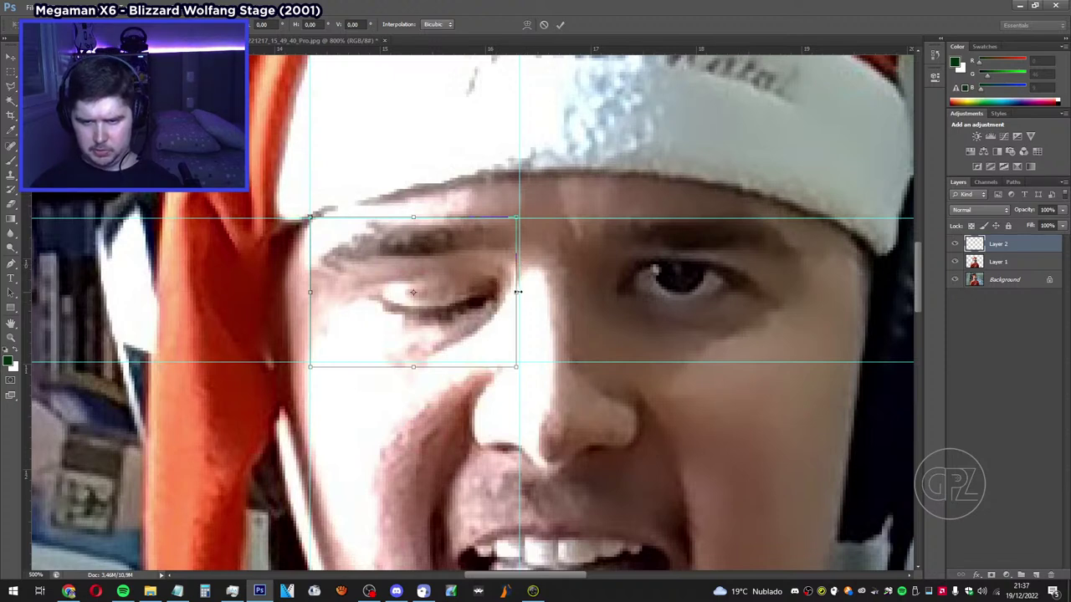
key(Return)
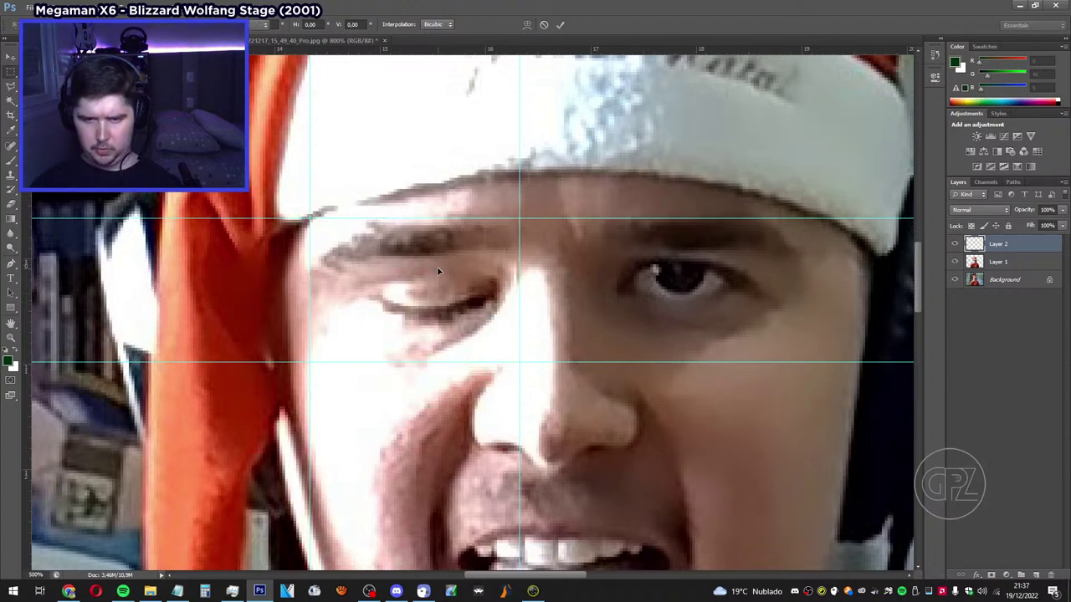
Widen the eye patch slightly on its right side.
right_click(378, 243)
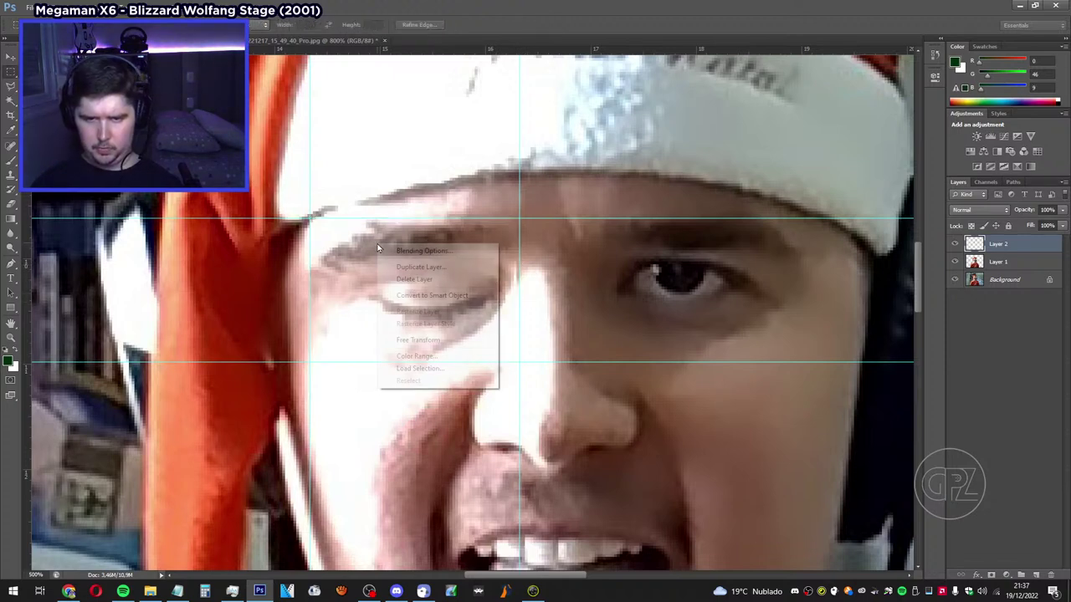
click(445, 342)
key(Return)
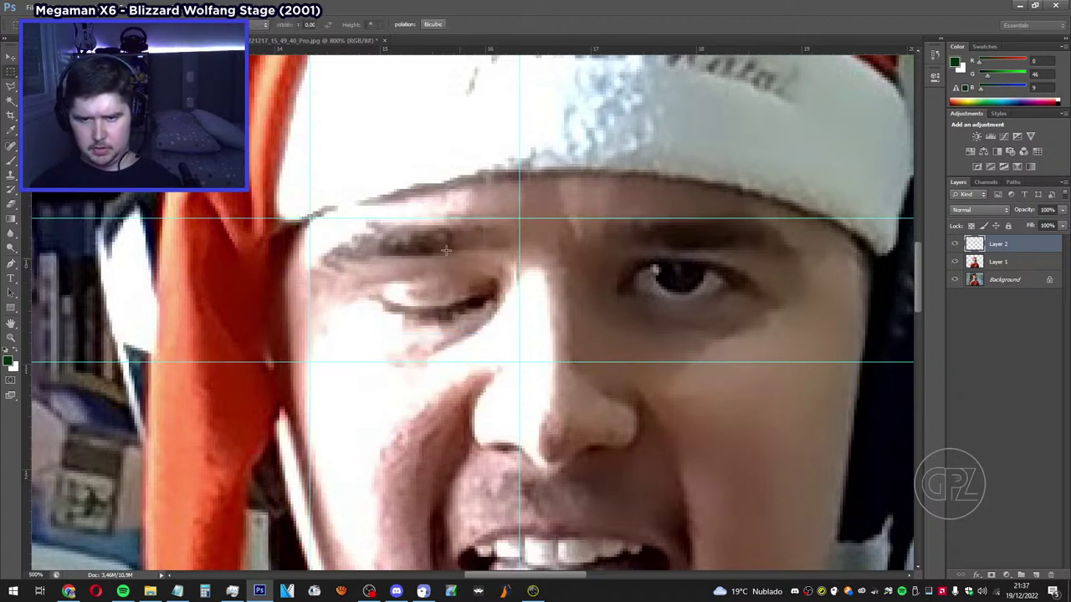
right_click(436, 247)
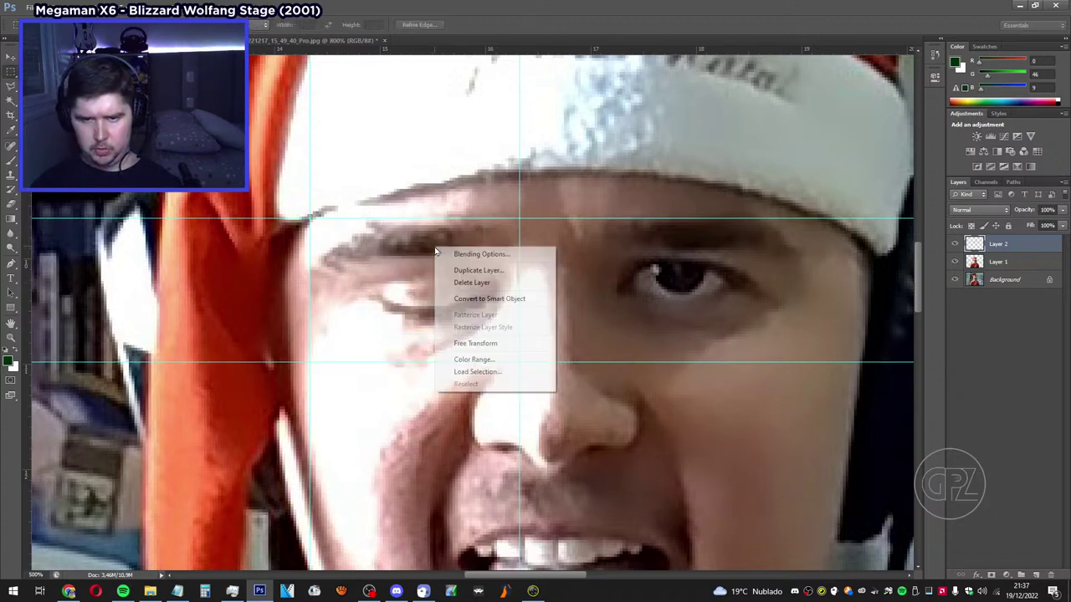
click(512, 344)
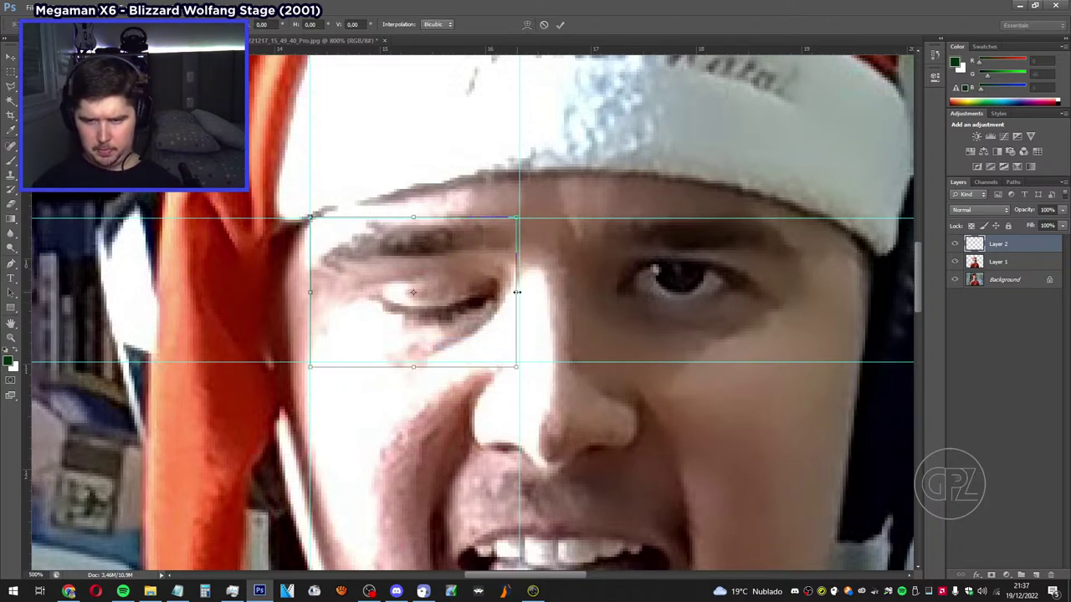
drag(518, 292, 519, 281)
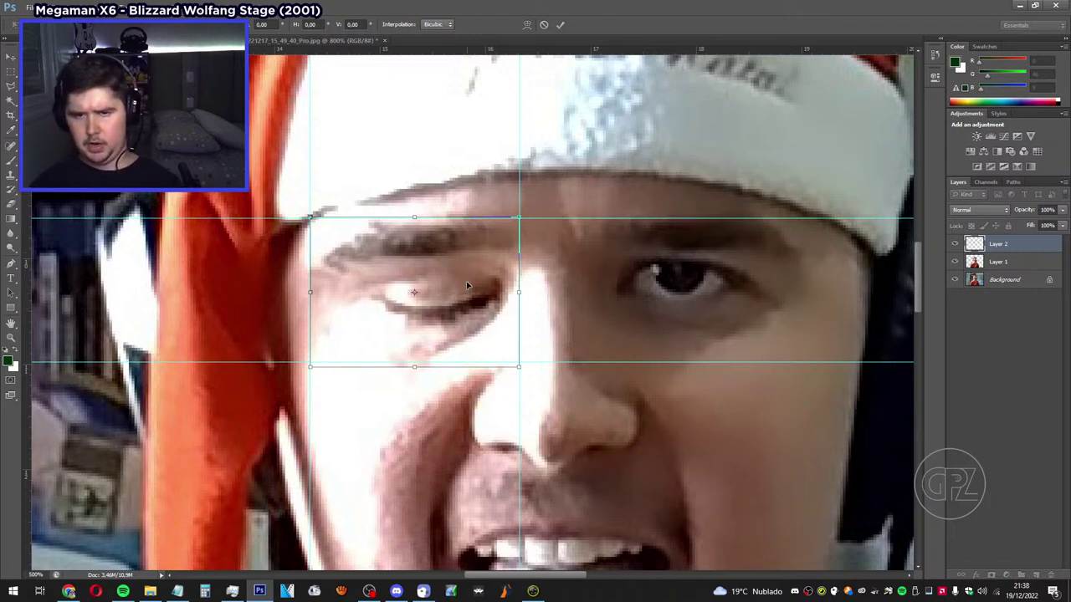
key(Return)
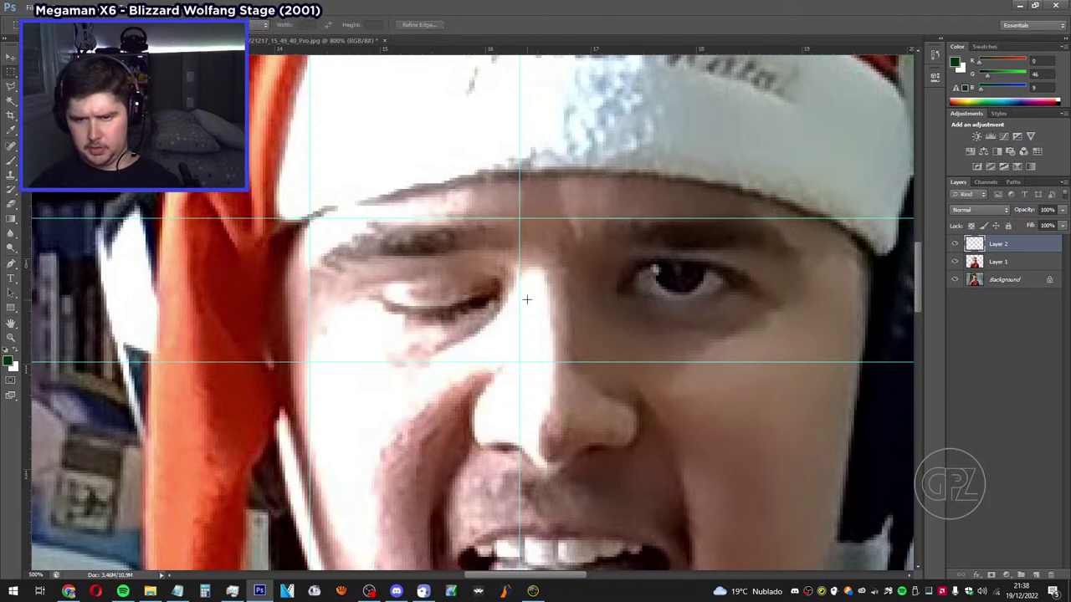
Shorten the patch by raising its bottom edge, then drag the upper horizontal guide off.
right_click(482, 293)
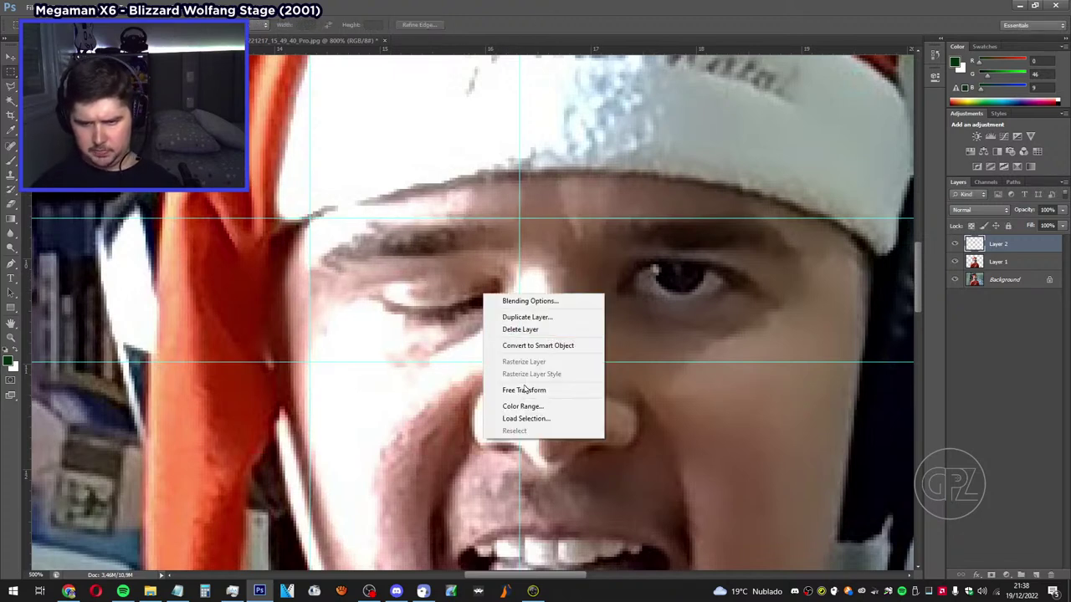
click(527, 391)
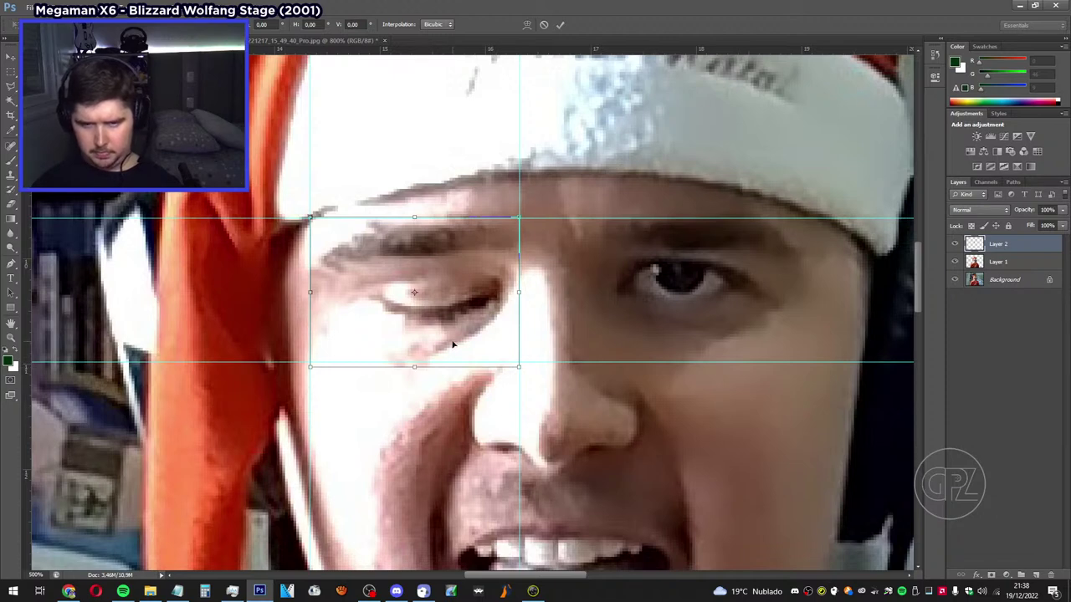
key(Return)
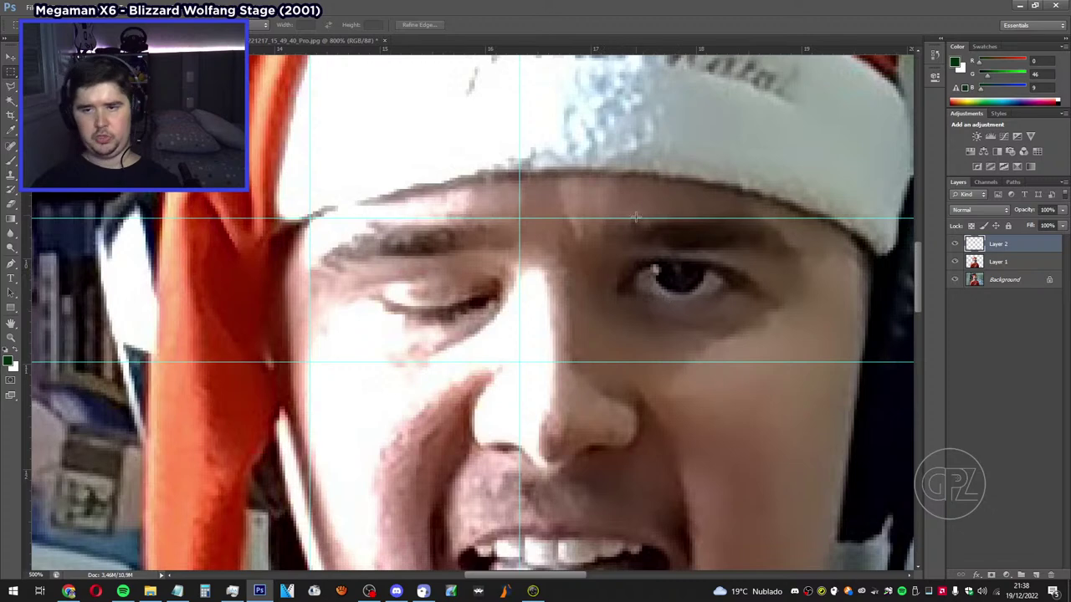
right_click(433, 277)
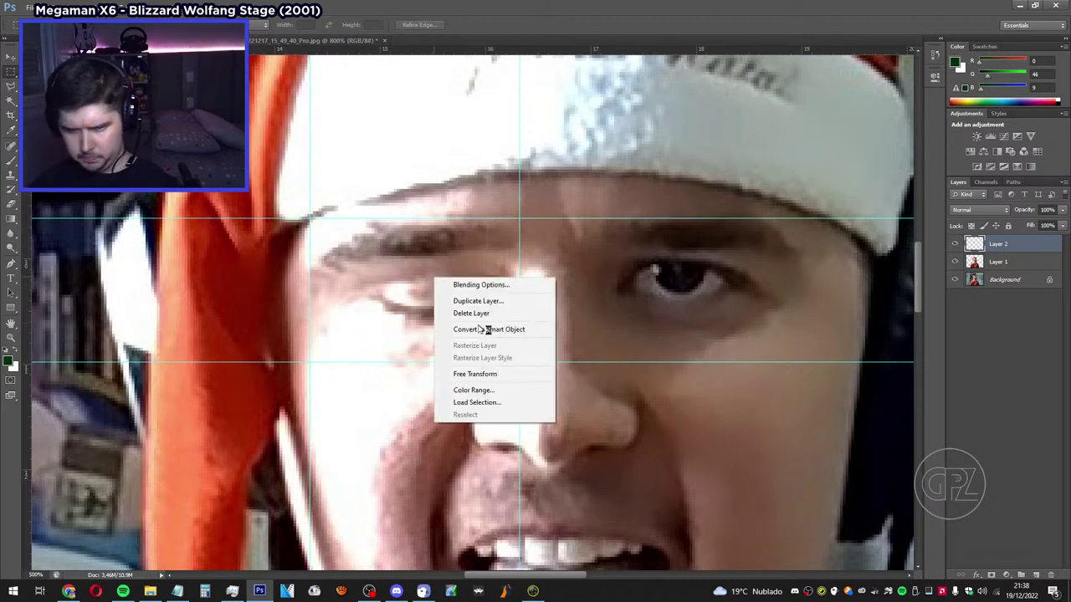
click(504, 377)
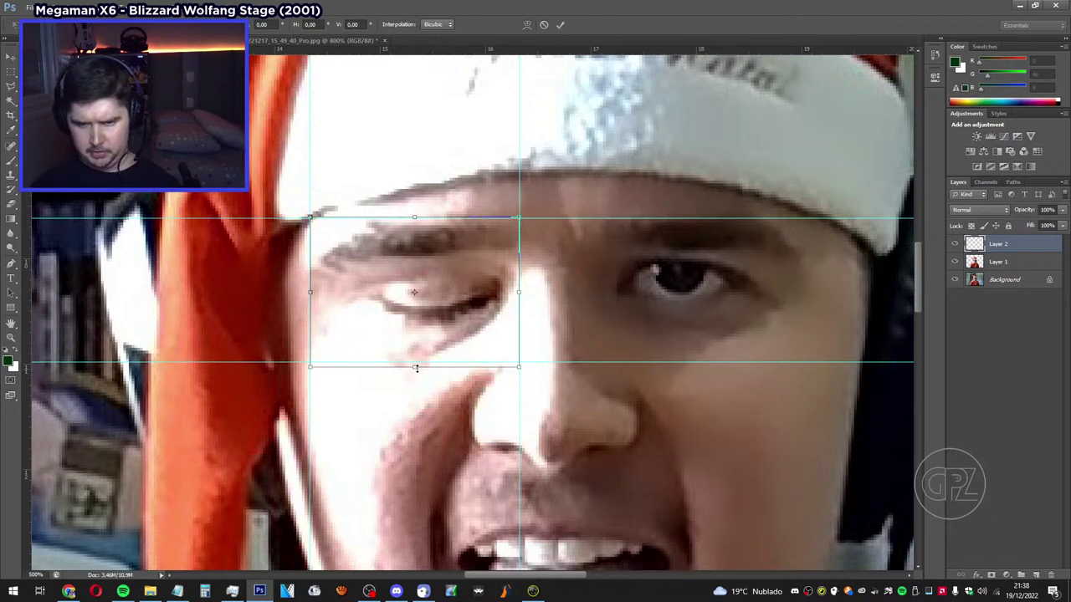
drag(416, 367, 416, 362)
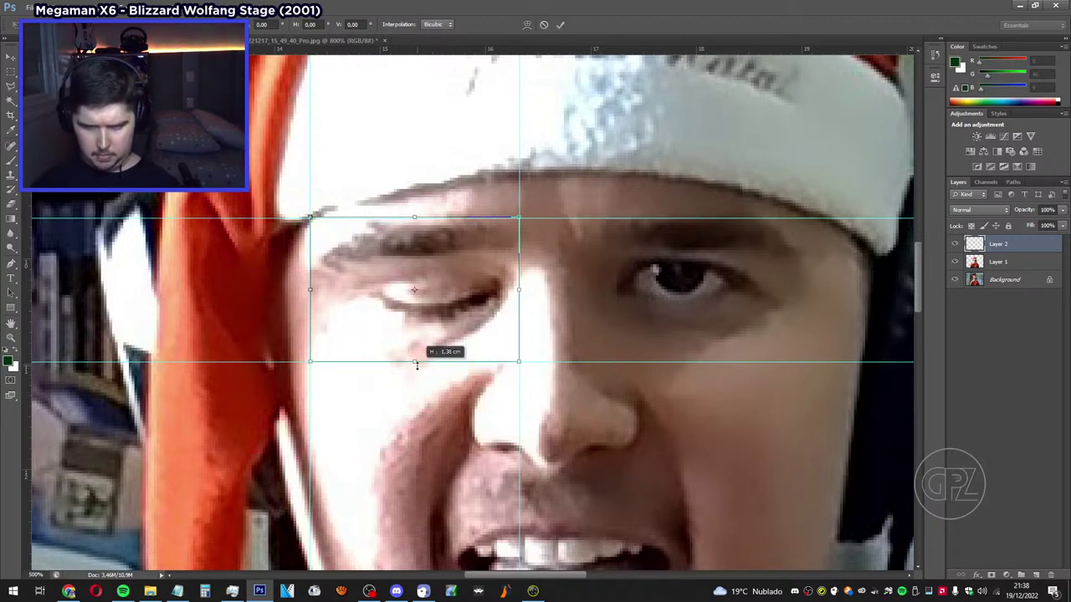
key(Return)
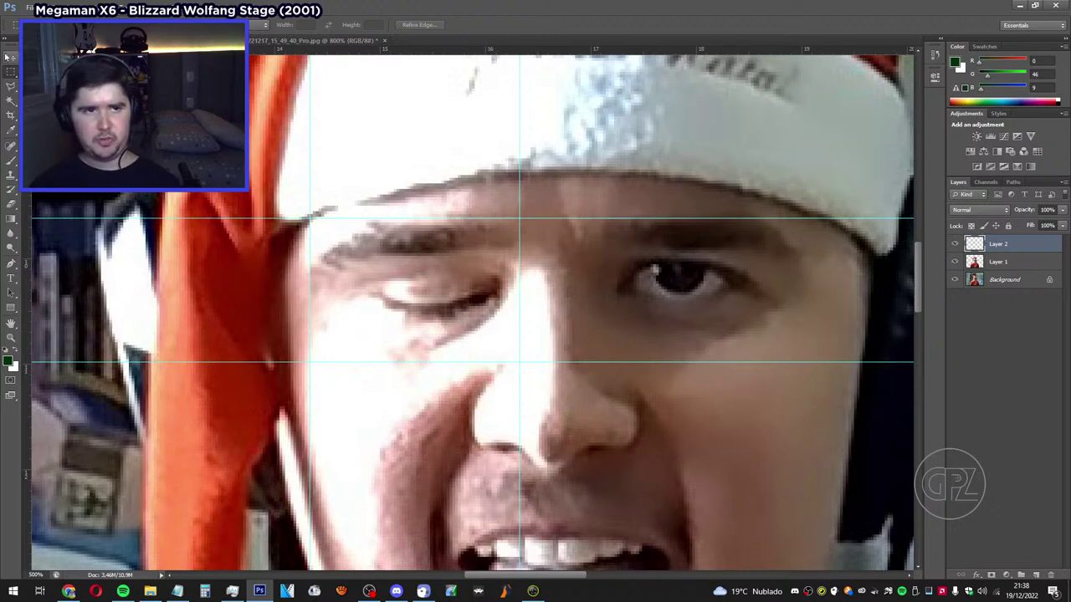
click(11, 56)
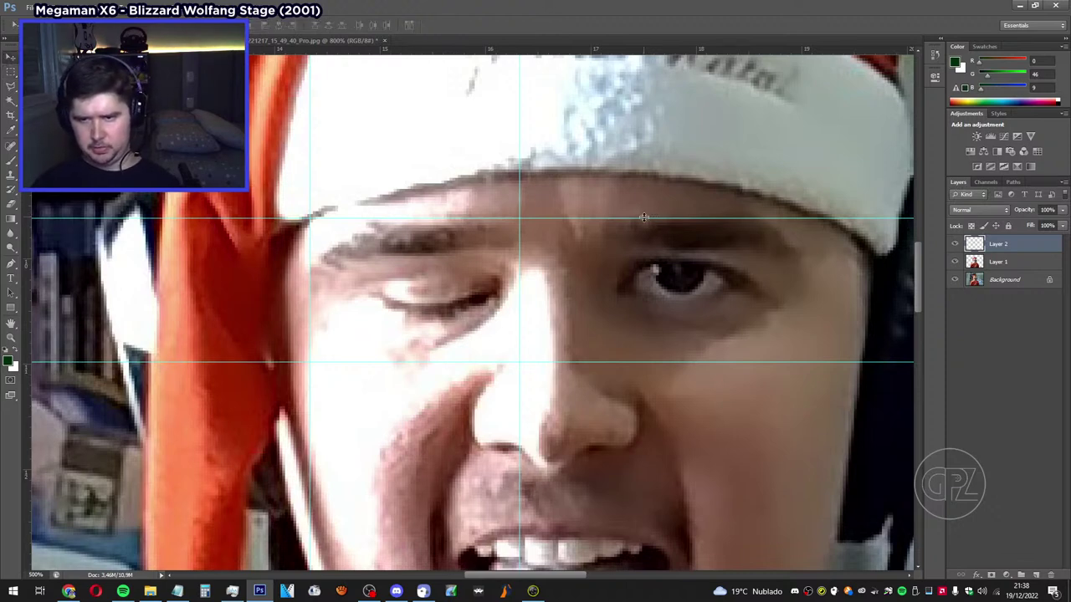
drag(643, 217, 623, 17)
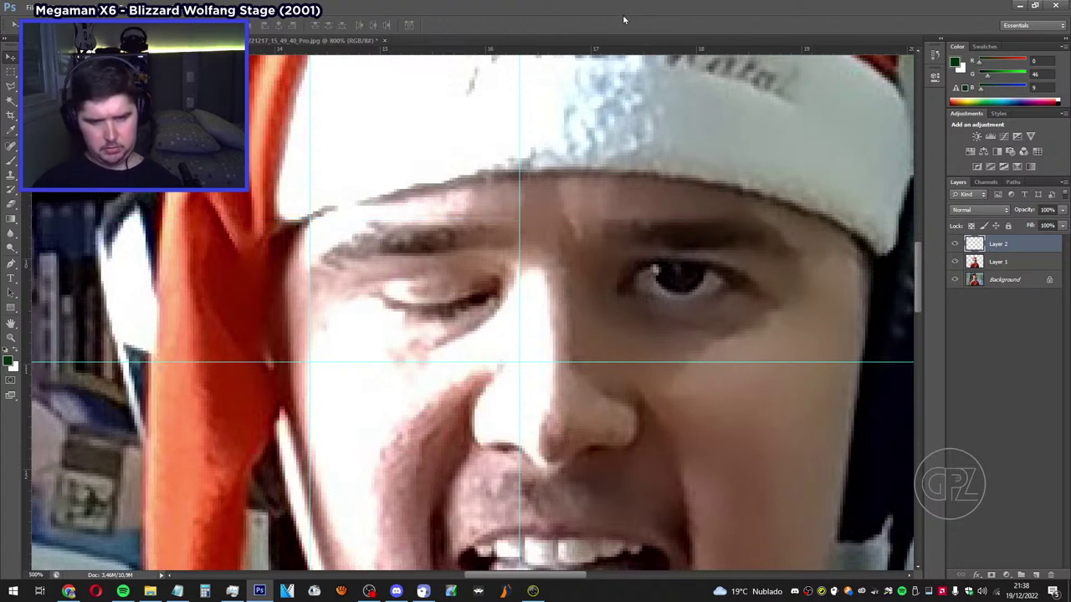
Undo the last change, zoom out, and view the photo at 100%.
key(ctrl+z)
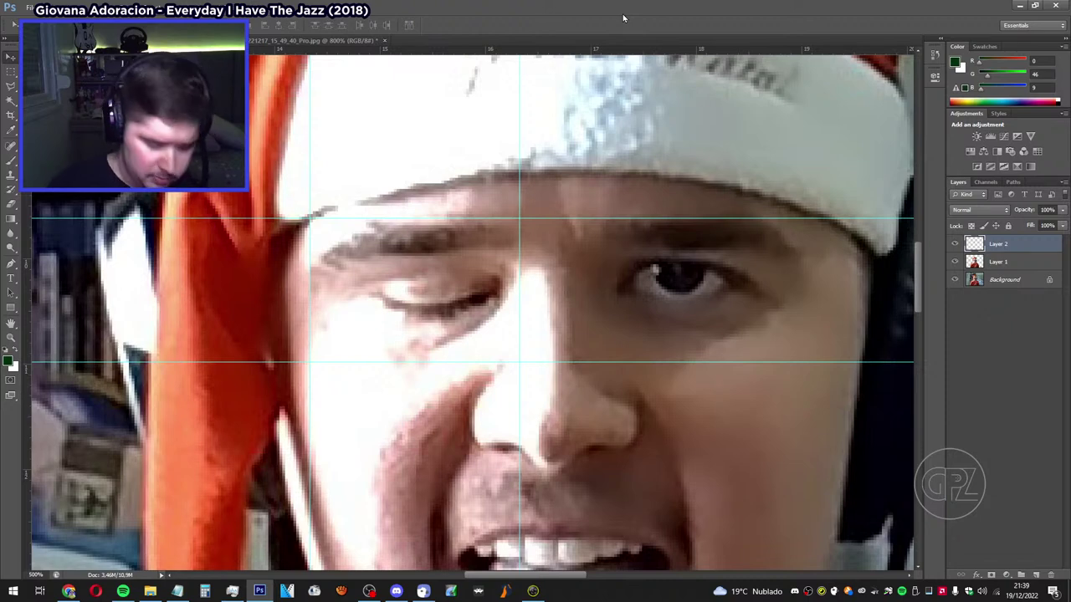
key(ctrl+minus)
key(ctrl+minus)
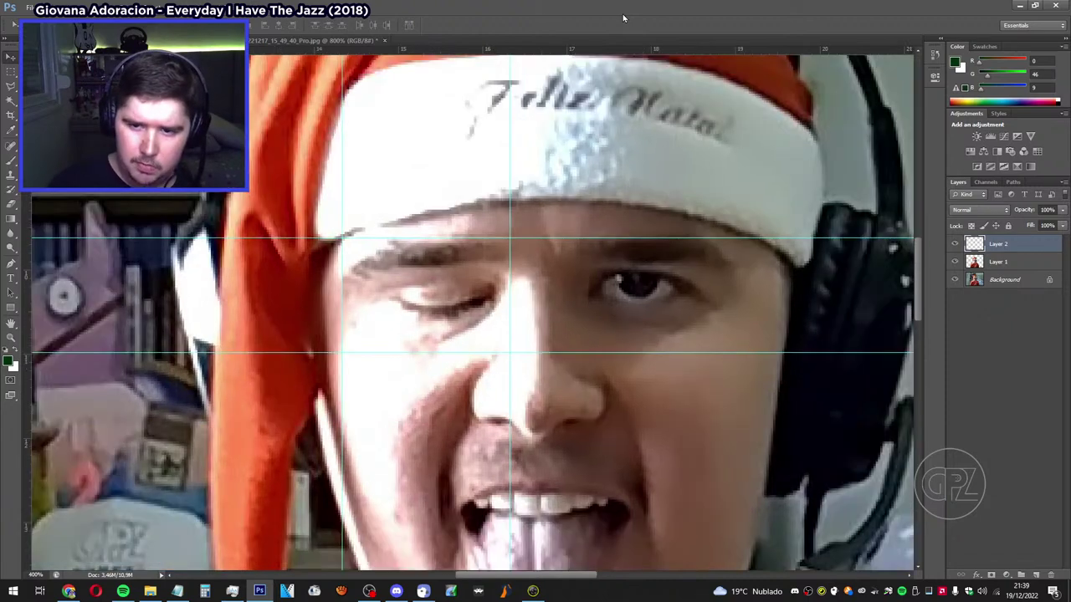
key(ctrl+minus)
key(ctrl+minus)
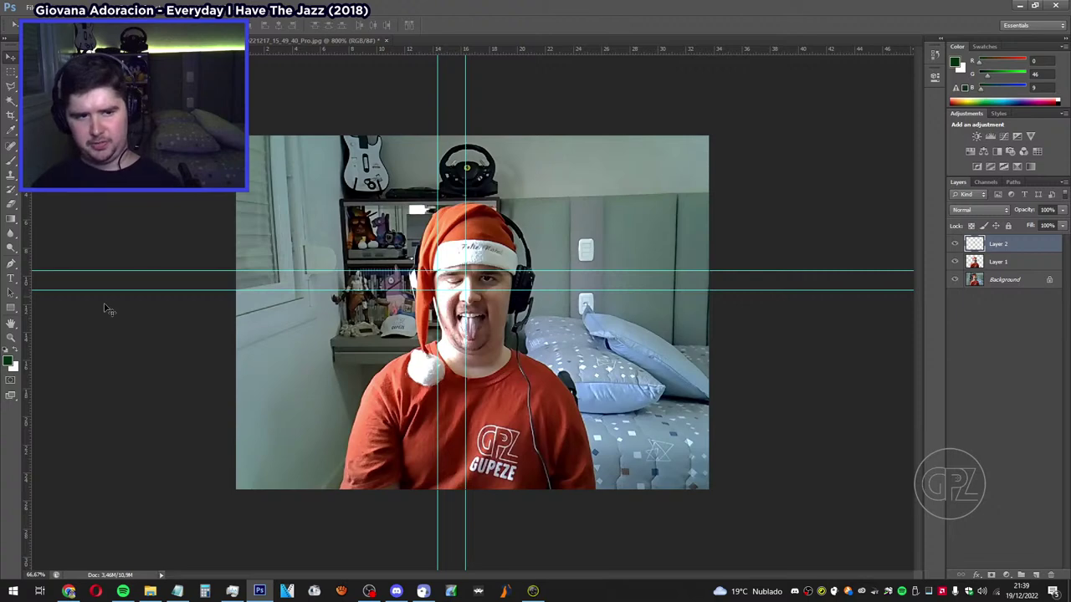
click(15, 337)
click(555, 374)
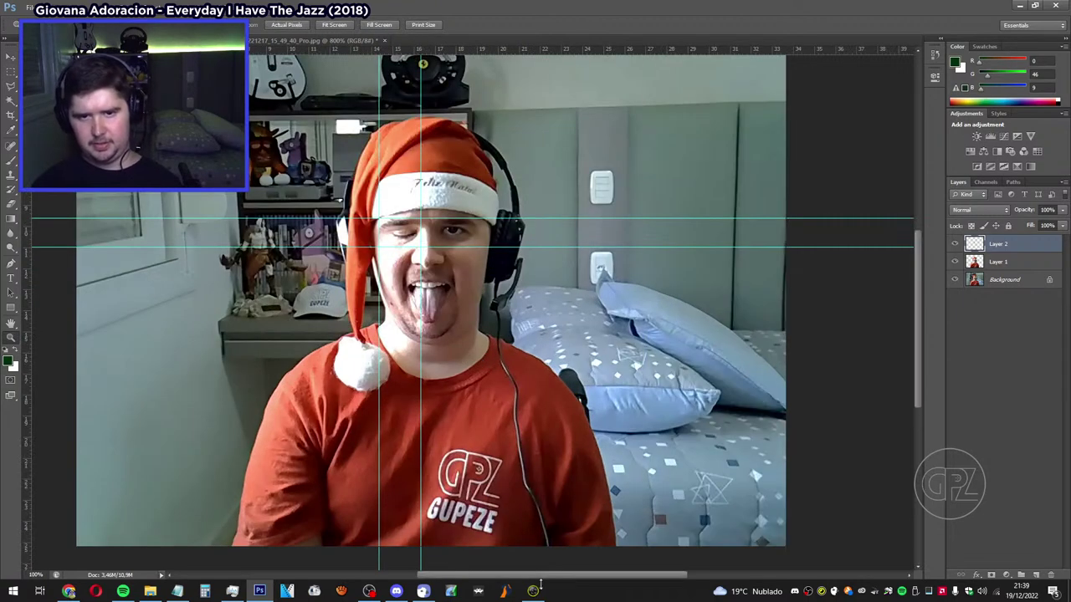
drag(573, 578, 563, 577)
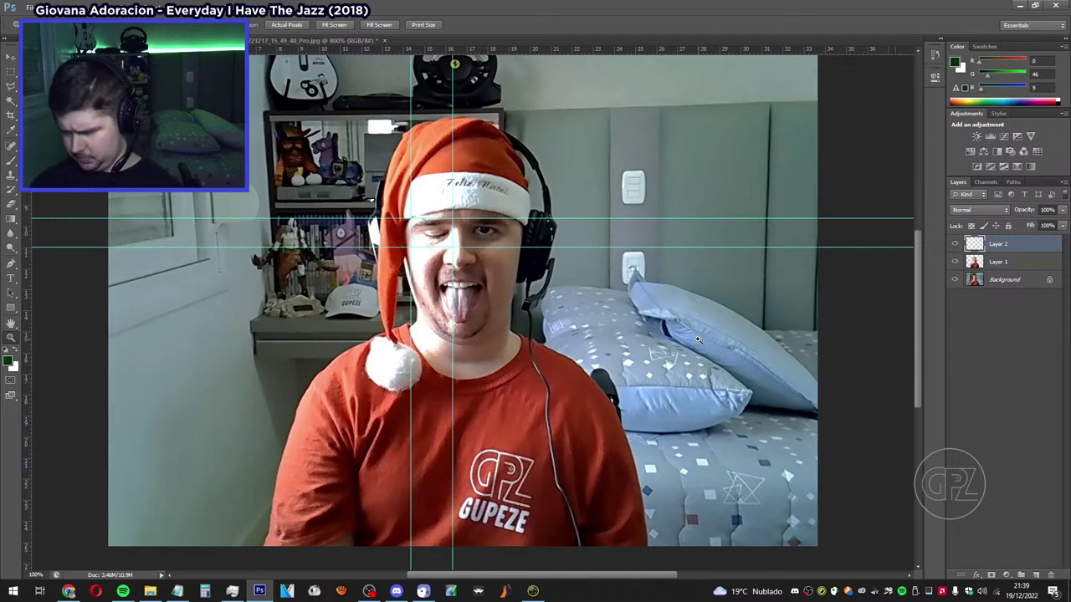
Hide the Background layer so the cut-out shows on transparency.
click(29, 10)
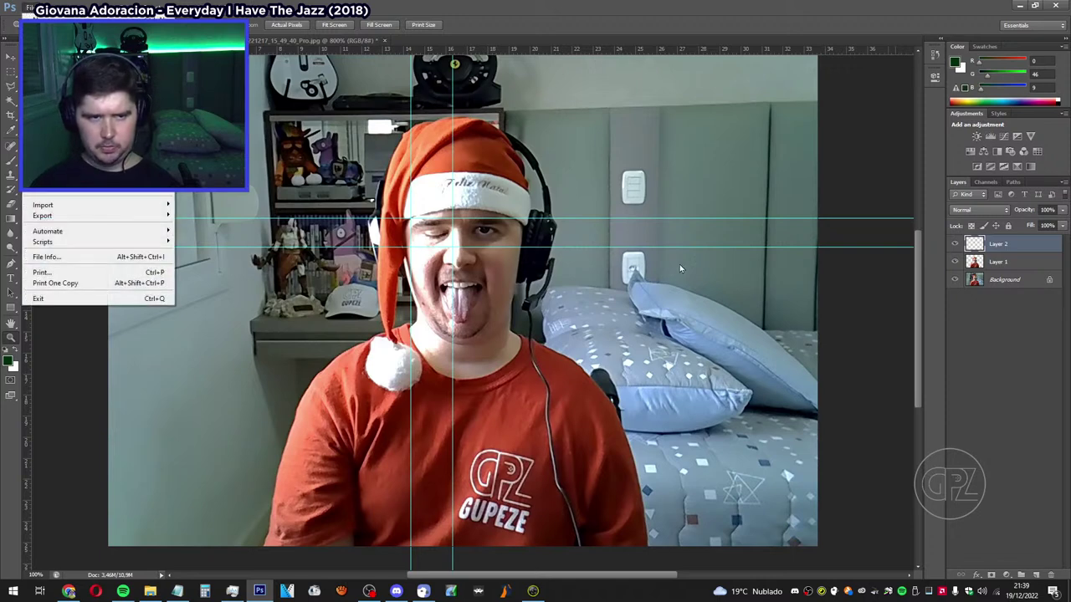
click(1058, 266)
click(1059, 266)
click(999, 279)
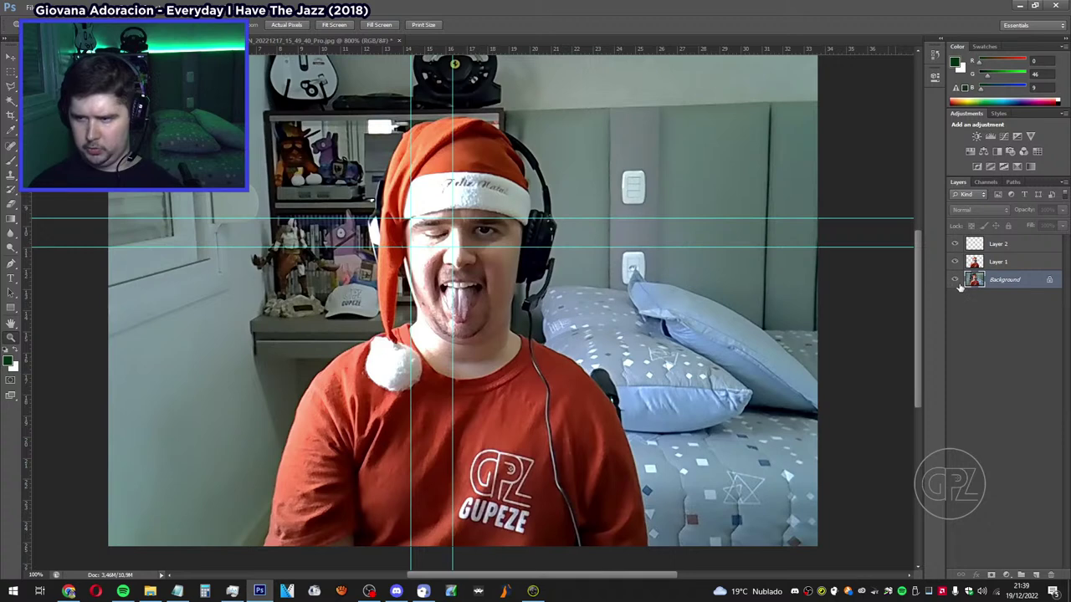
click(952, 280)
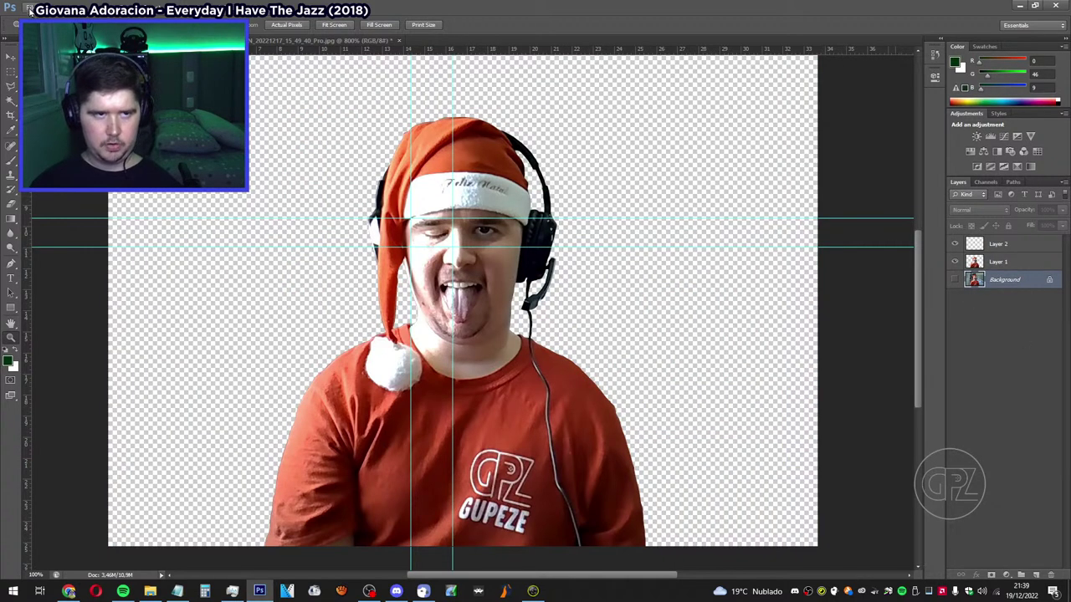
Try Save As in Natal 2022, declining the replacement and cancelling twice.
click(31, 10)
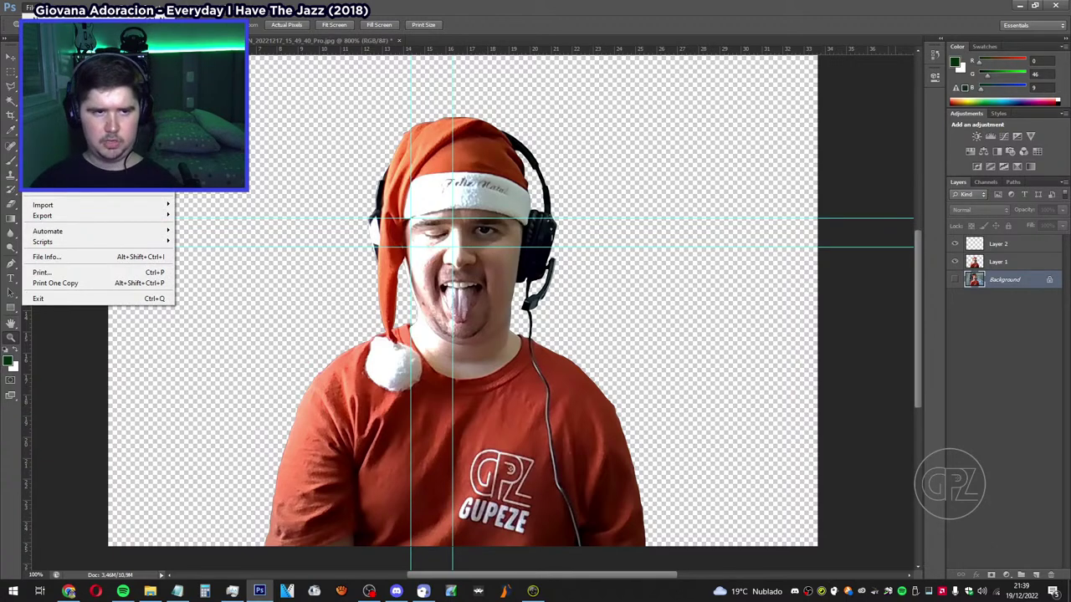
key(ctrl+shift+s)
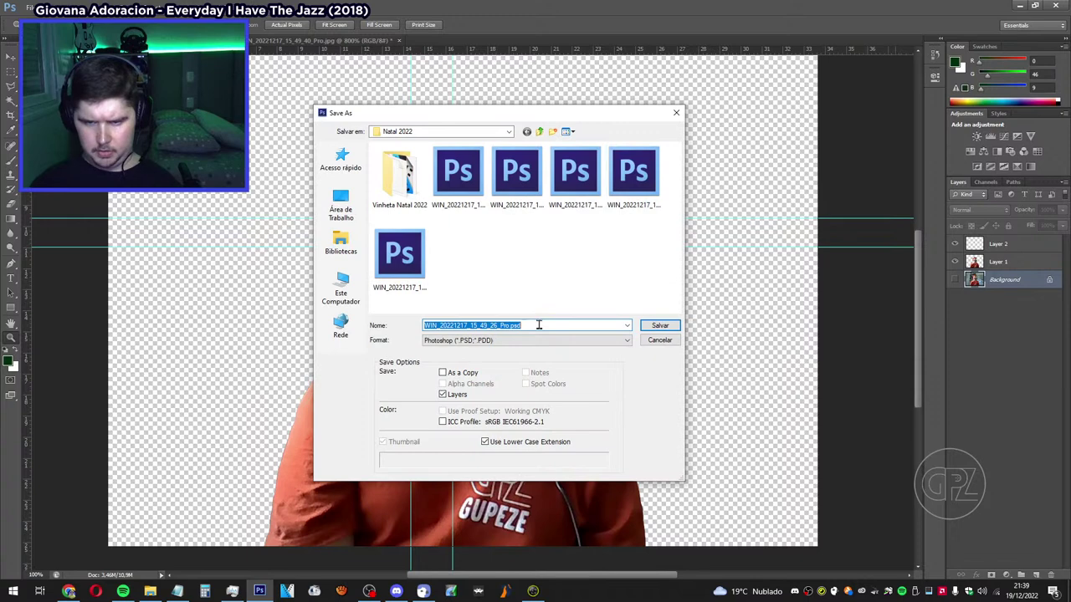
click(539, 325)
key(Return)
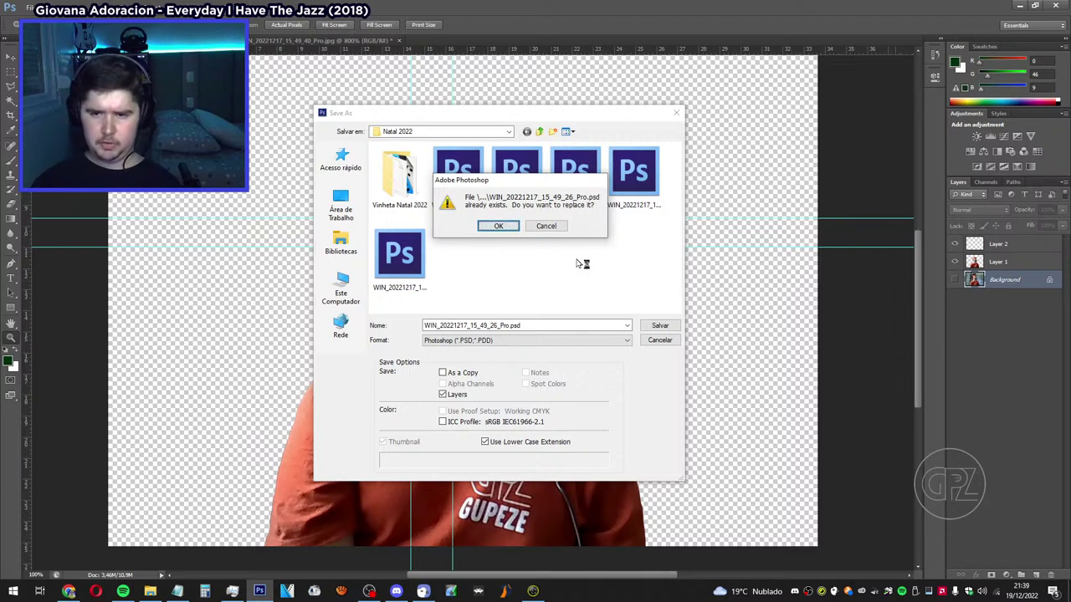
click(554, 226)
click(659, 340)
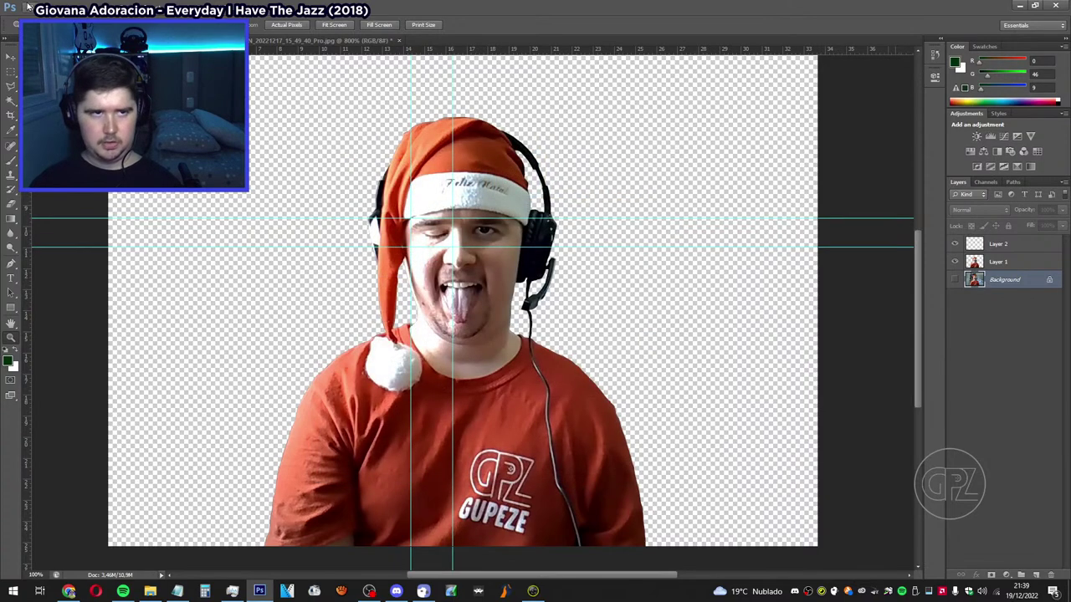
click(30, 8)
click(50, 144)
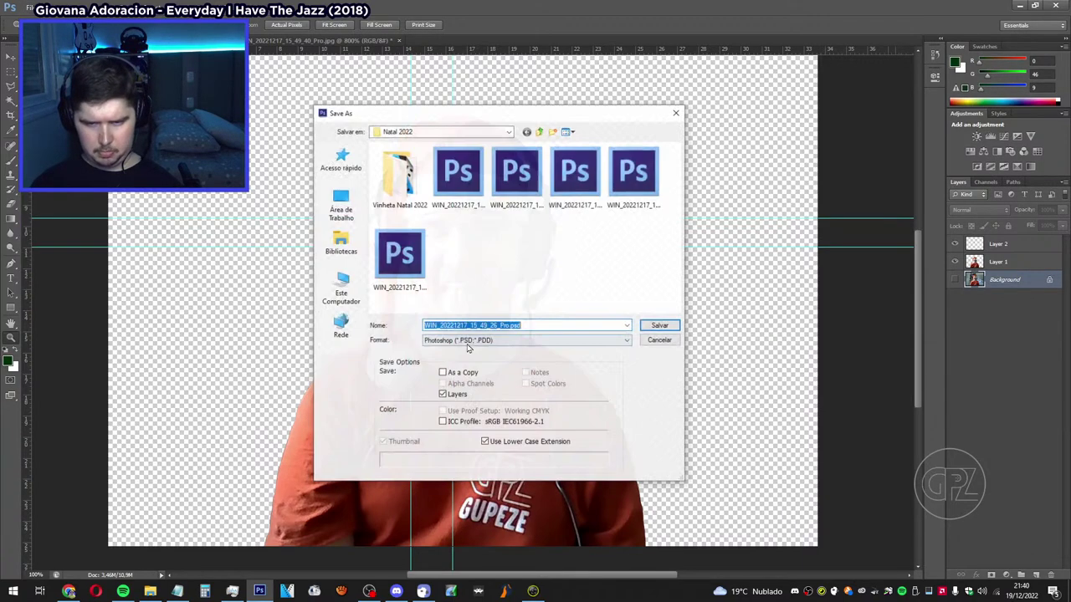
click(456, 341)
click(678, 342)
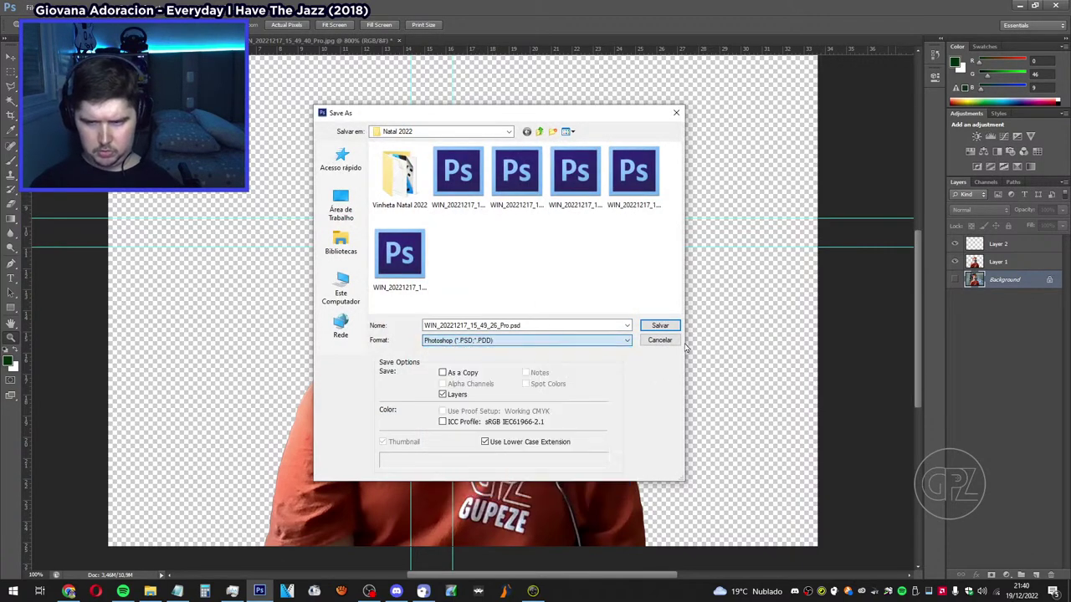
click(676, 341)
Save as WIN_20221217_15_49_26_Pro.psd, agreeing to replace the existing PSD.
click(30, 7)
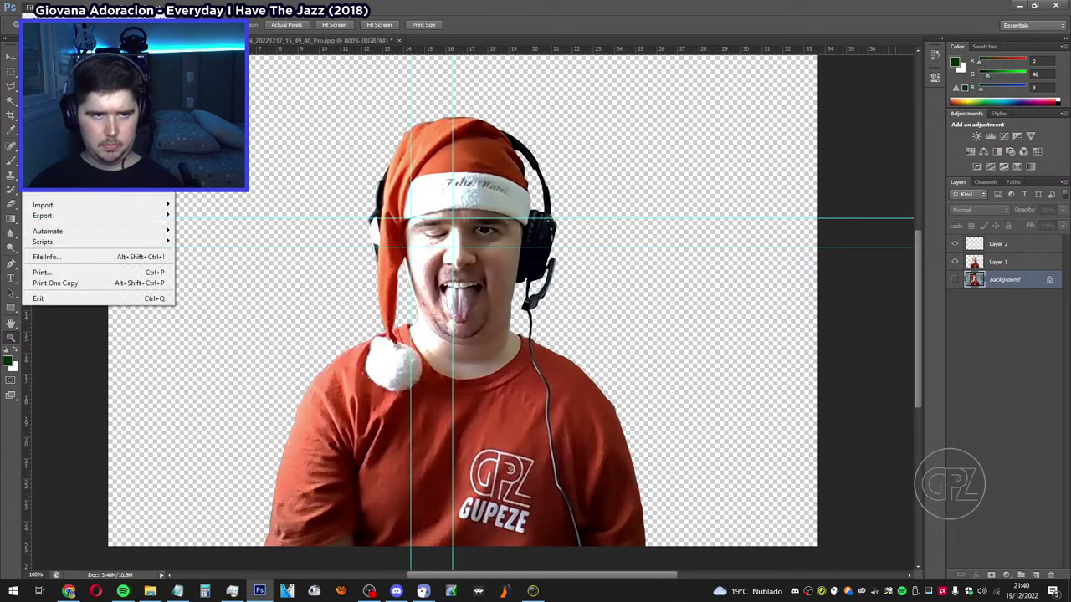
click(51, 144)
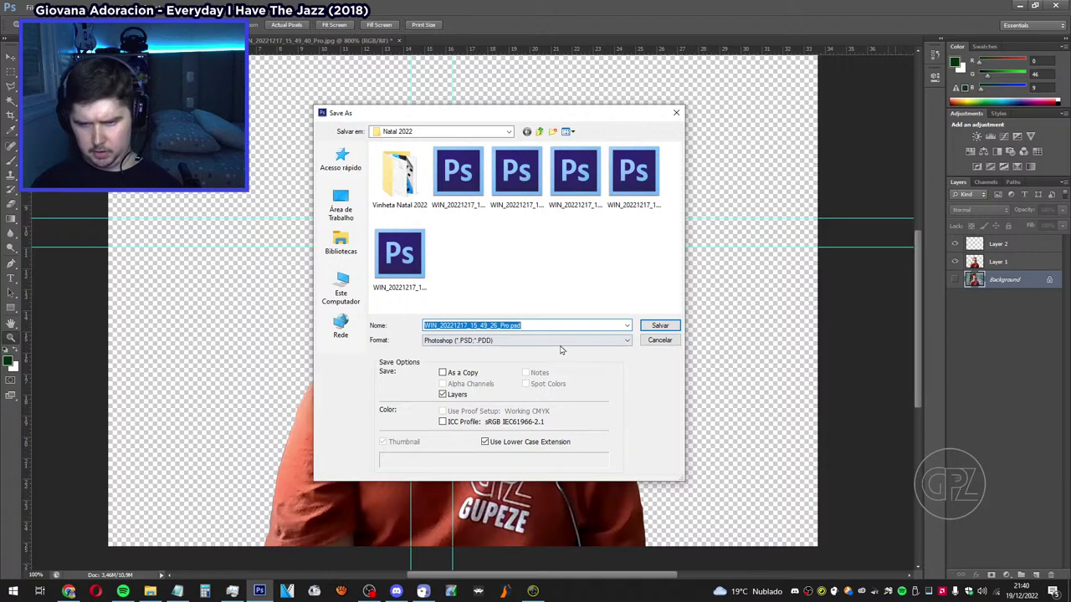
click(660, 326)
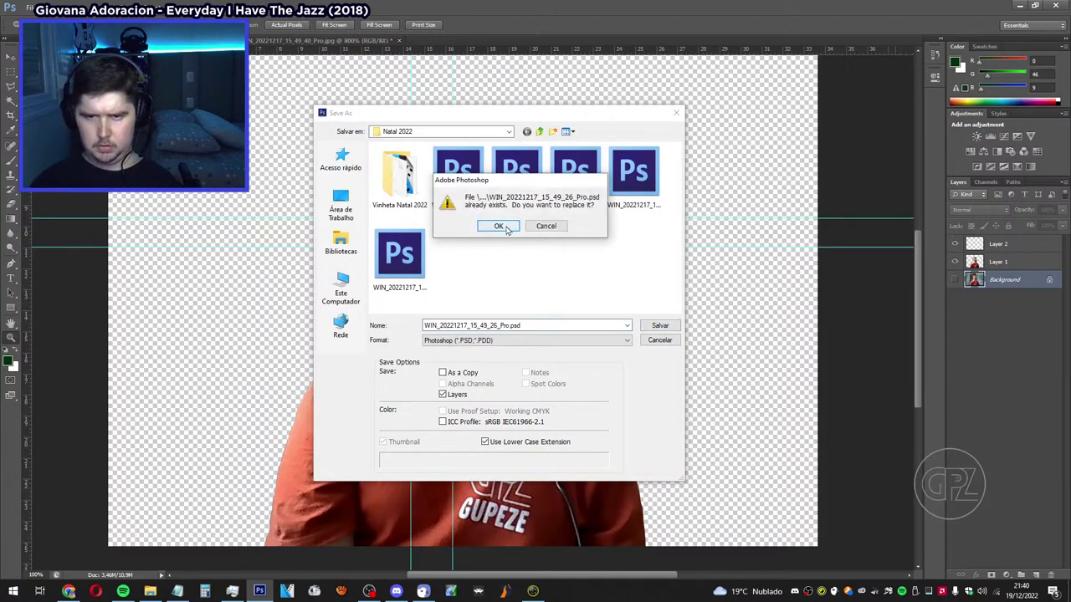
click(498, 226)
key(Return)
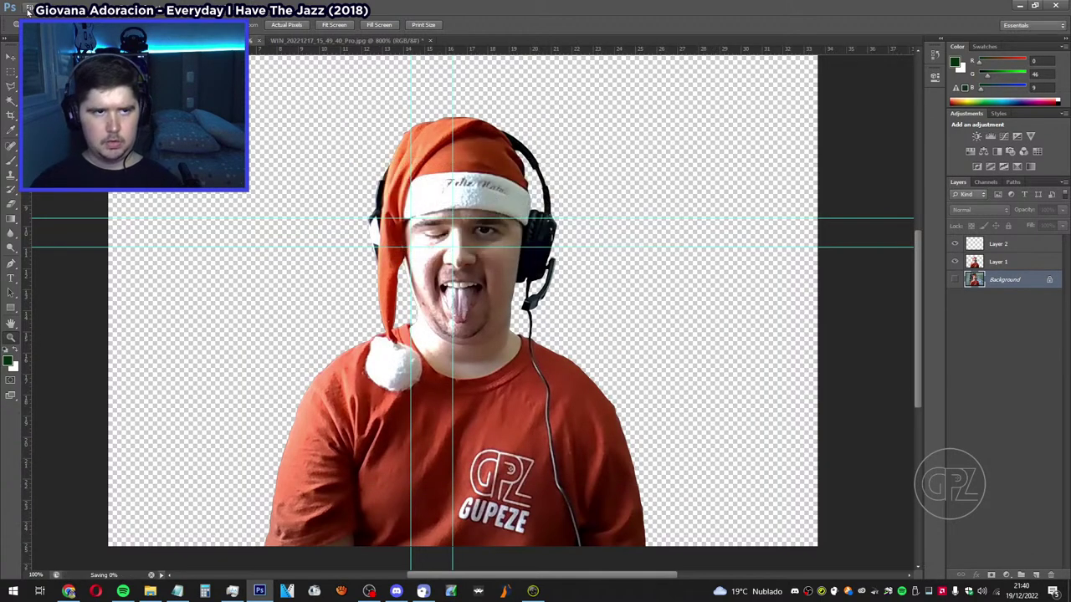
click(28, 10)
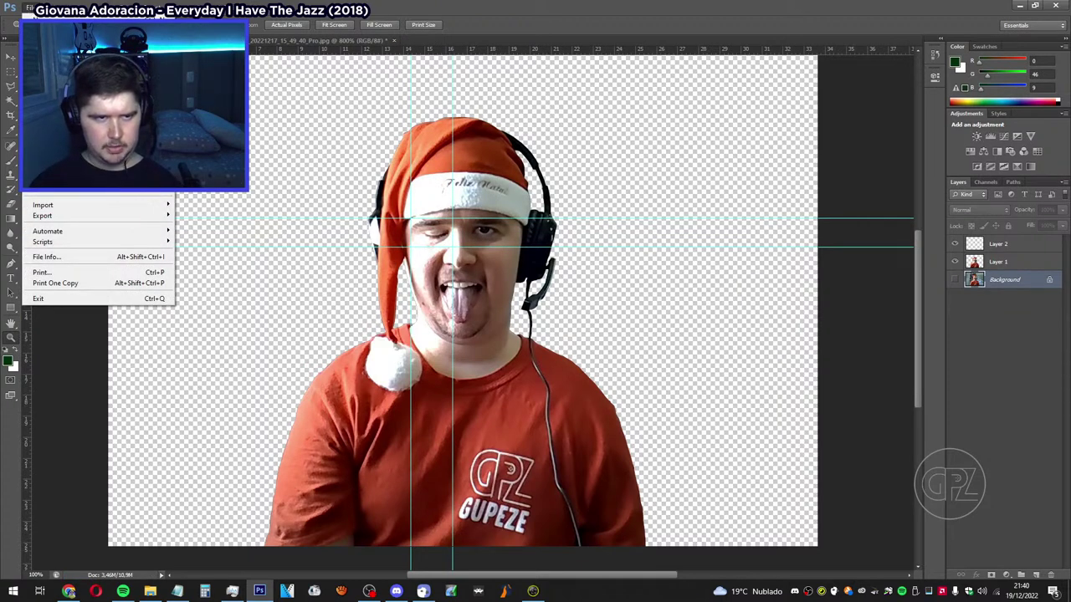
click(50, 143)
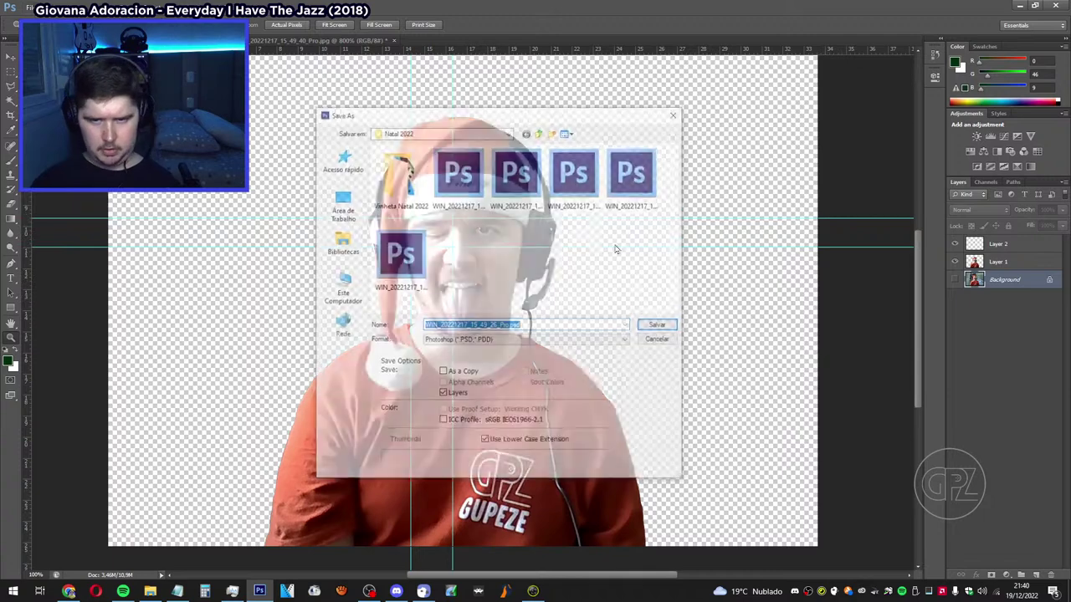
key(Return)
click(500, 227)
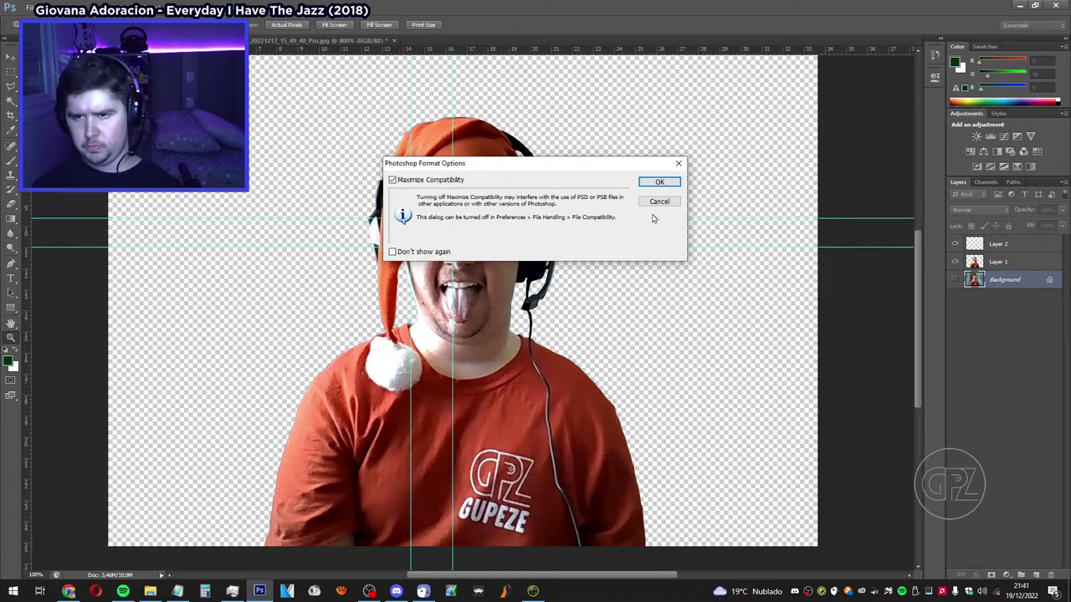
Confirm the Photoshop Format Options with Maximize Compatibility left checked.
click(660, 183)
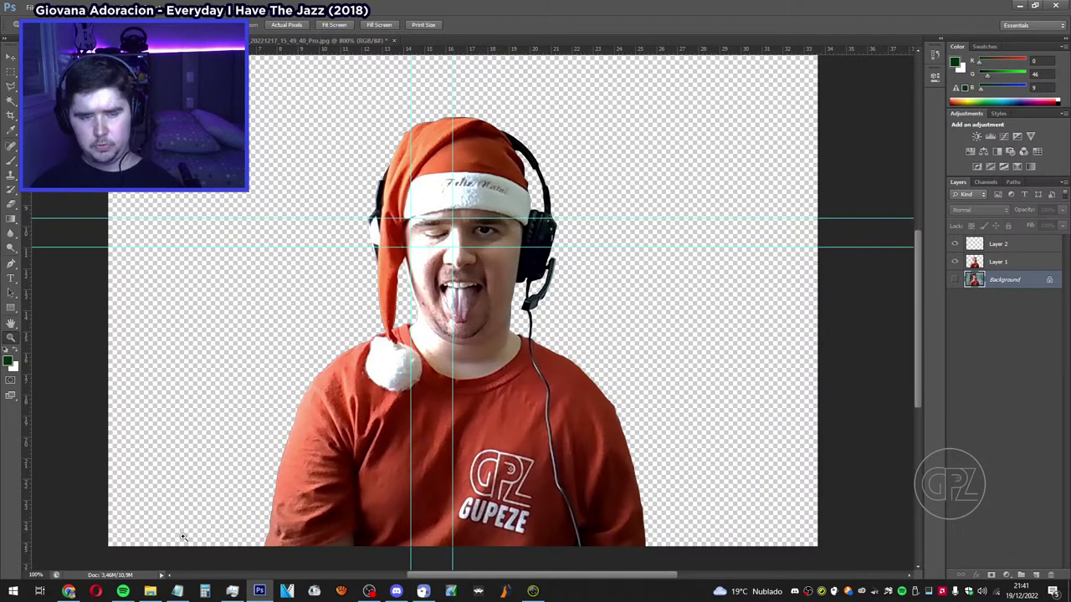
Switch to the Natal 2022 folder in File Explorer and box-select all 12 files.
click(149, 592)
drag(144, 404, 915, 494)
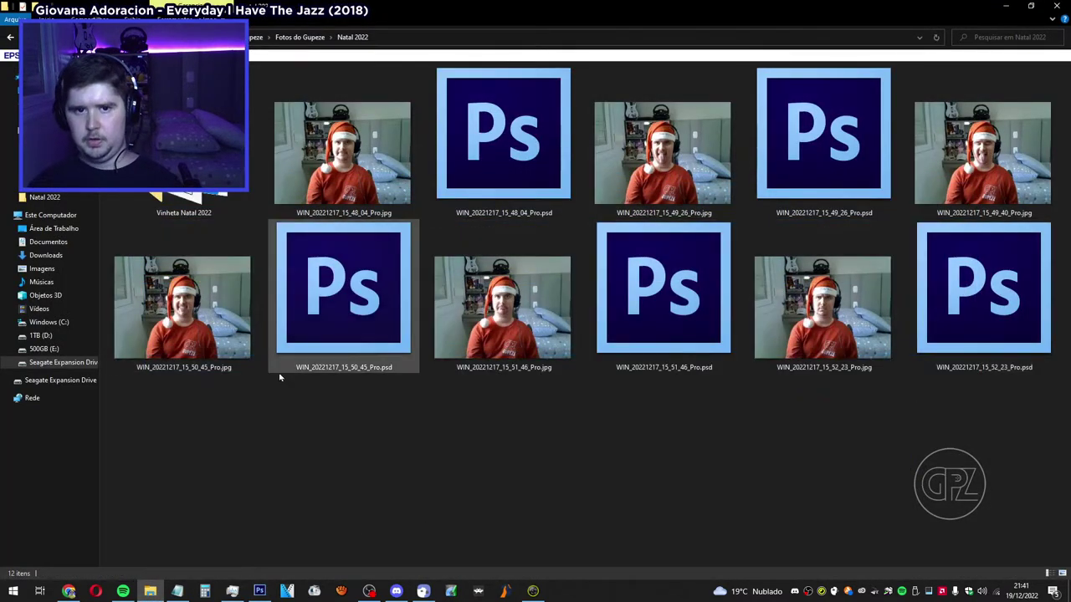
drag(151, 421, 982, 194)
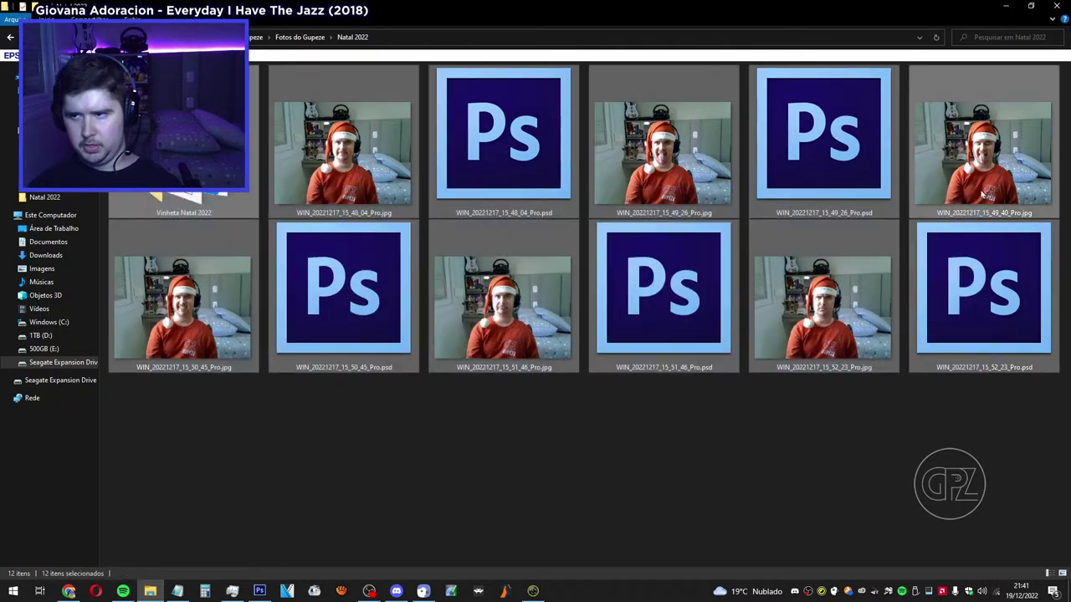
click(502, 451)
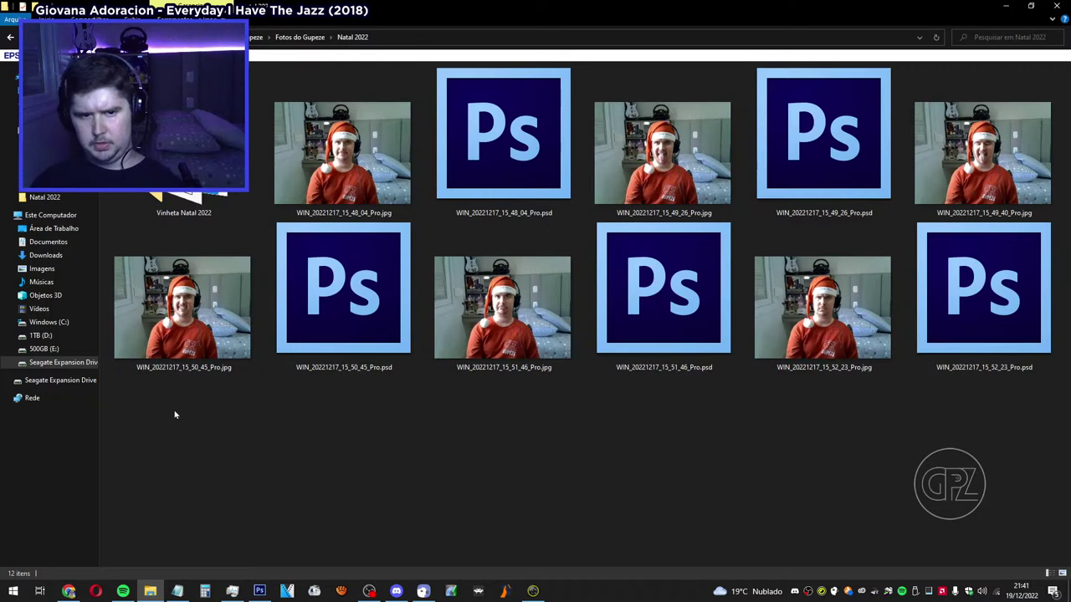
drag(175, 415, 992, 148)
click(326, 432)
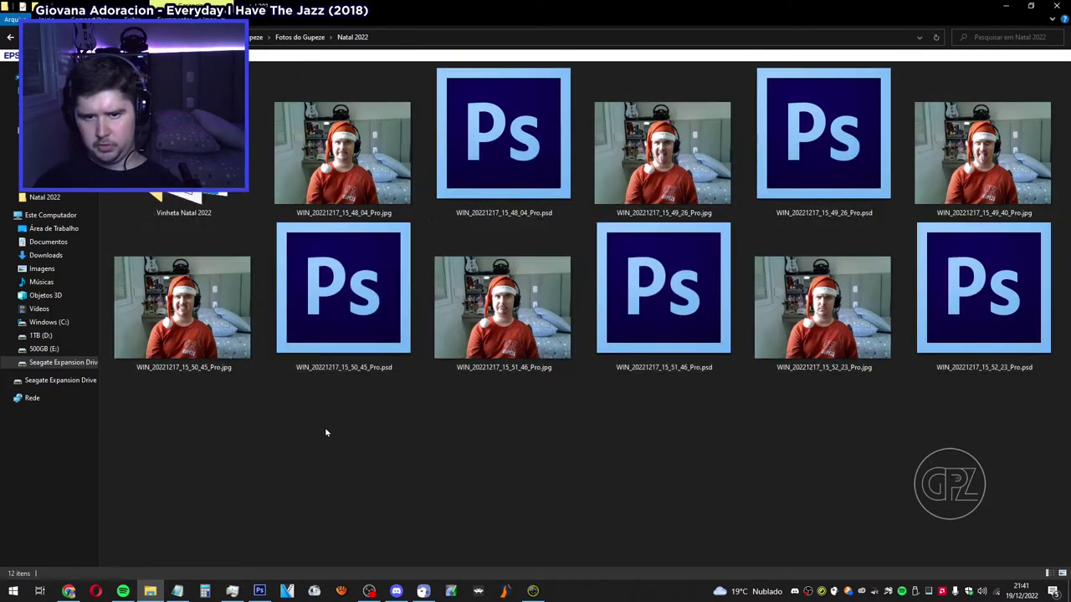
Click through each PSD file in the folder, then clear the selection.
click(343, 289)
click(502, 134)
click(663, 289)
click(842, 182)
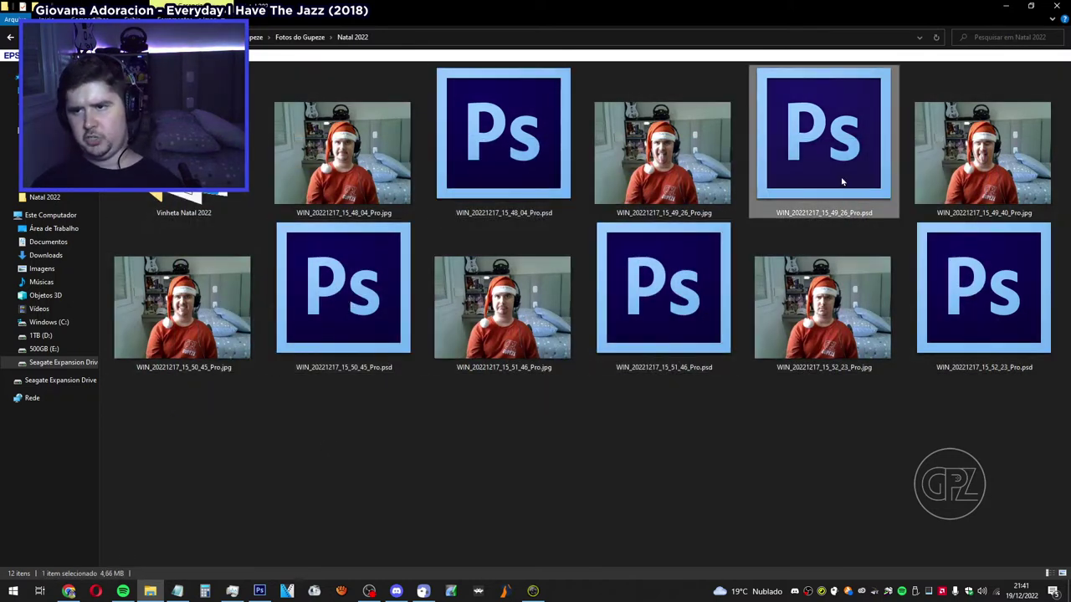
click(983, 289)
click(824, 134)
click(702, 269)
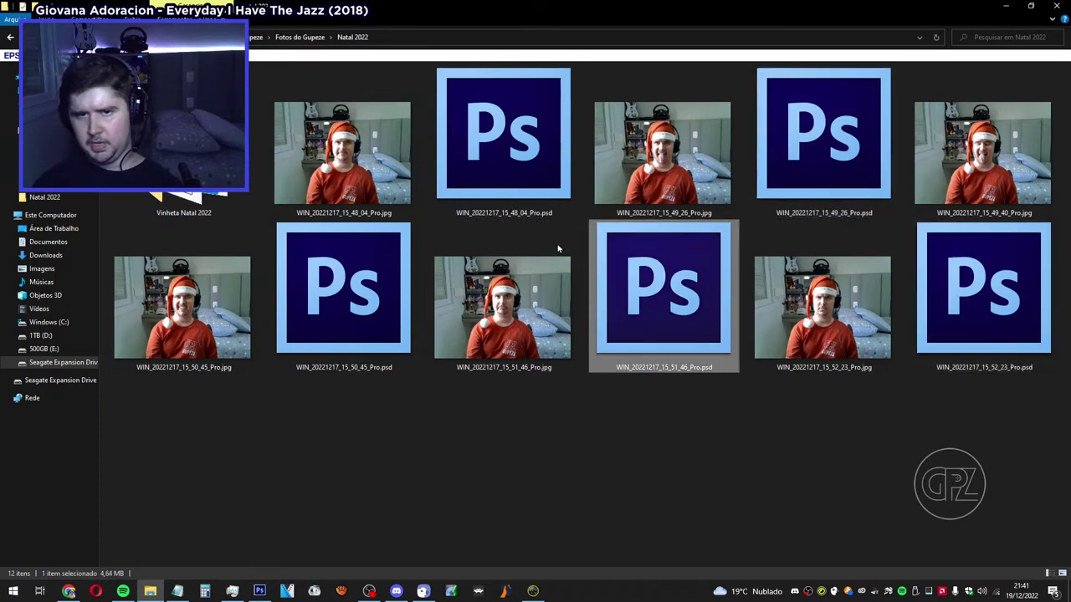
click(325, 292)
click(295, 436)
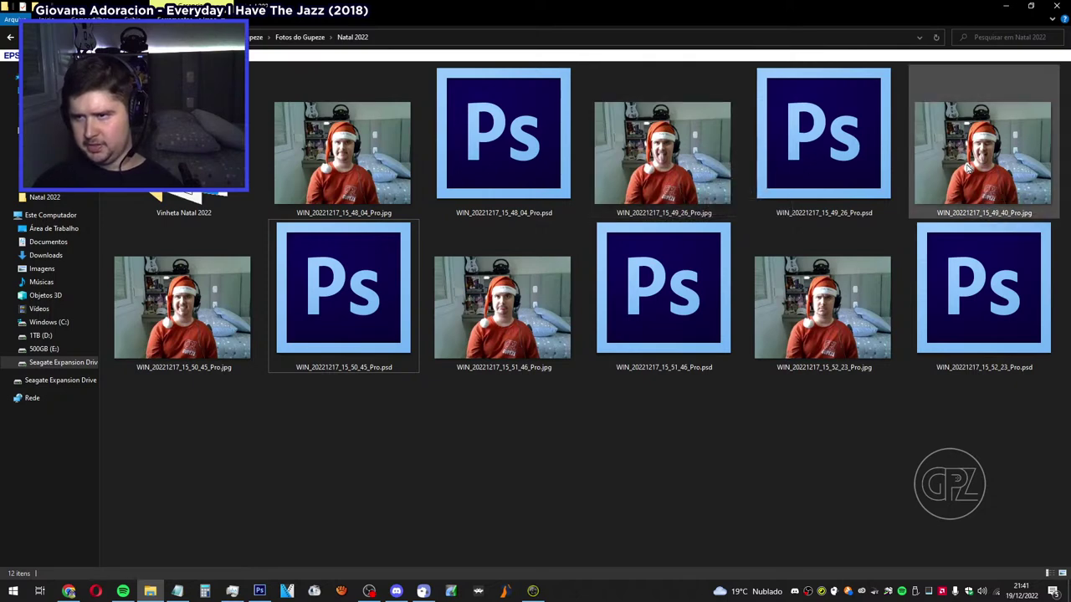
mouse_move(967, 169)
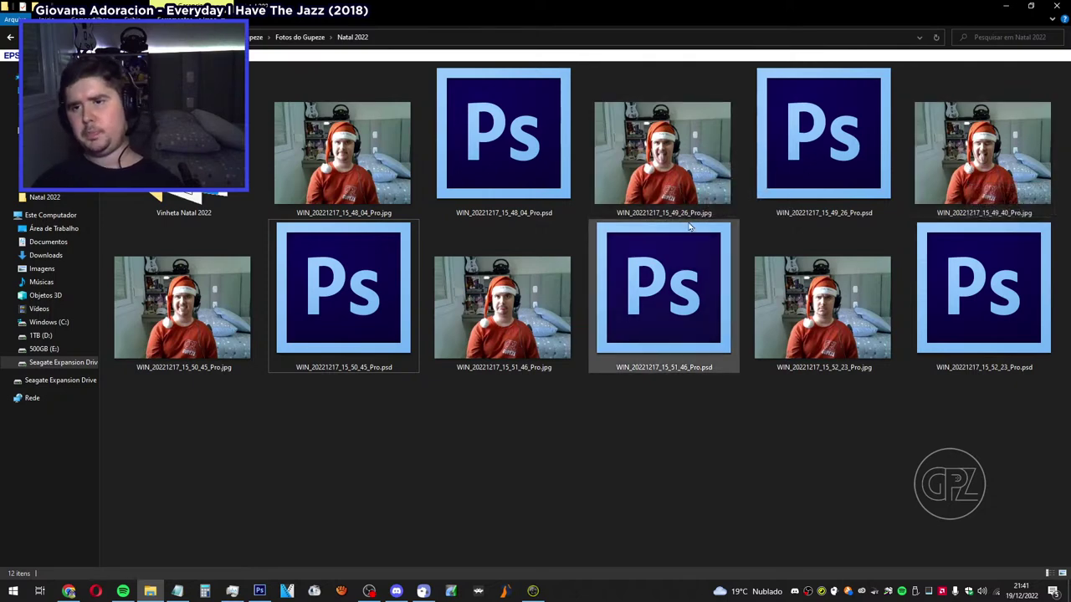
mouse_move(623, 199)
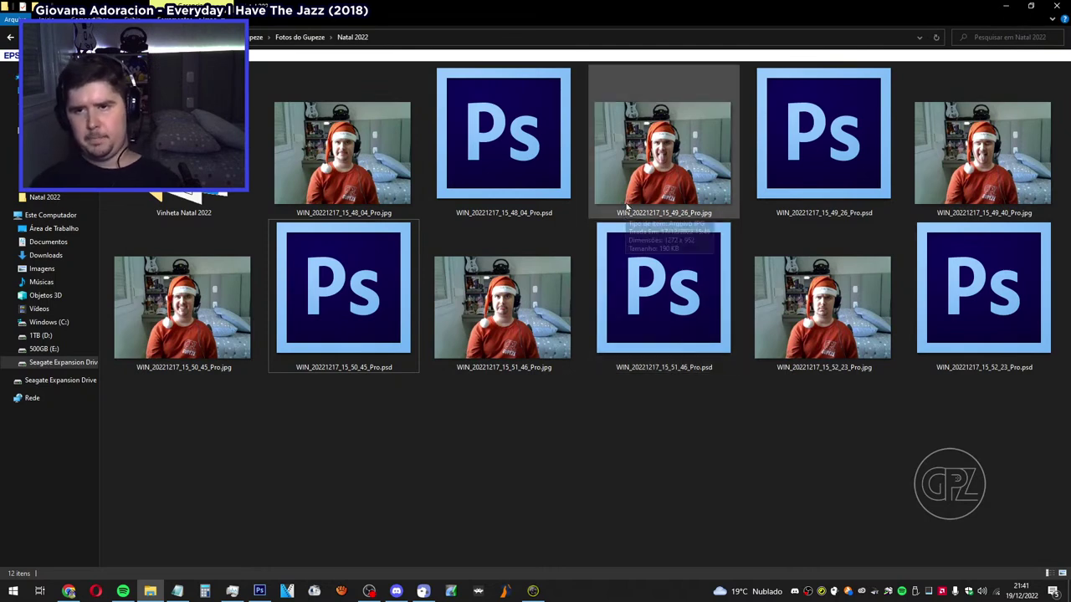
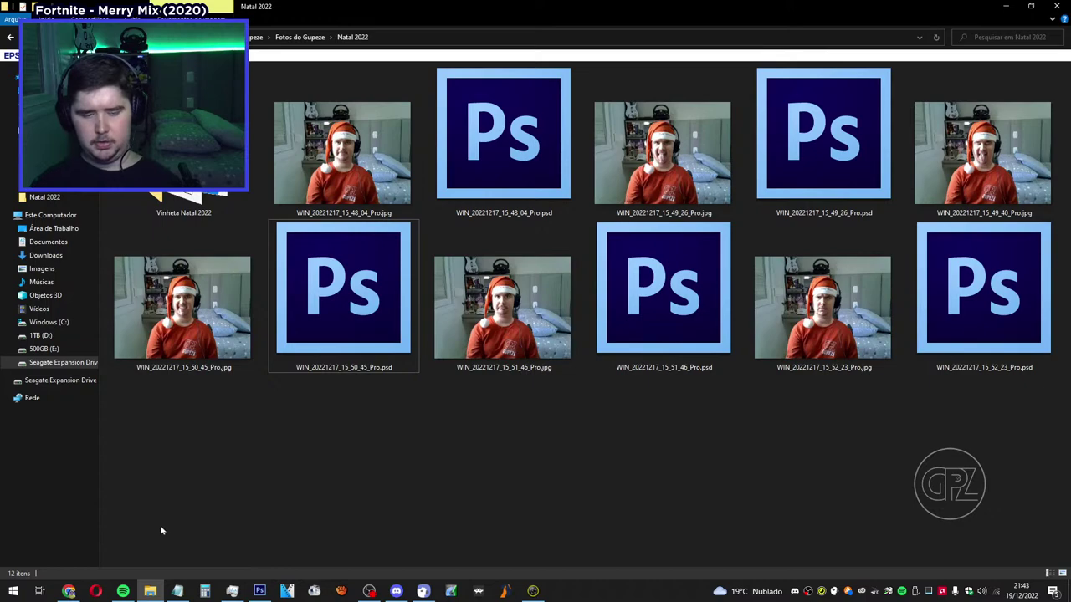
Hide the stream notes, then select and deselect all 12 photos in the Natal 2022 folder.
click(177, 591)
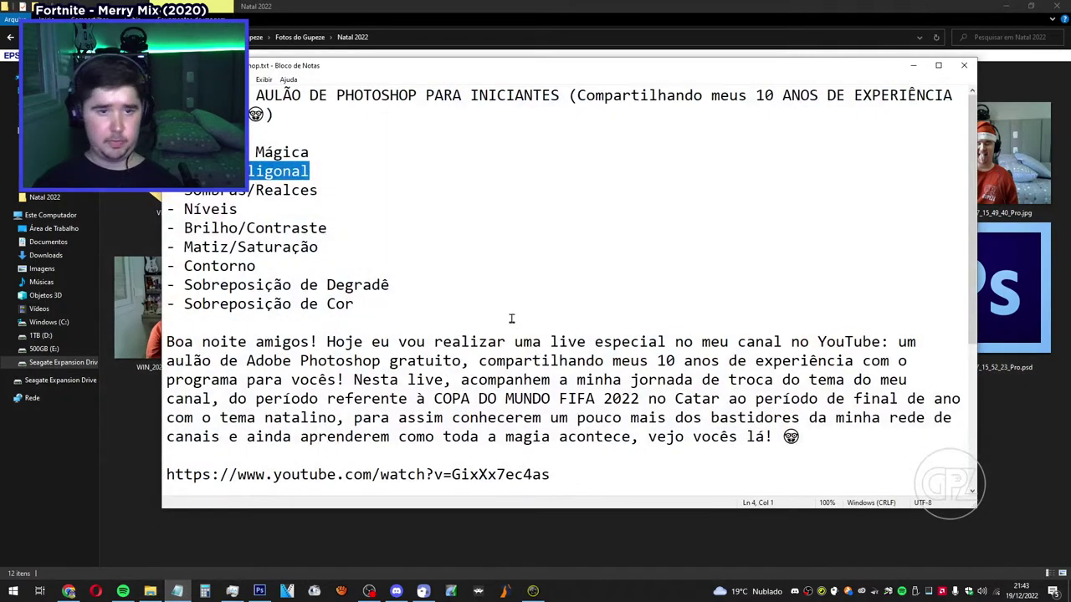
click(914, 65)
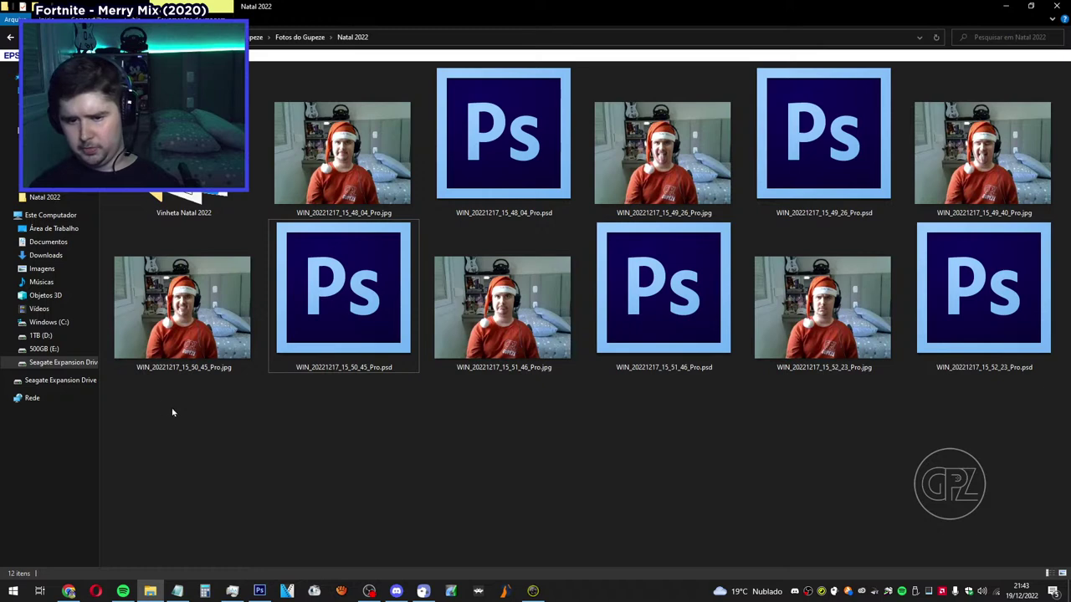
drag(160, 406, 1046, 142)
click(446, 465)
drag(148, 395, 1059, 195)
click(737, 436)
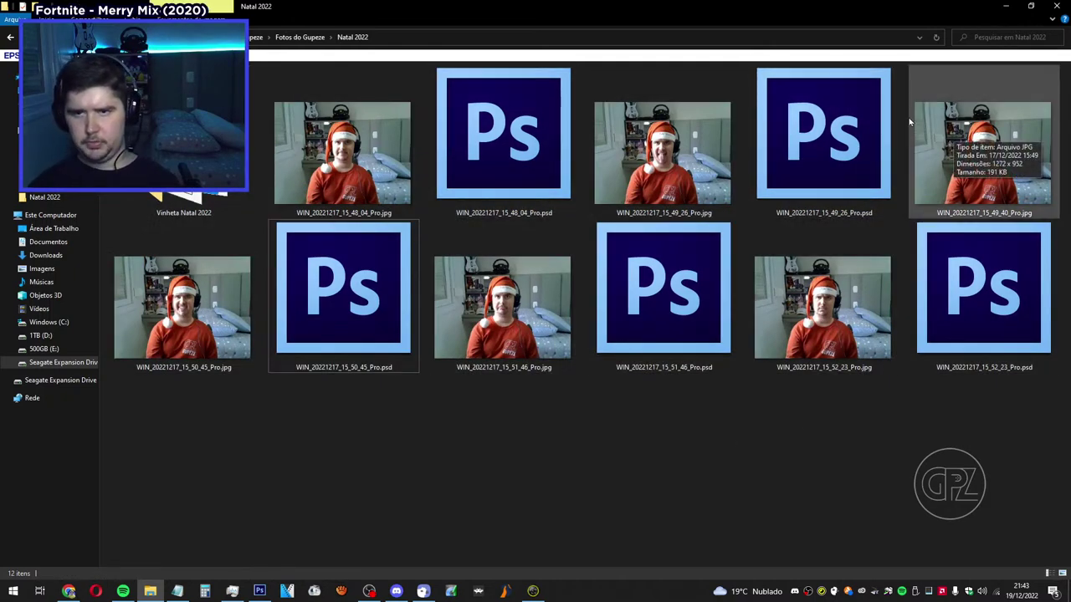
drag(169, 410, 1066, 67)
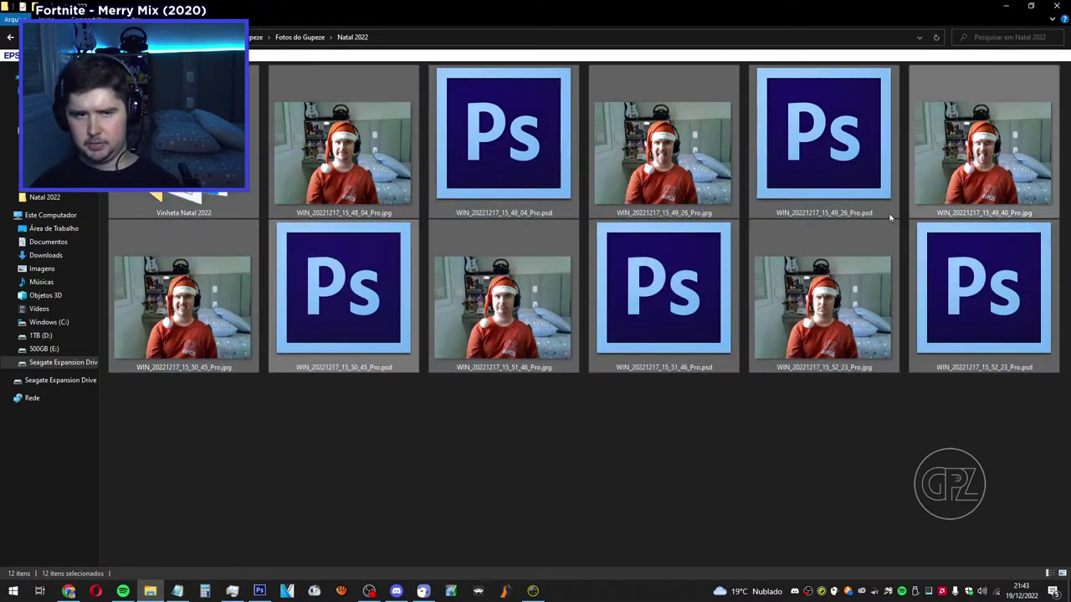
click(193, 417)
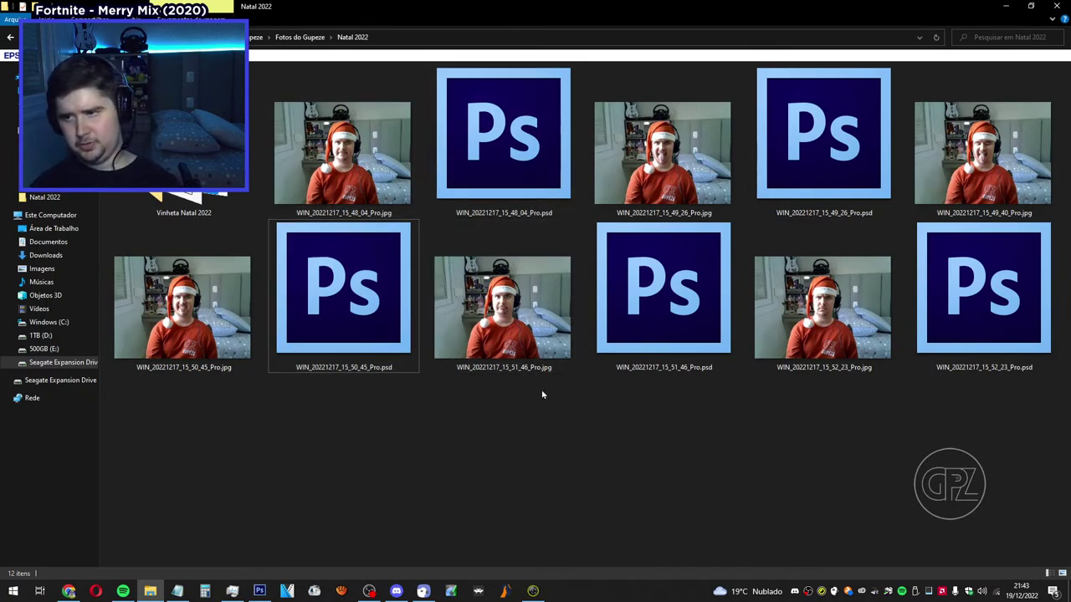
Bring the notes back and highlight the Sombras/Realces, Níveis and Brilho/Contraste topics.
click(178, 591)
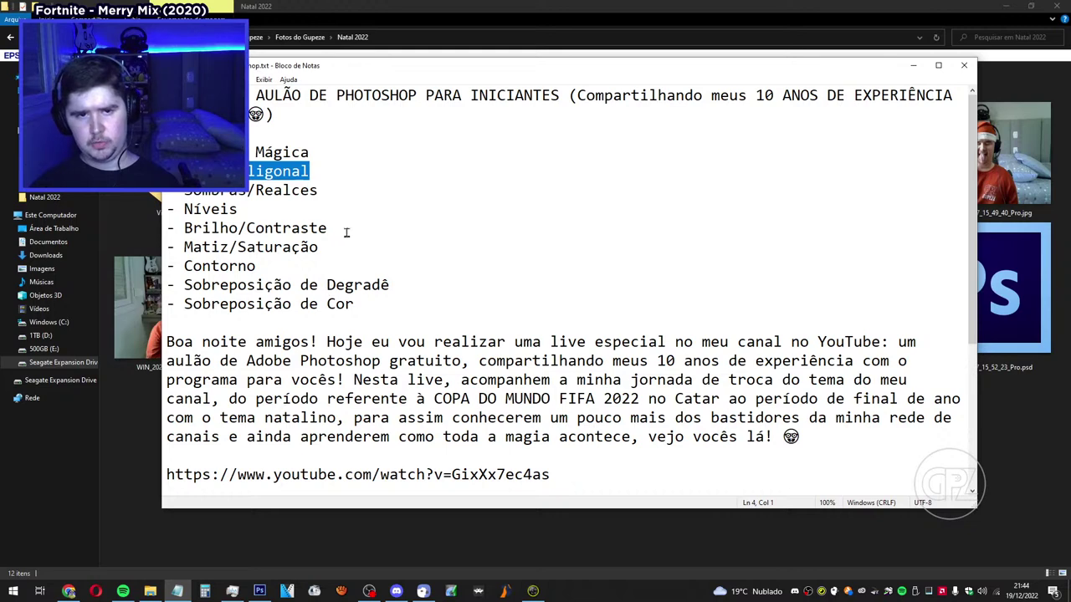
drag(347, 192, 172, 192)
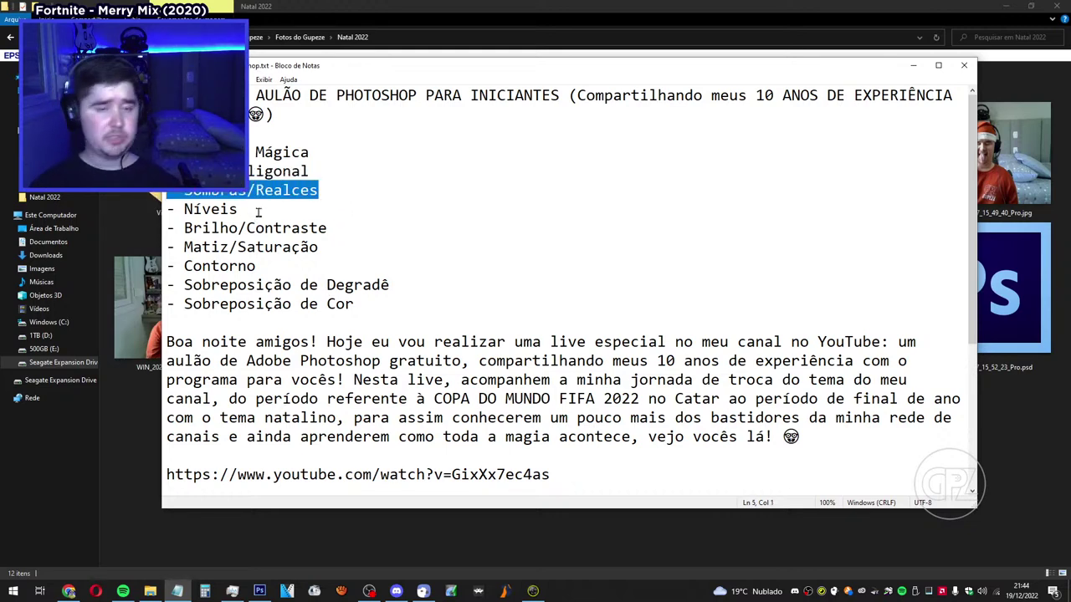
drag(259, 212, 167, 210)
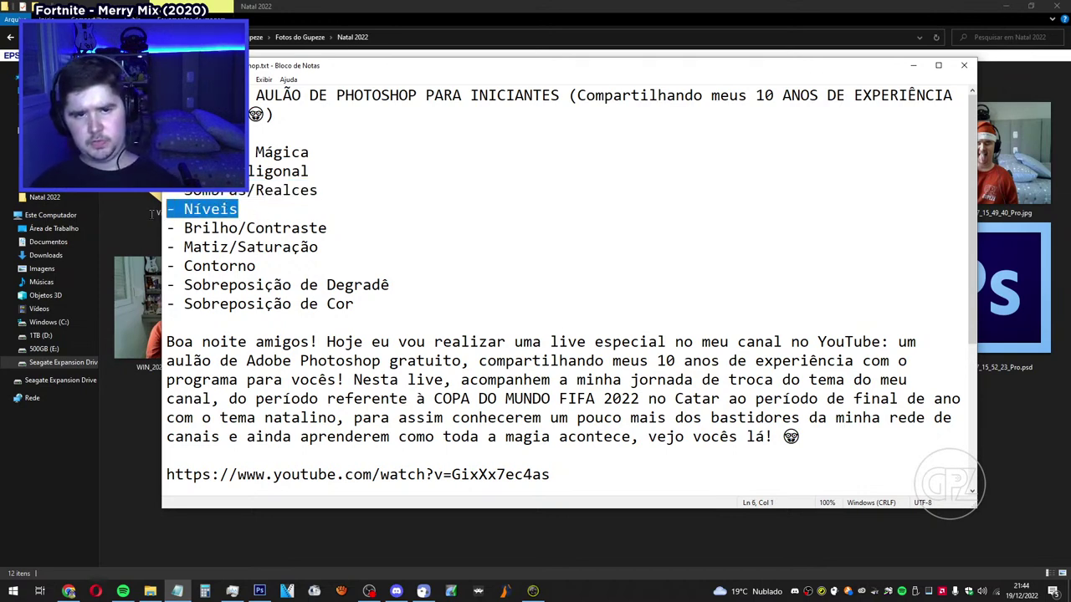
drag(332, 193, 171, 191)
click(224, 209)
triple_click(238, 209)
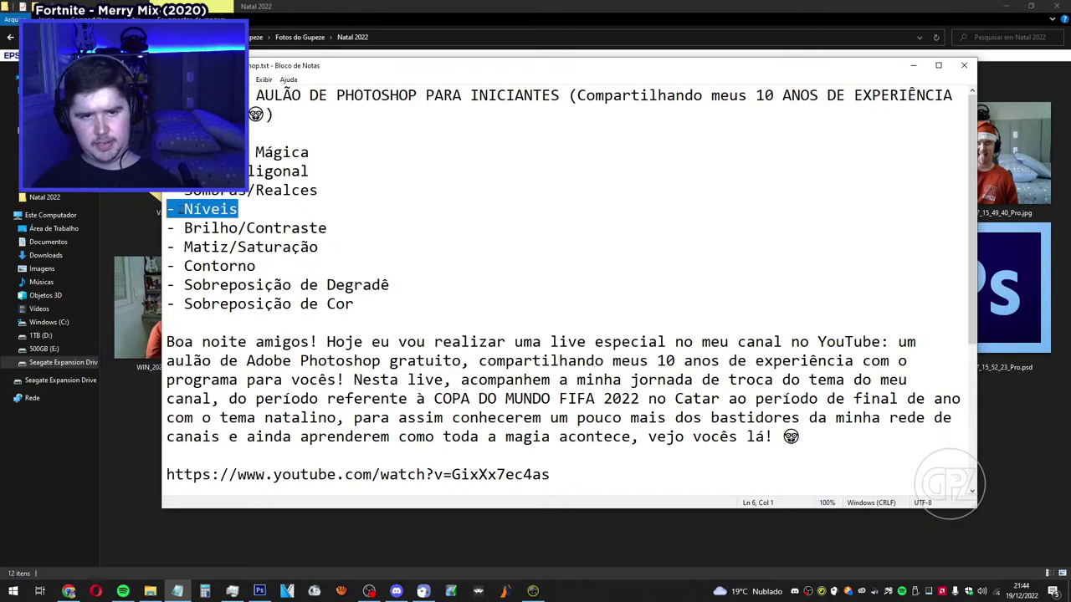
click(247, 207)
drag(363, 234, 151, 233)
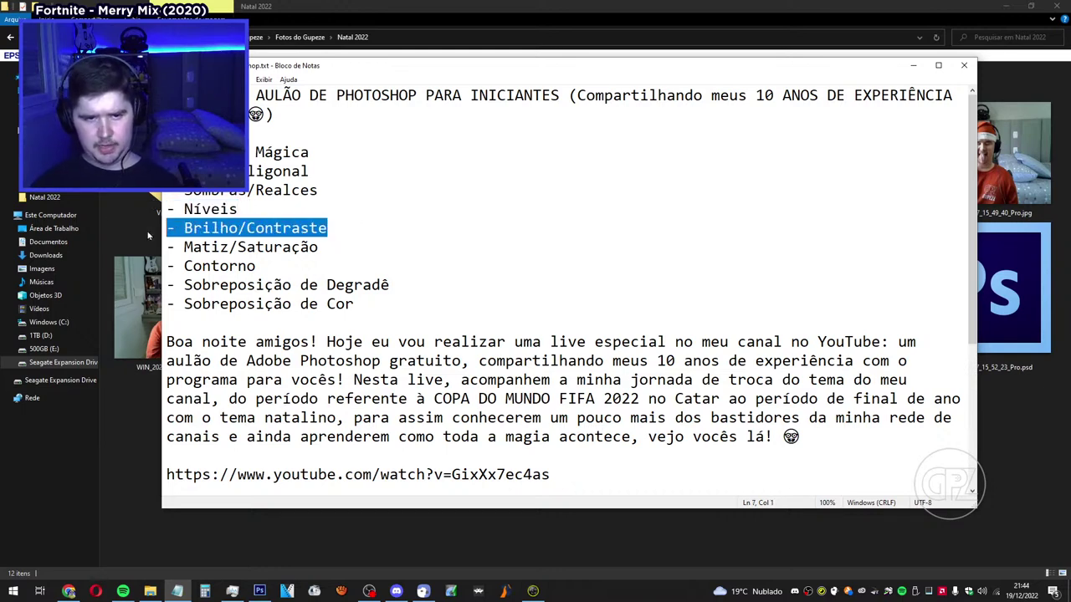
click(290, 213)
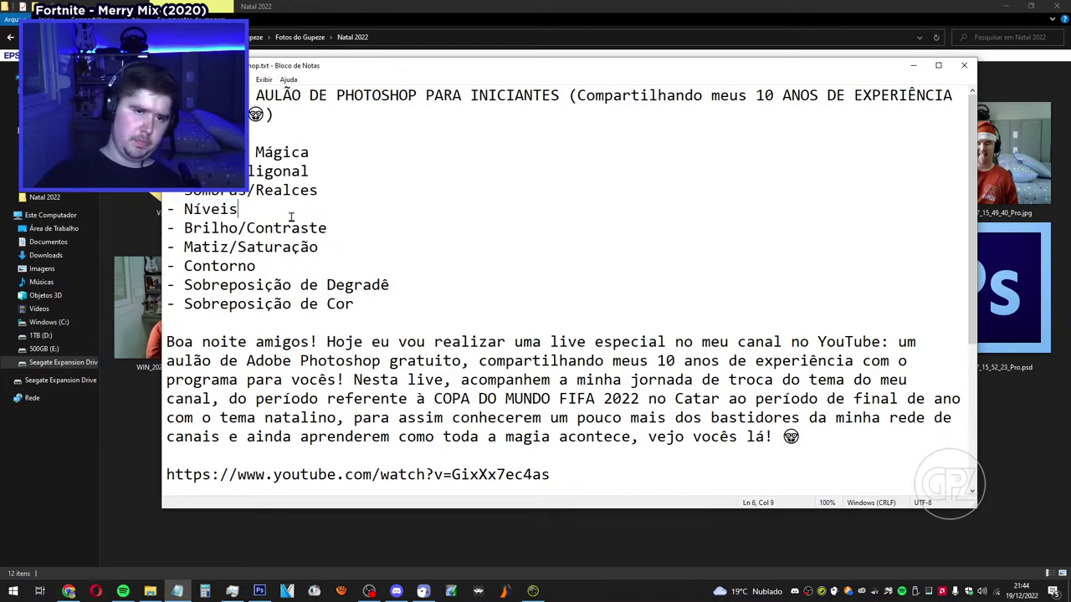
click(373, 236)
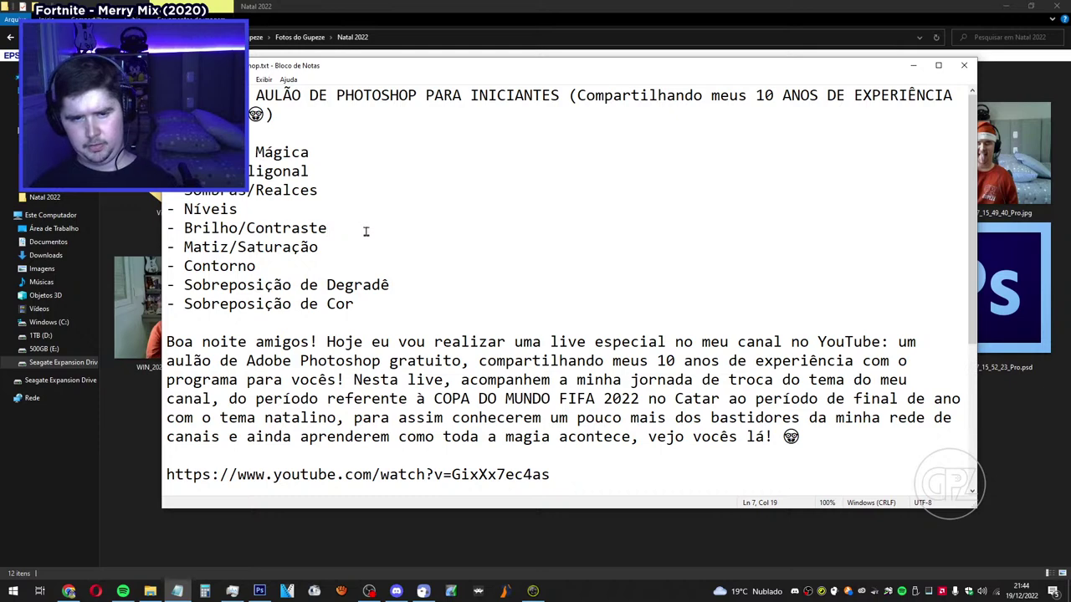
key(shift+Home)
Highlight Matiz/Saturação, Contorno, Sobreposição de Degradê and Sobreposição de Cor, then the whole topic list.
click(346, 244)
key(ctrl+shift+Left)
key(ctrl+shift+Left)
key(ctrl+shift+Left)
key(ctrl+shift+Left)
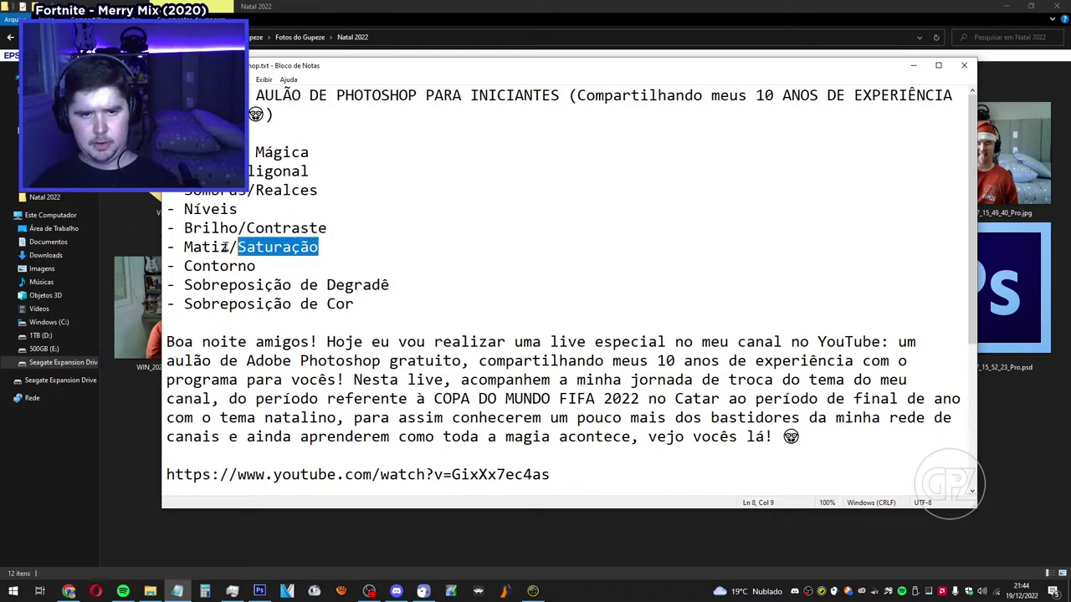
click(352, 247)
click(277, 265)
key(shift+Home)
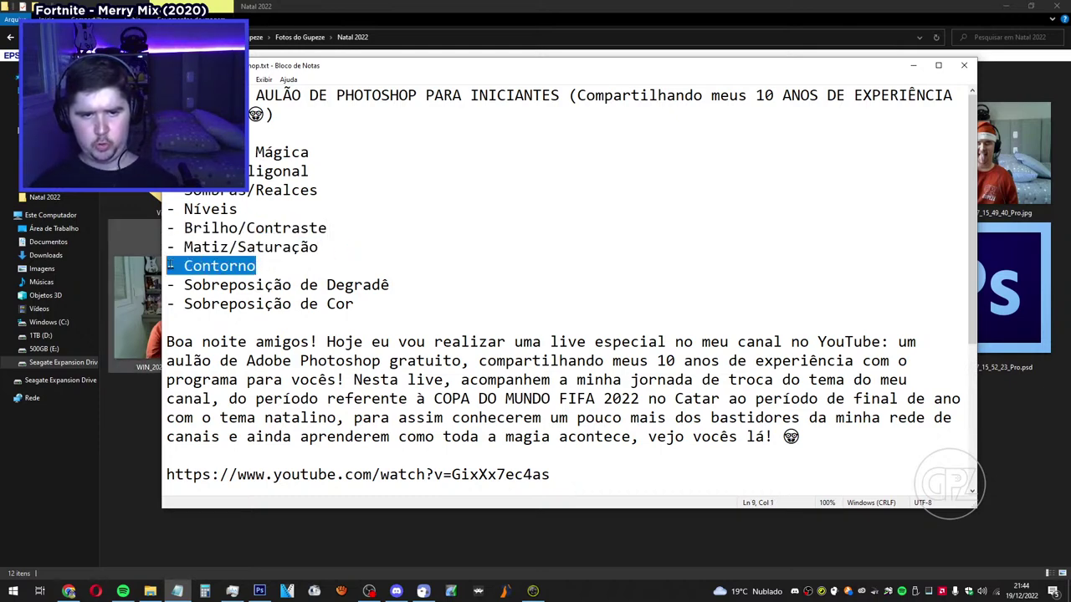
click(289, 263)
drag(394, 286, 158, 289)
click(368, 308)
key(shift+Home)
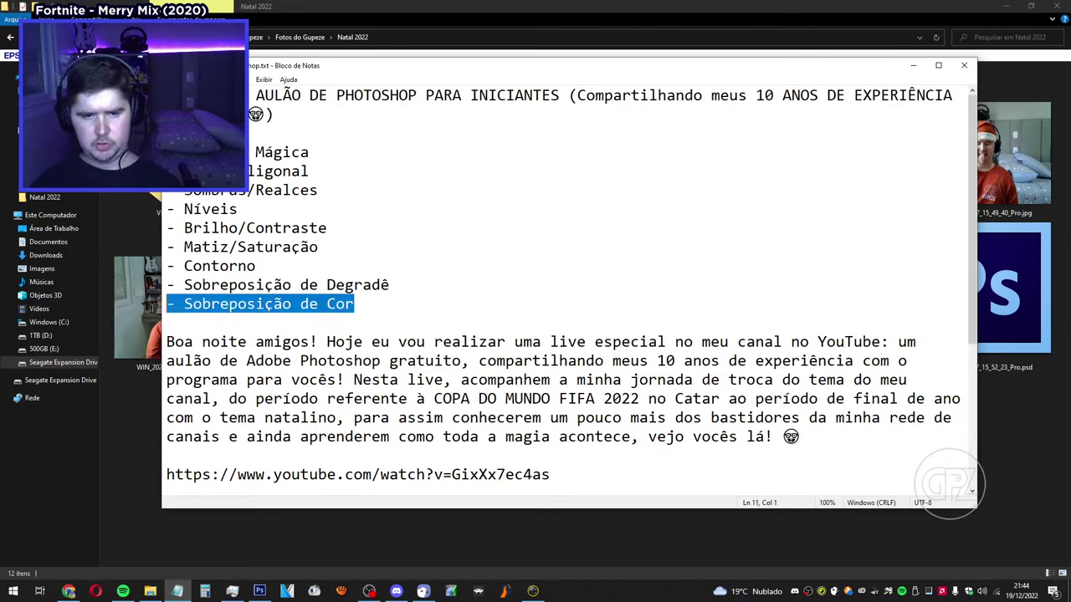
drag(416, 308, 167, 152)
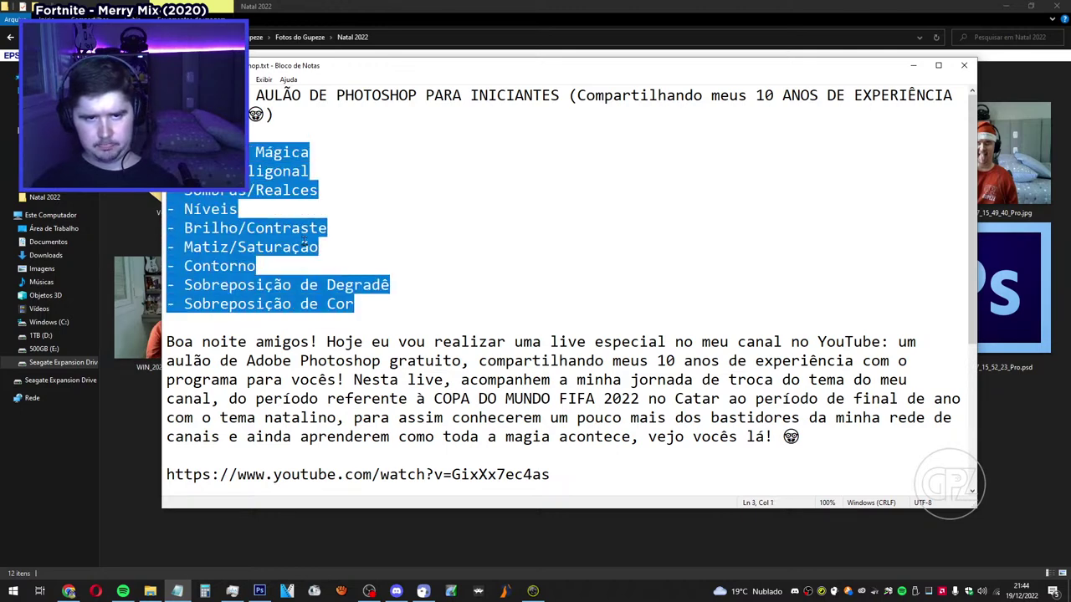
click(377, 304)
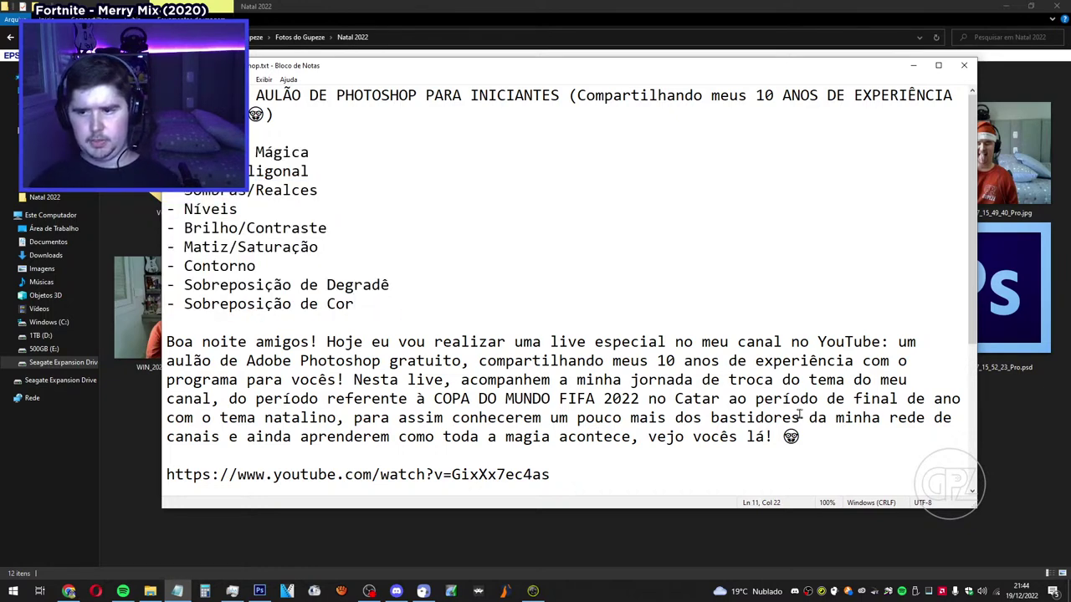
Highlight the Boa noite announcement paragraph and YouTube link, then minimize Notepad.
drag(801, 436, 166, 344)
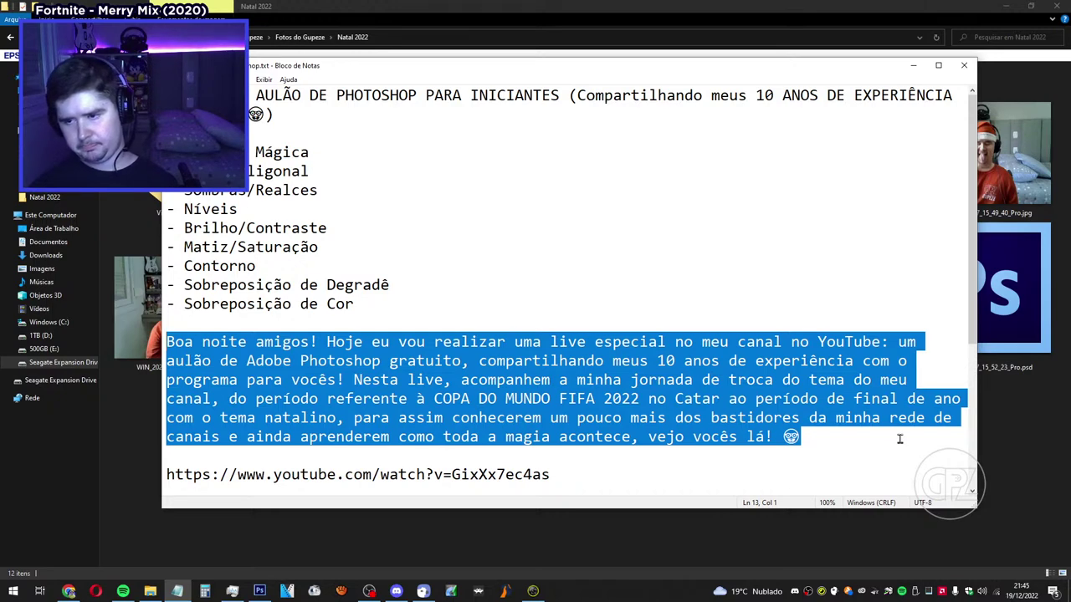
drag(876, 433, 165, 343)
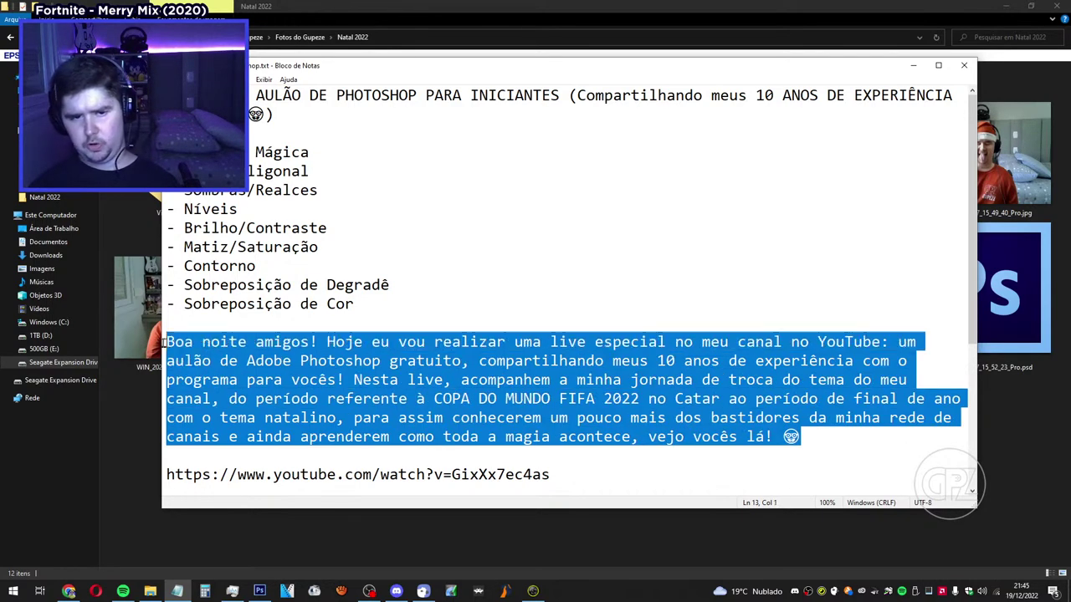
click(434, 379)
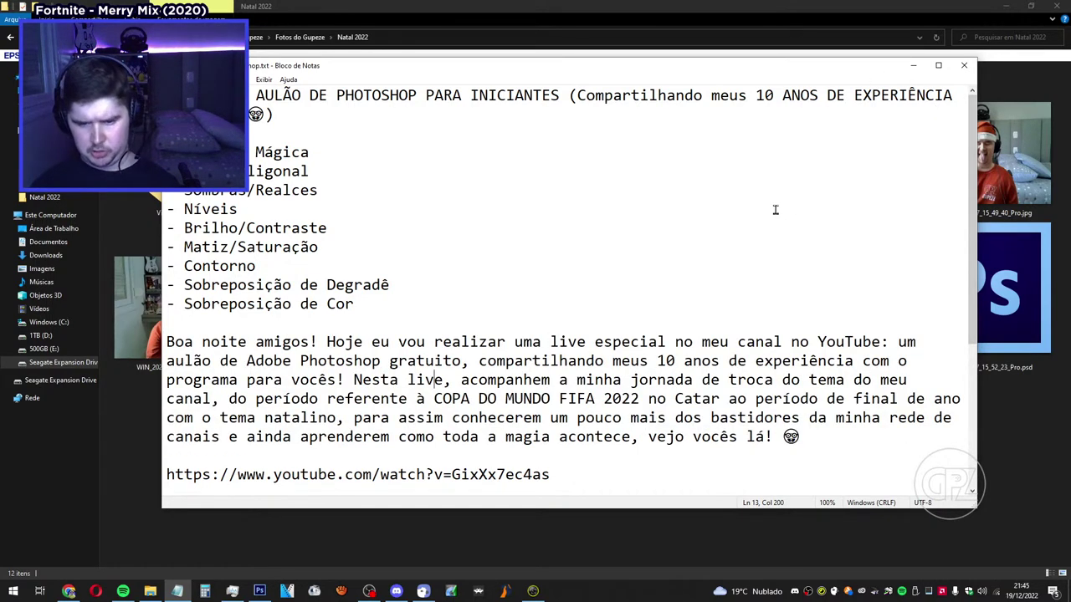
drag(576, 474, 166, 341)
click(246, 398)
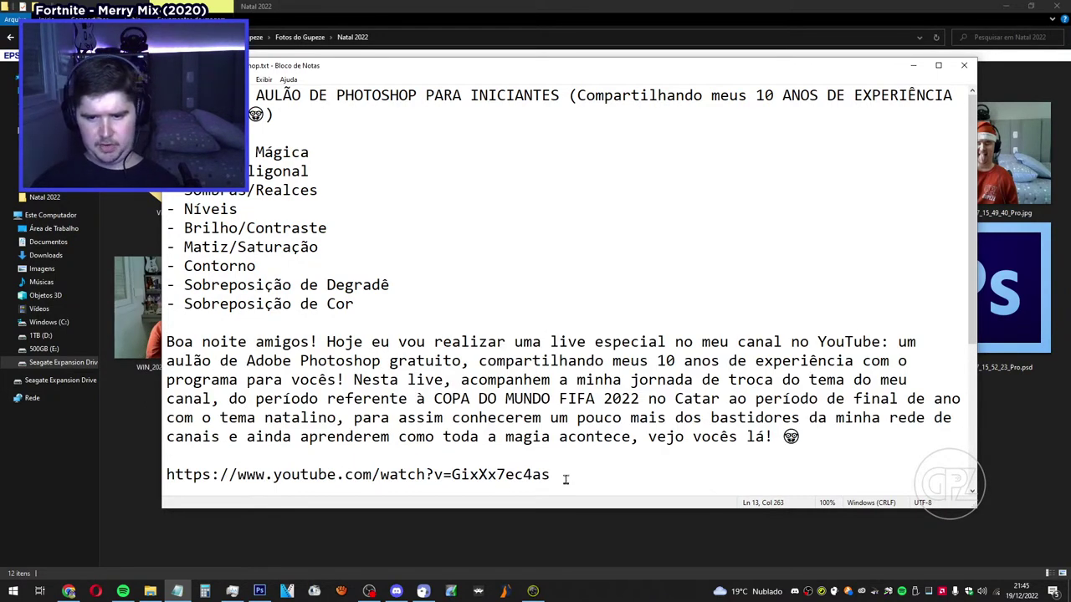
drag(201, 477, 165, 477)
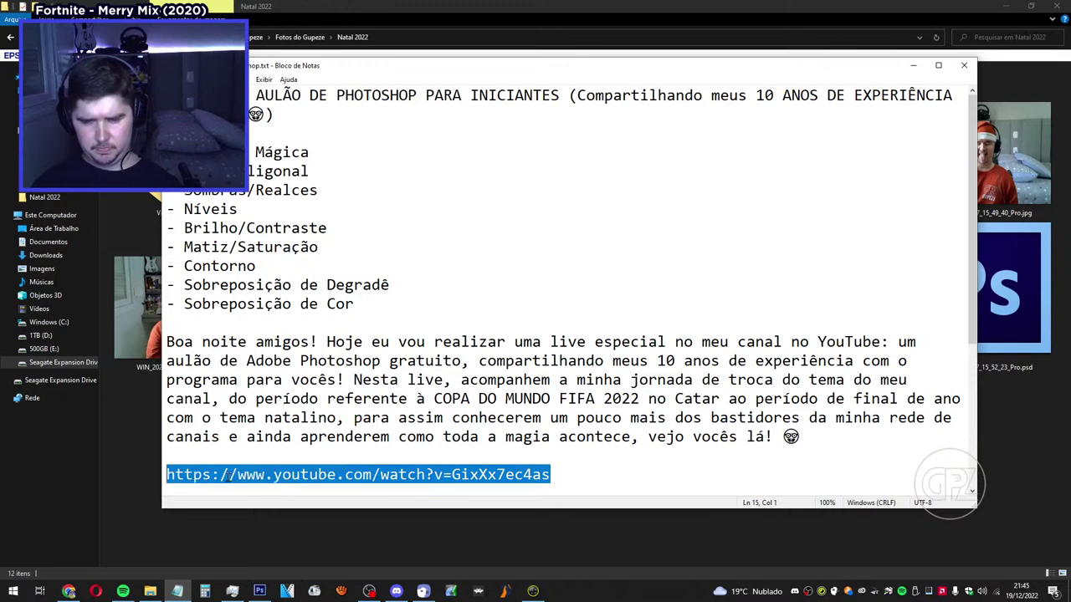
click(617, 480)
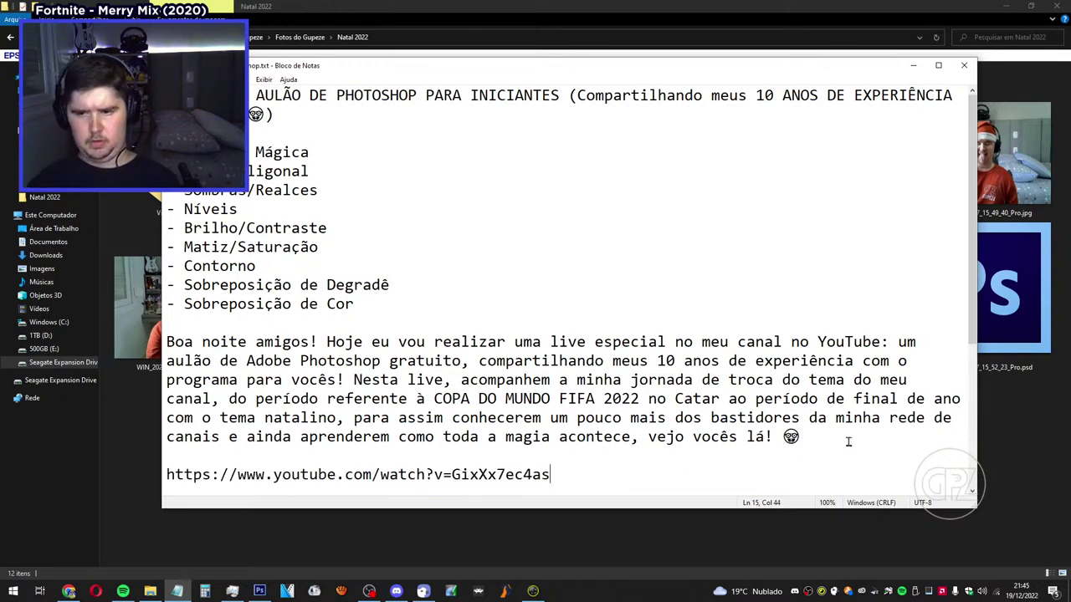
click(913, 66)
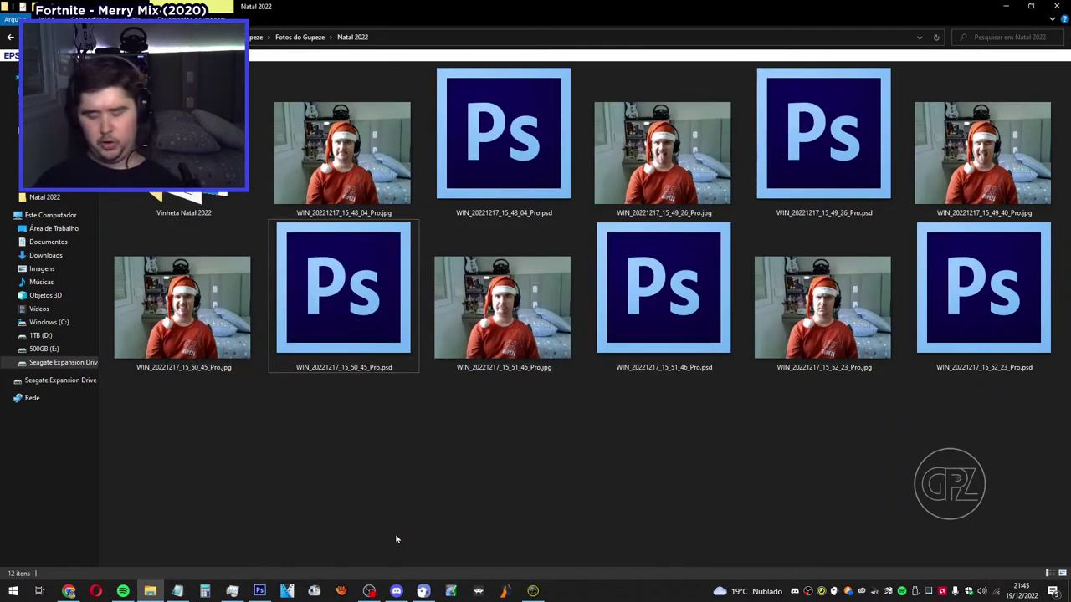
View the live-stream announcement in Discord's #general, then switch to the Photoshop Christmas cutout.
click(397, 591)
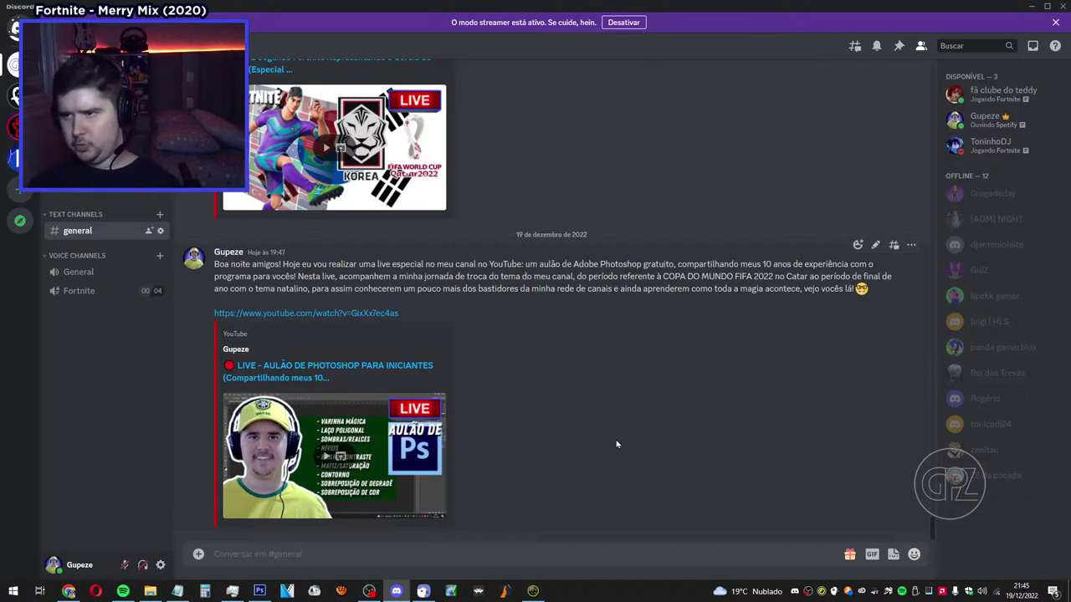
click(257, 591)
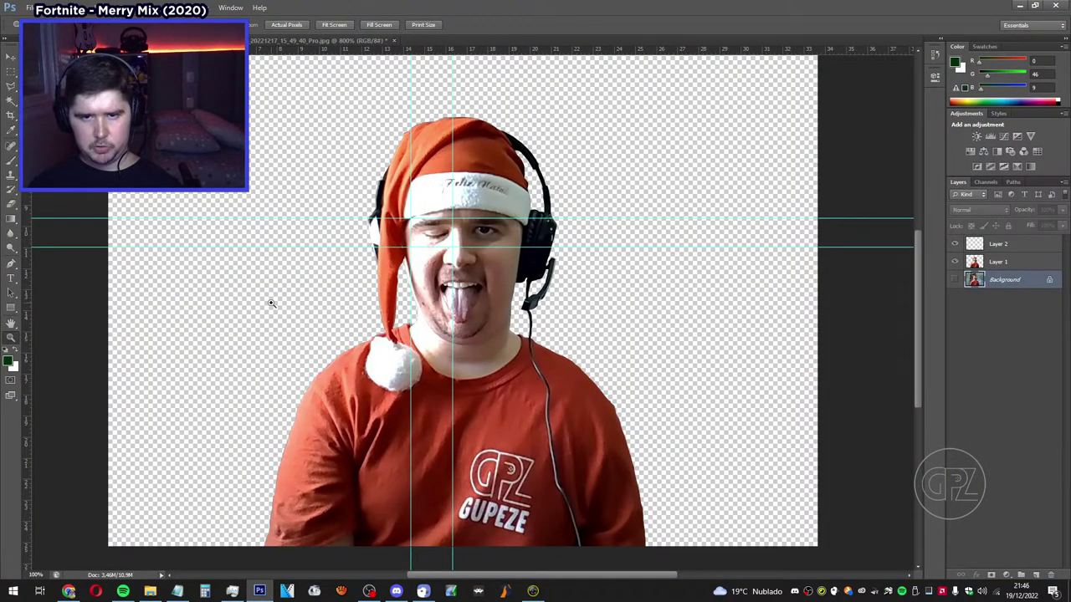
Return to the Natal 2022 photo folder in File Explorer.
click(150, 592)
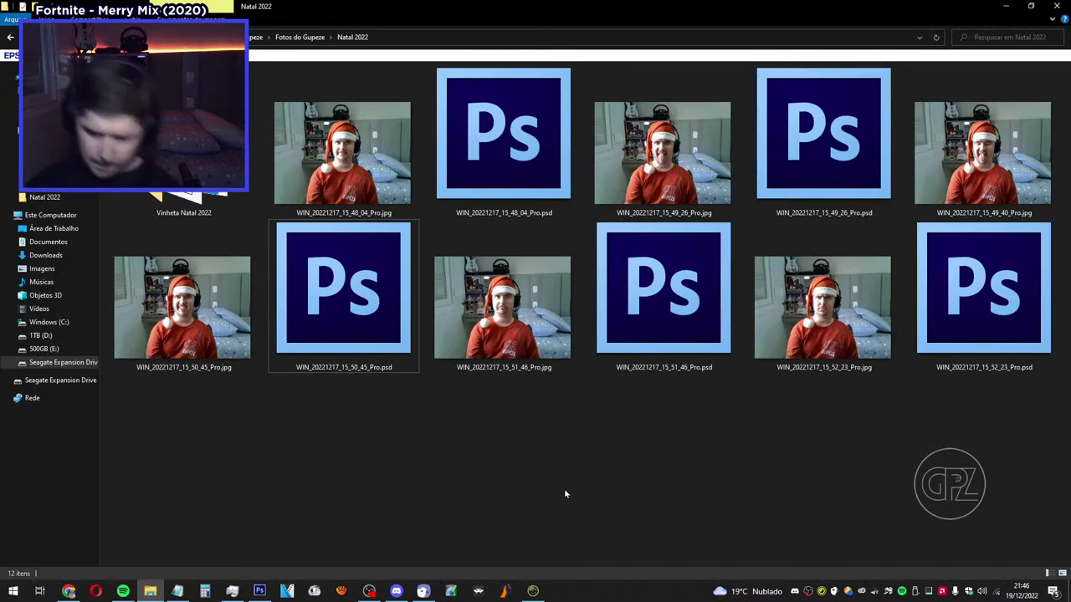
Open the Volume Mixer from the sound icon, close it, and bring Spotify forward.
right_click(982, 591)
click(988, 521)
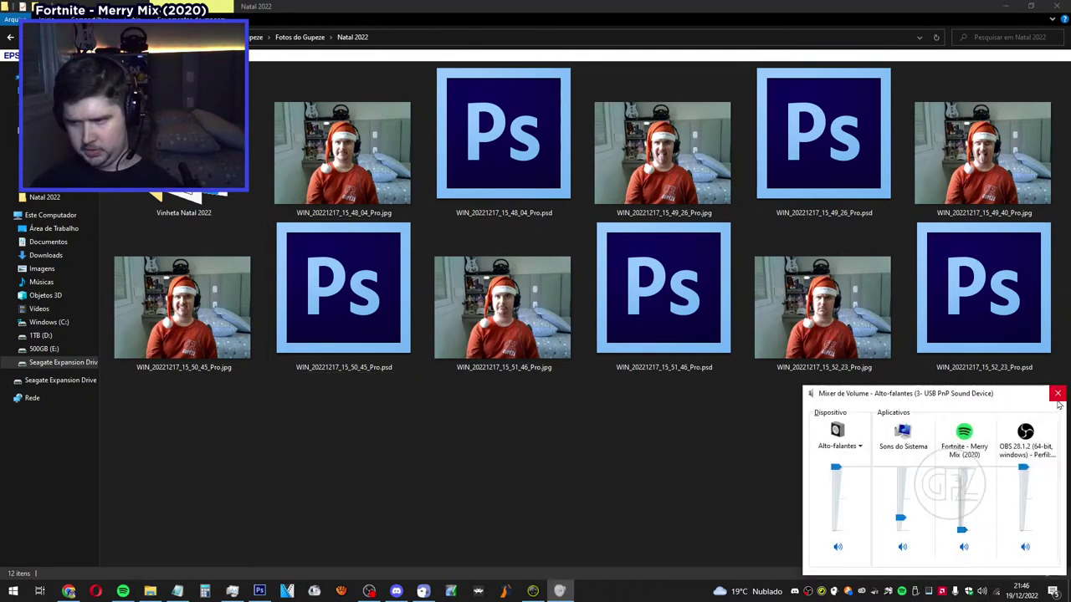
click(1058, 395)
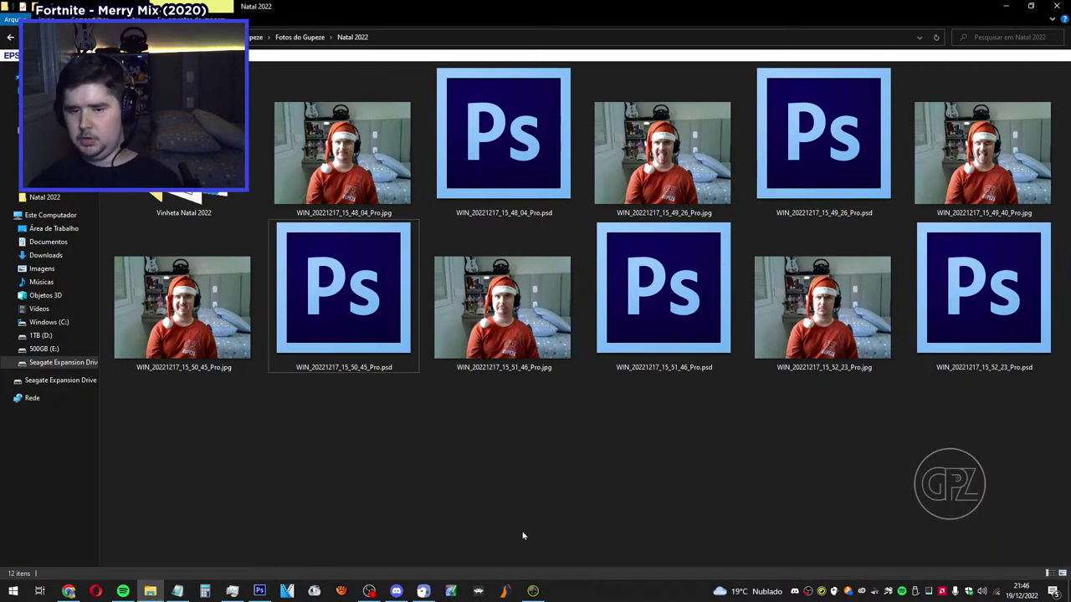
click(127, 585)
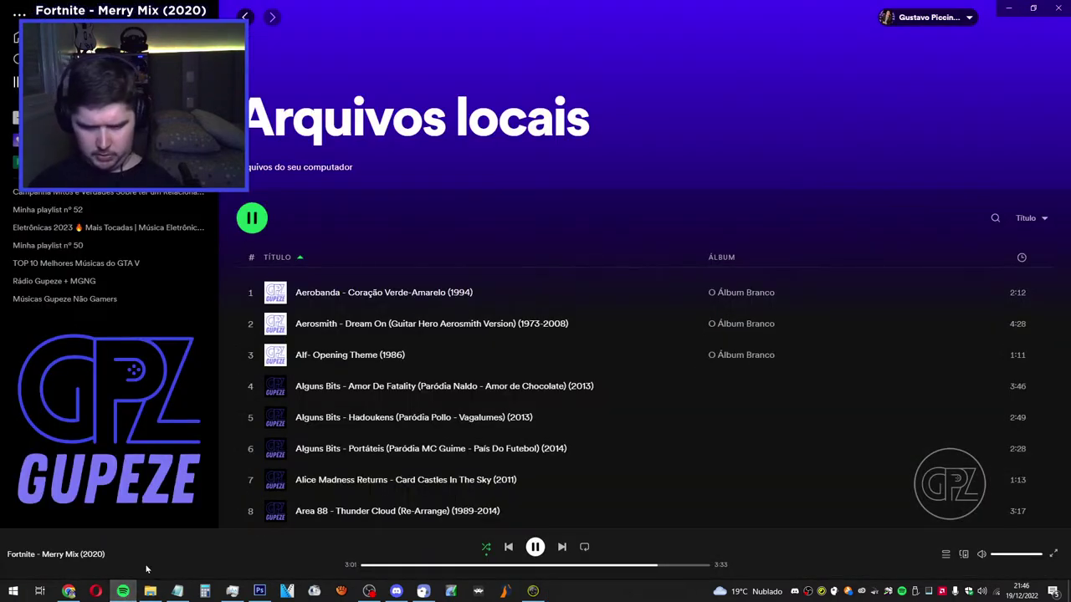
Glance at the Natal 2022 folder, return to Arquivos locais, and pause Fortnite - Merry Mix (2020).
click(150, 591)
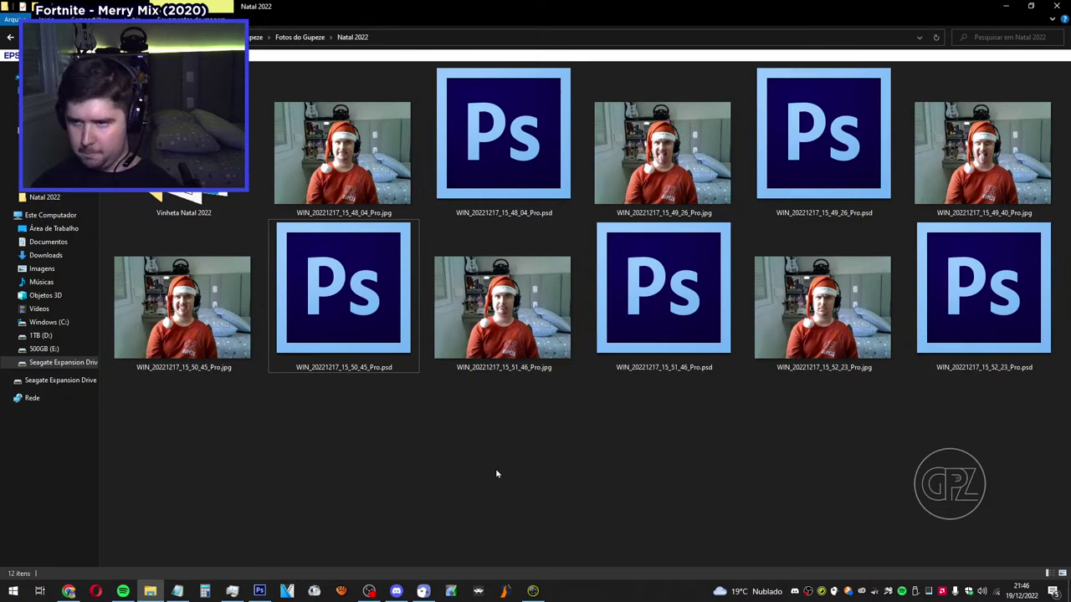
click(123, 590)
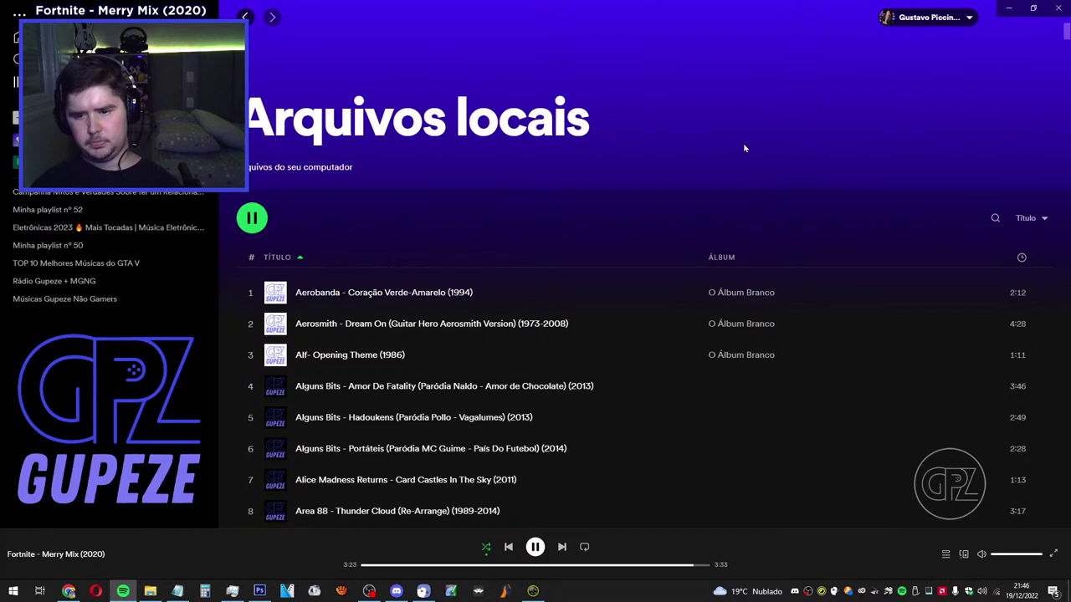
click(535, 547)
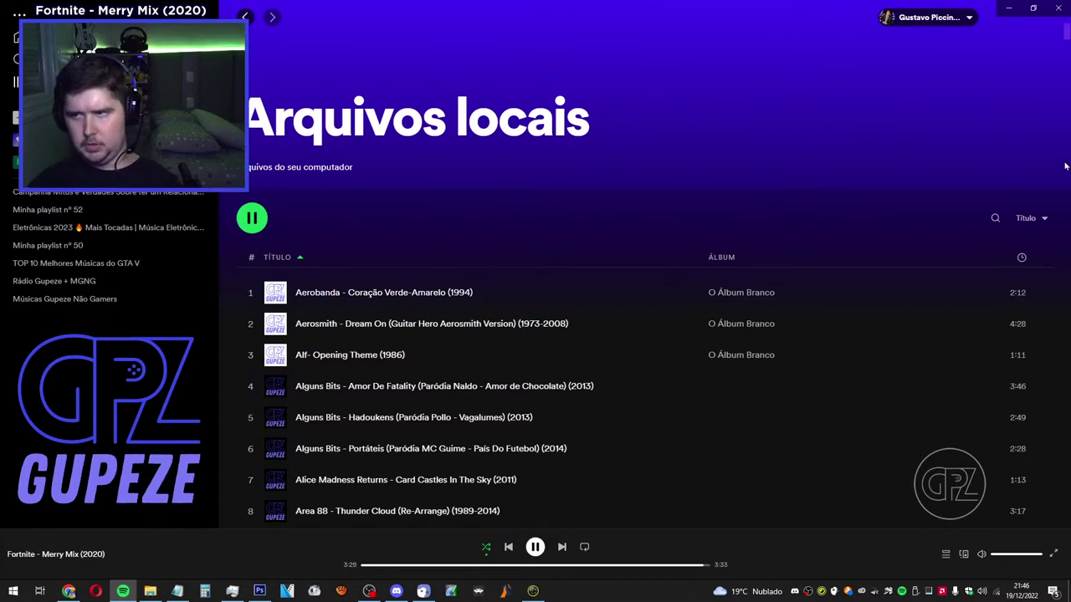
Scroll through the entire Arquivos locais list and back to the top.
scroll(1069, 103, down, 4)
drag(1069, 103, 1067, 527)
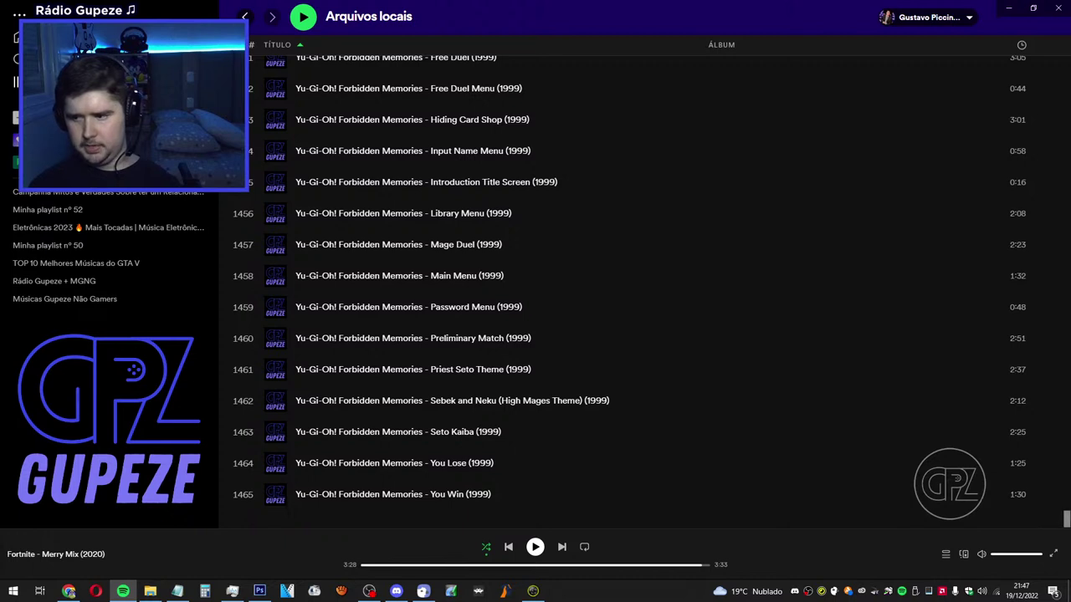
drag(1065, 518, 1066, 382)
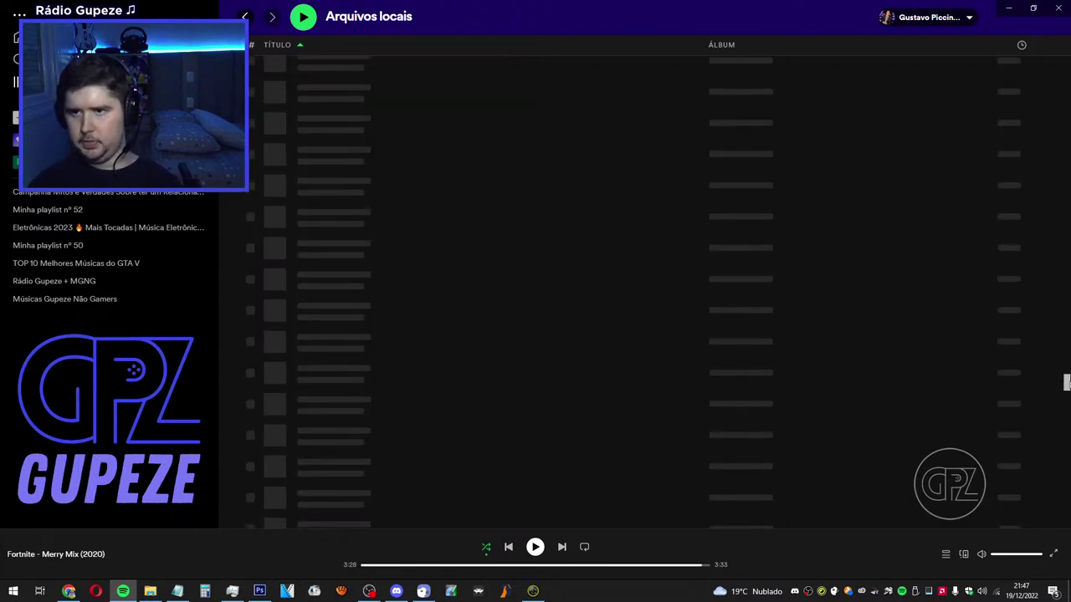
drag(1069, 287, 1066, 78)
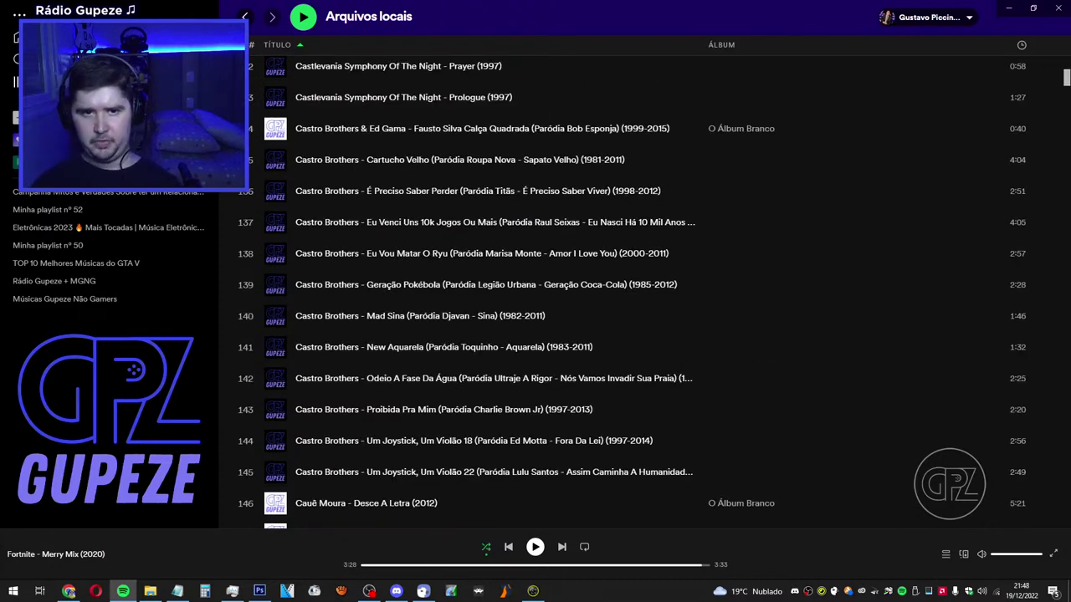
drag(1066, 78, 1067, 31)
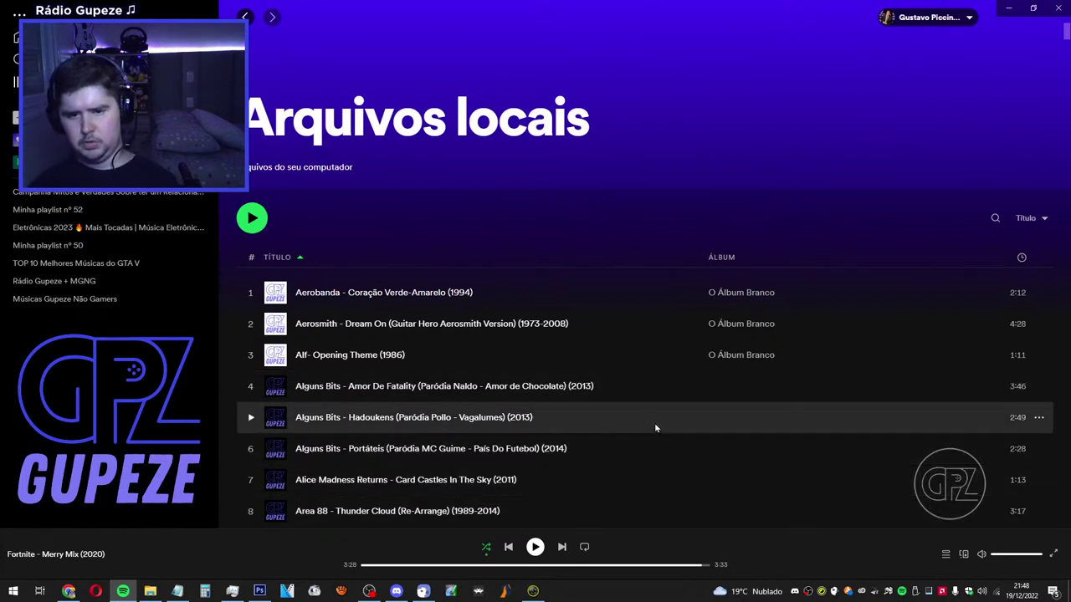
Select the Amor De Fatality track in row 4, after trying Hadoukens.
click(597, 416)
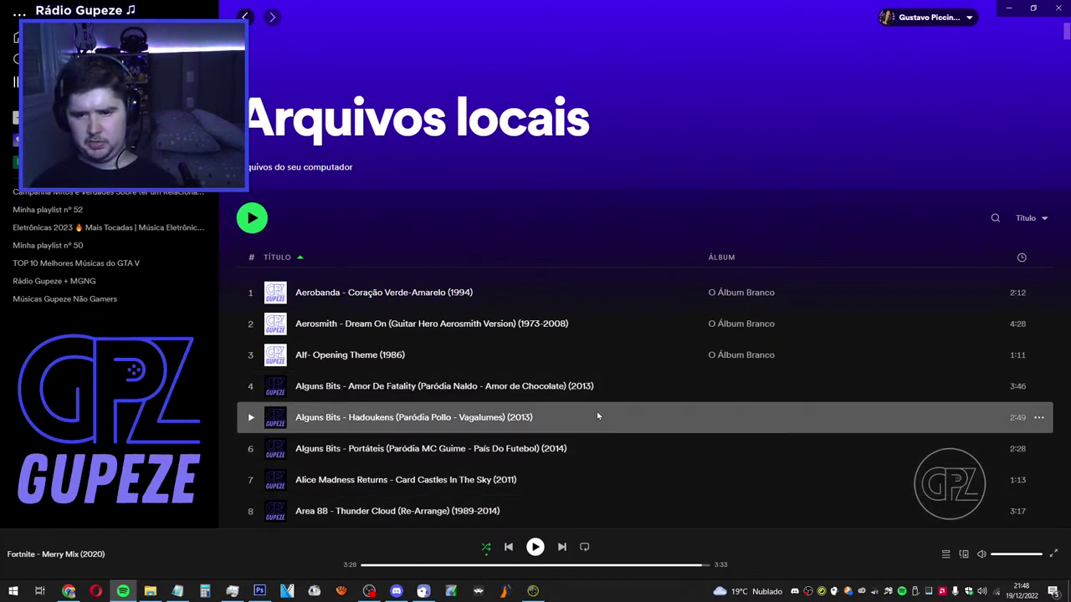
click(614, 391)
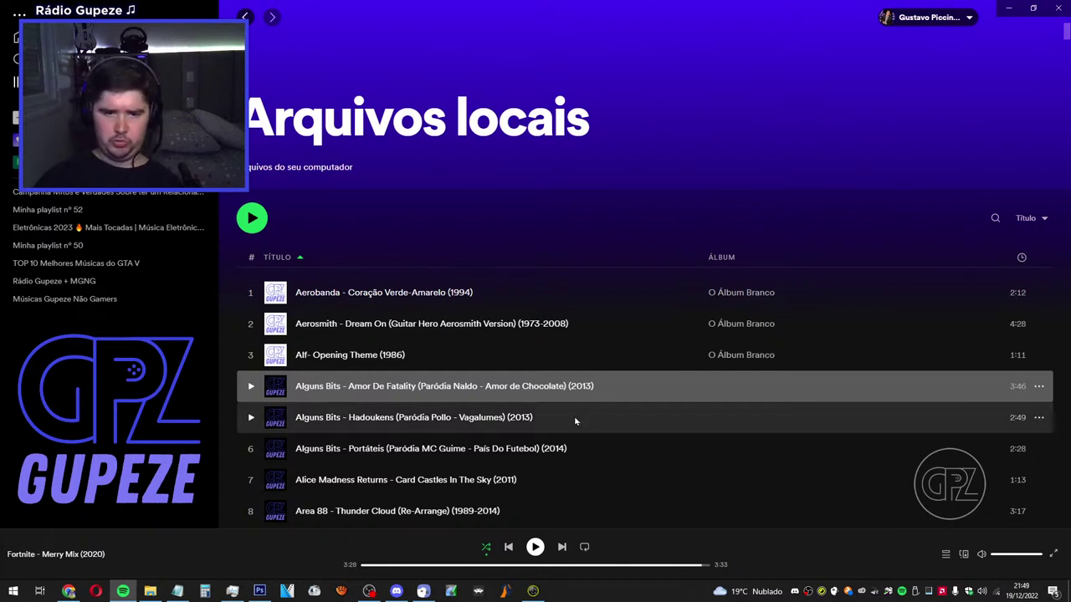
click(626, 412)
click(636, 394)
click(596, 422)
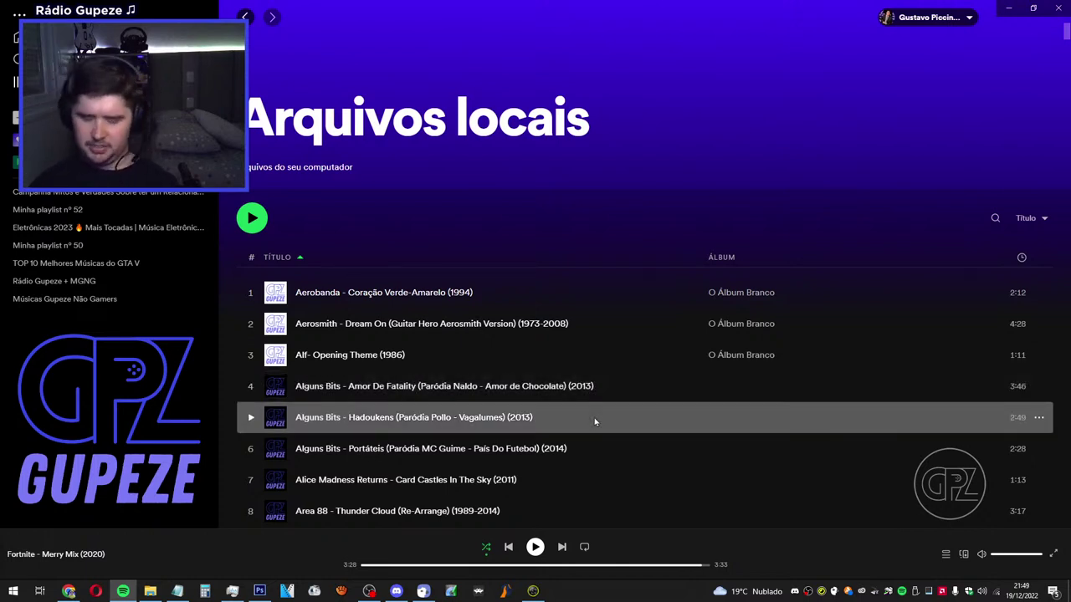
click(645, 389)
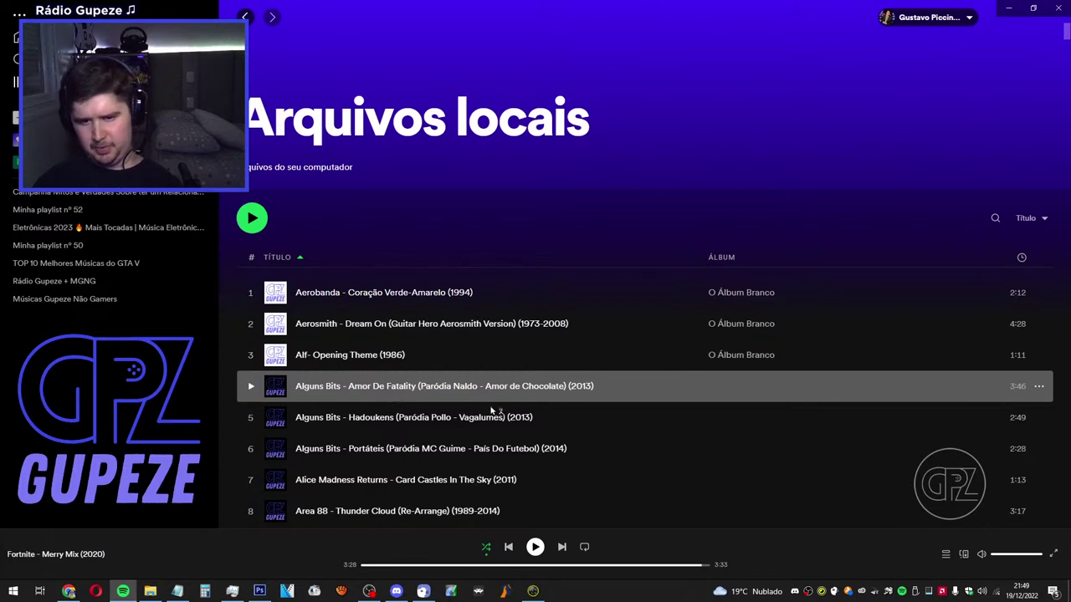
Scroll down through the Arquivos locais track list.
scroll(654, 413, down, 2)
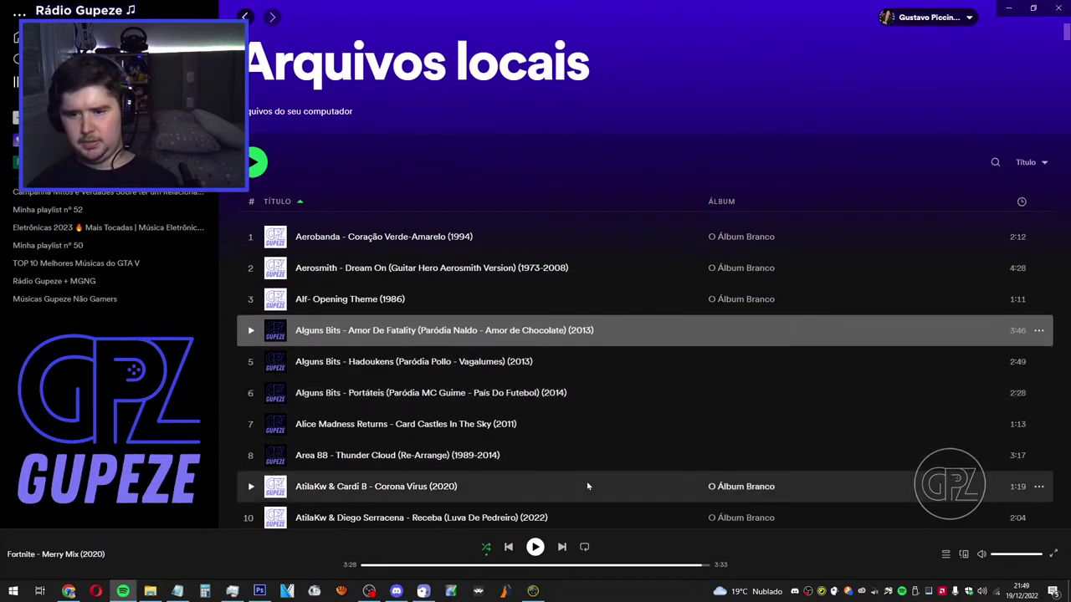
scroll(593, 488, down, 10)
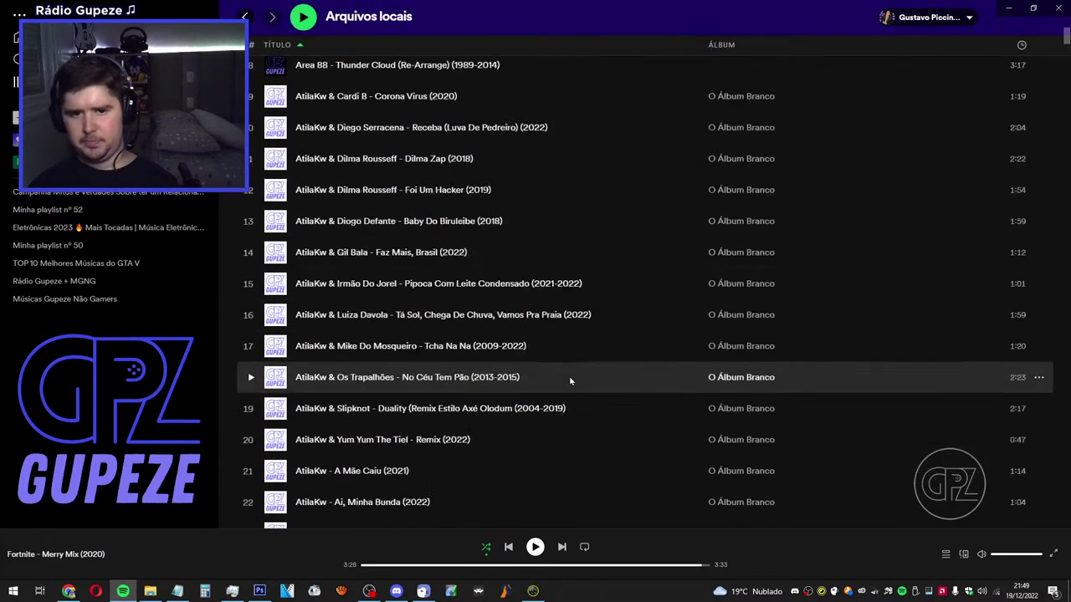
scroll(569, 381, down, 5)
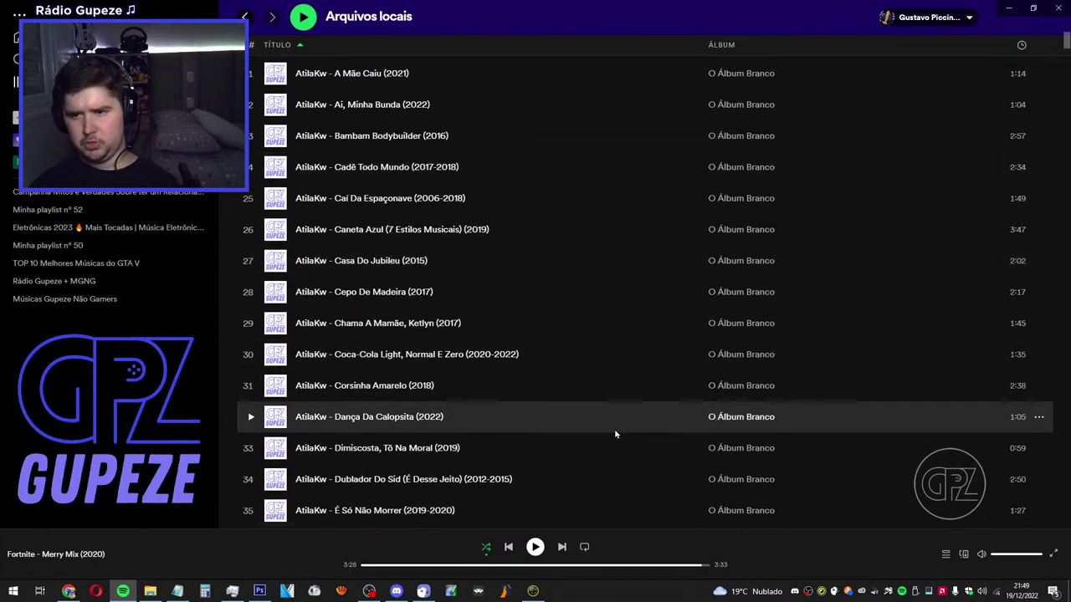
scroll(616, 432, down, 4)
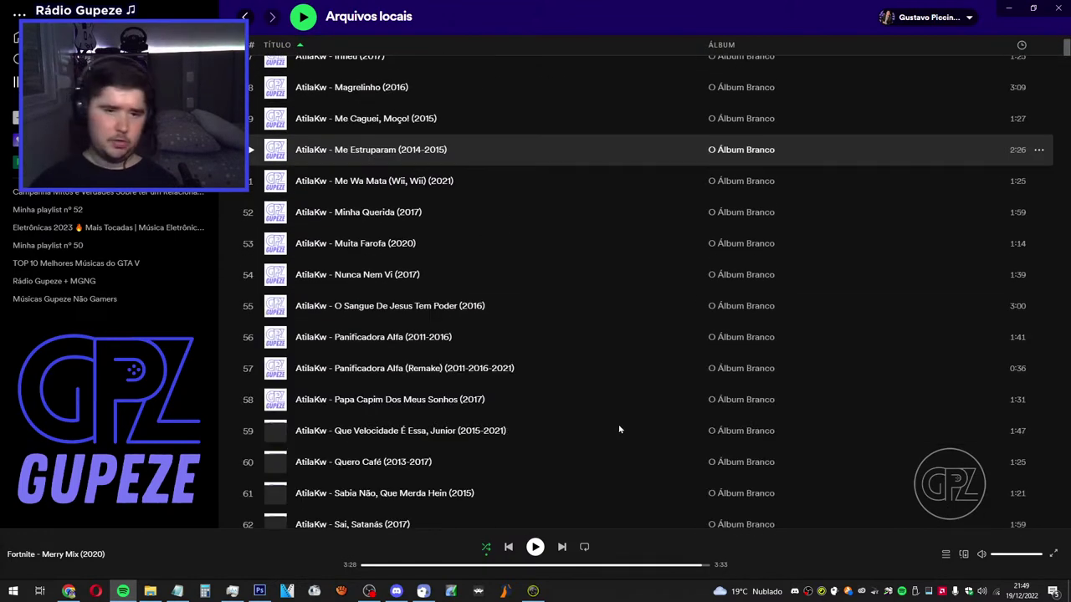
scroll(619, 429, down, 3)
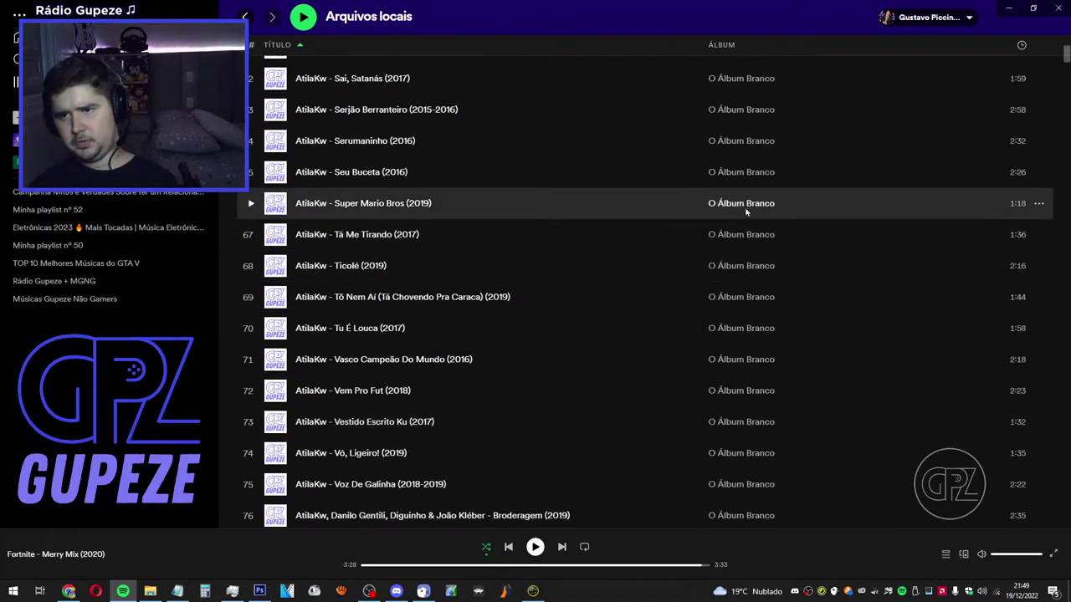
scroll(616, 236, down, 1)
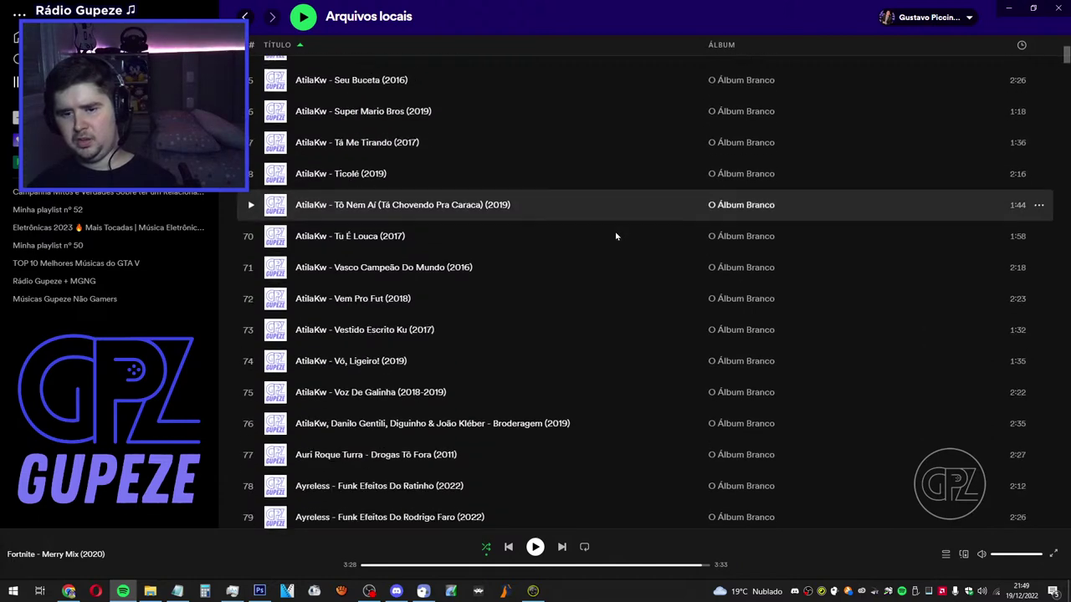
scroll(616, 236, down, 1)
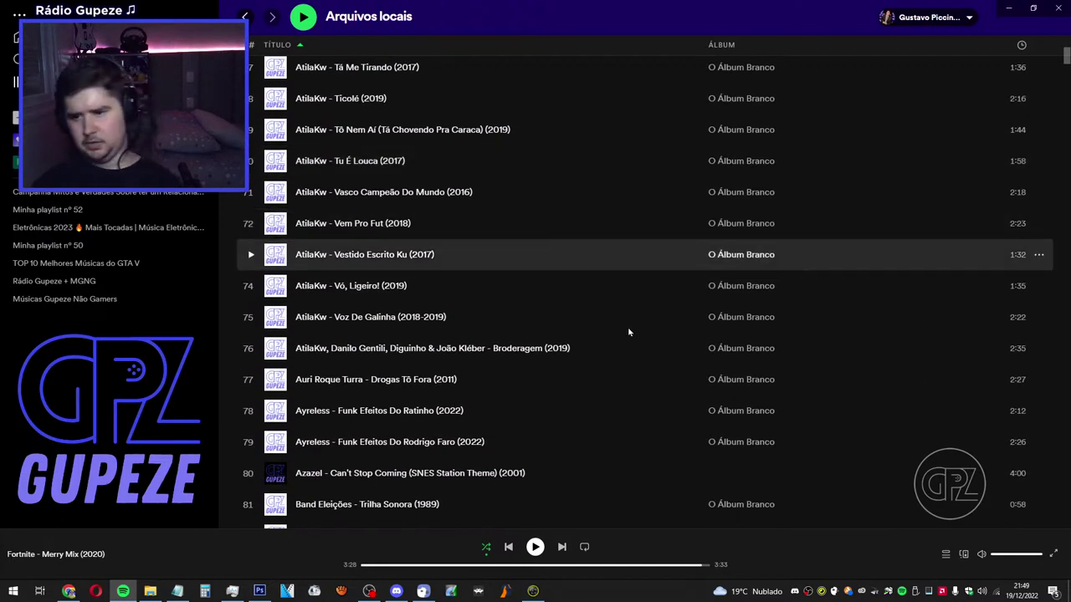
scroll(627, 327, down, 2)
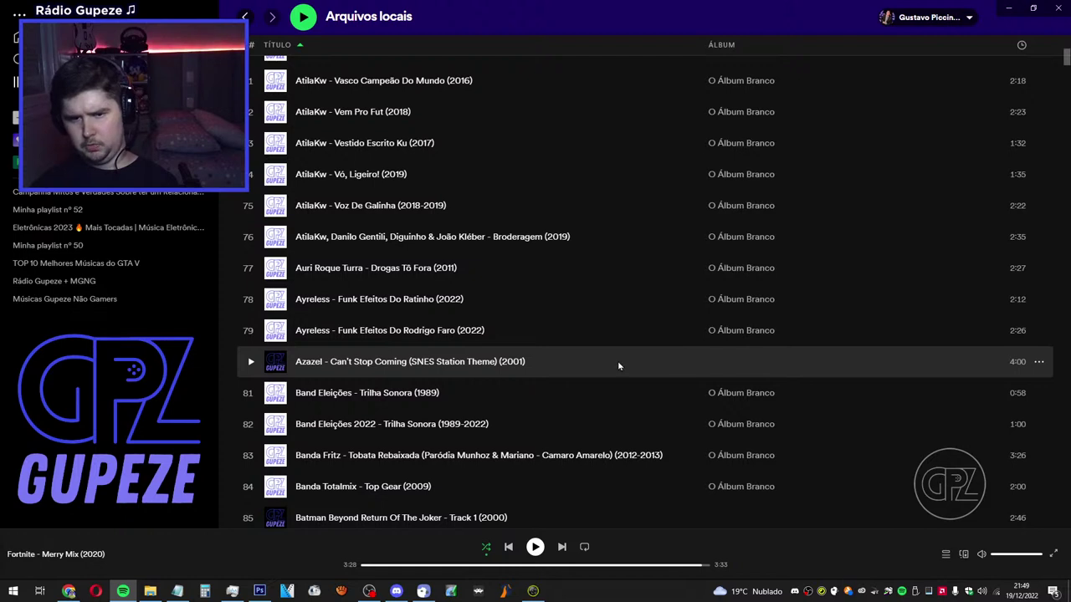
scroll(628, 351, down, 1)
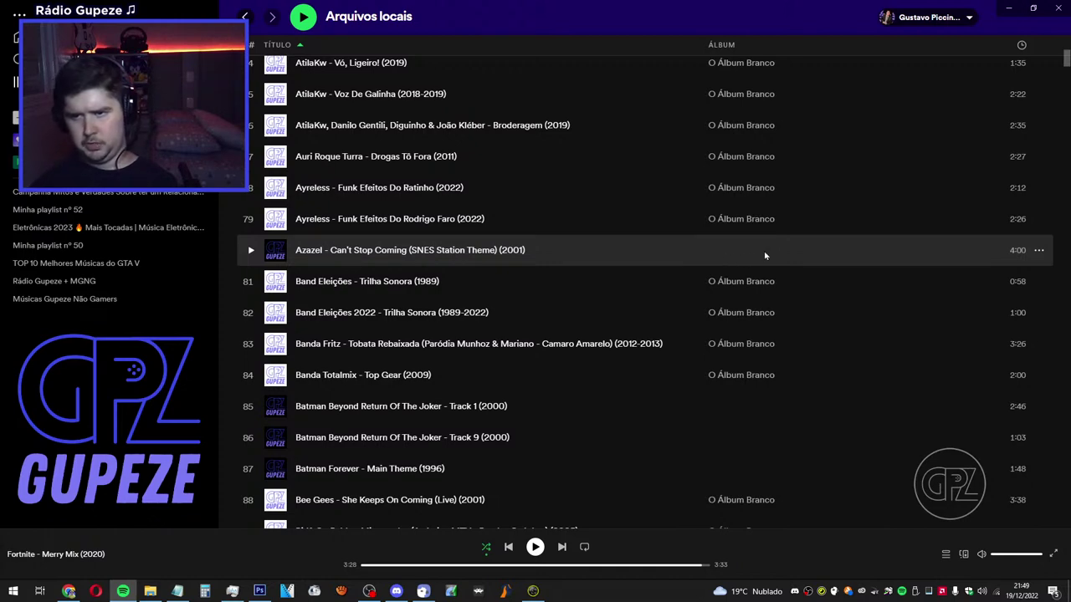
scroll(782, 235, up, 2)
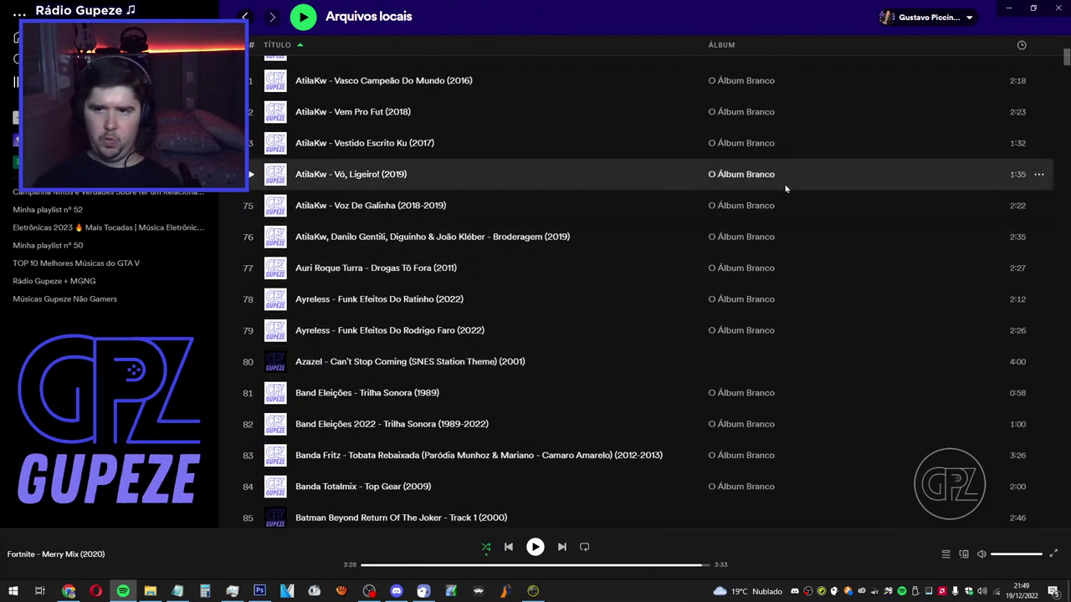
scroll(792, 203, up, 2)
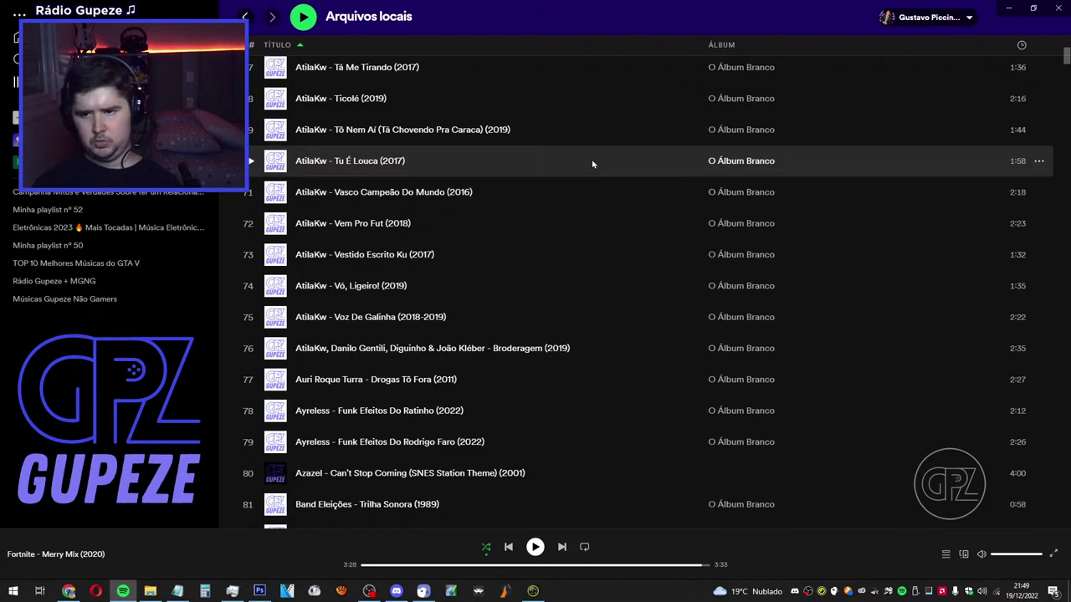
scroll(592, 163, down, 1)
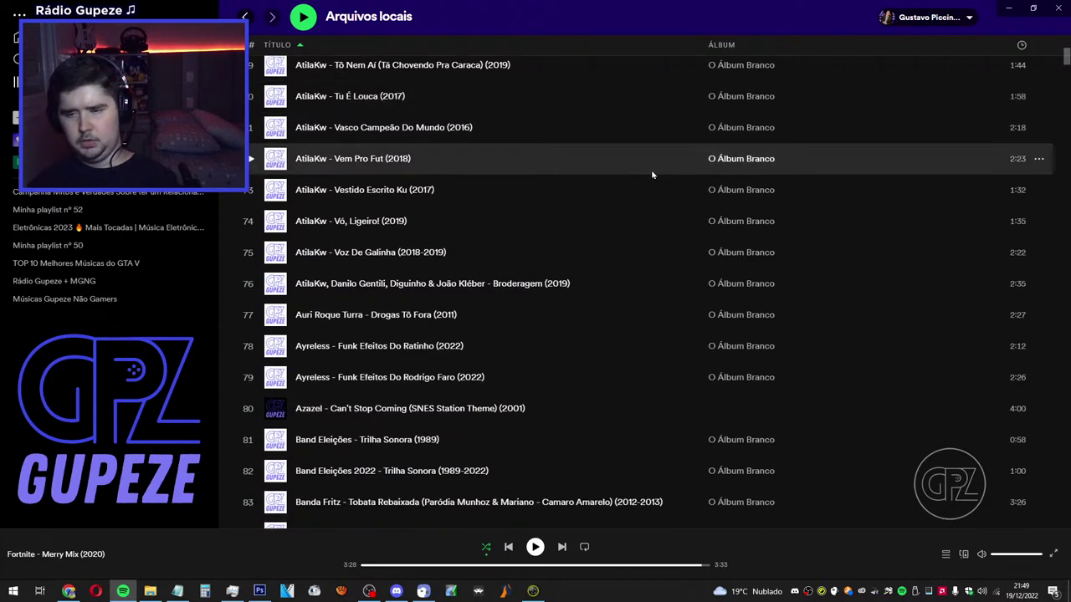
scroll(516, 235, down, 3)
Select the Band Eleições, Ayreless and Azazel - Can't Stop Coming tracks in turn.
click(468, 276)
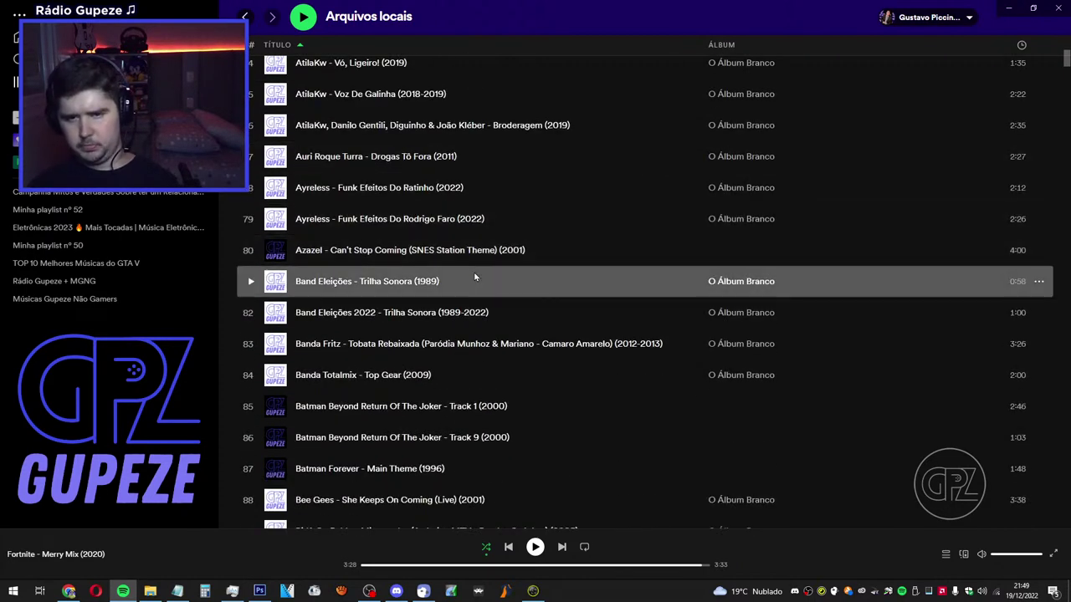
click(567, 242)
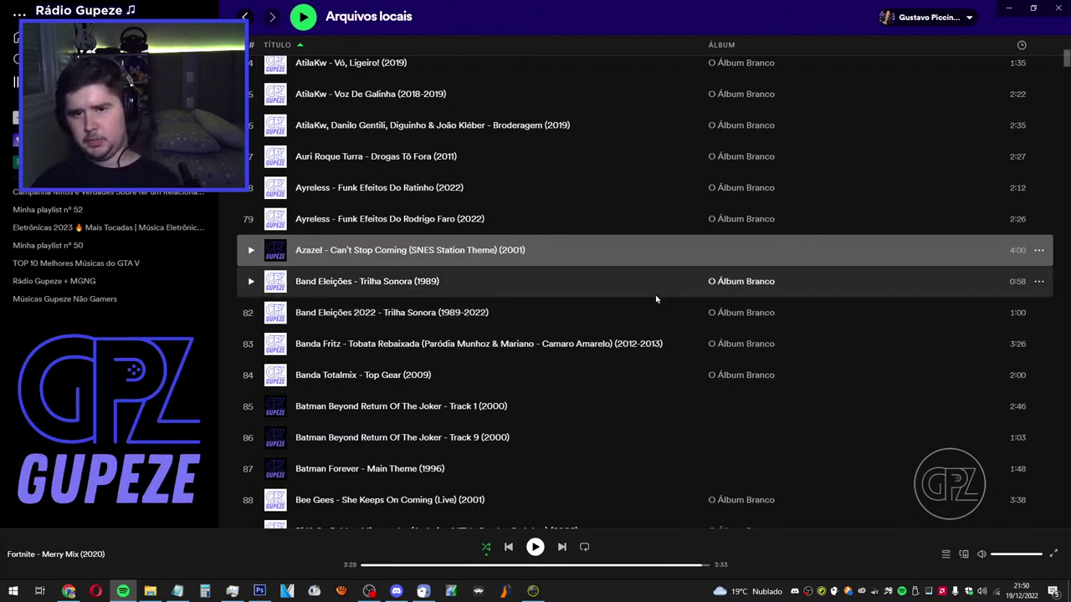
click(668, 231)
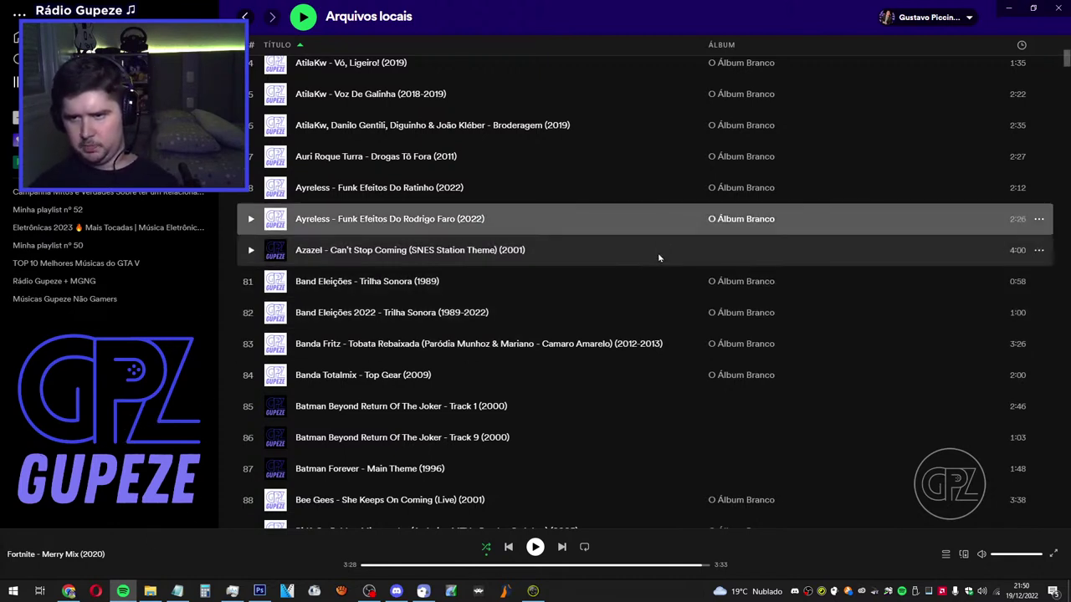
click(658, 253)
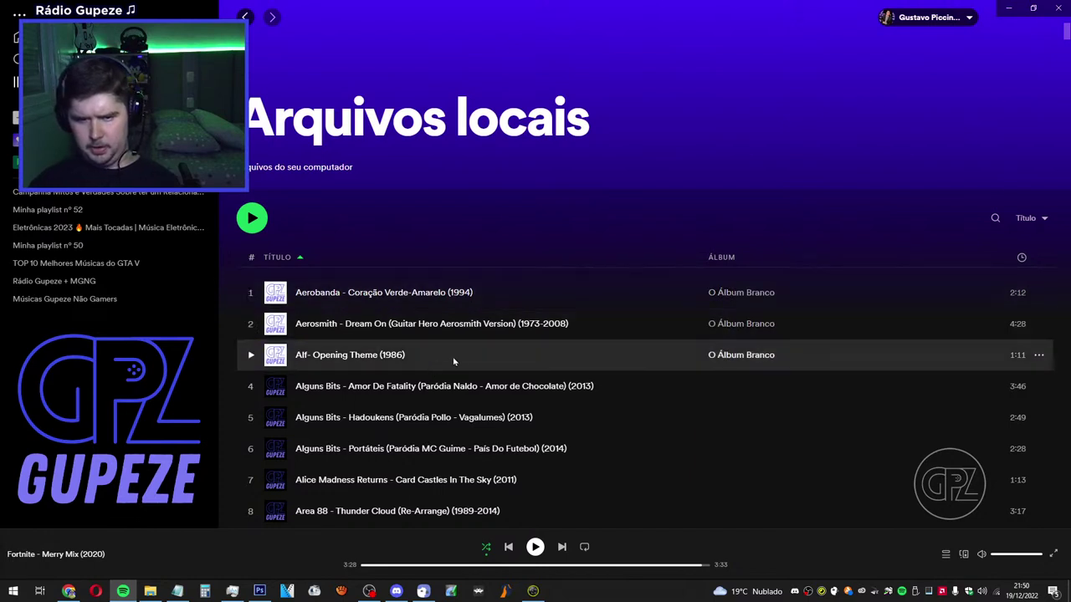
click(617, 325)
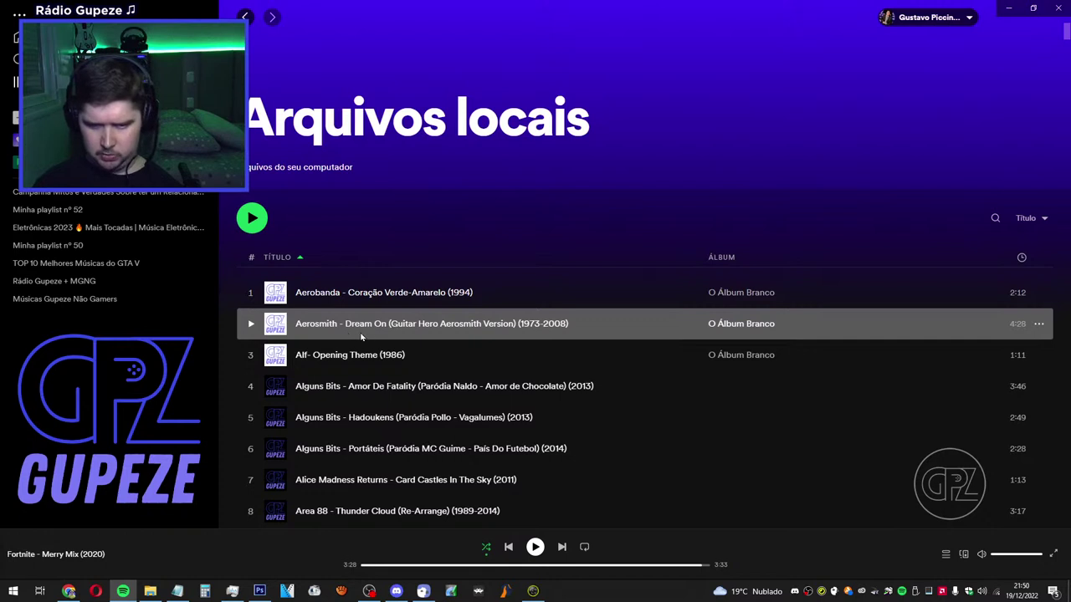
click(560, 358)
click(610, 337)
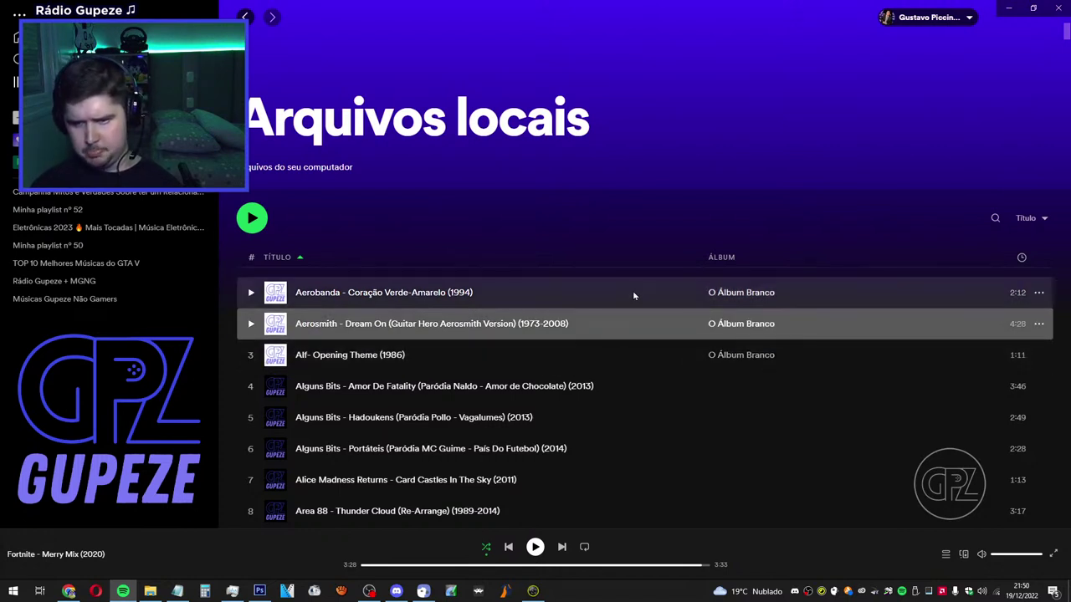
click(633, 292)
click(586, 323)
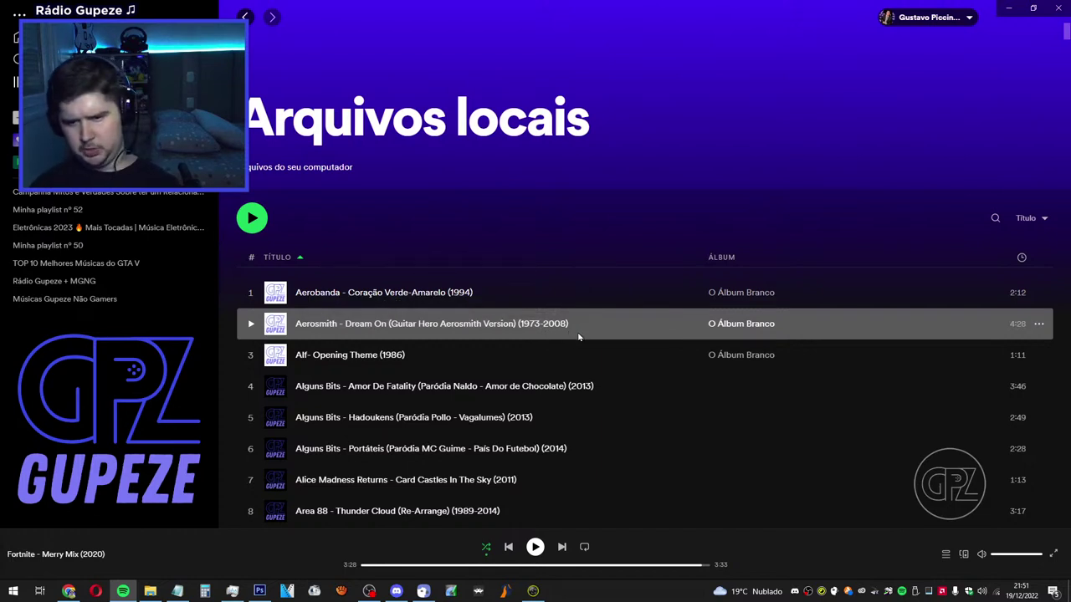
scroll(603, 382, down, 3)
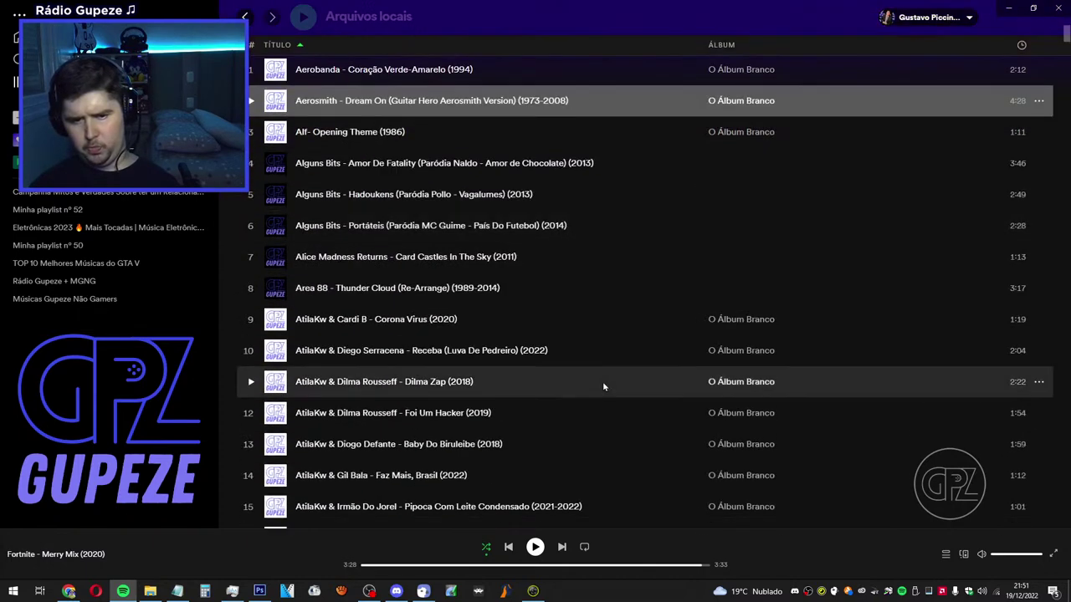
scroll(604, 386, down, 2)
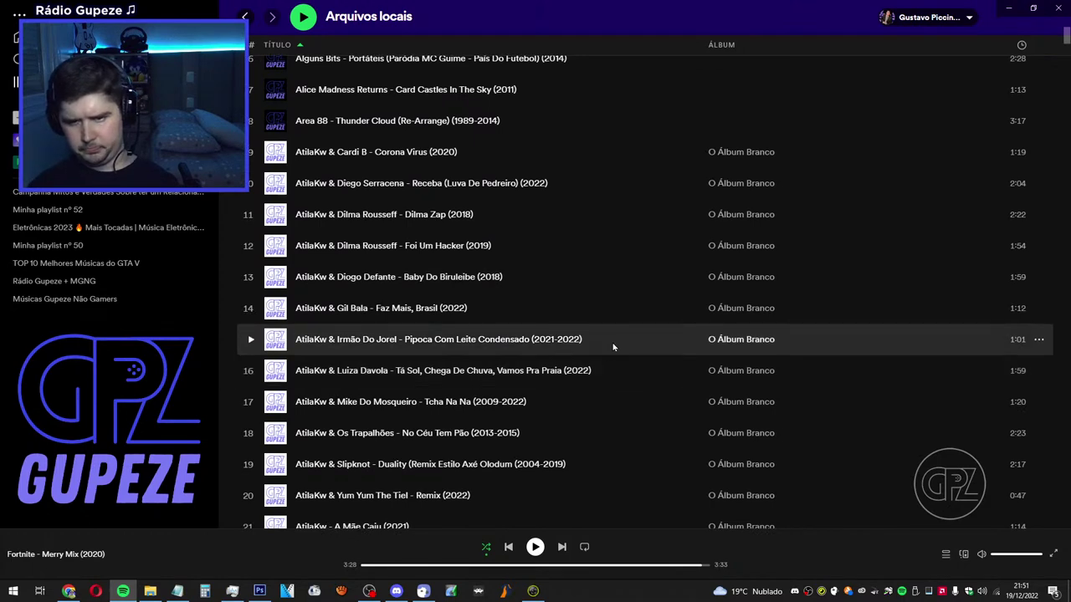
scroll(612, 346, down, 1)
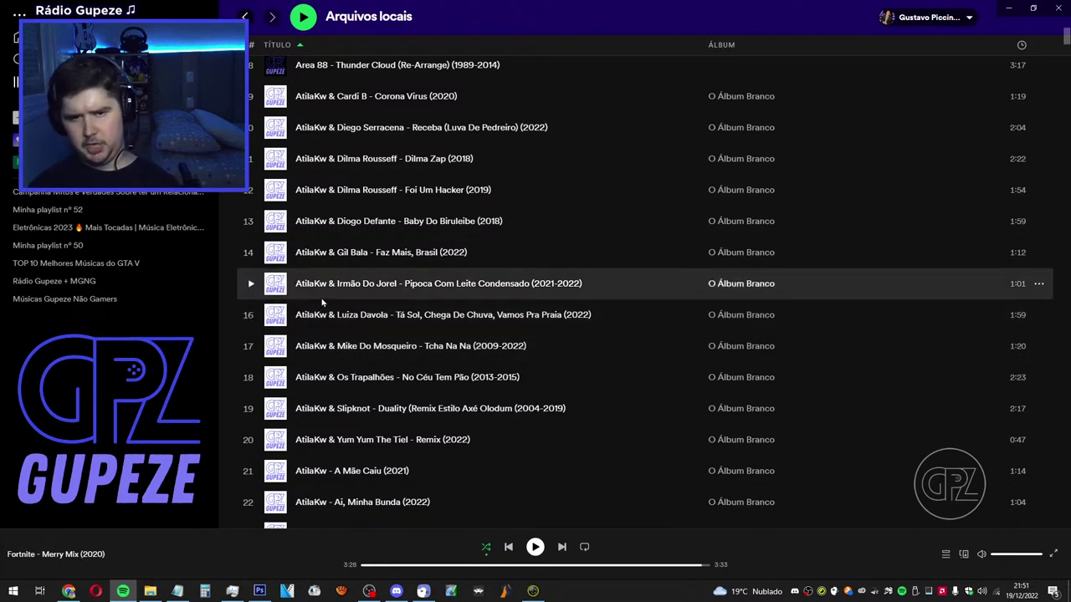
click(608, 293)
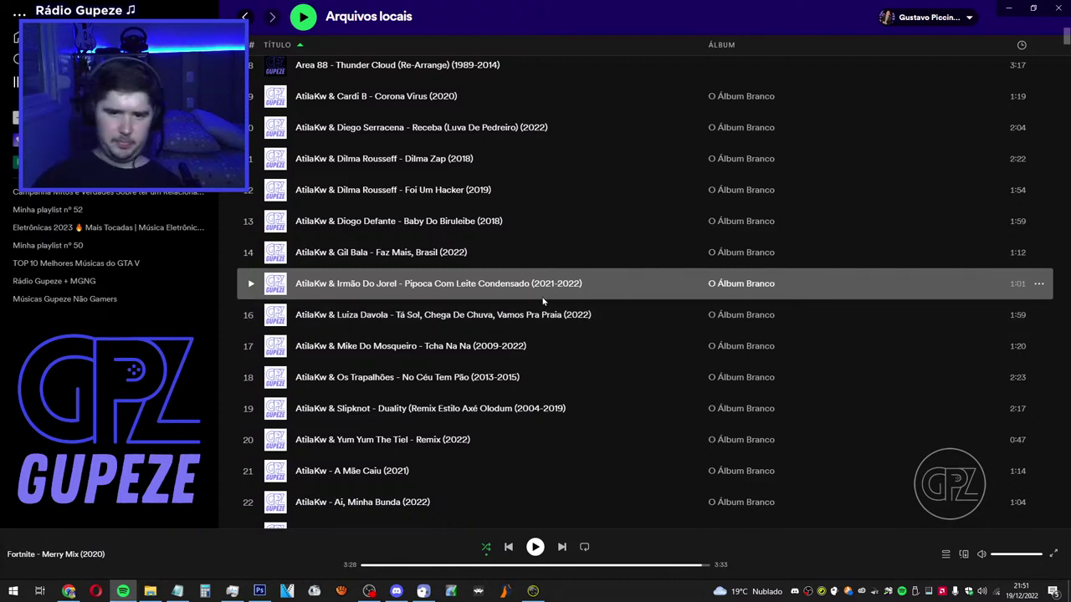
click(644, 325)
click(598, 348)
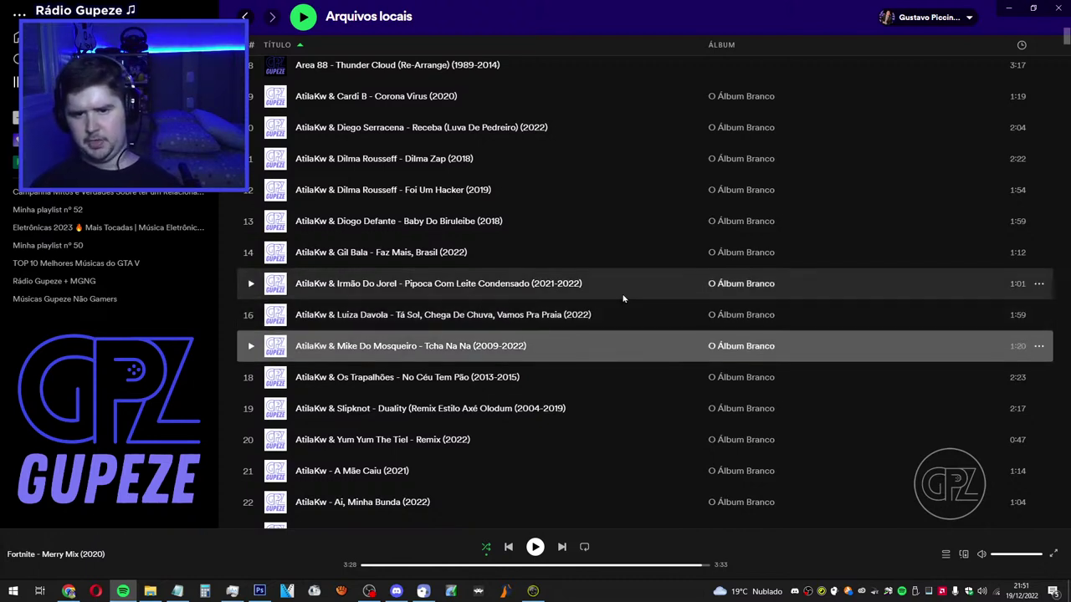
click(622, 298)
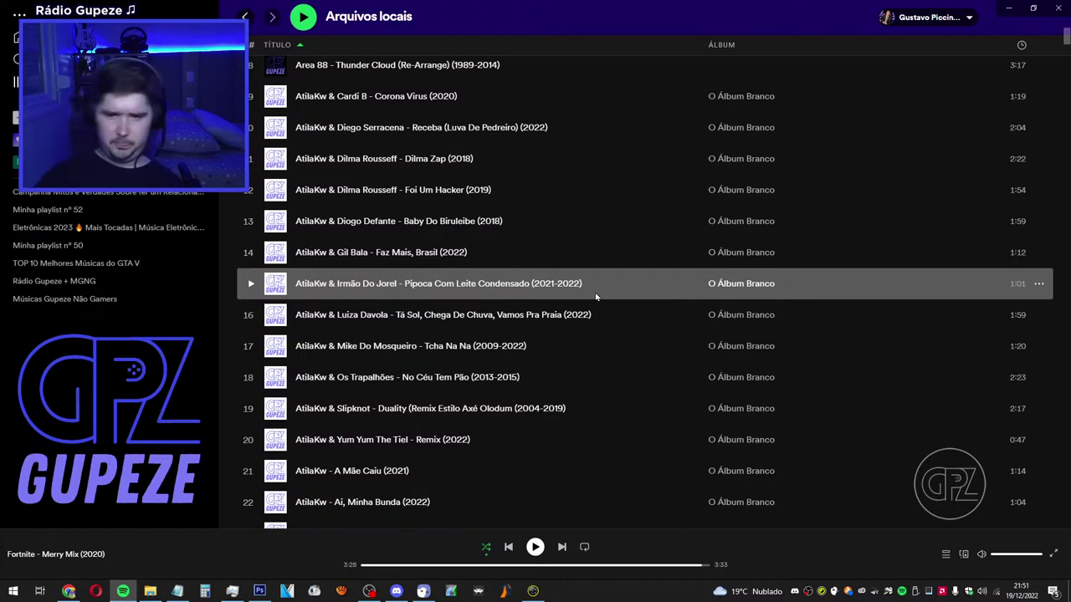
scroll(610, 294, up, 1)
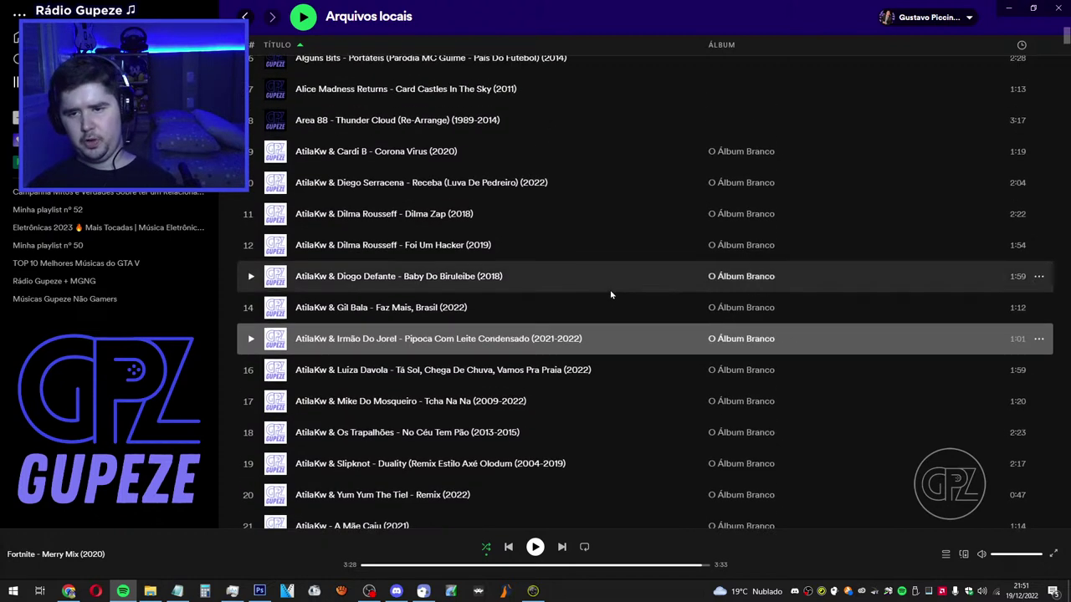
scroll(610, 294, down, 1)
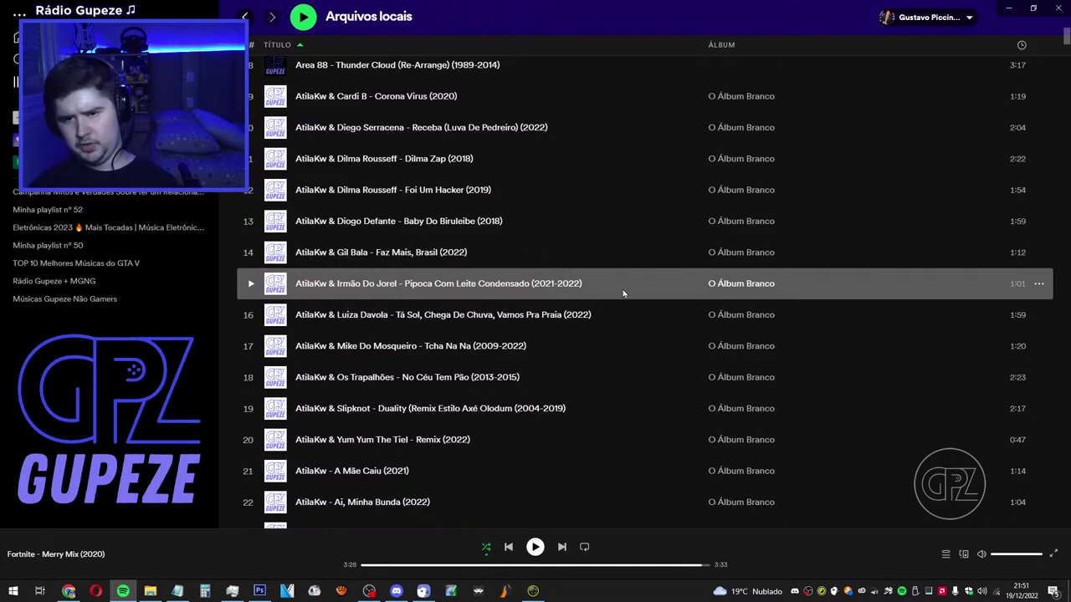
scroll(623, 293, down, 1)
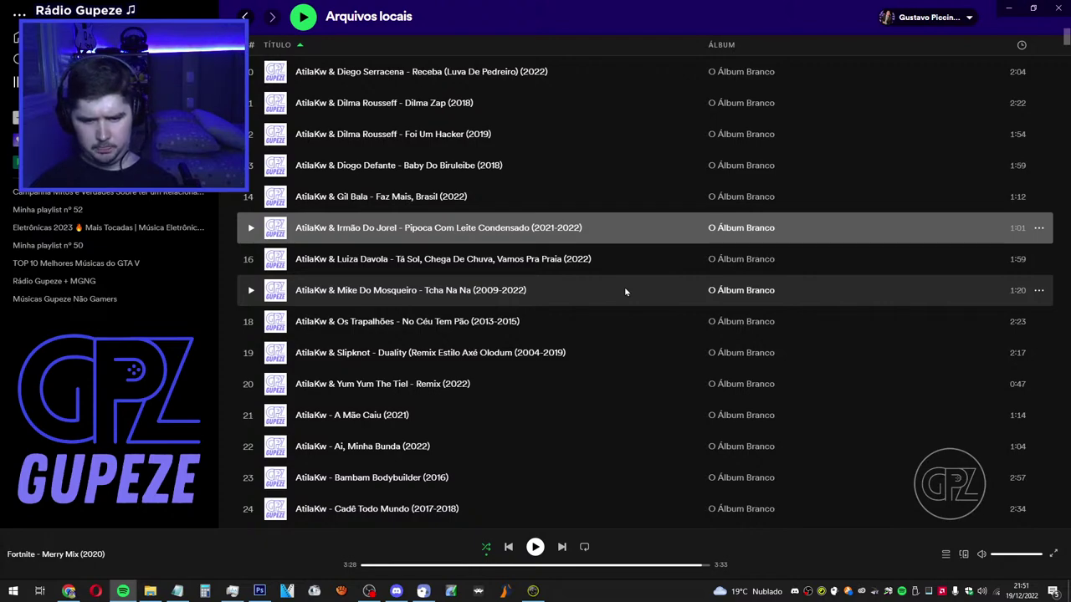
scroll(625, 291, down, 8)
scroll(625, 291, down, 20)
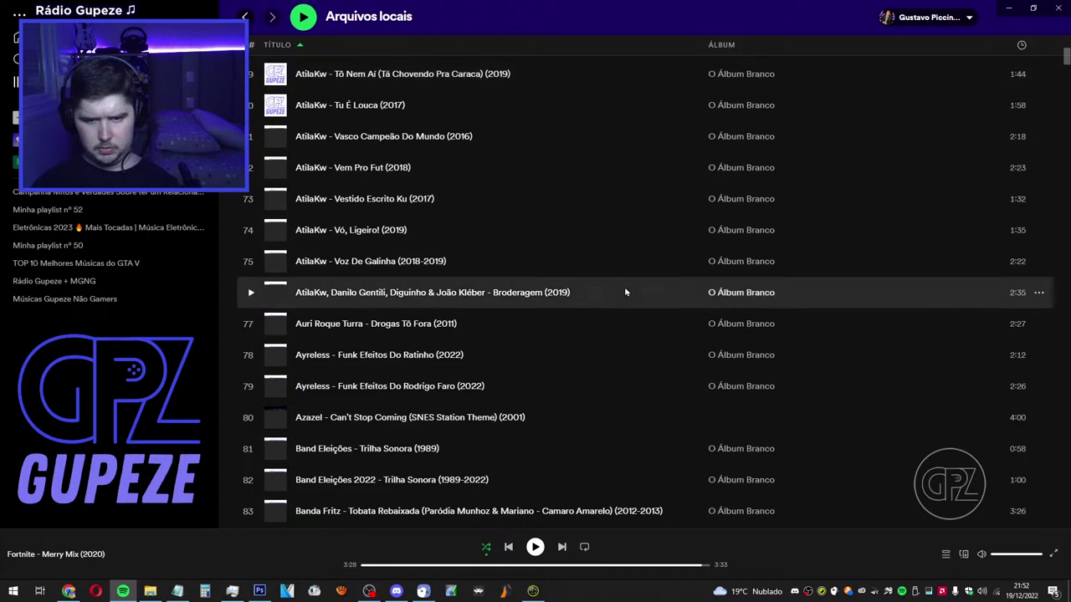
scroll(624, 286, down, 6)
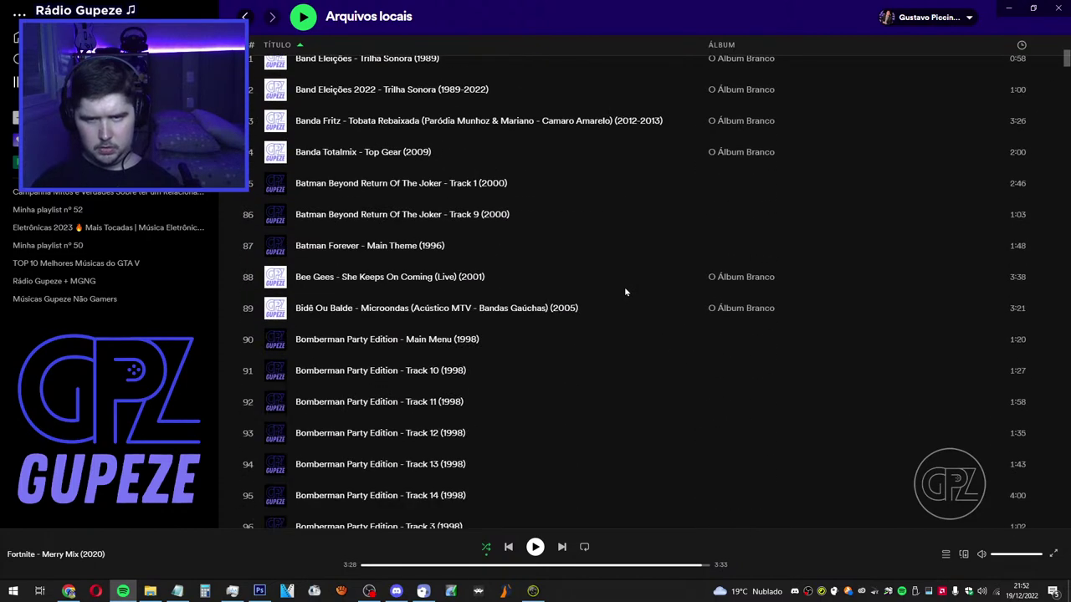
scroll(624, 286, up, 1)
scroll(624, 286, down, 2)
scroll(624, 286, up, 1)
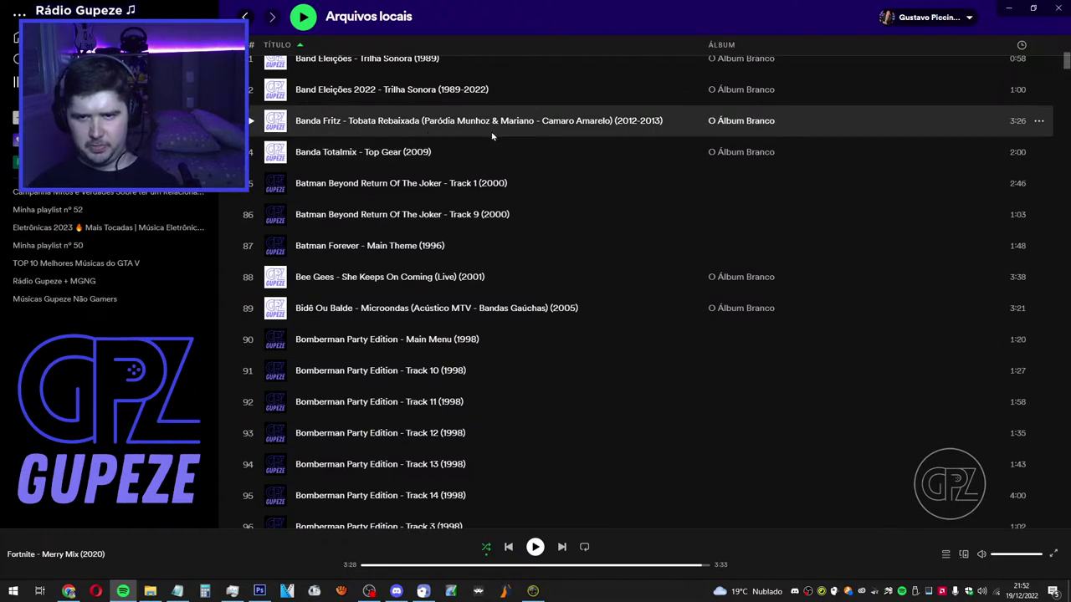
click(629, 132)
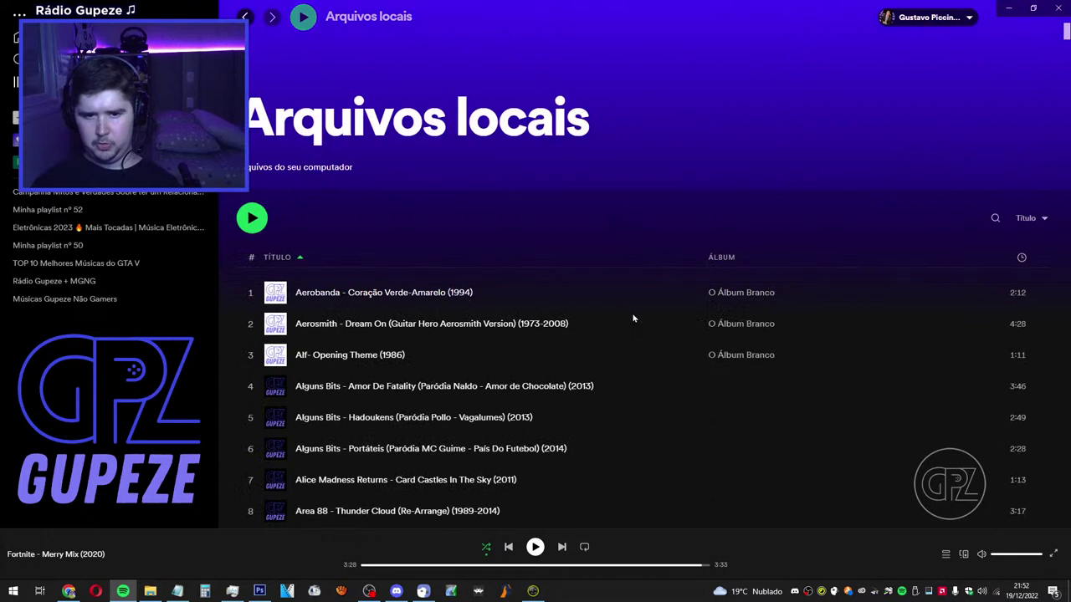
click(620, 385)
click(574, 417)
click(585, 391)
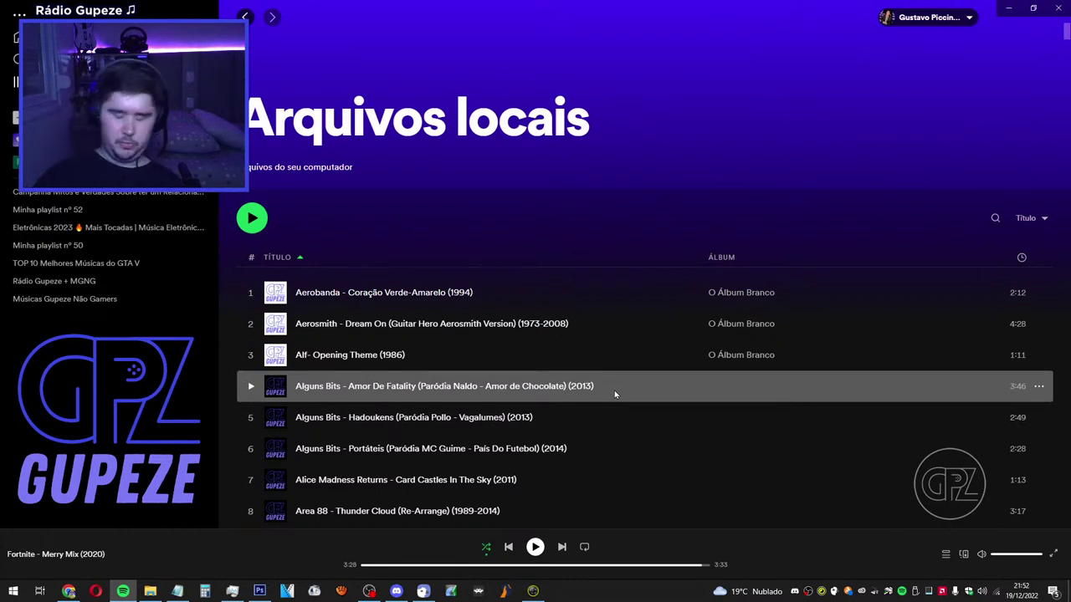
click(574, 417)
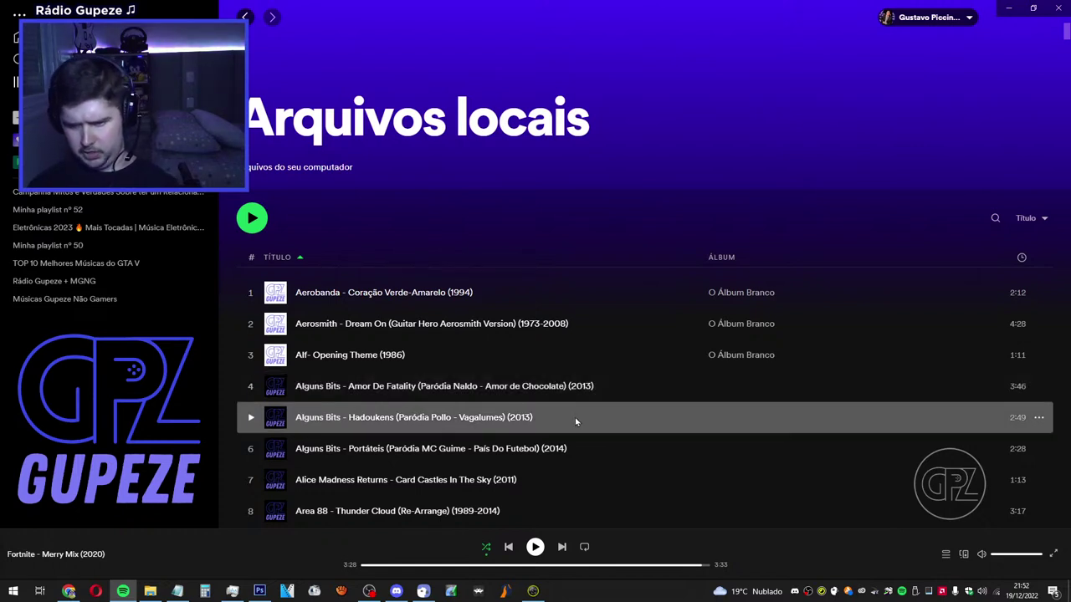
click(631, 396)
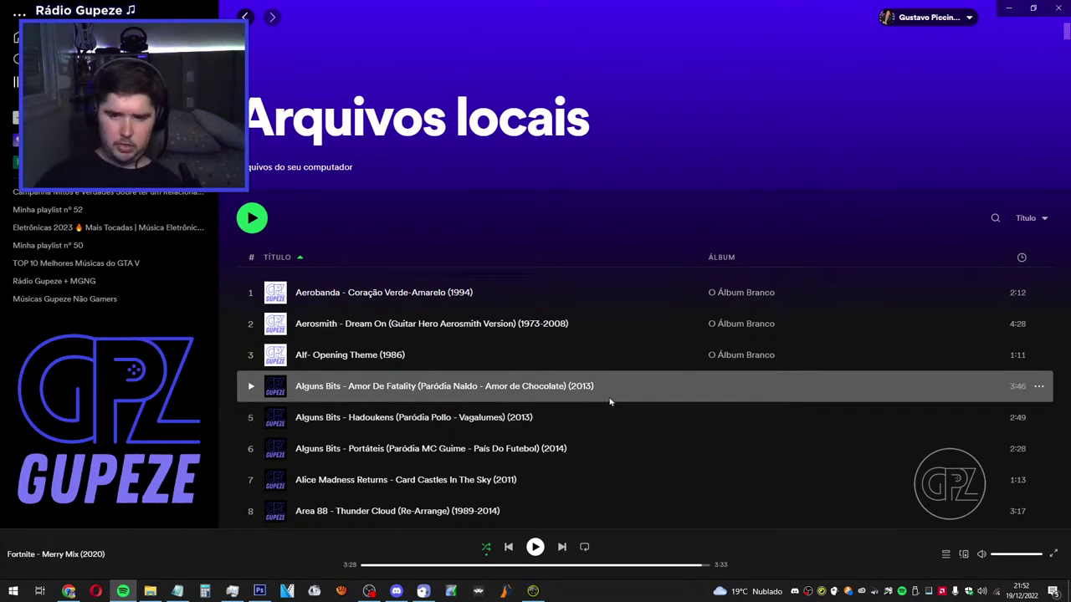
click(575, 418)
click(607, 448)
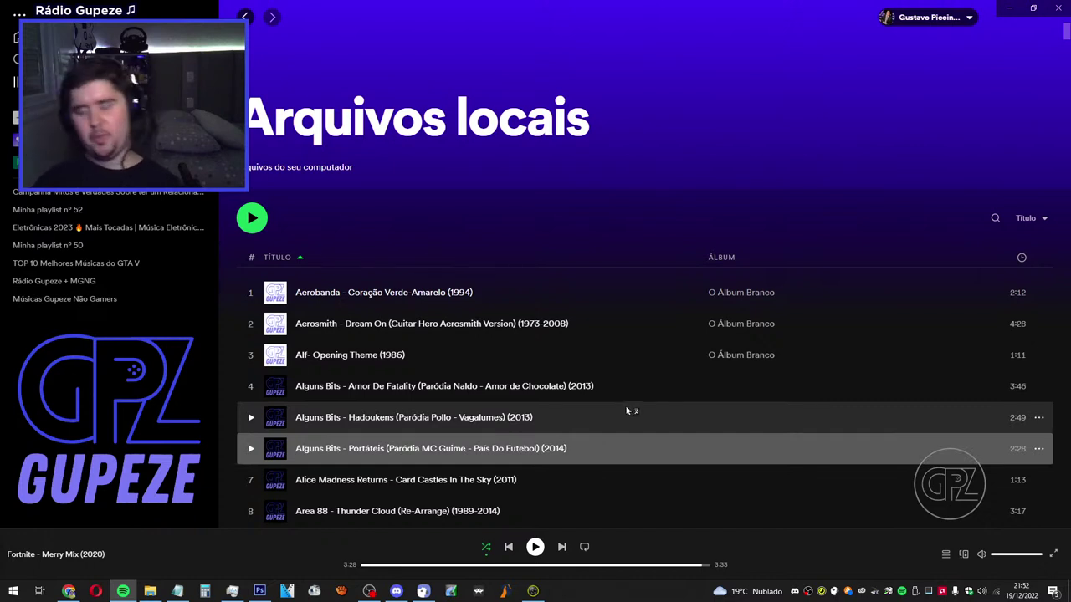
click(629, 391)
click(607, 414)
click(573, 295)
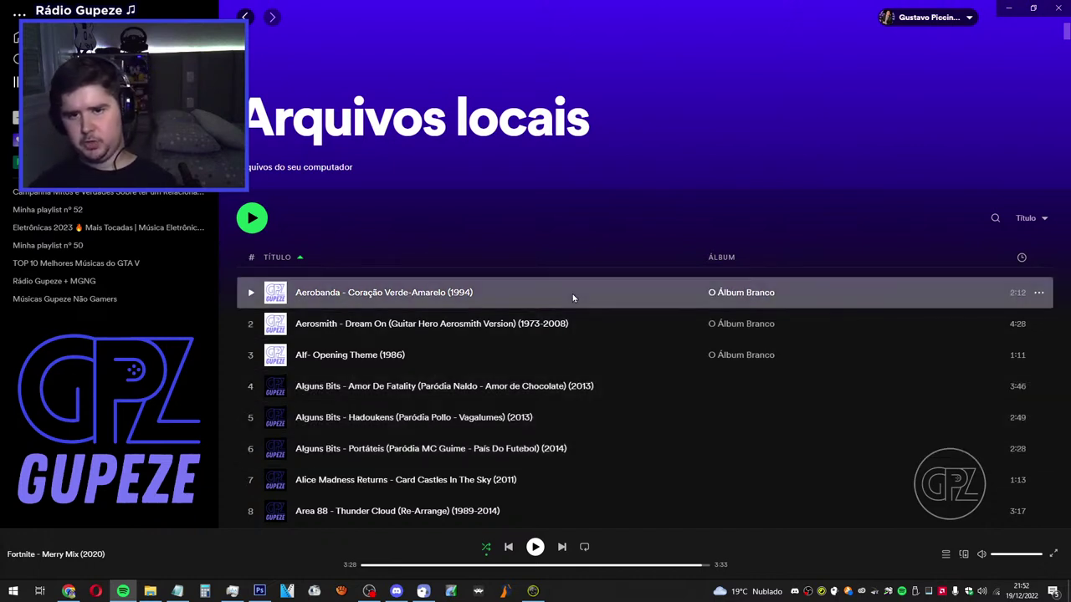
click(850, 137)
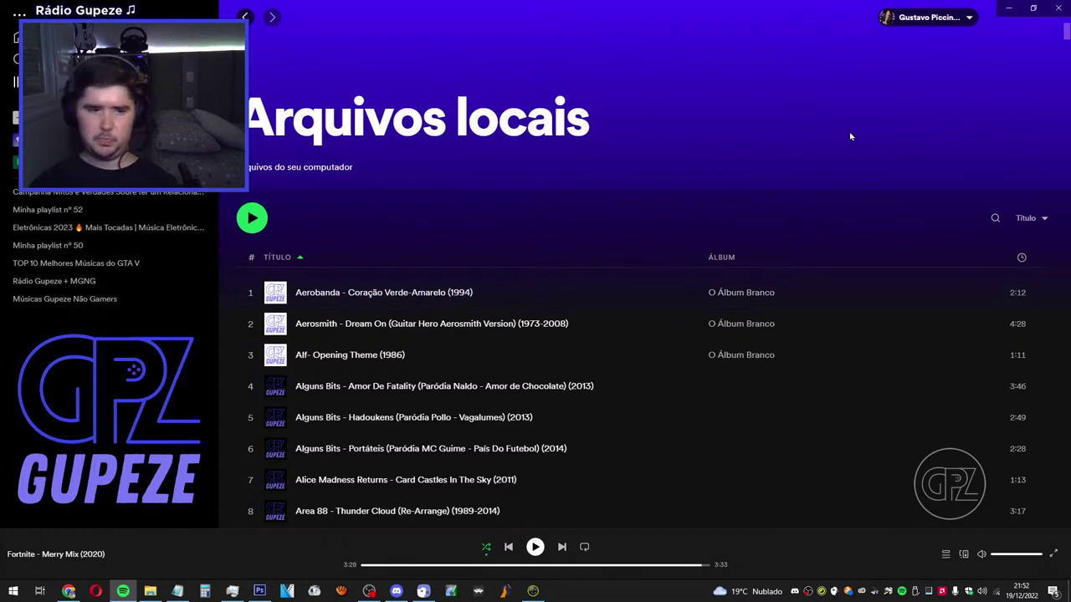
Open Configurações from the profile menu and glance over its language, audio and local-file options.
click(967, 20)
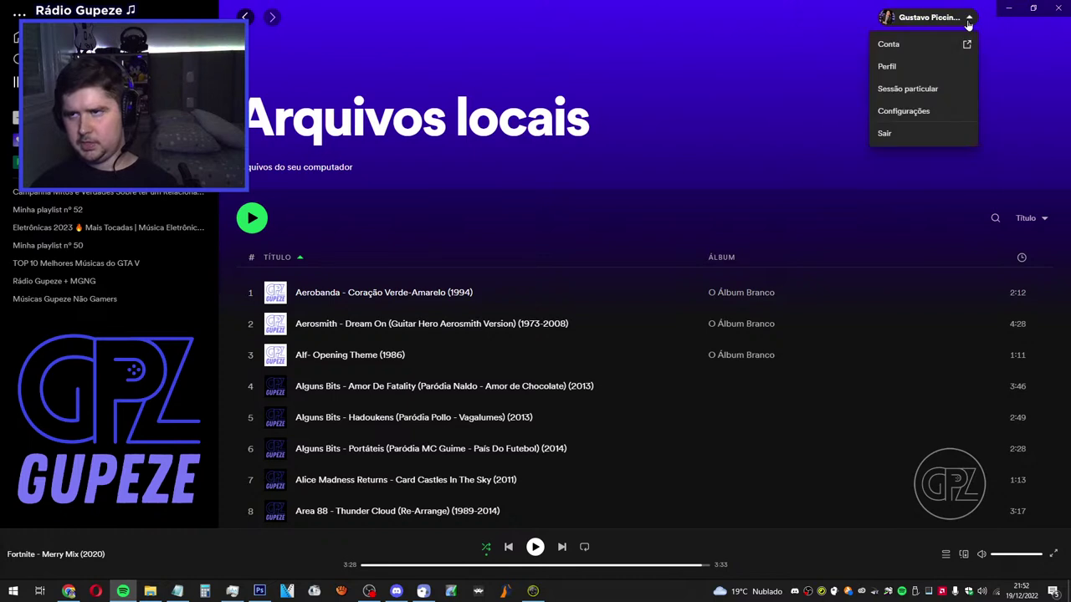
click(935, 112)
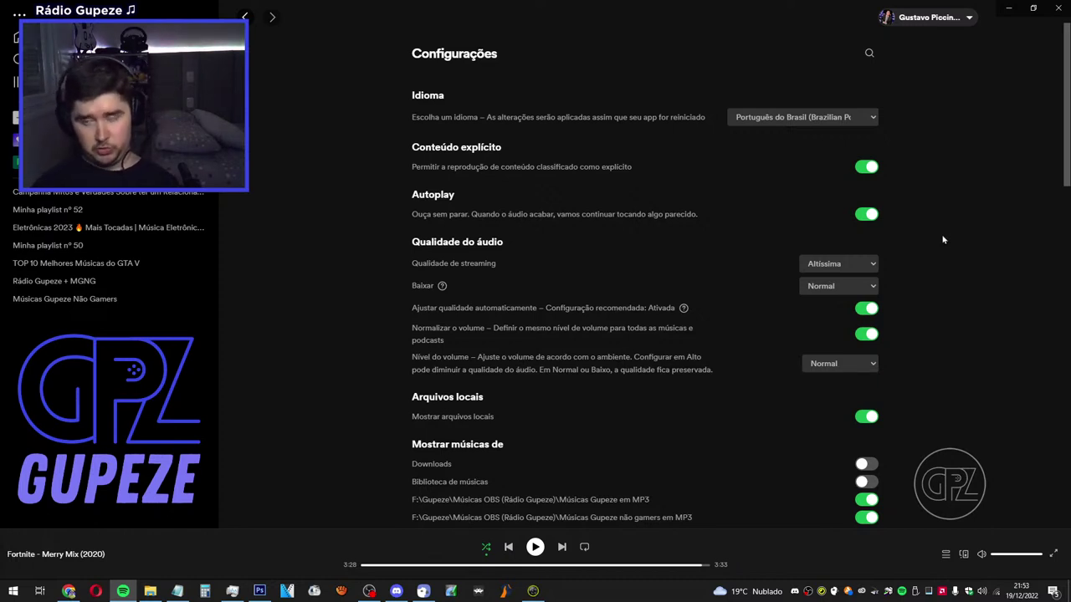
scroll(942, 240, down, 1)
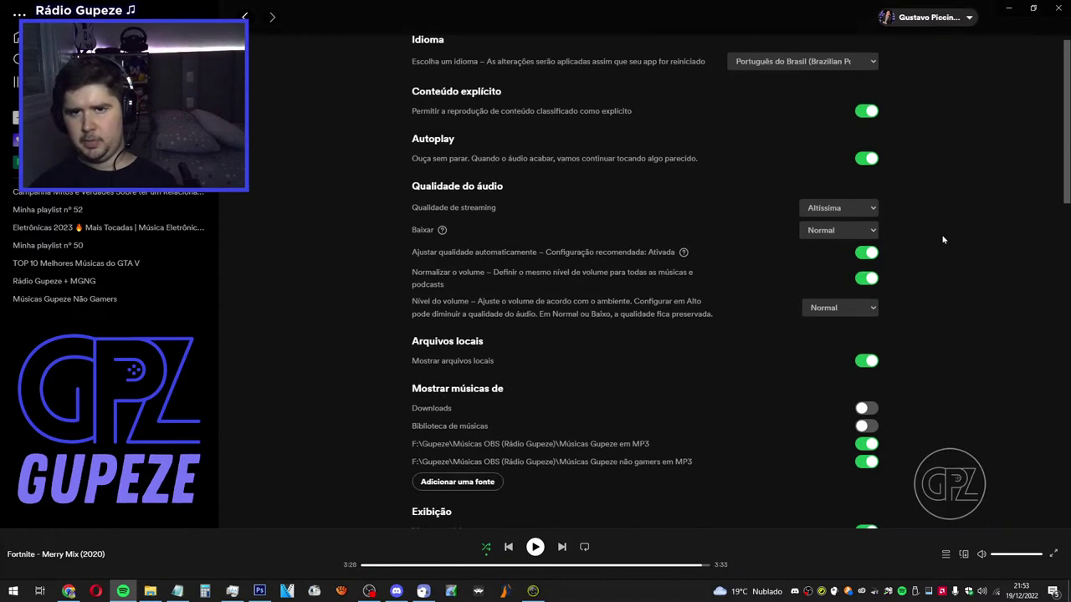
scroll(943, 240, up, 1)
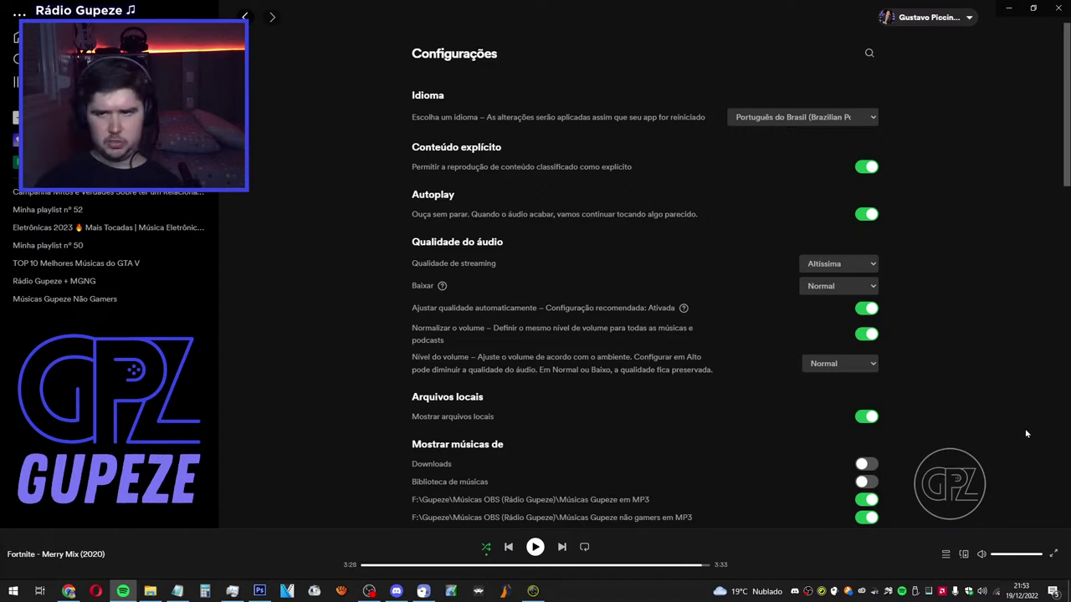
click(244, 17)
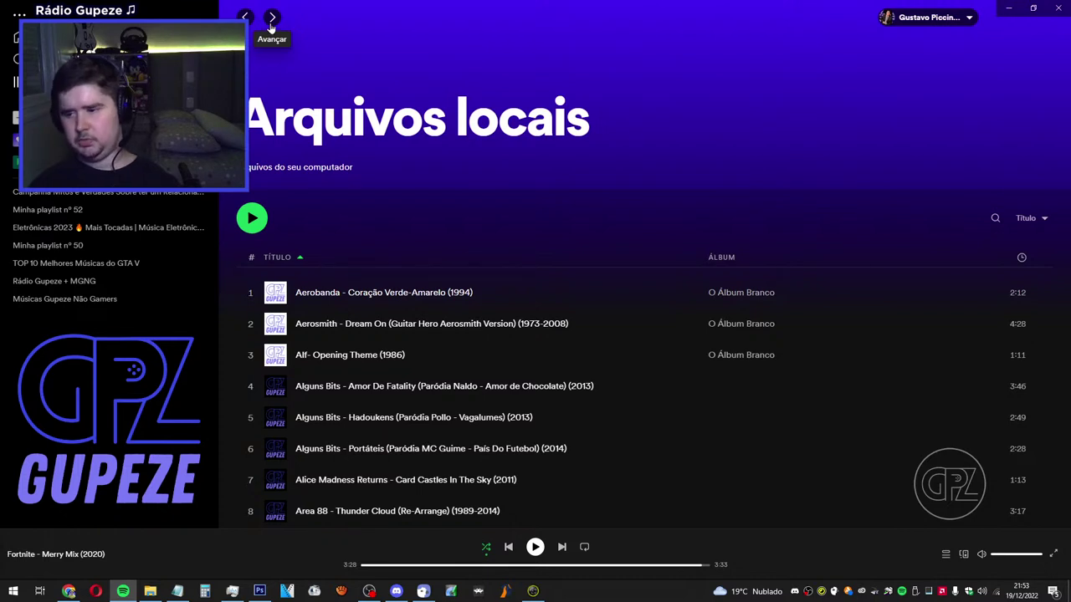
click(963, 556)
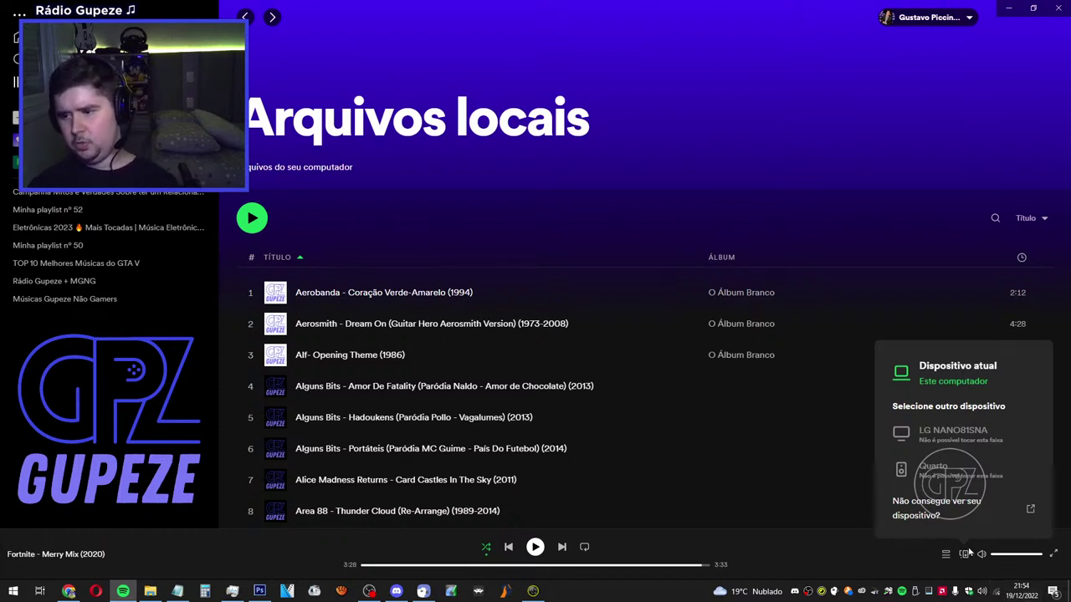
click(903, 565)
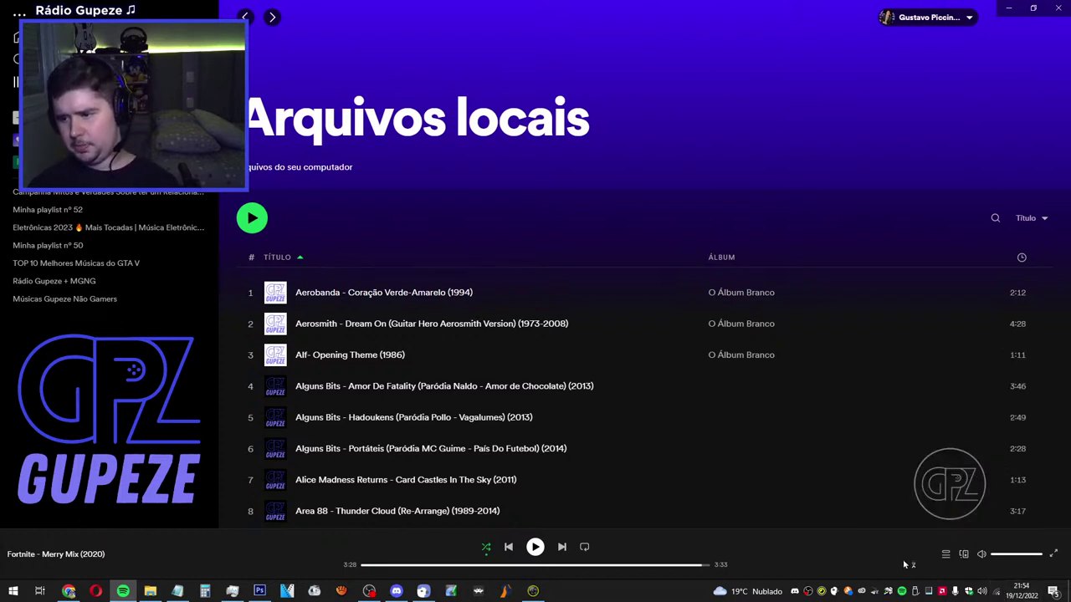
click(965, 556)
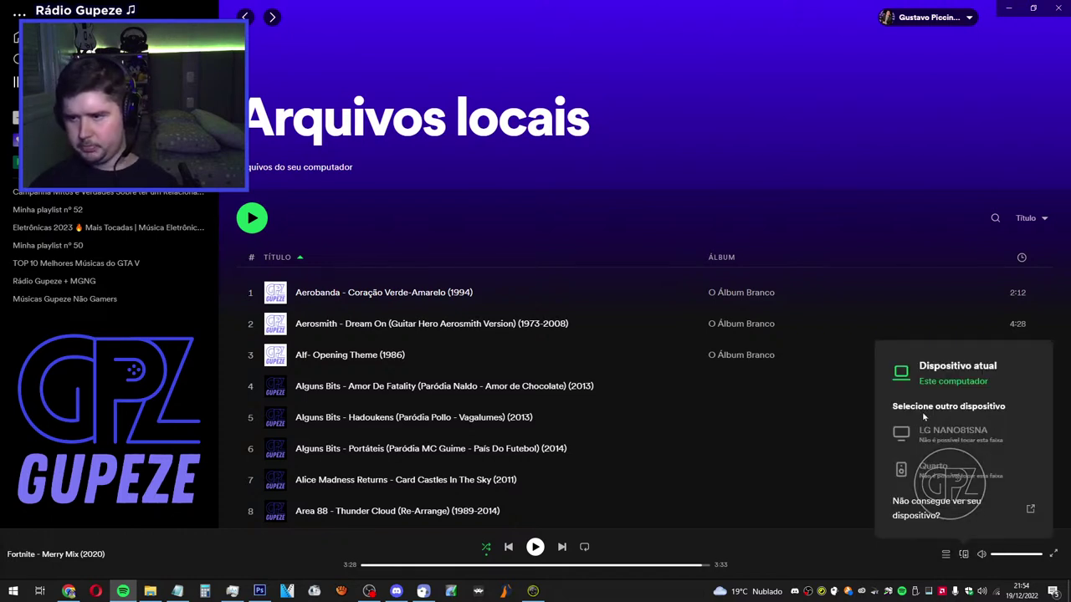
click(771, 552)
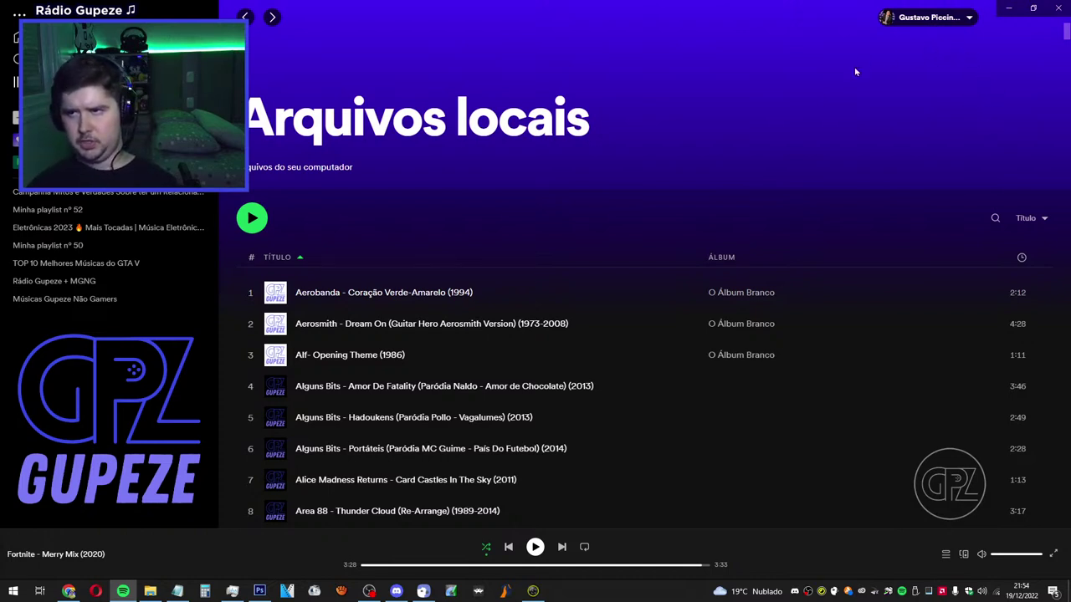
Reopen Configurações from the account menu and scroll to the Mostrar músicas de sources.
click(969, 19)
click(944, 109)
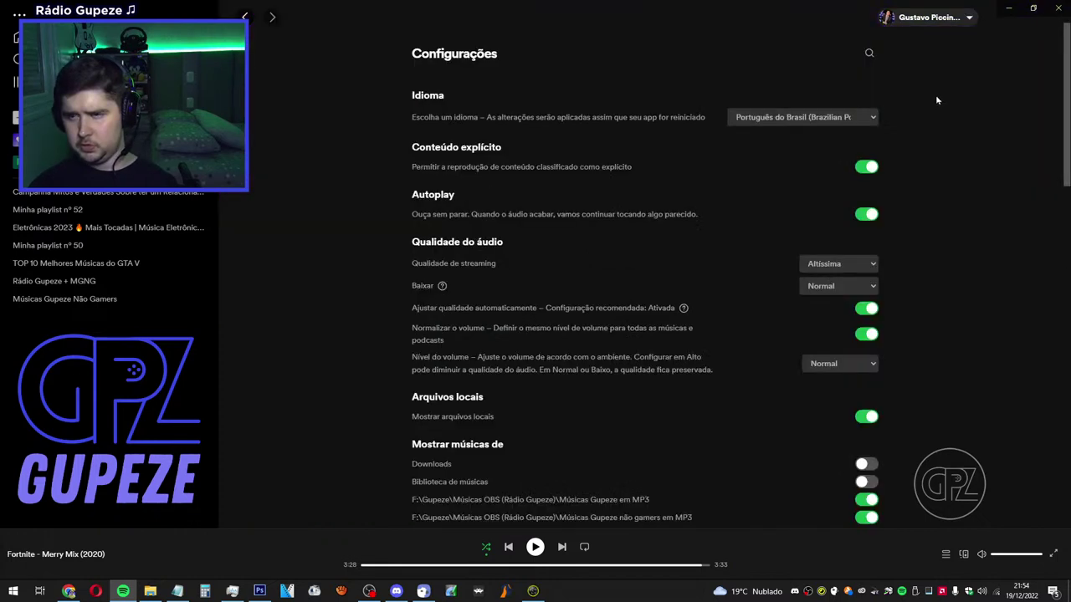
scroll(994, 240, down, 3)
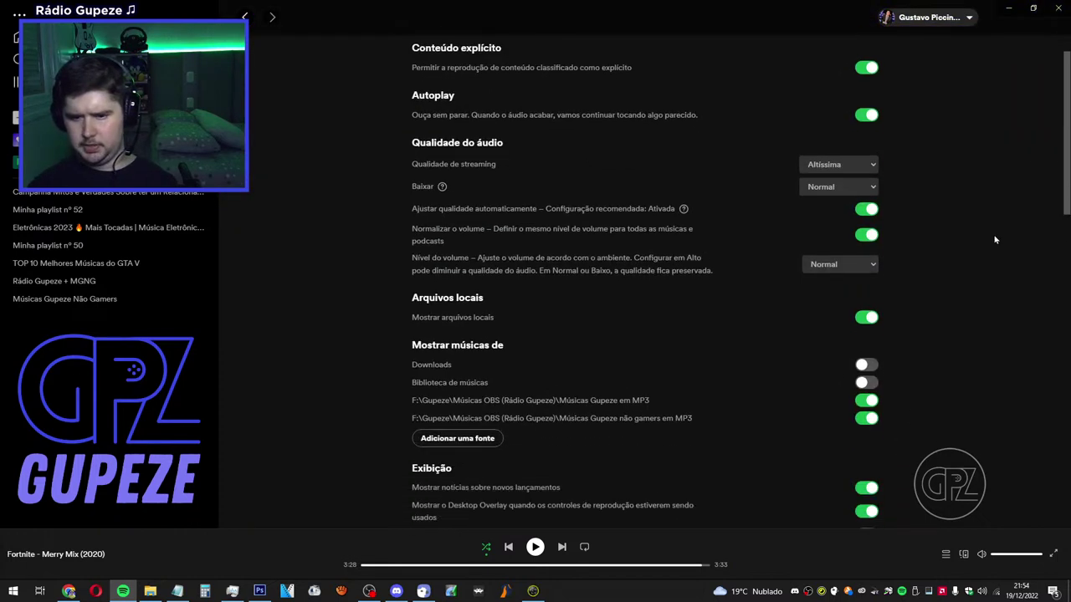
scroll(995, 240, down, 6)
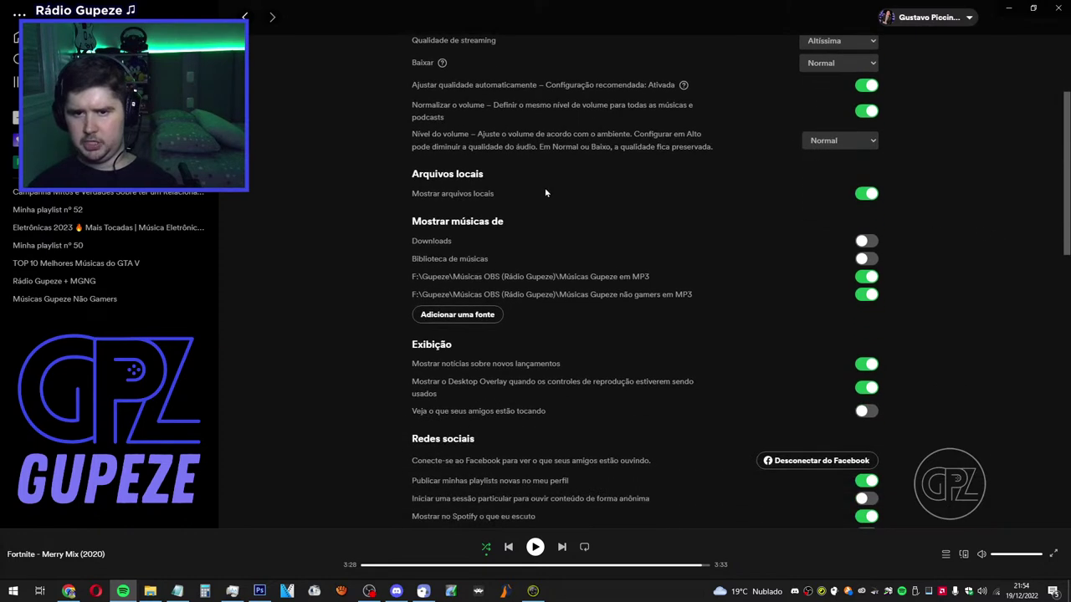
scroll(520, 190, down, 1)
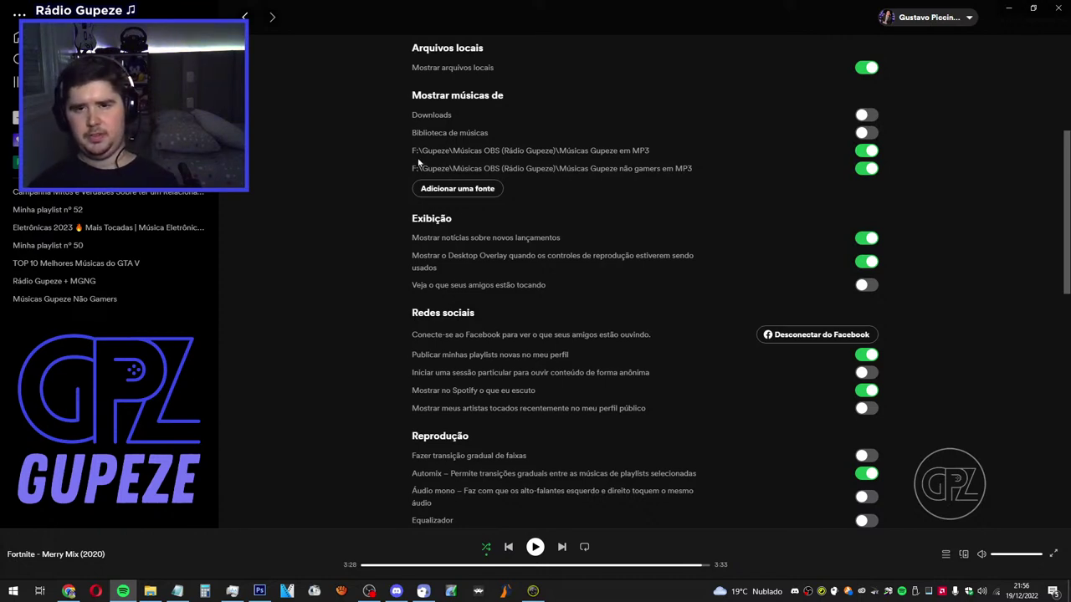
Leave Configurações with the back arrow to return to the Arquivos locais list.
scroll(624, 174, down, 1)
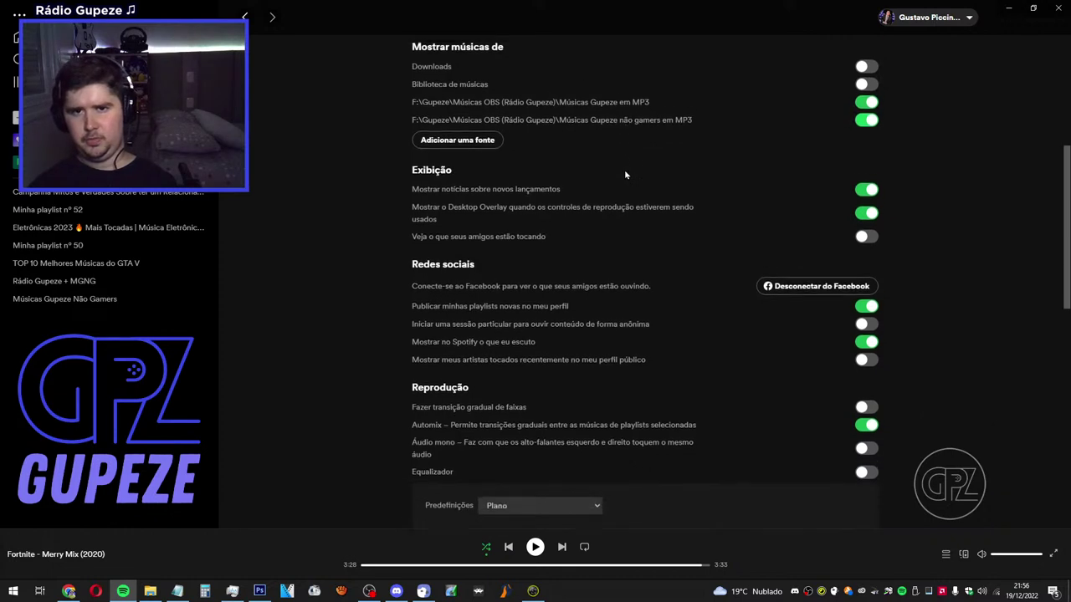
scroll(624, 169, up, 1)
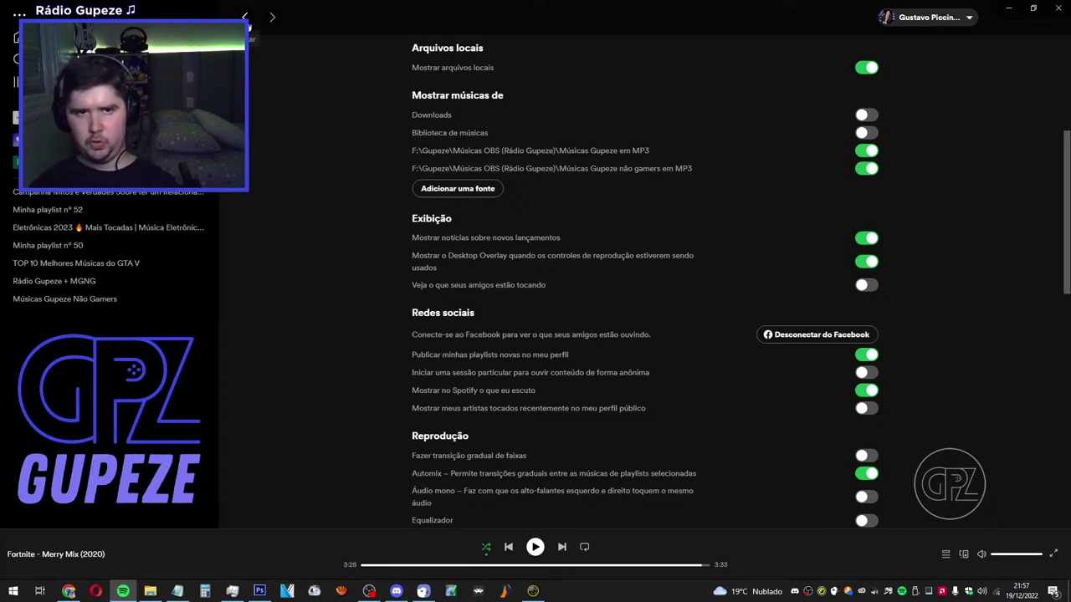
click(247, 24)
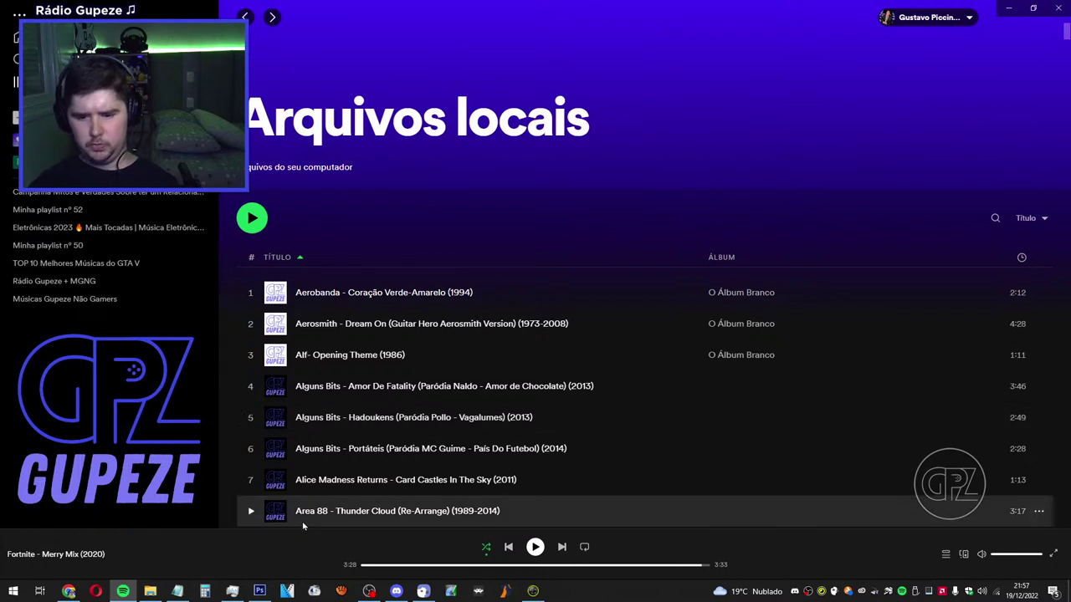
Flip between Configurações and Arquivos locais, land on the local files list, and bring up the Notepad notes.
click(273, 18)
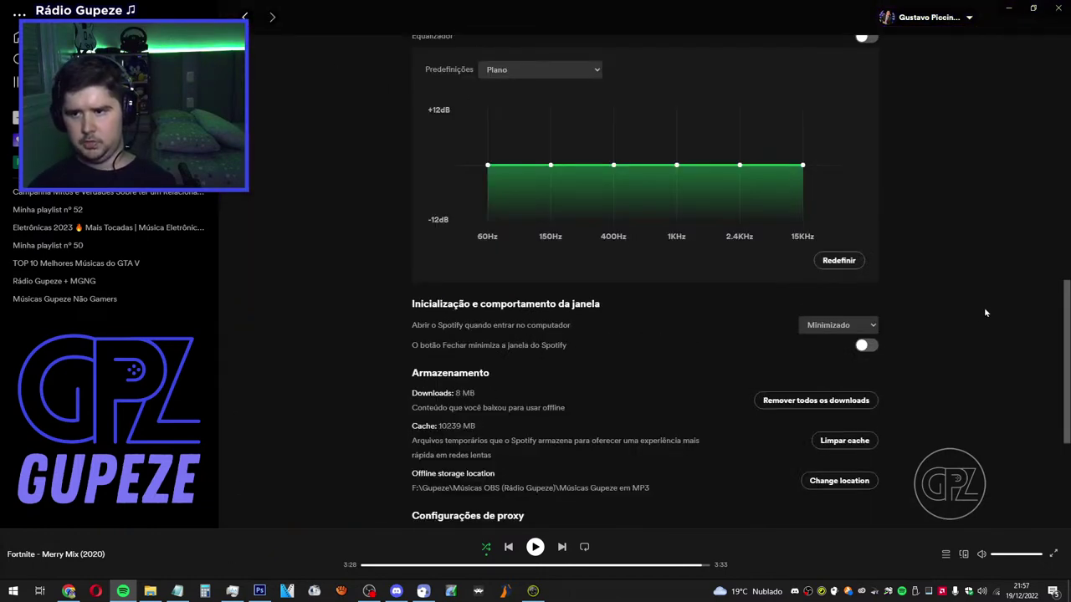
scroll(990, 310, up, 10)
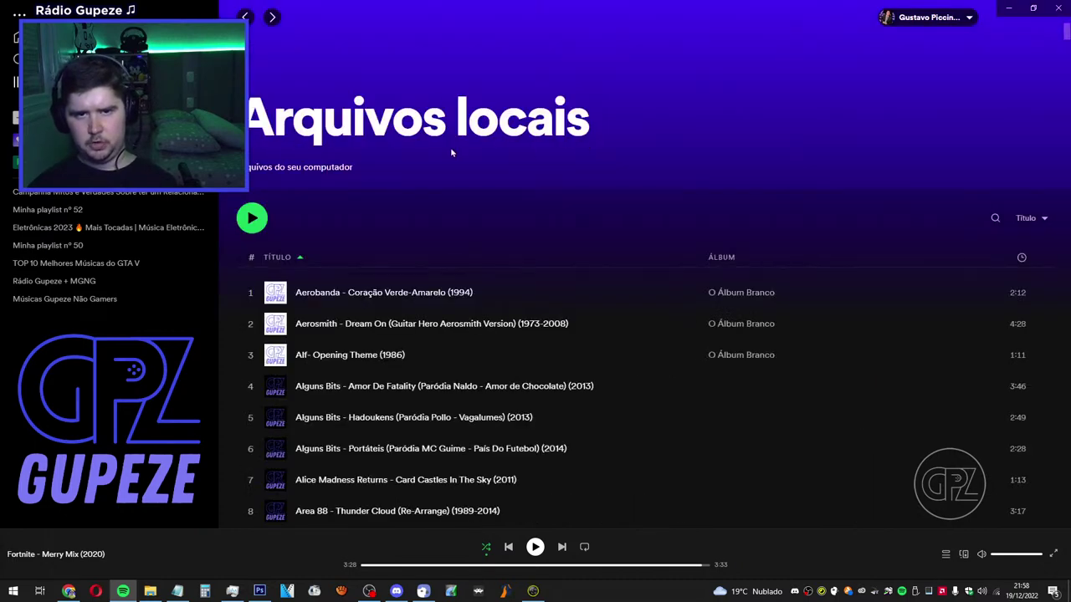
click(270, 19)
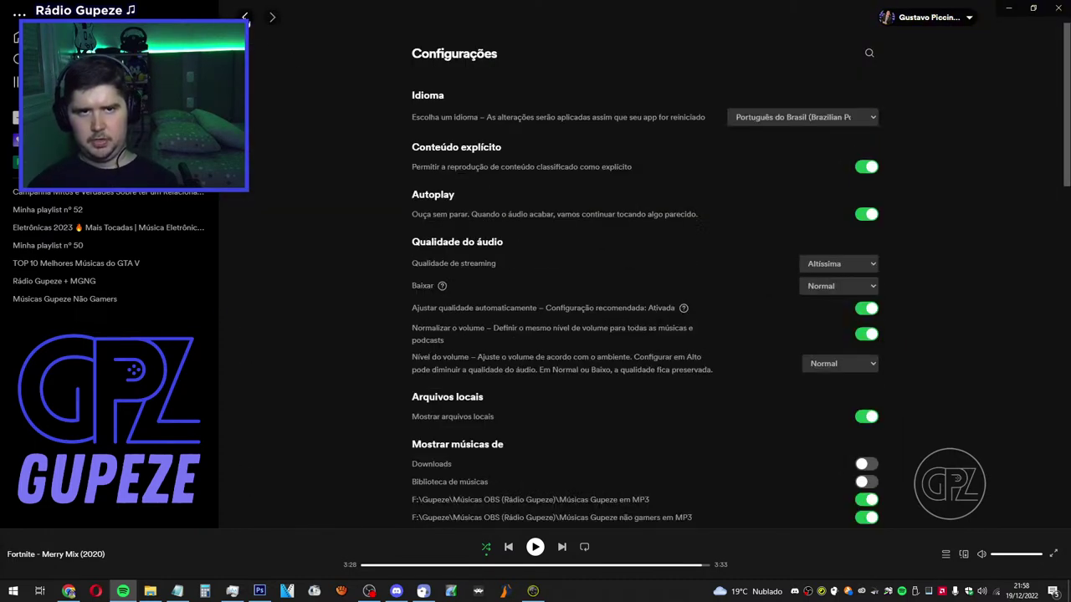
click(245, 17)
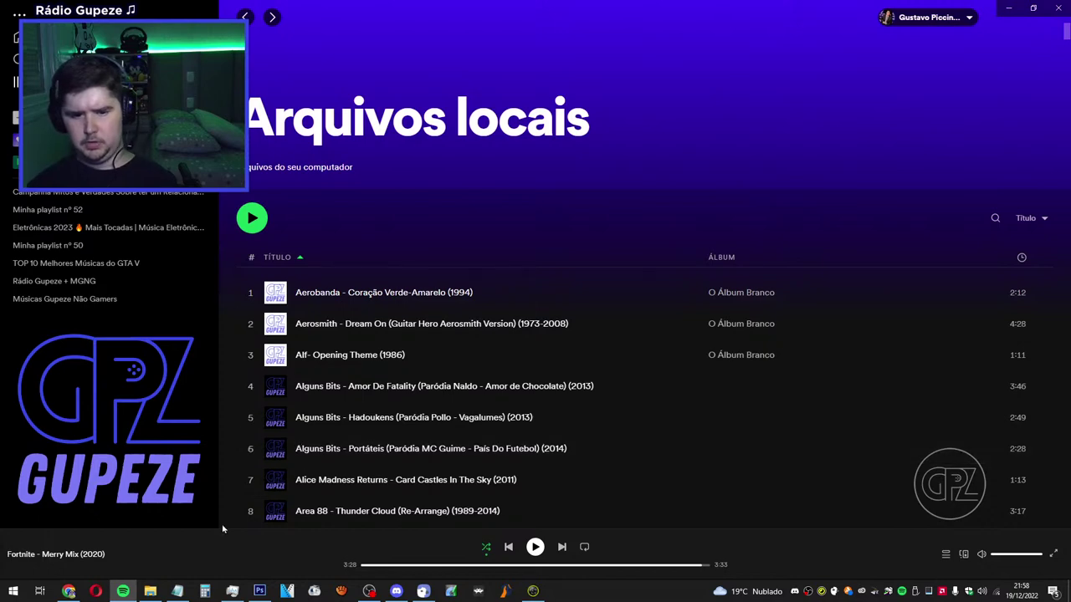
click(177, 591)
Select the 'timbu fun - ar condicionado' line in the notes, minimize Notepad, and start Spotify's playlist search.
scroll(449, 399, down, 1)
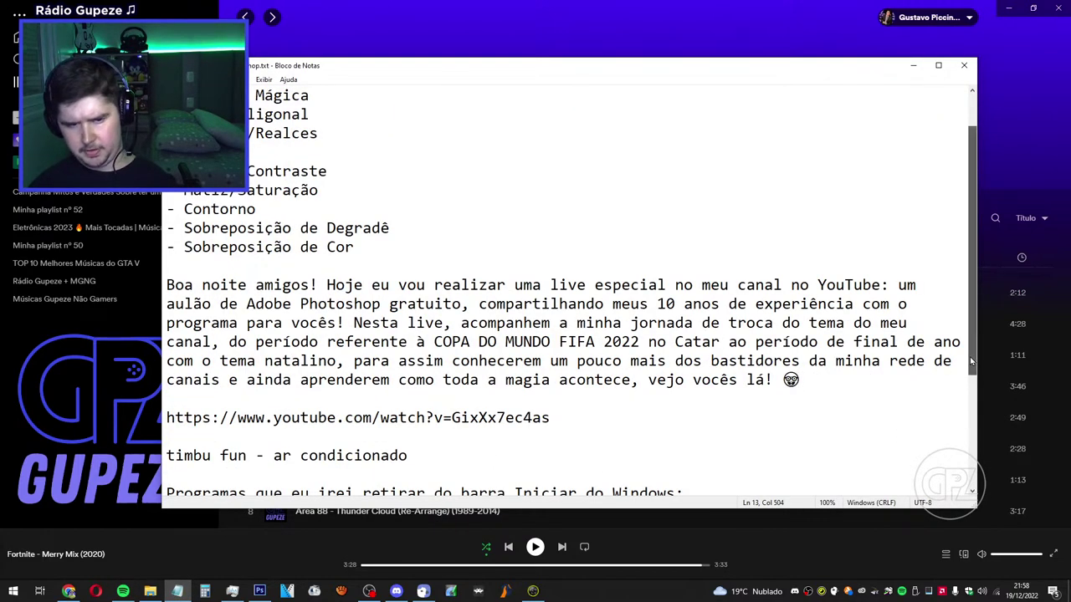
scroll(971, 365, up, 1)
drag(426, 471, 161, 479)
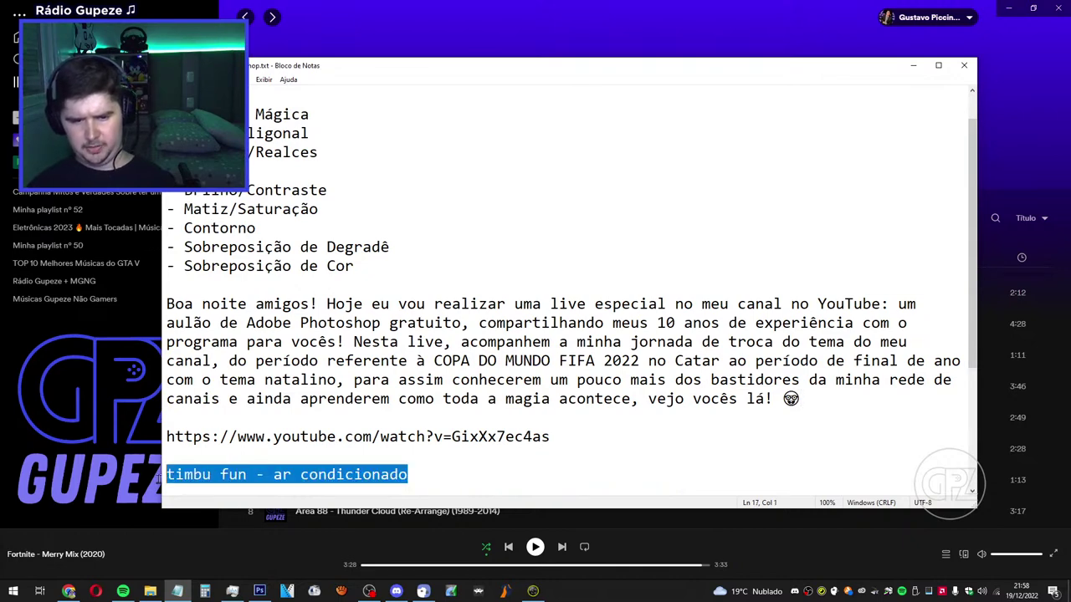
click(425, 477)
scroll(605, 475, up, 1)
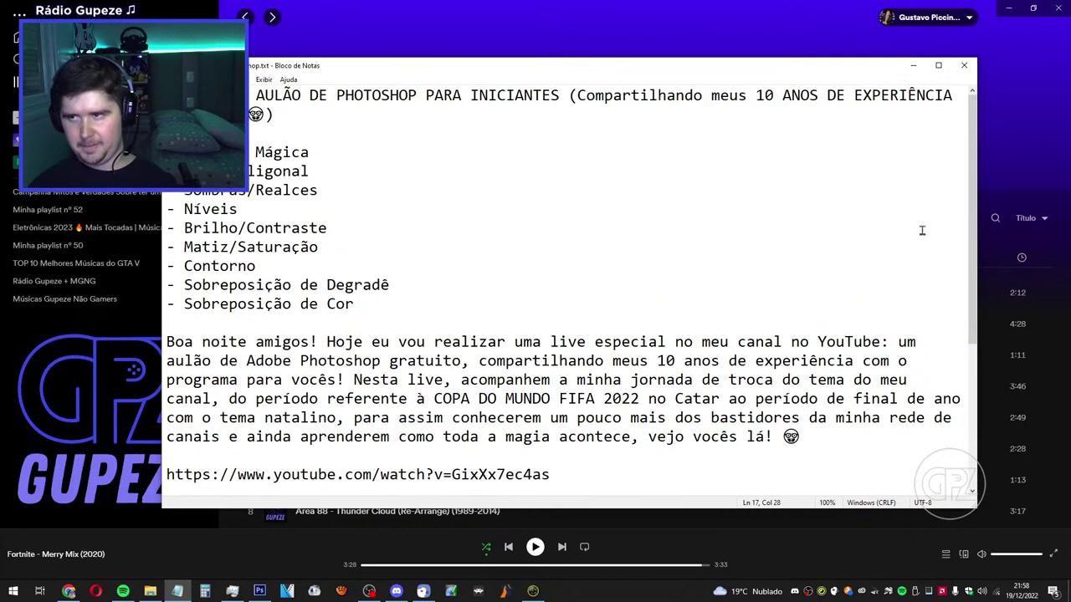
scroll(885, 306, down, 1)
scroll(886, 305, up, 1)
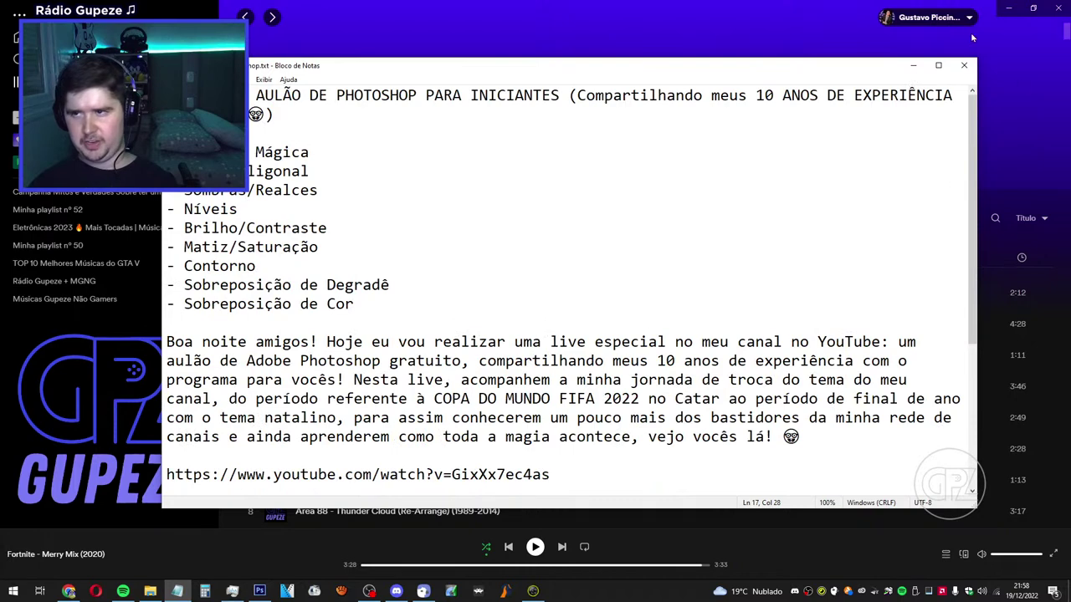
click(914, 66)
click(995, 219)
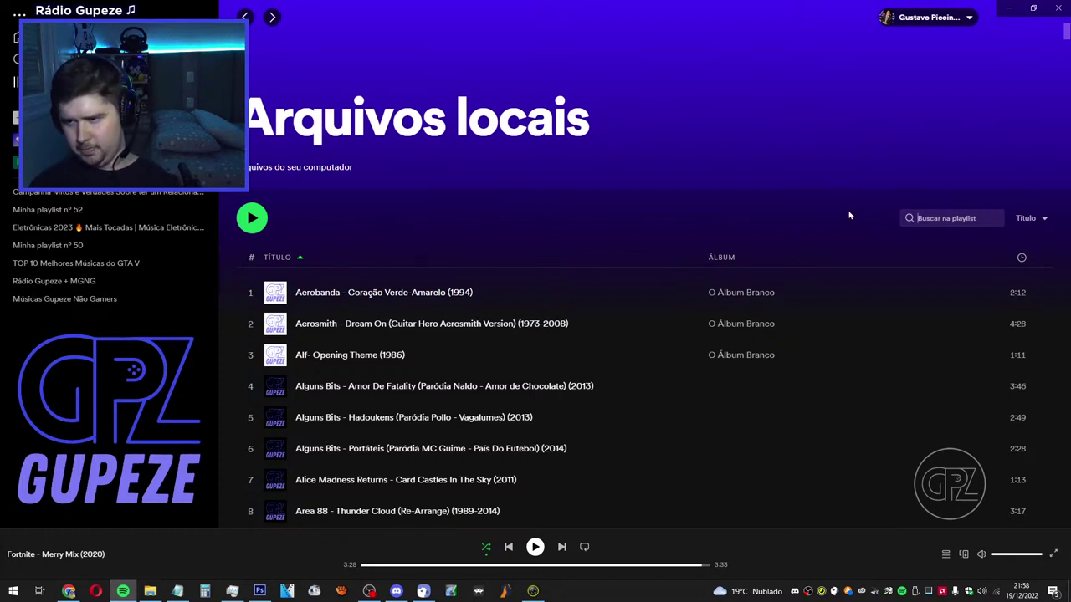
Paste the song name to filter local files to Timbu Fun - Ar Condicionado, then switch to Photoshop.
key(ctrl+v)
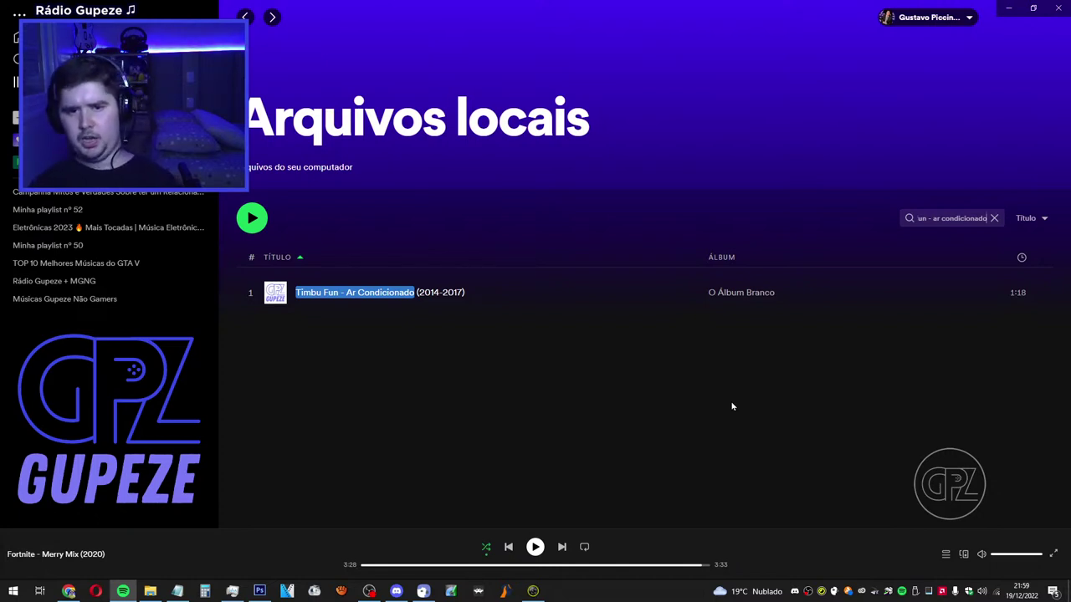
click(369, 591)
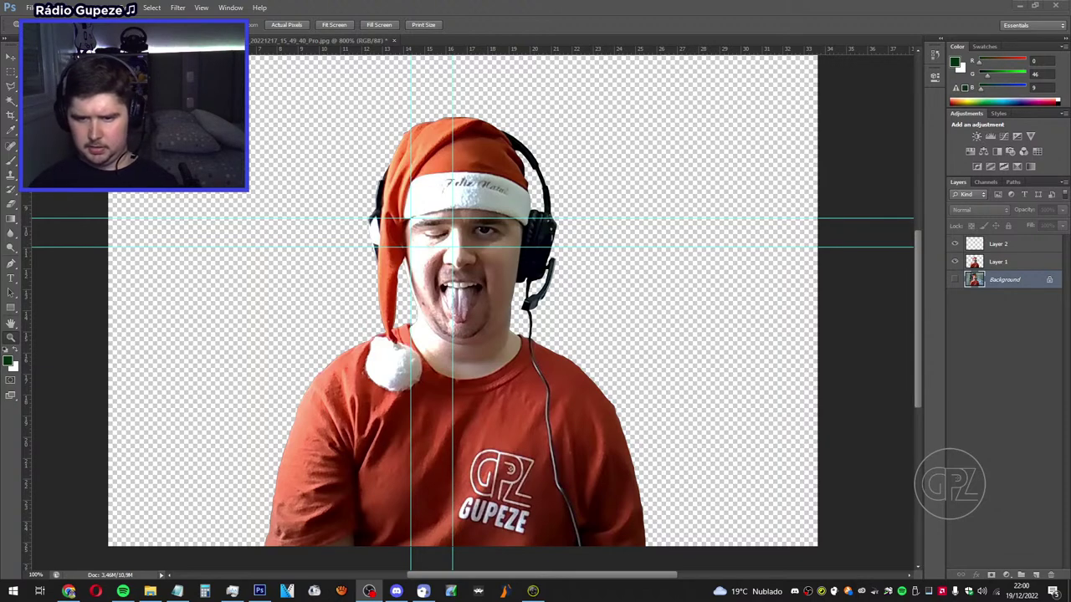
After reviewing the Santa-hat cutout, switch to the Natal 2022 folder in File Explorer.
key(alt+Tab)
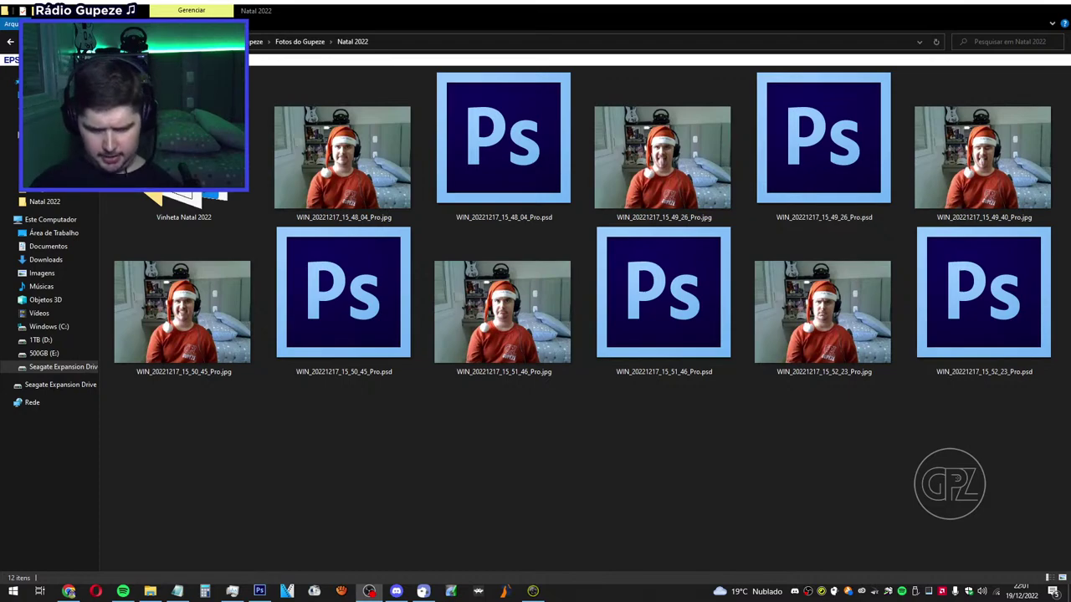
key(alt+Tab)
key(alt+Tab)
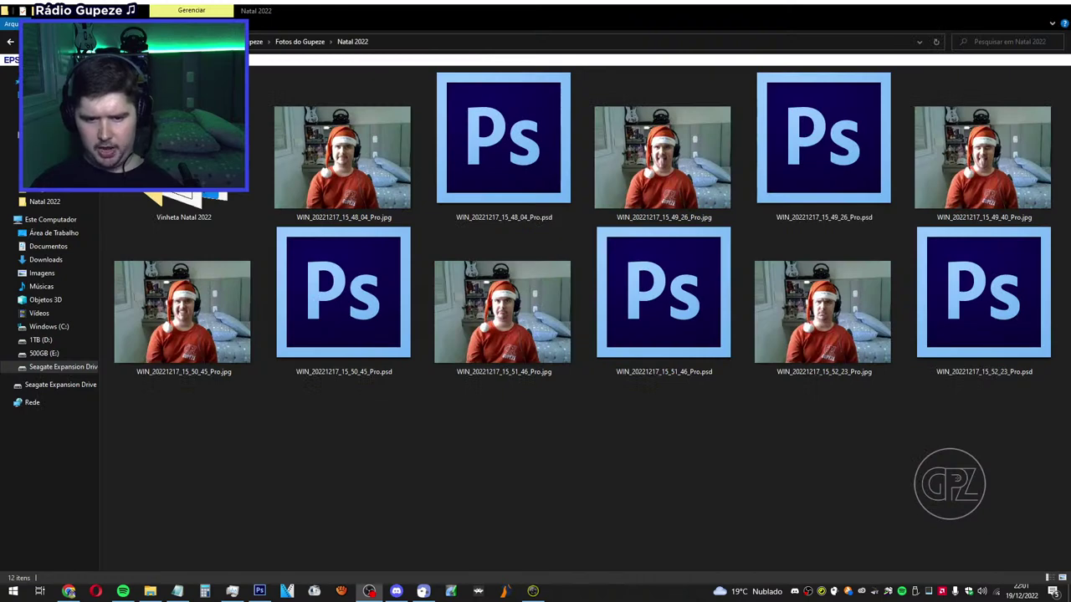